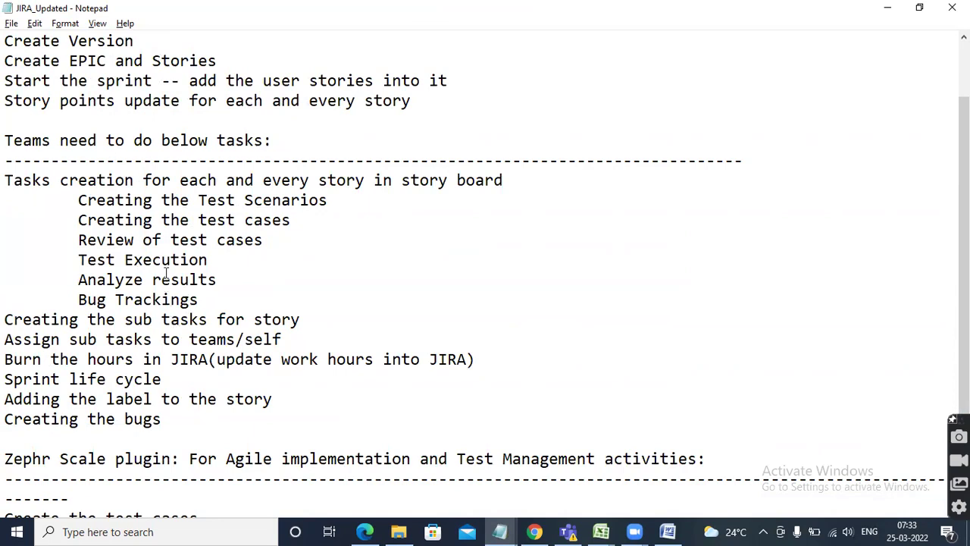
# Switch to Jira in Edge and open the board of the GMAIL software project.
pyautogui.click(366, 531)
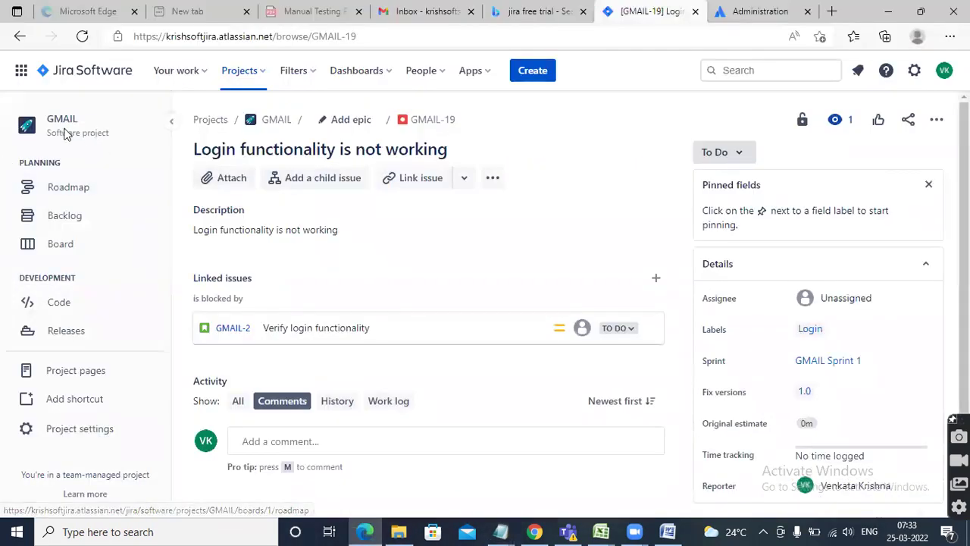
pyautogui.click(246, 79)
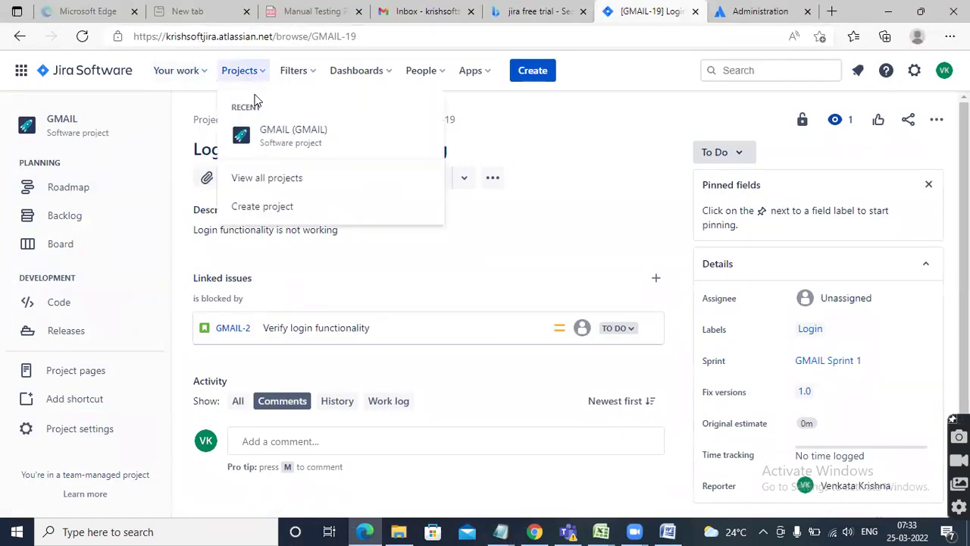
pyautogui.click(278, 139)
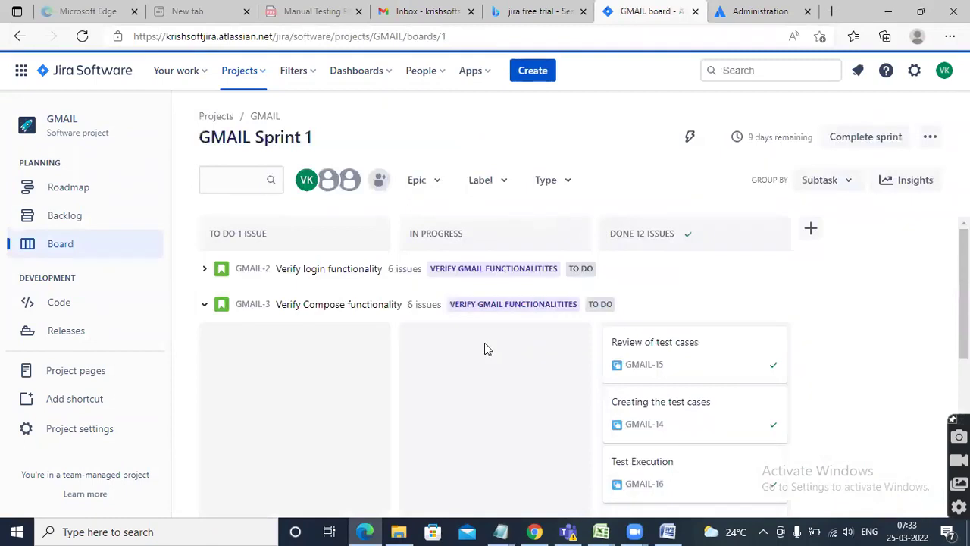
# Move the bug "Login functionality is not working" from To Do to Done on the GMAIL Sprint 1 board.
pyautogui.scroll(-5, 445, 350)
pyautogui.scroll(-2, 446, 350)
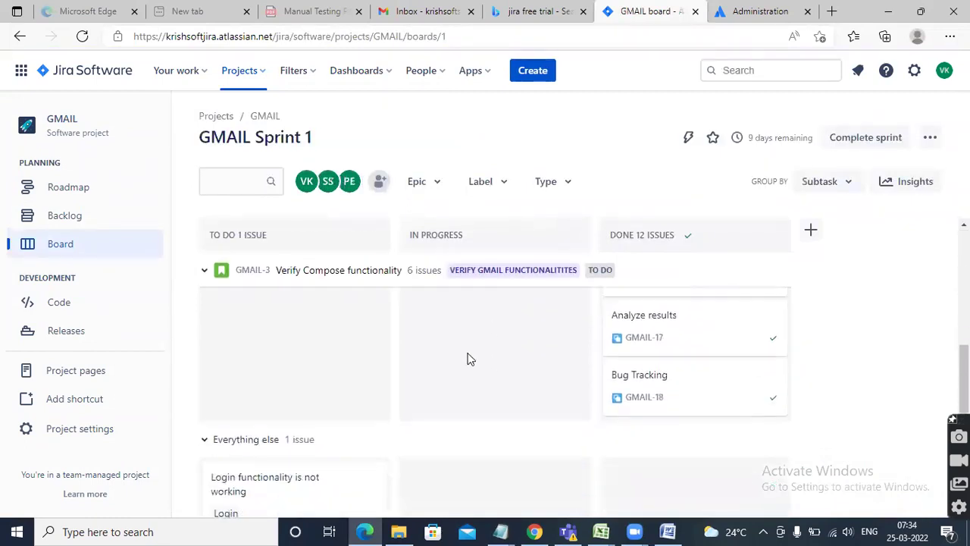
pyautogui.scroll(4, 462, 338)
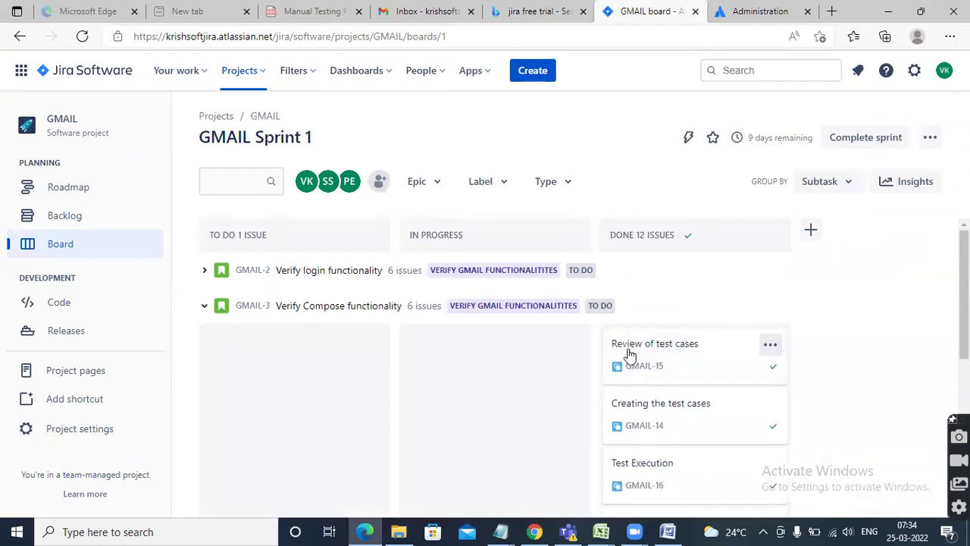
pyautogui.scroll(-5, 642, 353)
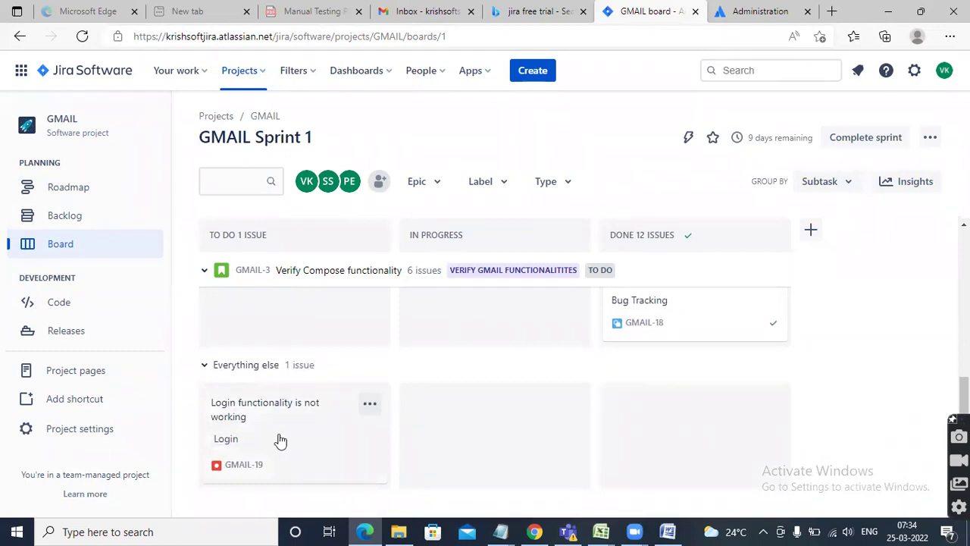
pyautogui.moveTo(280, 444); pyautogui.dragTo(661, 421)
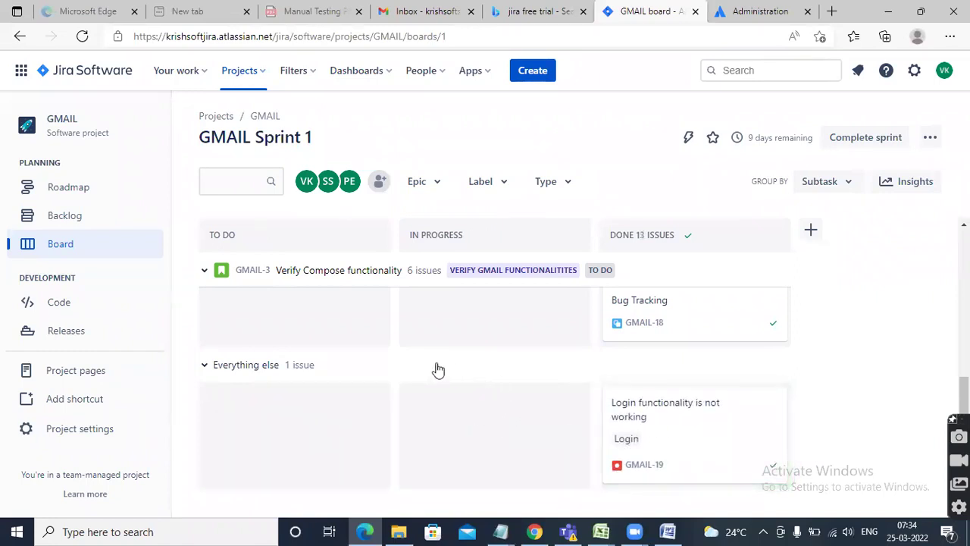
# Switch to the JIRA_Updated notes in Notepad and highlight the Scrum Master tasks from "Create Project" through the story points line.
pyautogui.click(500, 531)
pyautogui.click(568, 476)
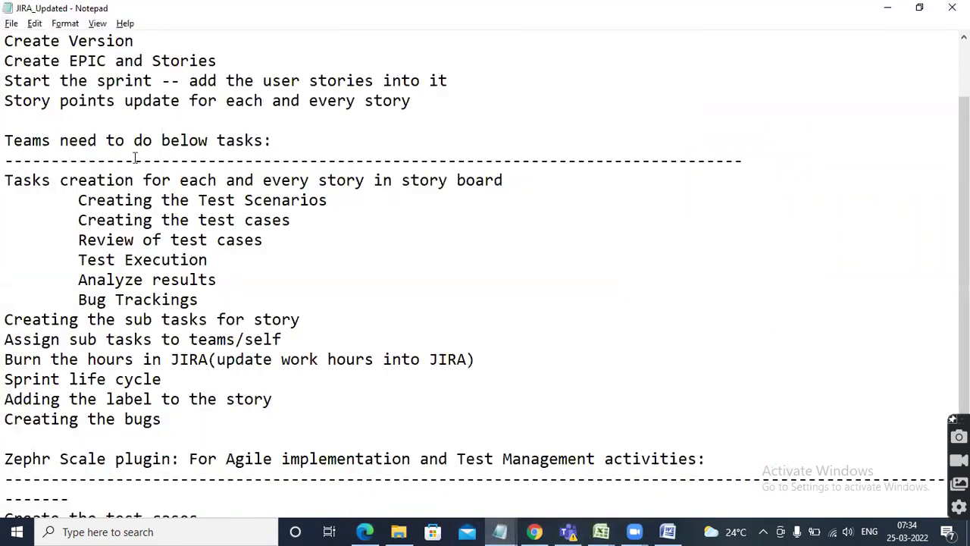
pyautogui.scroll(2, 124, 165)
pyautogui.click(424, 182)
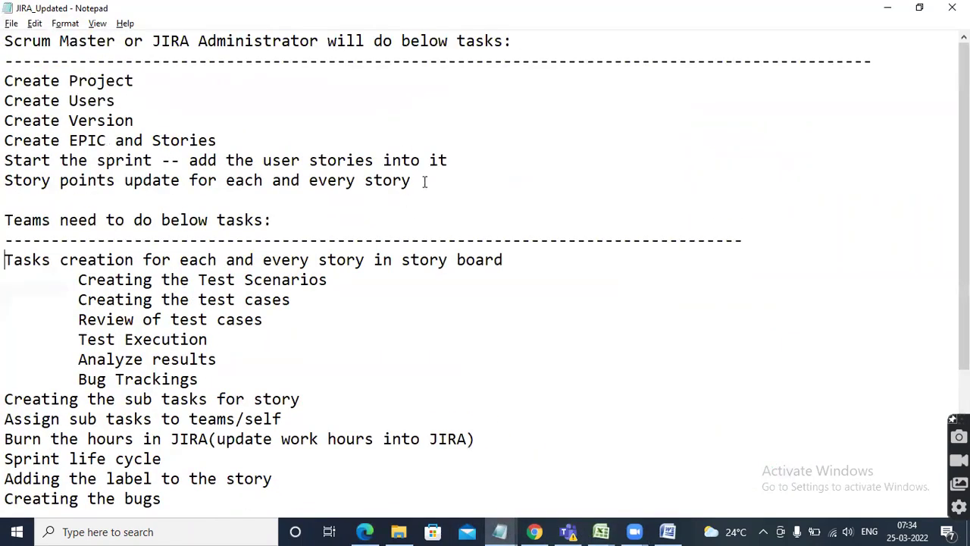
pyautogui.moveTo(424, 181); pyautogui.dragTo(354, 180)
pyautogui.moveTo(242, 149); pyautogui.dragTo(4, 80)
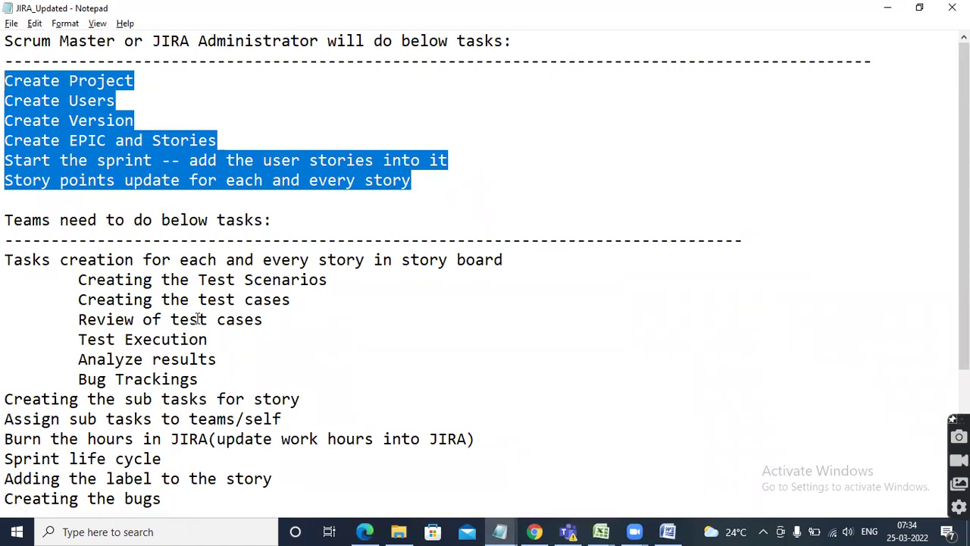
# Highlight the team task list from "Tasks creation for each and every story" through "Creating the bugs", then clear the selection.
pyautogui.scroll(-2, 196, 311)
pyautogui.moveTo(162, 378); pyautogui.dragTo(8, 140)
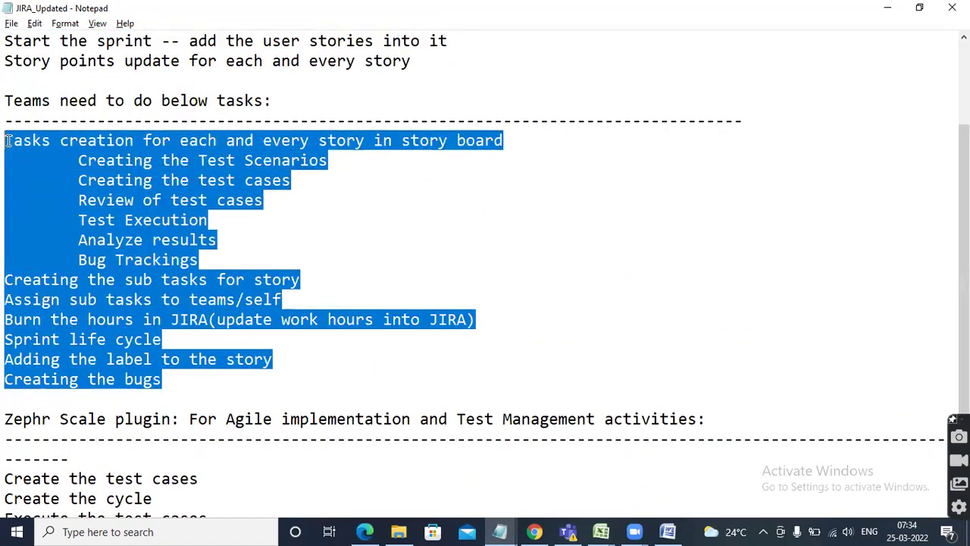
pyautogui.click(344, 251)
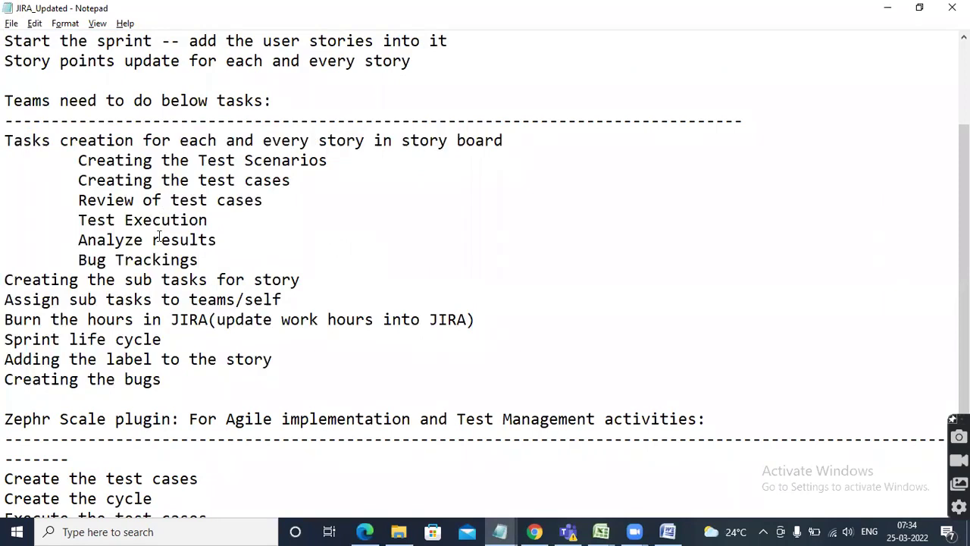
# Review the notes on sub tasks, their assignment, burning hours in JIRA and the sprint life cycle by highlighting each phrase.
pyautogui.moveTo(125, 281); pyautogui.dragTo(307, 279)
pyautogui.moveTo(68, 299); pyautogui.dragTo(282, 300)
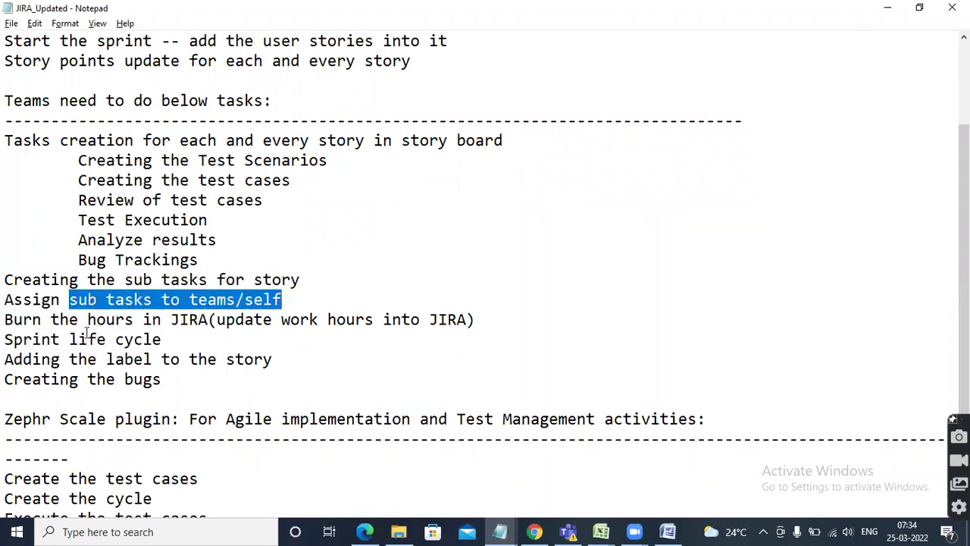
pyautogui.moveTo(88, 319); pyautogui.dragTo(212, 321)
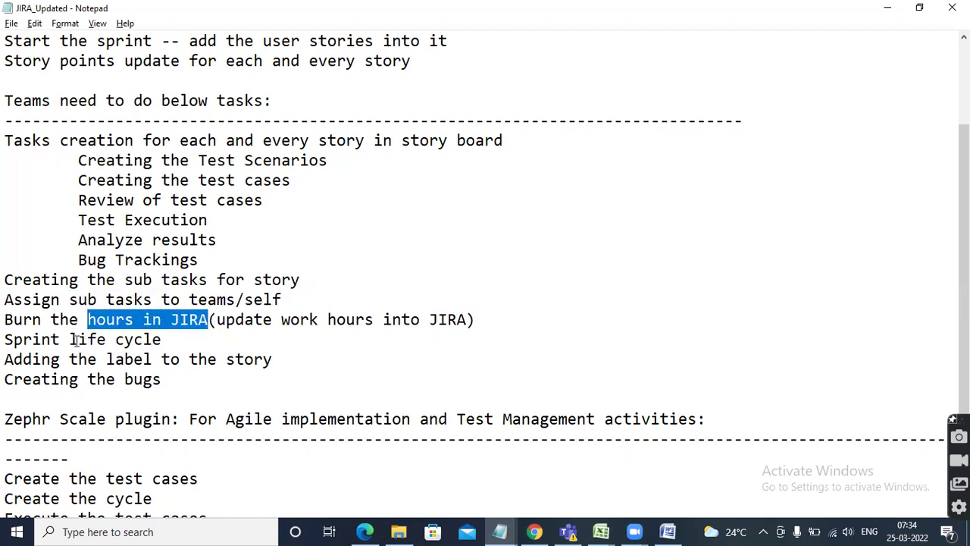
pyautogui.moveTo(66, 339); pyautogui.dragTo(171, 341)
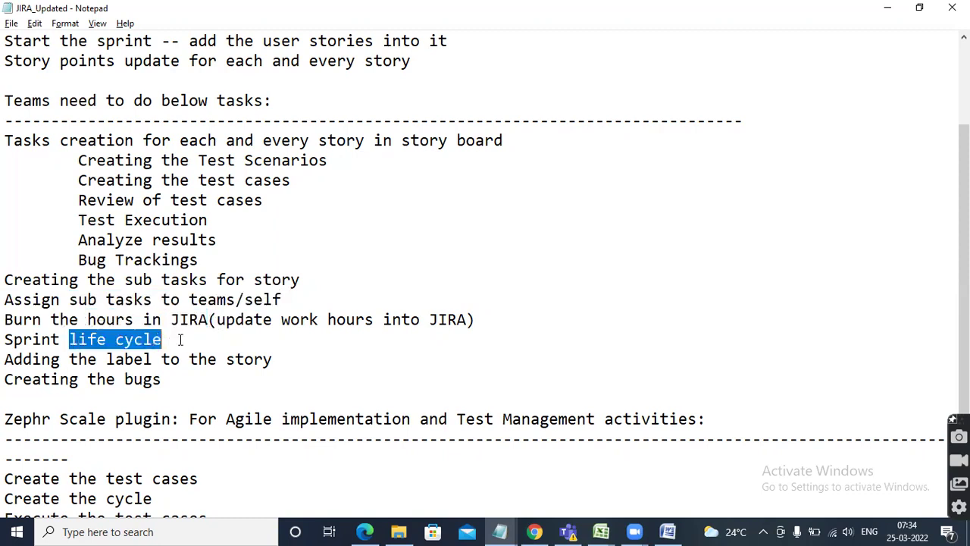
pyautogui.click(180, 339)
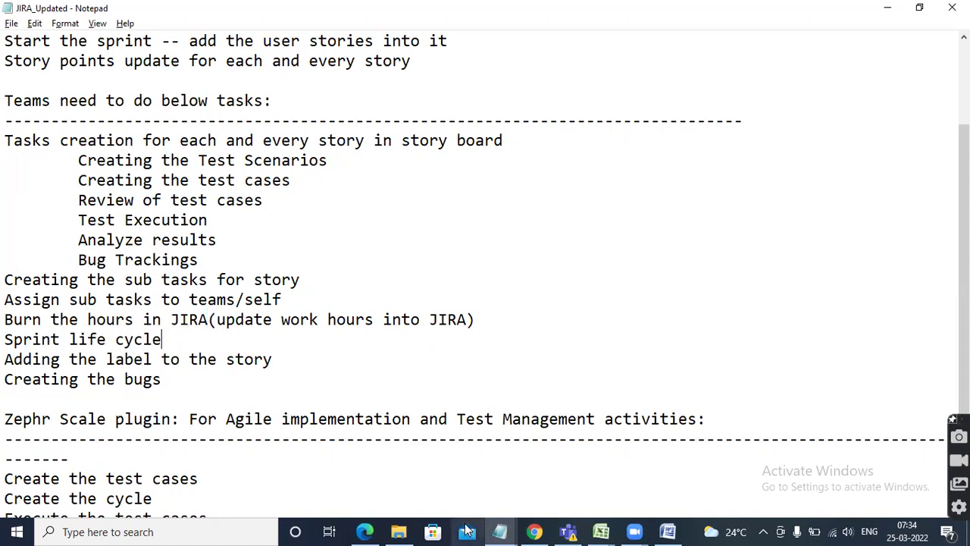
# Switch back to the Jira board and view the details of the "Verify login functionality" story, then close it.
pyautogui.click(364, 532)
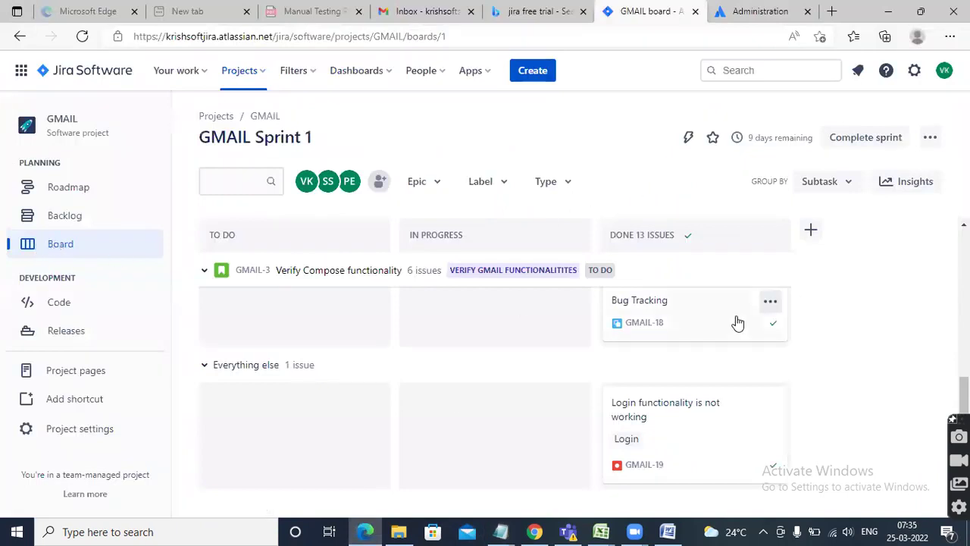
pyautogui.scroll(2, 734, 322)
pyautogui.scroll(2, 666, 343)
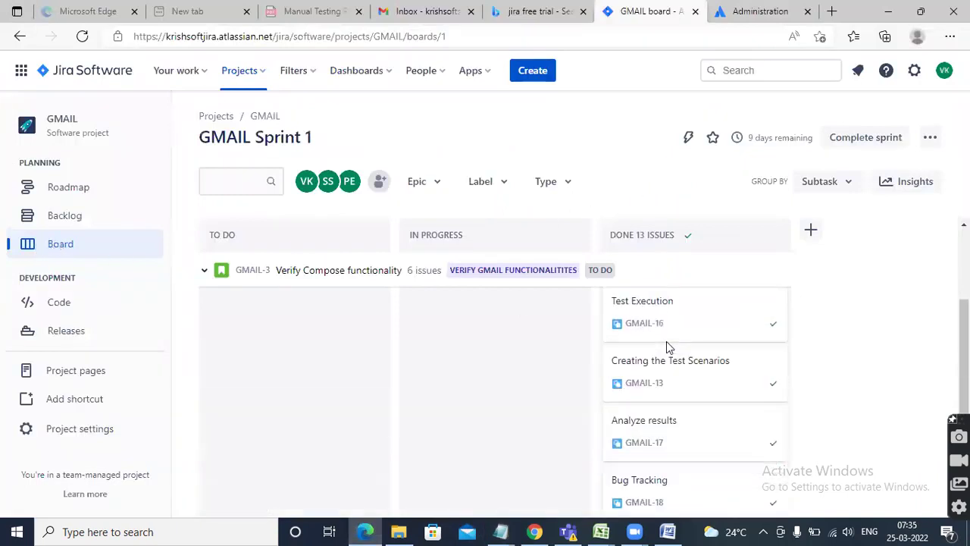
pyautogui.scroll(1, 643, 300)
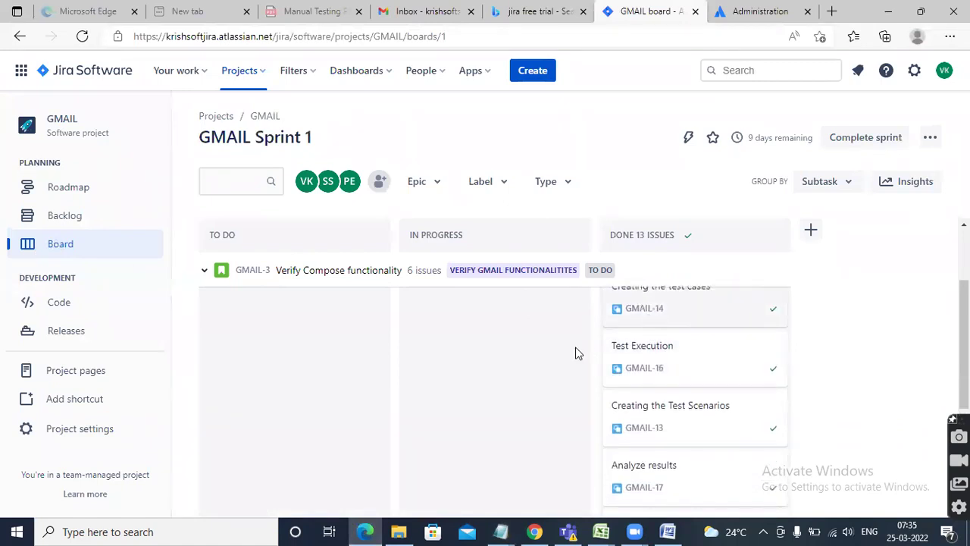
pyautogui.scroll(3, 573, 353)
pyautogui.click(388, 274)
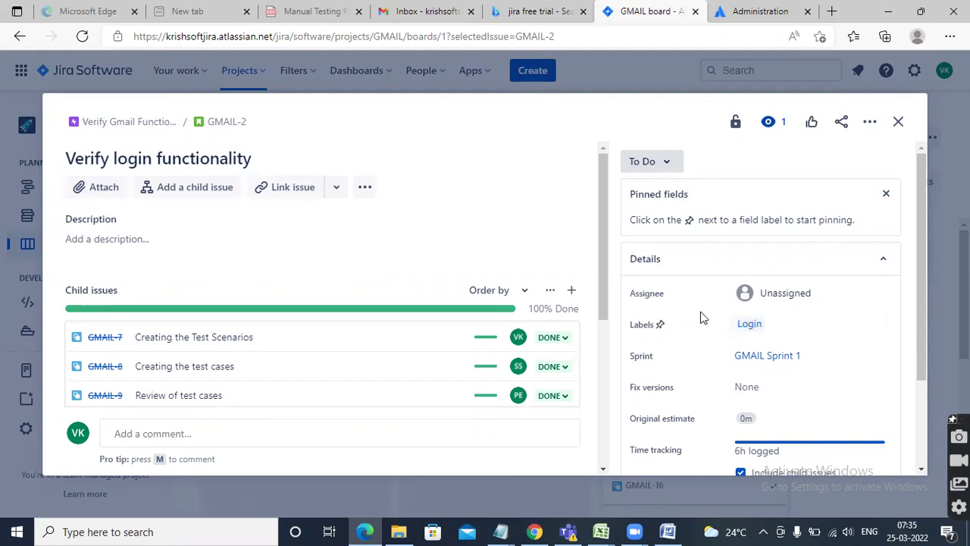
pyautogui.click(898, 121)
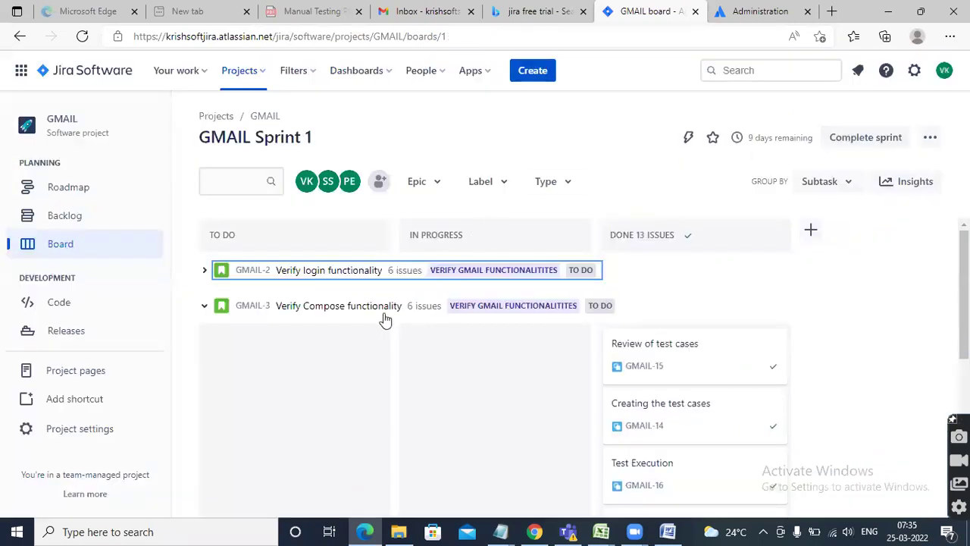
# Highlight the line "Creating the bugs" in the Notepad notes and return to the Jira board.
pyautogui.hotkey('alt', 'Tab')
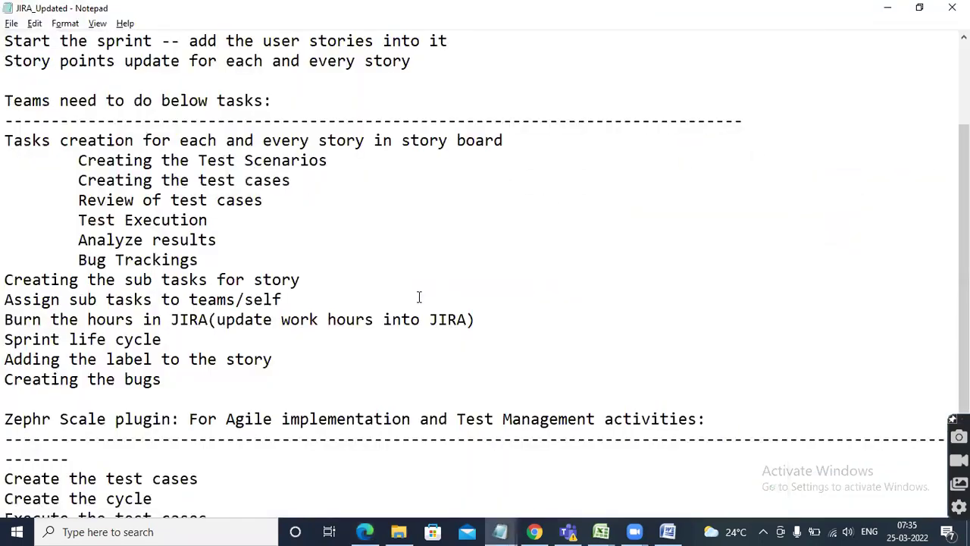
pyautogui.moveTo(194, 380); pyautogui.dragTo(4, 379)
pyautogui.hotkey('alt', 'Tab')
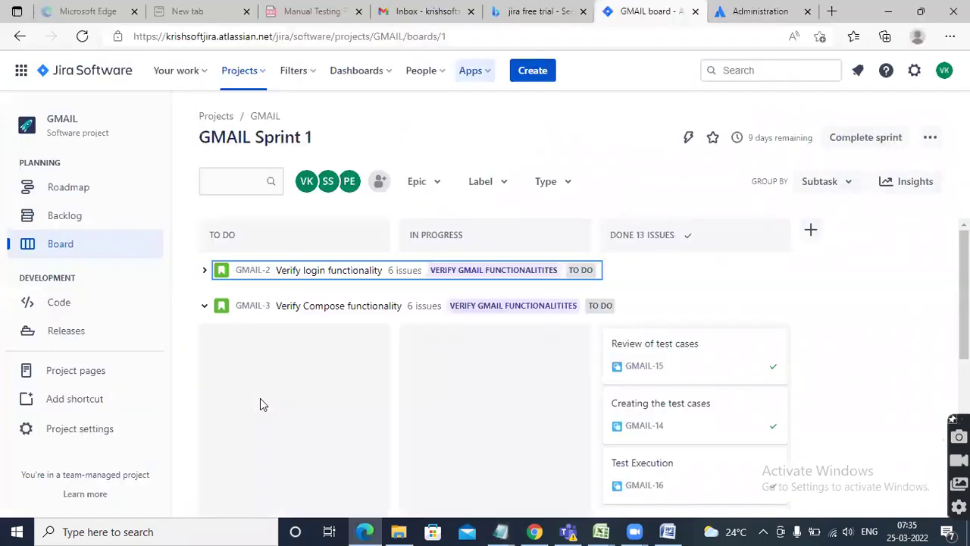
# Open the form for a new issue in the GMAIL project and check the available issue types, keeping Bug.
pyautogui.click(532, 70)
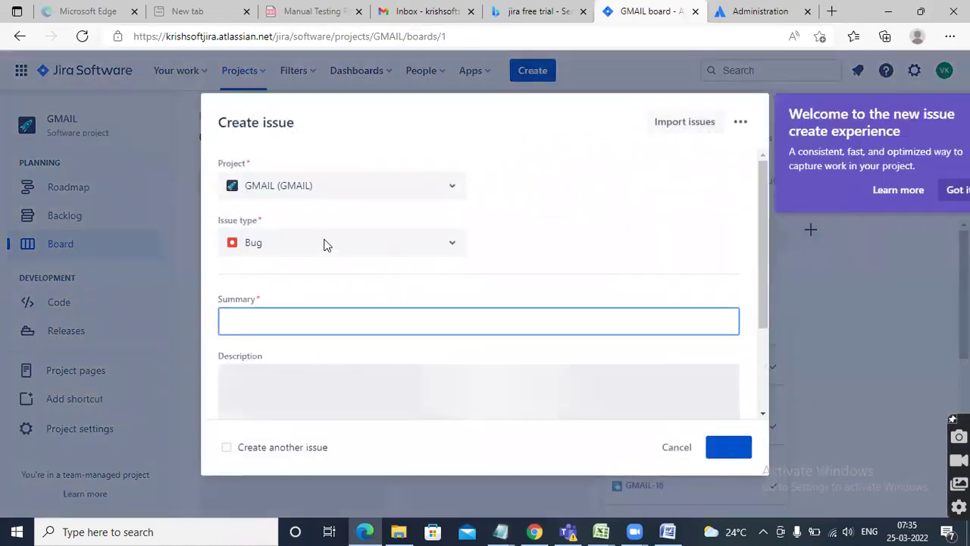
pyautogui.click(325, 243)
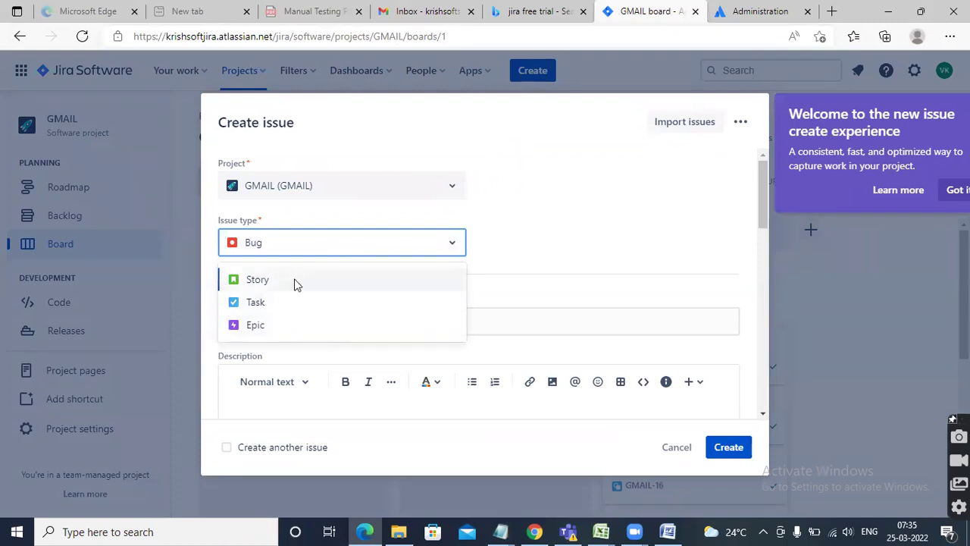
pyautogui.click(528, 233)
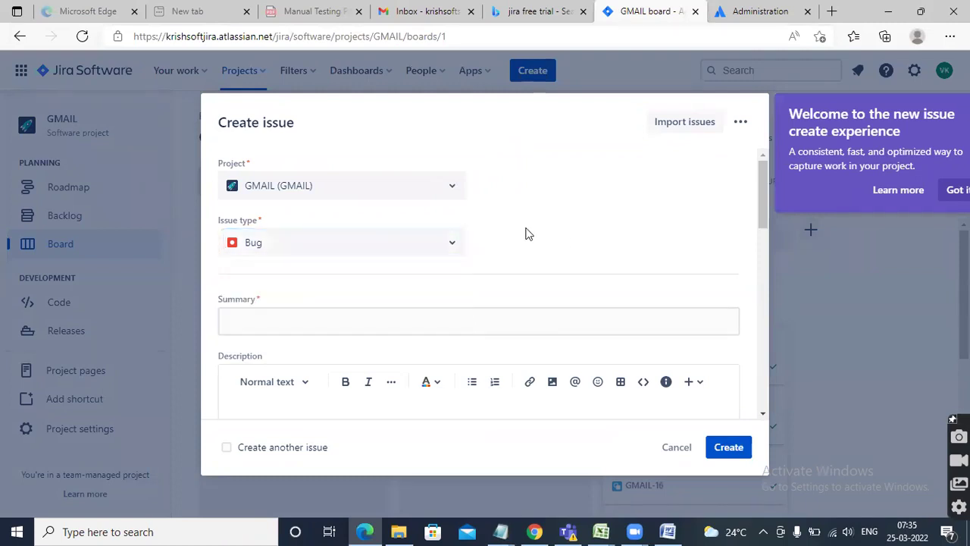
# Examine the bug form's fields from Summary and Description through Assignee, Labels, Sprint, Fix versions, Original Estimate, Reporter, Attachment, Linked Issues and Flagged.
pyautogui.click(328, 322)
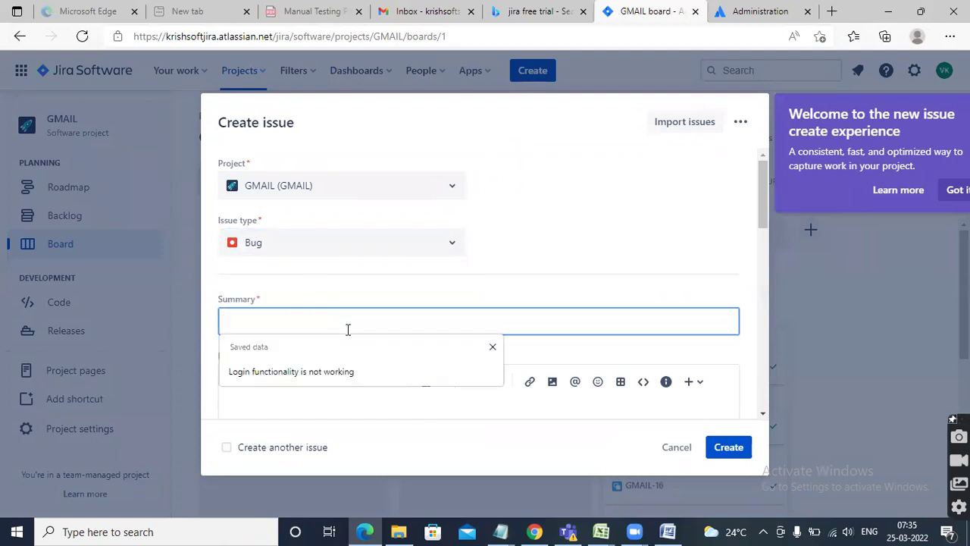
pyautogui.scroll(-1, 350, 333)
pyautogui.scroll(-4, 354, 334)
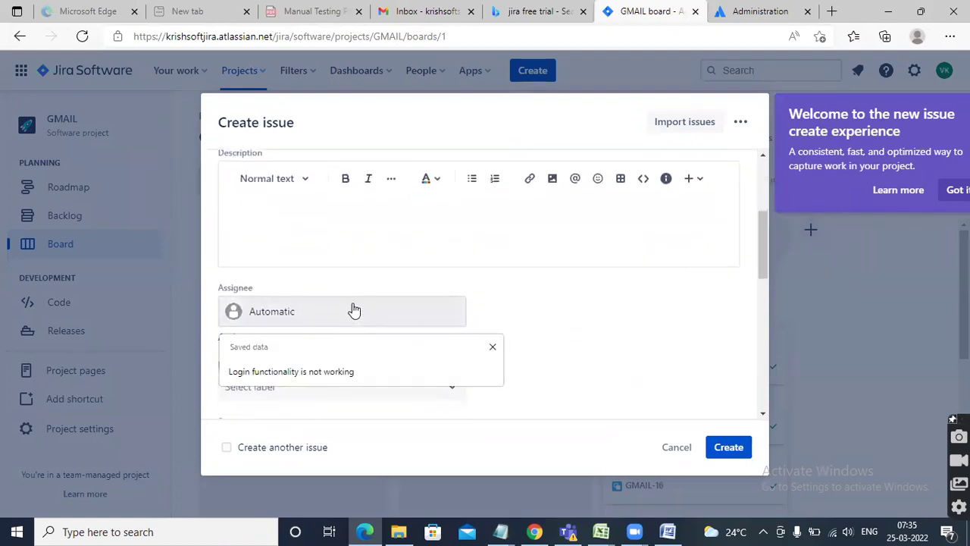
pyautogui.click(340, 220)
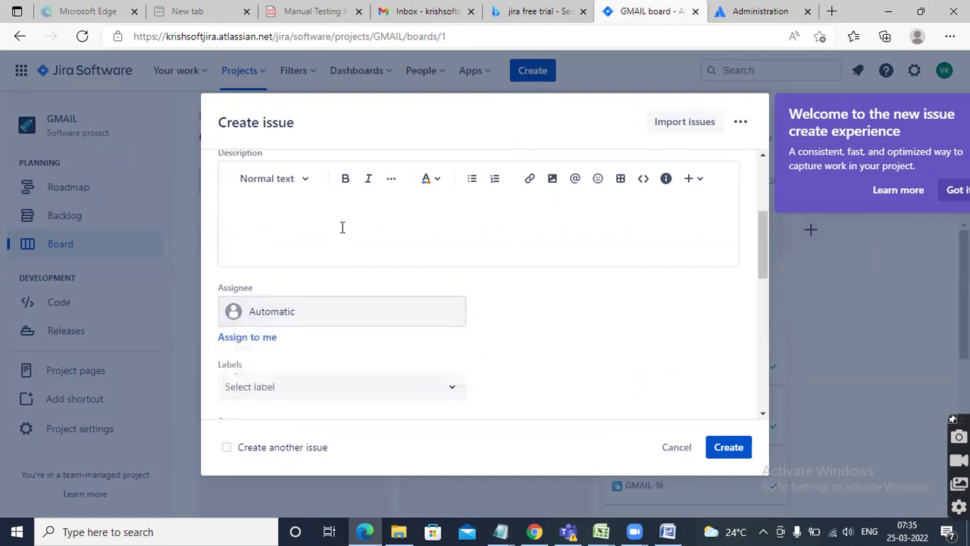
pyautogui.scroll(1, 341, 235)
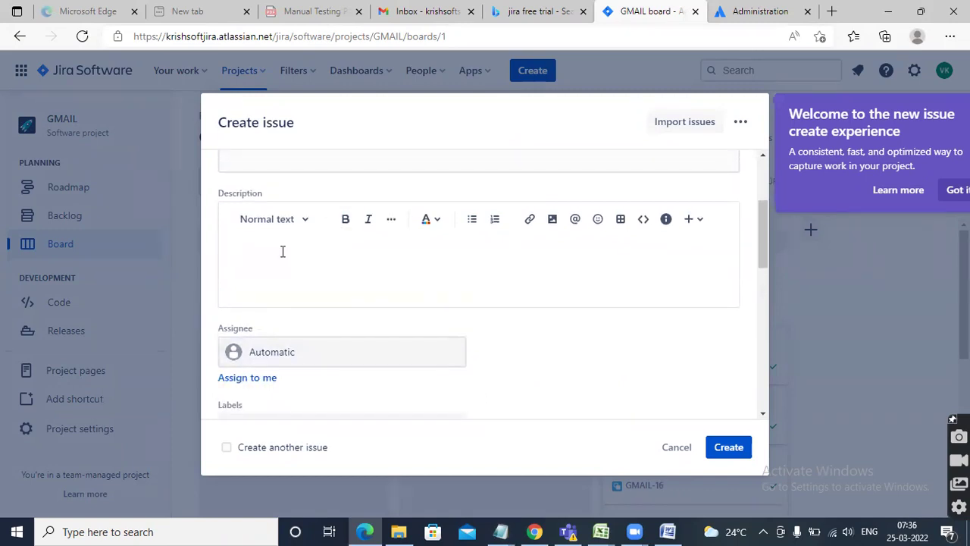
pyautogui.scroll(-4, 323, 295)
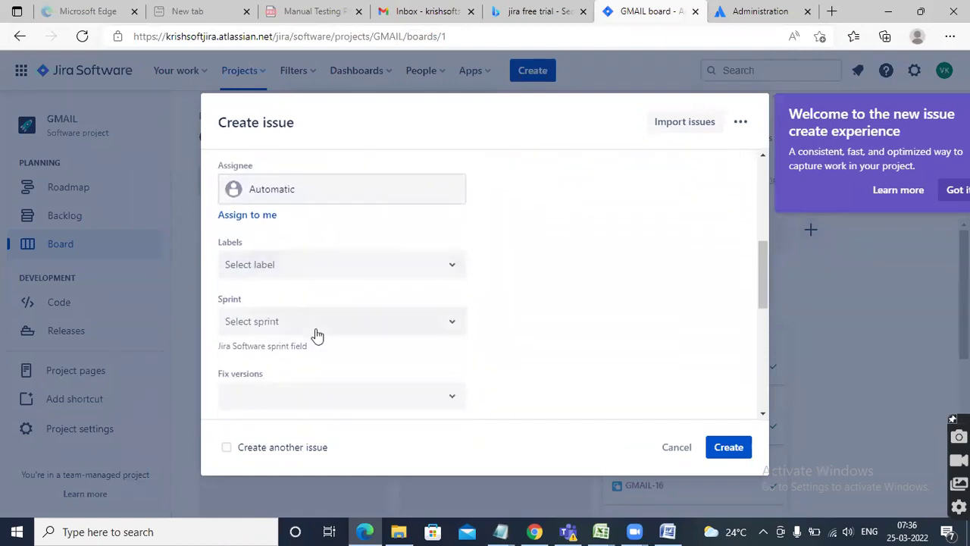
pyautogui.scroll(-3, 317, 333)
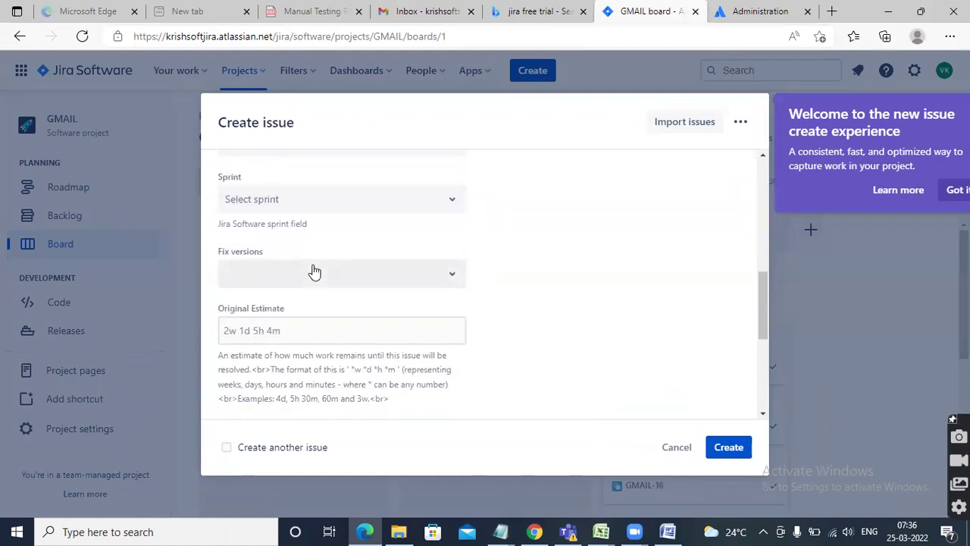
pyautogui.scroll(-3, 365, 312)
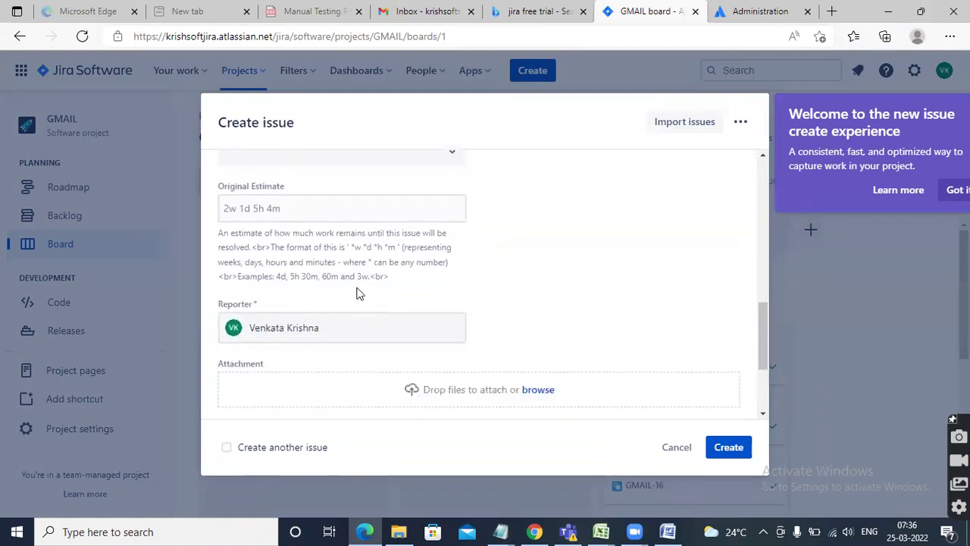
pyautogui.scroll(-3, 434, 390)
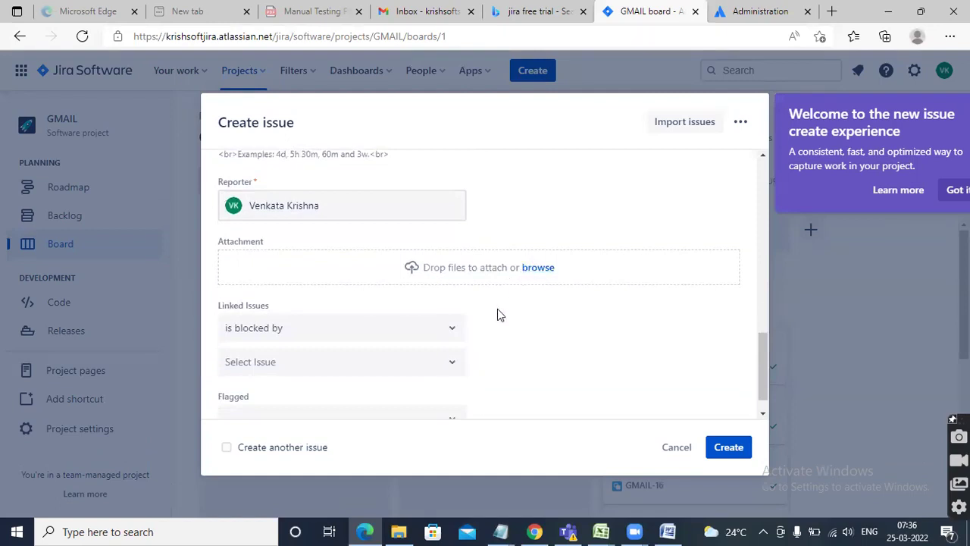
pyautogui.scroll(-1, 497, 326)
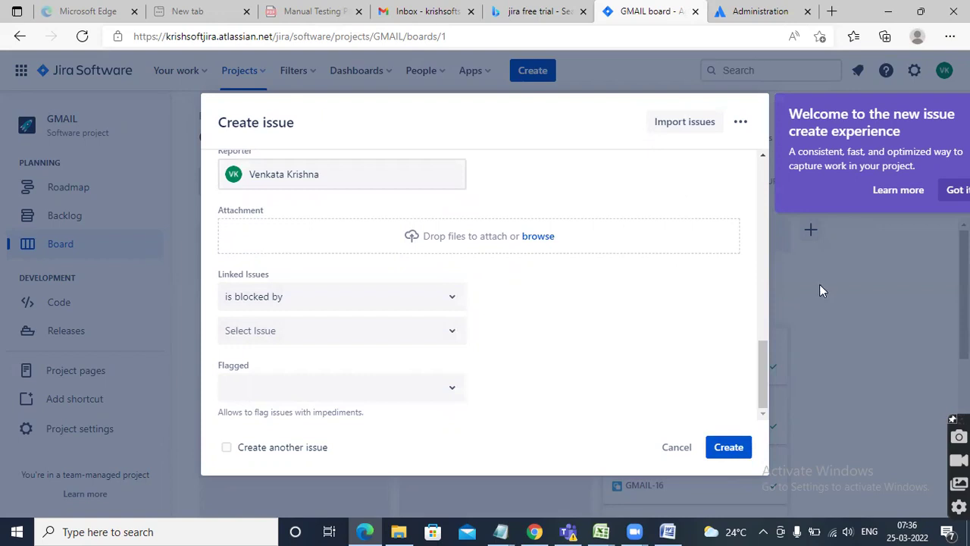
# Discard the new issue form, switch to the Notepad notes and insert "Agile Management" into the dashed line under "Teams need to do below tasks:".
pyautogui.click(673, 449)
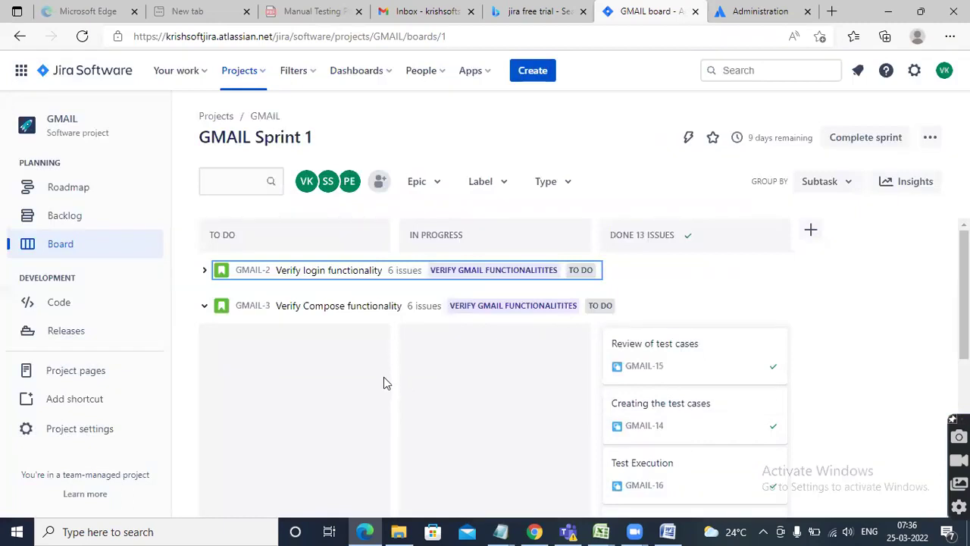
pyautogui.moveTo(502, 531)
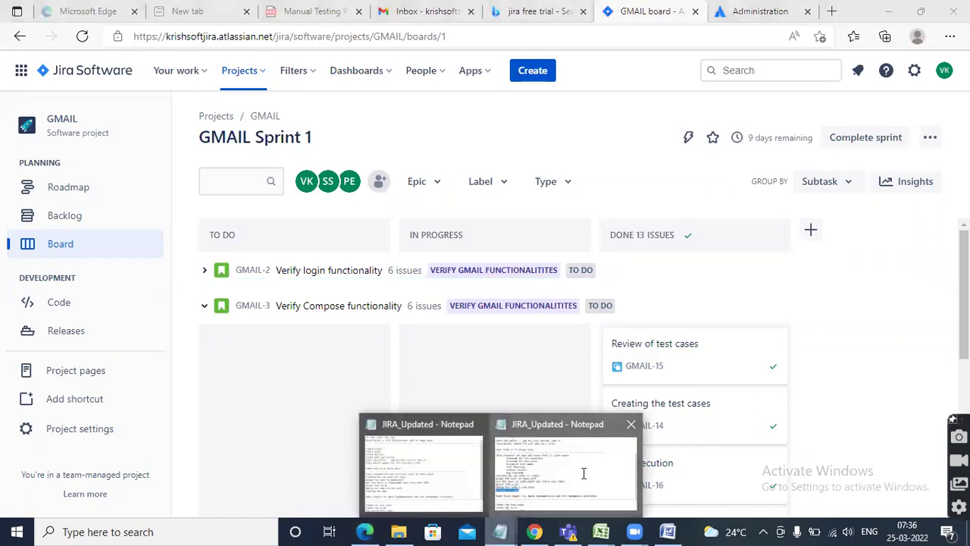
pyautogui.click(584, 469)
pyautogui.scroll(2, 242, 269)
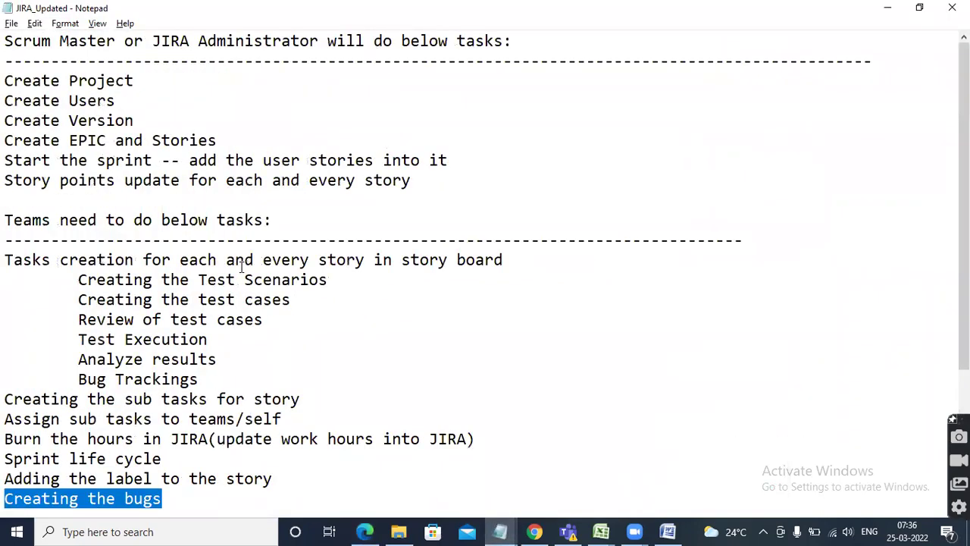
pyautogui.click(227, 240)
pyautogui.write('Agile Management')
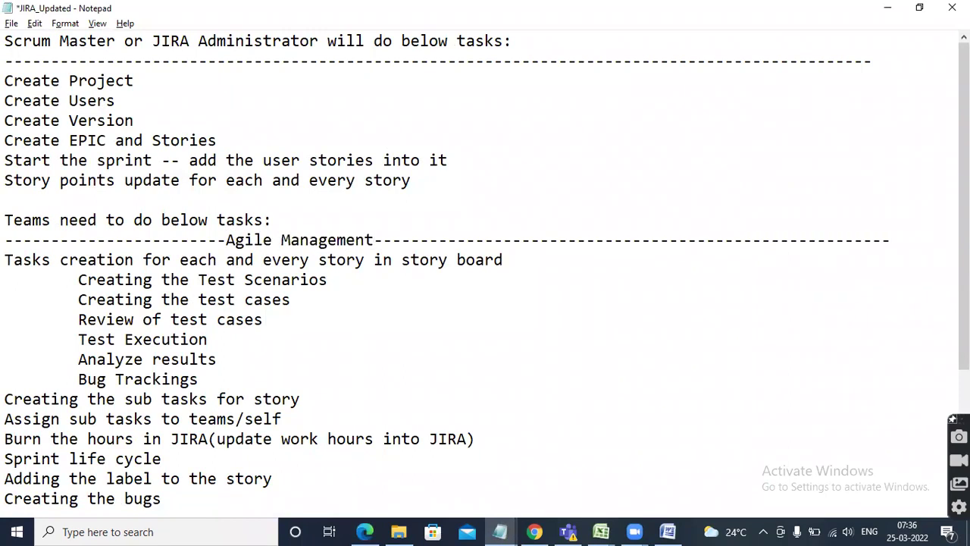
# Add "Test Management" with trailing dashes to the dashed line under the Zephr Scale plugin heading and save the notes.
pyautogui.scroll(-3, 237, 295)
pyautogui.press('Return')
pyautogui.write('Test Management---------------------')
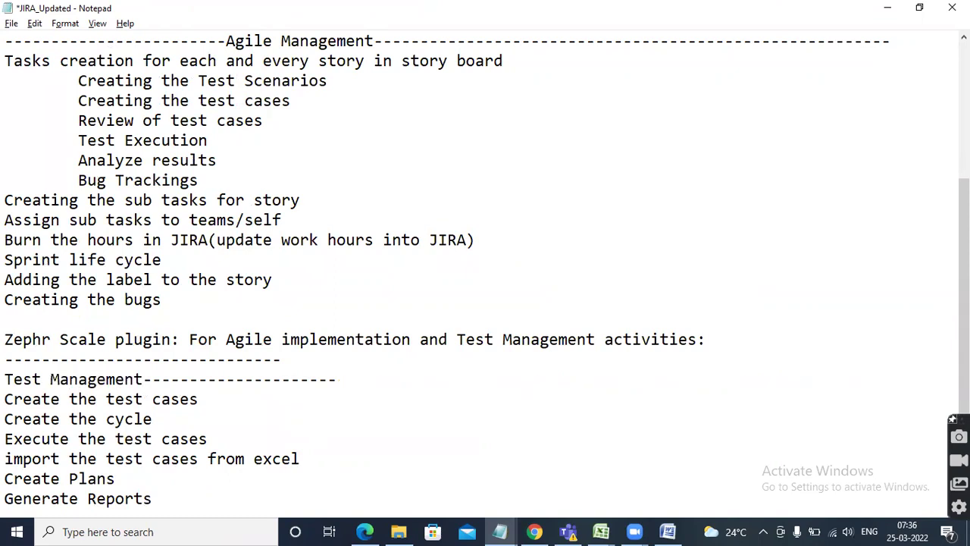
pyautogui.click(285, 360)
pyautogui.press('Delete')
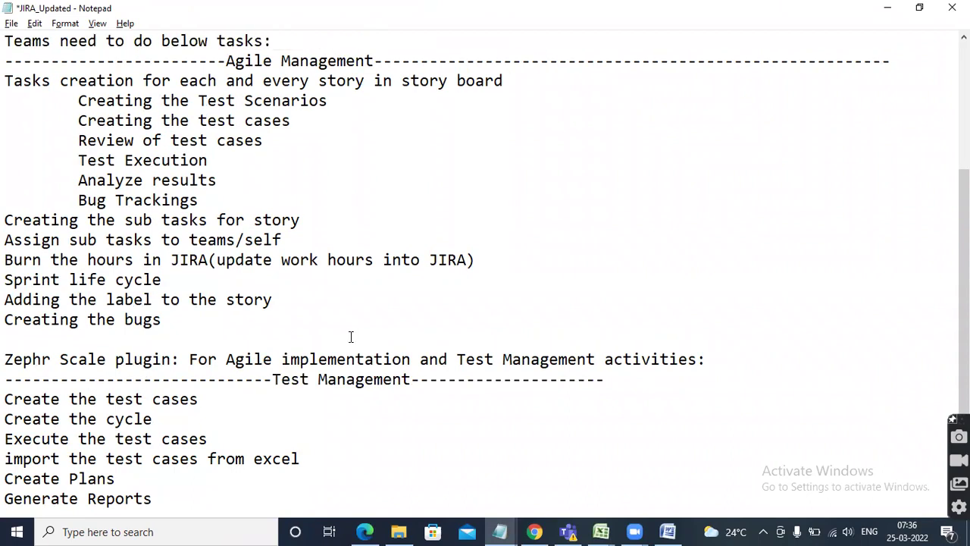
pyautogui.hotkey('ctrl', 's')
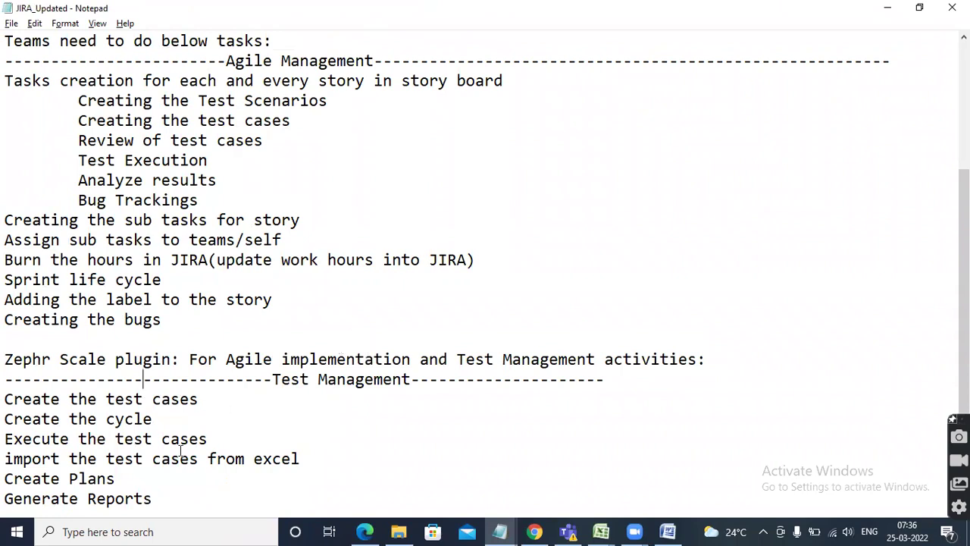
# Highlight the create, cycle and execute test case lines, and append "(CSV)" to the line "import the test cases from excel".
pyautogui.moveTo(152, 419); pyautogui.dragTo(6, 389)
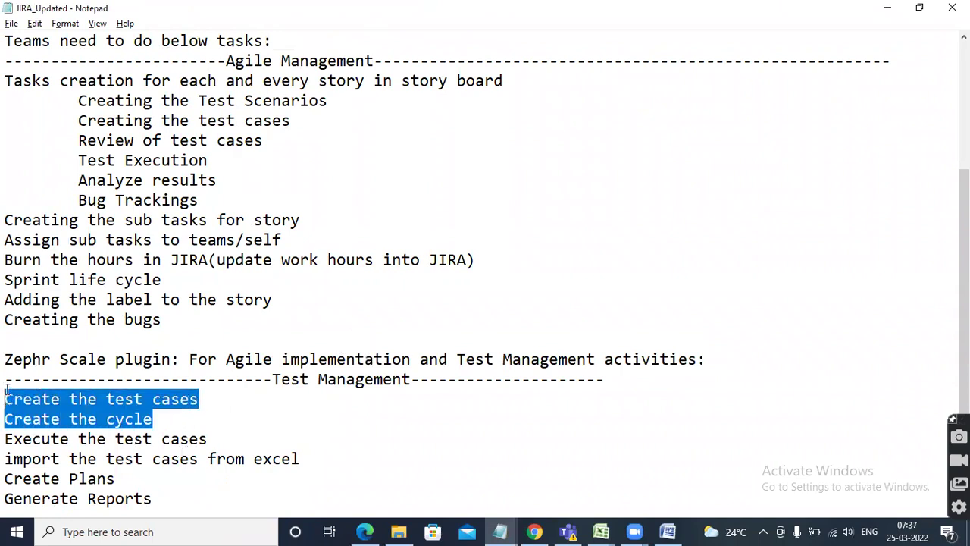
pyautogui.moveTo(220, 432); pyautogui.dragTo(6, 399)
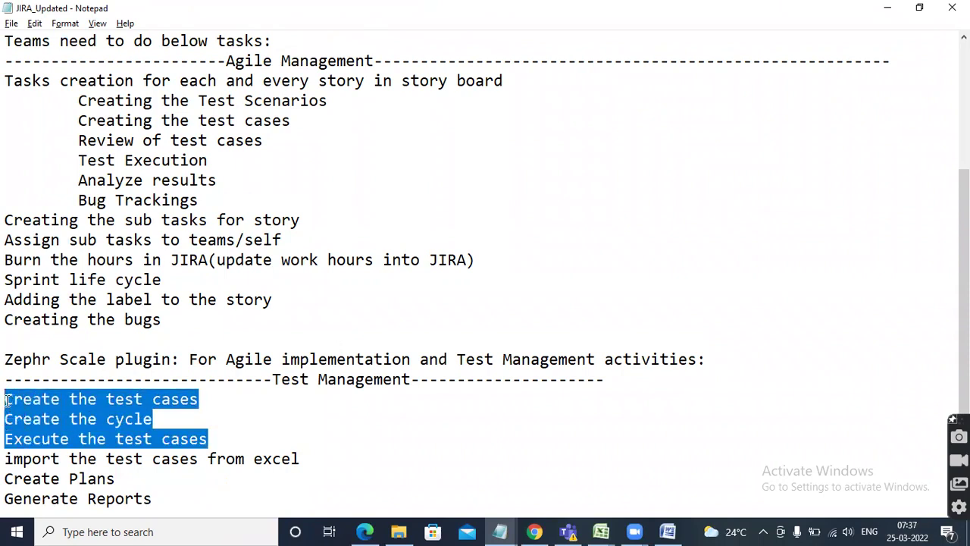
pyautogui.click(304, 460)
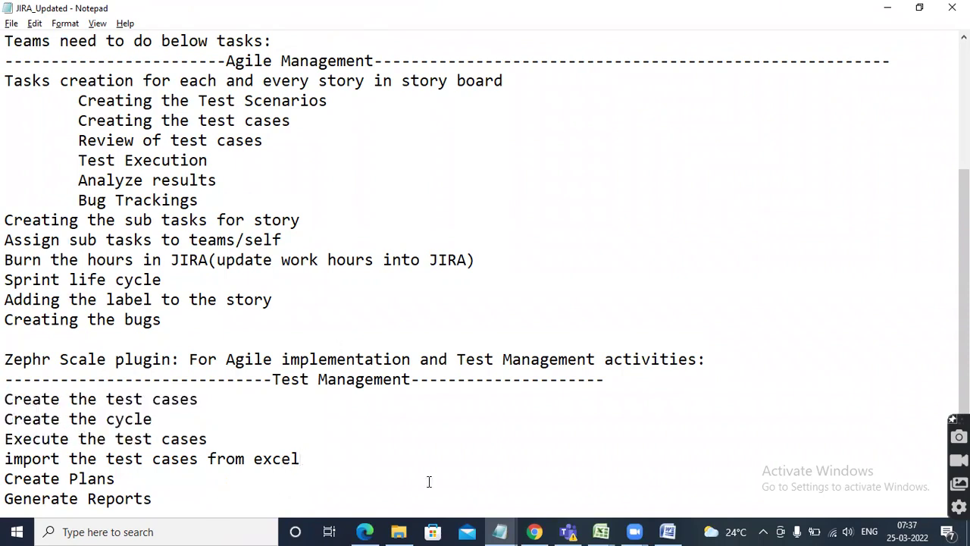
pyautogui.write('(')
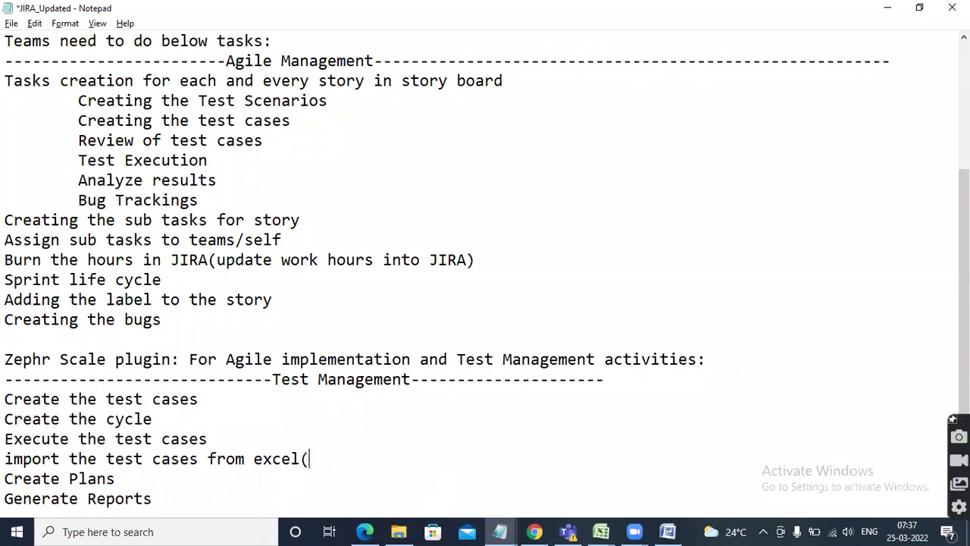
pyautogui.write('CSV)')
# Highlight the test management list from "Create the test cases" through "Generate Reports".
pyautogui.moveTo(159, 500); pyautogui.dragTo(6, 399)
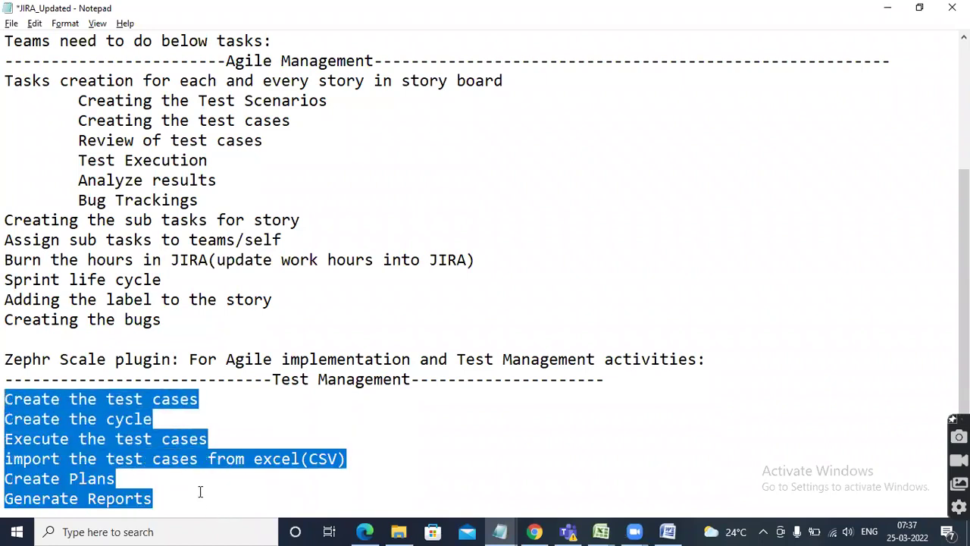
pyautogui.click(175, 496)
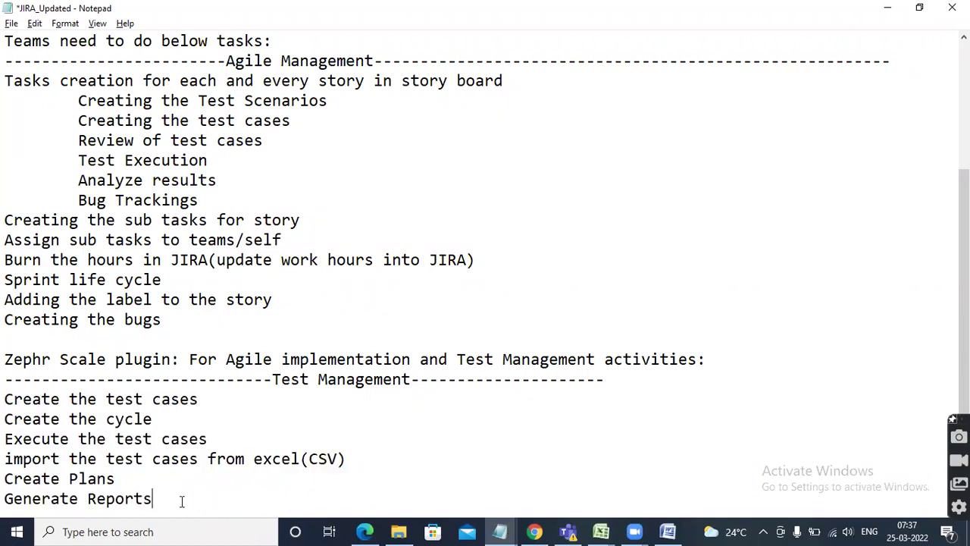
pyautogui.moveTo(175, 500); pyautogui.dragTo(6, 395)
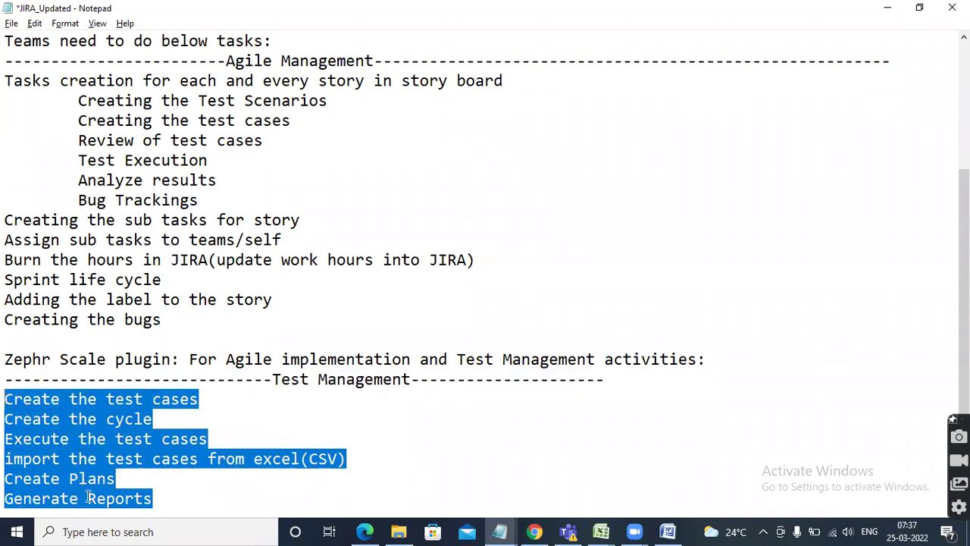
# Insert two blank lines below the Test Management divider and enter "Zephr Scale" on the first one.
pyautogui.click(615, 381)
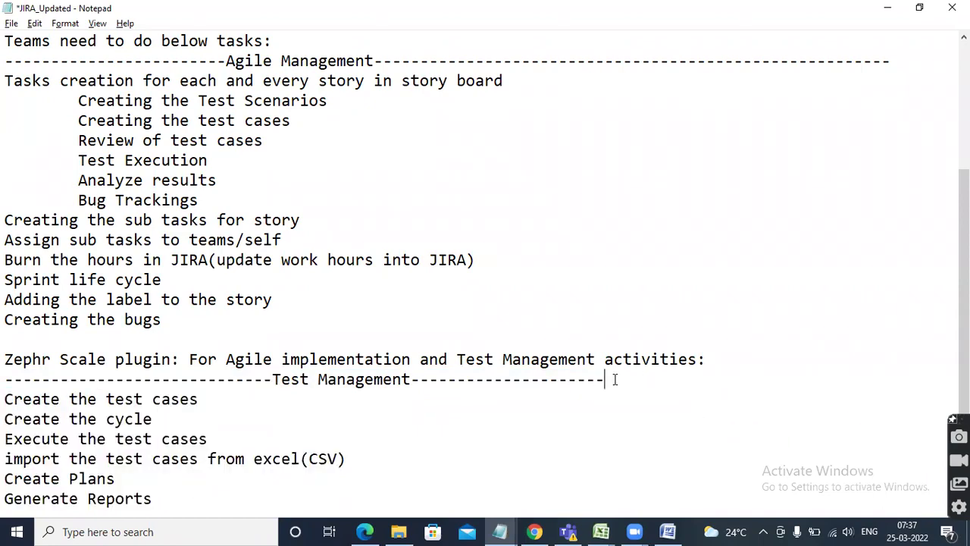
pyautogui.press('Return')
pyautogui.press('Return')
pyautogui.press('Up')
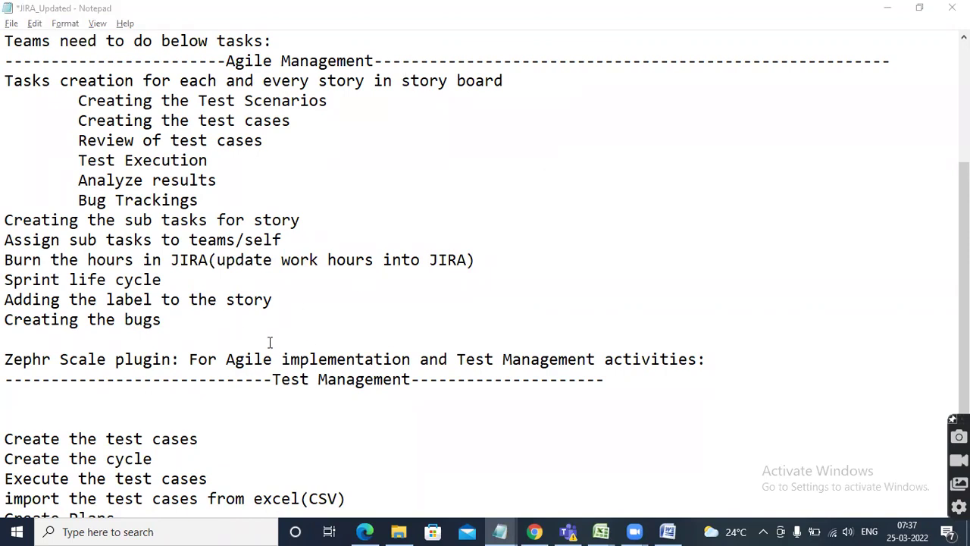
pyautogui.click(175, 393)
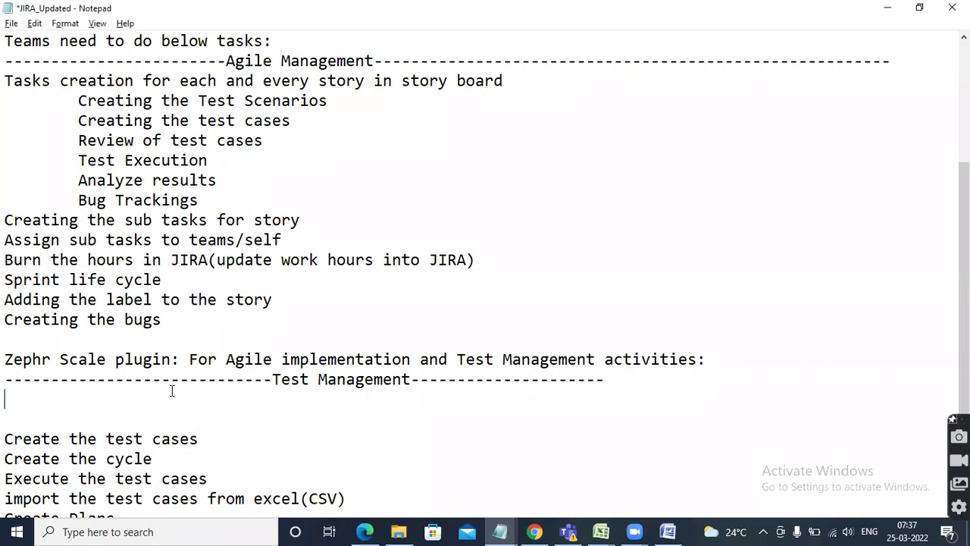
pyautogui.write('Zephr Scale')
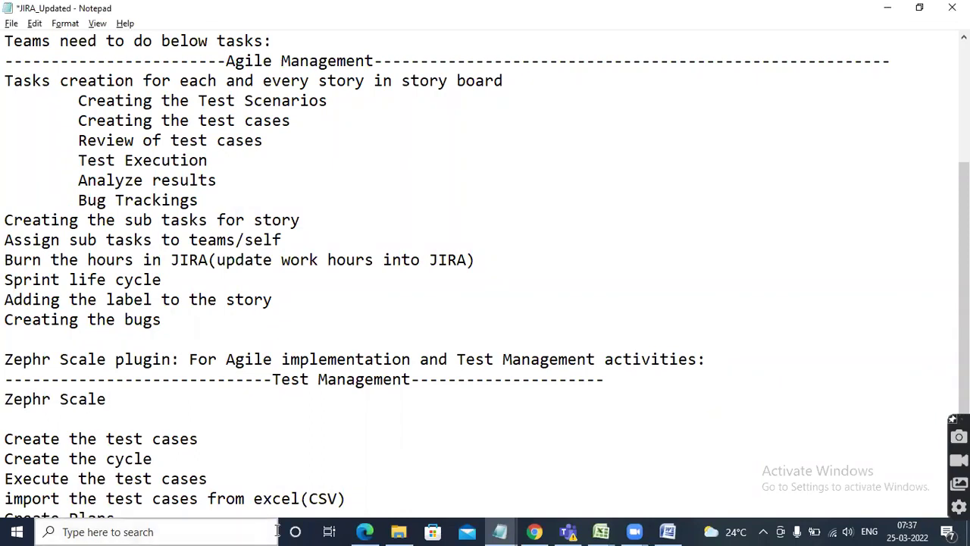
# Prefix the new "Zephr Scale" line with "Plugin - ".
pyautogui.press('Left')
pyautogui.press('Left')
pyautogui.press('Left')
pyautogui.press('Left')
pyautogui.press('Left')
pyautogui.press('Left')
pyautogui.press('Left')
pyautogui.press('Left')
pyautogui.press('Left')
pyautogui.press('Left')
pyautogui.press('Left')
pyautogui.write('Plugi')
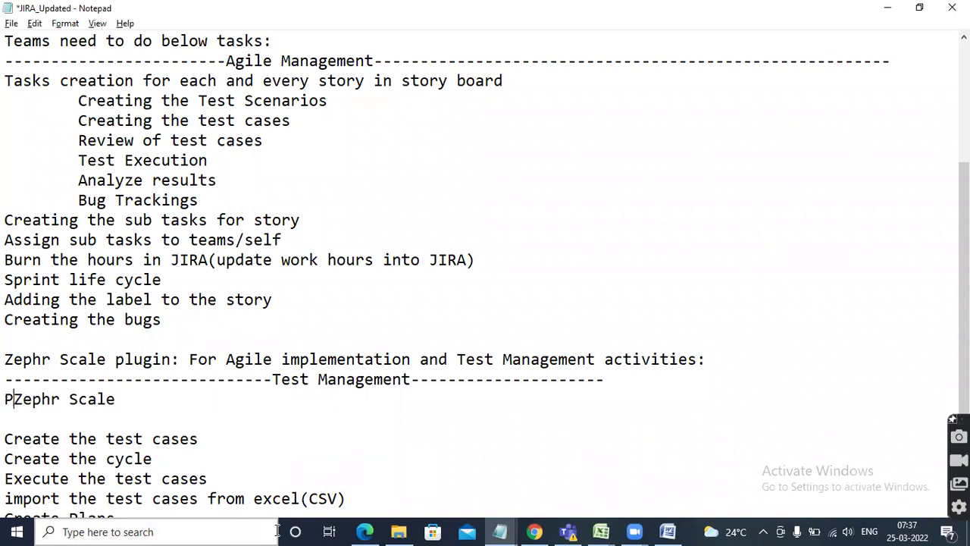
pyautogui.write('n -')
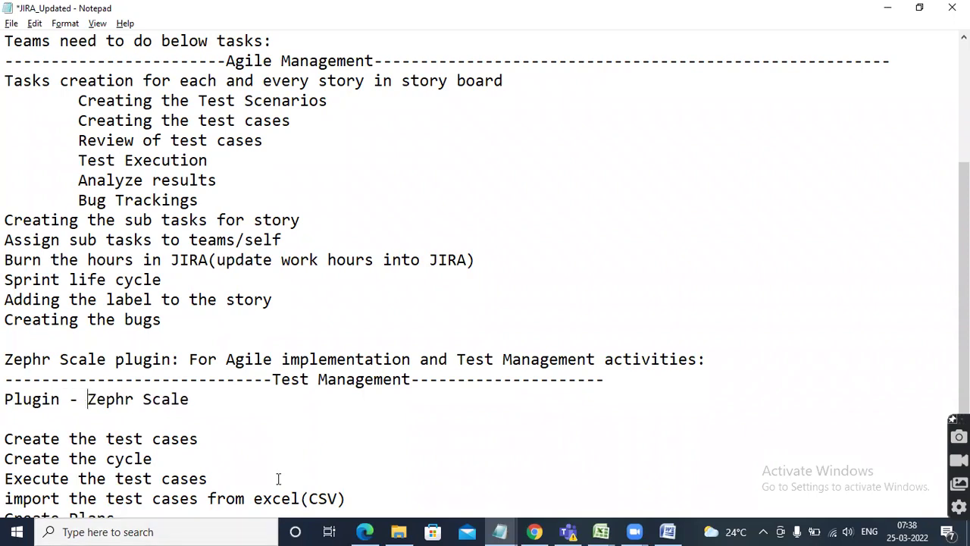
# Highlight the line "Plugin - Zephr Scale" in the notes, clear the selection and save the file.
pyautogui.moveTo(190, 399); pyautogui.dragTo(4, 359)
pyautogui.click(9, 418)
pyautogui.moveTo(9, 418); pyautogui.dragTo(6, 400)
pyautogui.click(235, 430)
pyautogui.scroll(-1, 239, 434)
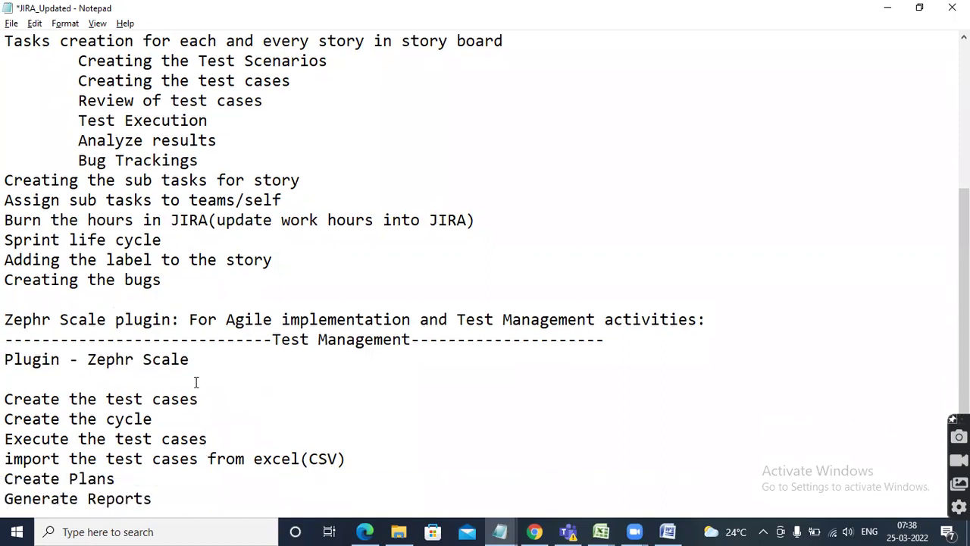
pyautogui.moveTo(189, 359); pyautogui.dragTo(6, 360)
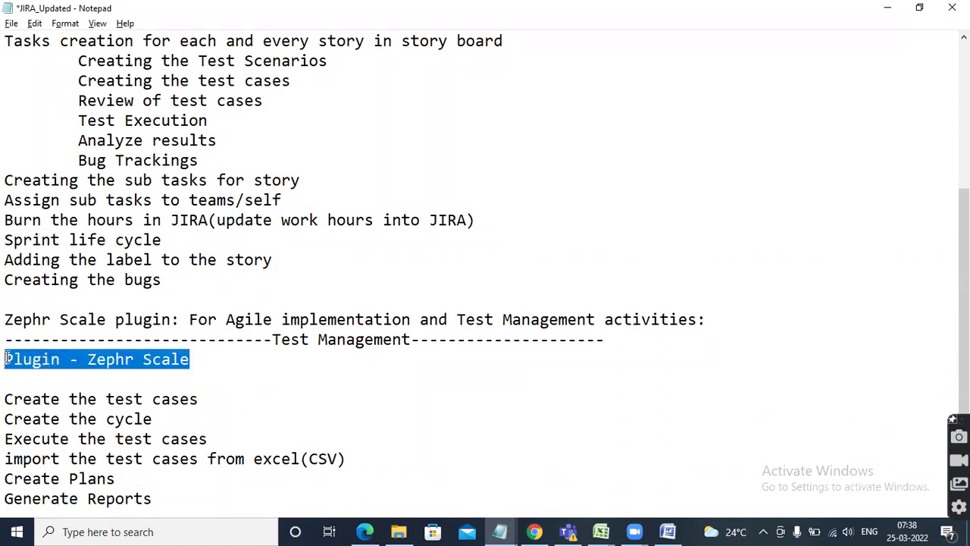
pyautogui.click(205, 353)
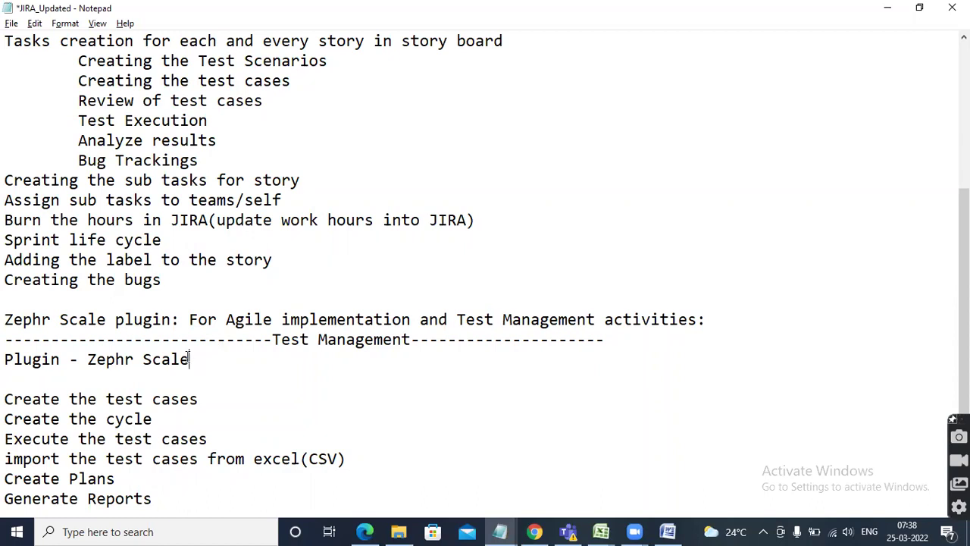
pyautogui.moveTo(203, 359); pyautogui.dragTo(6, 366)
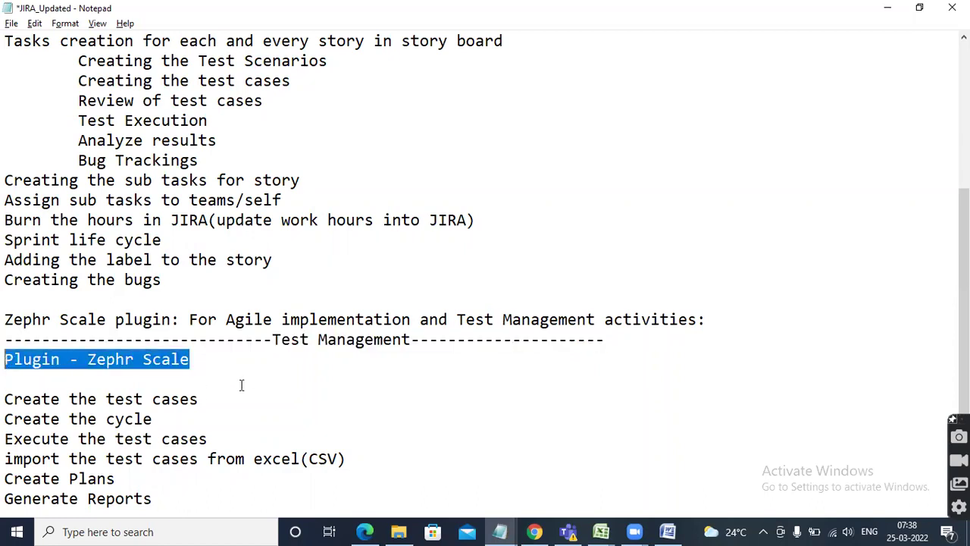
pyautogui.click(247, 376)
pyautogui.hotkey('ctrl', 's')
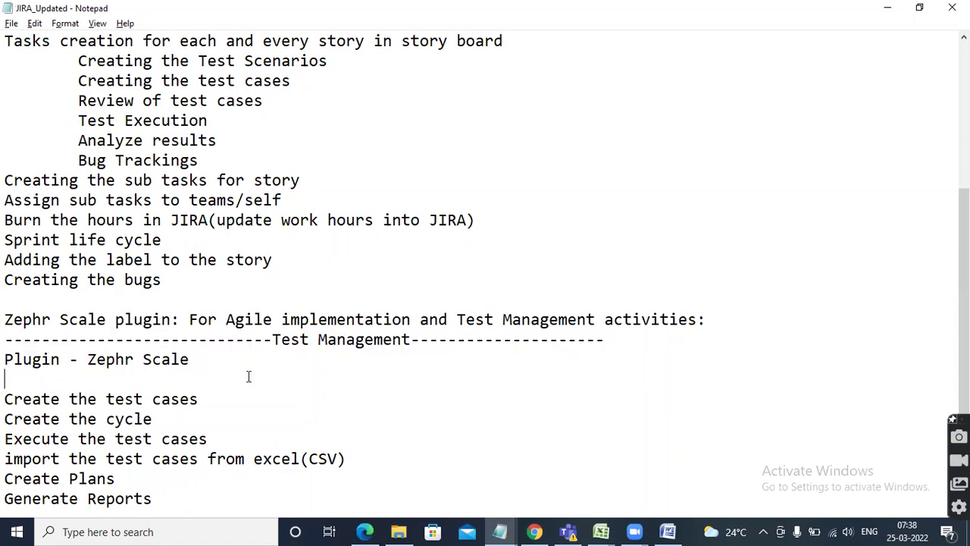
# Switch back to Jira, open the marketplace to explore more apps and browse the listed apps.
pyautogui.click(364, 531)
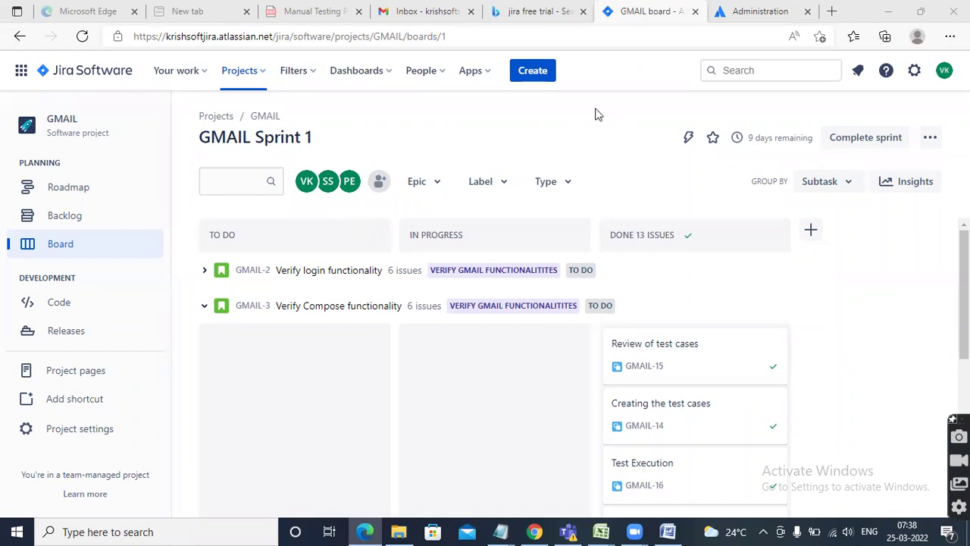
pyautogui.click(487, 75)
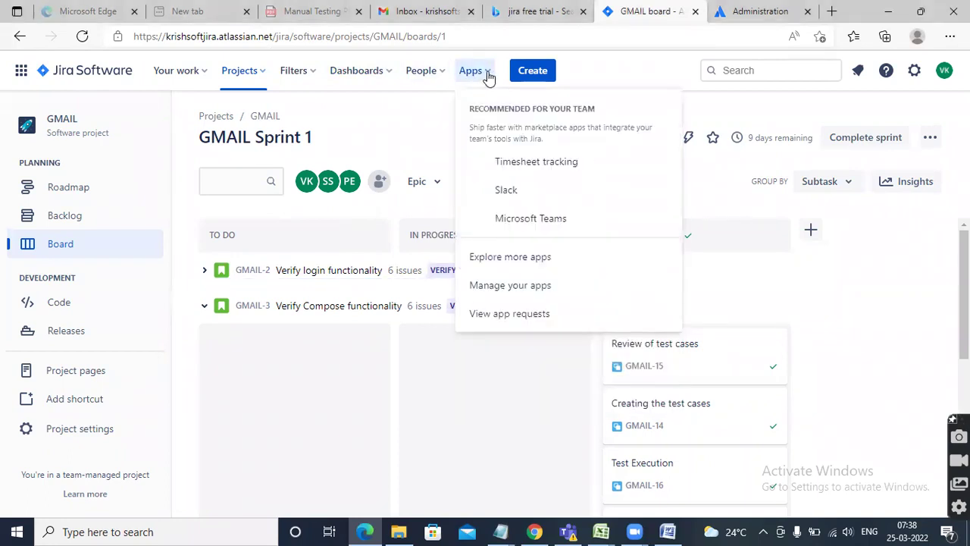
pyautogui.click(514, 255)
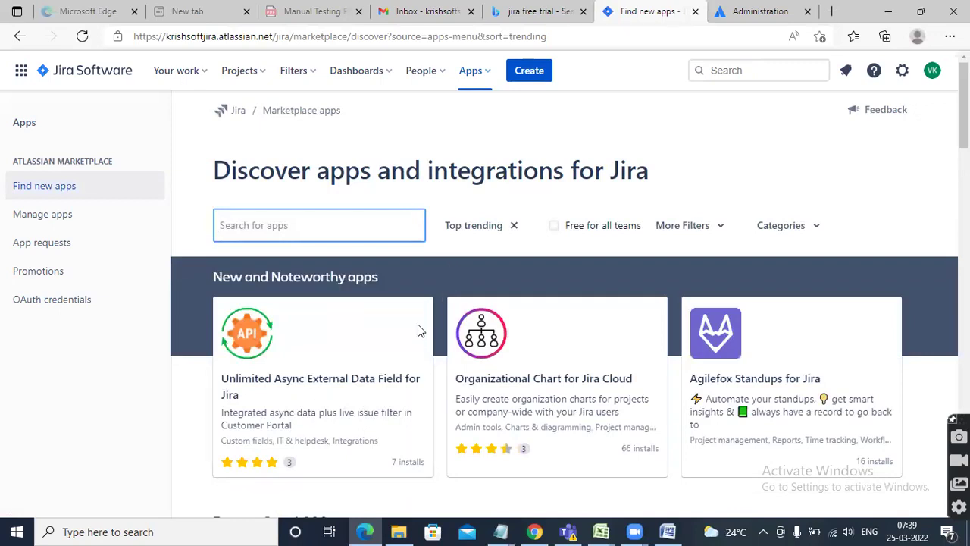
pyautogui.scroll(-5, 418, 329)
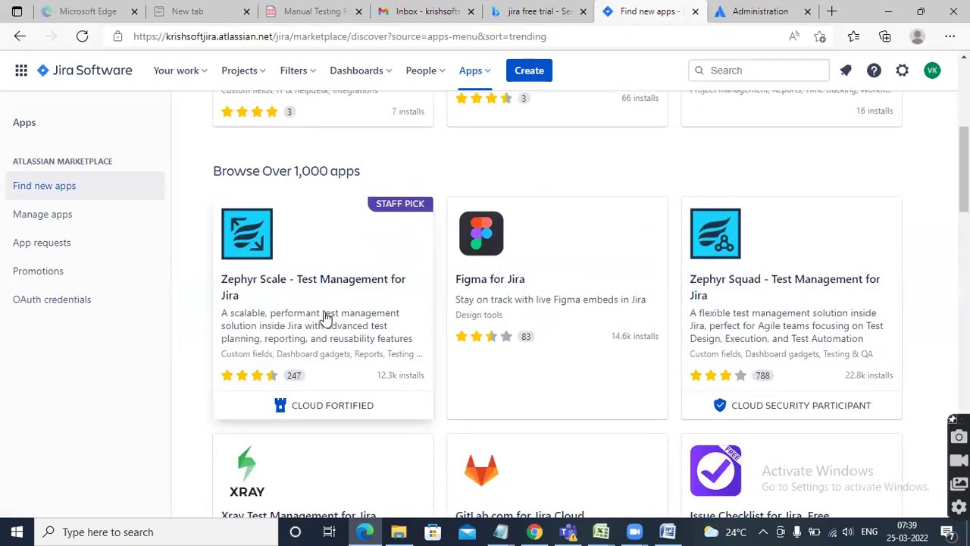
pyautogui.scroll(5, 325, 309)
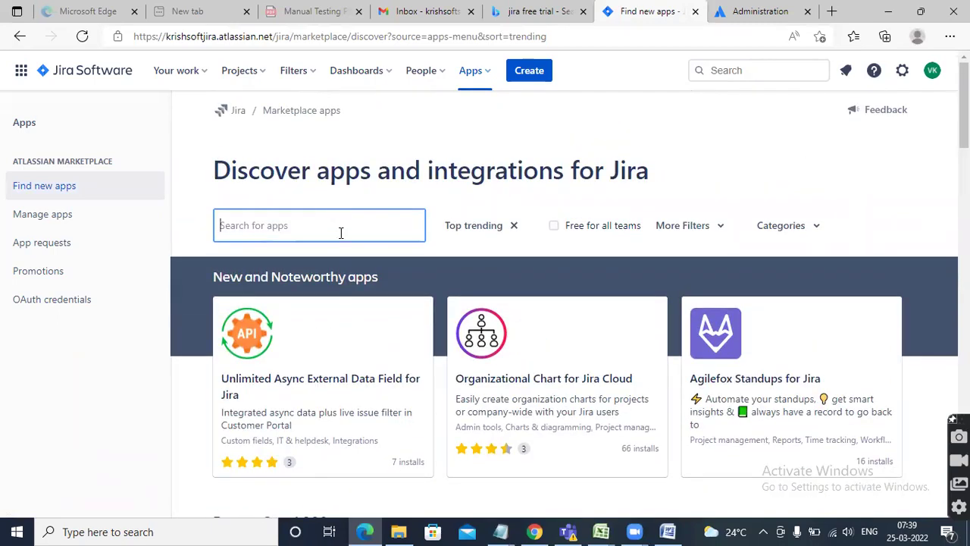
# Search the marketplace for "zephr" and open the Zephyr Scale - Test Management for Jira app page.
pyautogui.write('zephr')
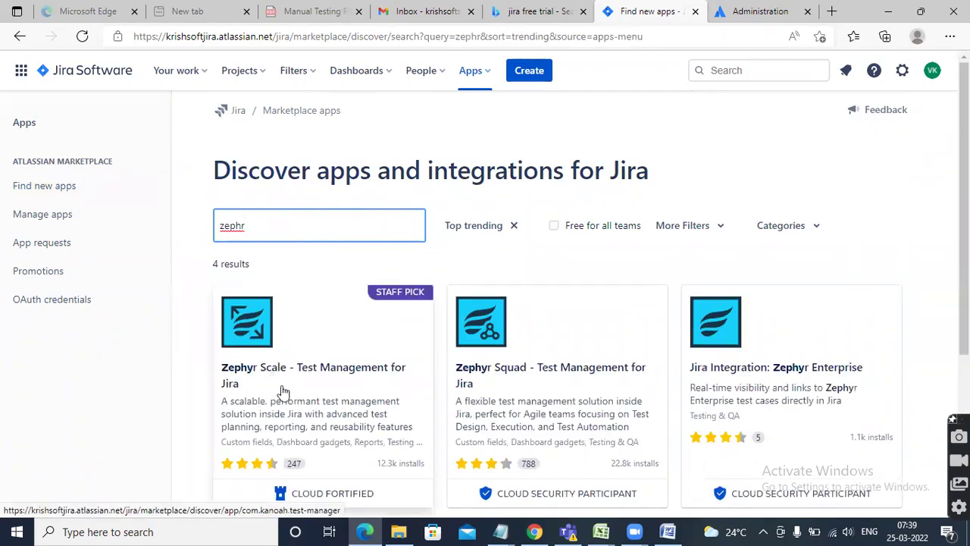
pyautogui.scroll(-2, 297, 388)
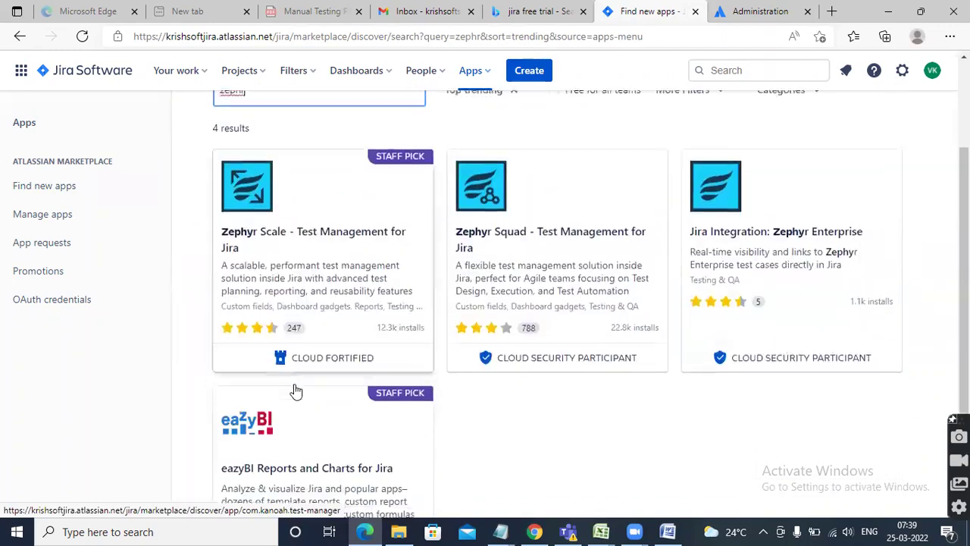
pyautogui.scroll(1, 297, 387)
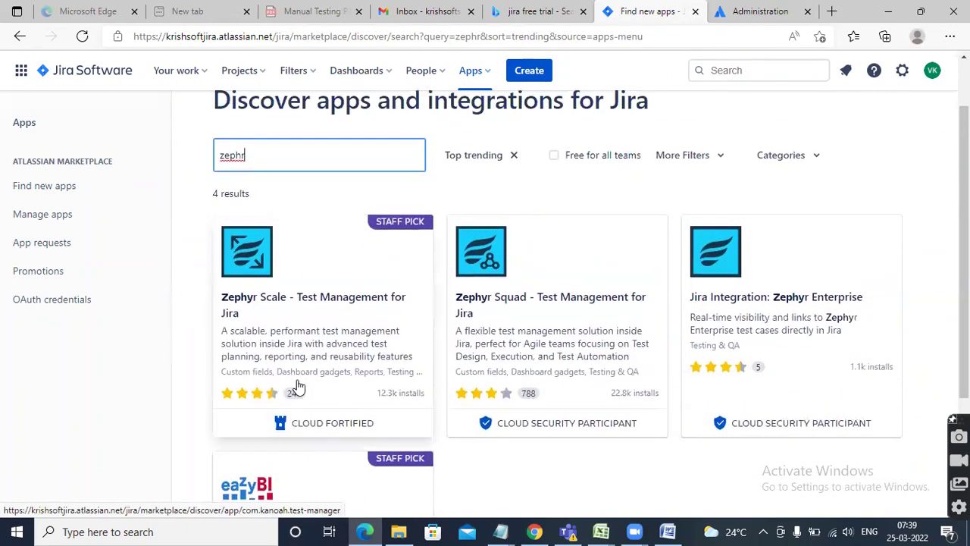
pyautogui.click(326, 302)
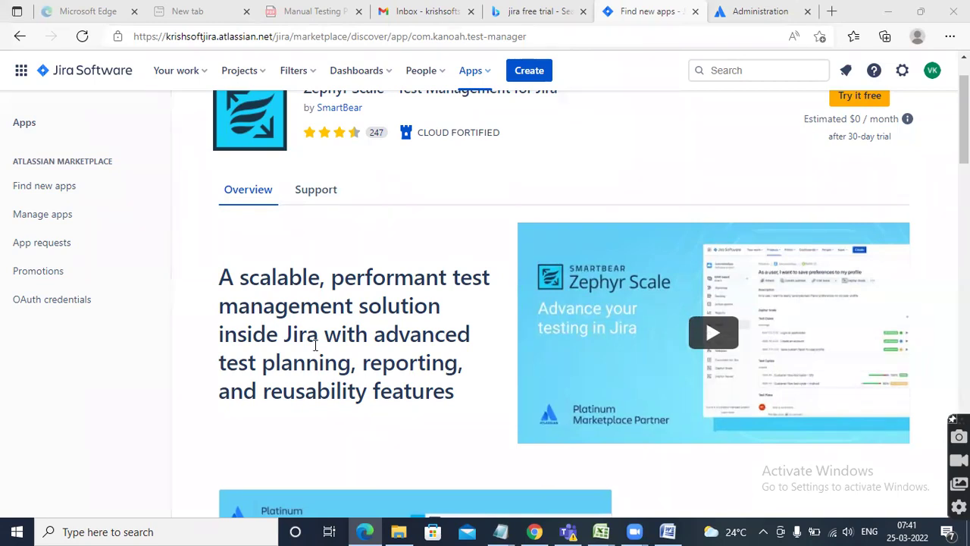
pyautogui.scroll(1, 323, 255)
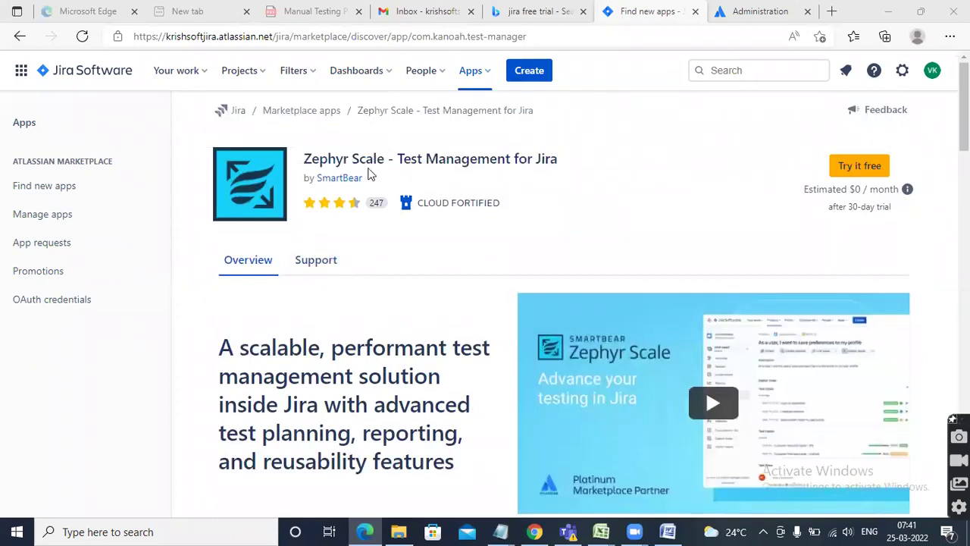
pyautogui.click(860, 170)
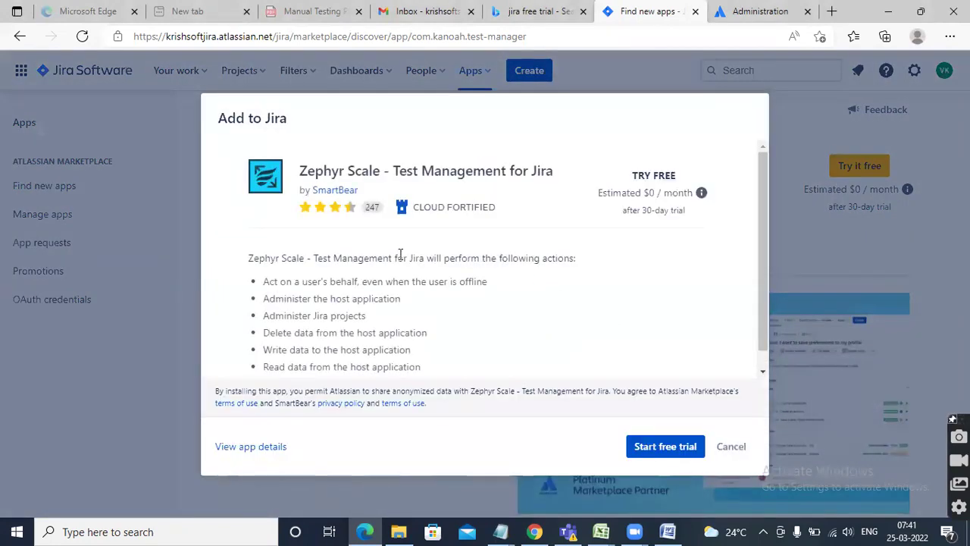
pyautogui.click(663, 449)
pyautogui.click(665, 450)
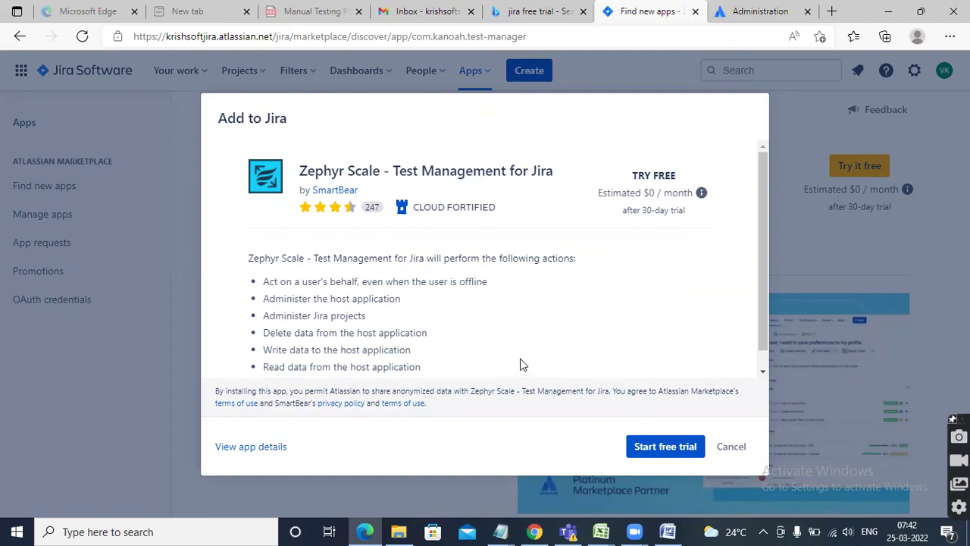
pyautogui.scroll(-1, 520, 368)
pyautogui.scroll(1, 515, 355)
pyautogui.scroll(-1, 514, 354)
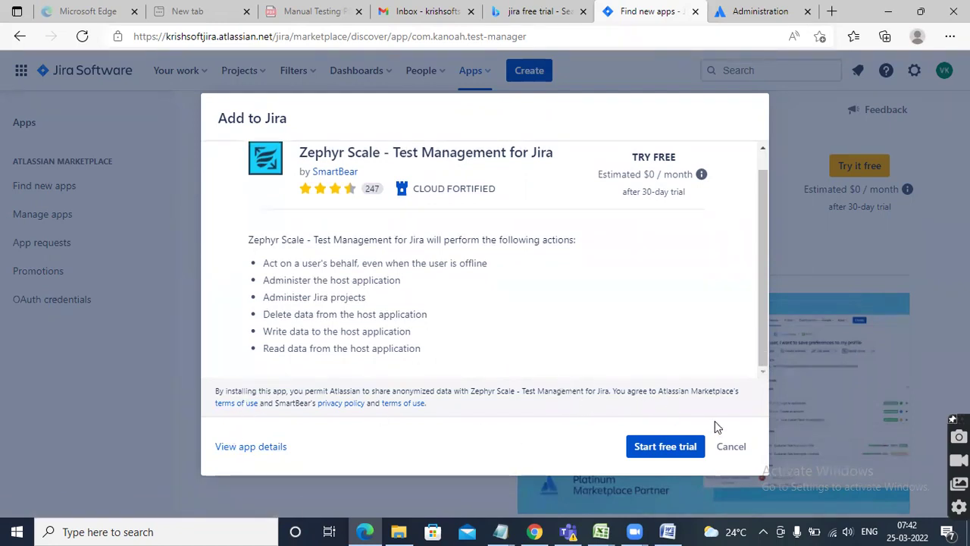
pyautogui.click(659, 452)
pyautogui.scroll(1, 530, 254)
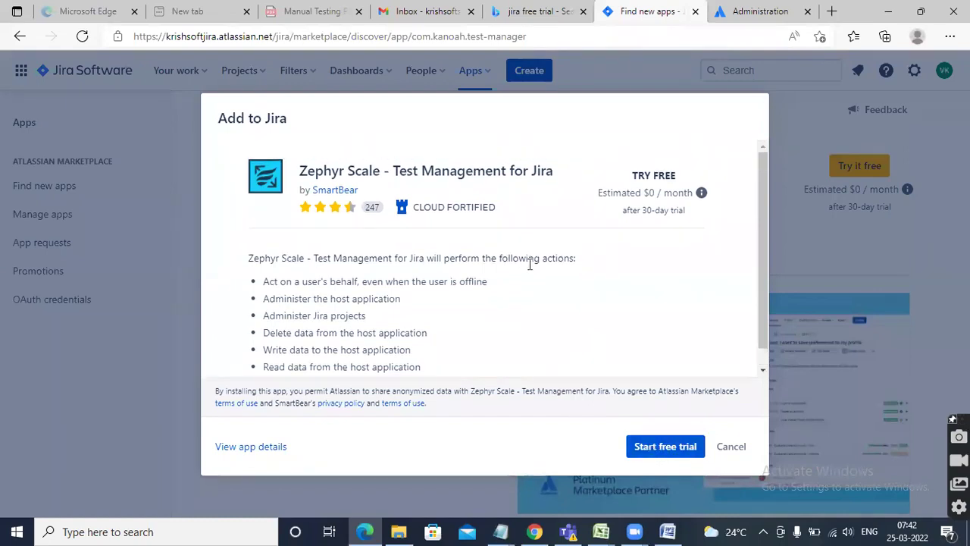
pyautogui.scroll(-1, 531, 254)
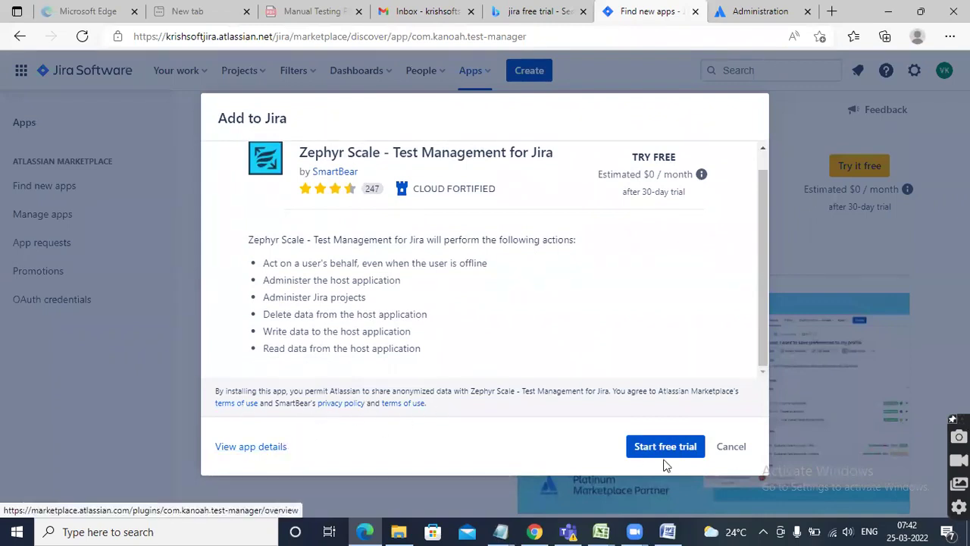
pyautogui.click(733, 449)
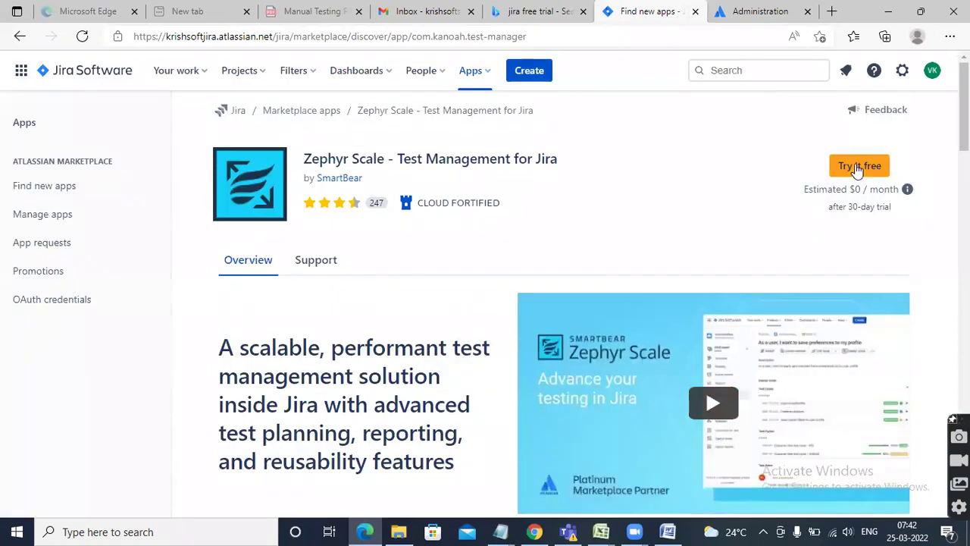
# Start the free trial of Zephyr Scale - Test Management for Jira and open Zephyr Scale in the GMAIL project.
pyautogui.click(858, 166)
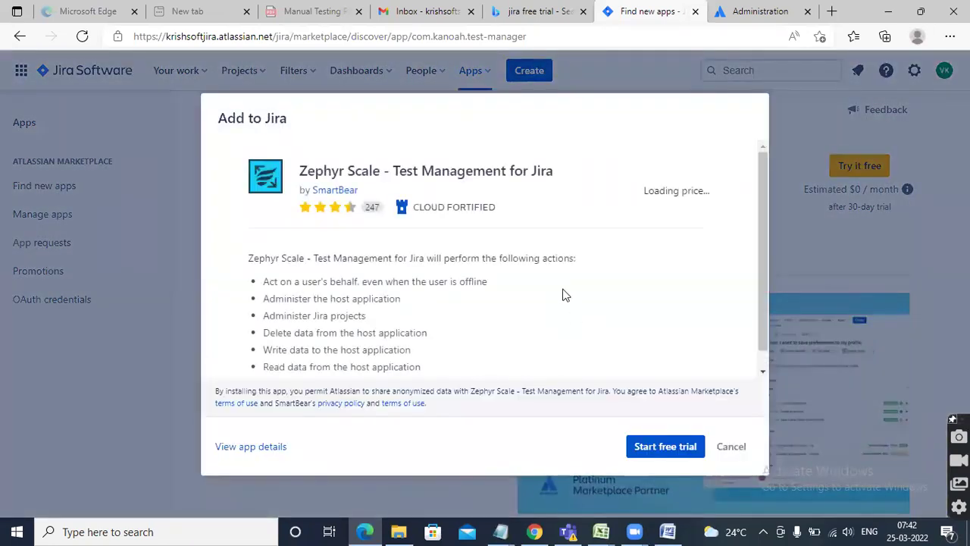
pyautogui.click(664, 447)
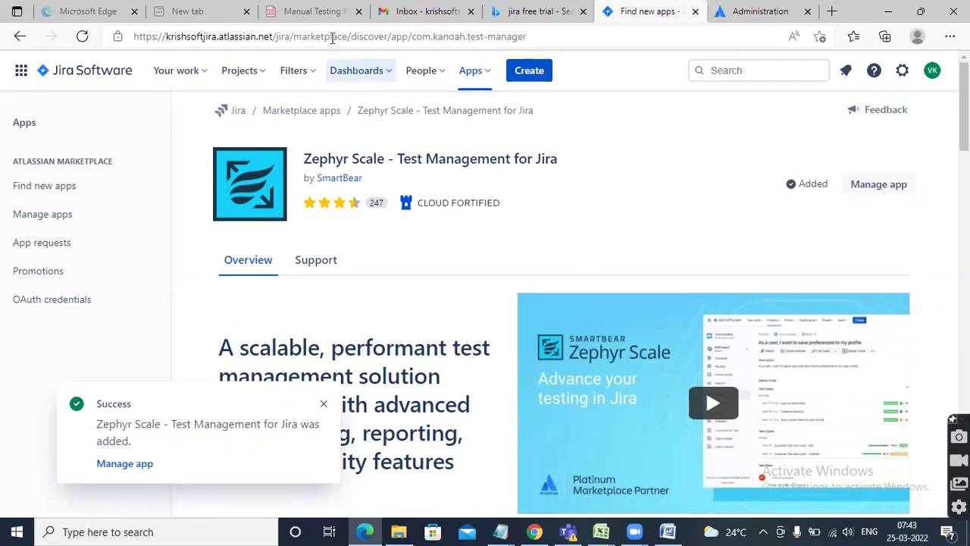
pyautogui.click(253, 75)
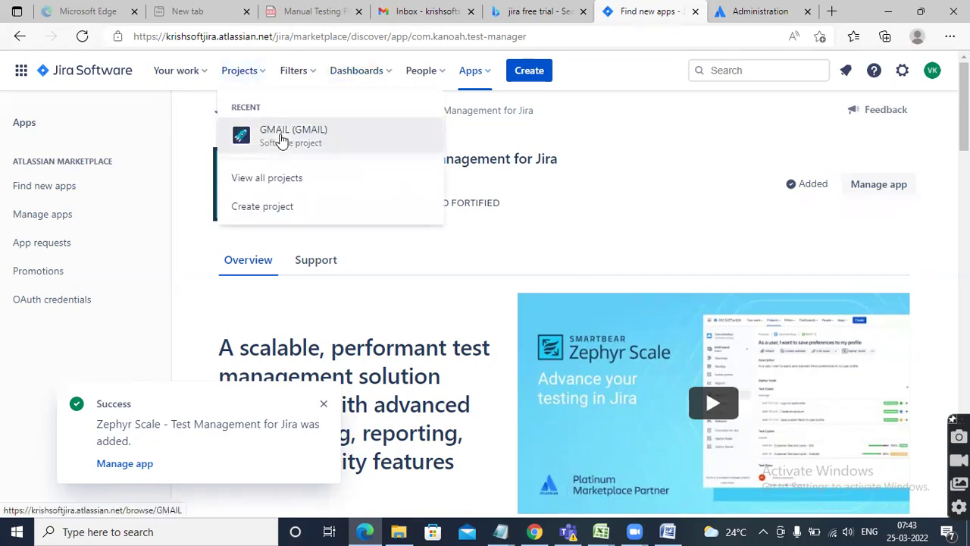
pyautogui.click(280, 135)
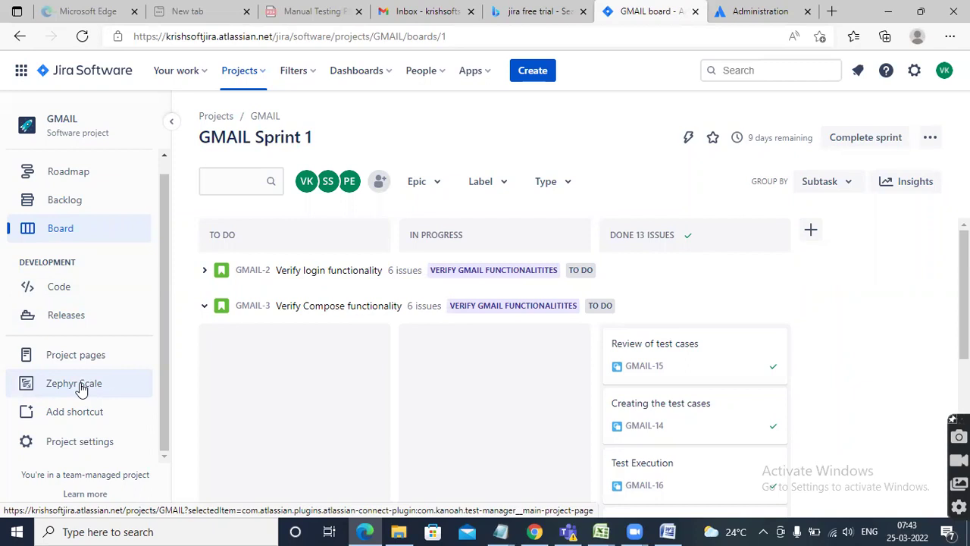
pyautogui.click(81, 388)
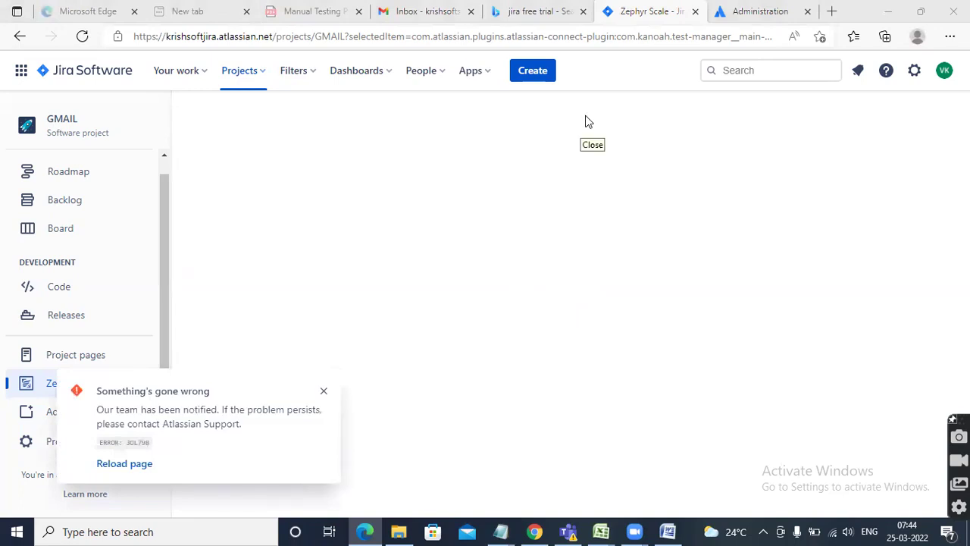
# Explore more apps in the marketplace and view the Zephyr Scale - Test Management for Jira app page again.
pyautogui.click(488, 75)
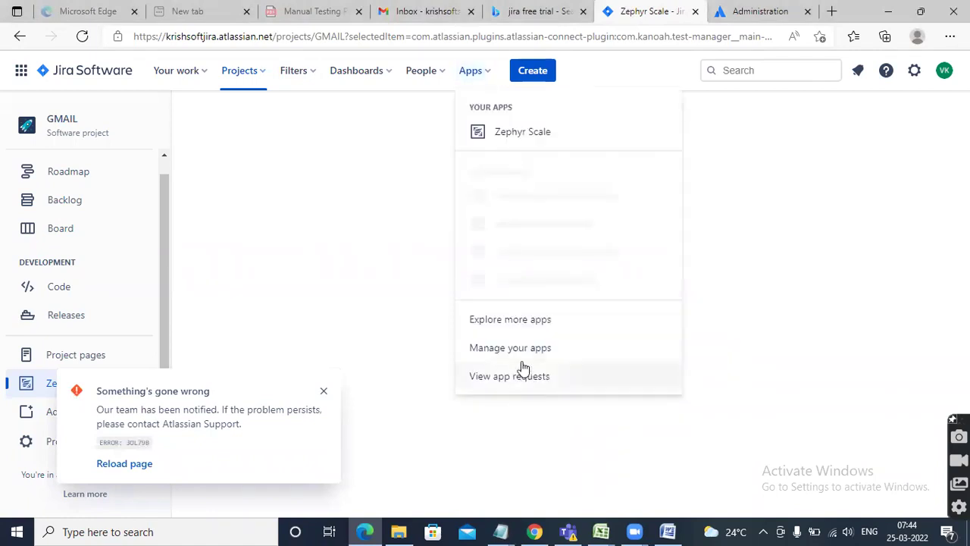
pyautogui.click(531, 321)
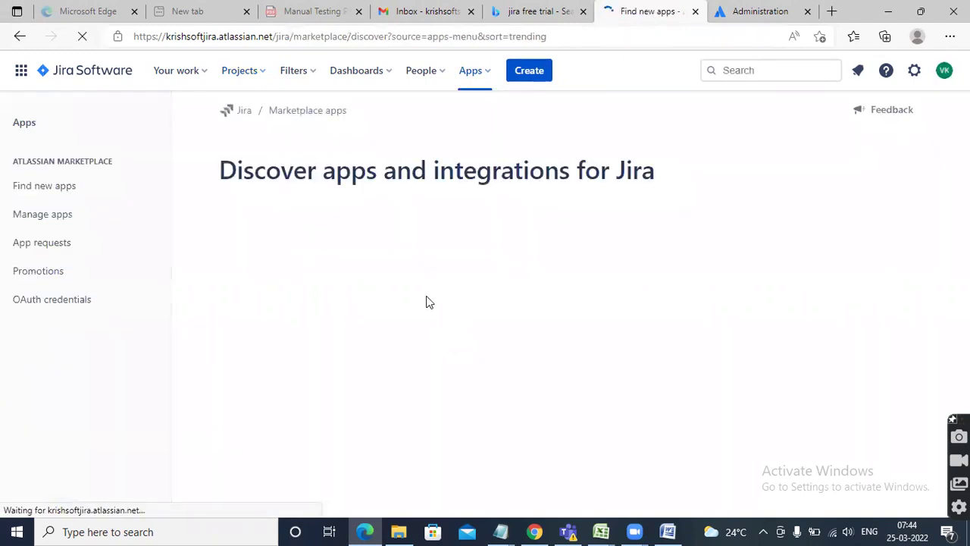
pyautogui.scroll(-2, 326, 371)
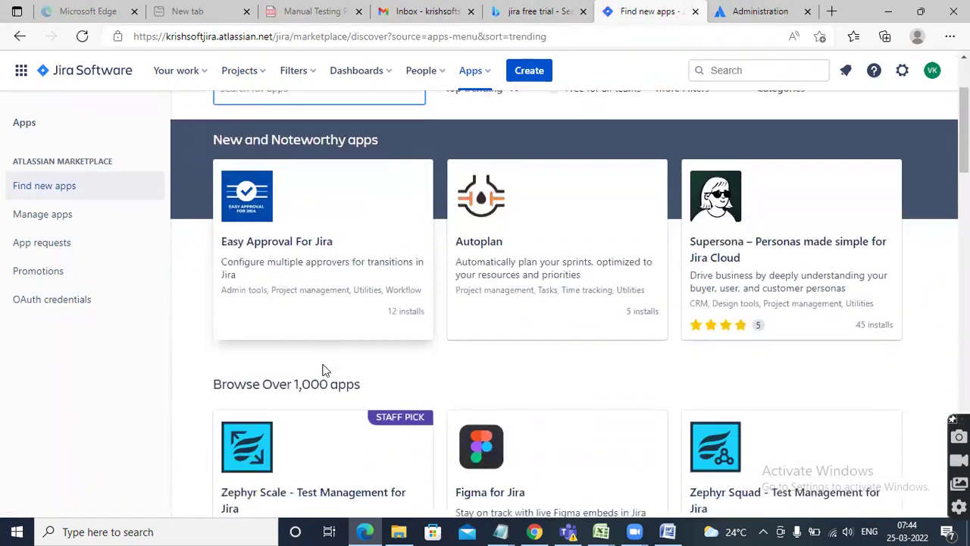
pyautogui.scroll(-3, 310, 353)
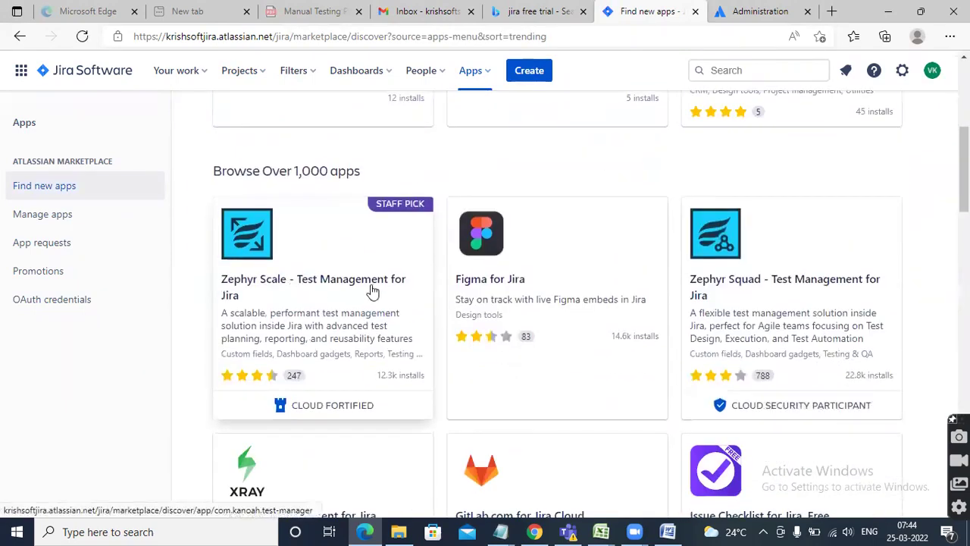
pyautogui.click(321, 284)
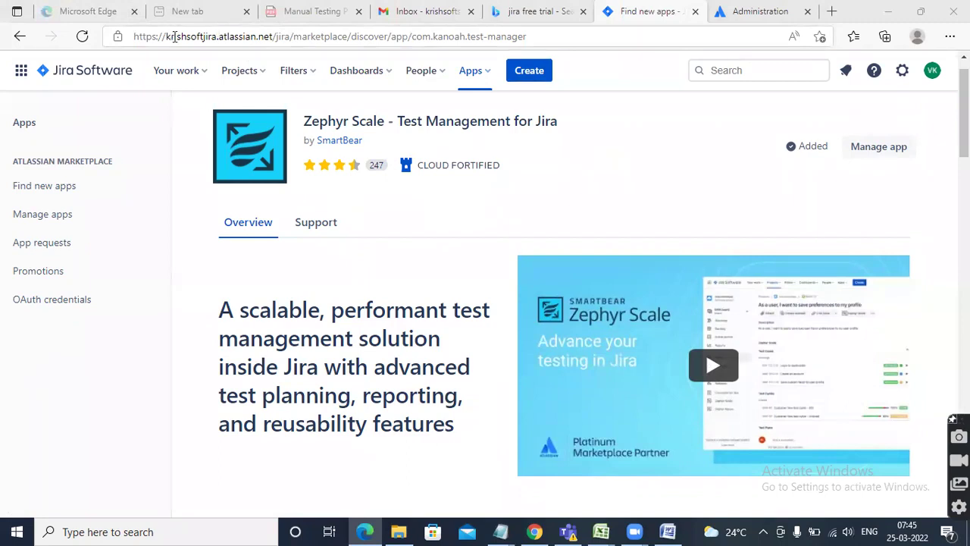
# Return to the GMAIL project, open its Zephyr Scale page and reload it.
pyautogui.click(249, 76)
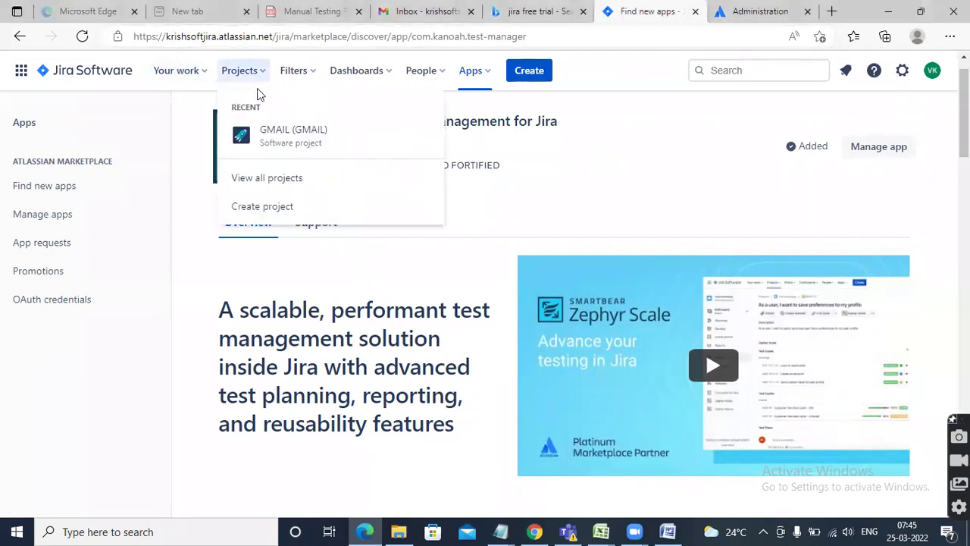
pyautogui.click(286, 141)
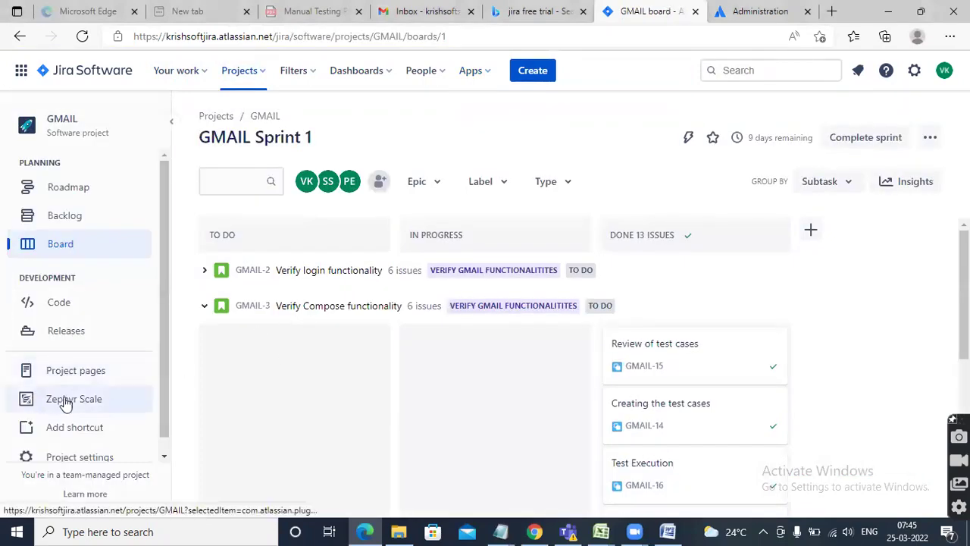
pyautogui.click(66, 402)
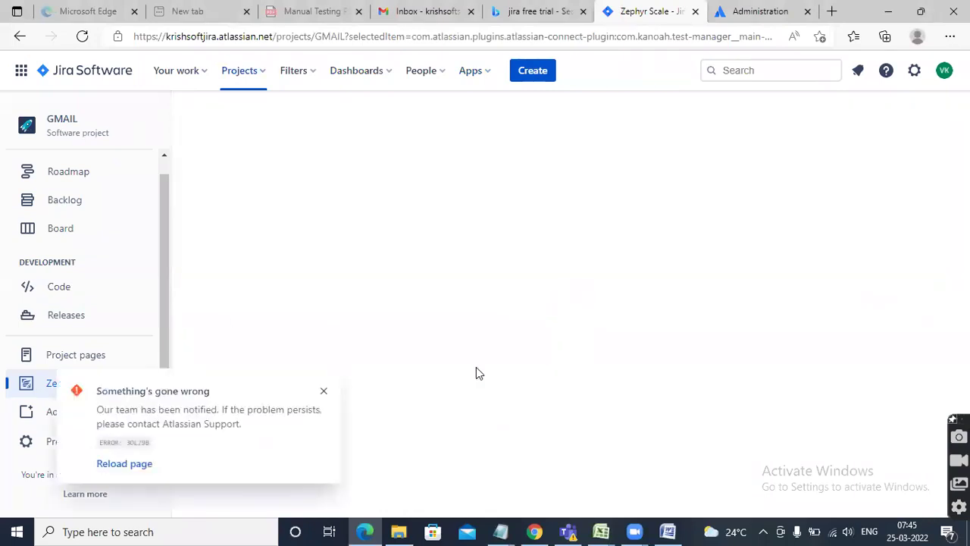
pyautogui.click(129, 465)
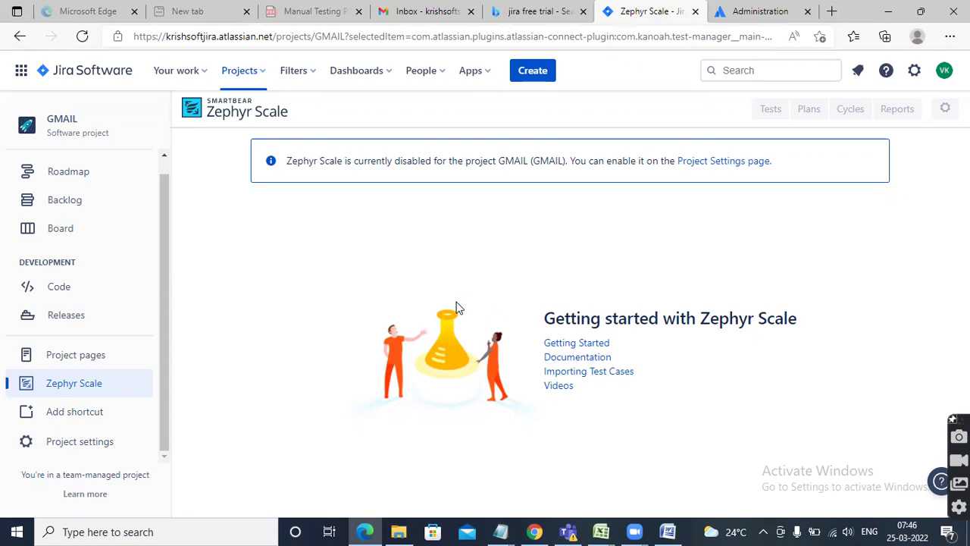
# Switch to the Agile workbook in Excel and review the Sprint 1 workflow columns from To Do to Done on the Sprint_WorkFlow sheet.
pyautogui.click(601, 531)
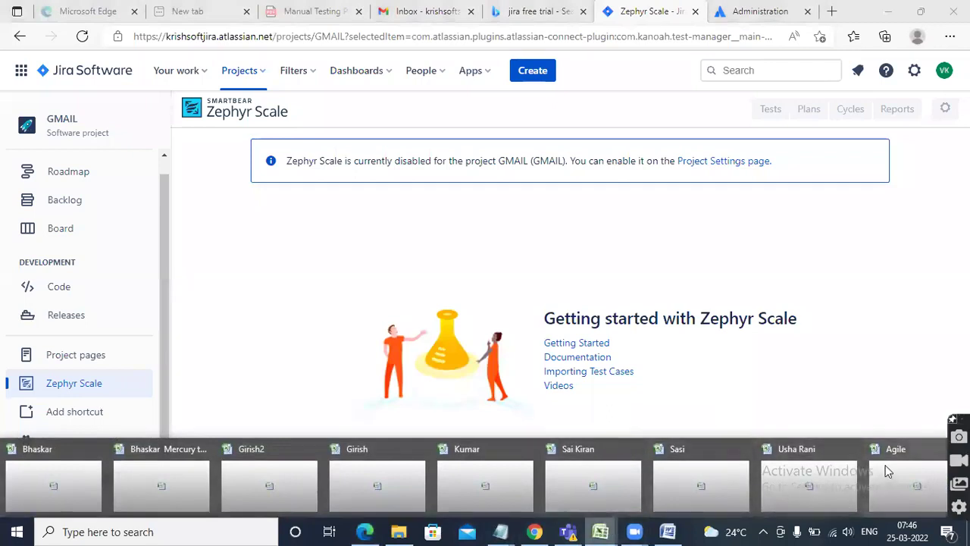
pyautogui.click(887, 472)
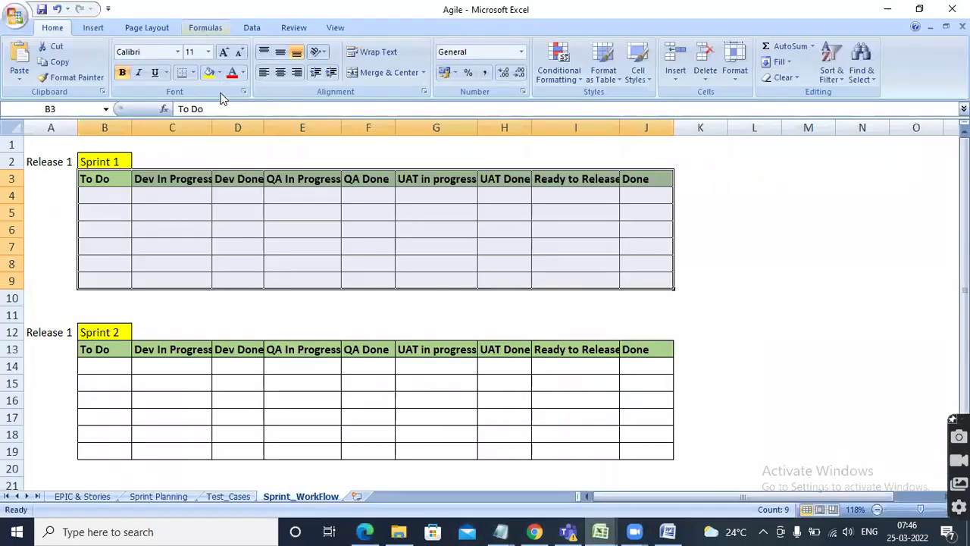
pyautogui.click(175, 180)
pyautogui.moveTo(101, 184); pyautogui.dragTo(659, 279)
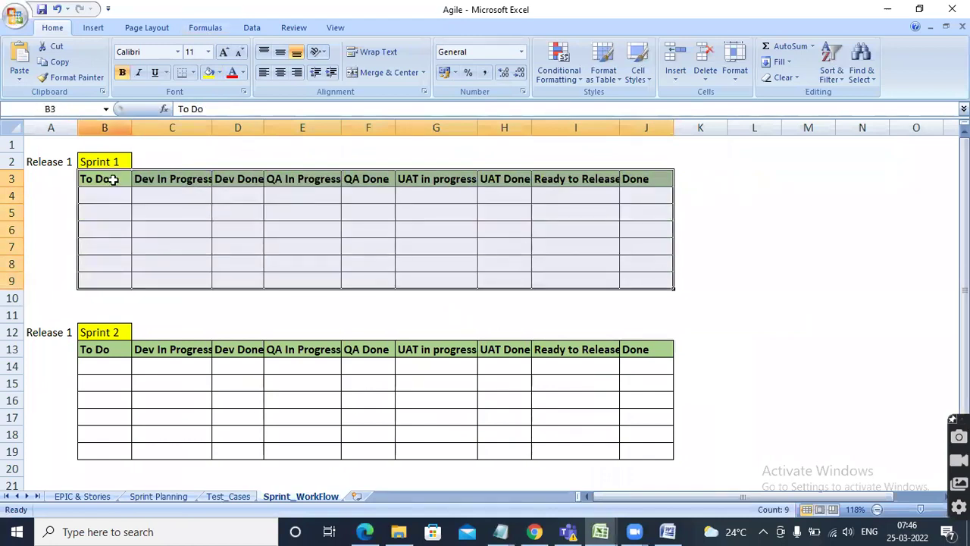
pyautogui.click(187, 187)
pyautogui.click(231, 181)
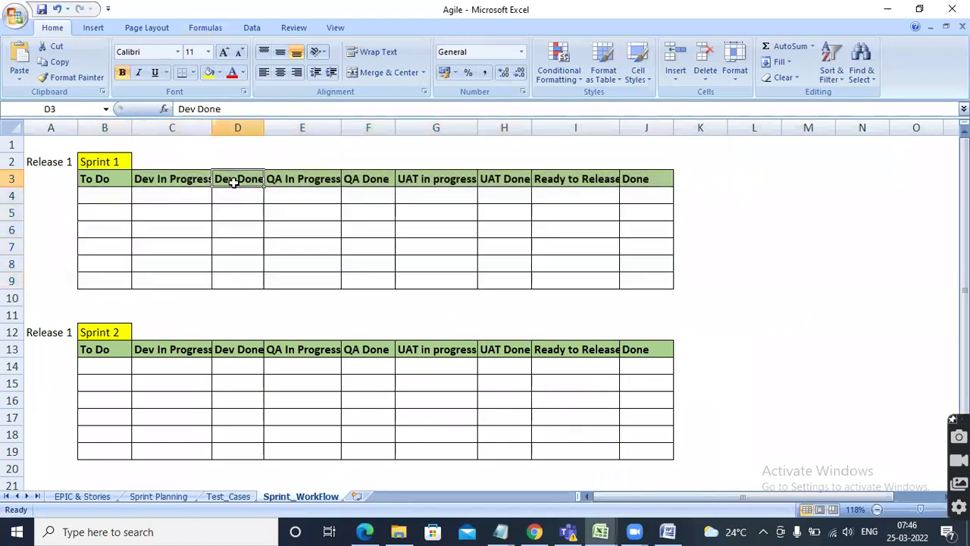
pyautogui.click(303, 181)
pyautogui.click(377, 178)
pyautogui.click(436, 178)
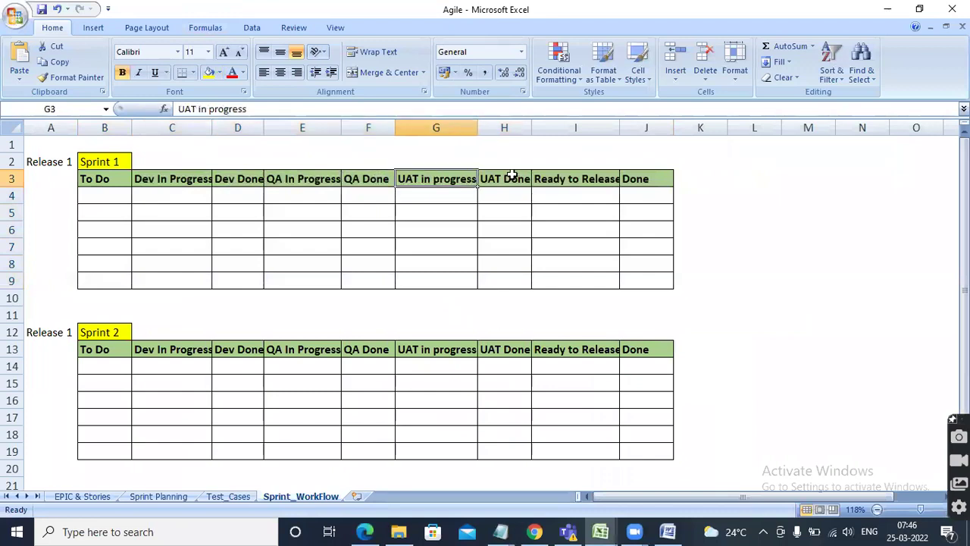
pyautogui.click(511, 177)
pyautogui.click(591, 176)
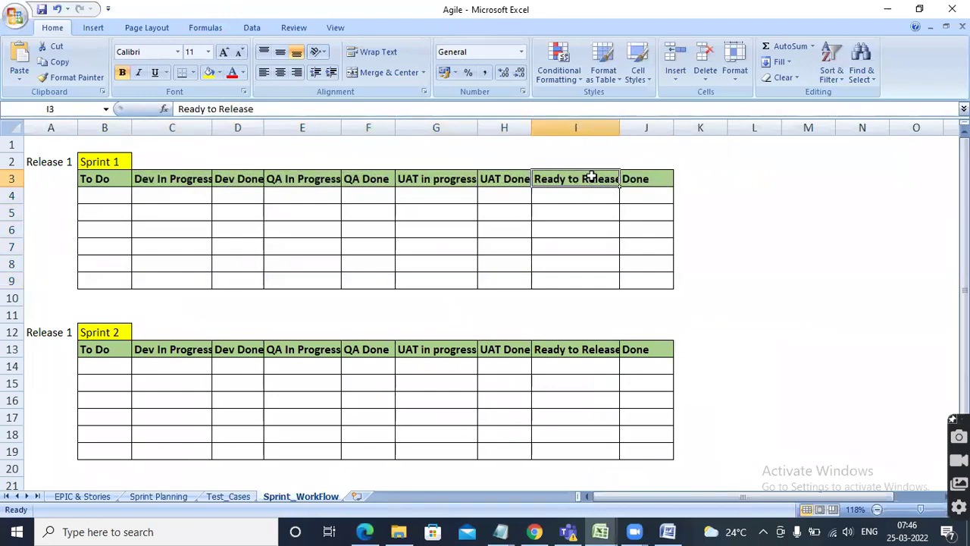
pyautogui.click(644, 180)
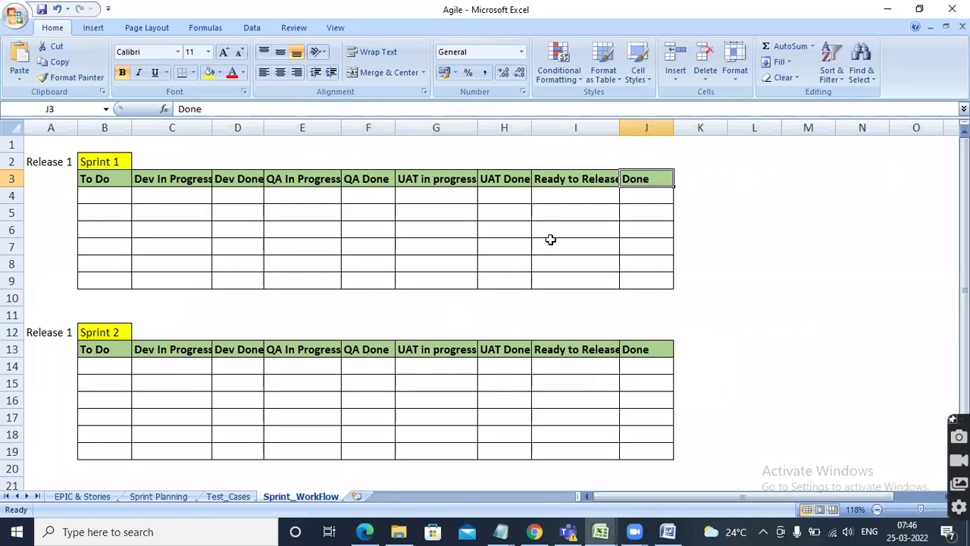
pyautogui.moveTo(114, 173); pyautogui.dragTo(649, 277)
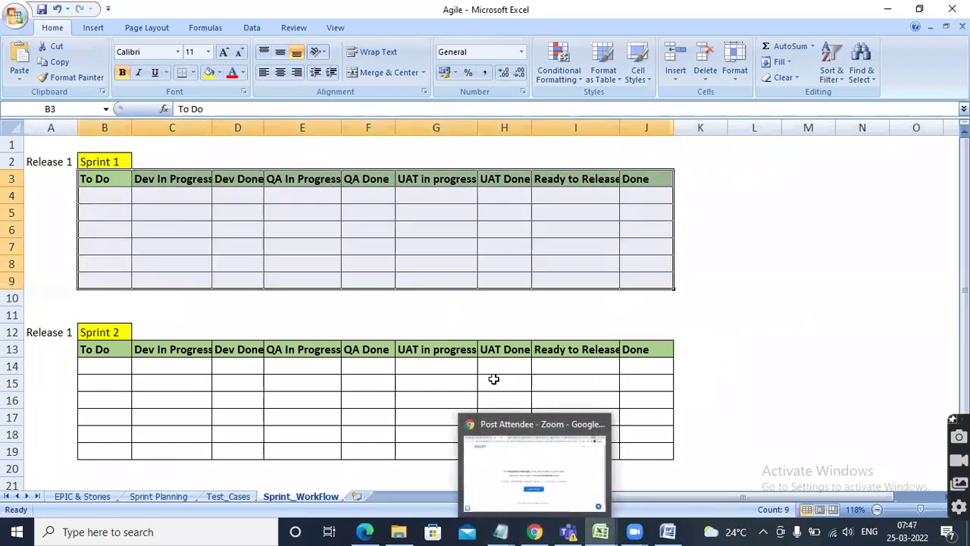
# Switch back to Jira and enable Zephyr Scale in the GMAIL project's settings.
pyautogui.click(365, 531)
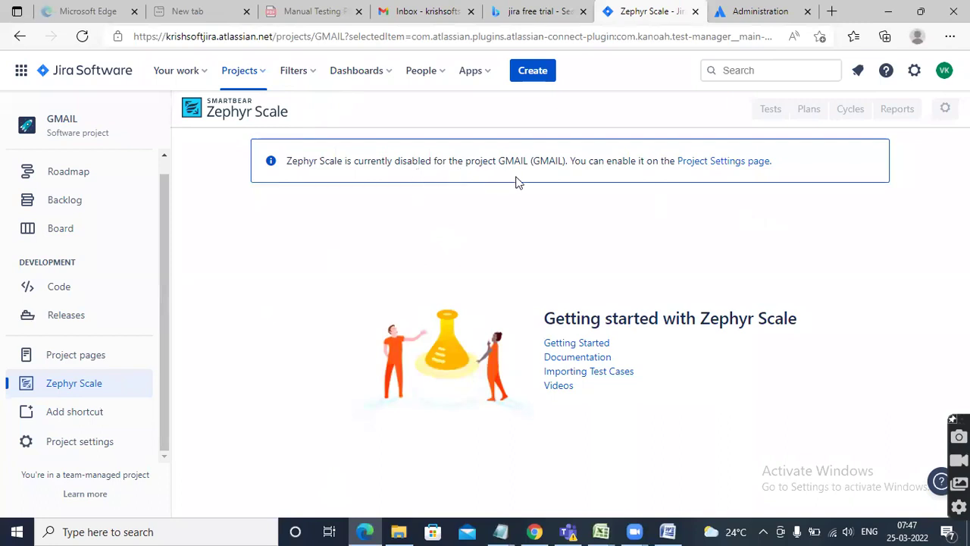
pyautogui.click(725, 164)
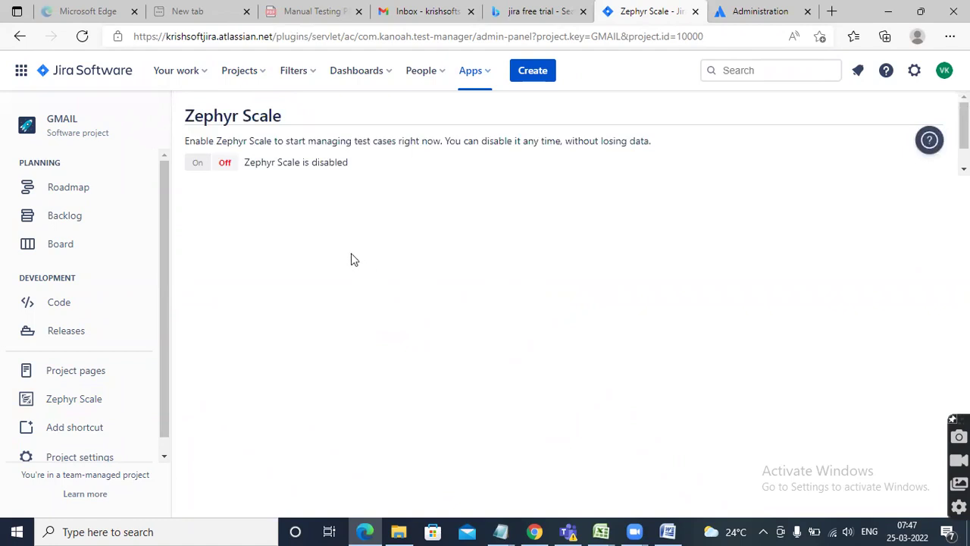
pyautogui.click(195, 166)
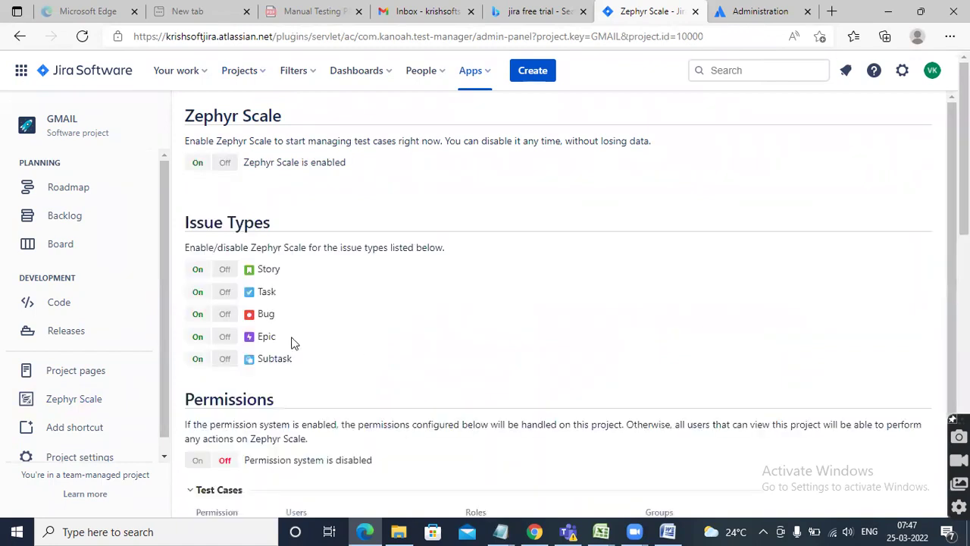
# Enable the Zephyr Scale permission system for the GMAIL project and look over its permission tables.
pyautogui.scroll(-1, 372, 360)
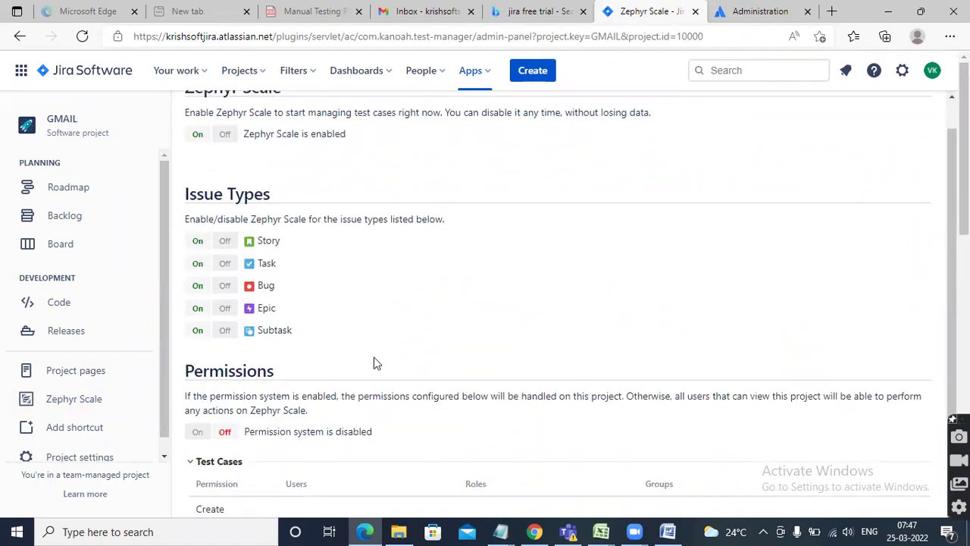
pyautogui.click(198, 435)
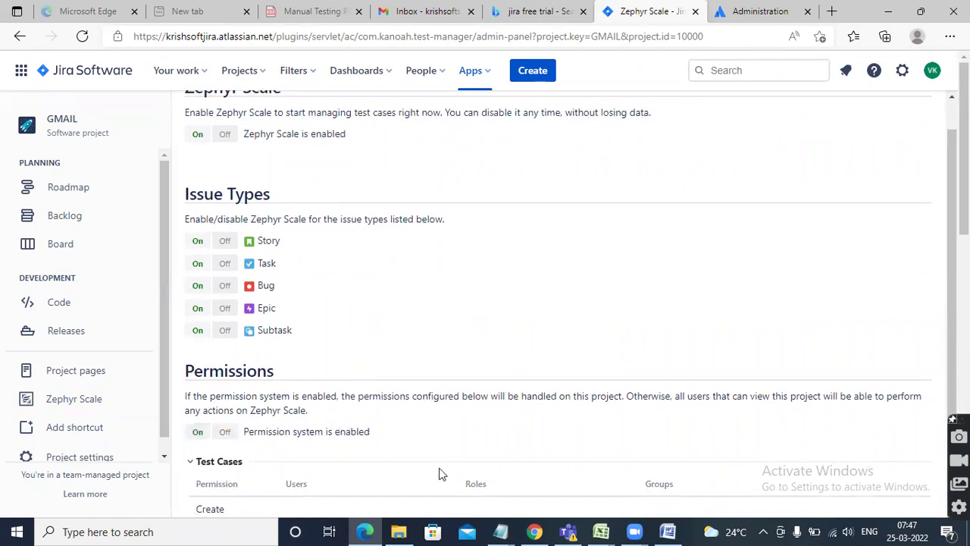
pyautogui.scroll(-3, 439, 463)
pyautogui.scroll(-3, 445, 472)
pyautogui.scroll(3, 442, 467)
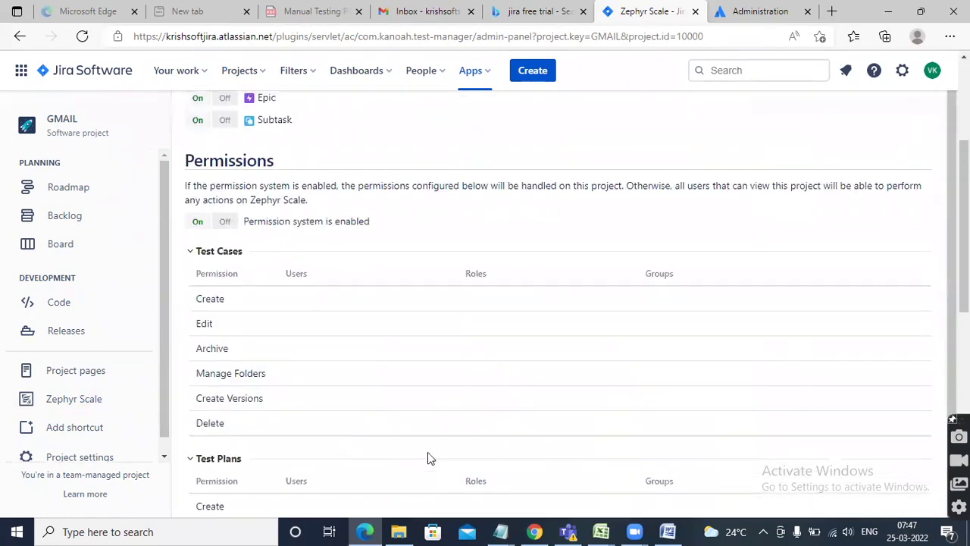
# Grant the Test Cases Create and Edit permissions to the signed-in account by adding it as a user.
pyautogui.click(333, 300)
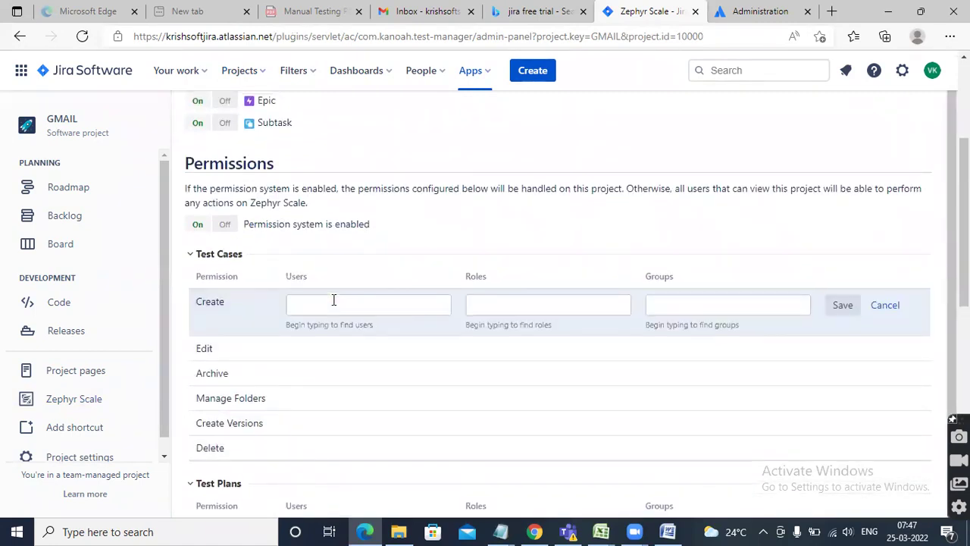
pyautogui.click(335, 303)
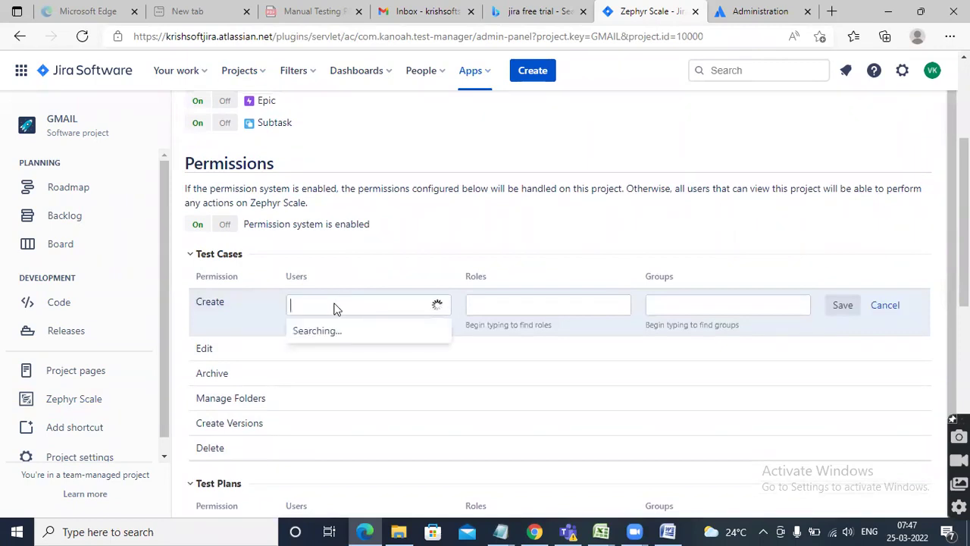
pyautogui.write('venkata')
pyautogui.click(357, 332)
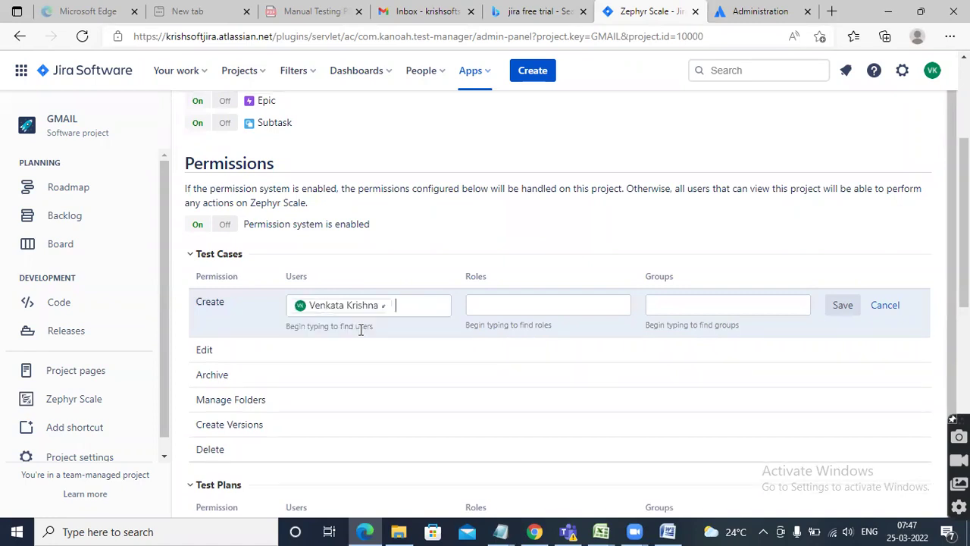
pyautogui.click(318, 359)
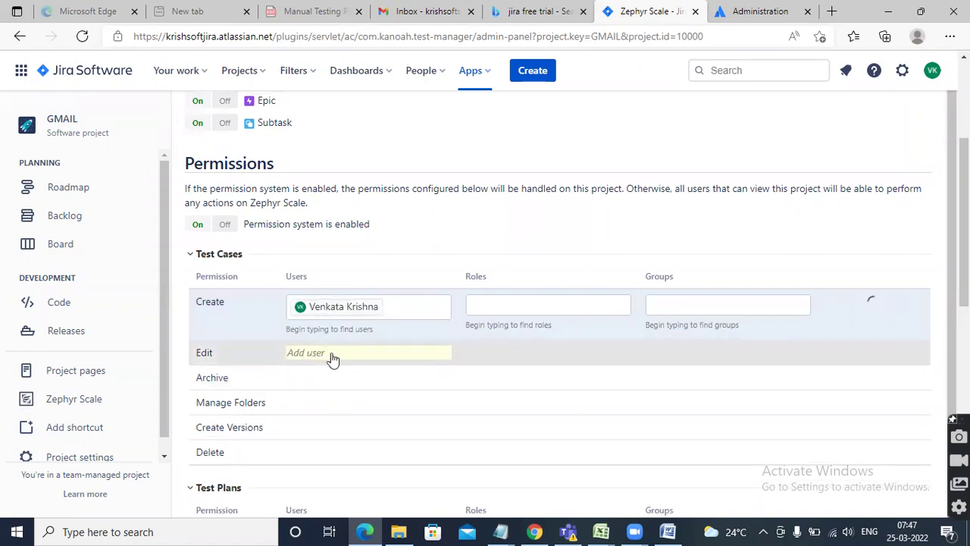
pyautogui.click(335, 331)
pyautogui.write('venka')
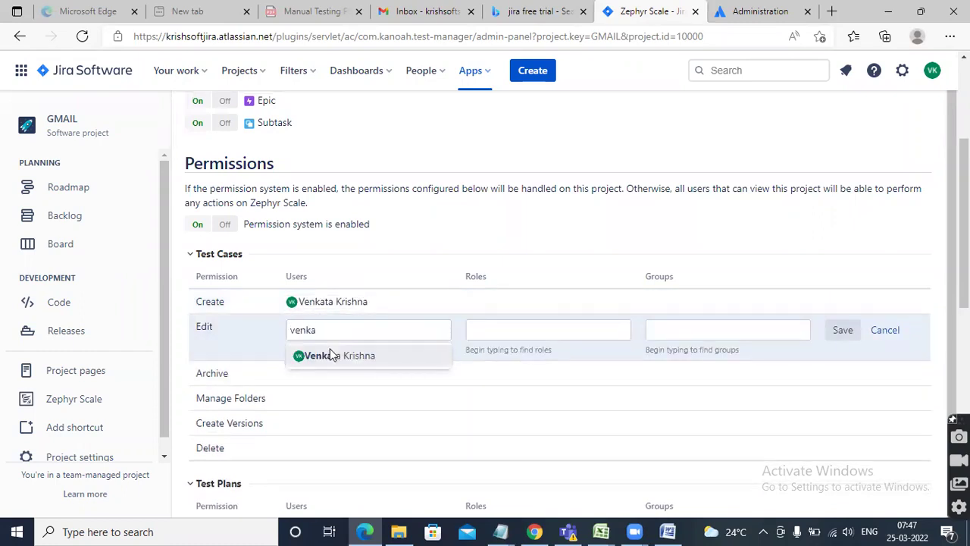
pyautogui.click(379, 360)
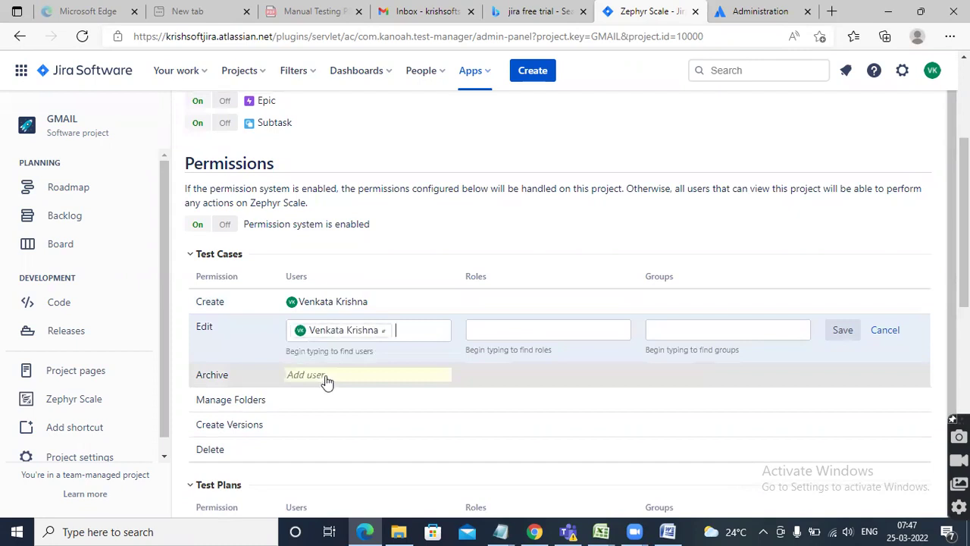
pyautogui.press('Return')
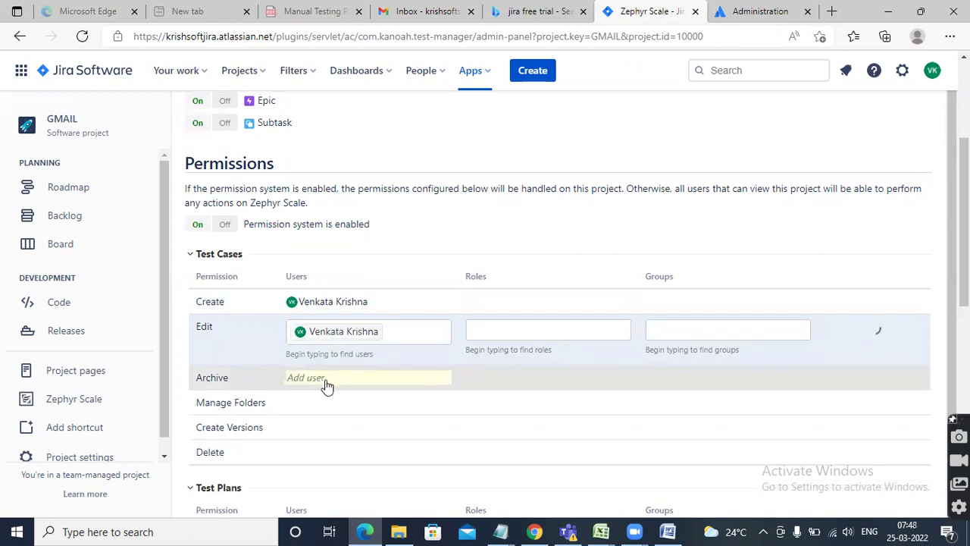
# Add the signed-in account as a user for the Test Cases Archive and Manage Folders permissions.
pyautogui.click(325, 381)
pyautogui.click(330, 353)
pyautogui.write('venka')
pyautogui.press('Return')
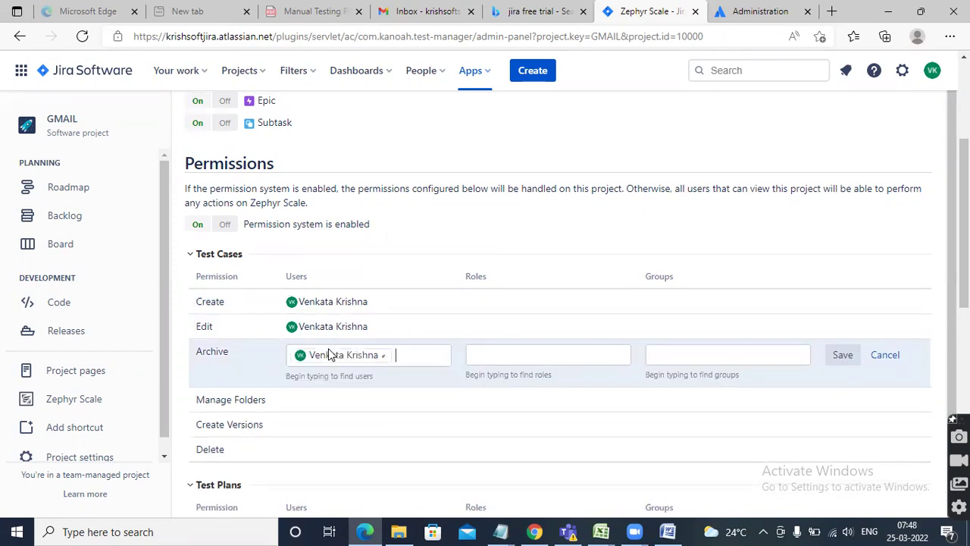
pyautogui.click(330, 406)
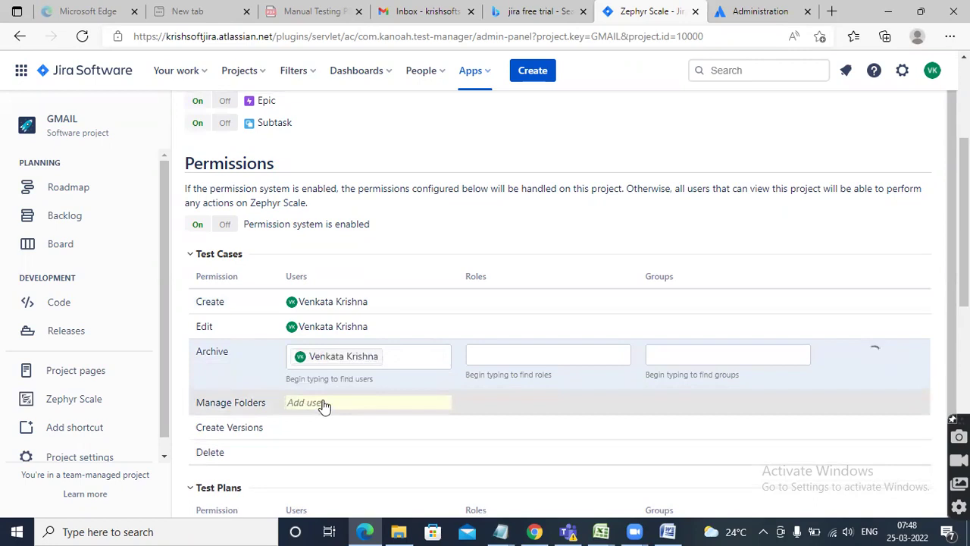
pyautogui.click(318, 381)
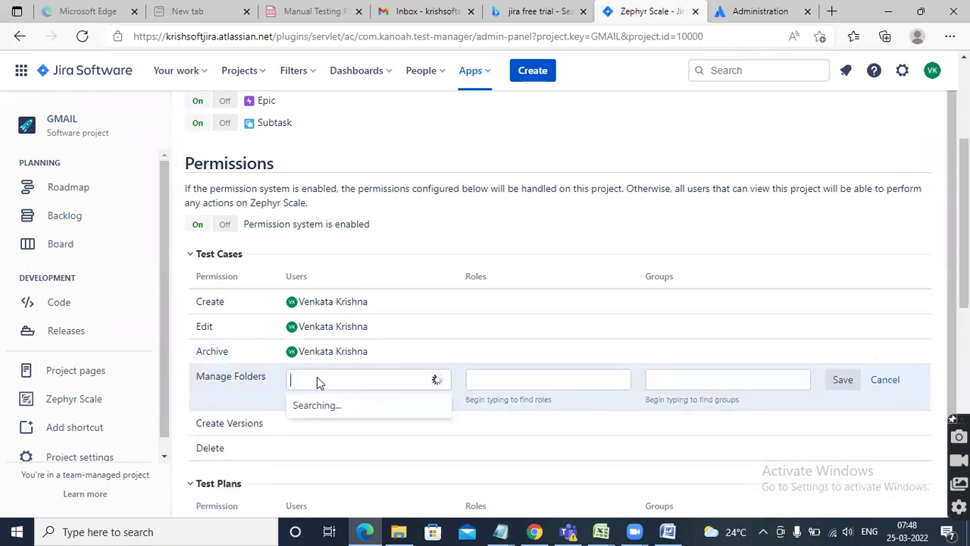
pyautogui.write('venka')
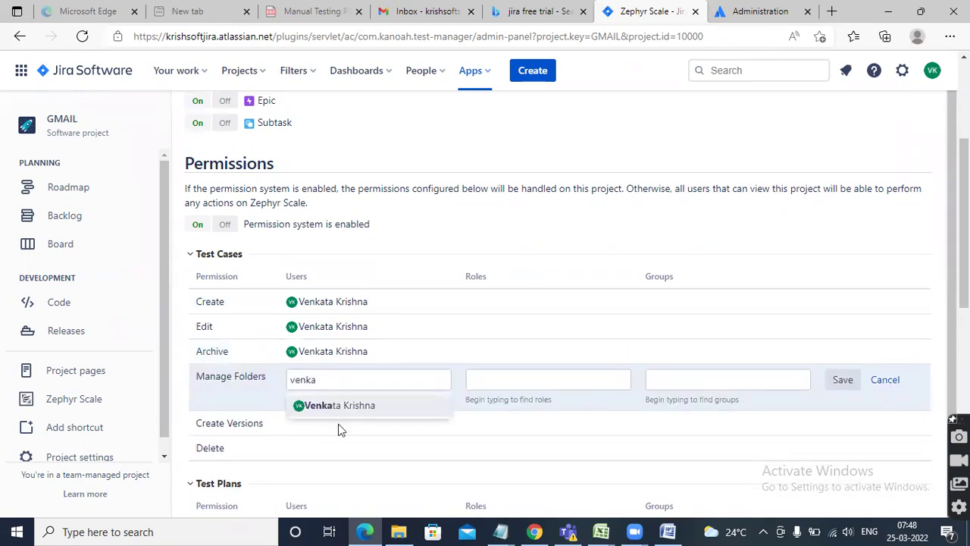
pyautogui.click(351, 406)
# Add the signed-in account as a user for the Test Cases Create Versions and Delete permissions.
pyautogui.click(316, 428)
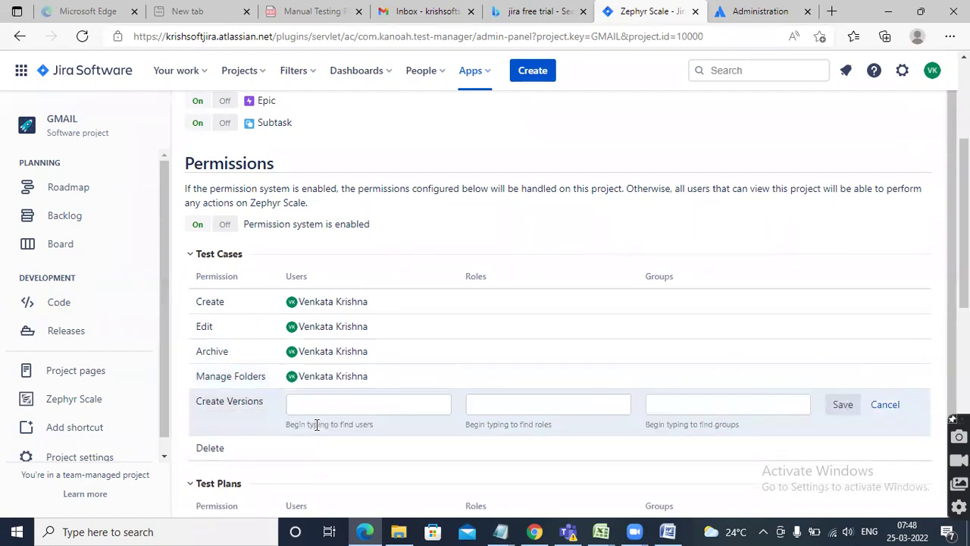
pyautogui.click(316, 406)
pyautogui.write('venkata')
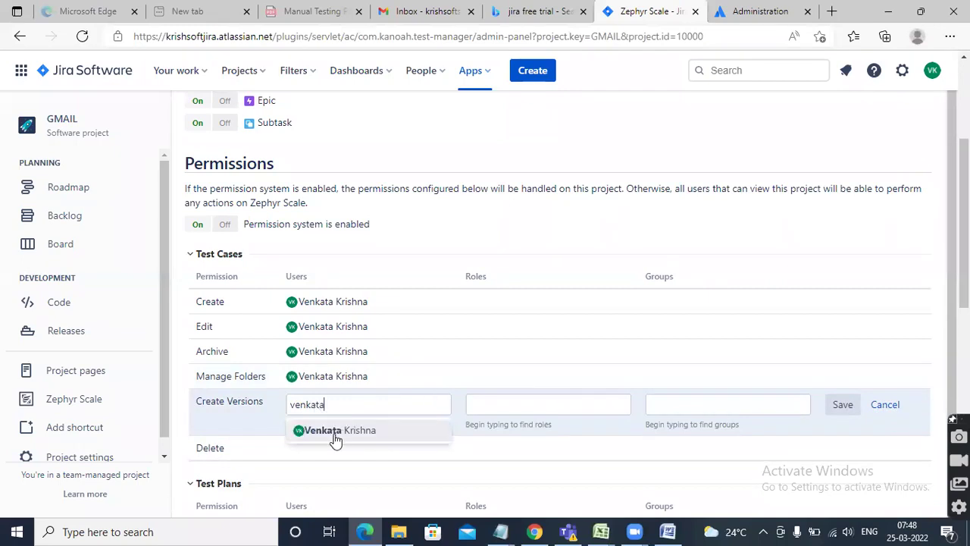
pyautogui.click(335, 432)
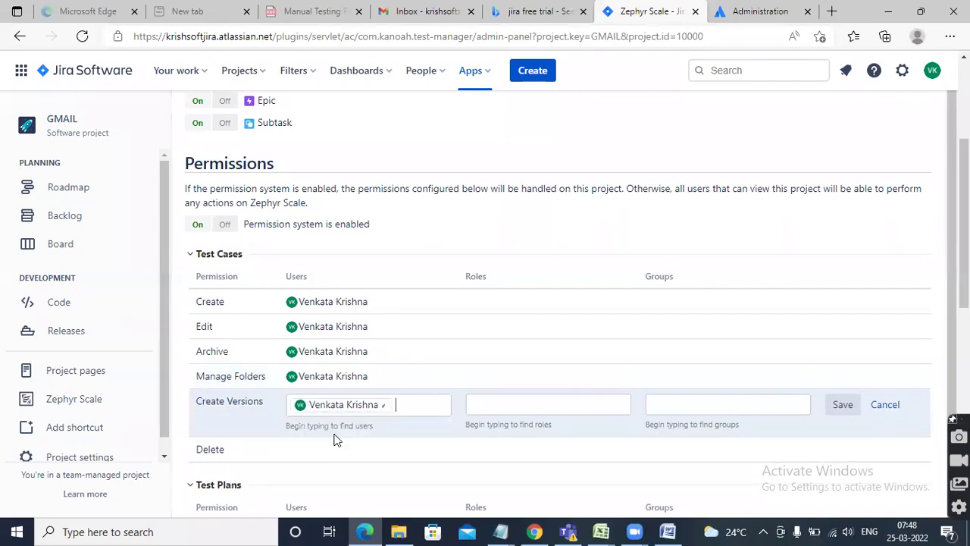
pyautogui.click(321, 452)
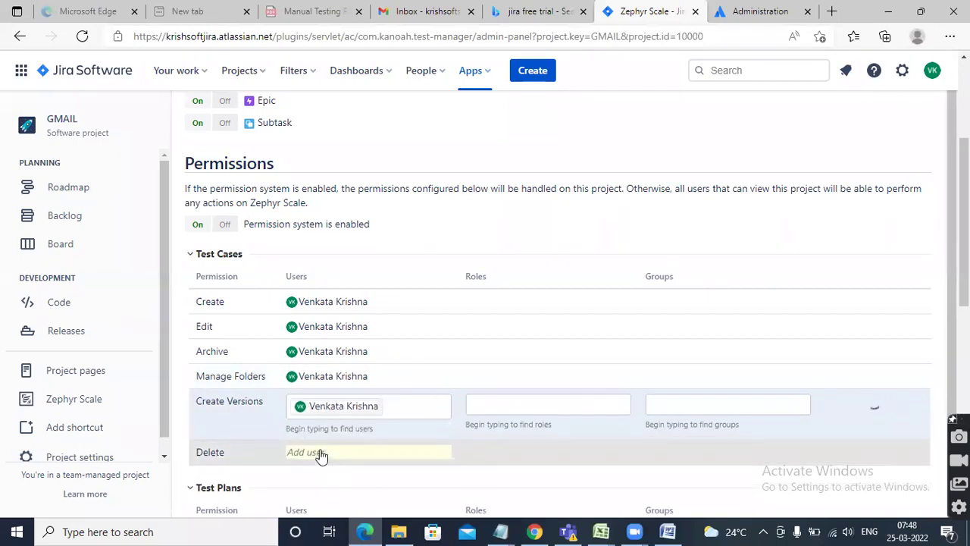
pyautogui.click(320, 449)
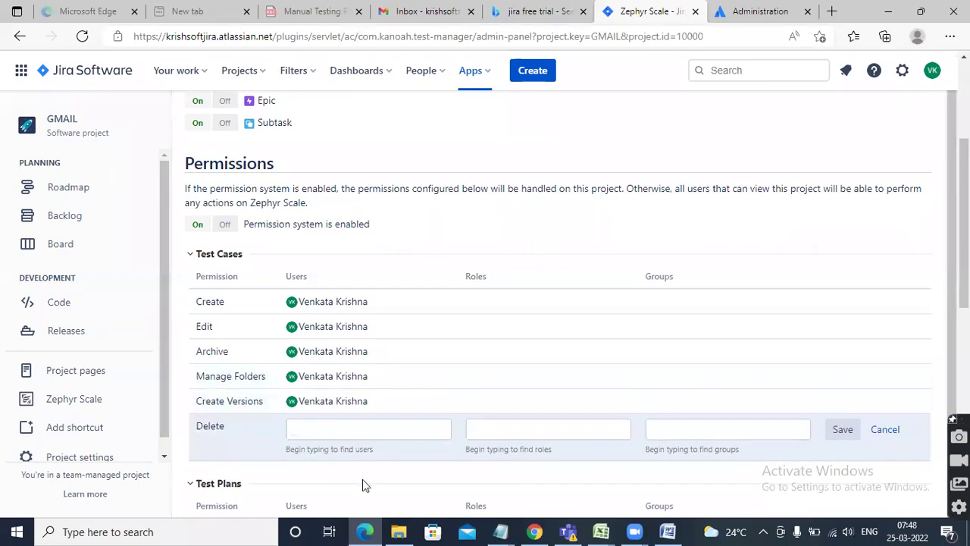
pyautogui.click(359, 432)
pyautogui.write('venkata')
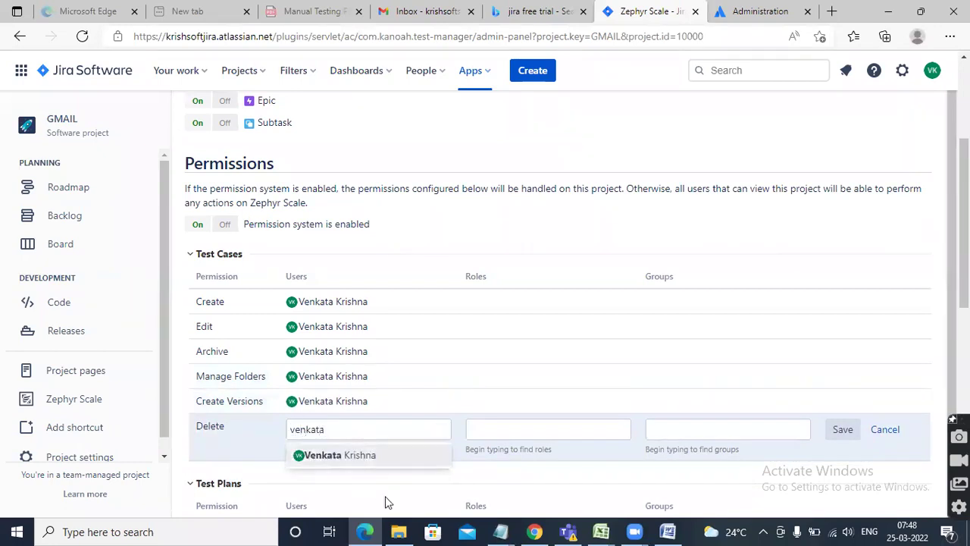
pyautogui.click(353, 455)
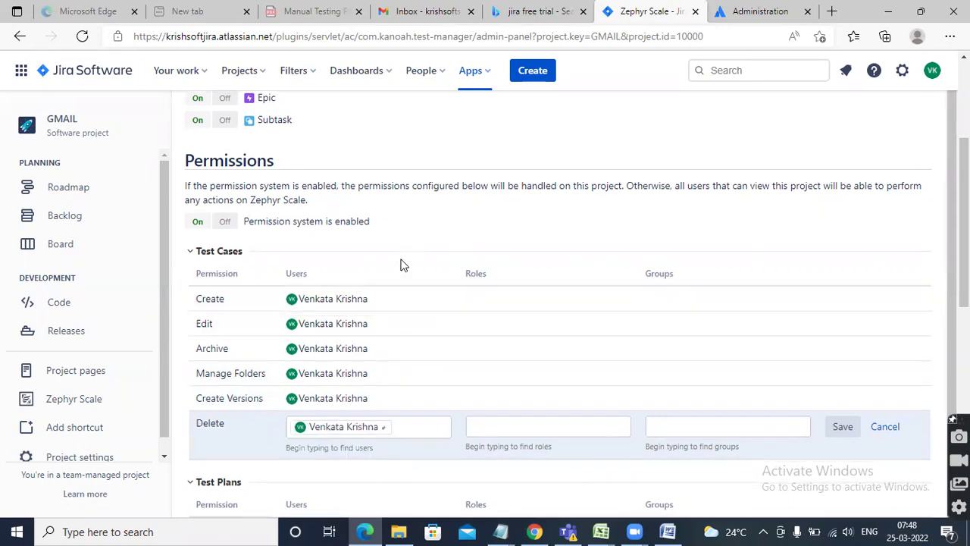
# Grant the Test Plans Create and Edit permissions to the signed-in account by adding it as a user.
pyautogui.scroll(-3, 402, 265)
pyautogui.click(302, 322)
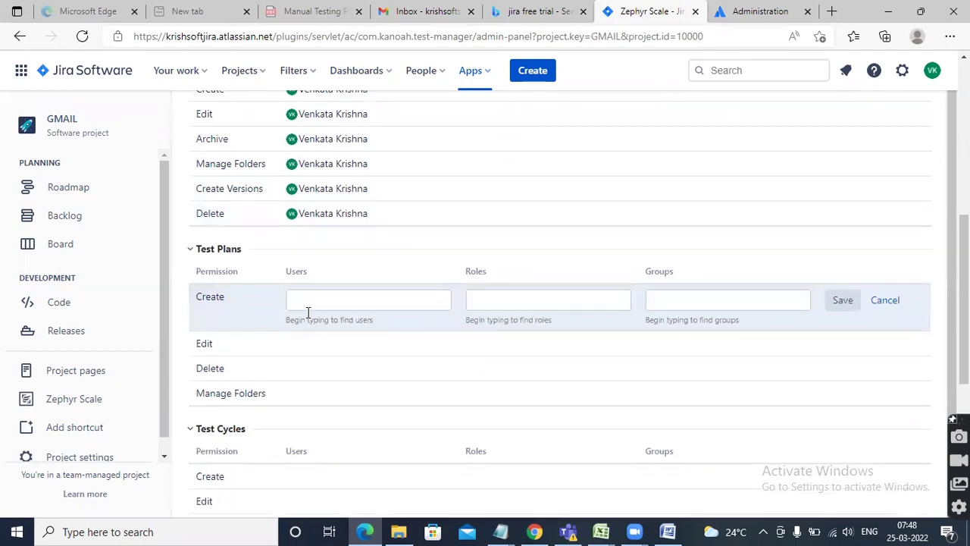
pyautogui.click(316, 299)
pyautogui.write('venkata')
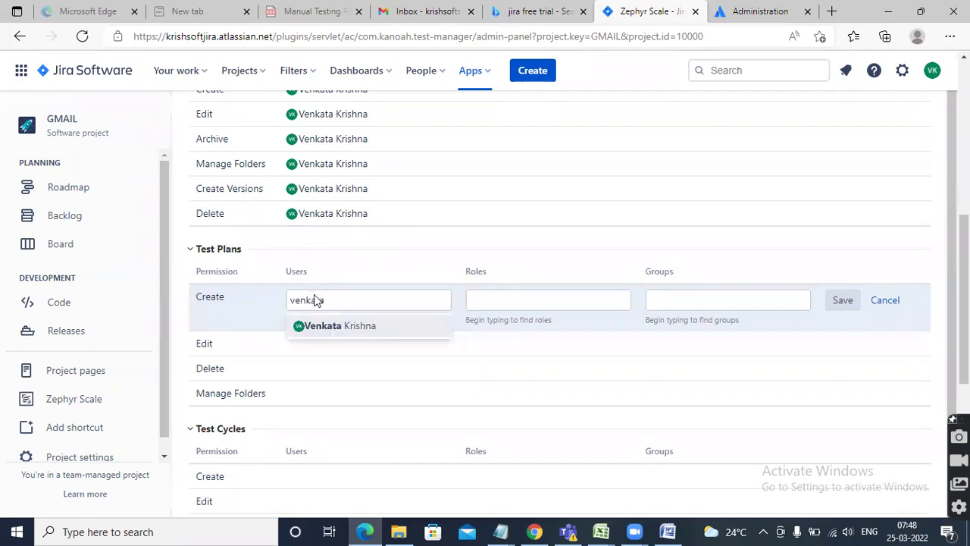
pyautogui.click(347, 331)
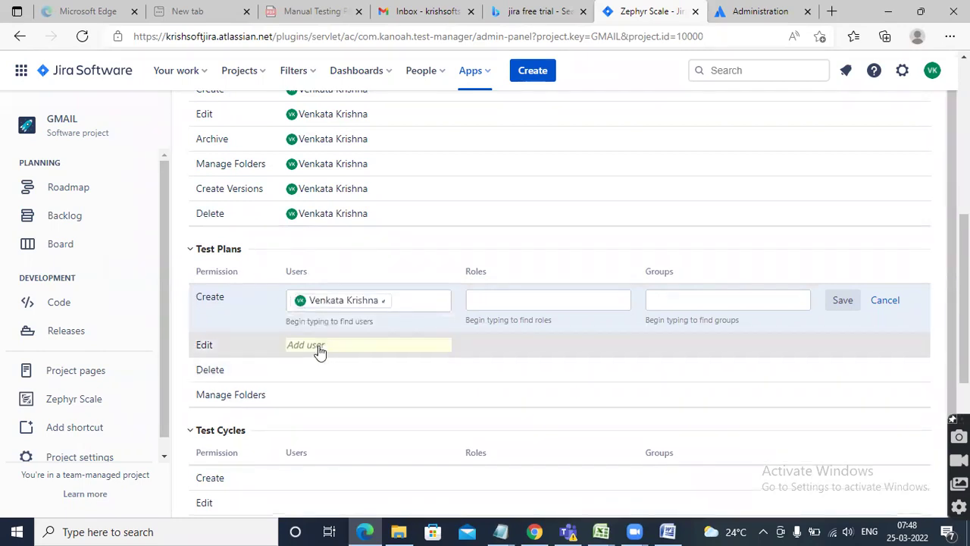
pyautogui.click(320, 346)
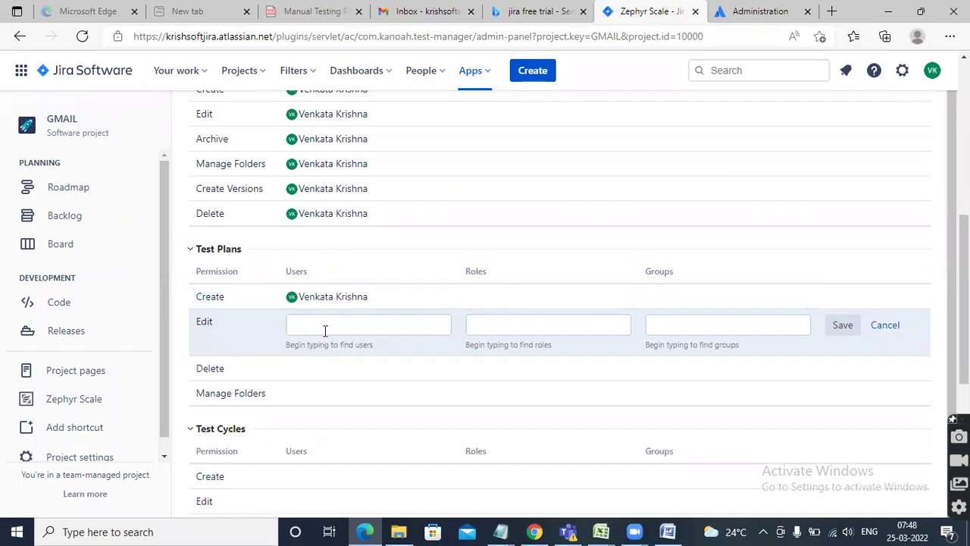
pyautogui.click(325, 330)
pyautogui.write('venkata')
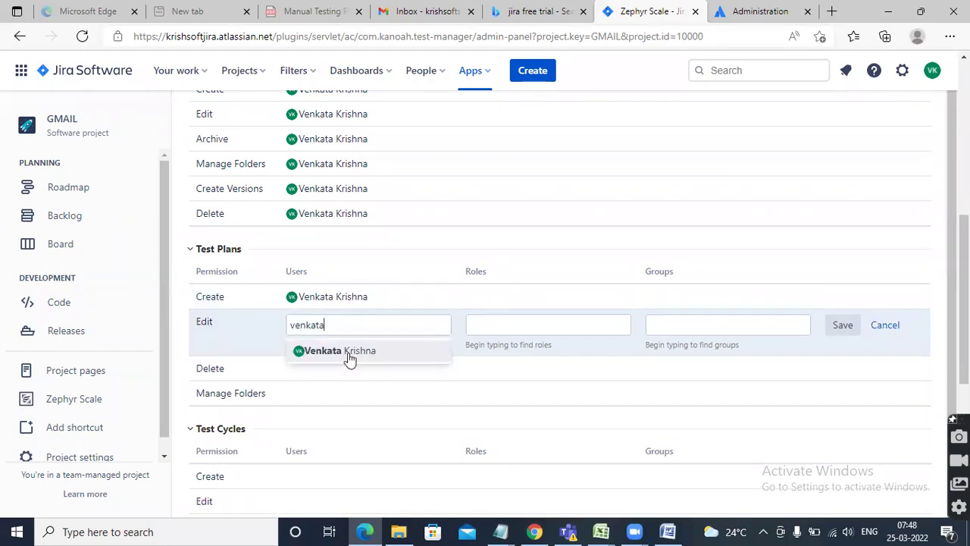
pyautogui.click(347, 353)
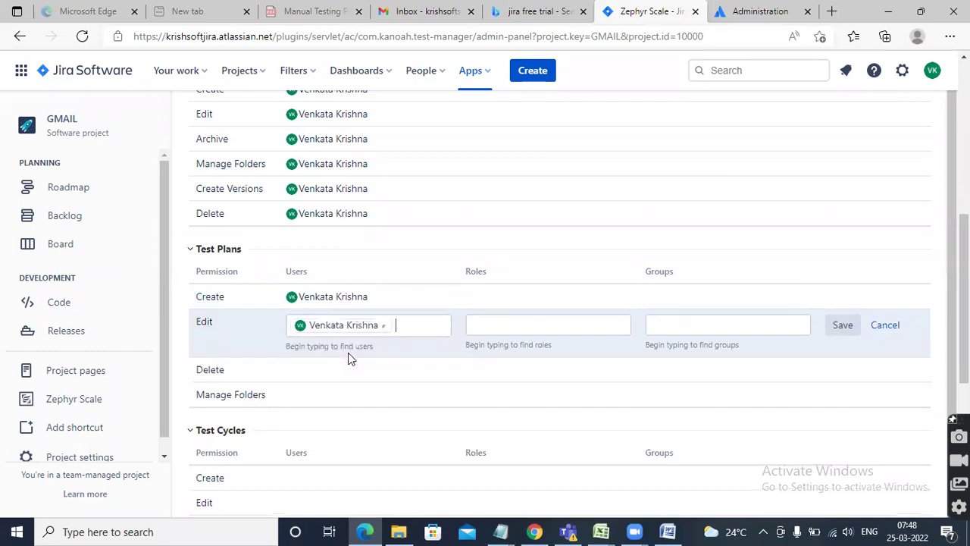
# Add the signed-in account as a user for the Test Plans Delete and Manage Folders permissions.
pyautogui.click(325, 376)
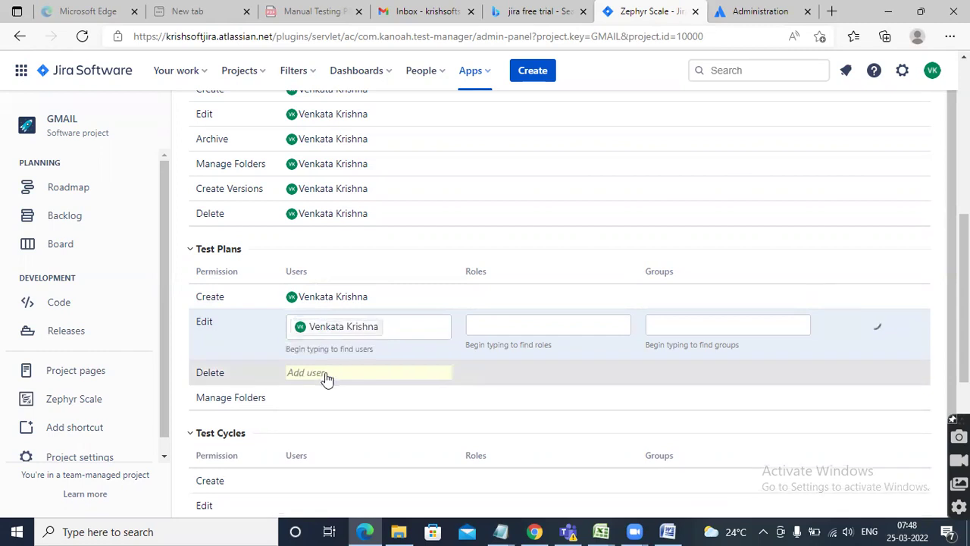
pyautogui.click(329, 350)
pyautogui.write('venkata')
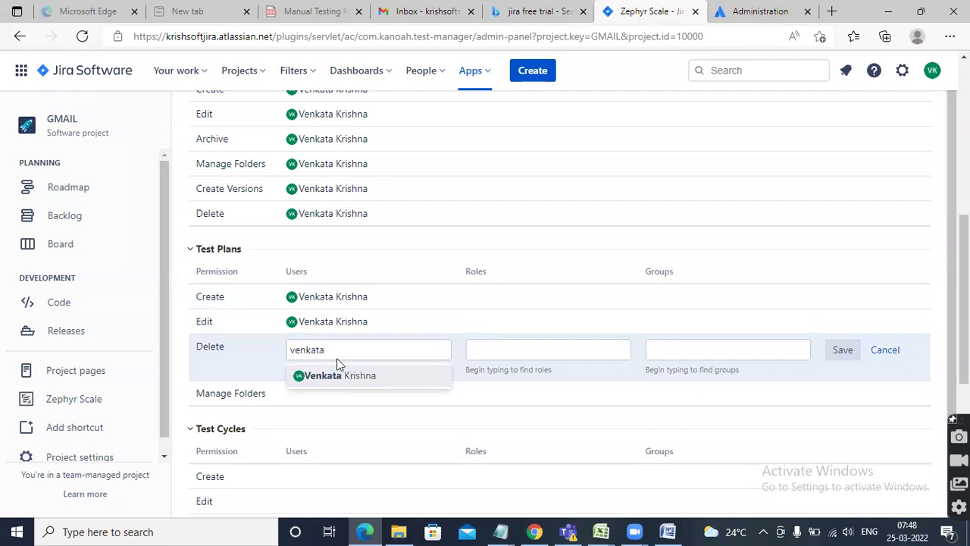
pyautogui.click(347, 377)
pyautogui.click(330, 397)
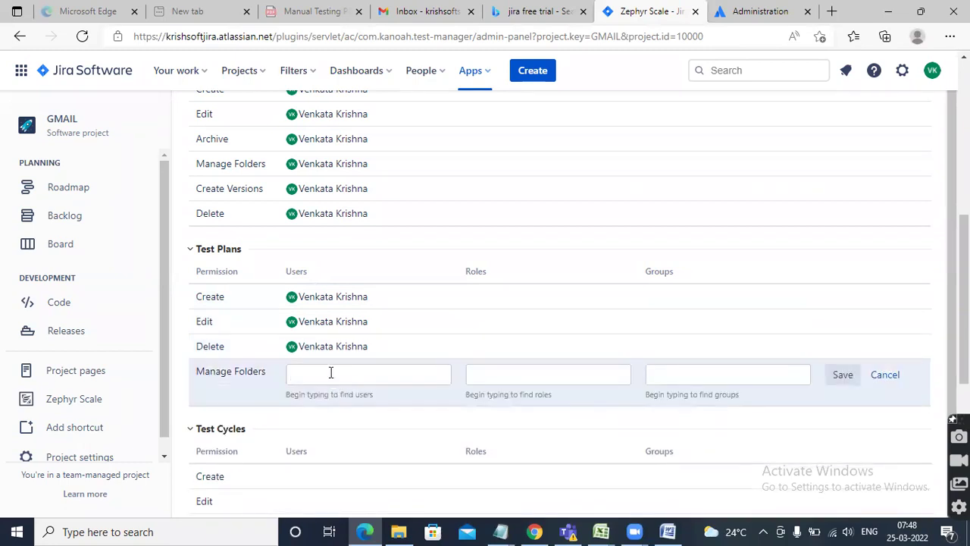
pyautogui.click(330, 372)
pyautogui.write('venkata')
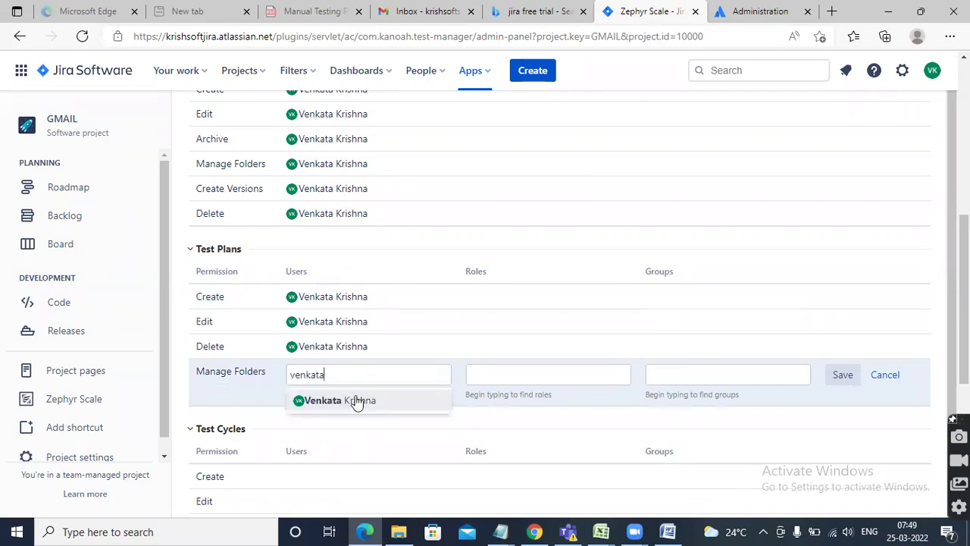
pyautogui.click(356, 399)
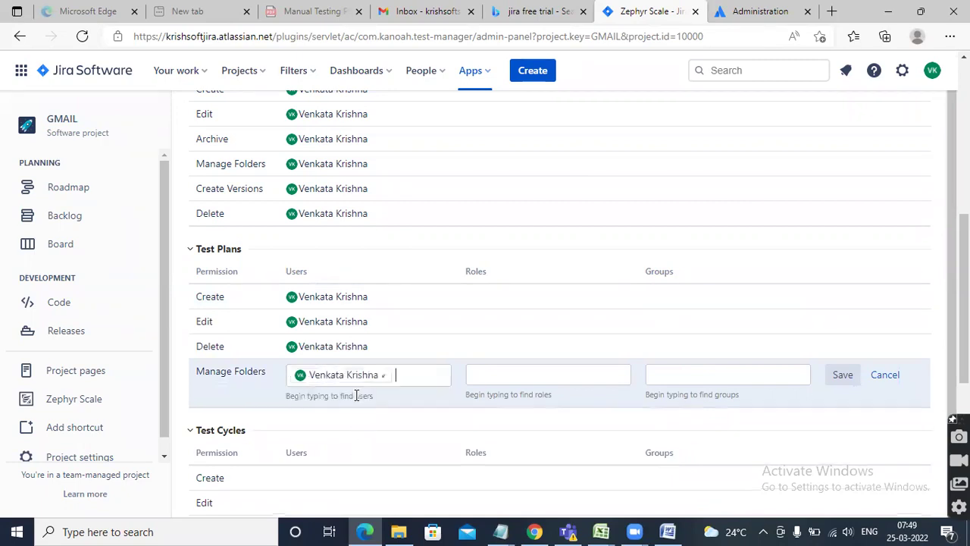
# Grant the Test Cycles Create and Edit permissions to the signed-in account by adding it as a user.
pyautogui.scroll(-4, 356, 412)
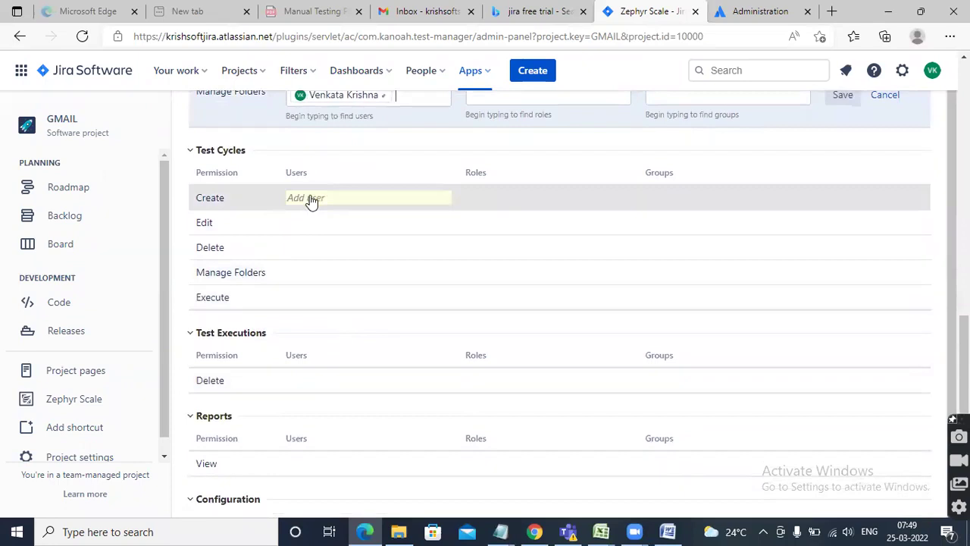
pyautogui.click(313, 200)
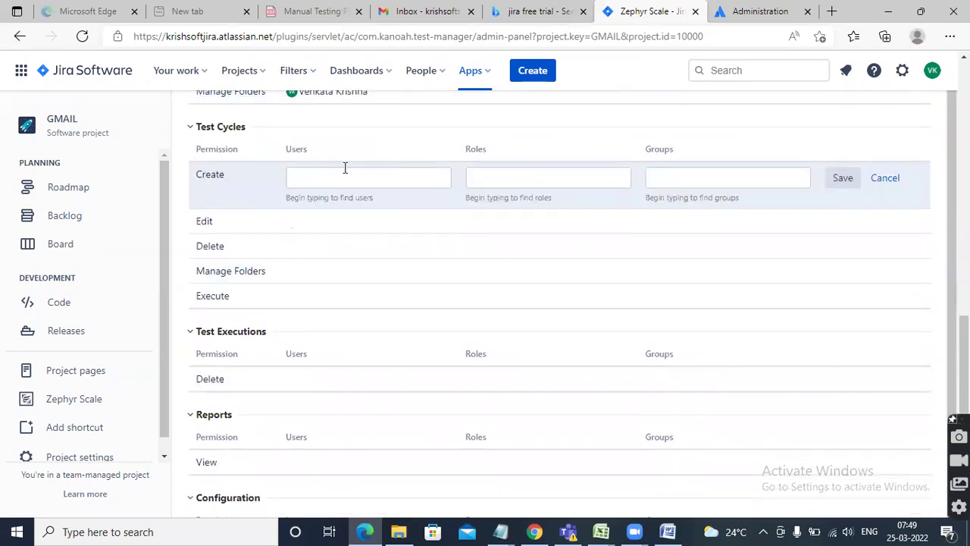
pyautogui.click(346, 179)
pyautogui.write('venka')
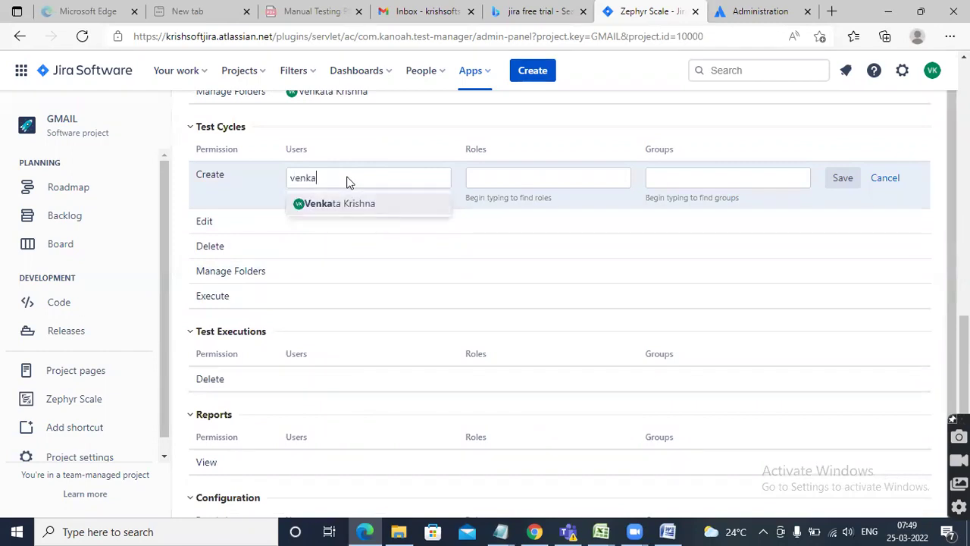
pyautogui.click(354, 203)
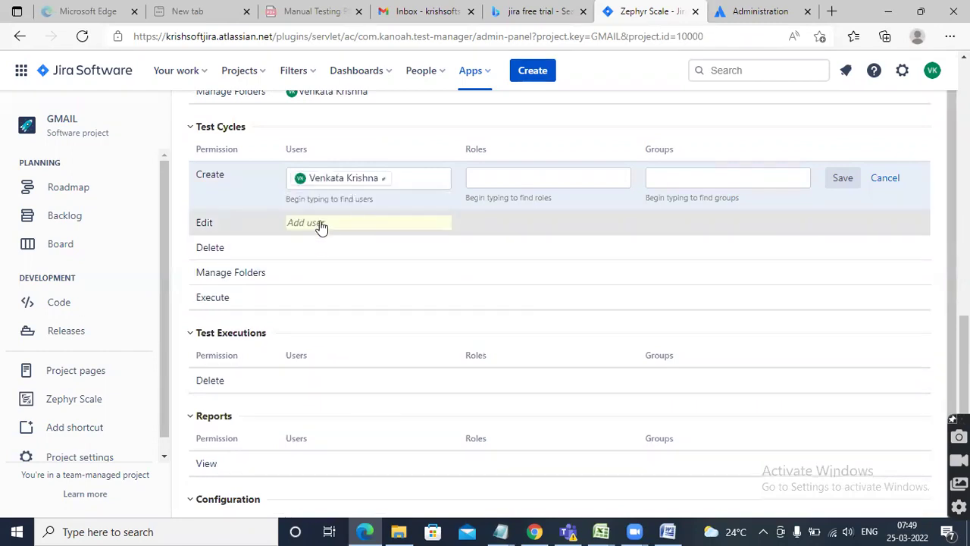
pyautogui.click(320, 225)
pyautogui.click(326, 227)
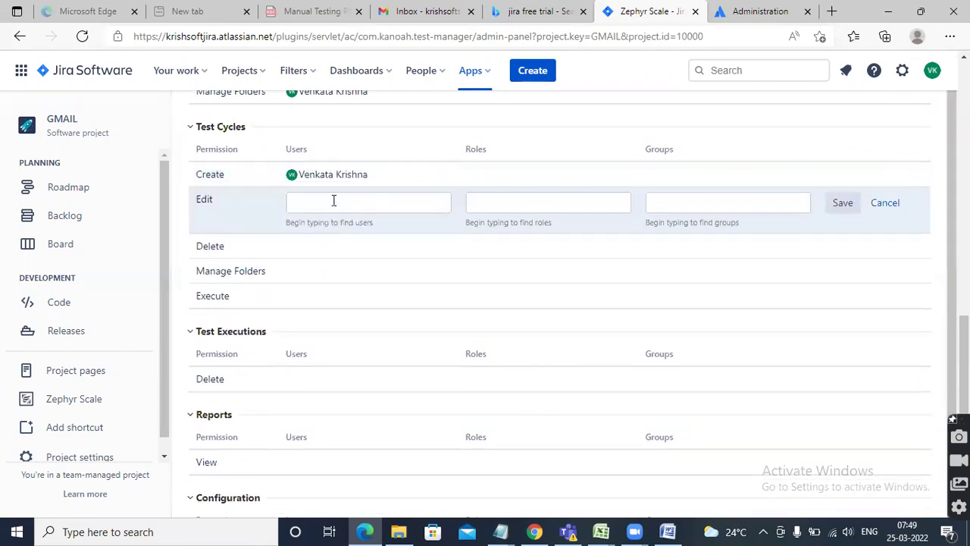
pyautogui.write('venka')
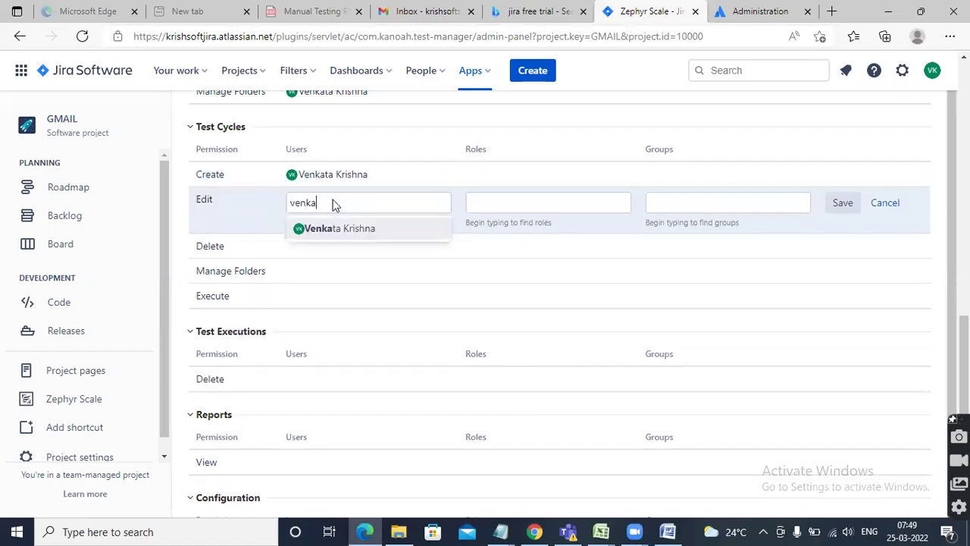
pyautogui.click(345, 227)
# Add the signed-in account as a user for the Test Cycles Delete and Manage Folders permissions.
pyautogui.click(330, 254)
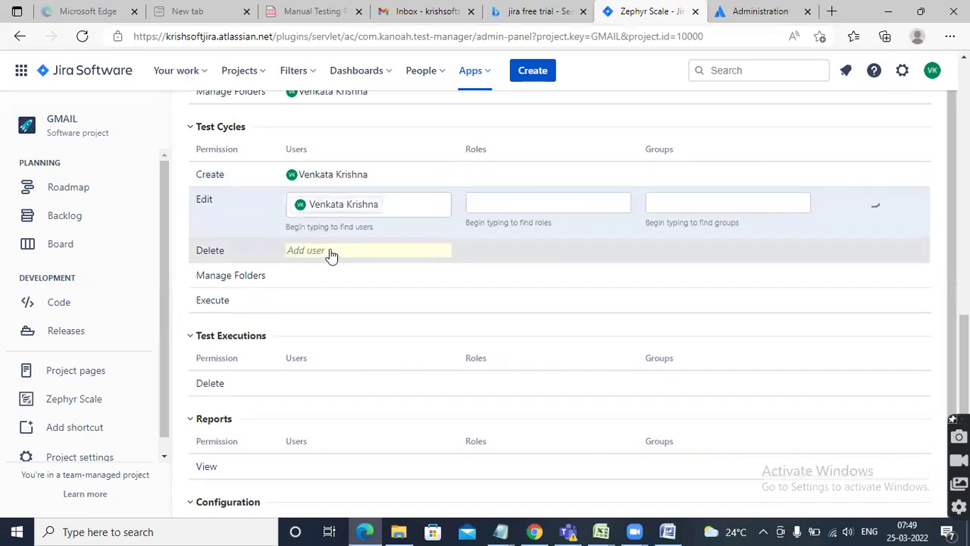
pyautogui.click(331, 254)
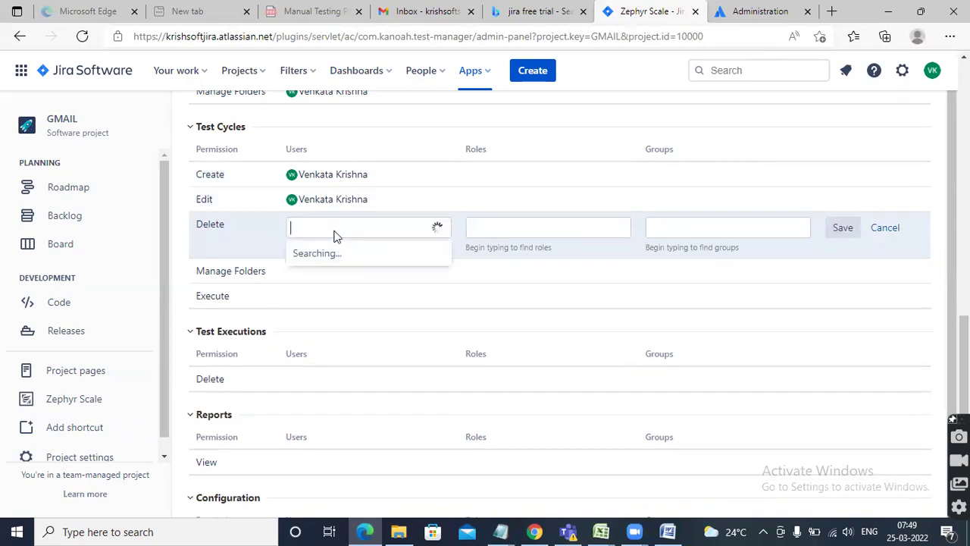
pyautogui.write('venkata')
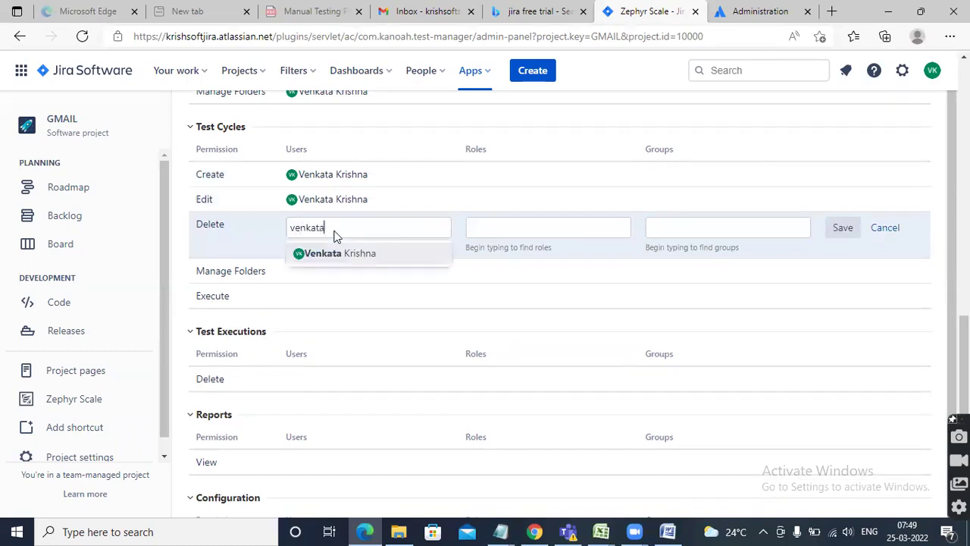
pyautogui.click(331, 255)
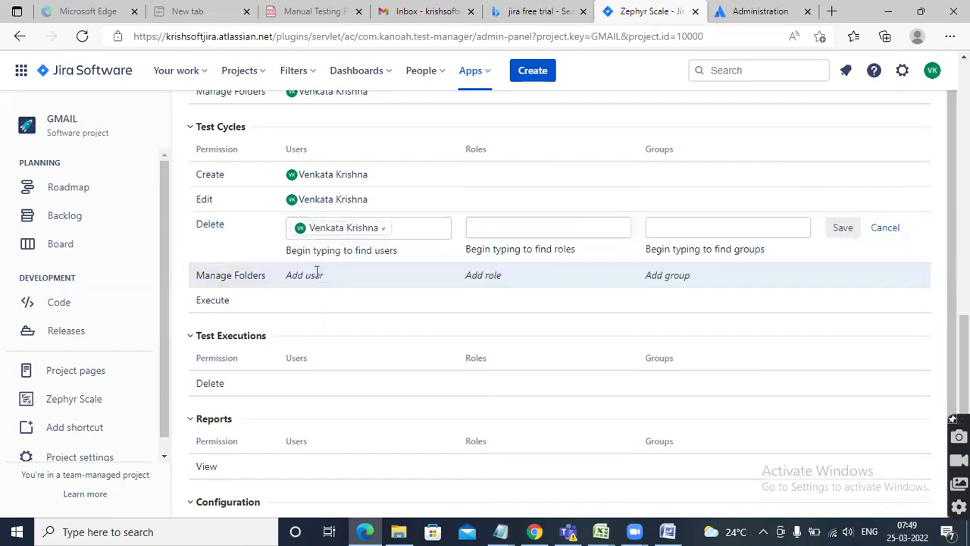
pyautogui.click(318, 274)
pyautogui.click(318, 252)
pyautogui.write('ve')
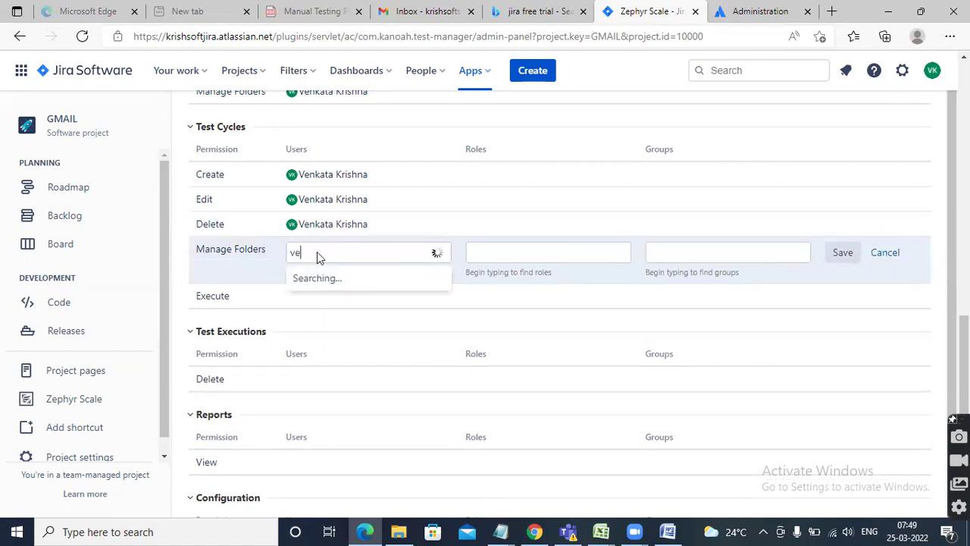
pyautogui.write('nkata')
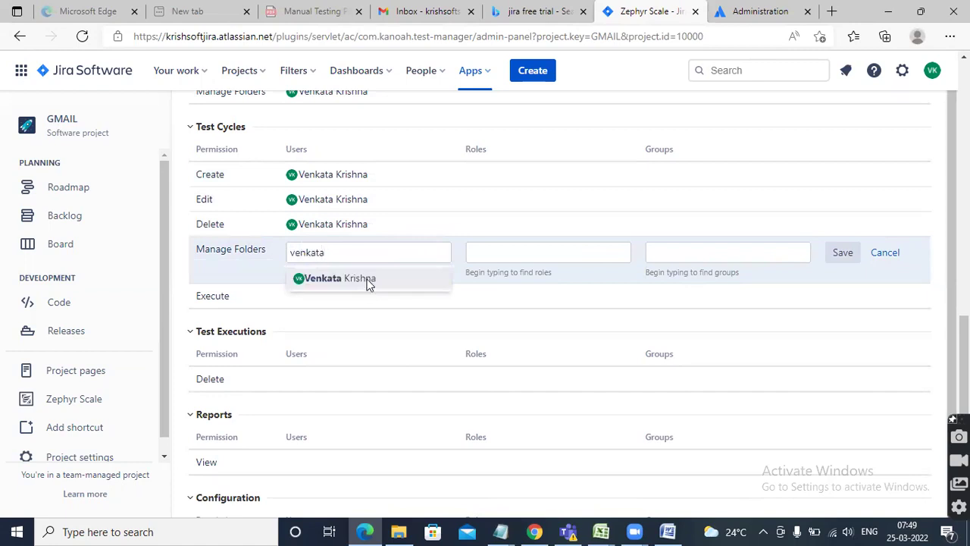
pyautogui.click(369, 281)
# Add the signed-in account as a user for the Test Cycles Execute permission.
pyautogui.click(336, 301)
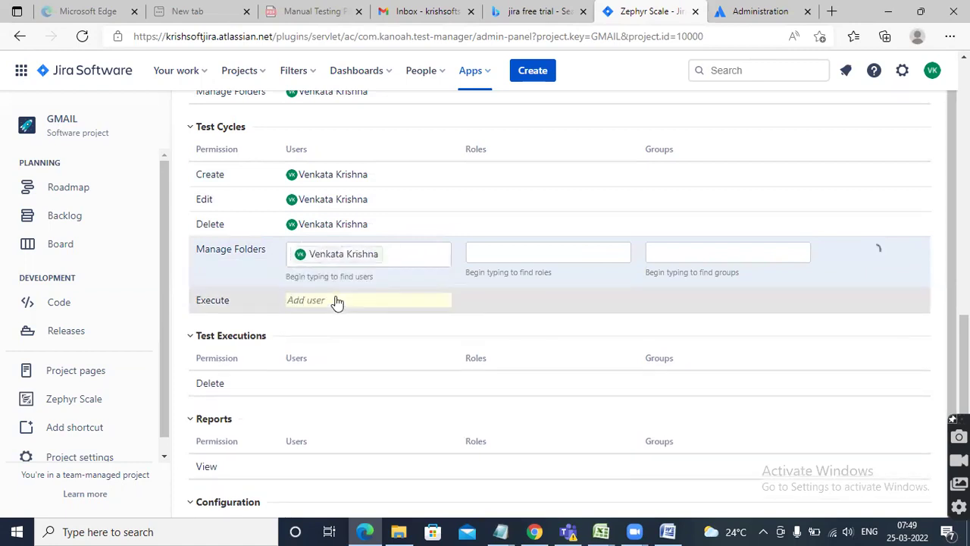
pyautogui.click(334, 300)
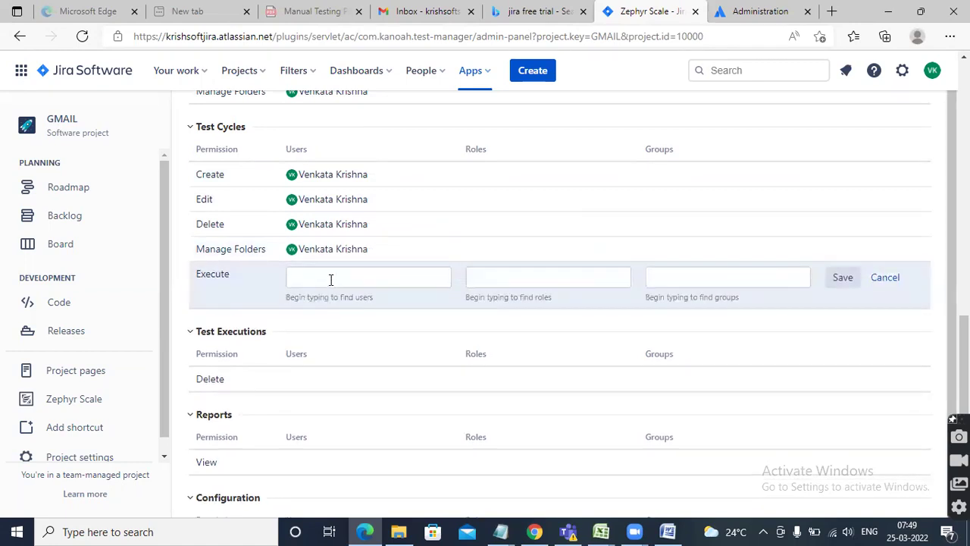
pyautogui.click(331, 280)
pyautogui.write('venkata')
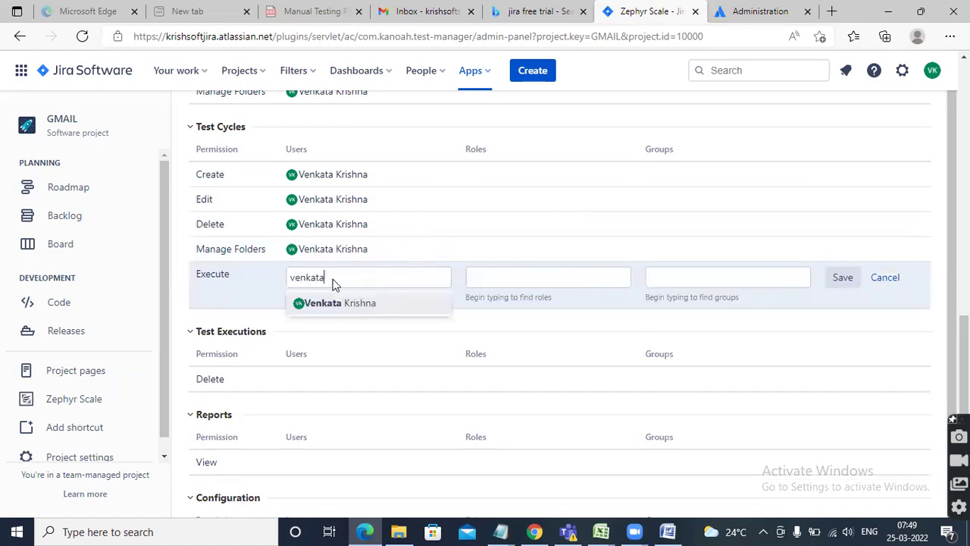
pyautogui.click(340, 309)
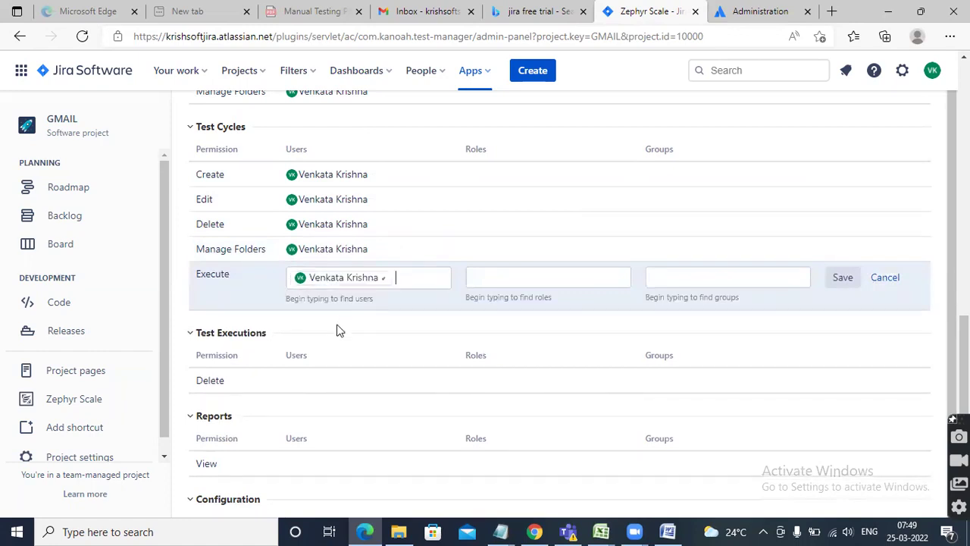
# Add the signed-in account as a user for the Test Executions Delete and Reports View permissions.
pyautogui.click(319, 385)
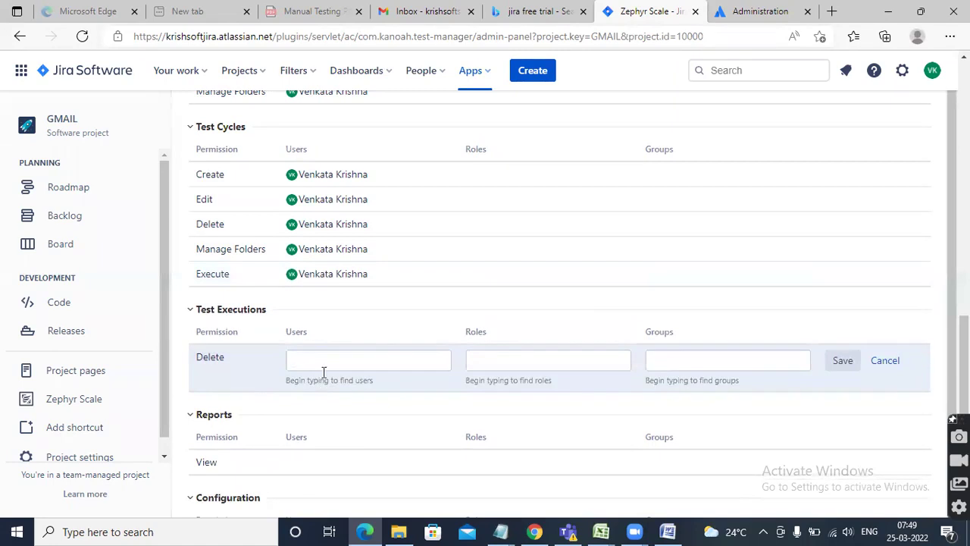
pyautogui.write('venkata')
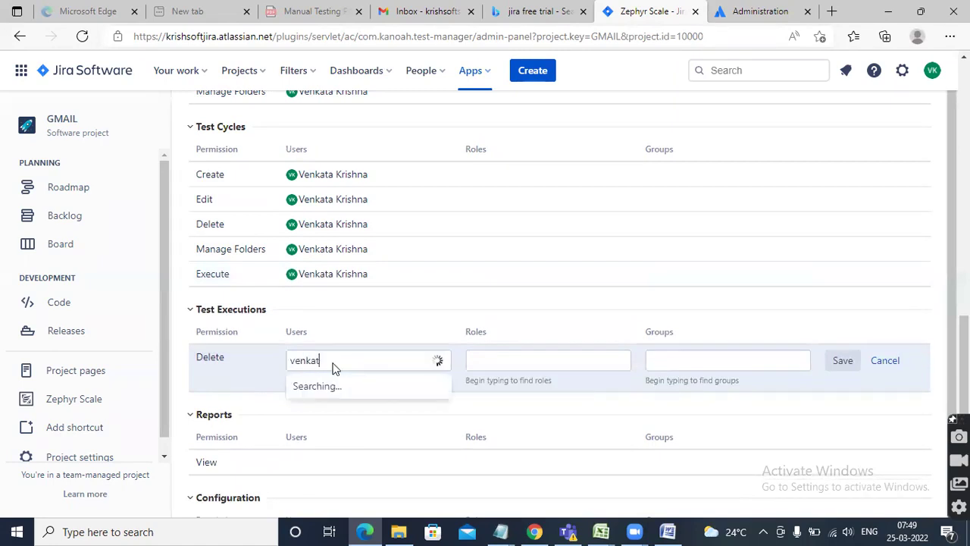
pyautogui.click(361, 387)
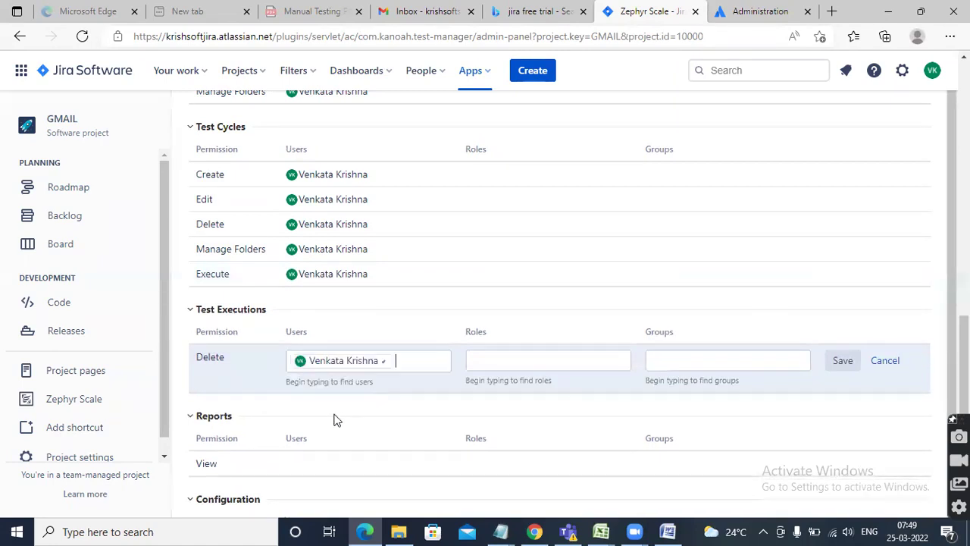
pyautogui.scroll(-1, 337, 424)
pyautogui.press('Return')
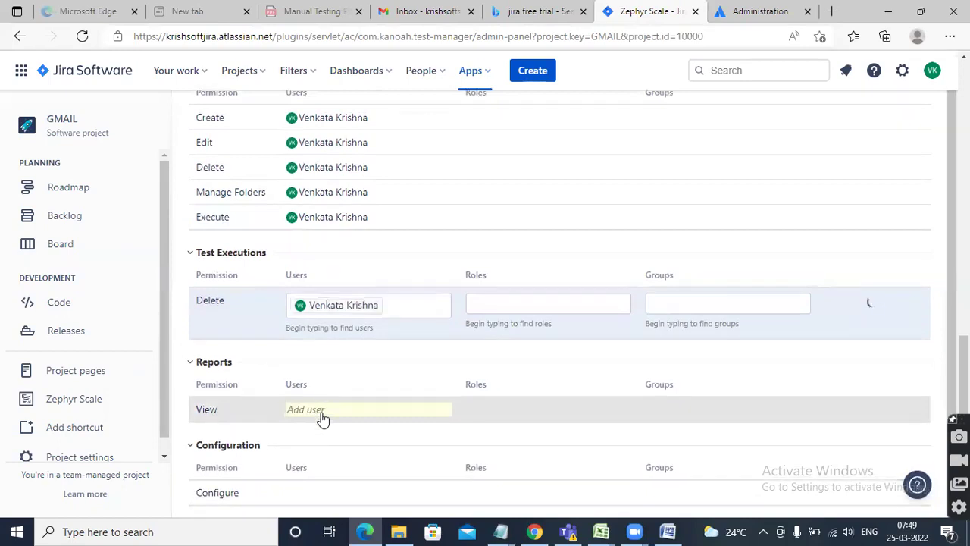
pyautogui.click(321, 412)
pyautogui.click(328, 387)
pyautogui.write('venka')
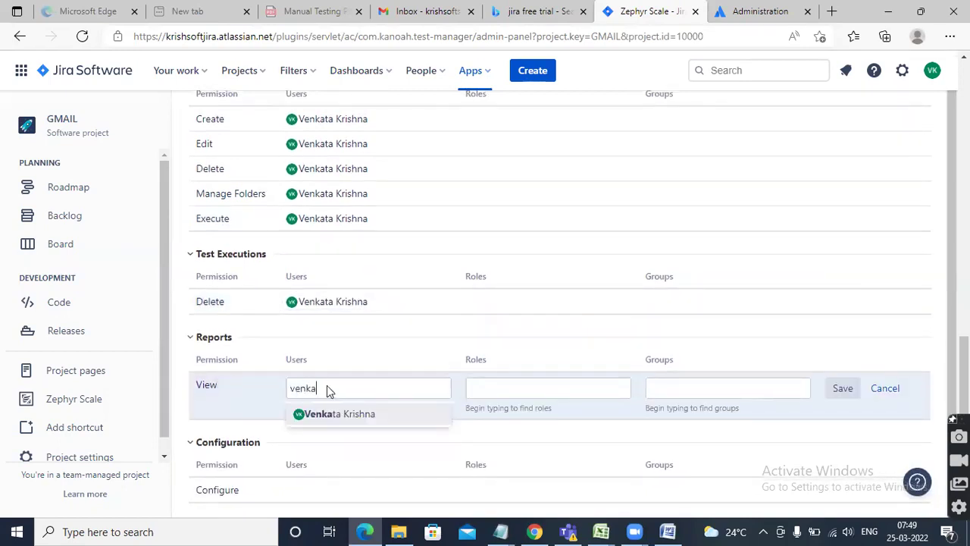
pyautogui.click(358, 411)
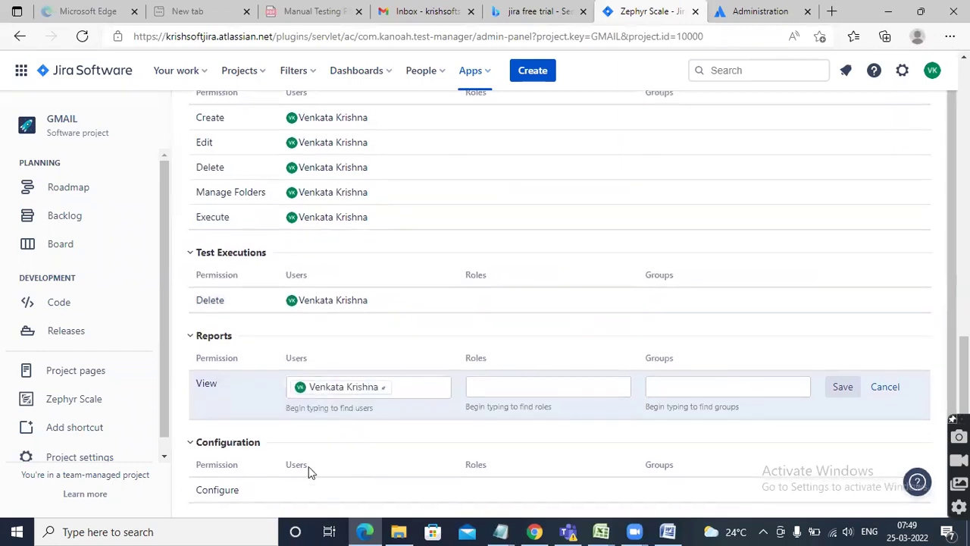
# Add the signed-in account as a user for the Configuration Configure permission and save it.
pyautogui.click(315, 499)
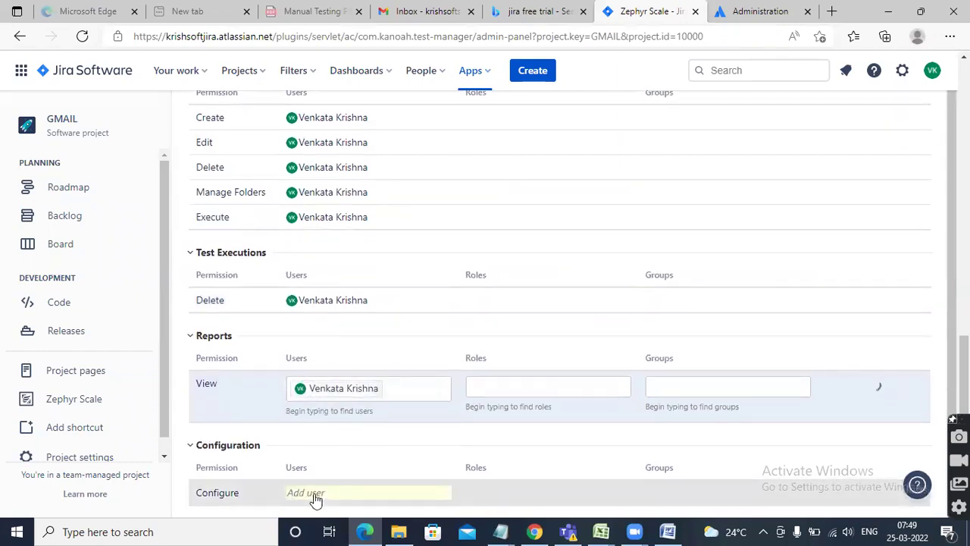
pyautogui.click(318, 471)
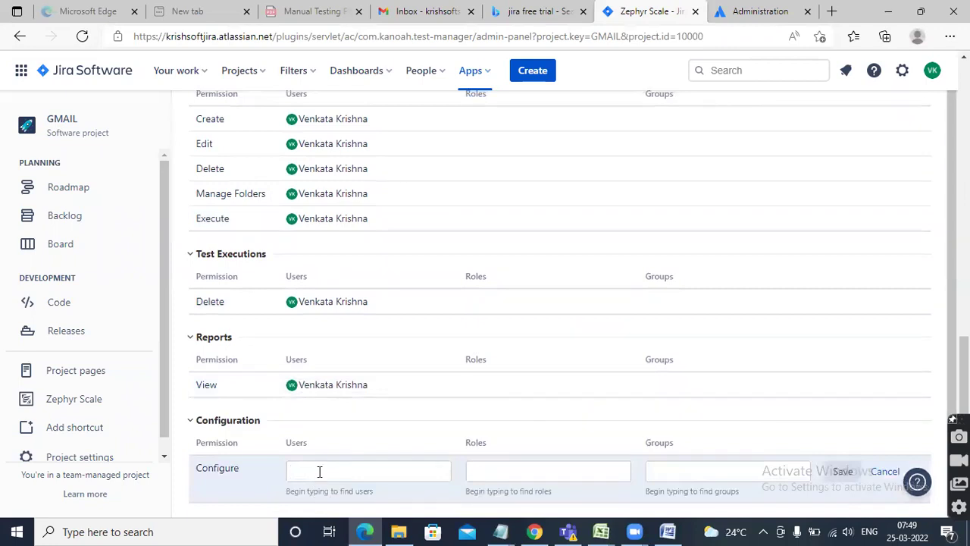
pyautogui.write('venka')
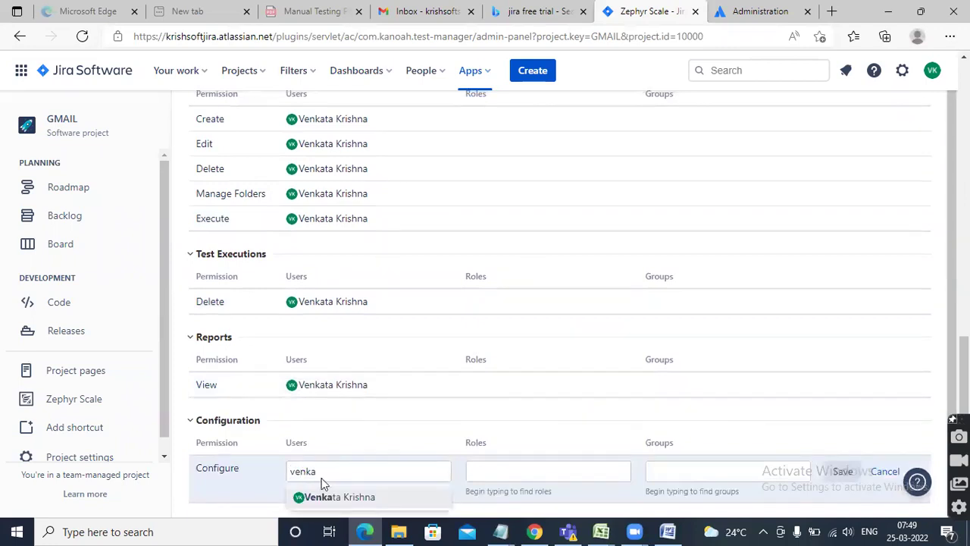
pyautogui.click(337, 498)
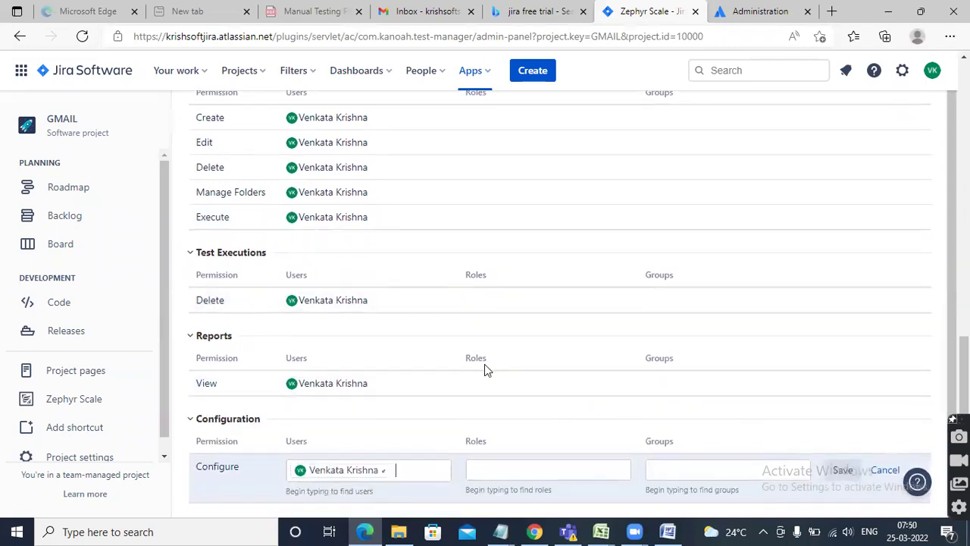
pyautogui.scroll(10, 485, 365)
pyautogui.scroll(4, 487, 367)
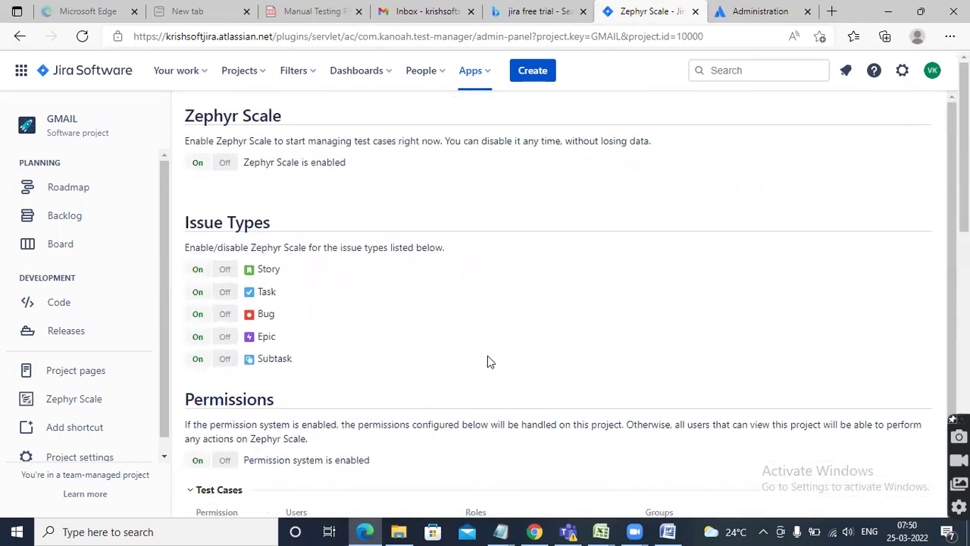
pyautogui.scroll(-10, 486, 377)
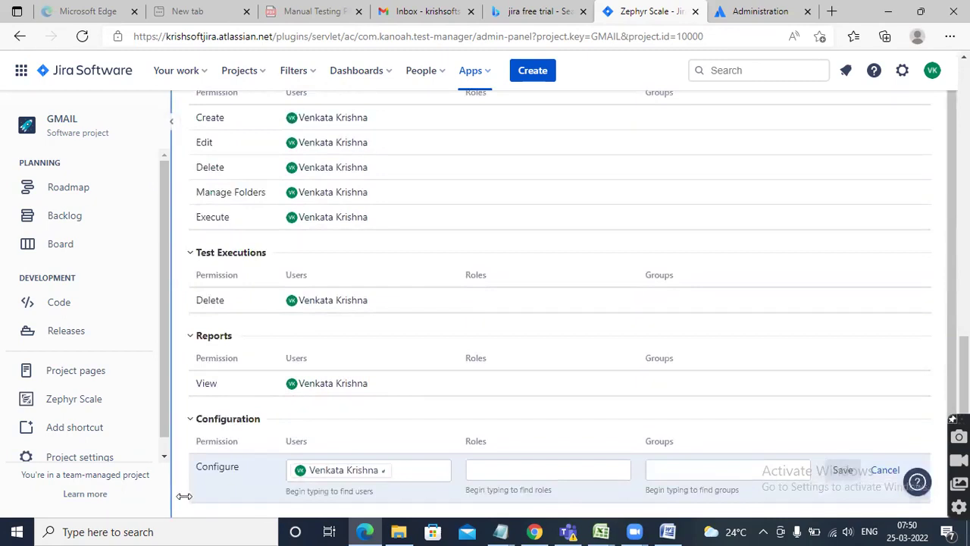
pyautogui.scroll(1, 569, 371)
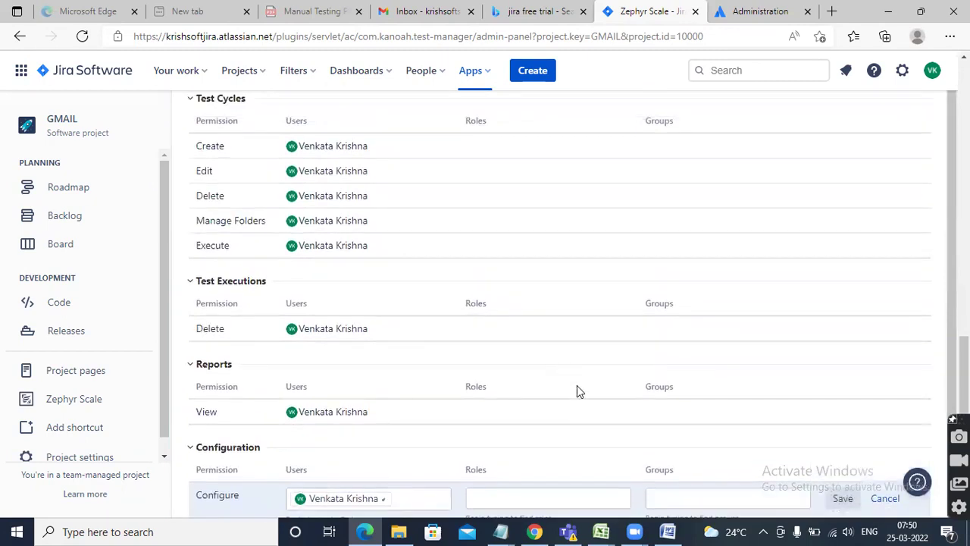
pyautogui.scroll(-1, 576, 385)
pyautogui.click(841, 470)
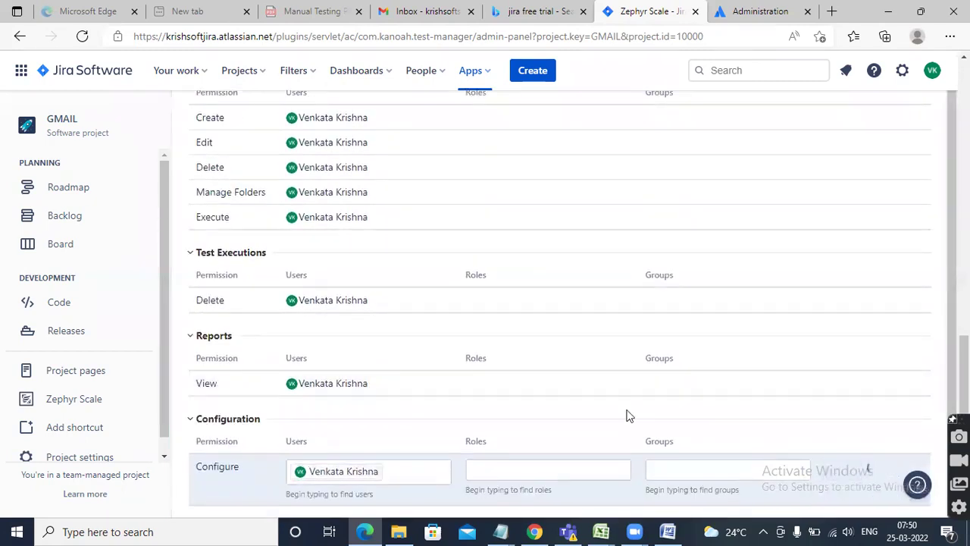
# Open all test cases in the GMAIL project's Zephyr Scale and decline the in-app notifications.
pyautogui.scroll(2, 492, 291)
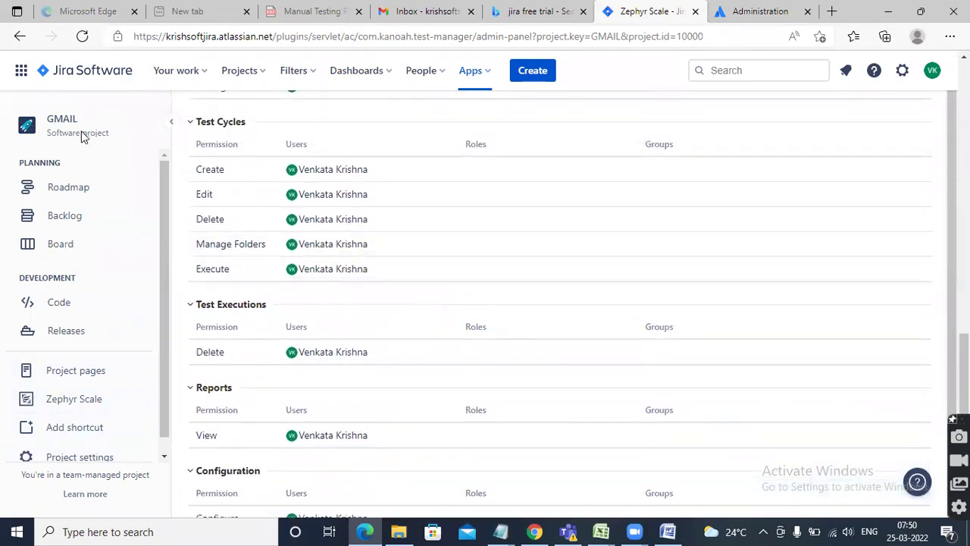
pyautogui.scroll(10, 101, 260)
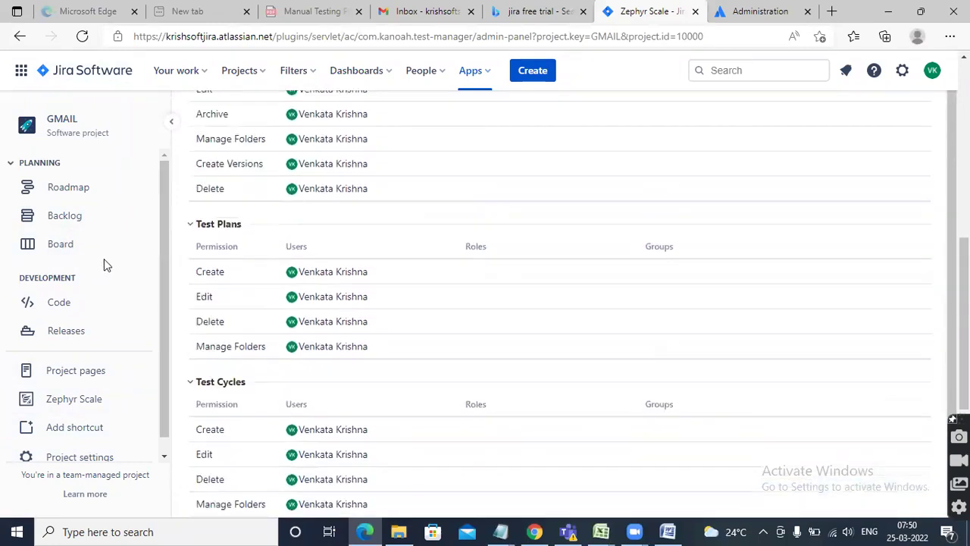
pyautogui.click(70, 399)
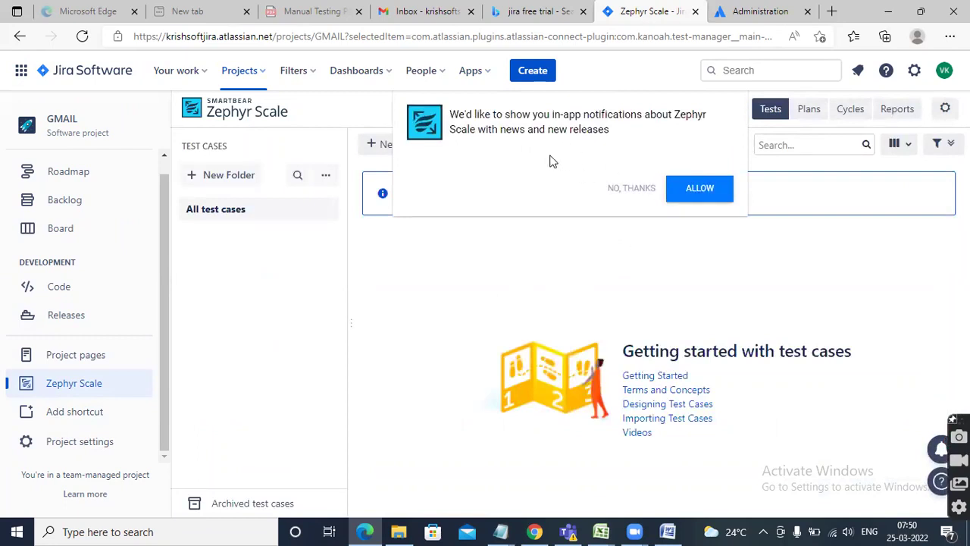
pyautogui.click(627, 192)
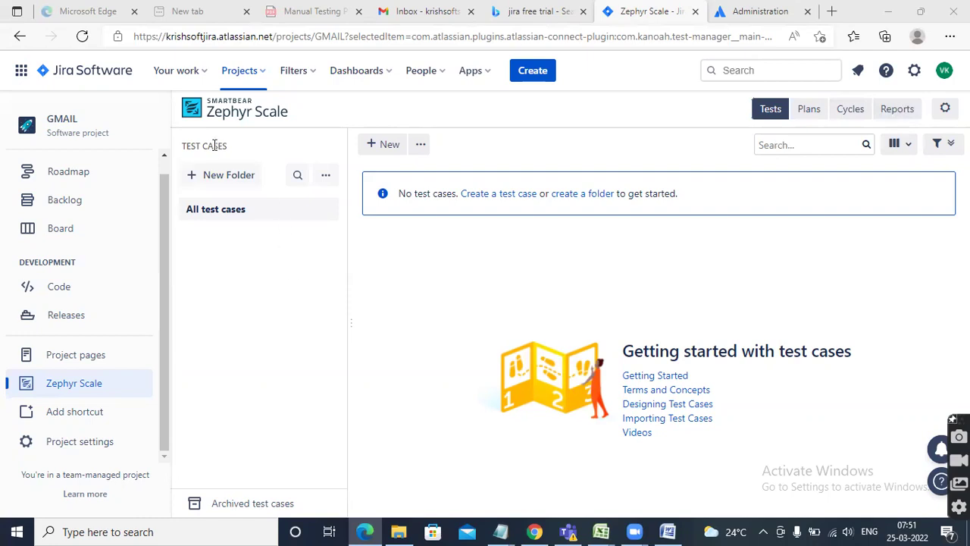
pyautogui.click(233, 212)
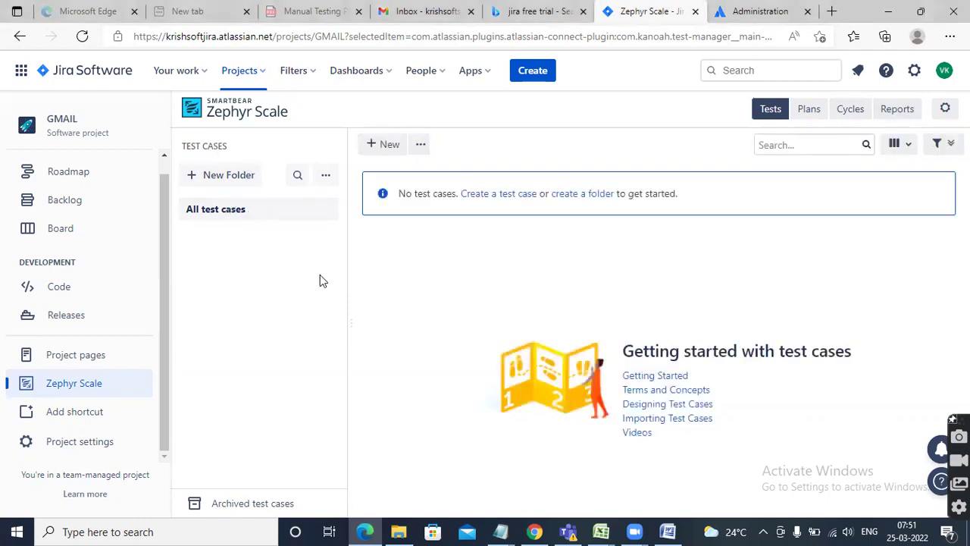
# Create a test case folder named Login.
pyautogui.click(325, 178)
pyautogui.click(258, 235)
pyautogui.click(226, 177)
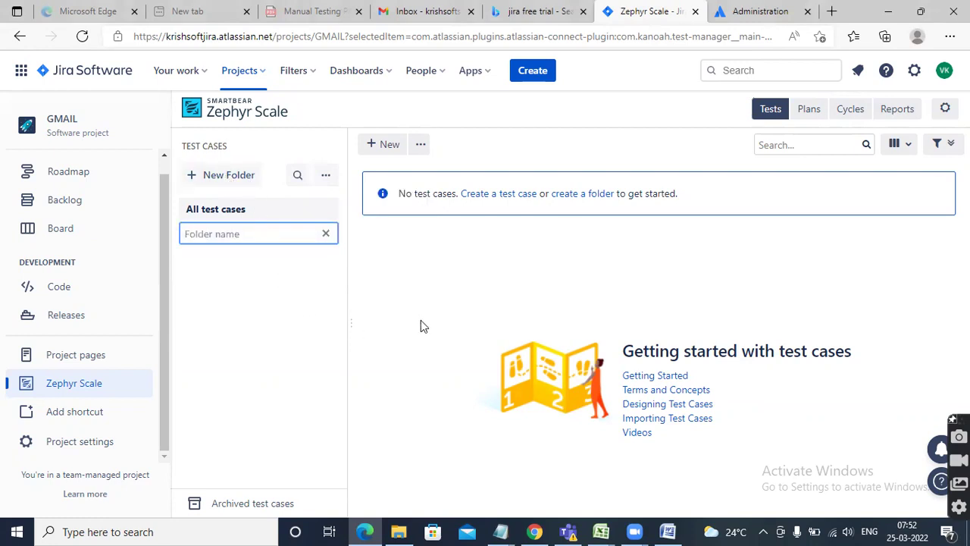
pyautogui.write('Login Test Cas')
pyautogui.press('BackSpace')
pyautogui.press('BackSpace')
pyautogui.press('BackSpace')
pyautogui.press('BackSpace')
pyautogui.press('BackSpace')
pyautogui.press('BackSpace')
pyautogui.press('BackSpace')
pyautogui.press('BackSpace')
pyautogui.press('BackSpace')
pyautogui.press('BackSpace')
pyautogui.press('Return')
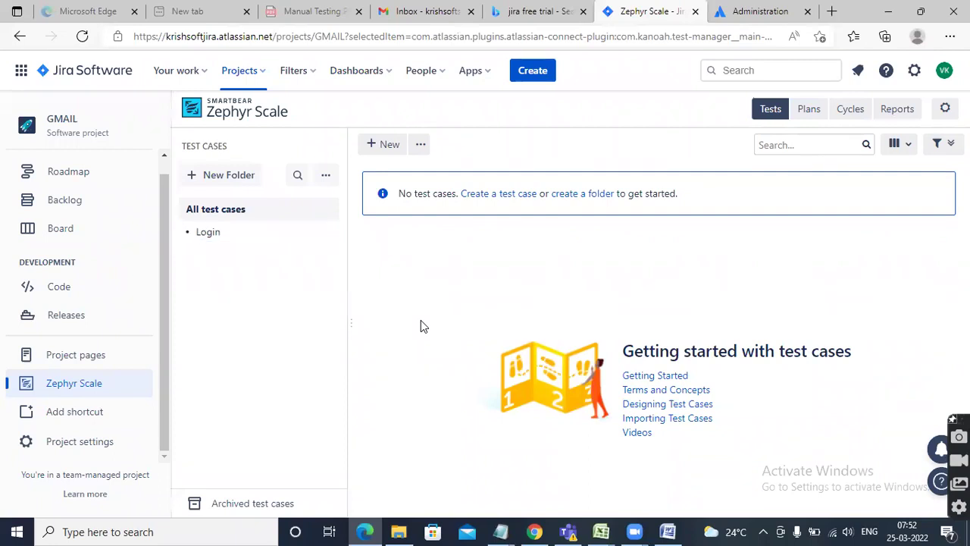
# Create two more top-level test case folders named Inbox and Compose.
pyautogui.click(220, 175)
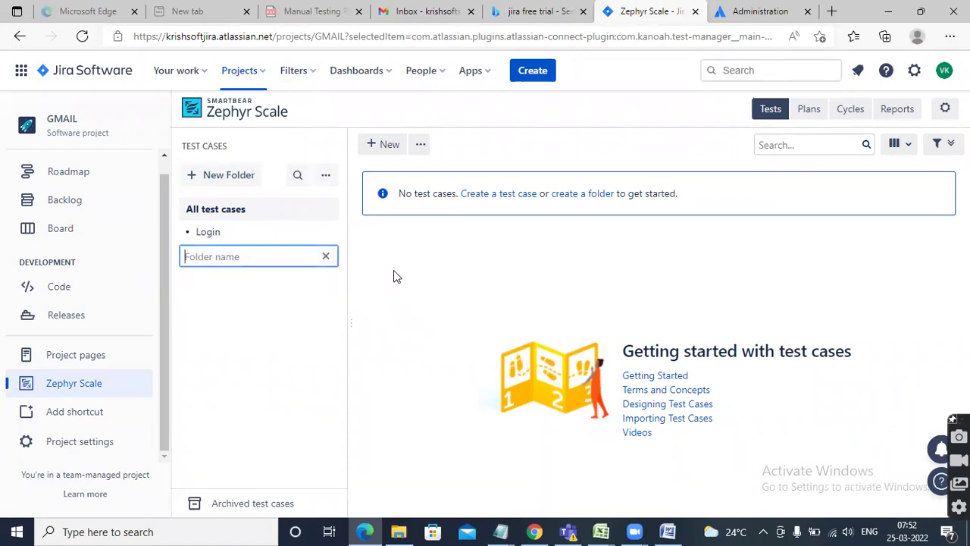
pyautogui.write('Inbox')
pyautogui.press('Return')
pyautogui.click(230, 182)
pyautogui.write('Compose')
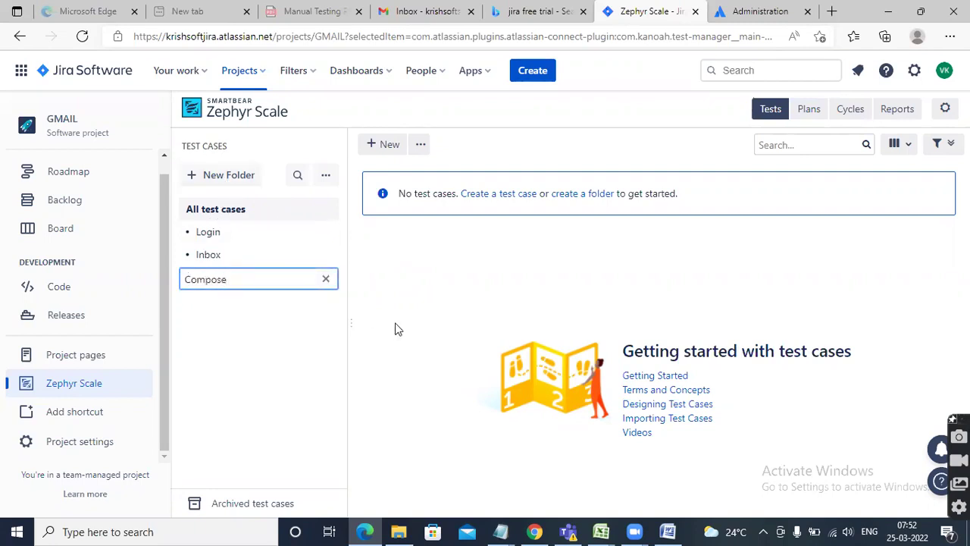
pyautogui.press('Return')
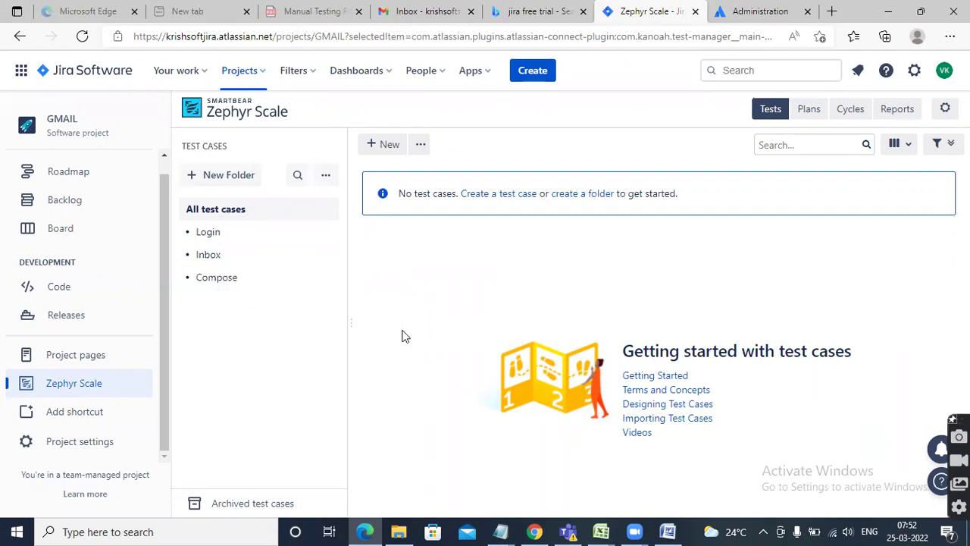
# Start a new test case in the Login folder and name it "Verify login functionality".
pyautogui.click(207, 232)
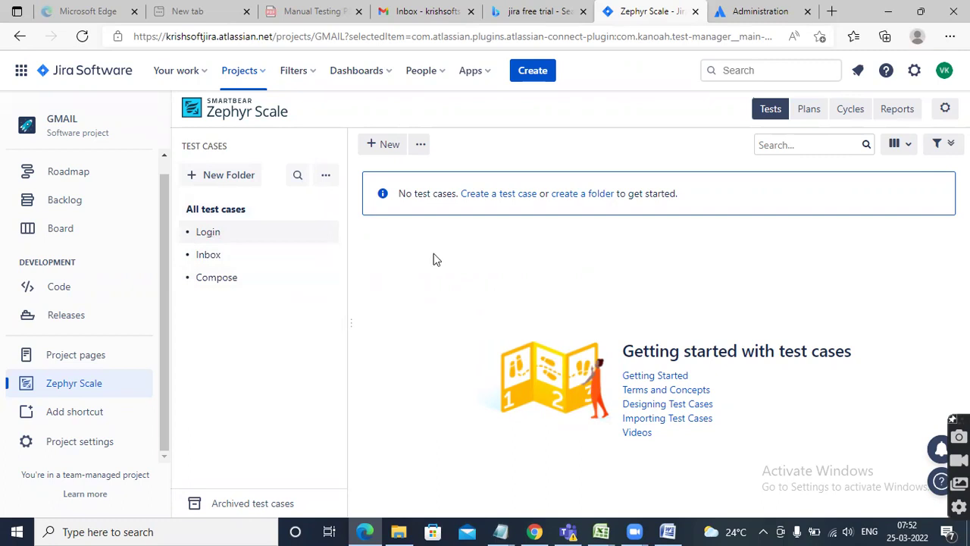
pyautogui.click(238, 232)
pyautogui.click(384, 145)
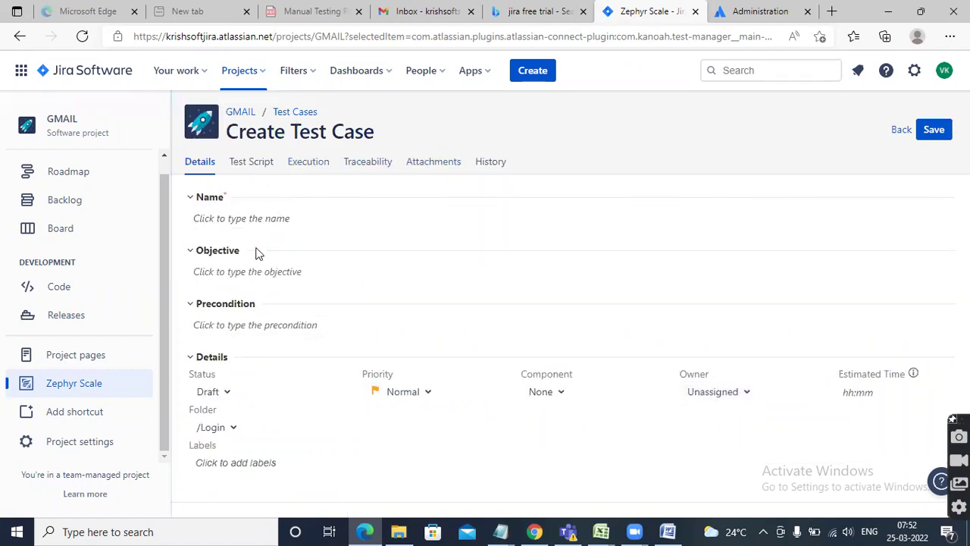
pyautogui.click(251, 218)
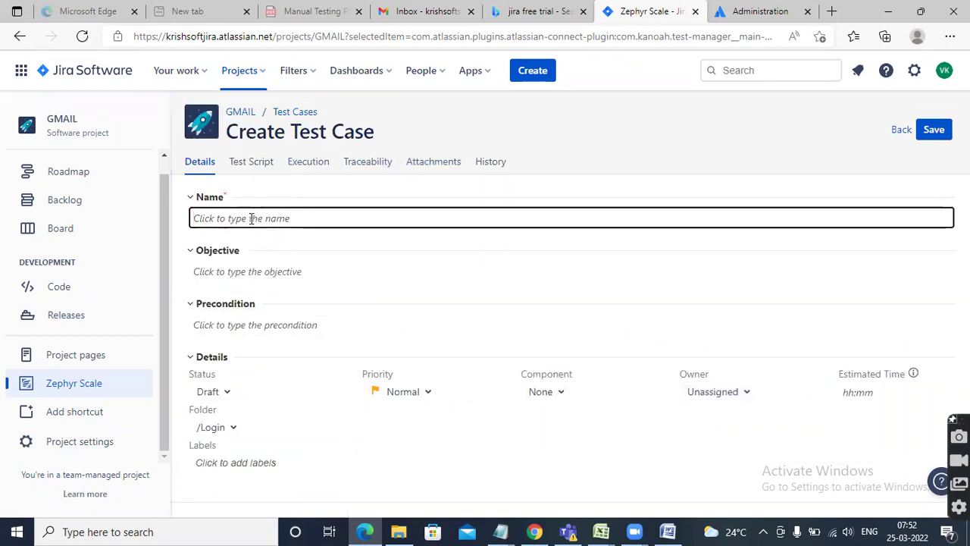
pyautogui.write('Verify log')
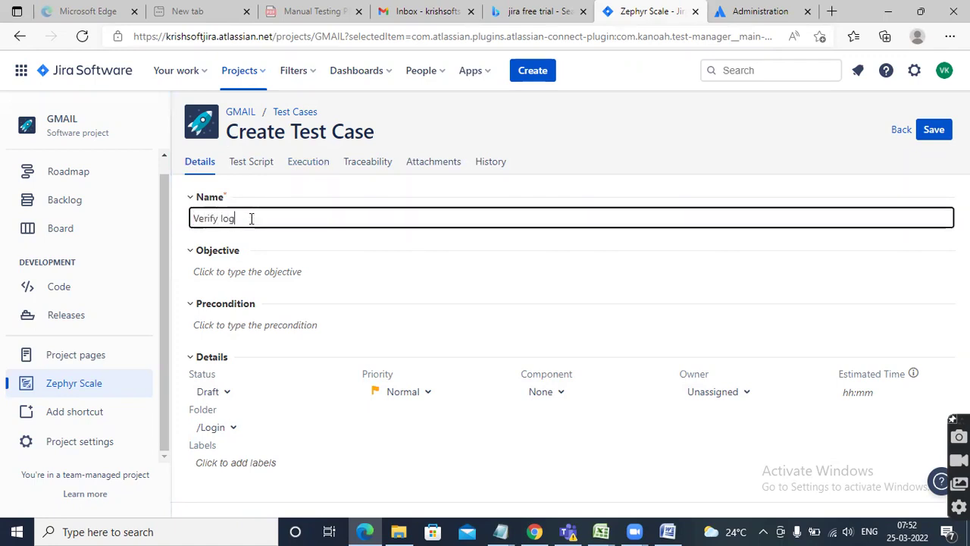
pyautogui.write('in functionality')
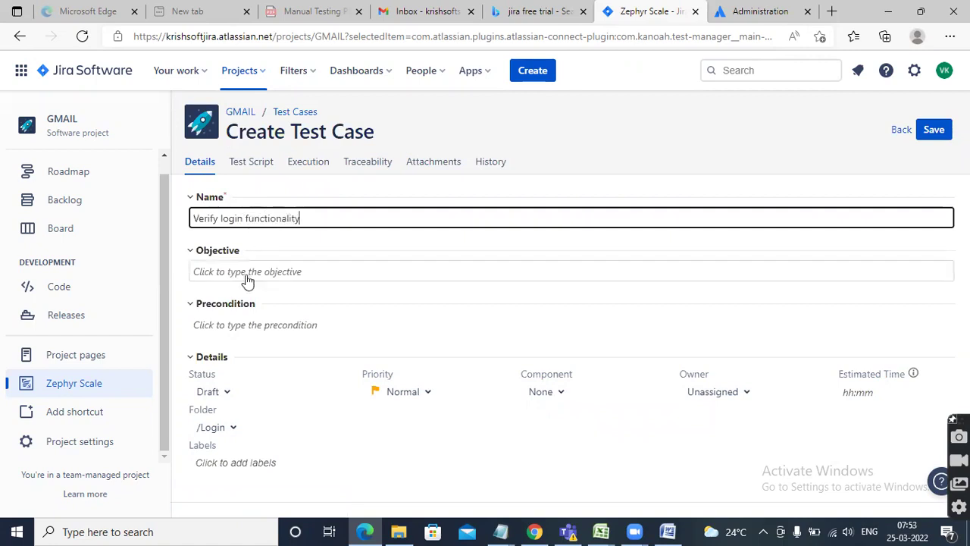
# Copy the test case name into the objective and set the precondition to "Application should be available".
pyautogui.moveTo(305, 219); pyautogui.dragTo(3, 207)
pyautogui.hotkey('ctrl', 'c')
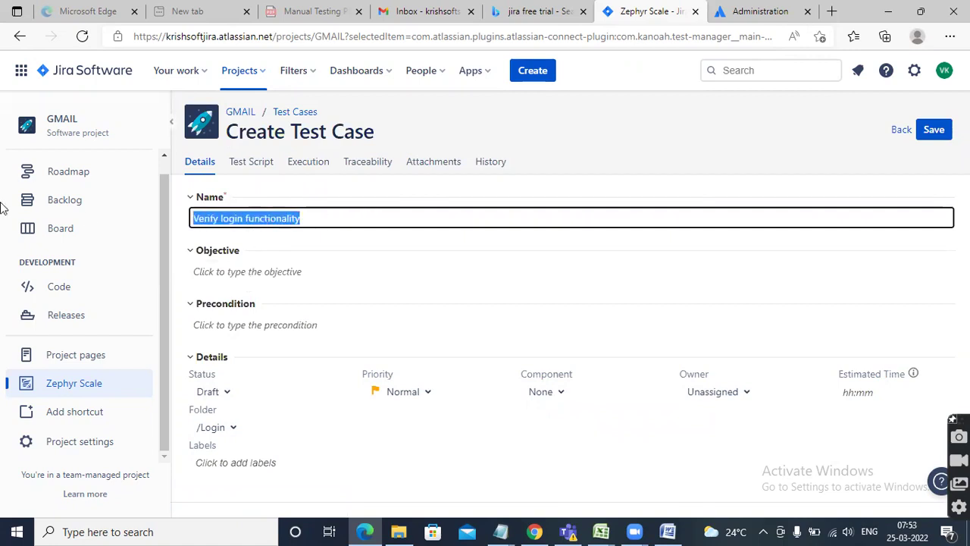
pyautogui.click(221, 274)
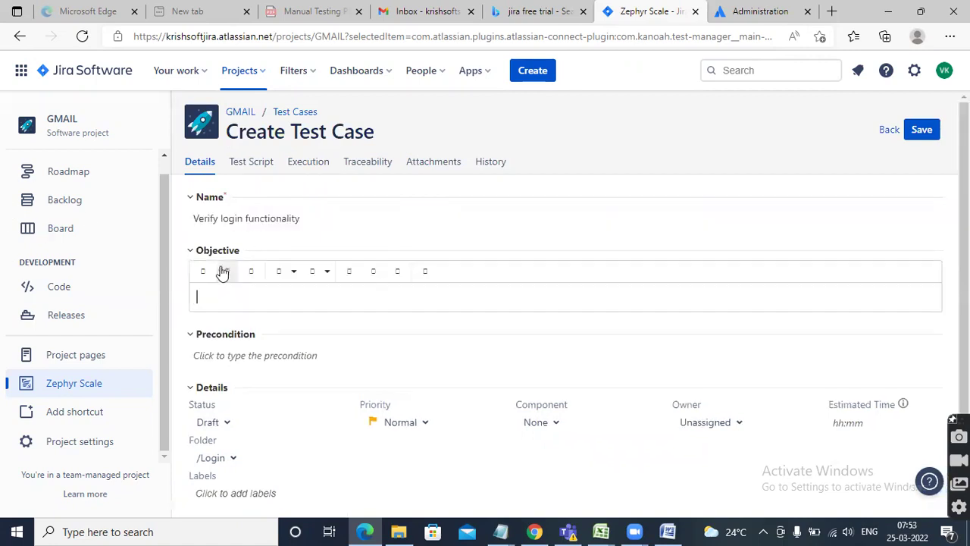
pyautogui.hotkey('ctrl', 'v')
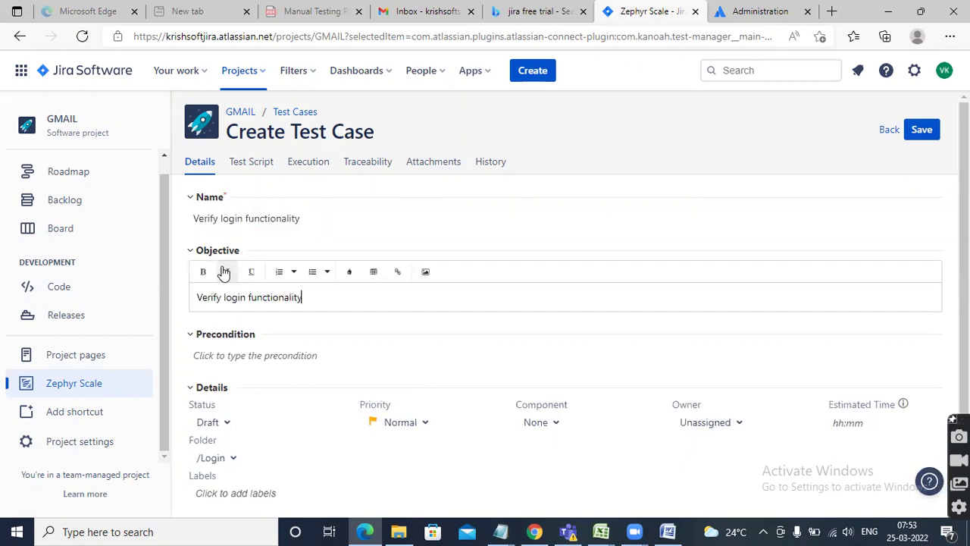
pyautogui.click(284, 360)
pyautogui.write('Application should be available')
# Try to set the test case's component to Login.
pyautogui.scroll(-1, 358, 423)
pyautogui.click(547, 405)
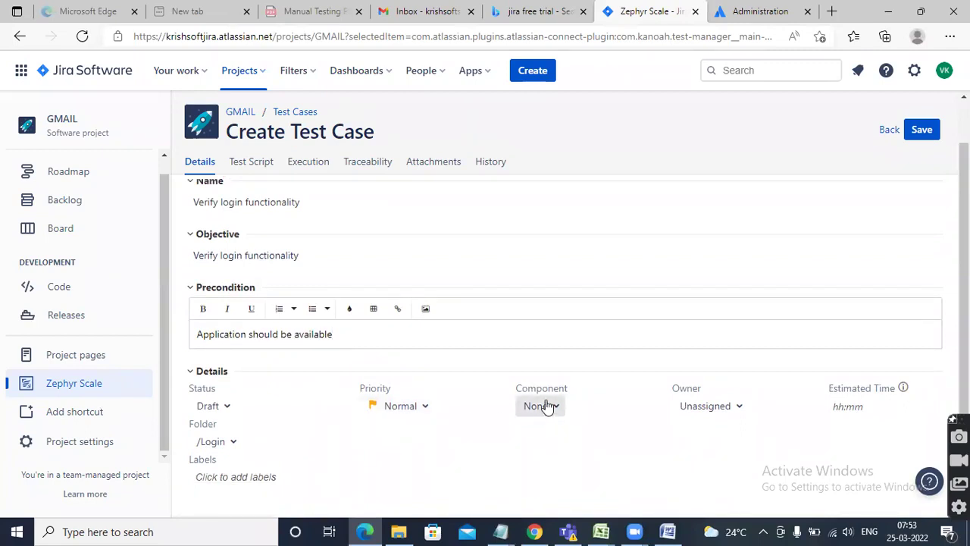
pyautogui.write('login')
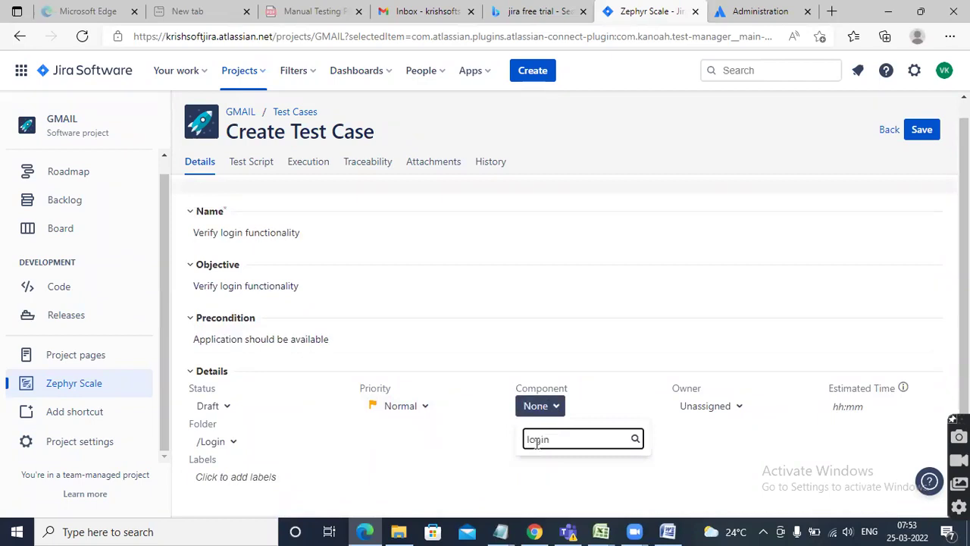
pyautogui.click(668, 442)
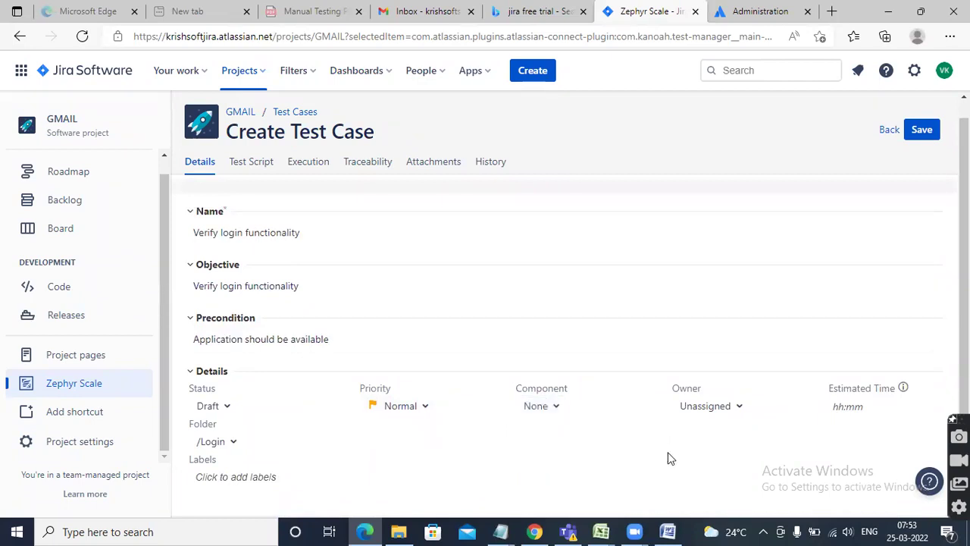
pyautogui.click(552, 407)
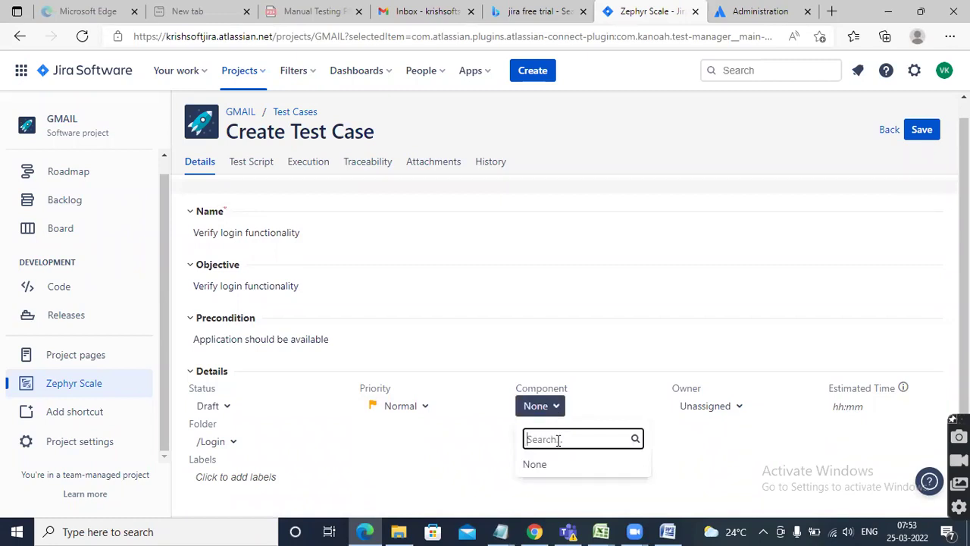
pyautogui.write('Login')
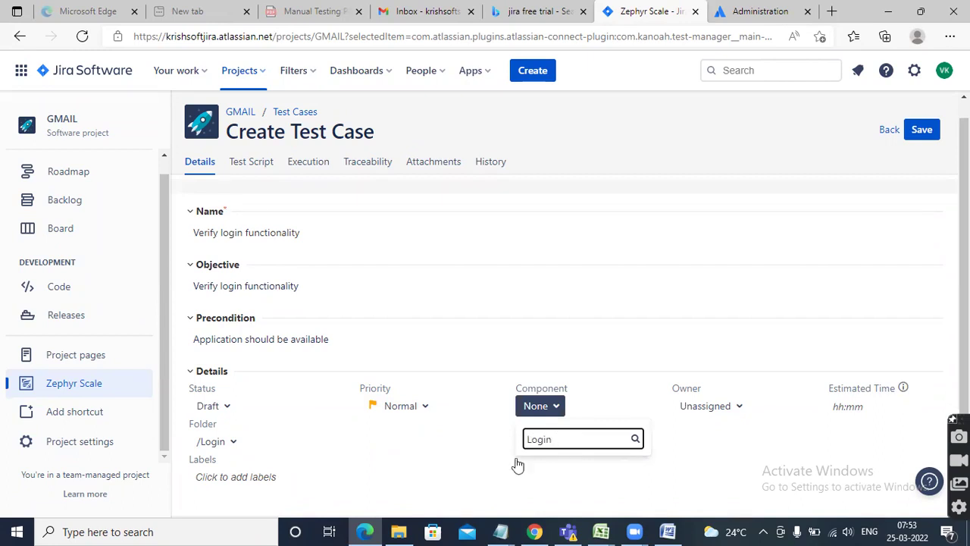
pyautogui.click(698, 445)
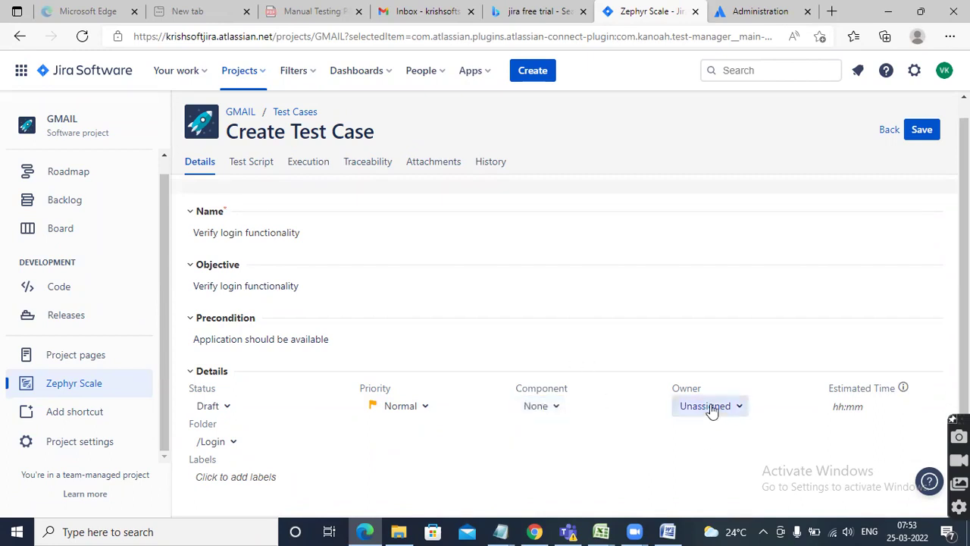
# Set the signed-in account as the owner of the test case.
pyautogui.click(708, 407)
pyautogui.write('venka')
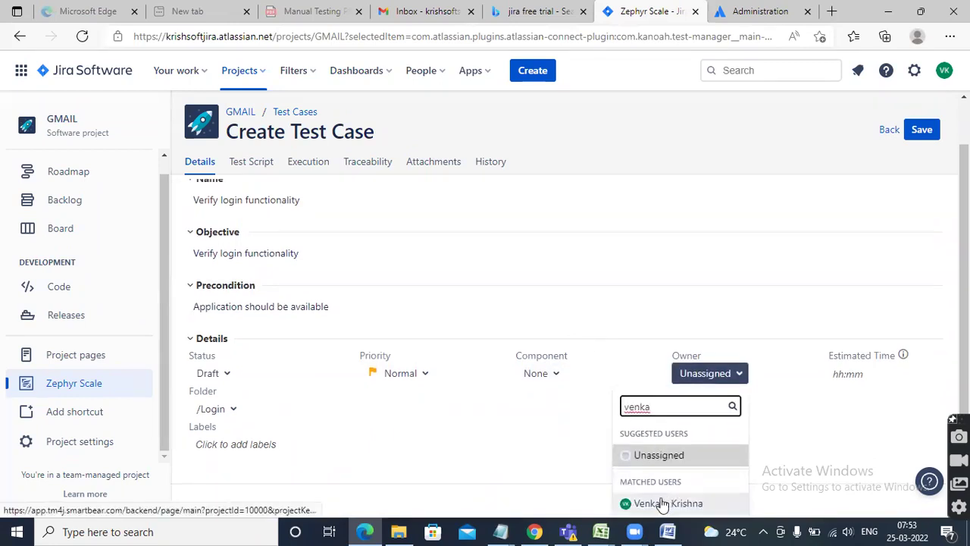
pyautogui.click(665, 502)
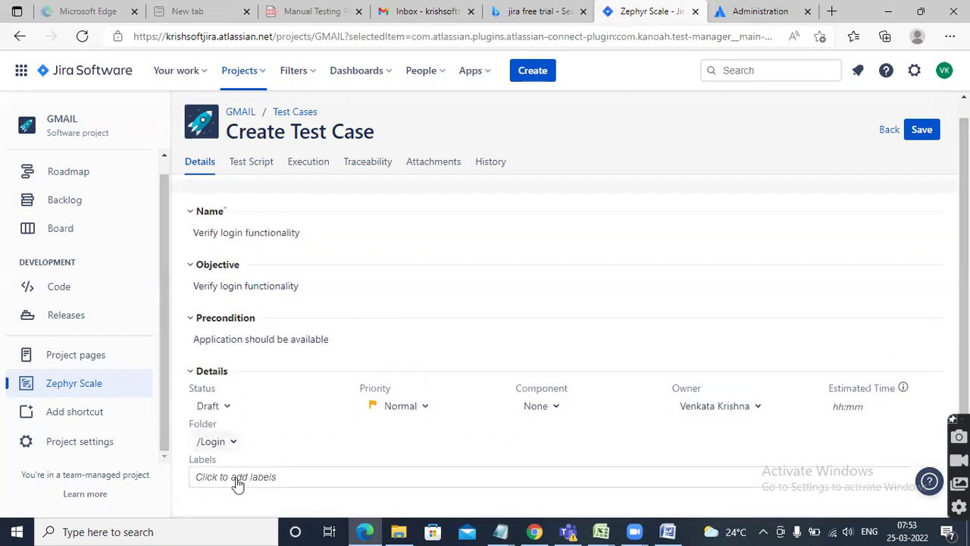
# Fill in the test script's first step as "Open browser" with the expected result "Browser should be open".
pyautogui.click(248, 165)
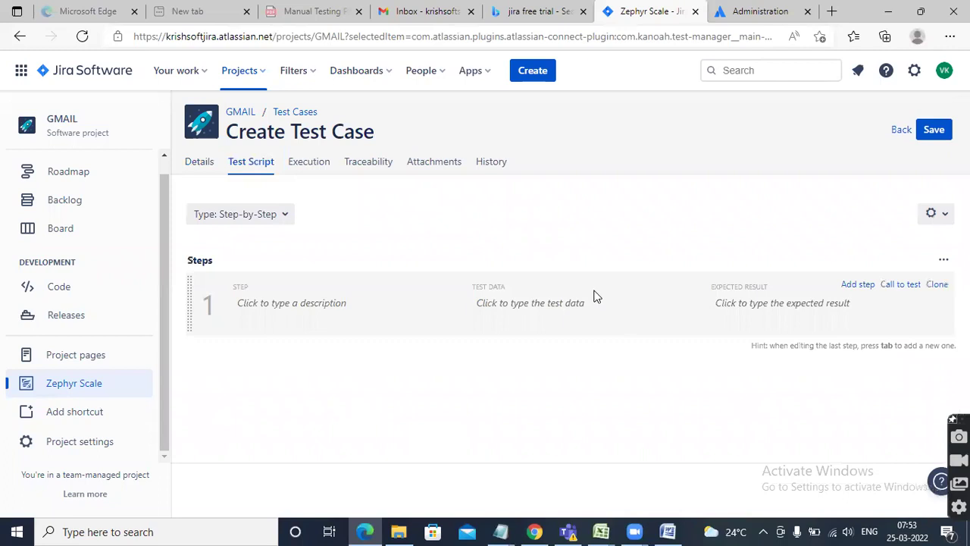
pyautogui.click(322, 311)
pyautogui.write('Open browser')
pyautogui.click(781, 345)
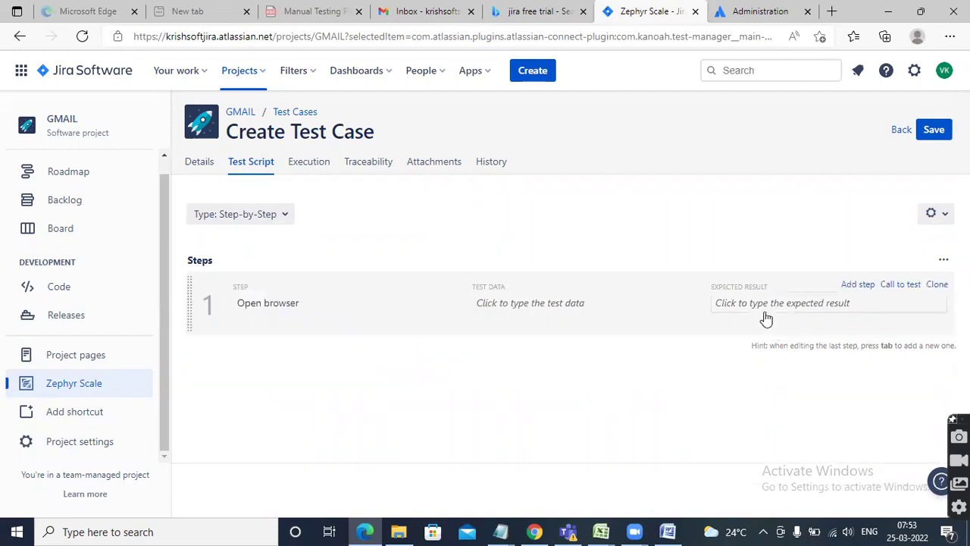
pyautogui.click(766, 319)
pyautogui.write('Brow')
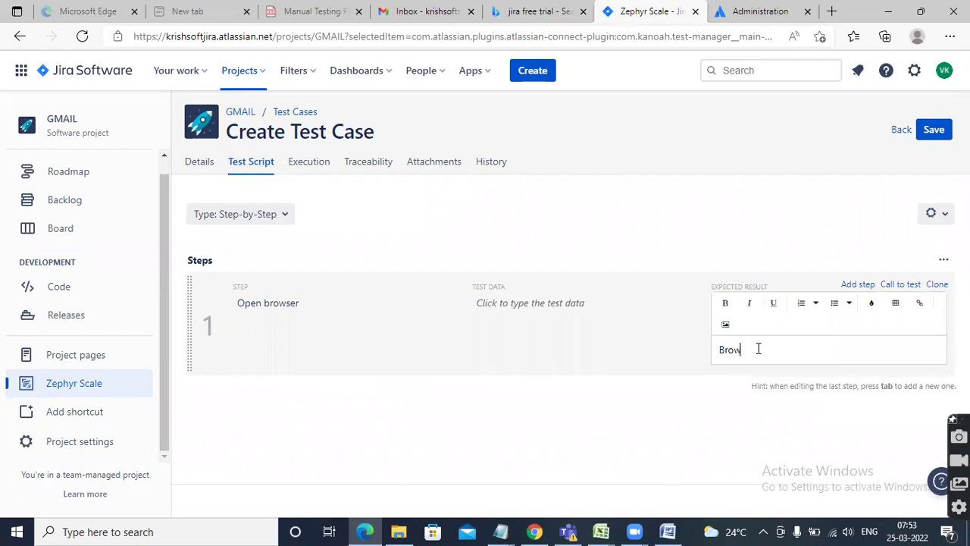
pyautogui.write('ser should be open')
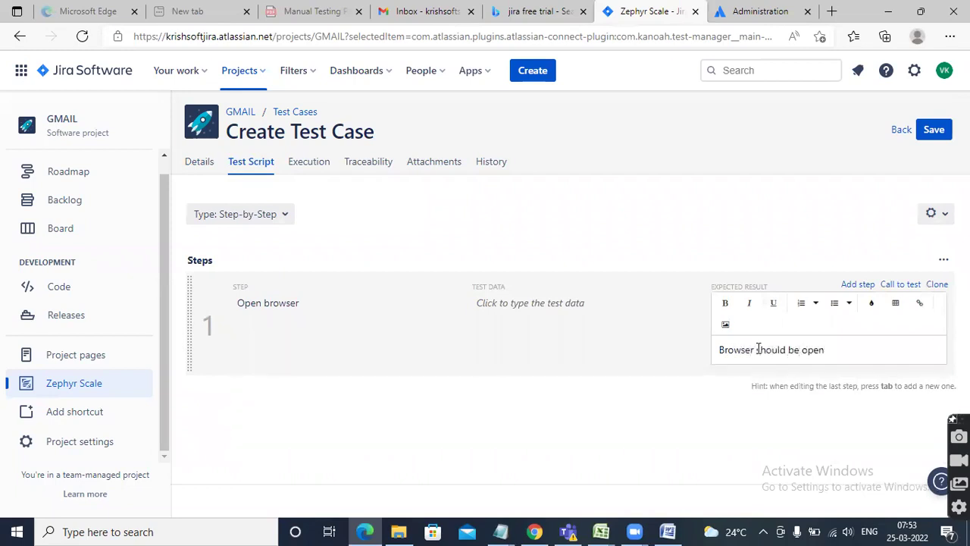
pyautogui.click(658, 424)
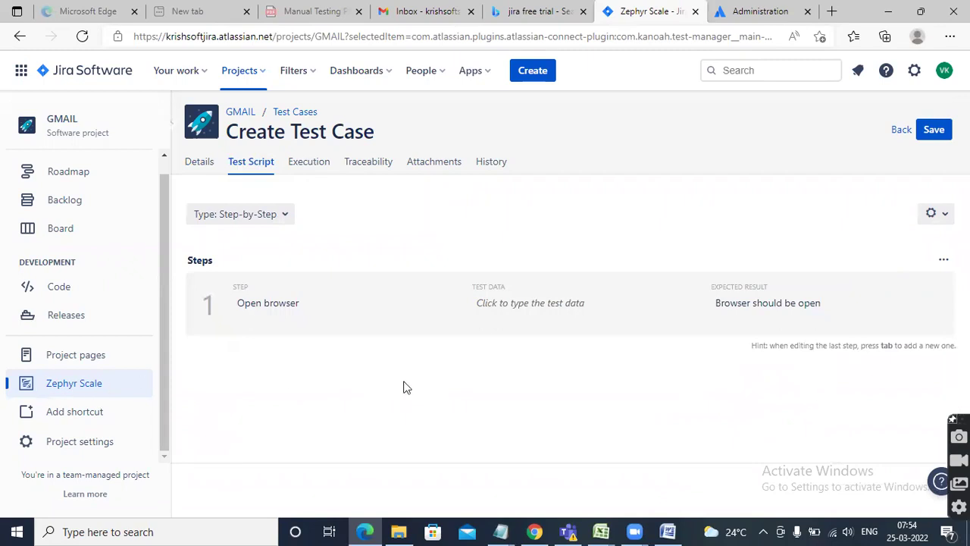
# Add a second test script step "Enter URL" with the expected result "URL Should be entered".
pyautogui.moveTo(853, 268)
pyautogui.click(859, 289)
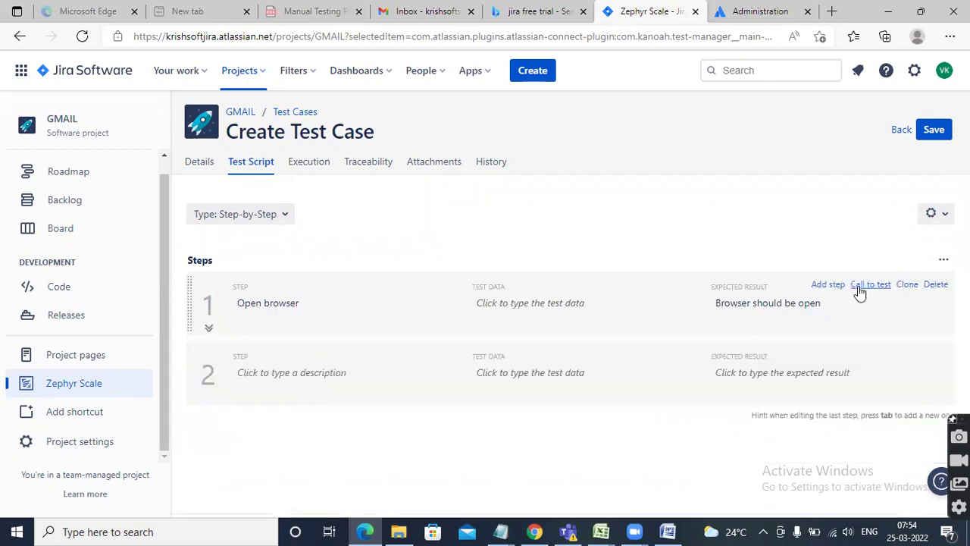
pyautogui.click(328, 417)
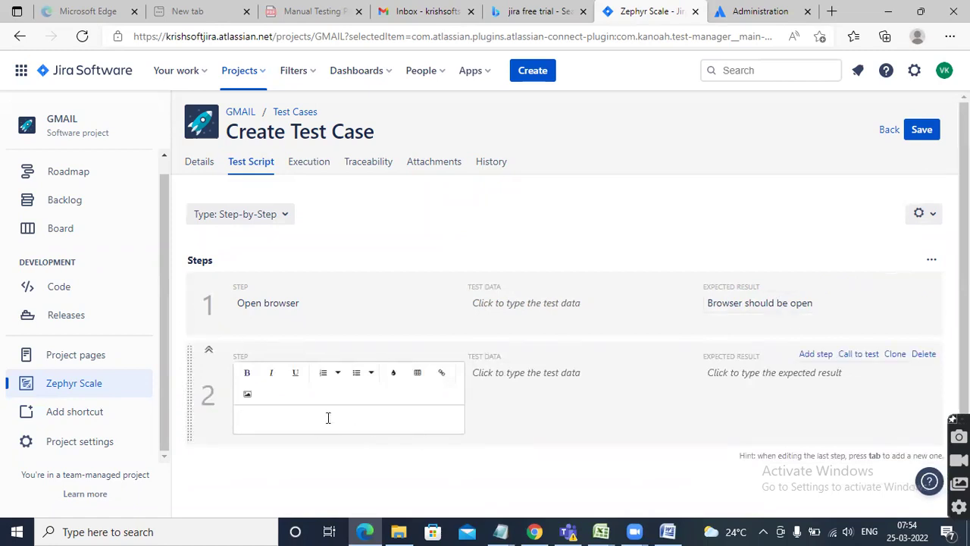
pyautogui.write('Enter URL')
pyautogui.click(741, 413)
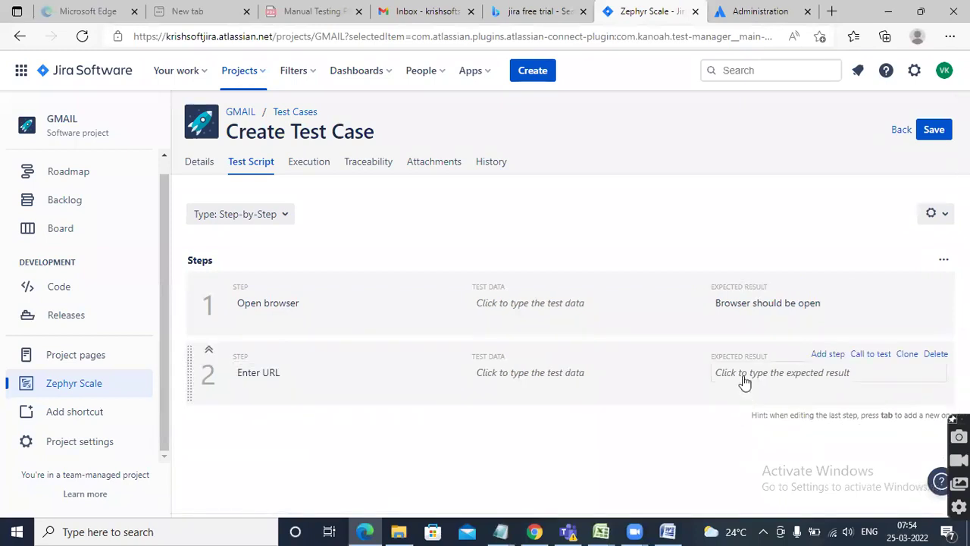
pyautogui.click(744, 381)
pyautogui.write('URL Should be entered')
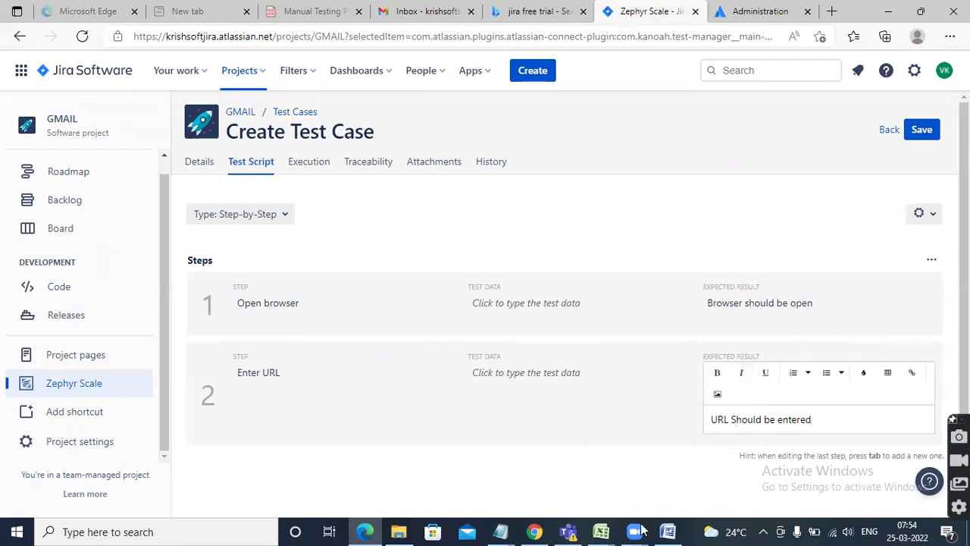
pyautogui.press('Return')
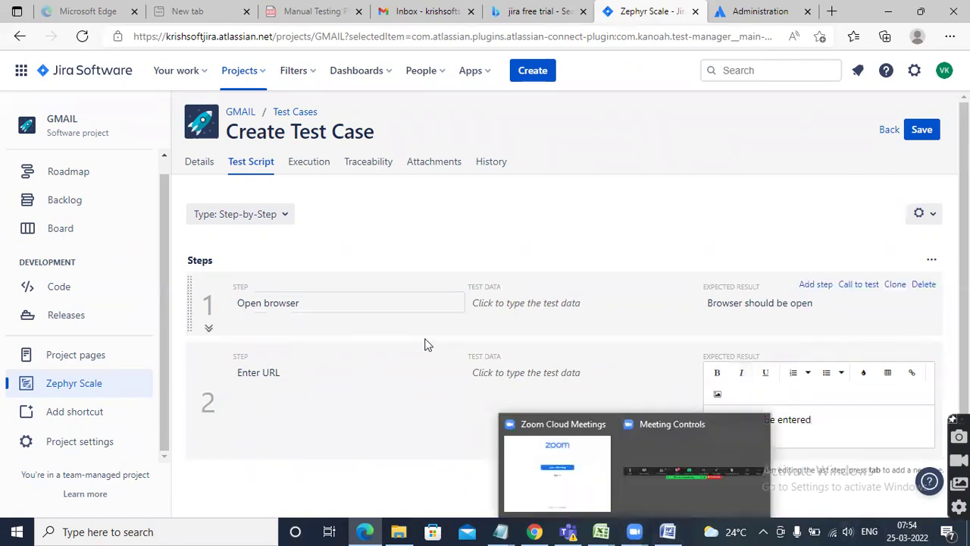
pyautogui.click(411, 448)
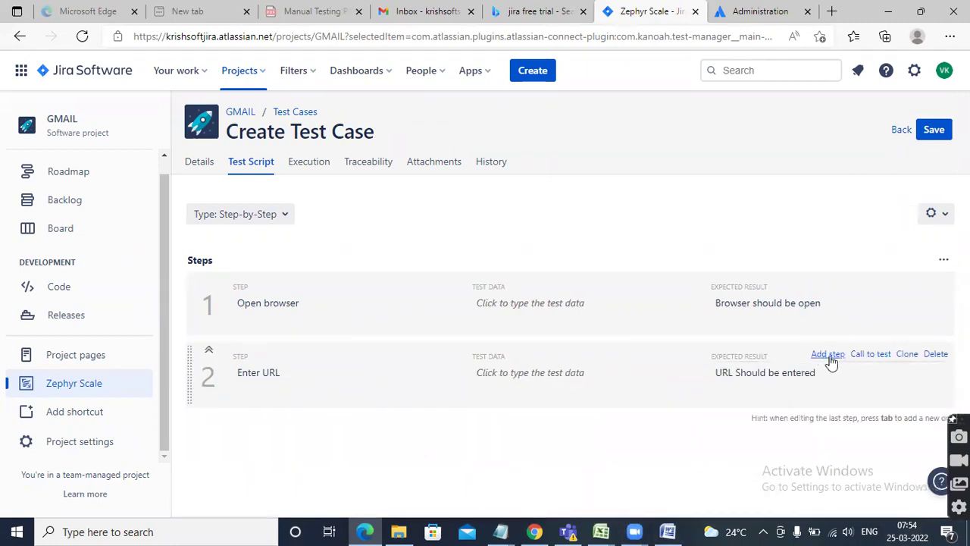
# Add a third test script step reading "Enter valid UN,Valid Pwd and click on login".
pyautogui.click(825, 356)
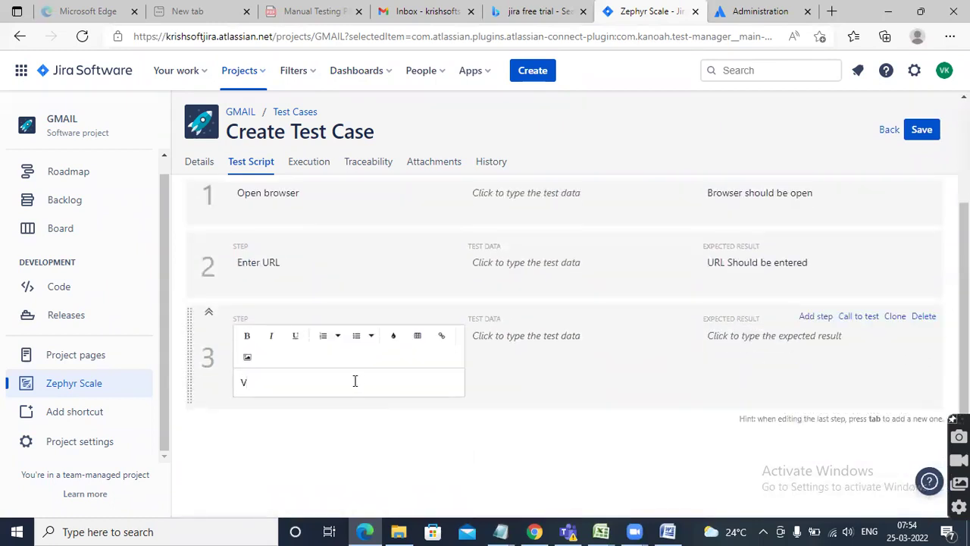
pyautogui.scroll(2, 446, 251)
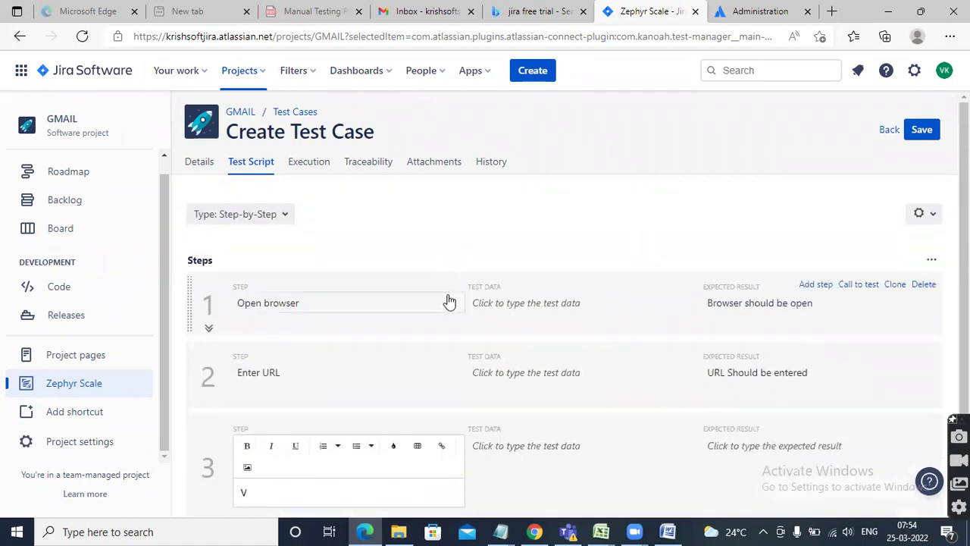
pyautogui.scroll(-3, 448, 305)
pyautogui.scroll(3, 448, 307)
pyautogui.scroll(-1, 449, 311)
pyautogui.scroll(1, 451, 307)
pyautogui.scroll(-3, 453, 308)
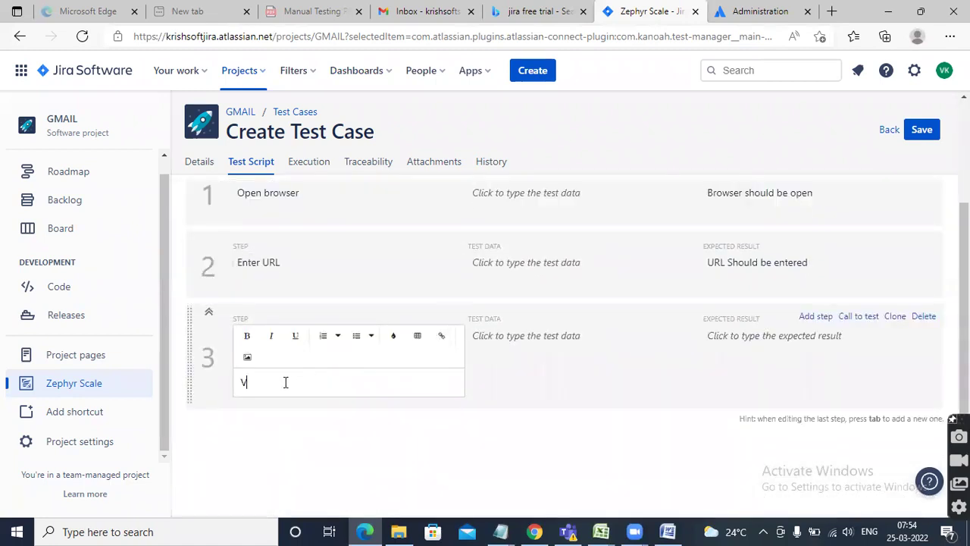
pyautogui.write('Enter valid UN,Valid Pw')
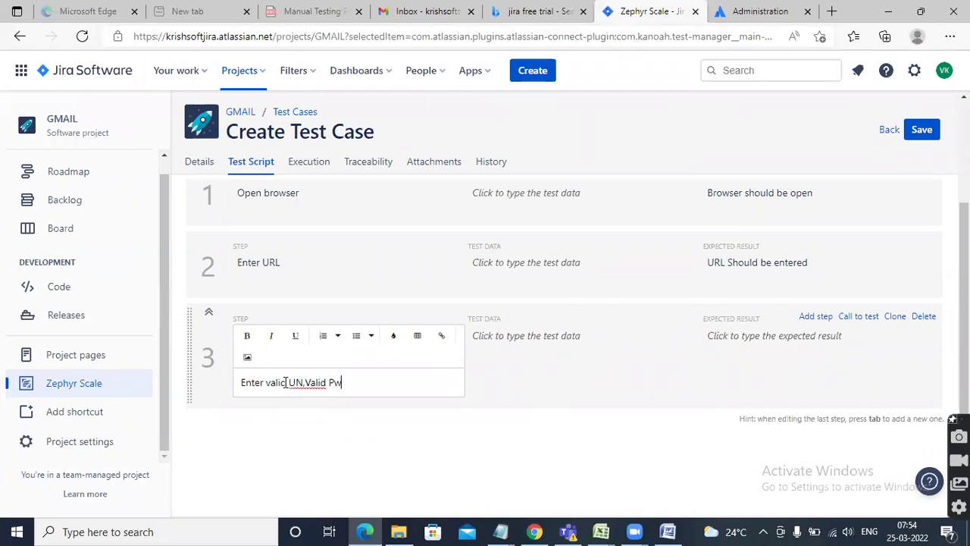
pyautogui.write('d and click on login')
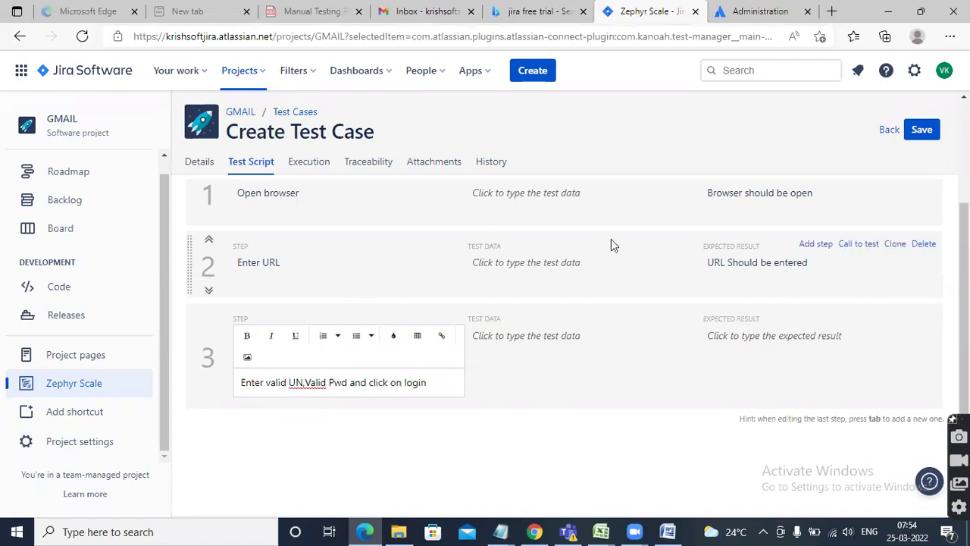
# Set the third step's expected result to "User should be able to login" and save the test case.
pyautogui.click(752, 360)
pyautogui.click(749, 384)
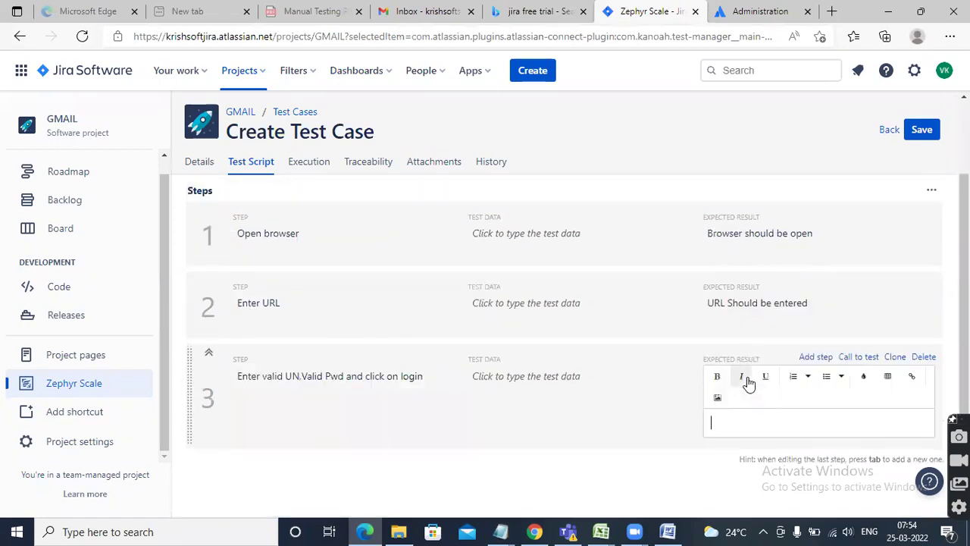
pyautogui.write('User should be able to login')
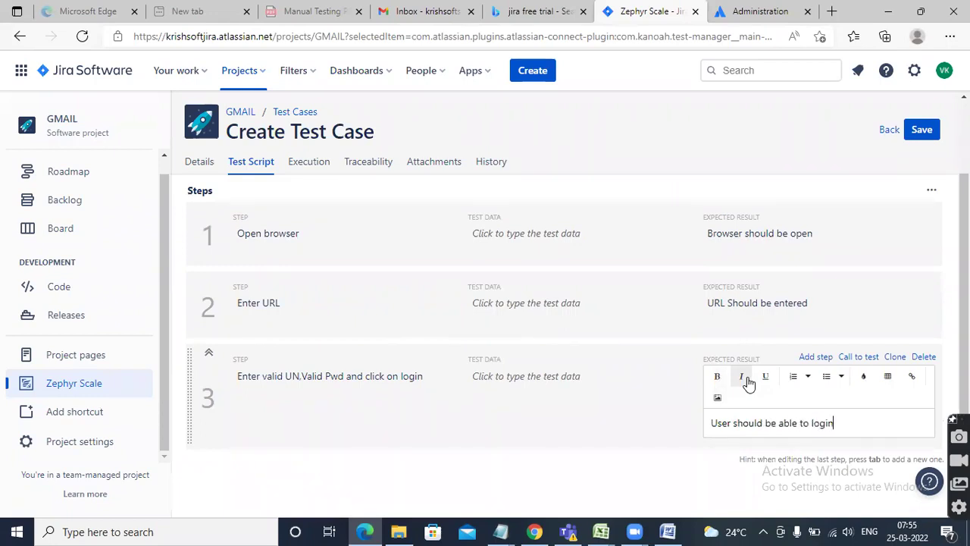
pyautogui.click(644, 455)
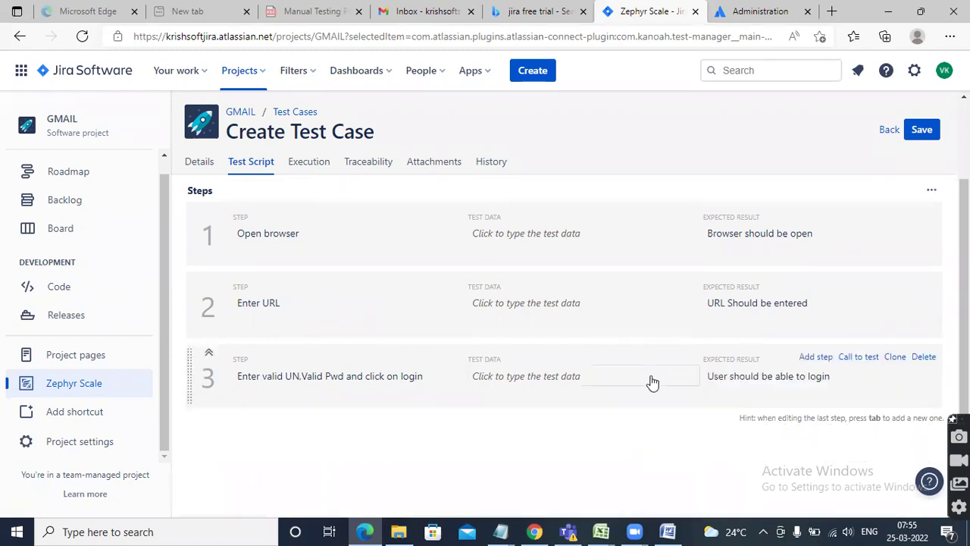
pyautogui.click(921, 130)
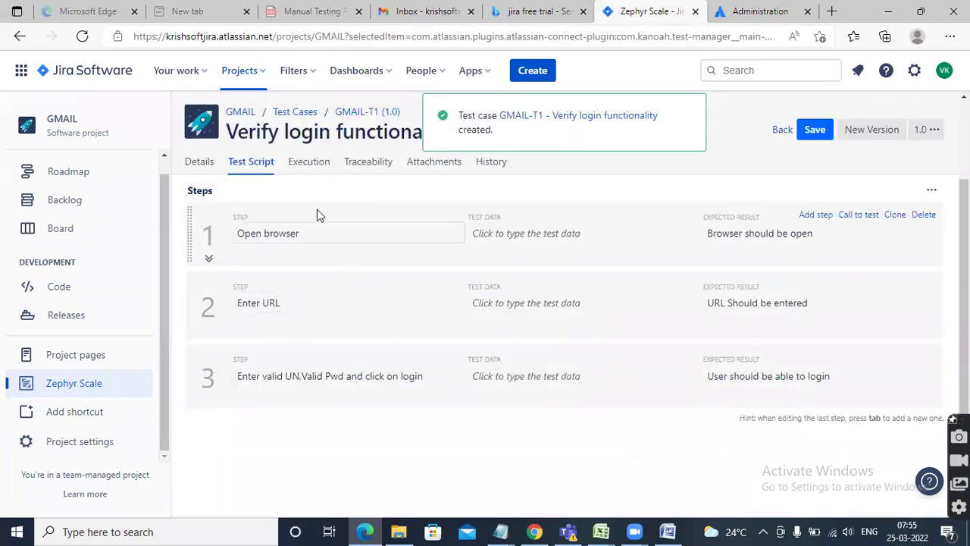
# Search the issues for "login" in the test case's traceability and link the GMAIL-2 story "Verify login functionality" to it.
pyautogui.click(307, 167)
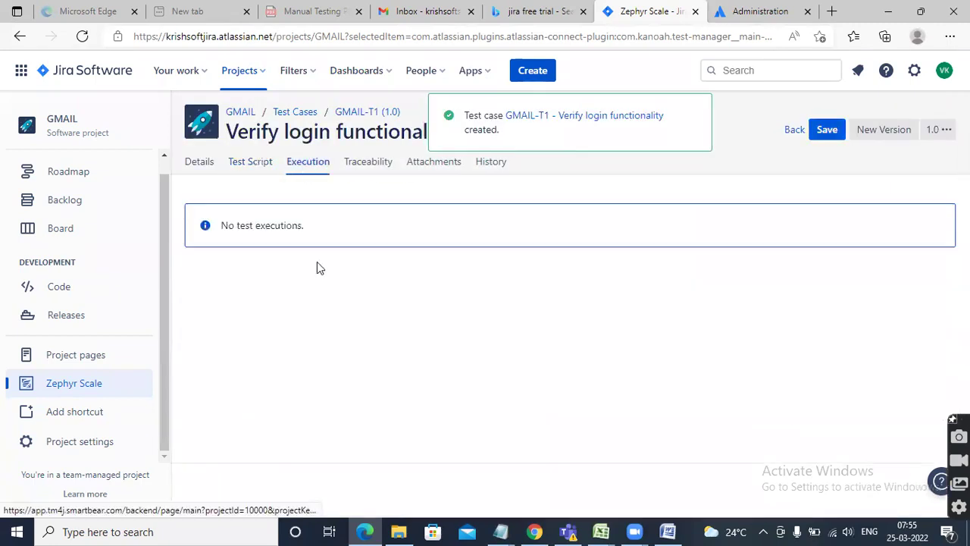
pyautogui.click(368, 167)
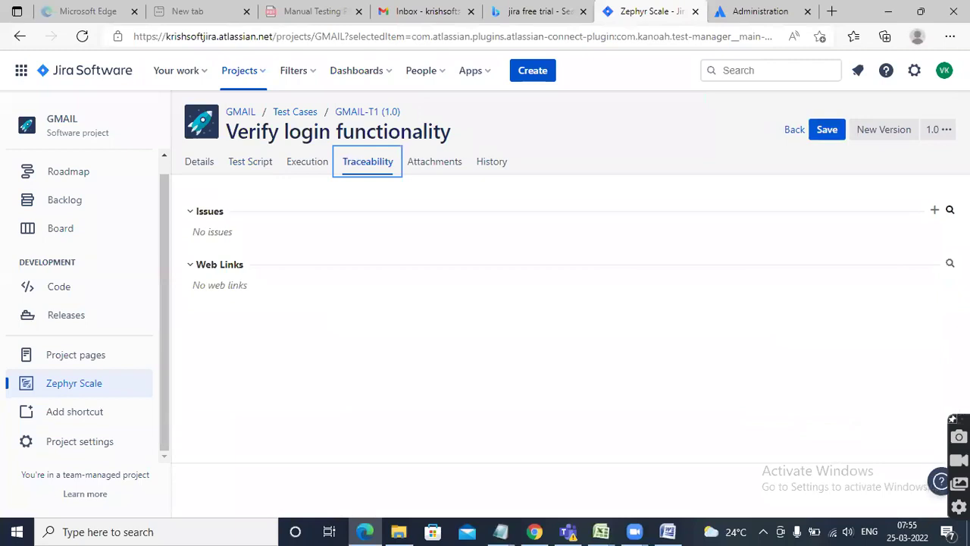
pyautogui.click(950, 210)
pyautogui.write('story')
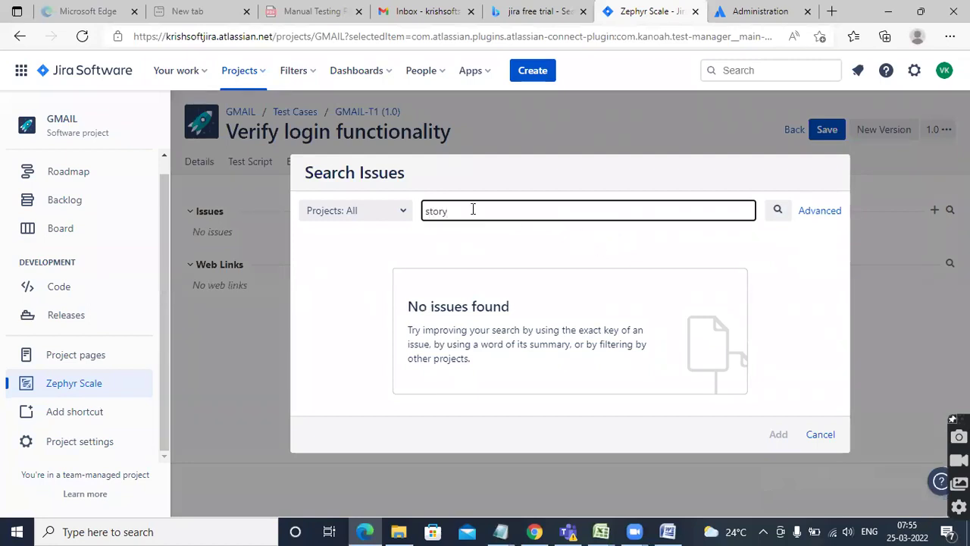
pyautogui.moveTo(454, 212); pyautogui.dragTo(352, 210)
pyautogui.write('login')
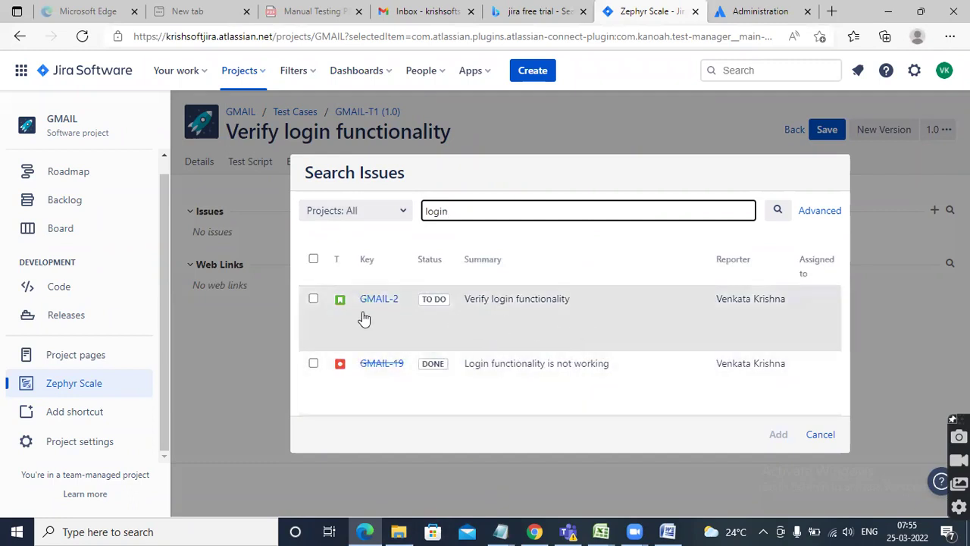
pyautogui.click(313, 301)
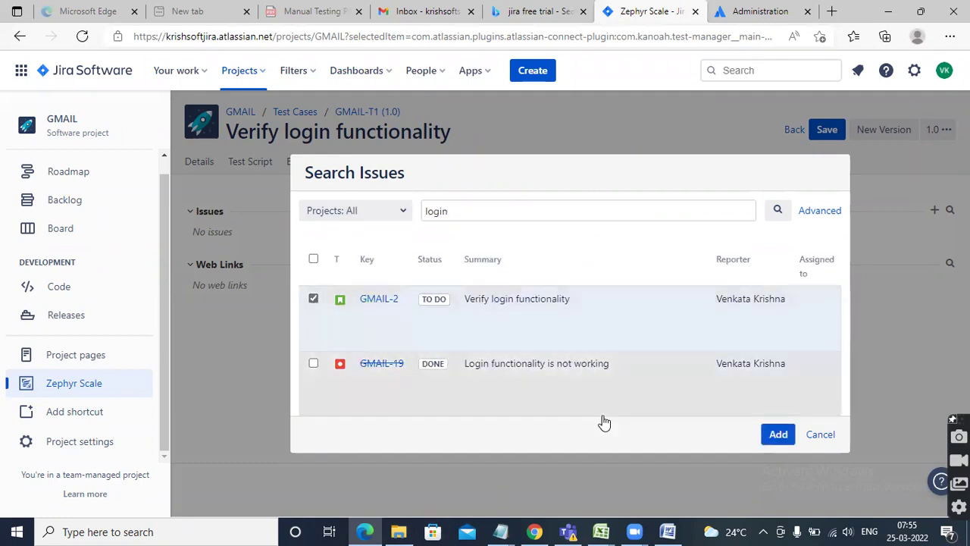
pyautogui.click(778, 435)
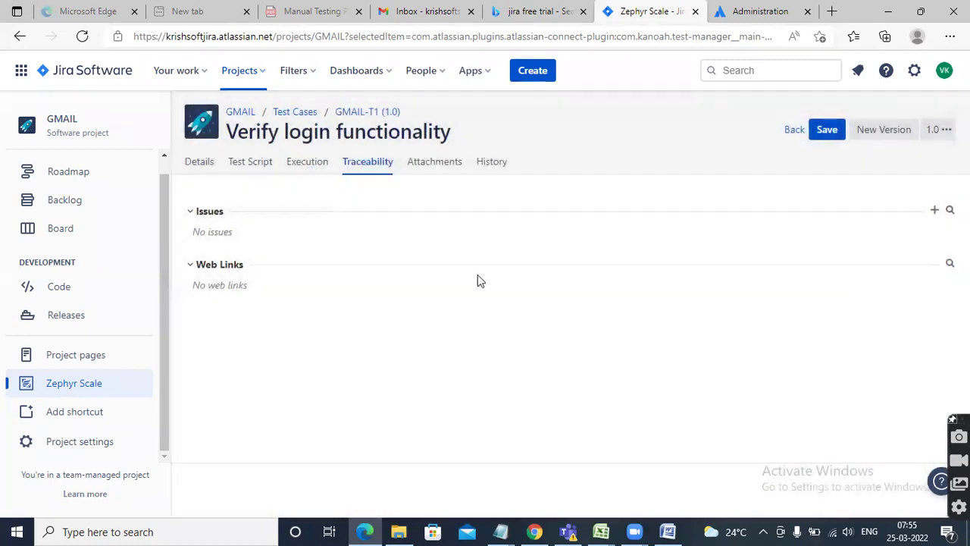
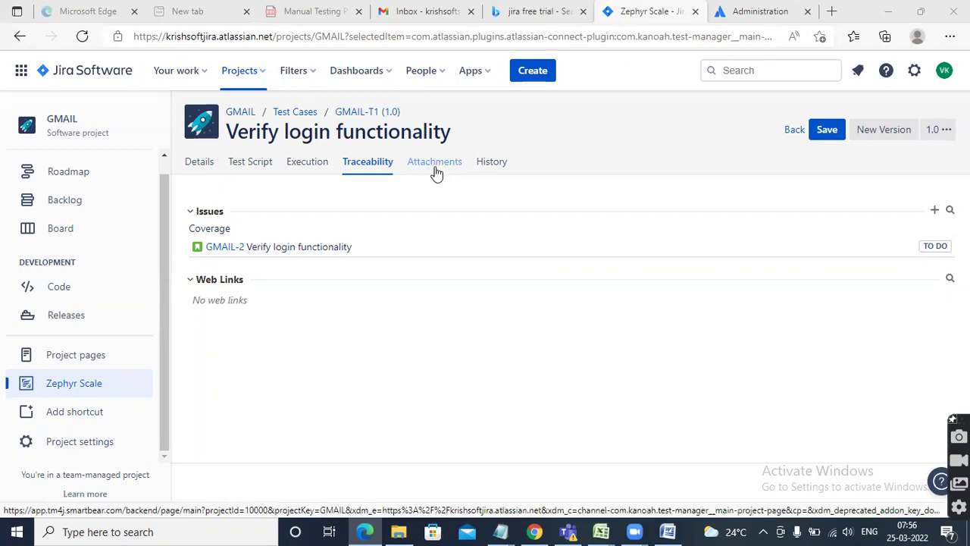
# Review the test case's attachments, history, traceability, execution, test script and details.
pyautogui.click(435, 167)
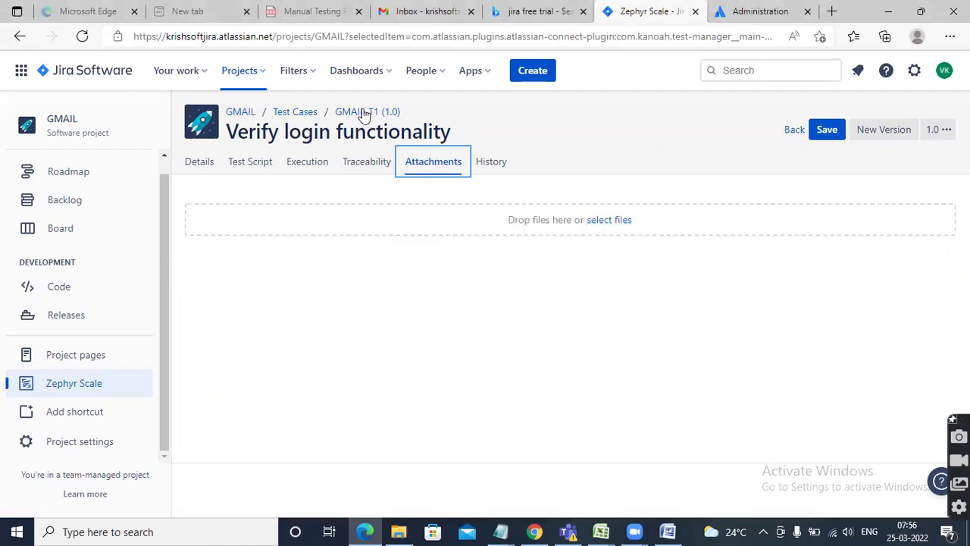
pyautogui.click(496, 164)
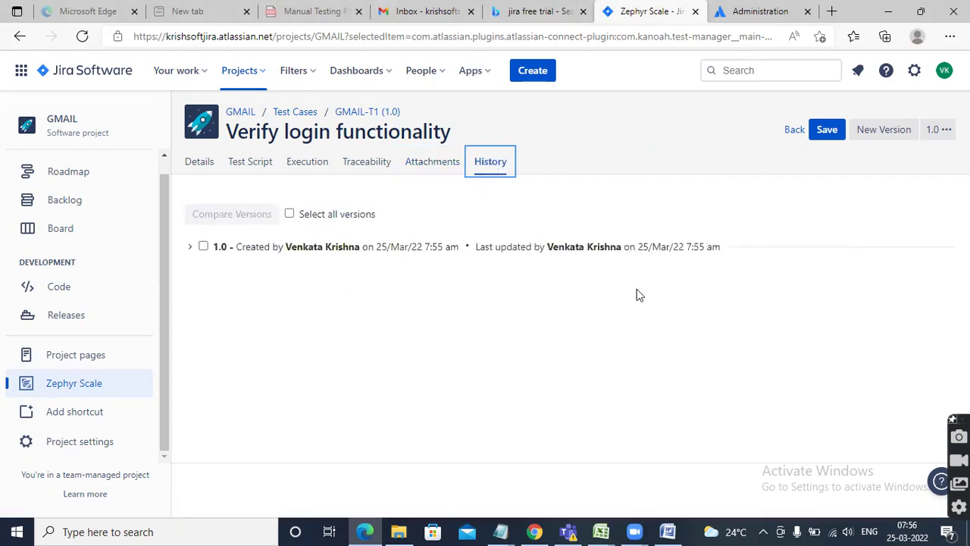
pyautogui.click(409, 164)
pyautogui.click(352, 165)
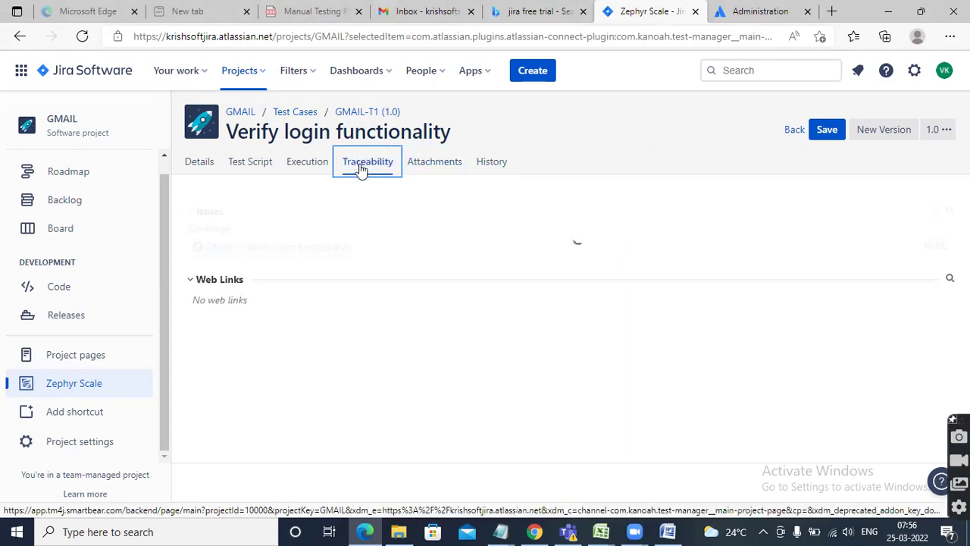
pyautogui.click(297, 165)
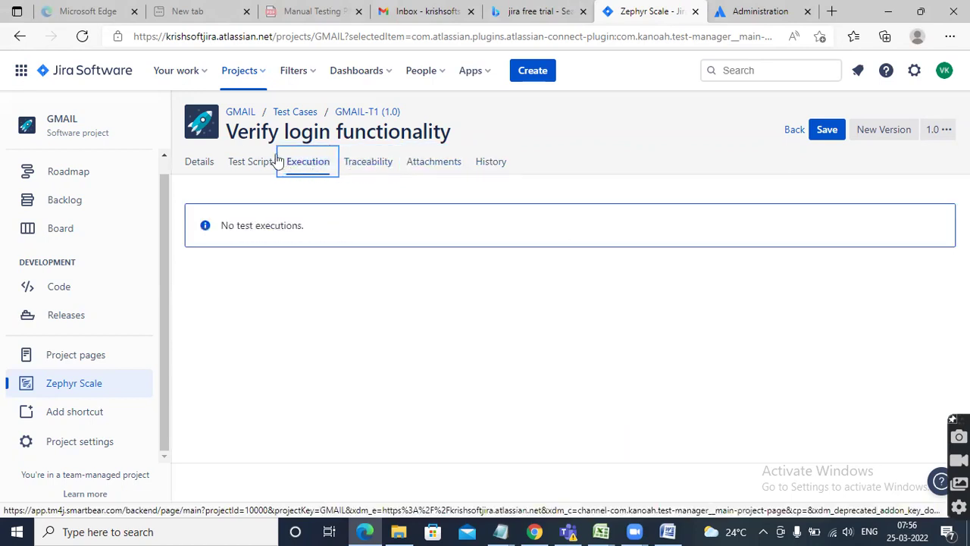
pyautogui.click(237, 163)
pyautogui.click(200, 162)
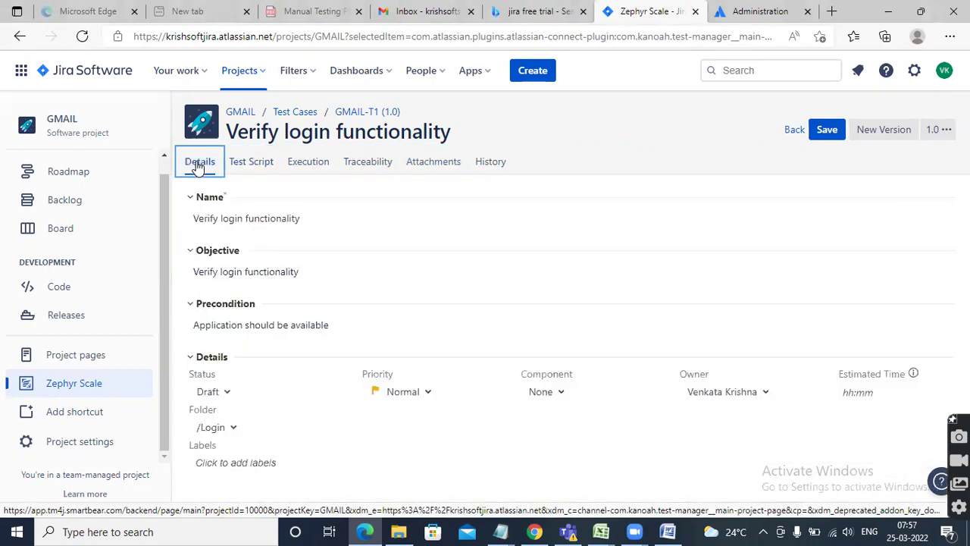
# Switch to the JIRA_Updated notes in Notepad, check the "Create the test cases" item and return to the browser.
pyautogui.click(501, 531)
pyautogui.click(565, 468)
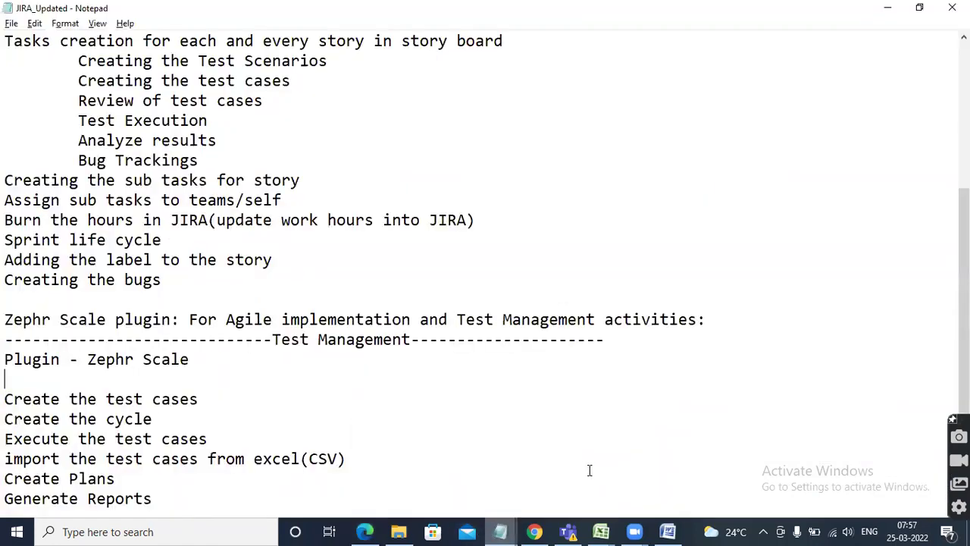
pyautogui.moveTo(210, 400); pyautogui.dragTo(4, 397)
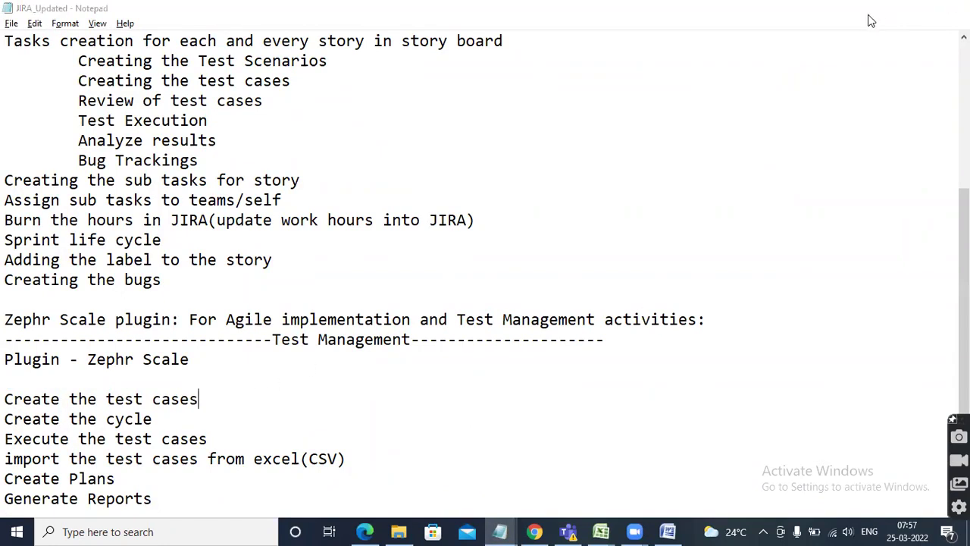
pyautogui.hotkey('alt', 'Tab')
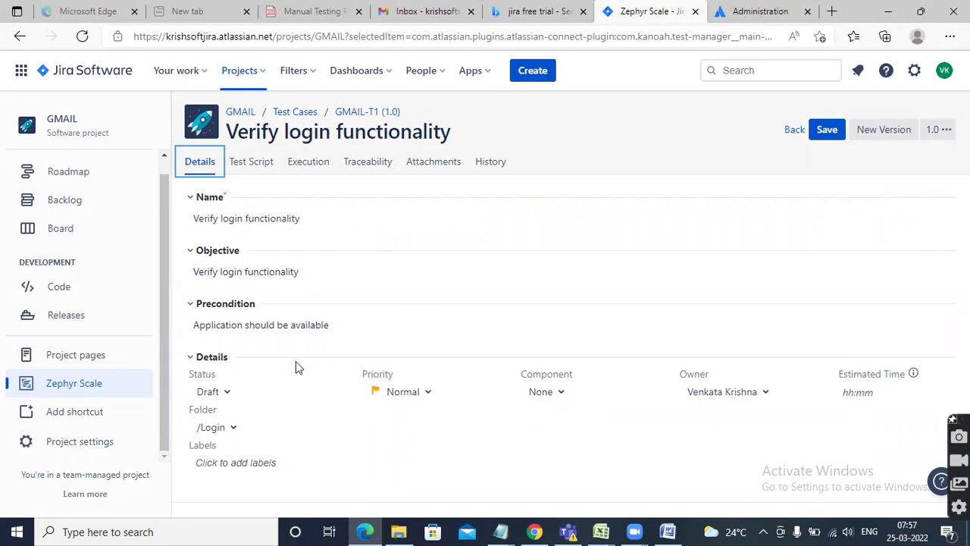
# Return to the GMAIL project's Zephyr Scale test cases, select the Login folder and check the options for creating or importing test cases.
pyautogui.click(238, 113)
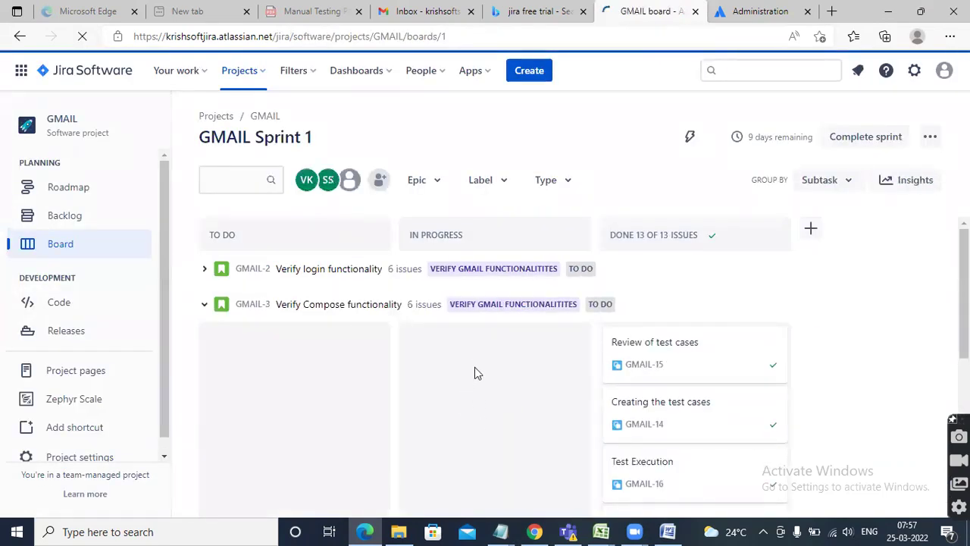
pyautogui.click(79, 398)
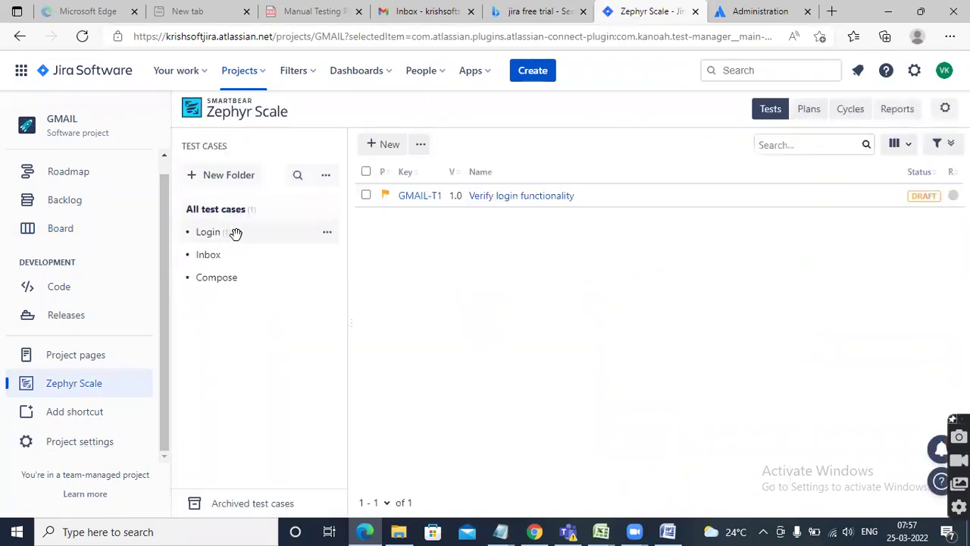
pyautogui.click(219, 231)
pyautogui.click(421, 149)
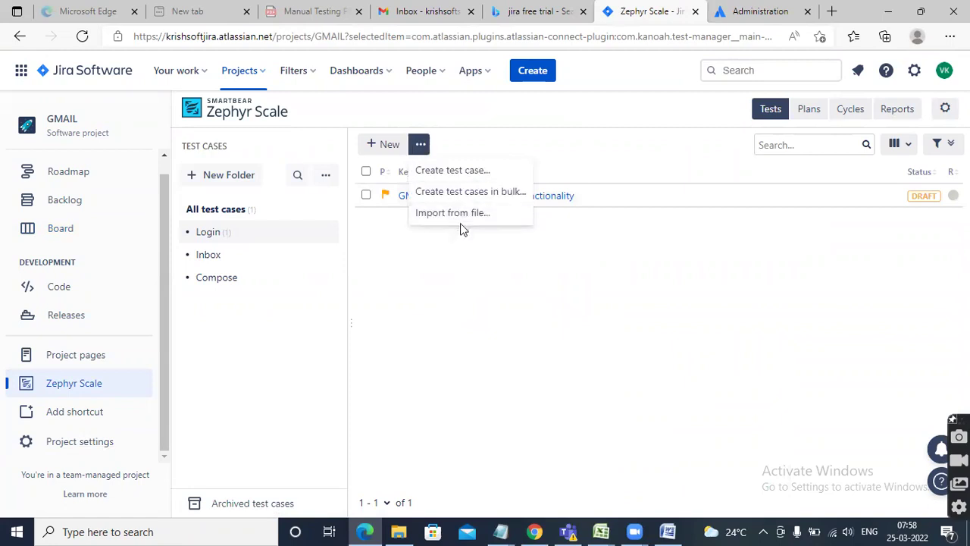
pyautogui.click(459, 306)
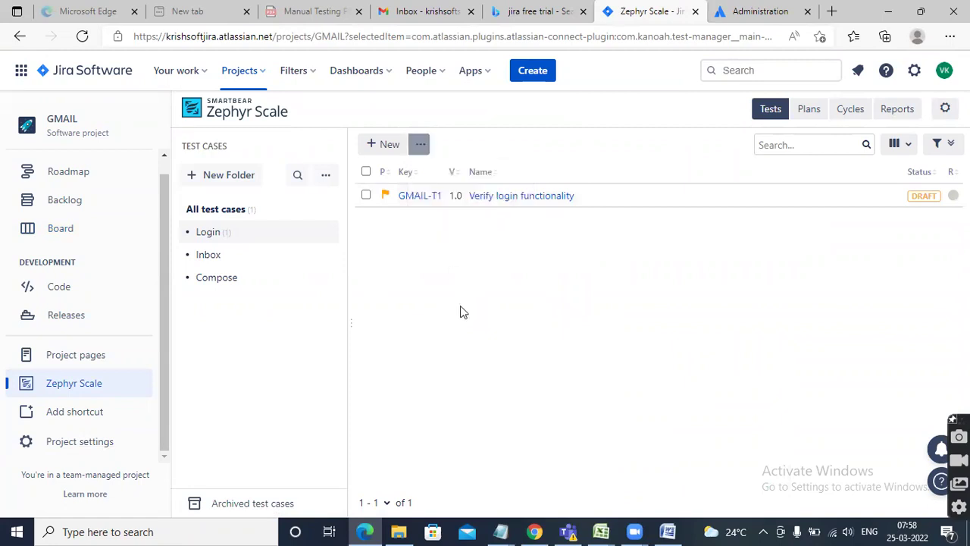
# Switch to the Agile workbook in Excel and examine the test cases on the Test_Cases sheet.
pyautogui.click(600, 530)
pyautogui.click(879, 484)
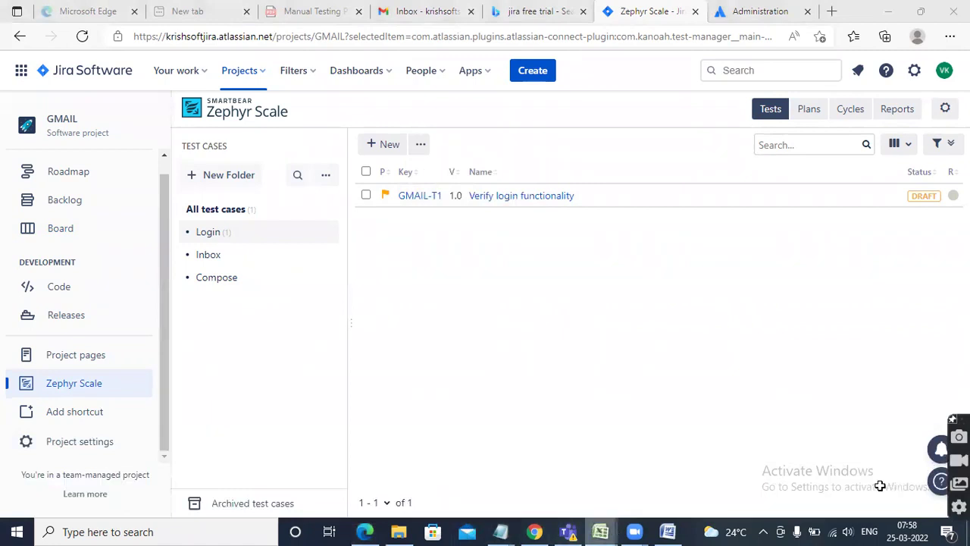
pyautogui.click(228, 497)
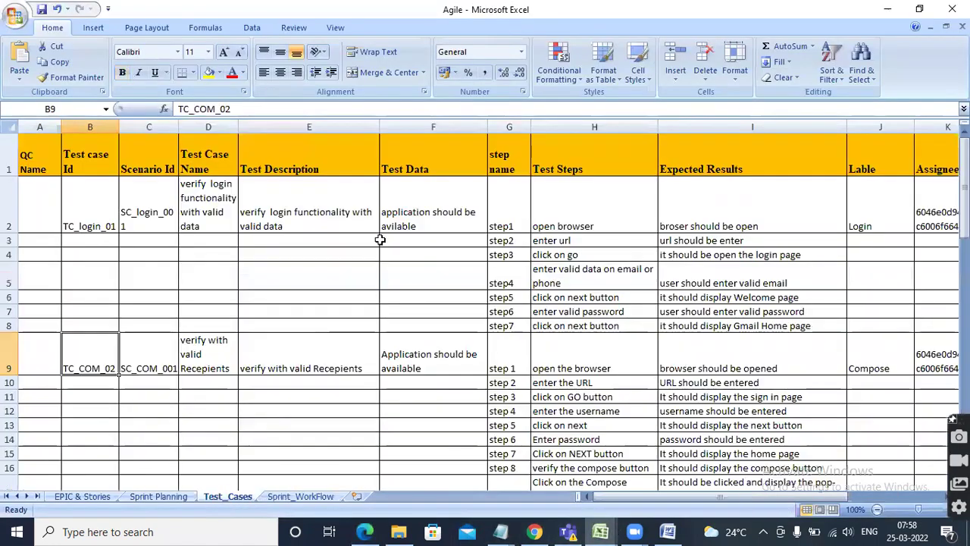
pyautogui.scroll(-10, 400, 295)
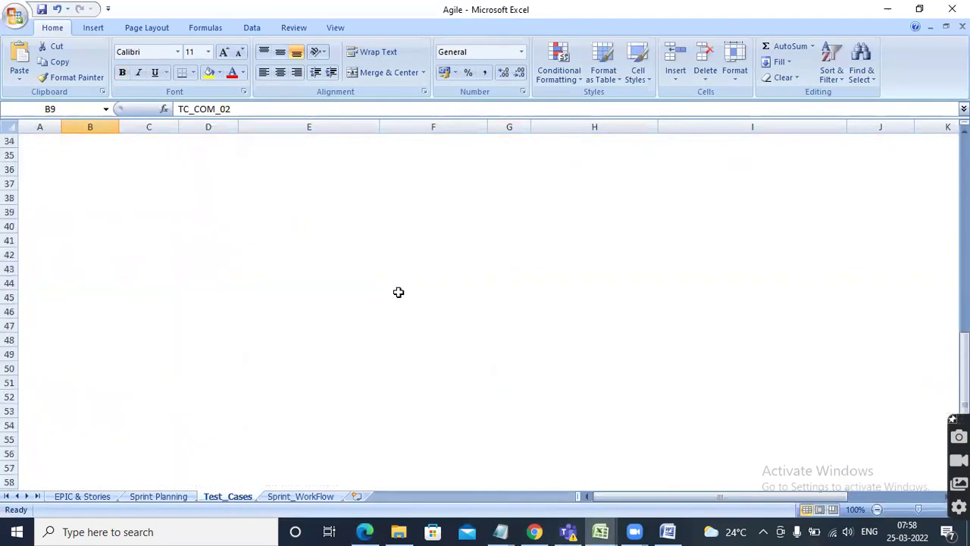
pyautogui.scroll(4, 400, 294)
pyautogui.scroll(6, 367, 285)
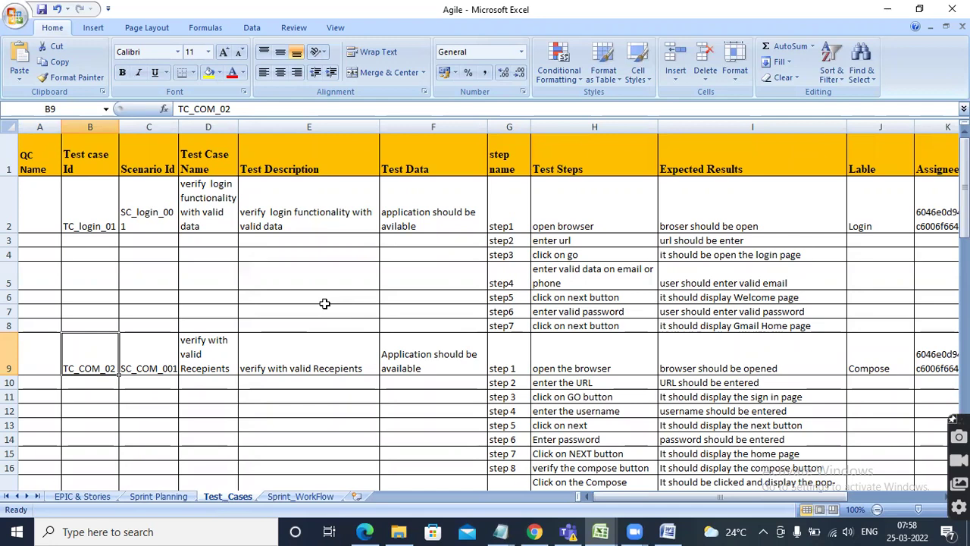
# Check the test management topics in the JIRA_Updated Notepad notes and return to the Agile workbook.
pyautogui.click(500, 531)
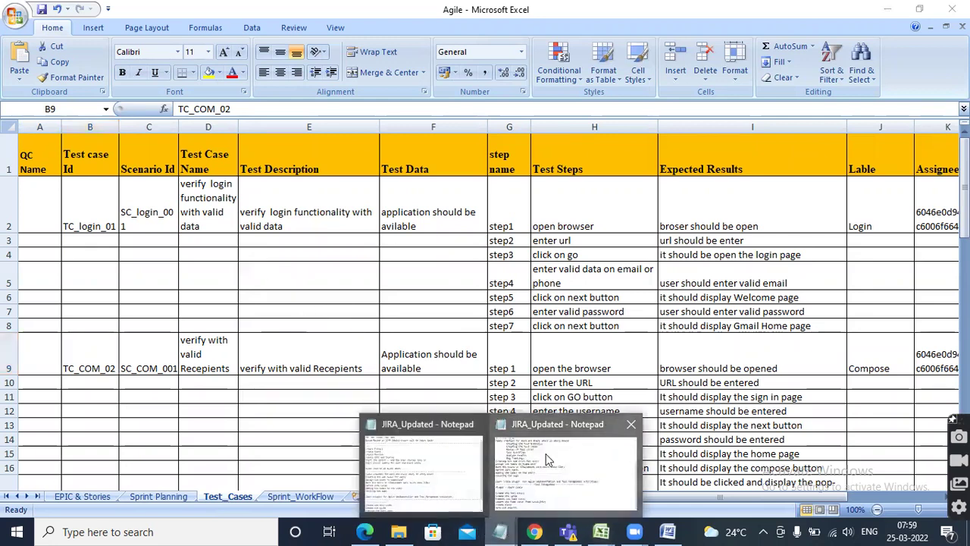
pyautogui.click(547, 457)
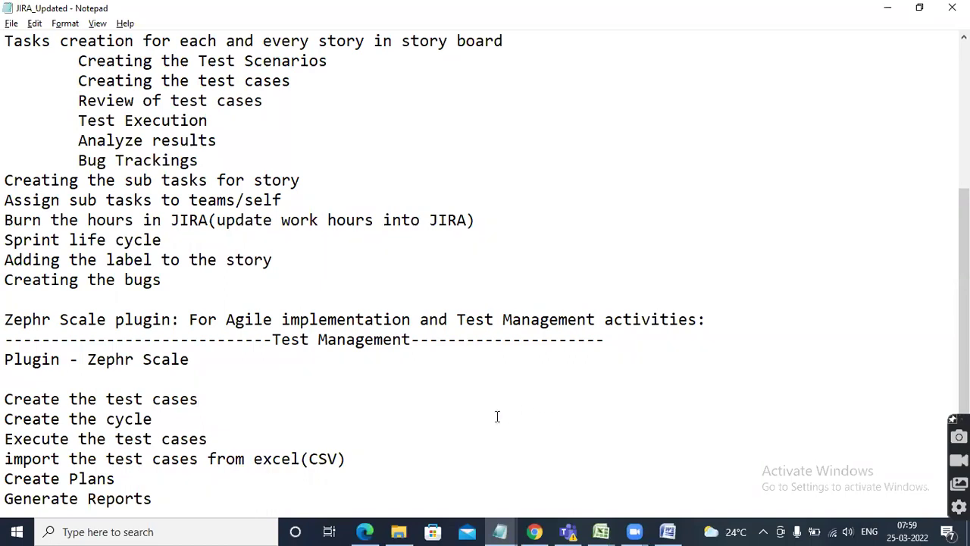
pyautogui.click(887, 10)
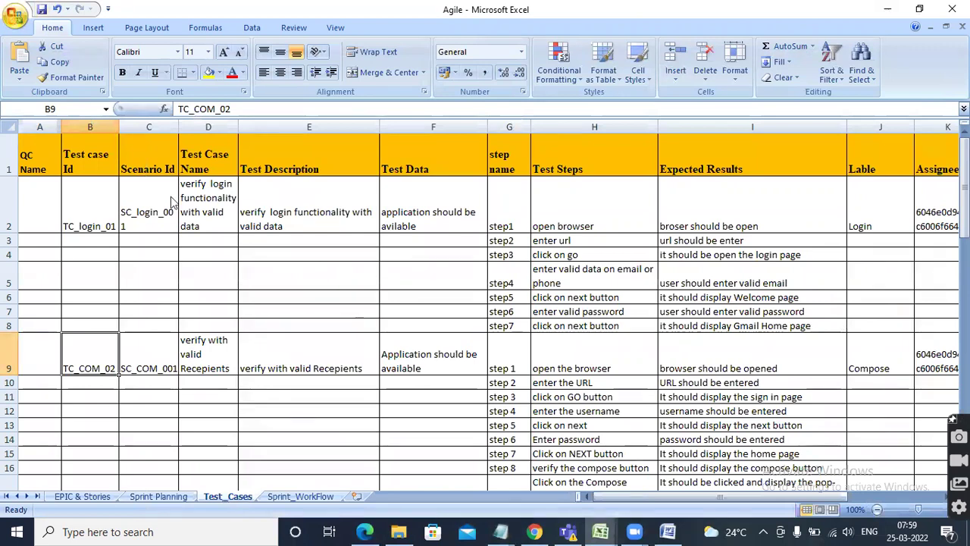
# Start saving the Agile workbook under a separate format, keeping the name Agile and choosing CSV (Comma delimited) as the file type.
pyautogui.click(15, 16)
pyautogui.press('Escape')
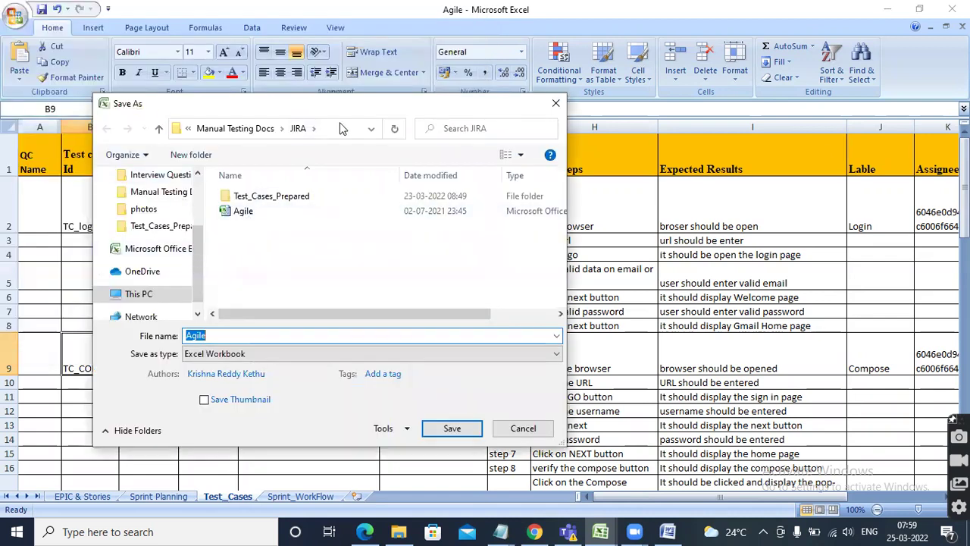
pyautogui.click(340, 128)
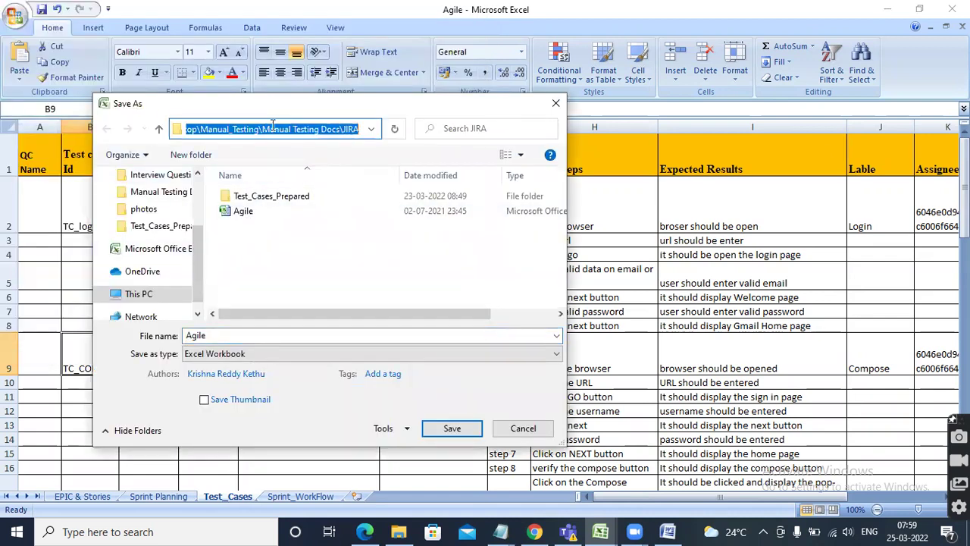
pyautogui.click(276, 335)
pyautogui.click(274, 334)
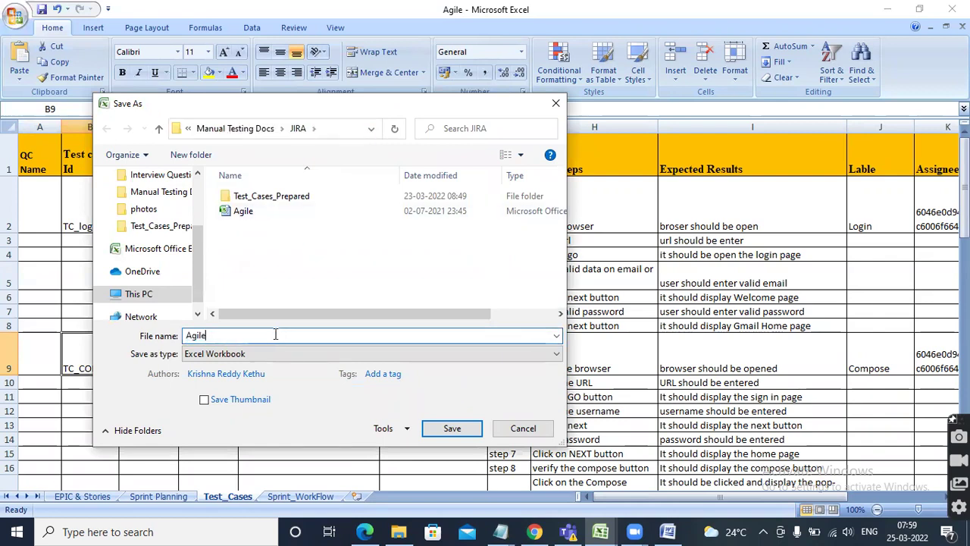
pyautogui.write('.')
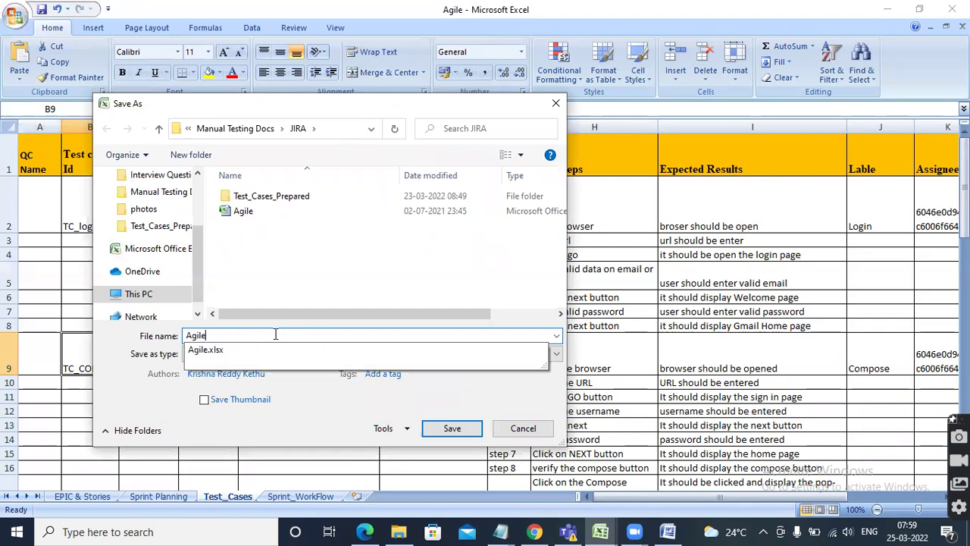
pyautogui.click(307, 349)
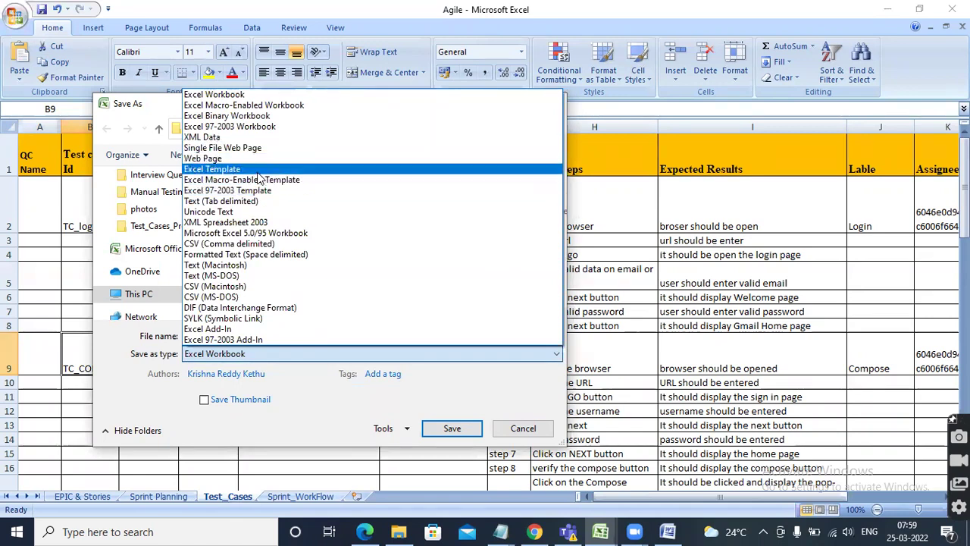
pyautogui.click(253, 244)
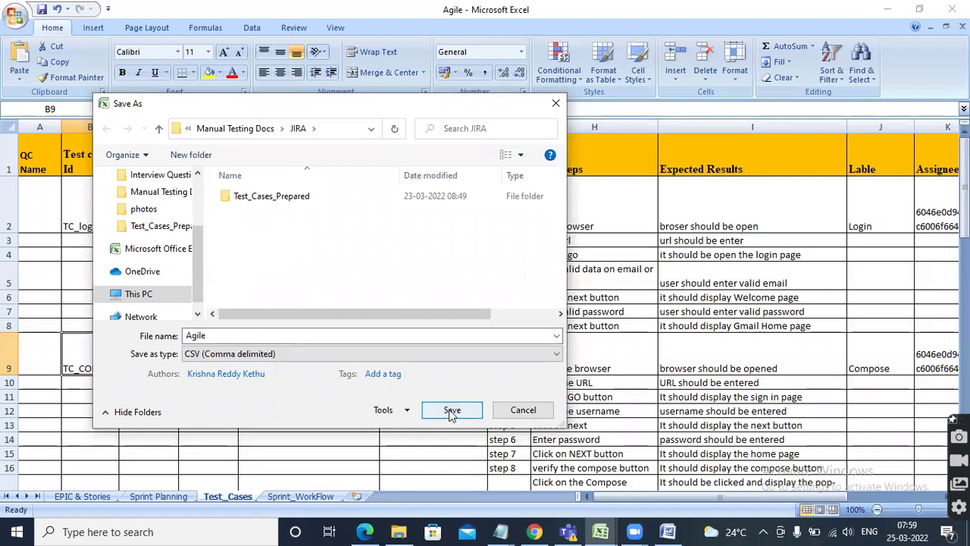
# Check the JIRA folder path, then save only the active sheet there and keep the CSV format.
pyautogui.click(235, 129)
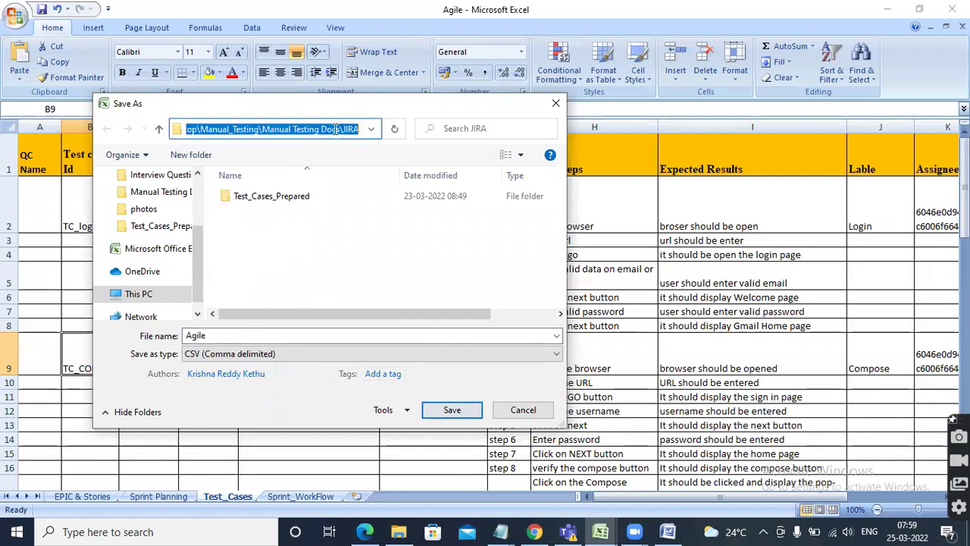
pyautogui.click(228, 130)
pyautogui.moveTo(209, 127); pyautogui.dragTo(147, 124)
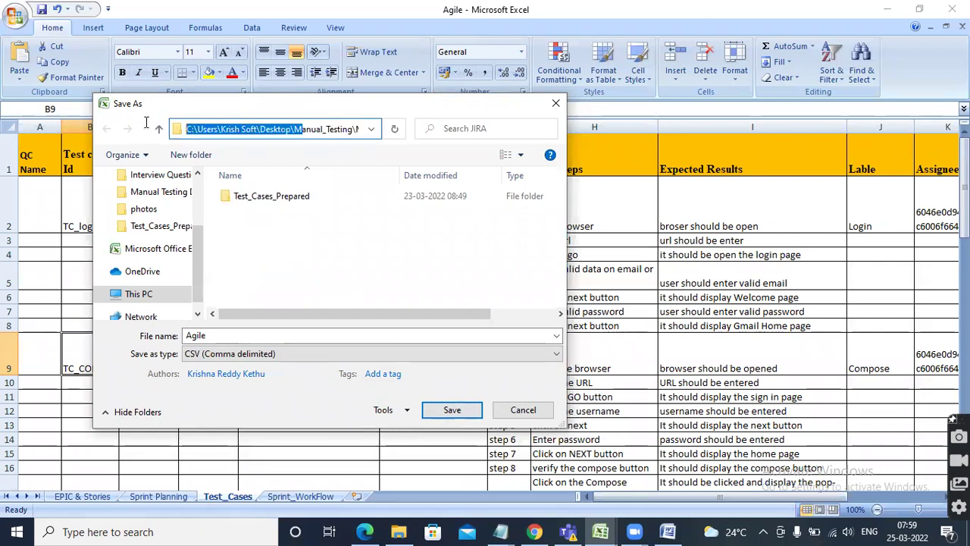
pyautogui.click(451, 410)
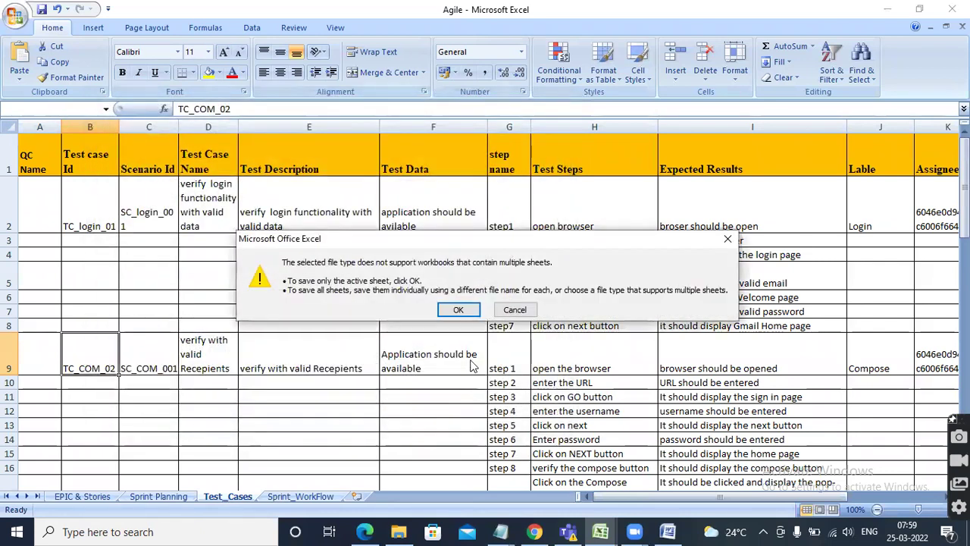
pyautogui.click(458, 311)
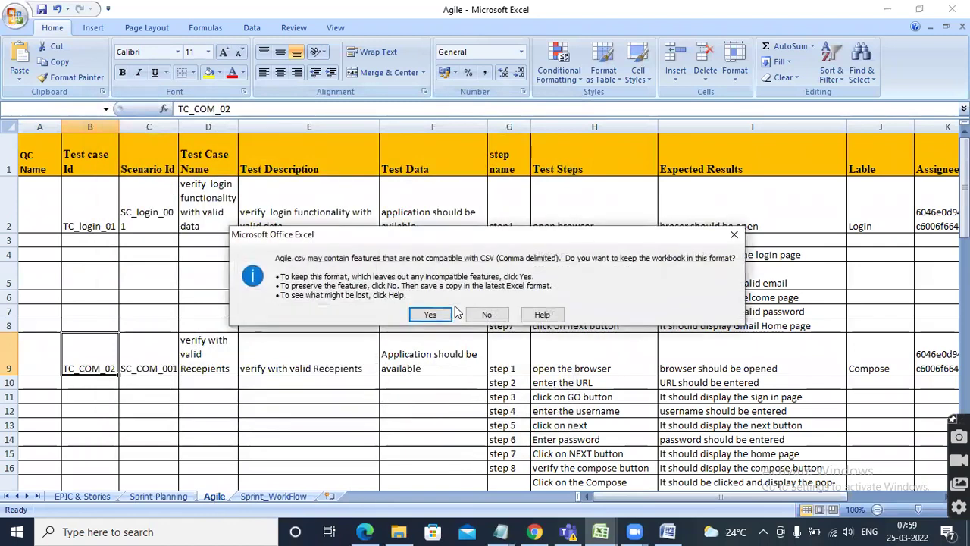
pyautogui.click(429, 316)
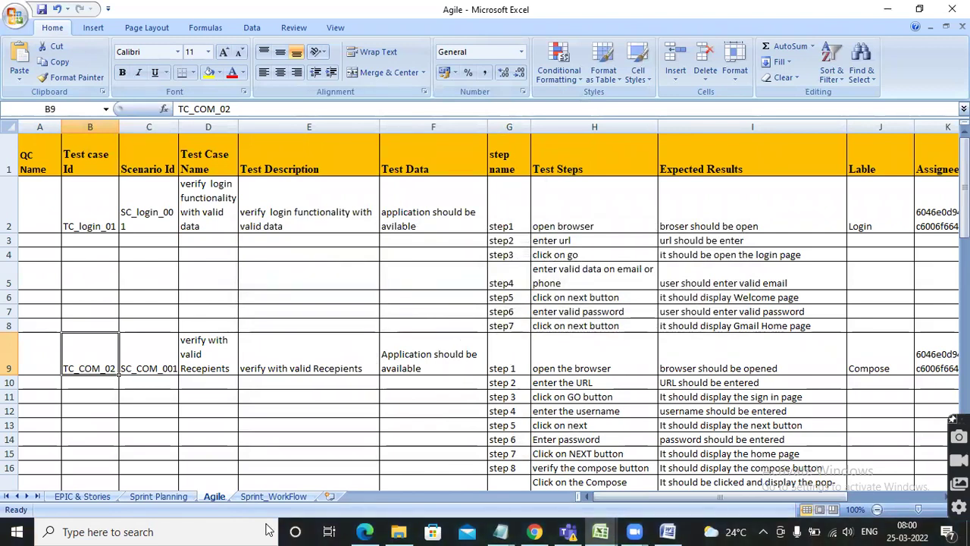
# Return to the GMAIL project's Zephyr Scale test cases in the browser and check the data source options for importing from a file.
pyautogui.click(360, 530)
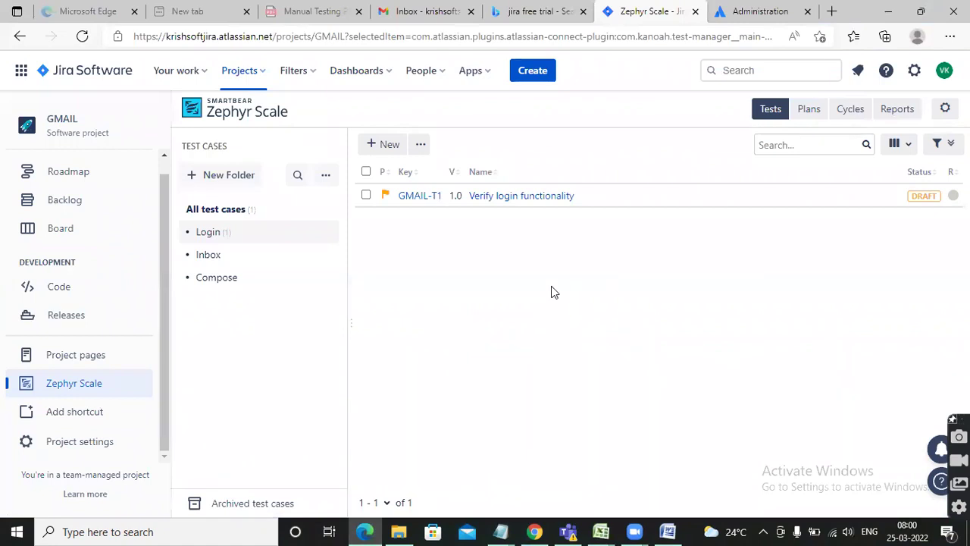
pyautogui.click(421, 145)
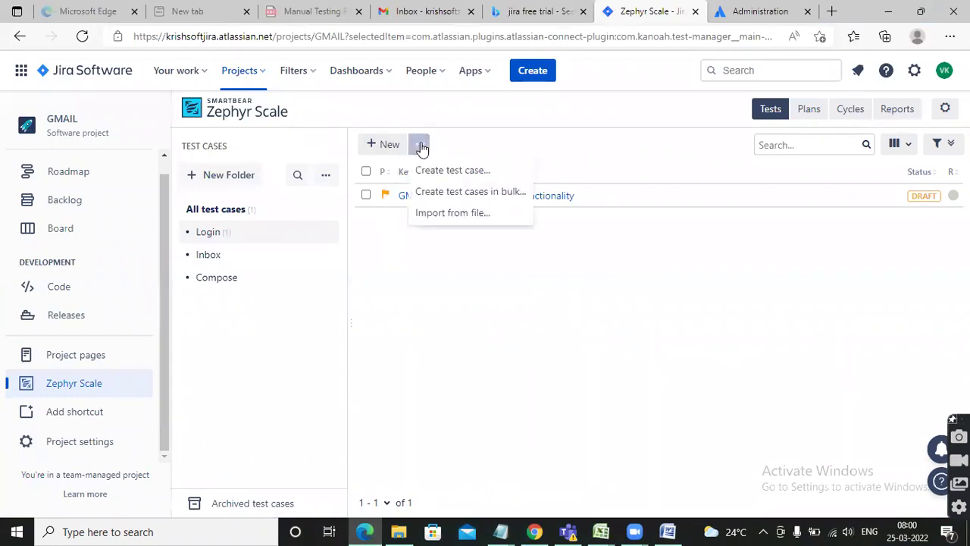
pyautogui.click(447, 215)
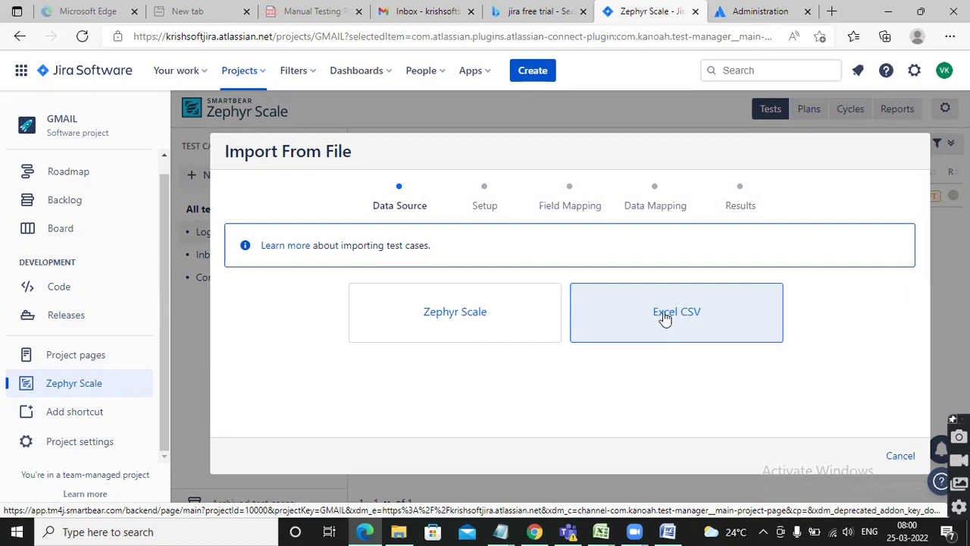
# Switch to the Agile workbook in Excel and examine the header columns from Test case Id onward and the first test case's Assignee ID.
pyautogui.click(603, 529)
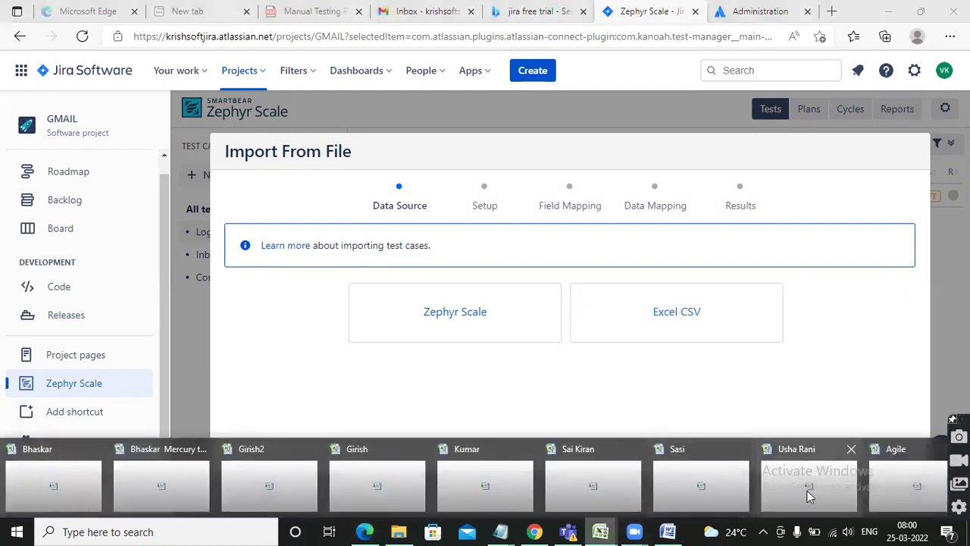
pyautogui.click(912, 480)
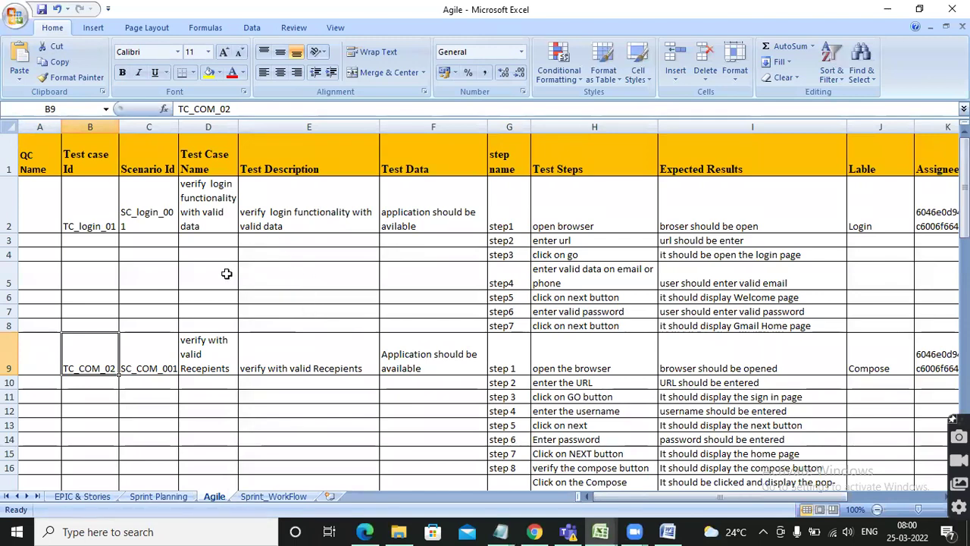
pyautogui.moveTo(86, 167); pyautogui.dragTo(774, 159)
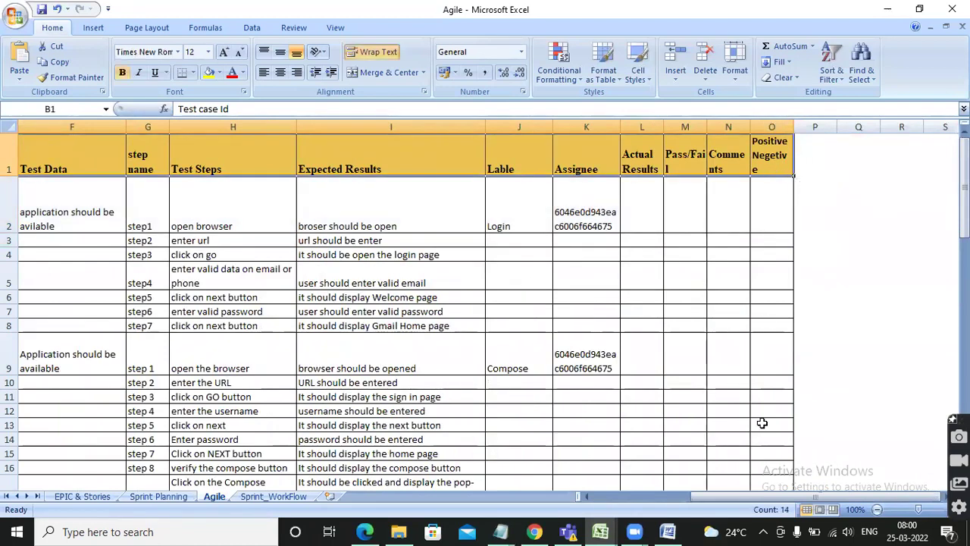
pyautogui.moveTo(736, 496); pyautogui.dragTo(598, 498)
pyautogui.moveTo(89, 168); pyautogui.dragTo(901, 152)
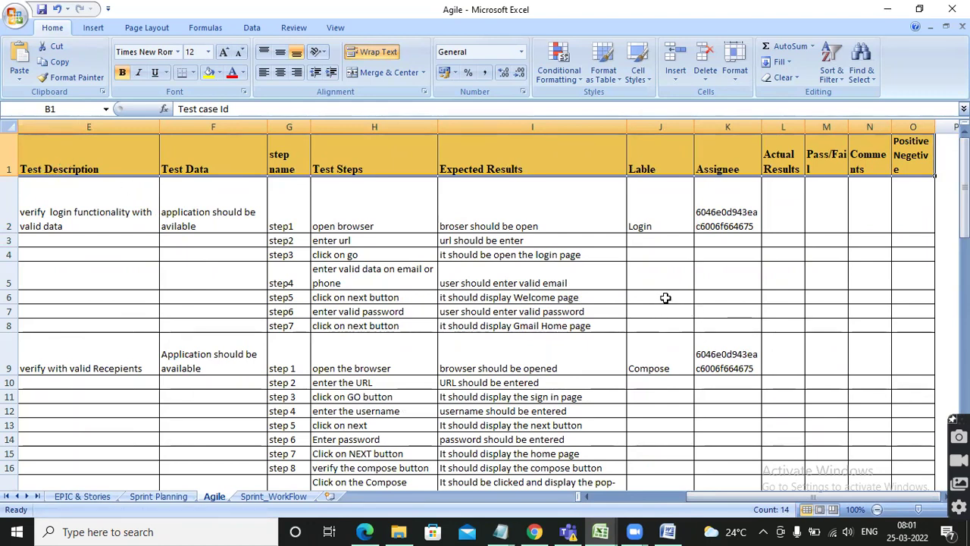
pyautogui.click(720, 167)
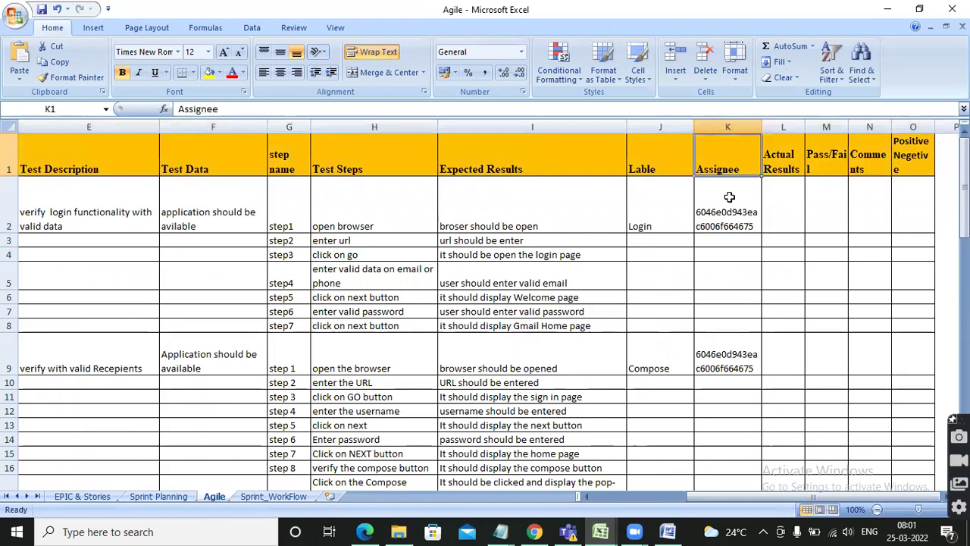
pyautogui.click(727, 216)
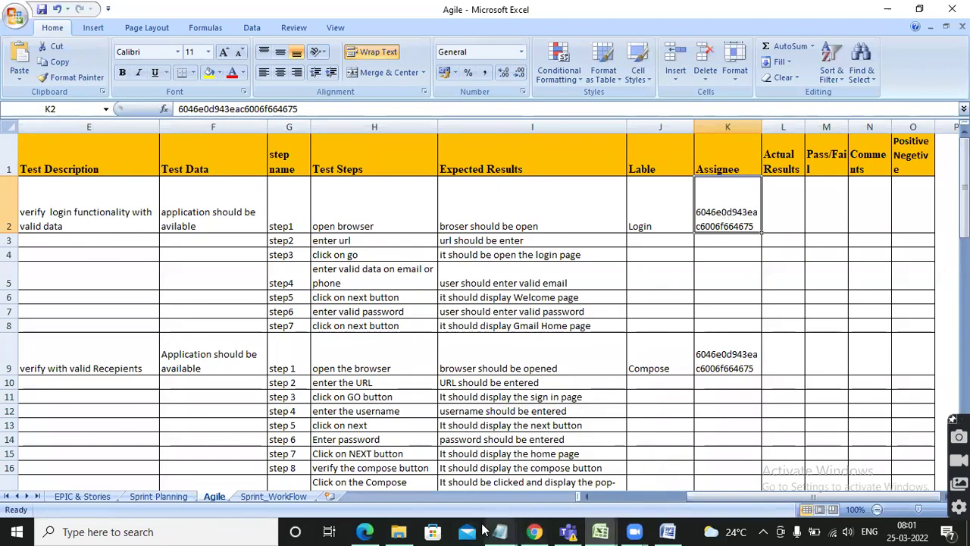
# Return to the browser, cancel the test case import and open Jira's people and teams search page.
pyautogui.click(366, 529)
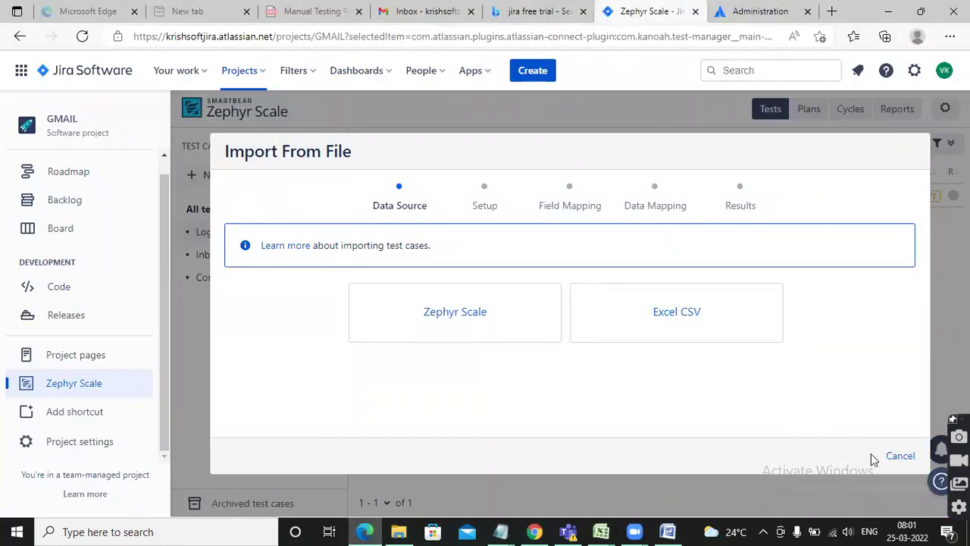
pyautogui.click(898, 457)
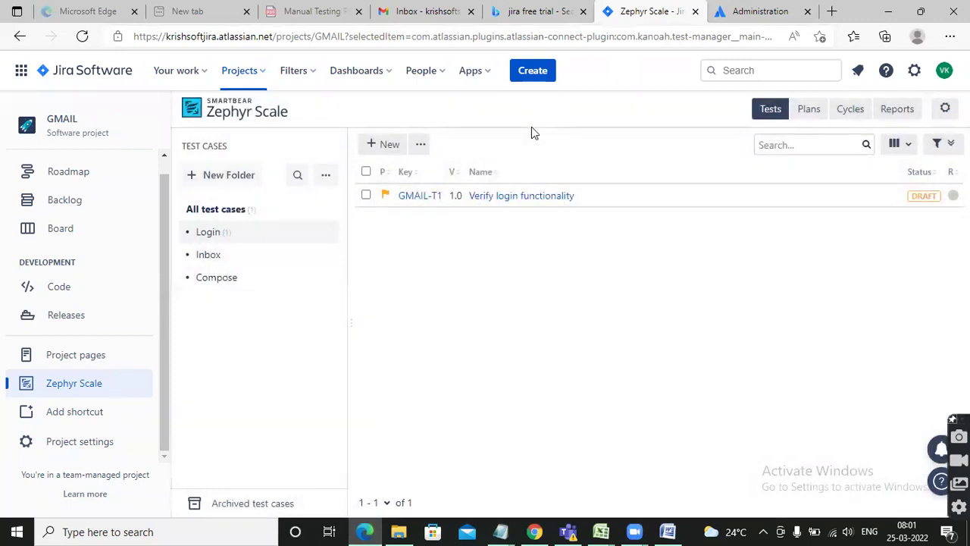
pyautogui.click(435, 76)
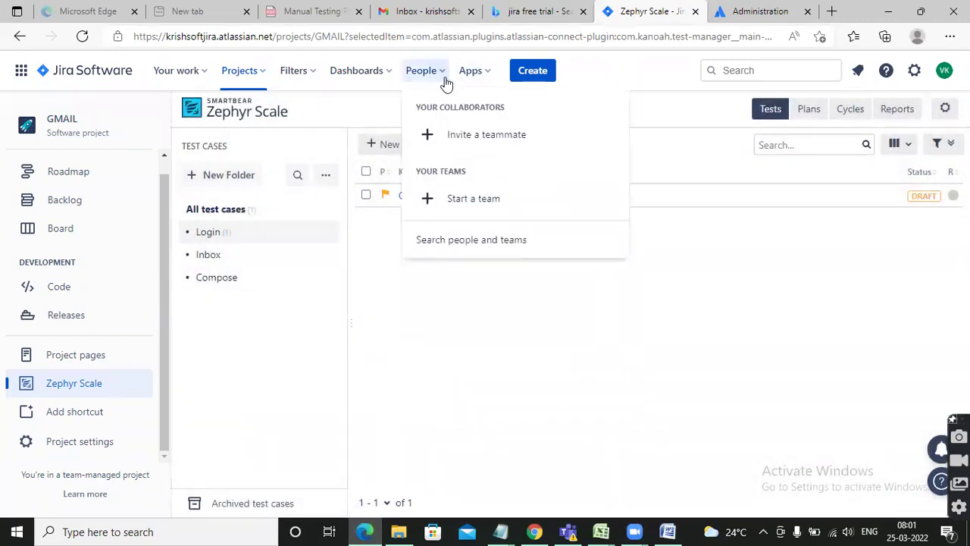
pyautogui.click(479, 241)
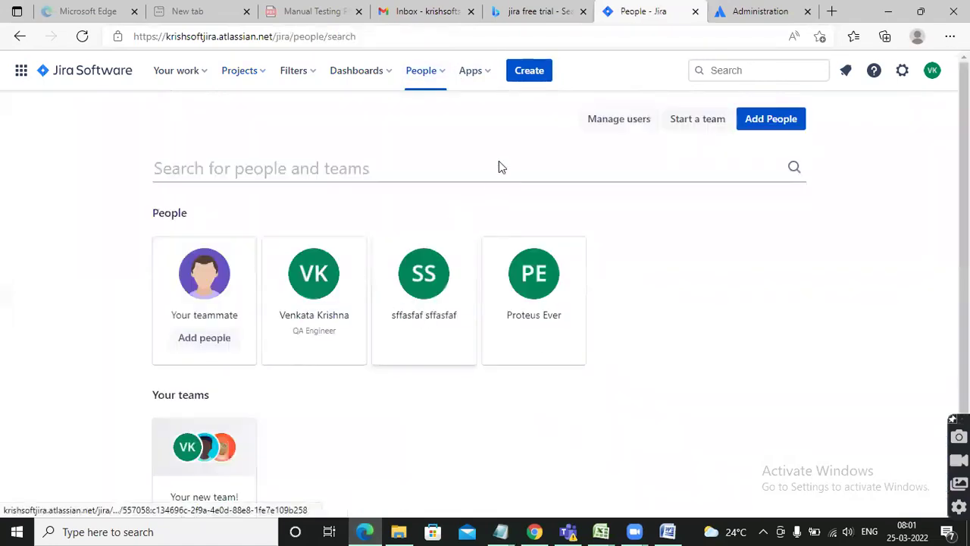
# Open user management in Atlassian Admin and view the organization admin's profile from the user list.
pyautogui.click(607, 119)
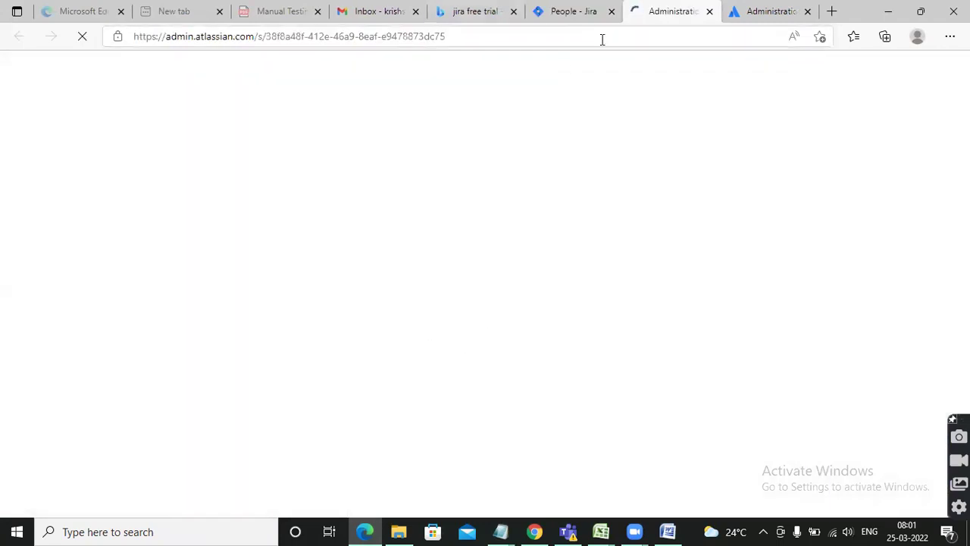
pyautogui.click(594, 11)
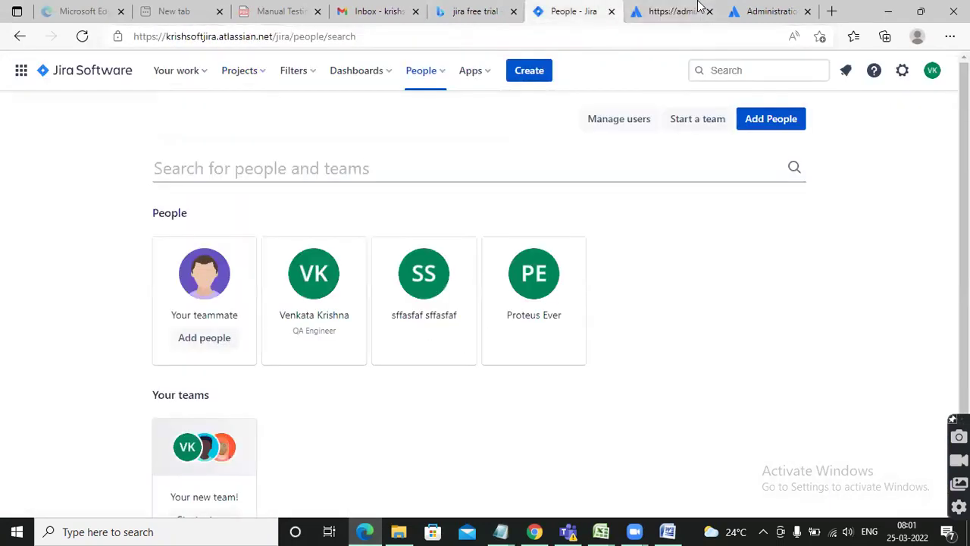
pyautogui.click(699, 8)
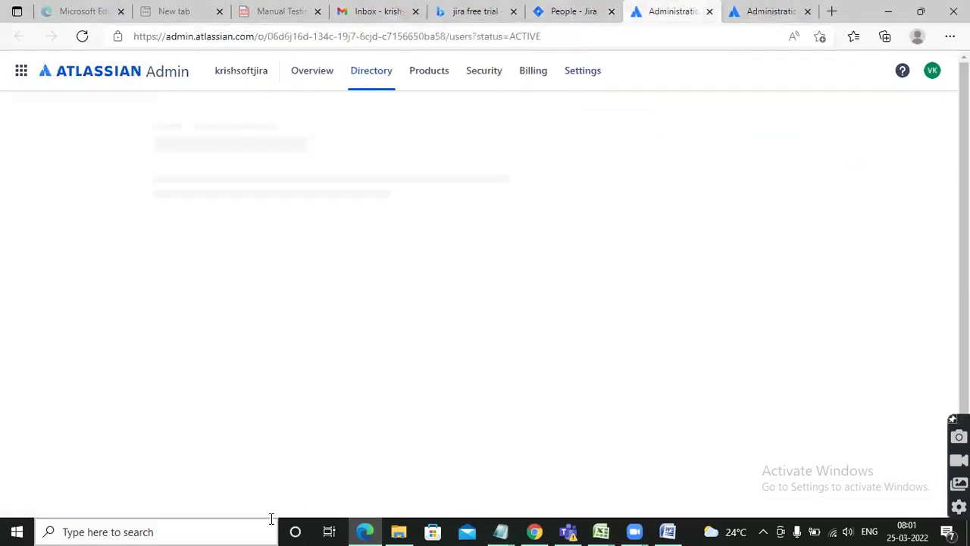
pyautogui.scroll(-3, 468, 374)
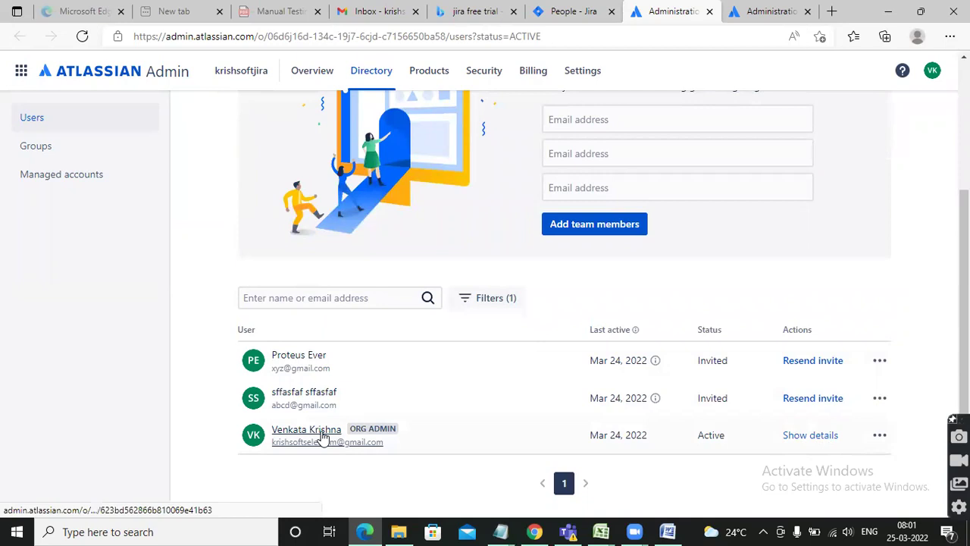
pyautogui.click(322, 436)
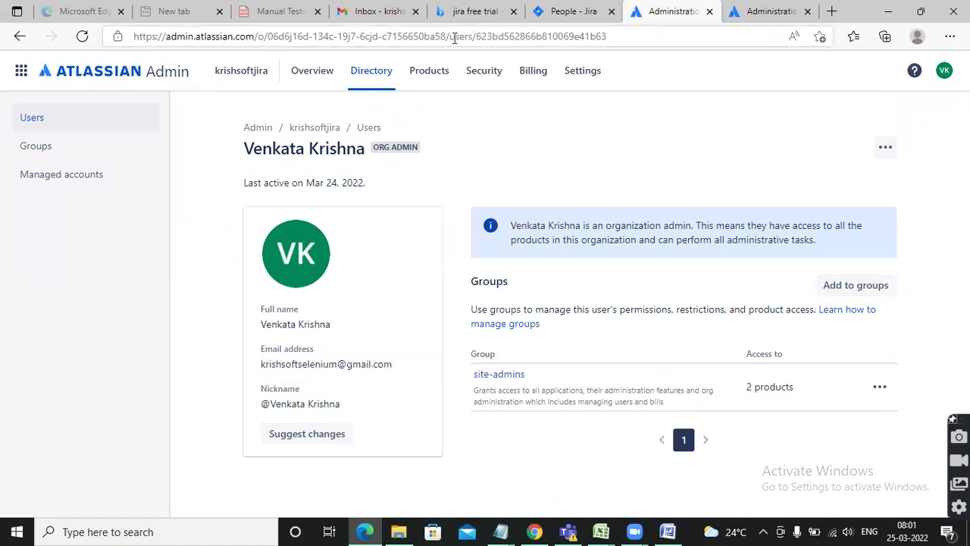
# Locate the organization admin's user ID by highlighting it at the end of the profile page's URL.
pyautogui.moveTo(474, 35)
pyautogui.mouseDown()
pyautogui.moveTo(626, 48)
pyautogui.moveTo(478, 29)
pyautogui.mouseUp()
pyautogui.click(622, 35)
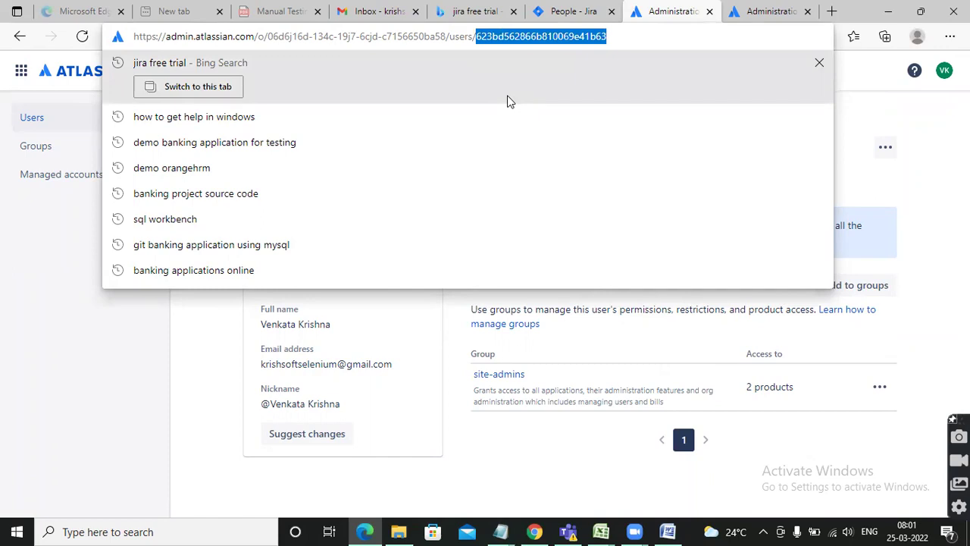
pyautogui.click(543, 485)
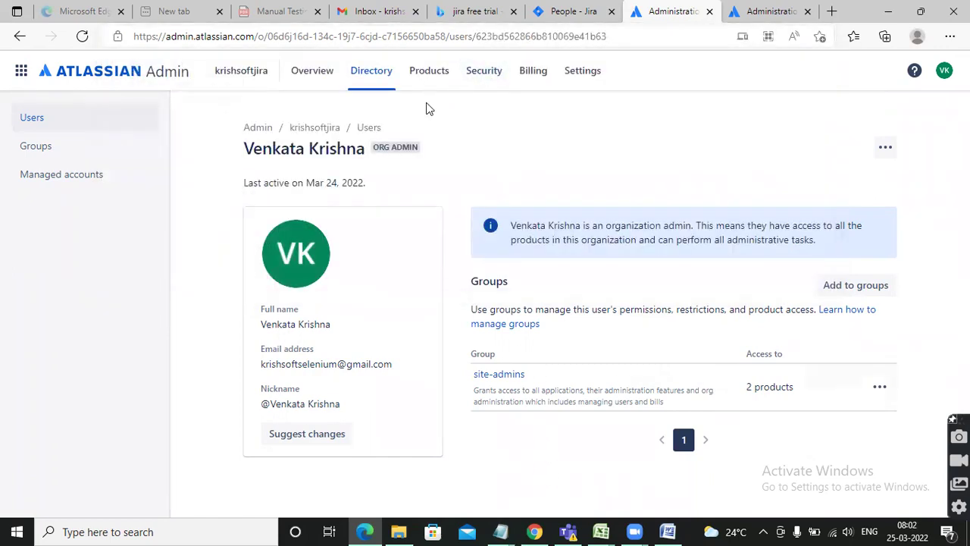
# Reopen user management from the Jira People page and close the two older Administration pages.
pyautogui.click(613, 21)
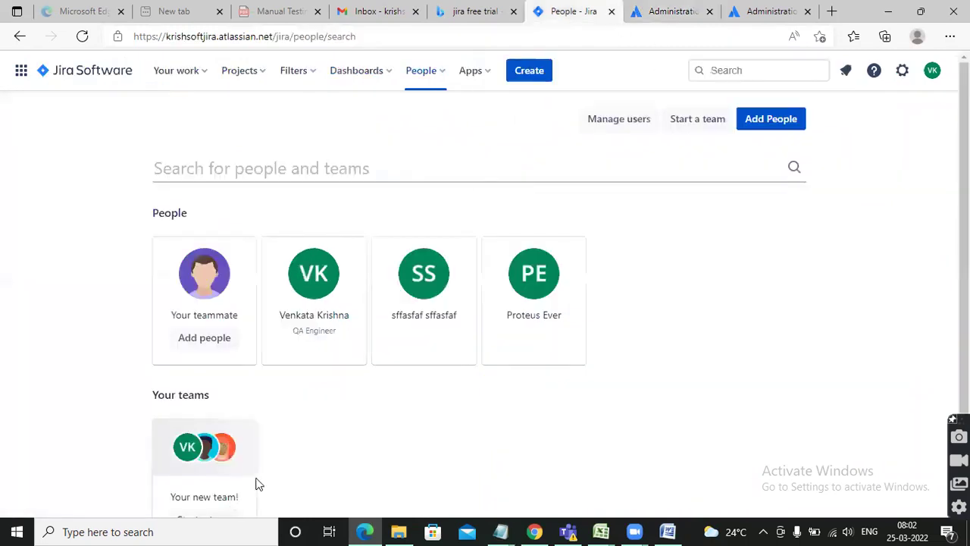
pyautogui.click(621, 121)
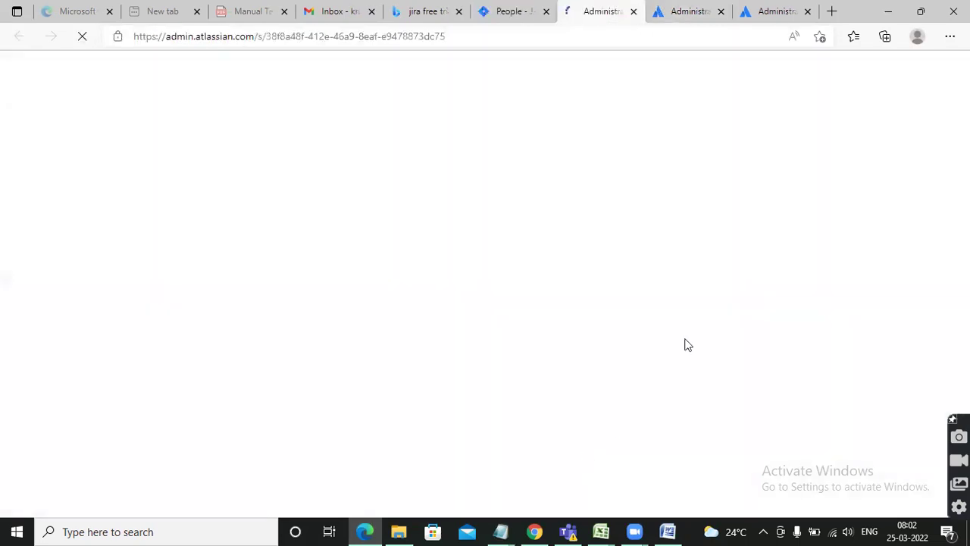
pyautogui.click(806, 11)
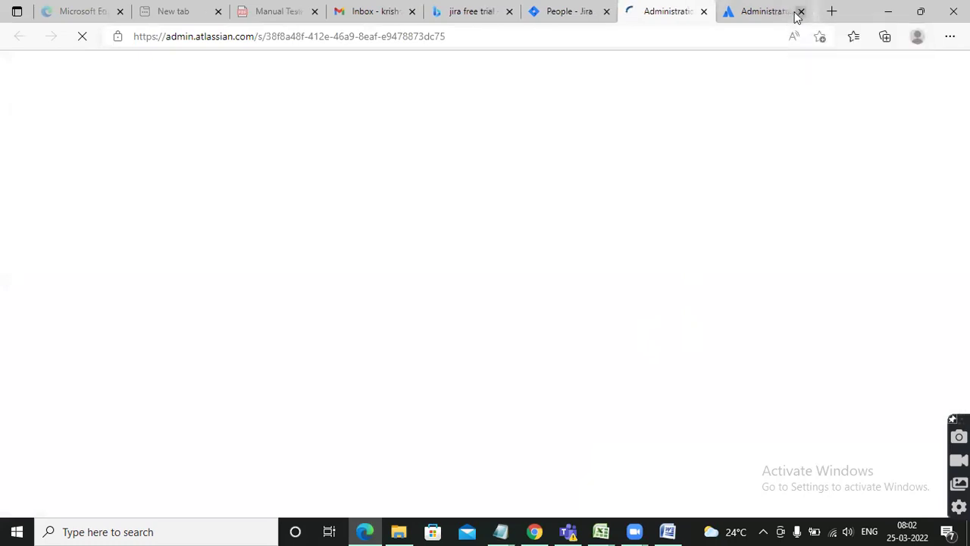
pyautogui.click(806, 12)
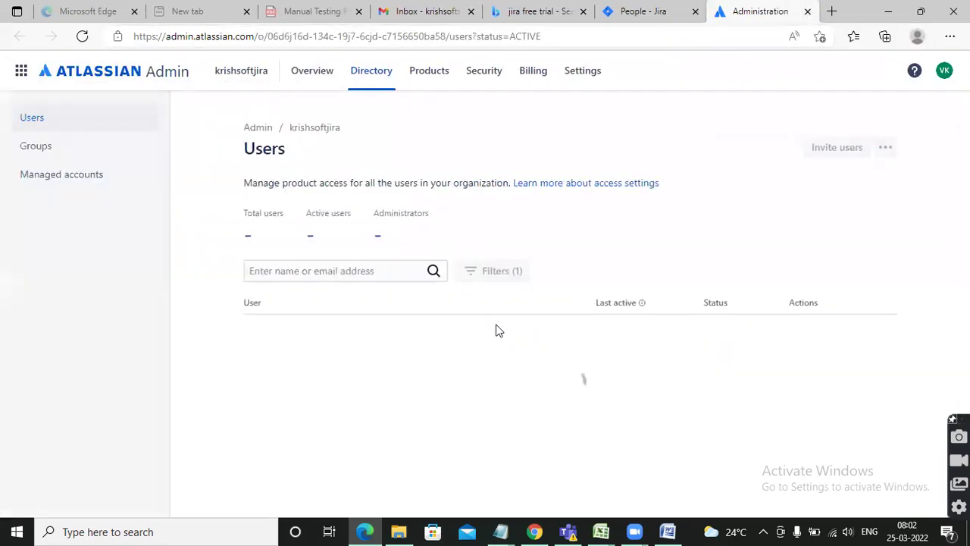
# View the organization admin's profile from the user list and highlight the user ID at the end of its URL.
pyautogui.scroll(-3, 480, 382)
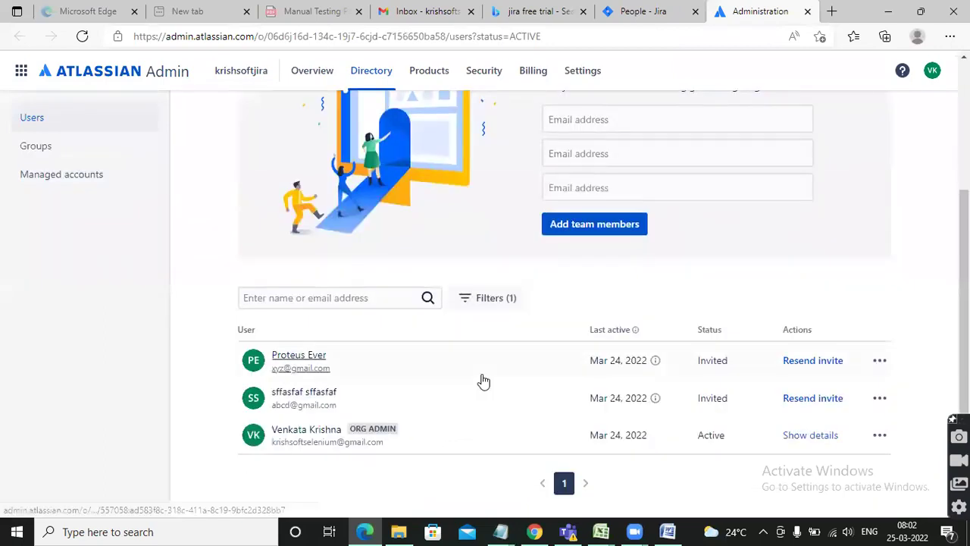
pyautogui.click(308, 430)
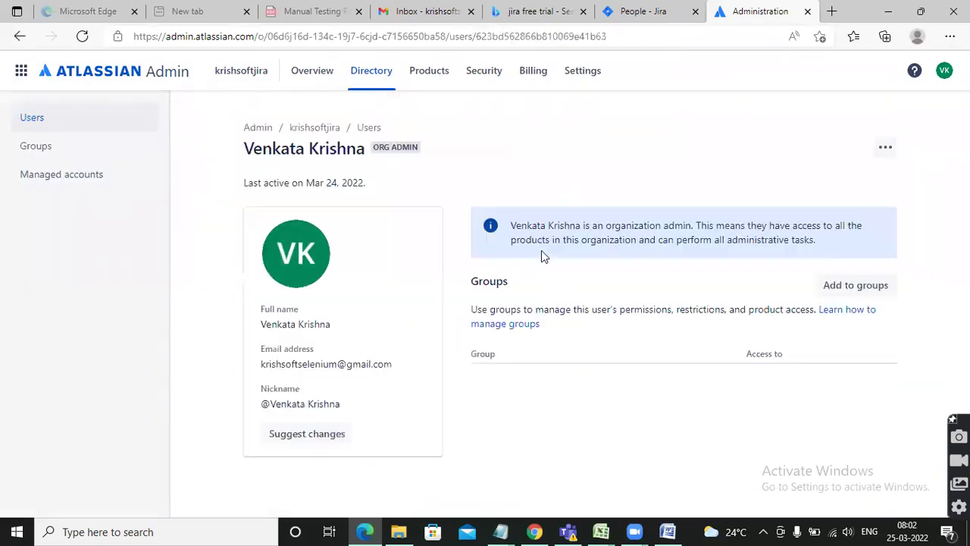
pyautogui.click(499, 38)
pyautogui.click(499, 39)
pyautogui.doubleClick(476, 38)
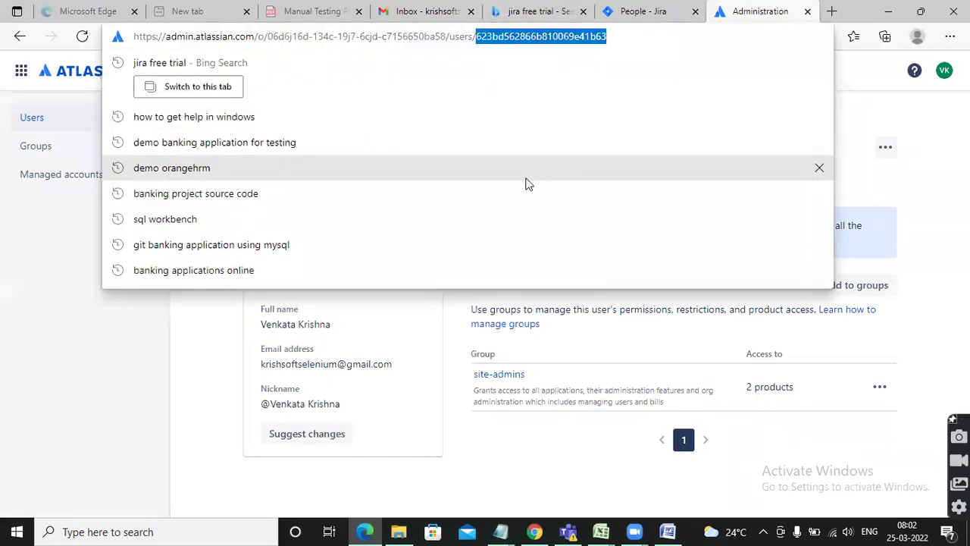
pyautogui.click(536, 451)
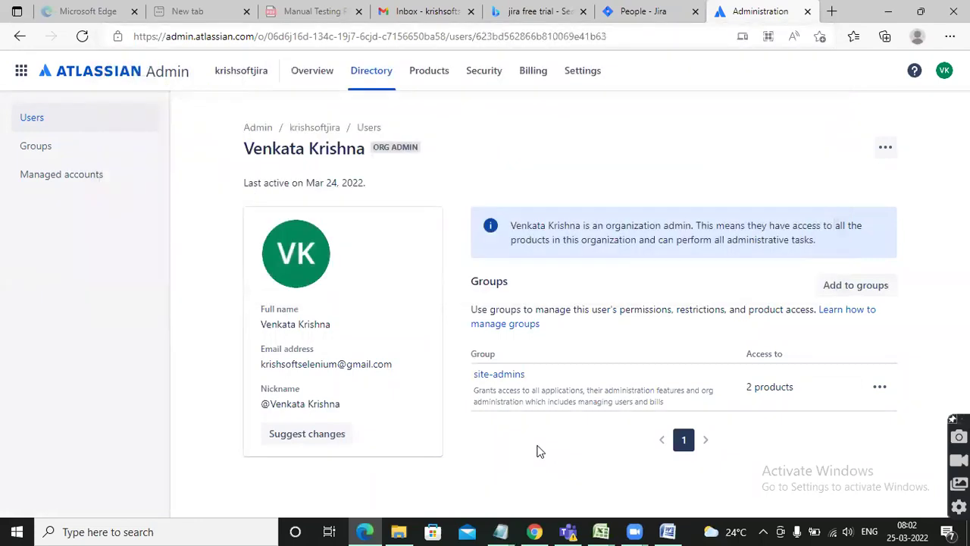
# Switch to File Explorer and reopen the Agile CSV file from the JIRA folder in Excel, discarding changes in the already open copy.
pyautogui.click(600, 530)
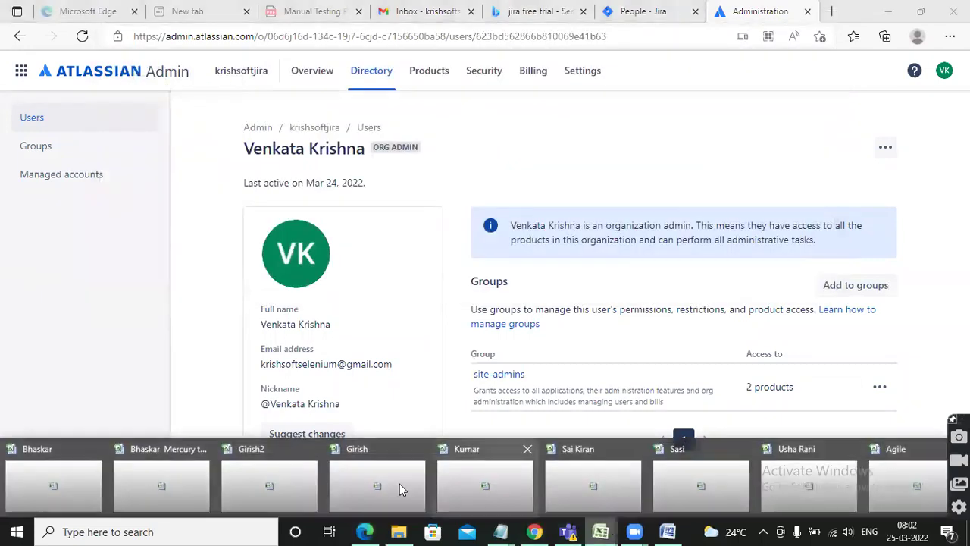
pyautogui.click(908, 486)
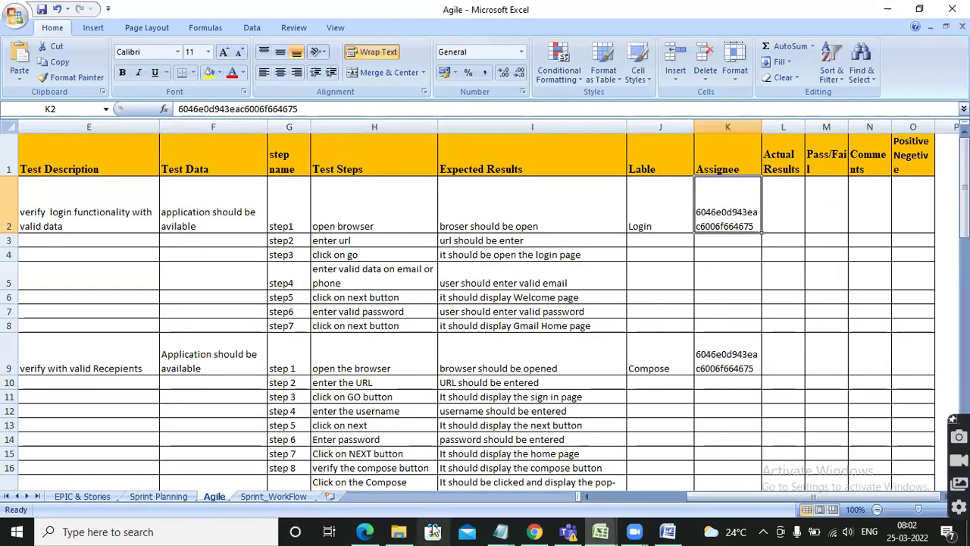
pyautogui.click(398, 531)
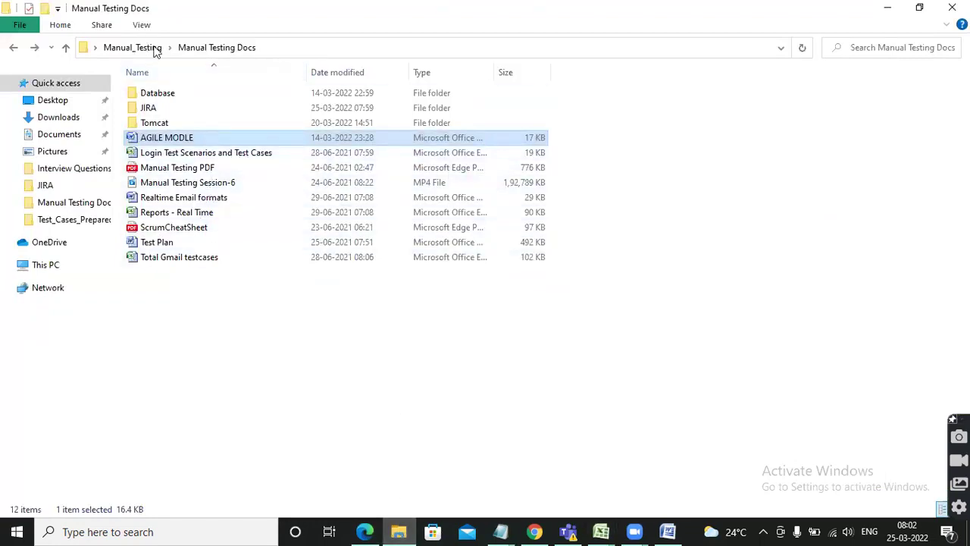
pyautogui.doubleClick(151, 109)
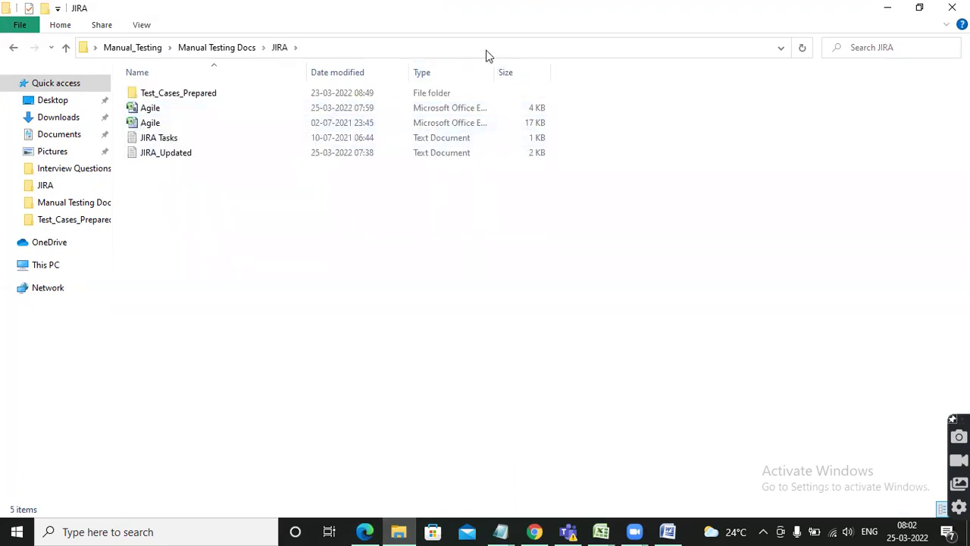
pyautogui.moveTo(527, 68); pyautogui.dragTo(693, 72)
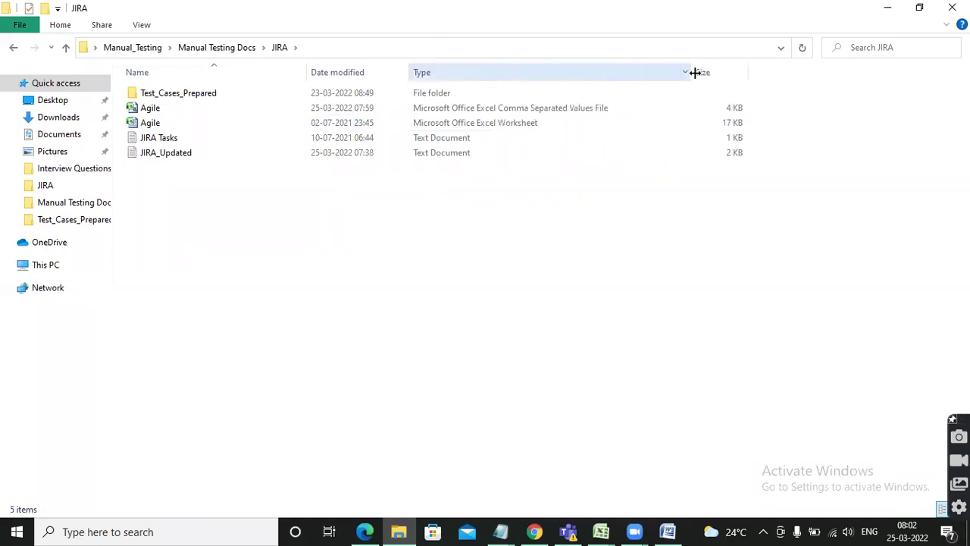
pyautogui.doubleClick(150, 109)
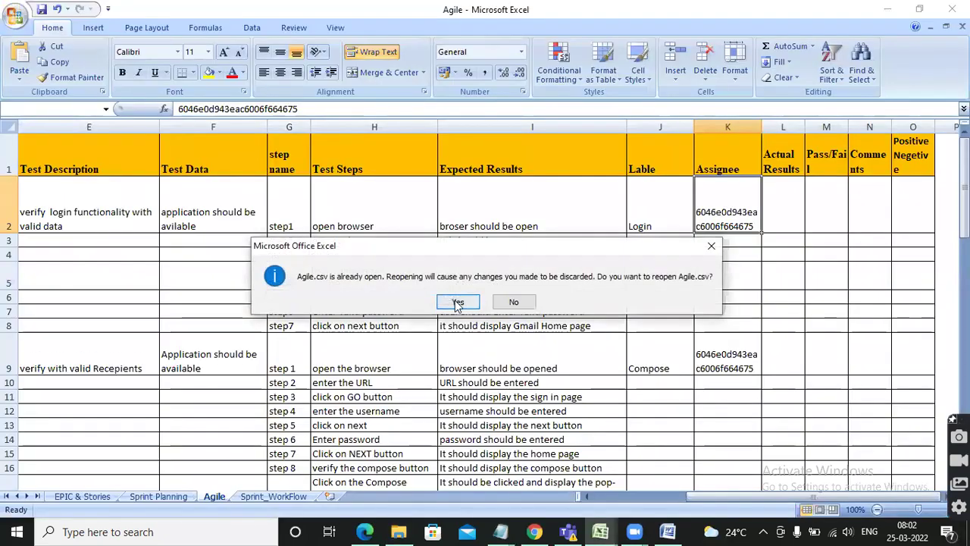
pyautogui.click(458, 300)
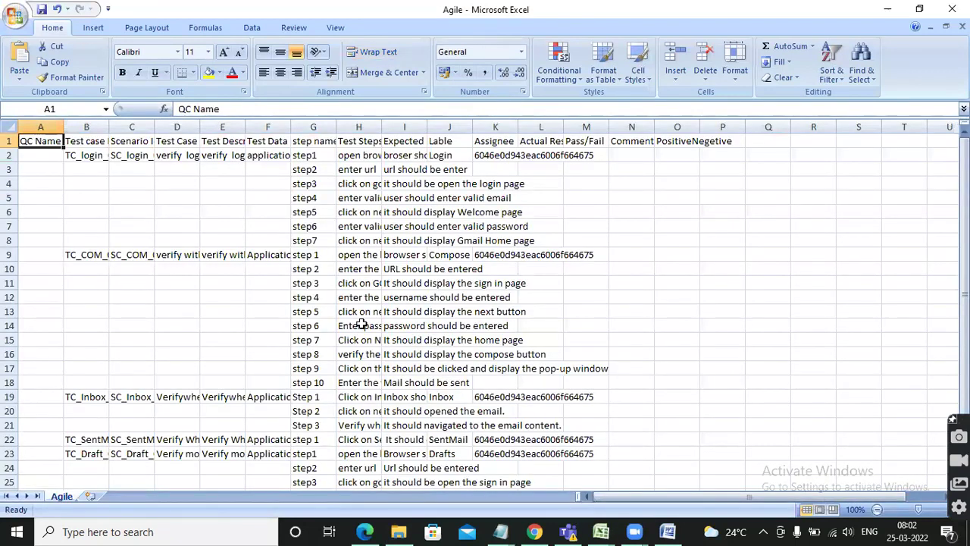
# Fit the Assignee column to its contents and widen the Lable column.
pyautogui.doubleClick(518, 130)
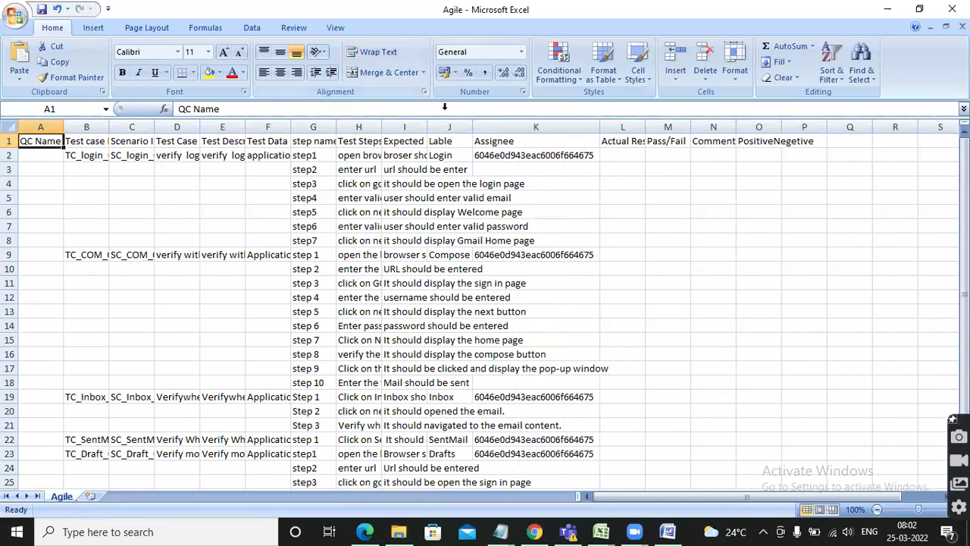
pyautogui.moveTo(475, 130); pyautogui.dragTo(605, 129)
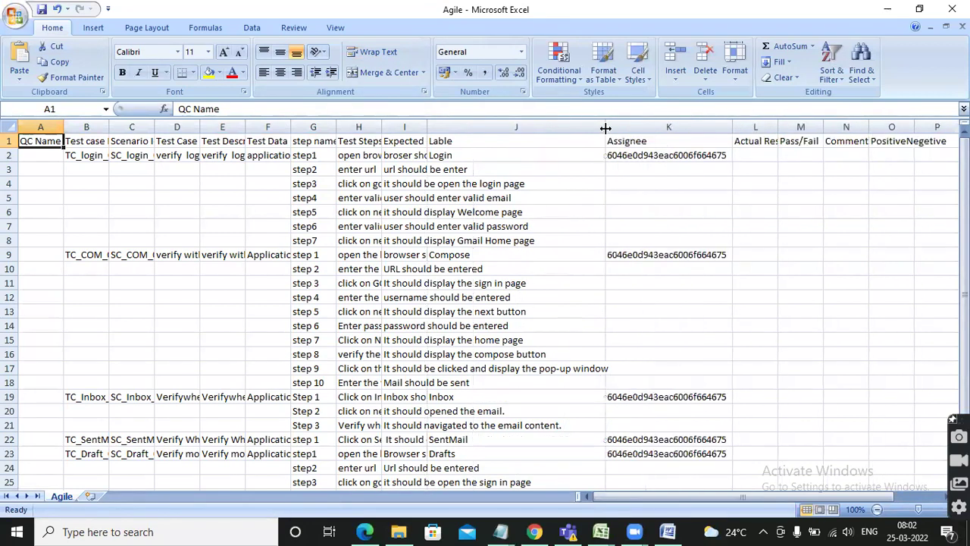
# Copy the user's account ID from the Atlassian Admin page address in Edge and paste it into Assignee cell K2 in Excel.
pyautogui.click(669, 156)
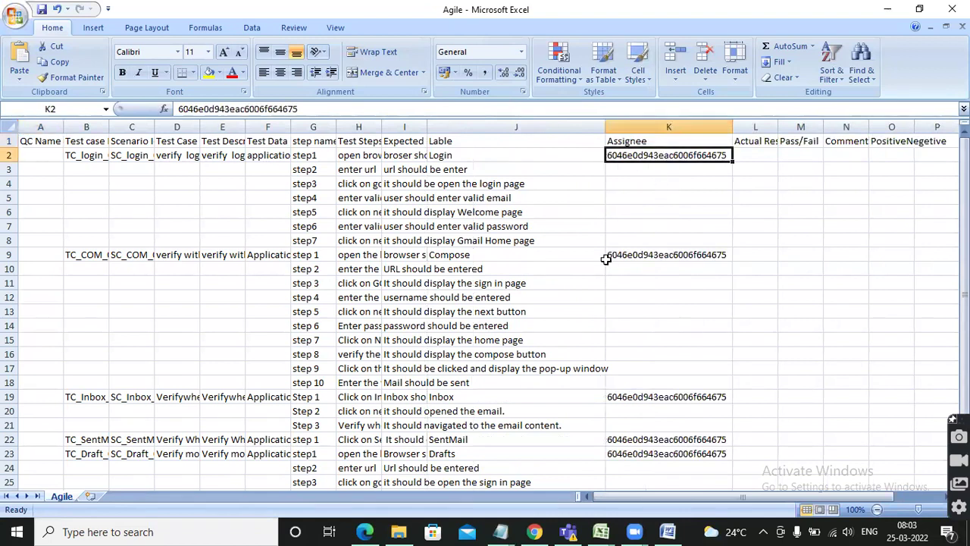
pyautogui.hotkey('alt', 'Tab')
pyautogui.hotkey('alt', 'Tab')
pyautogui.hotkey('alt', 'Tab')
pyautogui.hotkey('alt', 'Tab')
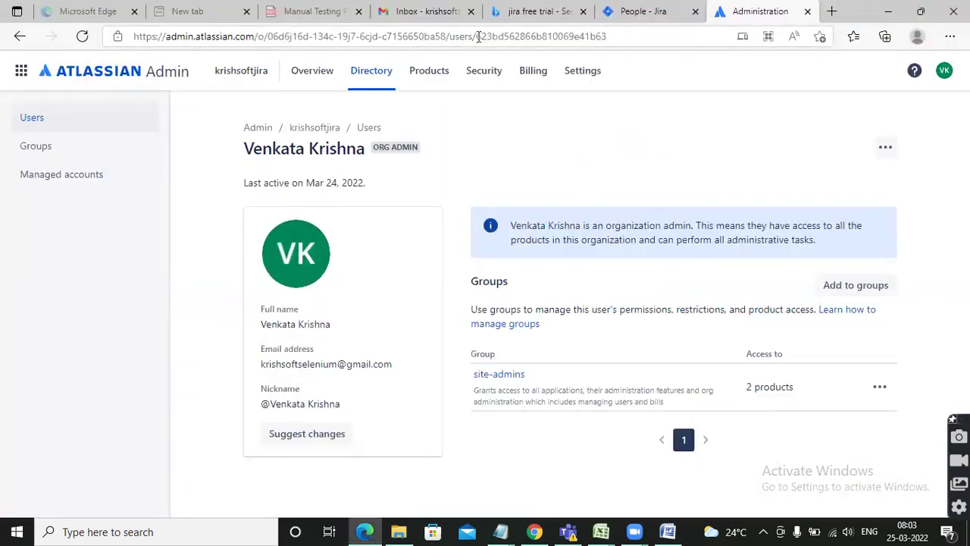
pyautogui.moveTo(478, 37); pyautogui.dragTo(644, 53)
pyautogui.hotkey('ctrl', 'c')
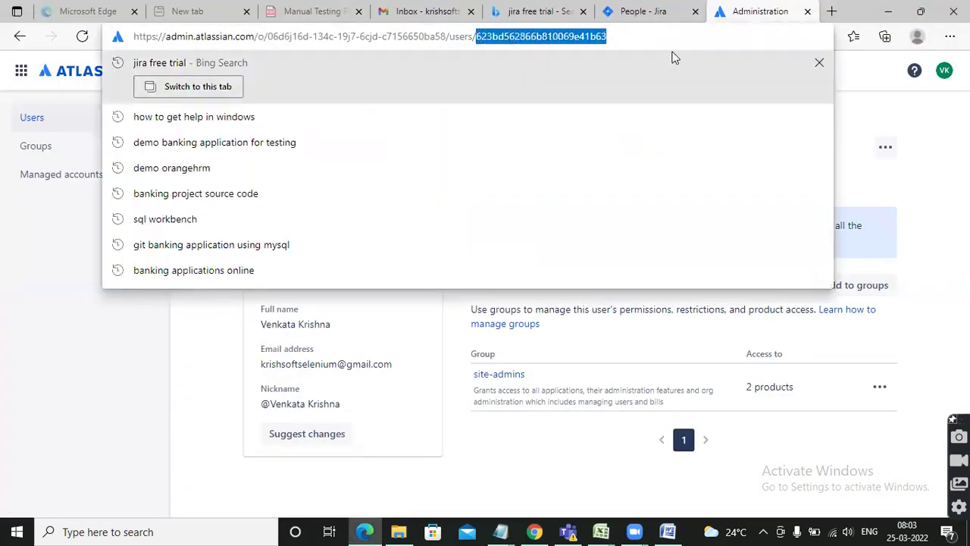
pyautogui.hotkey('alt', 'Tab')
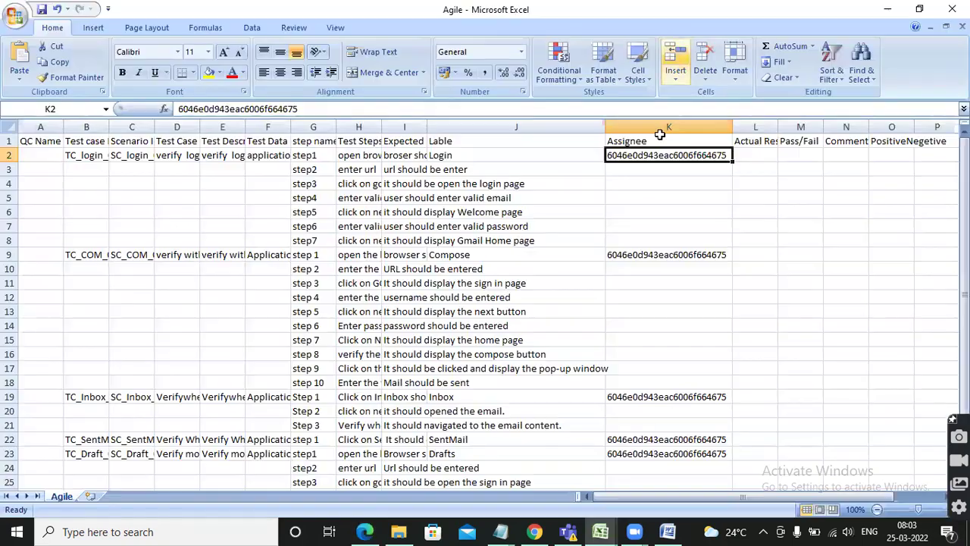
pyautogui.hotkey('ctrl', 'v')
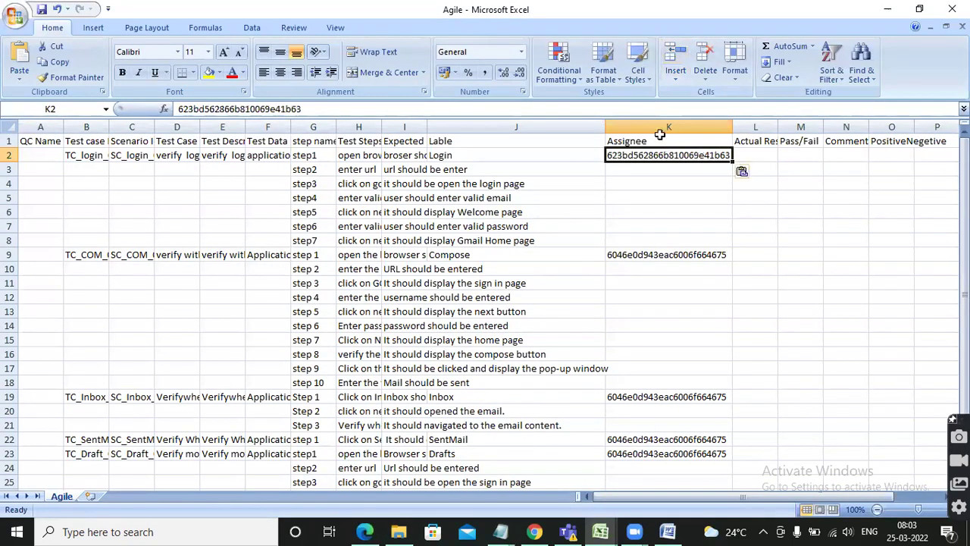
# Replace the Assignee IDs in cells K9, K19, K22 and K23 with the copied account ID.
pyautogui.click(681, 255)
pyautogui.hotkey('ctrl', 'v')
pyautogui.scroll(-3, 674, 281)
pyautogui.click(651, 268)
pyautogui.hotkey('ctrl', 'v')
pyautogui.click(645, 311)
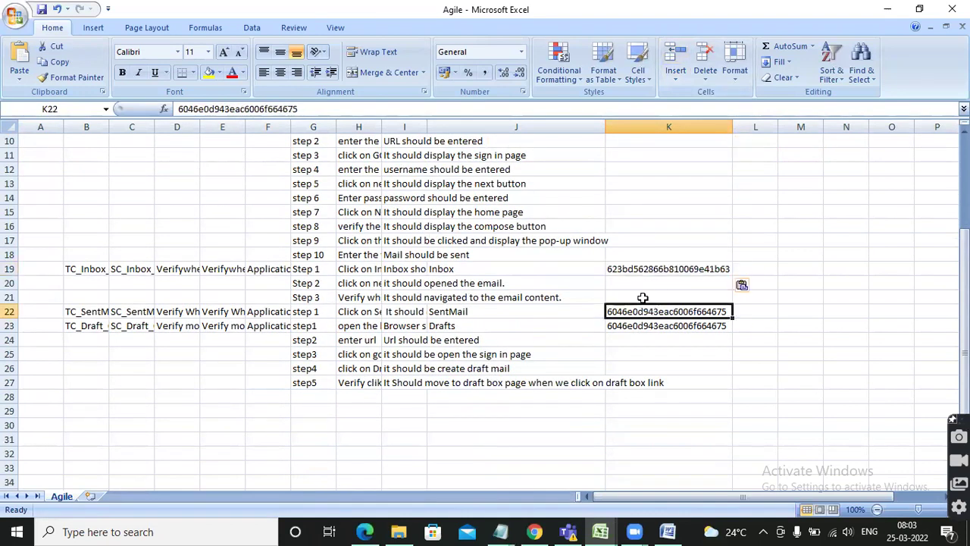
pyautogui.hotkey('ctrl', 'v')
pyautogui.click(666, 324)
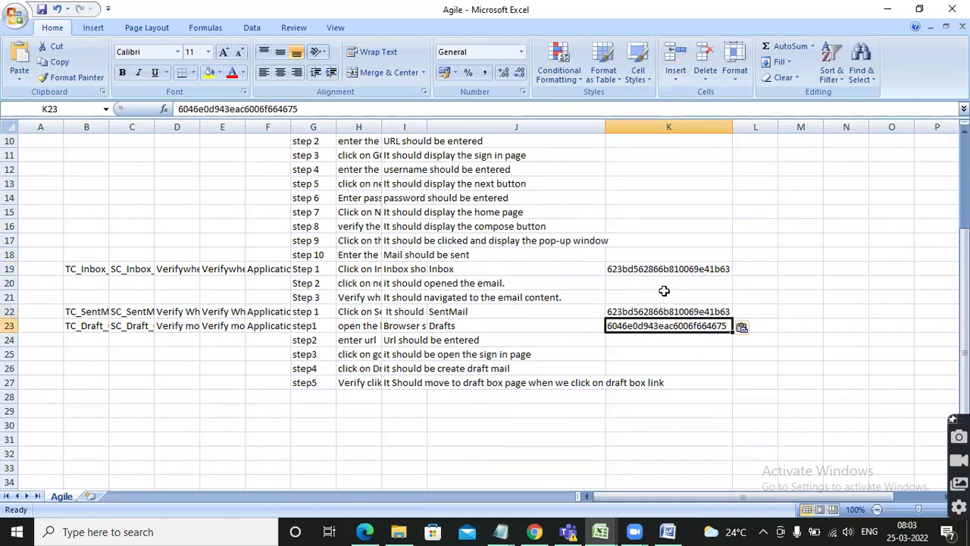
pyautogui.hotkey('ctrl', 'v')
pyautogui.moveTo(665, 254); pyautogui.dragTo(406, 326)
pyautogui.click(561, 381)
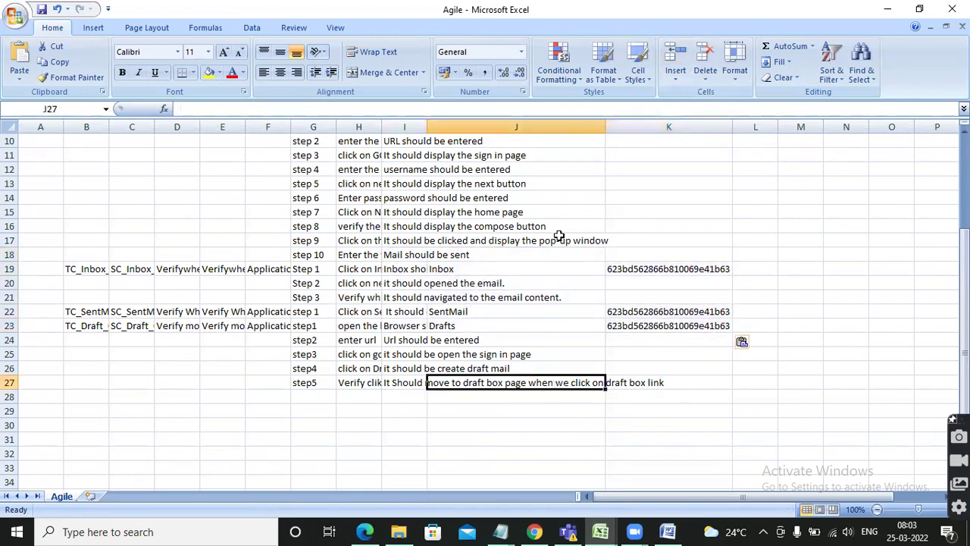
pyautogui.scroll(3, 558, 236)
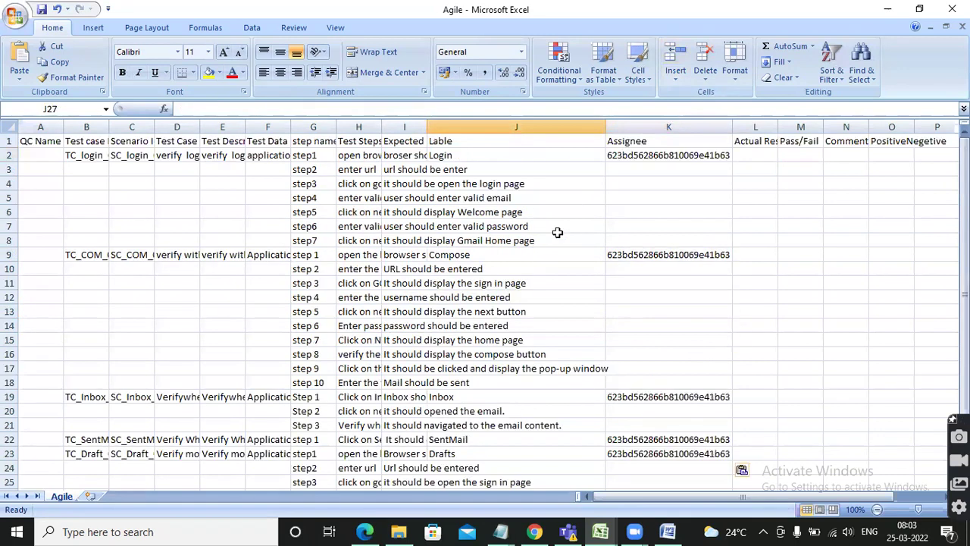
# Compare the Assignee ID in cell K2 with the user ID in the Atlassian Admin page address in Edge.
pyautogui.click(653, 155)
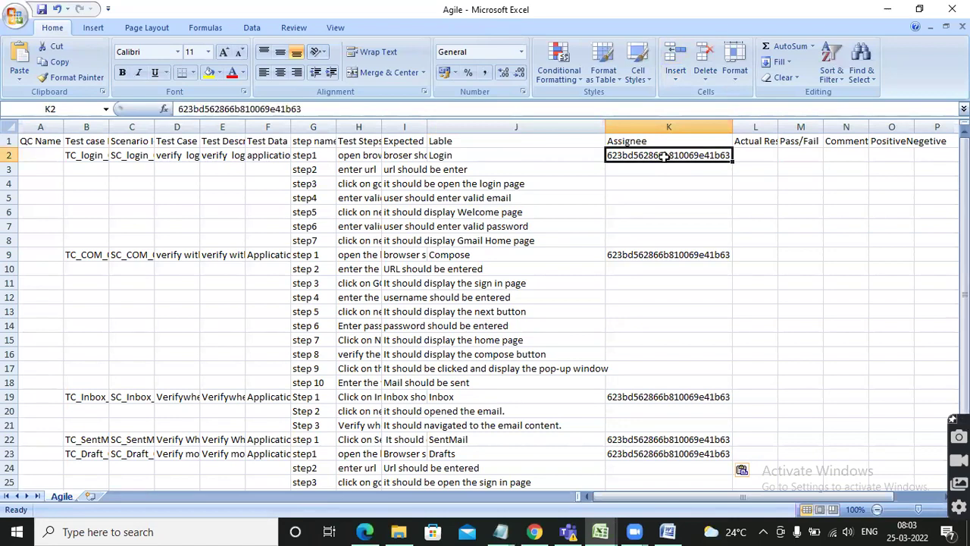
pyautogui.click(535, 531)
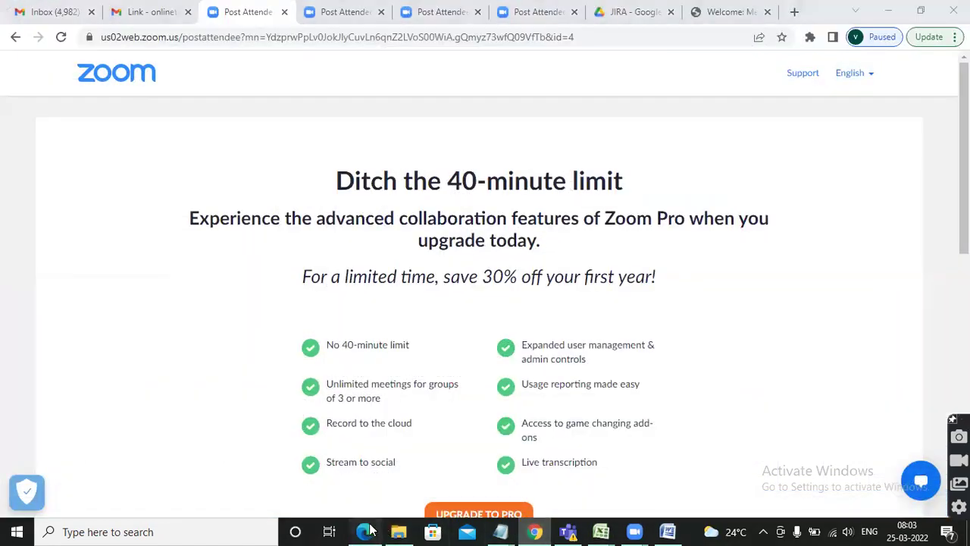
pyautogui.click(365, 531)
pyautogui.click(609, 151)
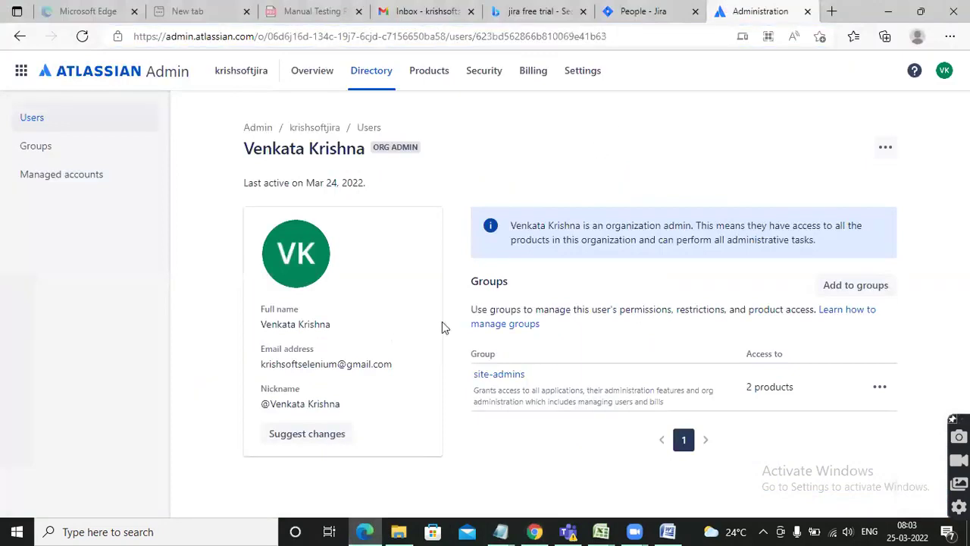
pyautogui.moveTo(477, 36); pyautogui.dragTo(627, 35)
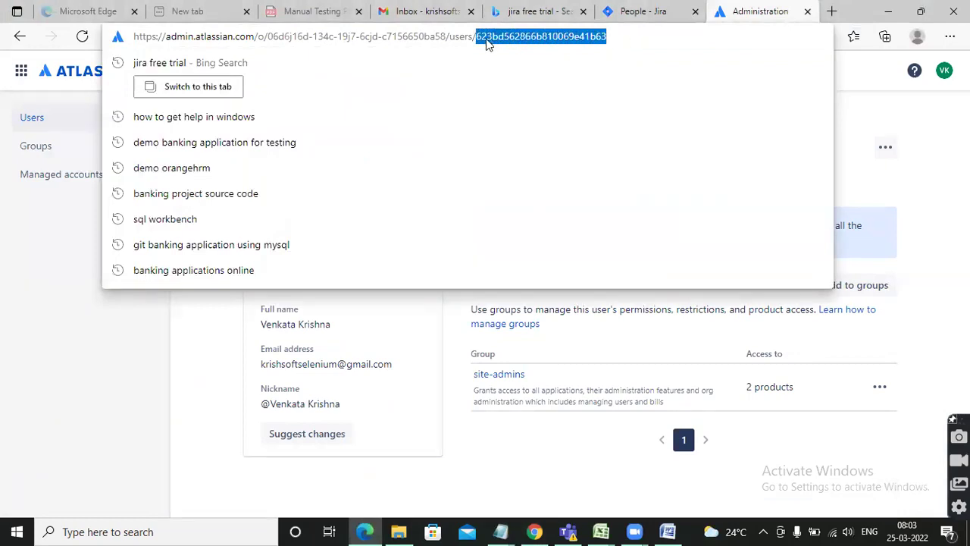
pyautogui.doubleClick(460, 35)
pyautogui.moveTo(476, 36); pyautogui.dragTo(625, 27)
pyautogui.click(518, 451)
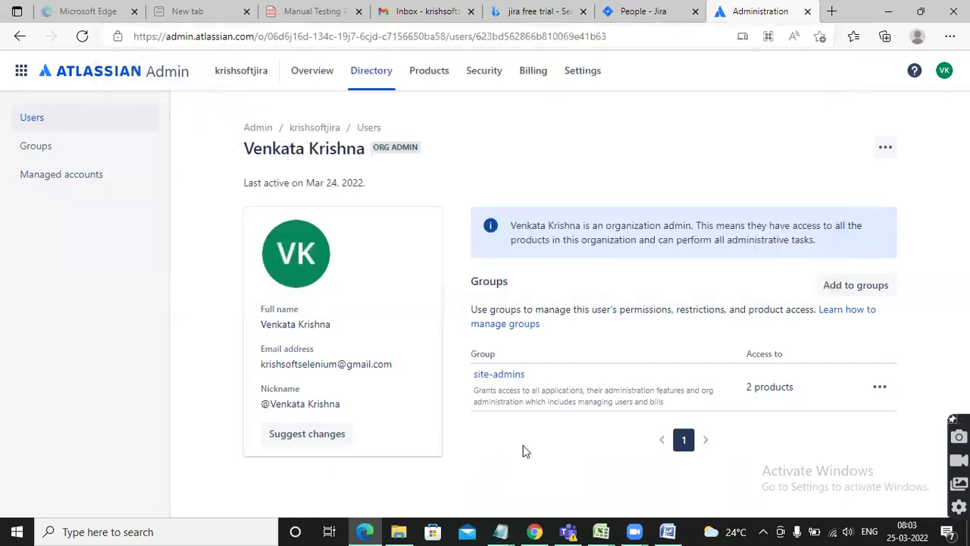
# Switch back to Excel, review the Assignee IDs, and save Agile.csv while keeping the CSV format.
pyautogui.click(600, 531)
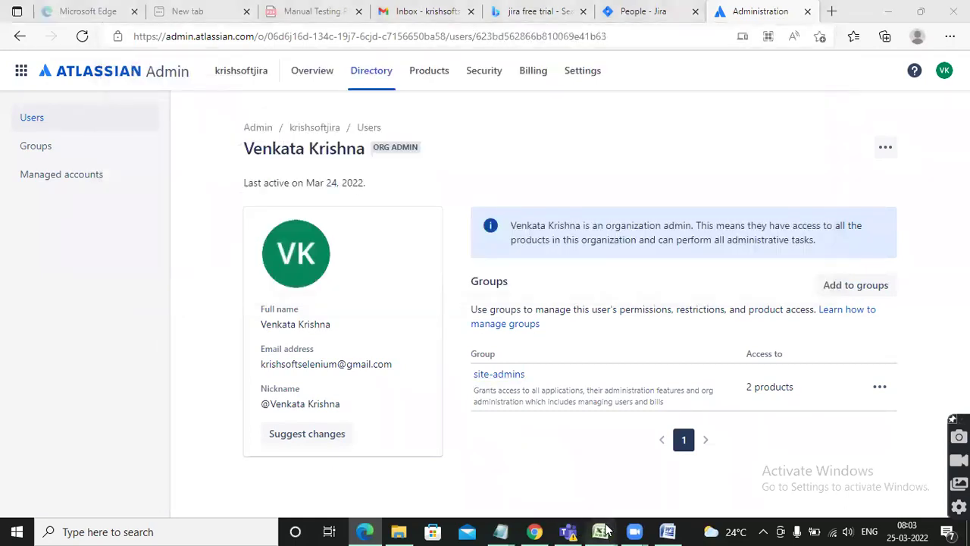
pyautogui.click(903, 476)
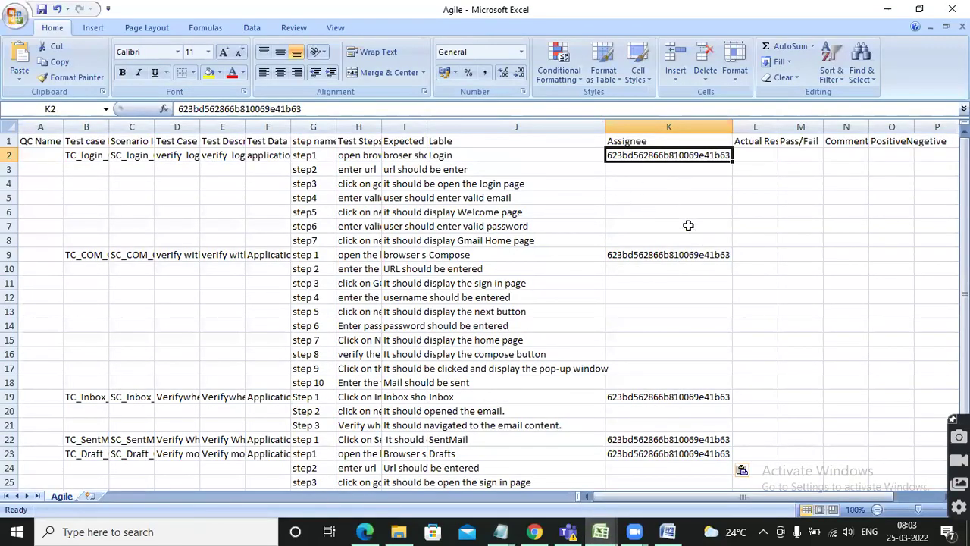
pyautogui.click(672, 254)
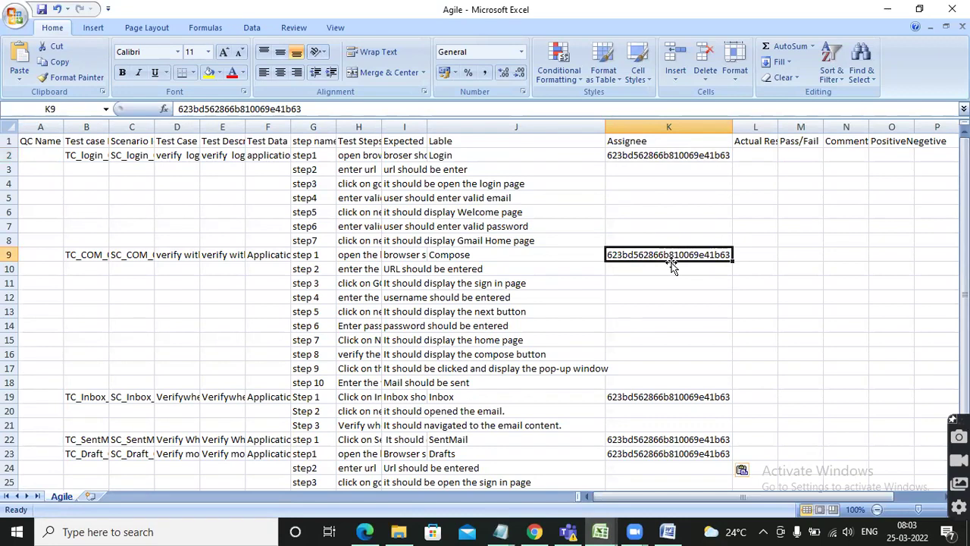
pyautogui.scroll(-4, 624, 314)
pyautogui.scroll(4, 614, 322)
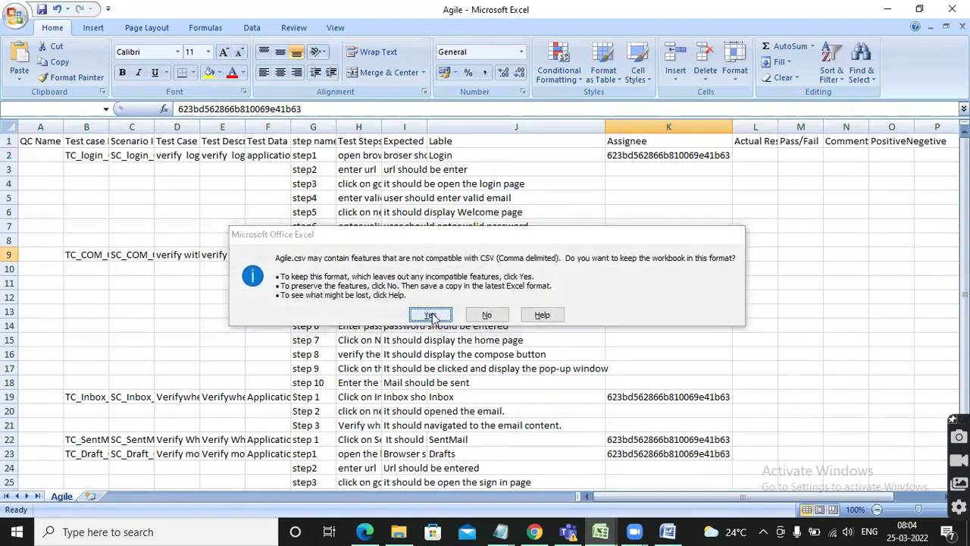
pyautogui.click(432, 313)
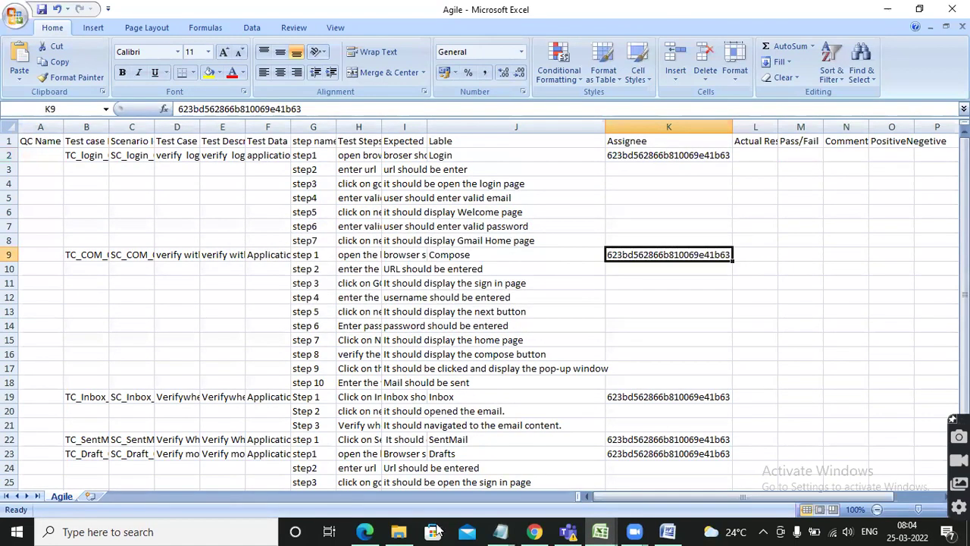
# Switch to Jira in Edge and open the Zephyr Scale page of the GMAIL project.
pyautogui.click(364, 531)
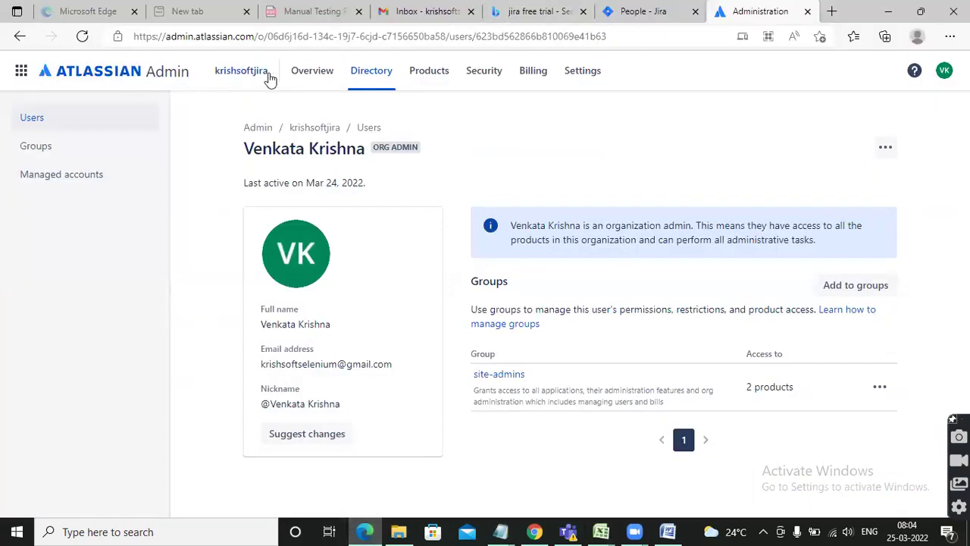
pyautogui.hotkey('ctrl', 'shift', 'Tab')
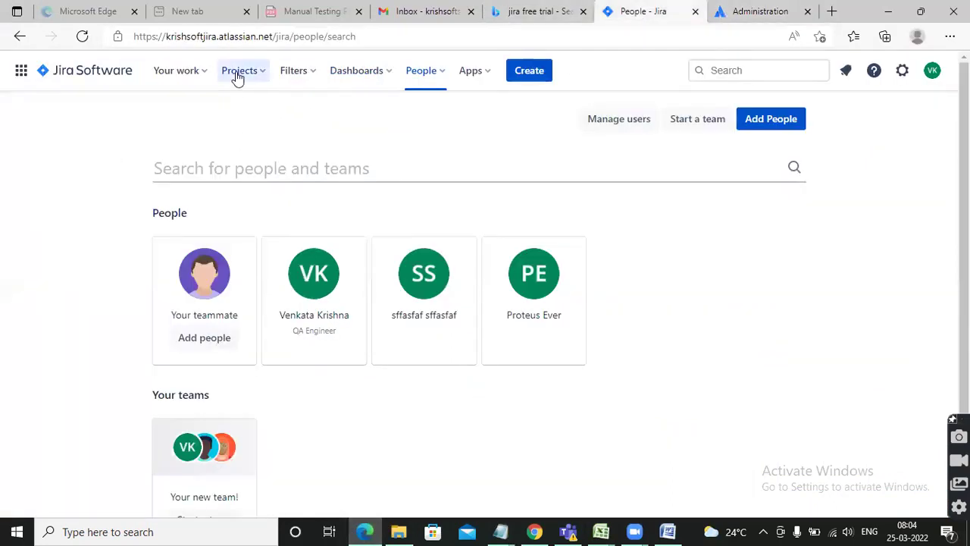
pyautogui.click(239, 74)
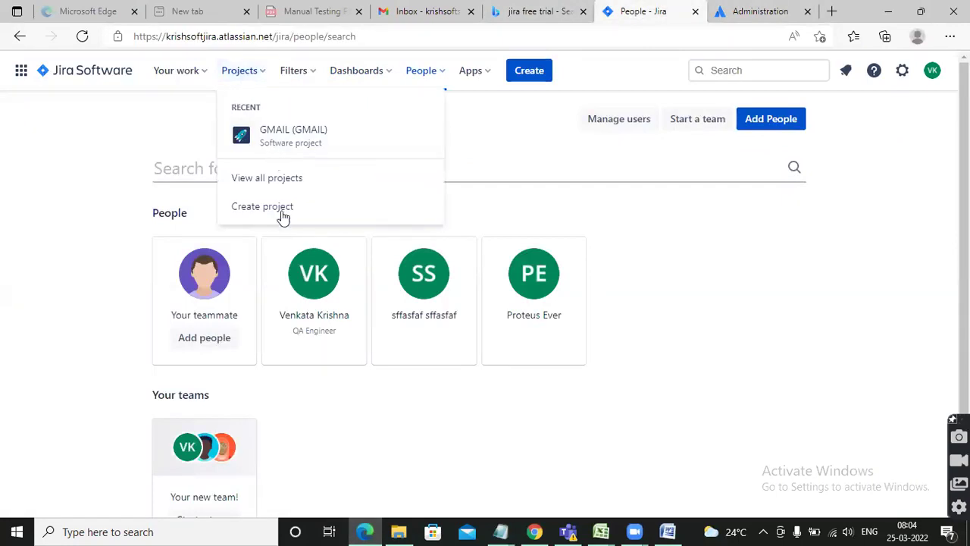
pyautogui.click(295, 141)
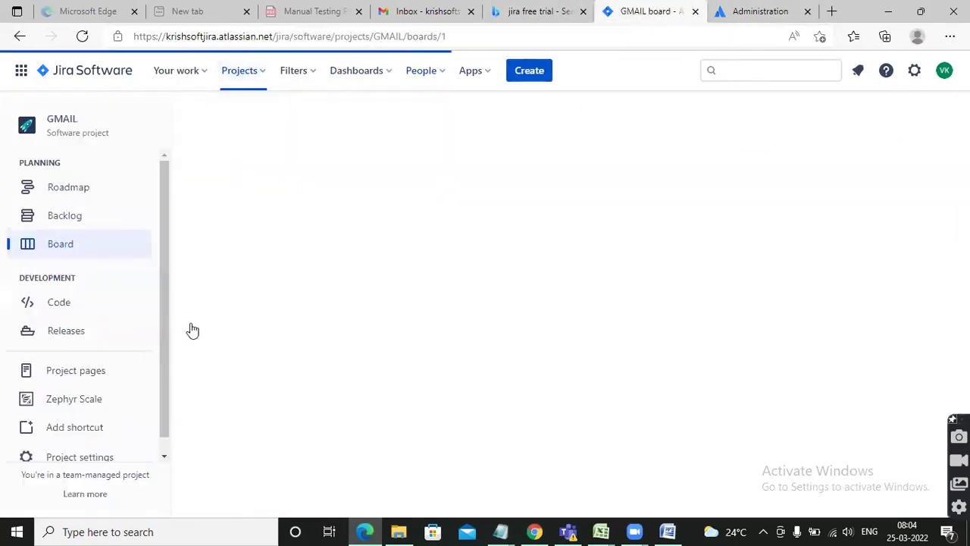
pyautogui.click(79, 386)
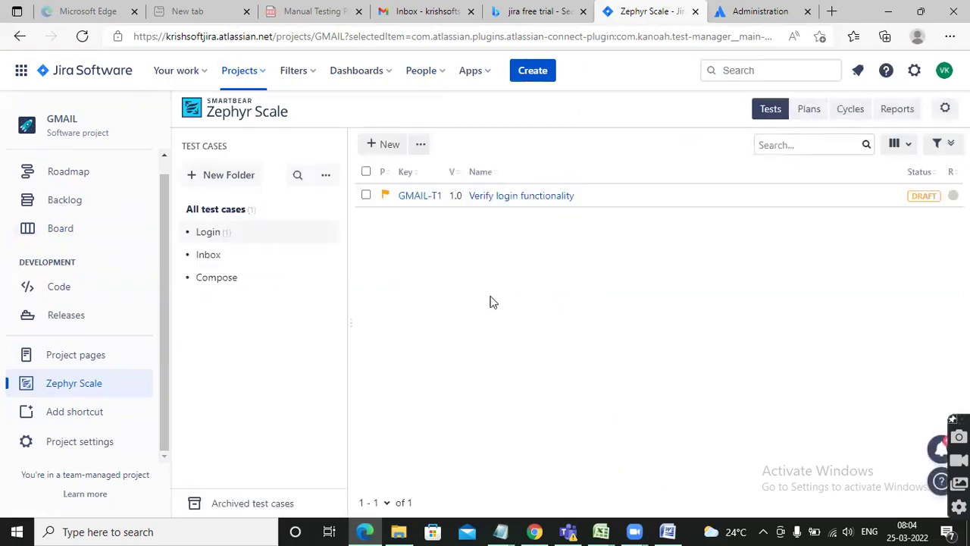
# Start a test case import from file with Excel CSV as the data source.
pyautogui.click(421, 148)
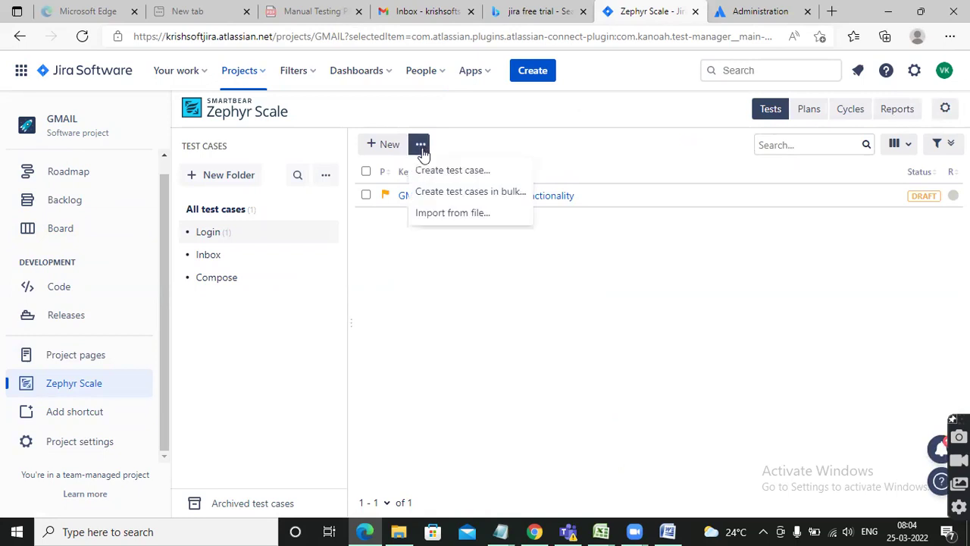
pyautogui.click(453, 213)
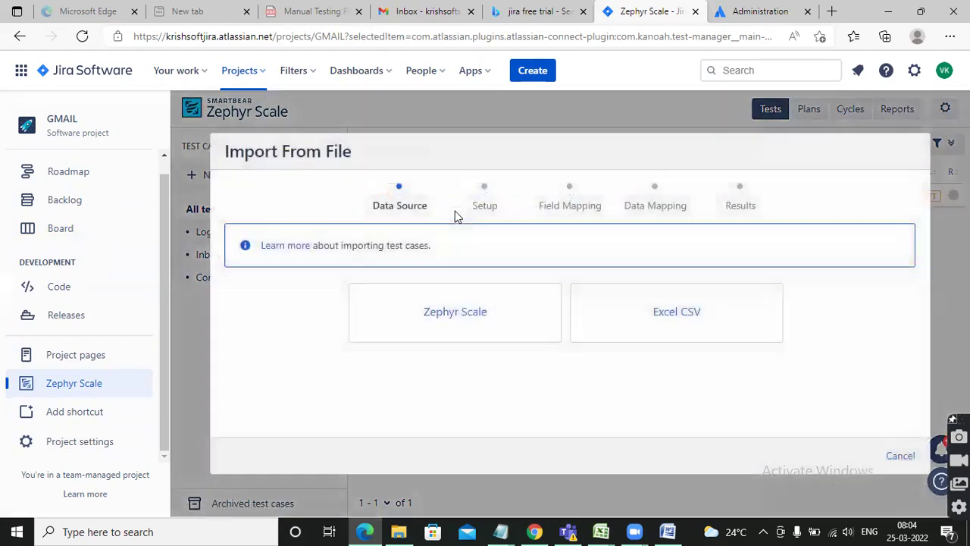
pyautogui.click(654, 318)
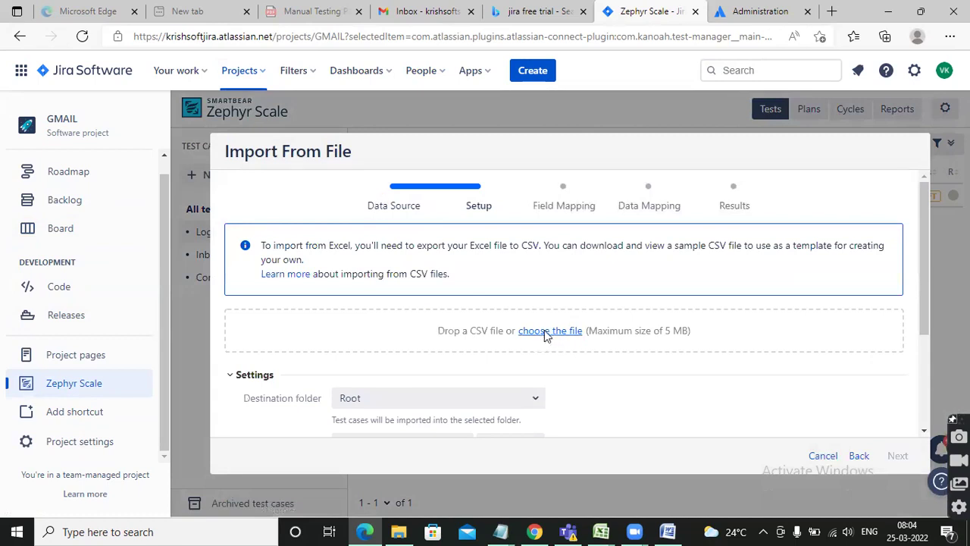
# Choose the Agile CSV file from the JIRA folder in Manual Testing Docs as the import file.
pyautogui.click(544, 332)
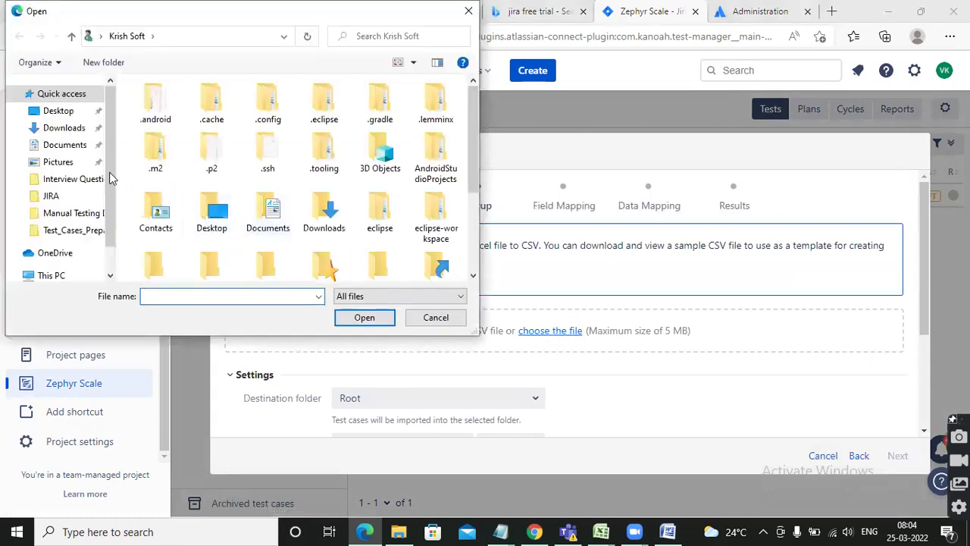
pyautogui.click(88, 214)
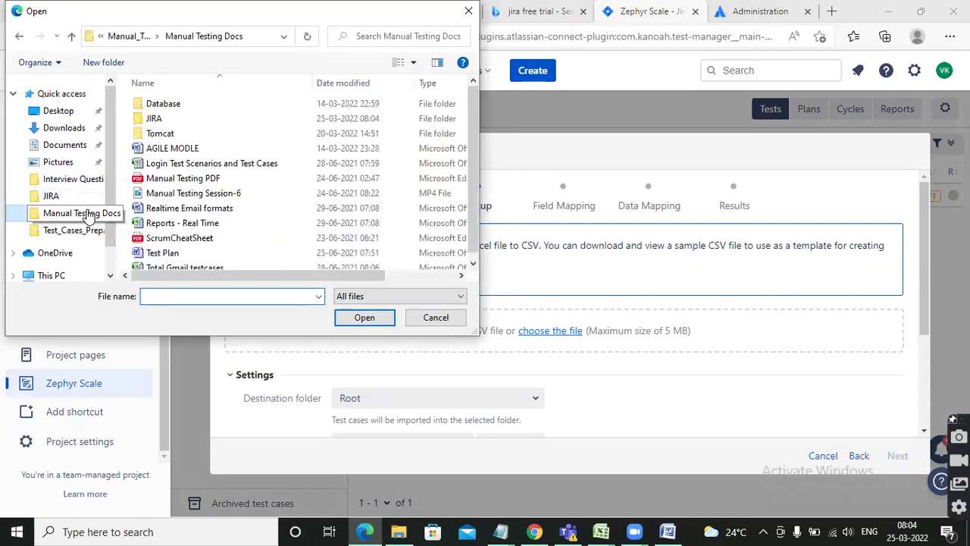
pyautogui.doubleClick(153, 120)
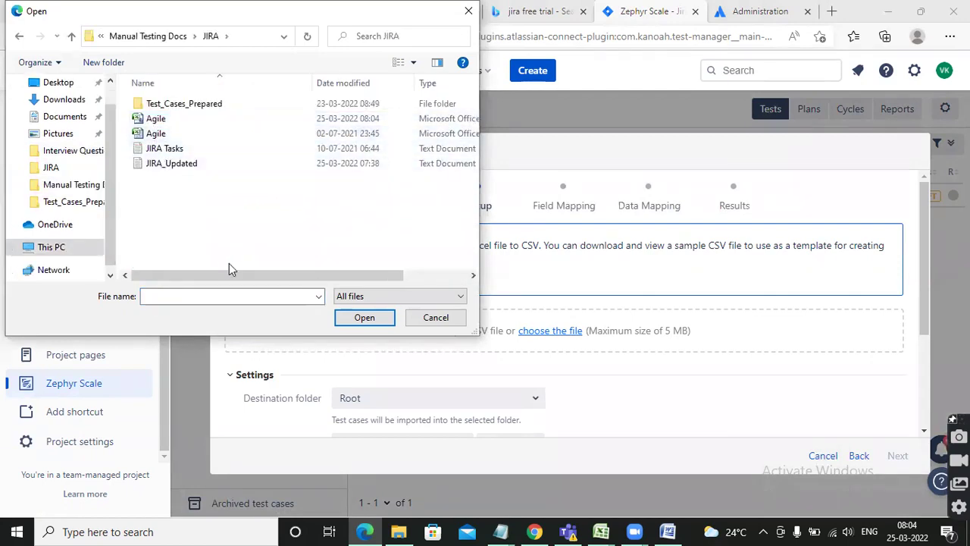
pyautogui.moveTo(235, 273); pyautogui.dragTo(303, 288)
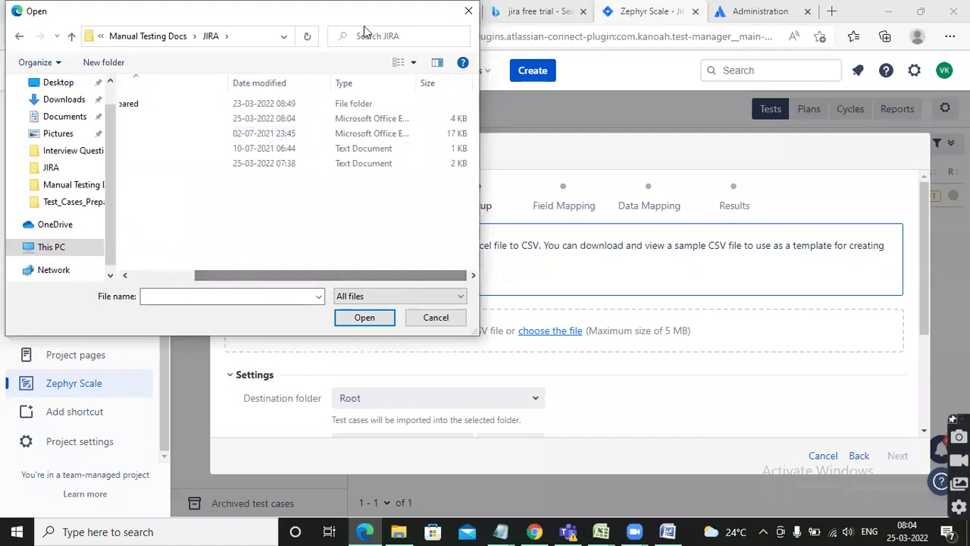
pyautogui.moveTo(416, 78); pyautogui.dragTo(467, 68)
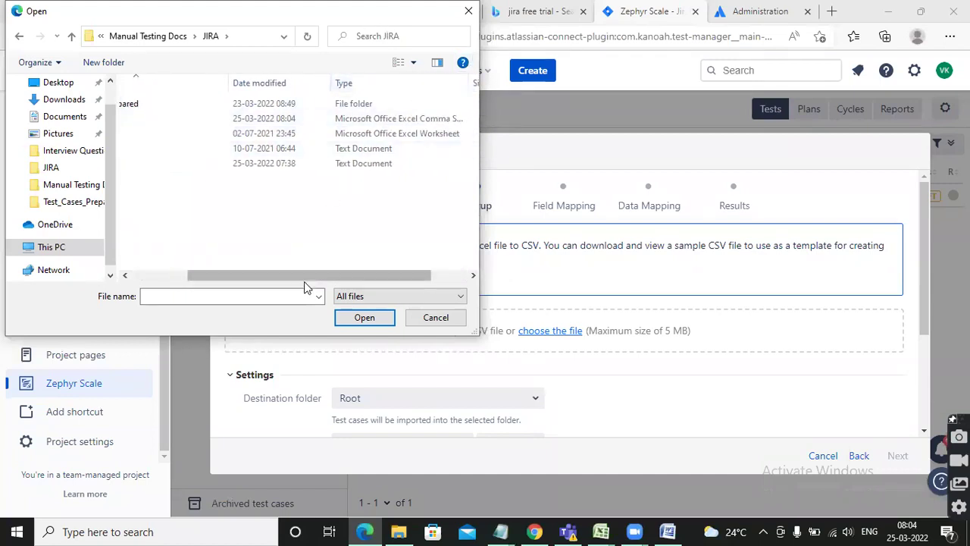
pyautogui.moveTo(297, 272); pyautogui.dragTo(234, 279)
pyautogui.click(166, 120)
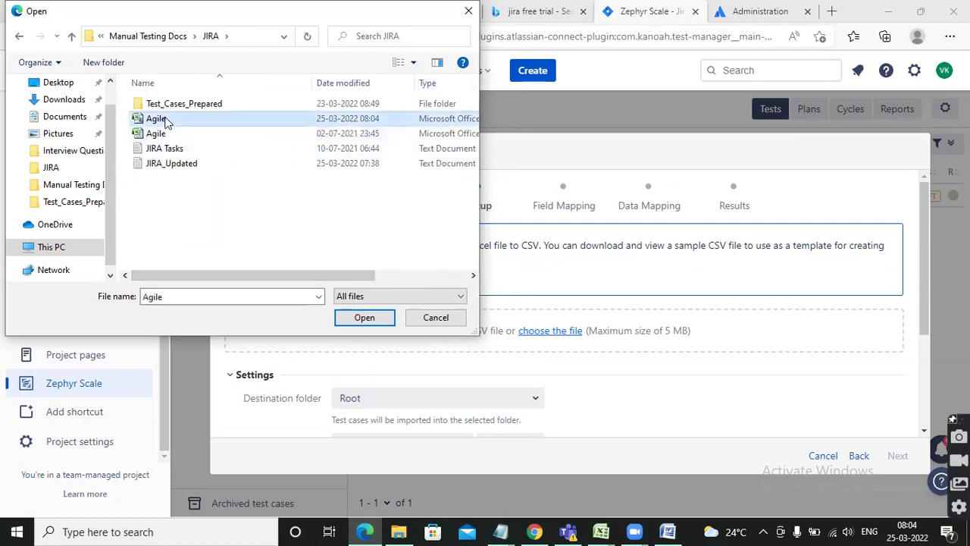
pyautogui.click(360, 316)
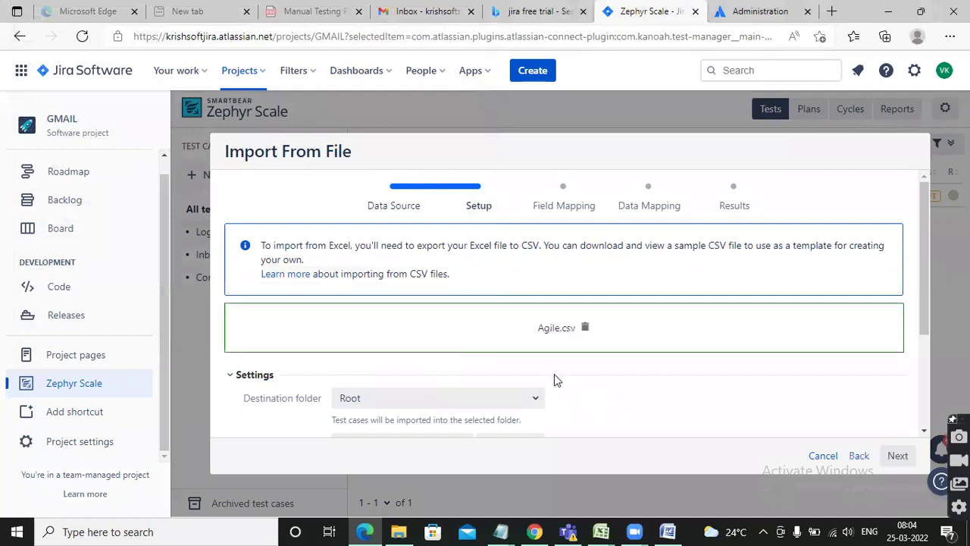
# Review the import settings, keep the defaults, and continue to field mapping.
pyautogui.scroll(-2, 494, 345)
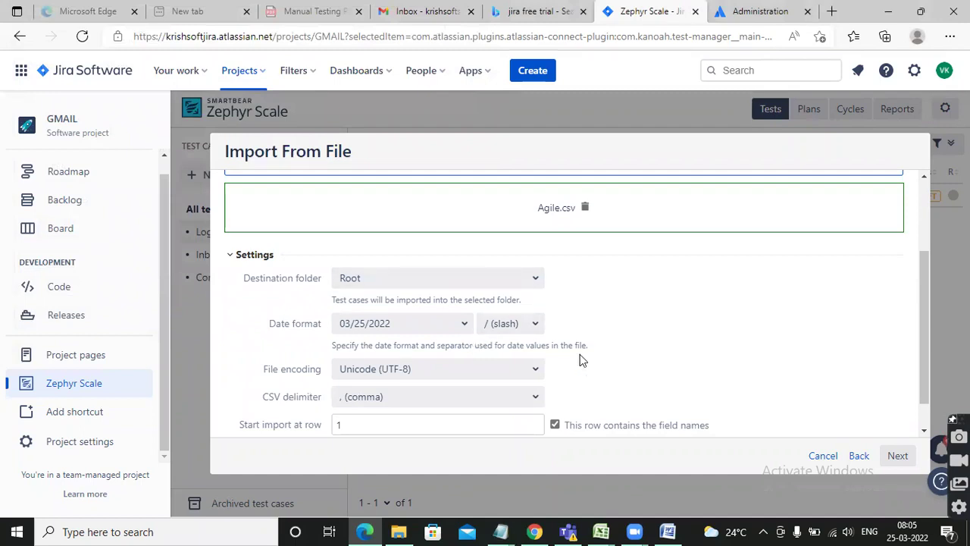
pyautogui.scroll(-1, 588, 350)
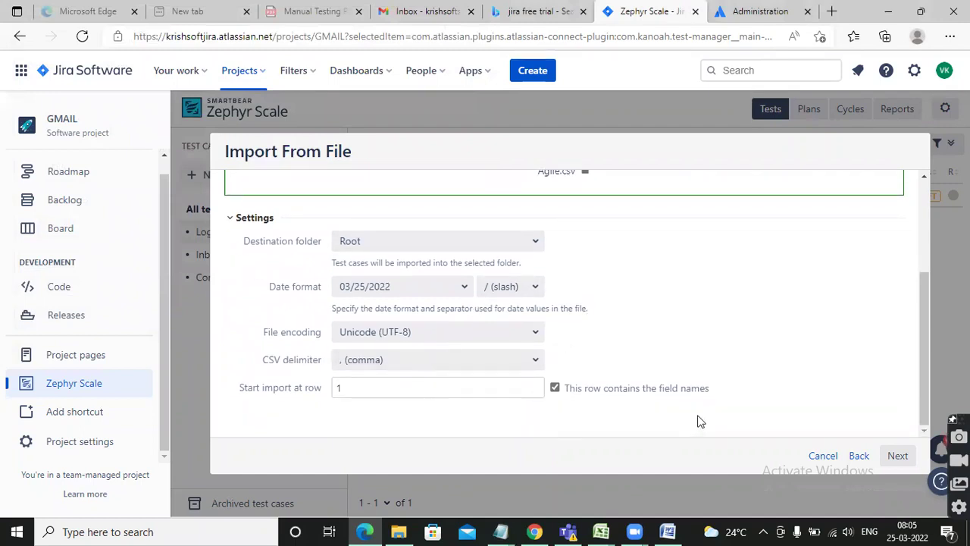
pyautogui.click(897, 455)
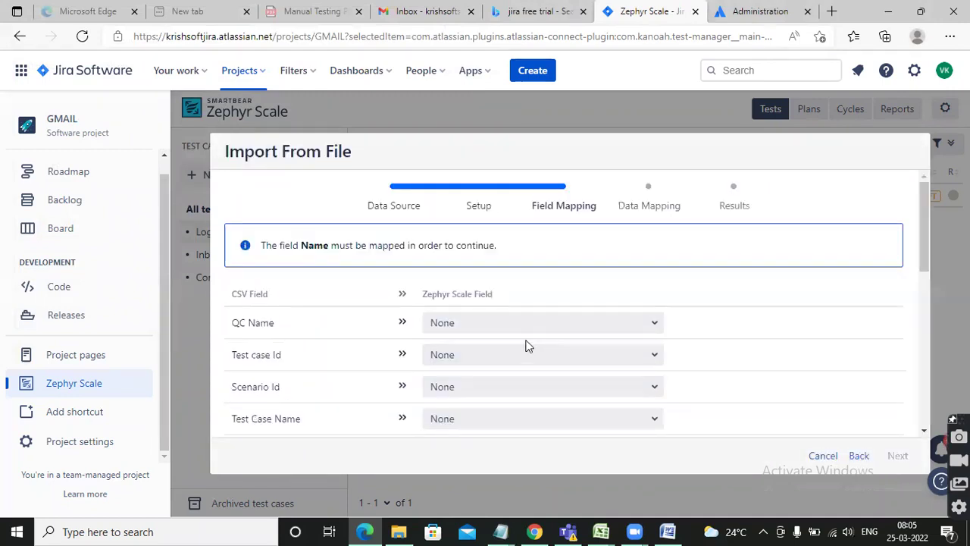
# Look through the CSV fields from QC Name to PositiveNegetive that can be mapped to Zephyr Scale fields.
pyautogui.scroll(-3, 524, 344)
pyautogui.scroll(-5, 525, 344)
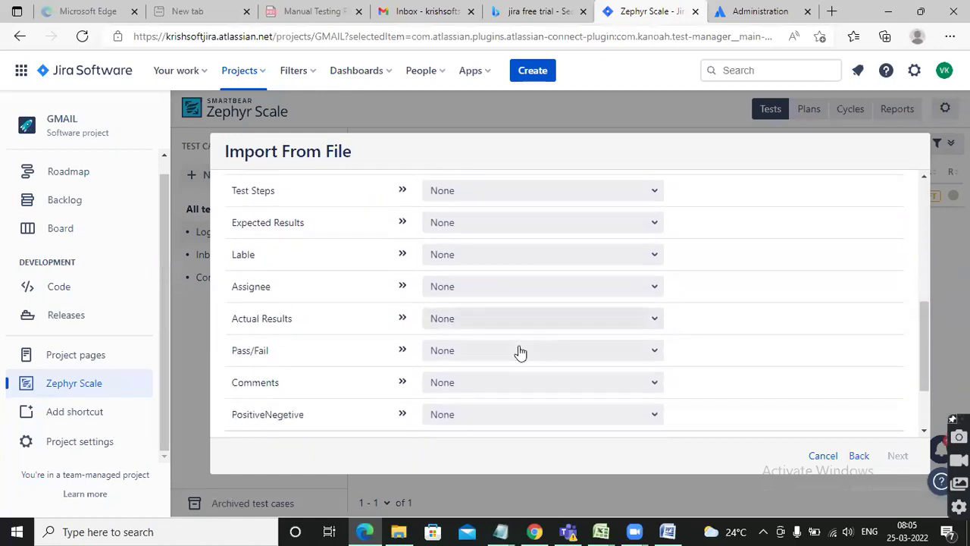
pyautogui.scroll(10, 500, 350)
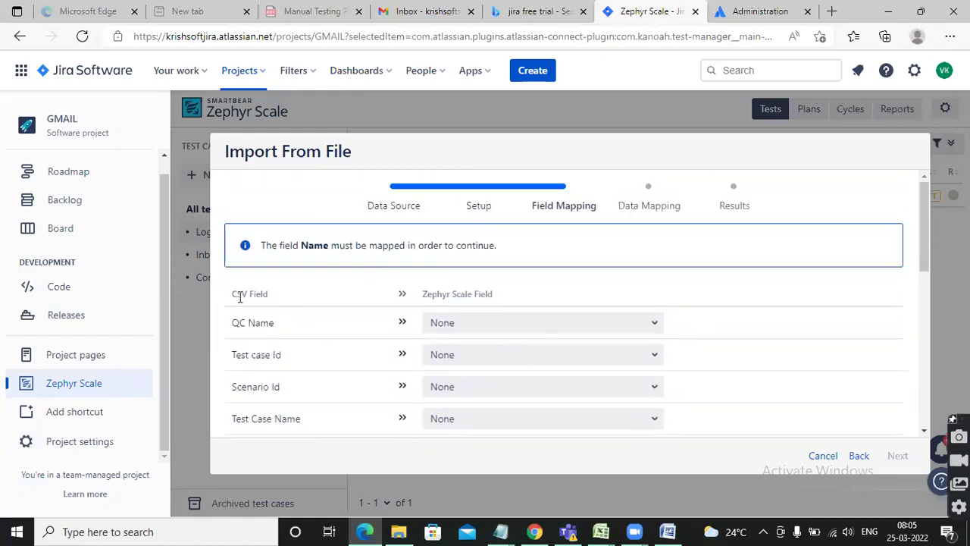
pyautogui.scroll(-3, 250, 362)
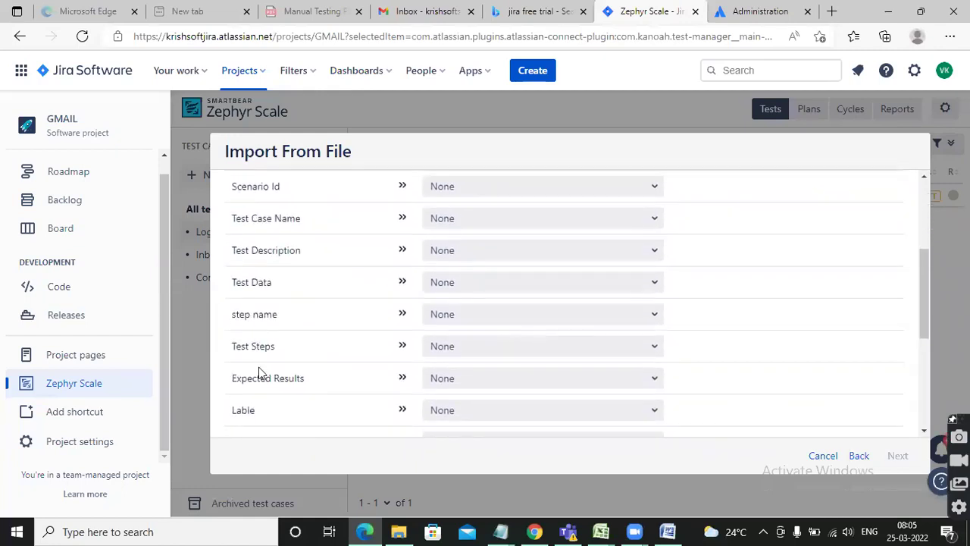
pyautogui.scroll(-2, 258, 372)
pyautogui.scroll(-2, 271, 385)
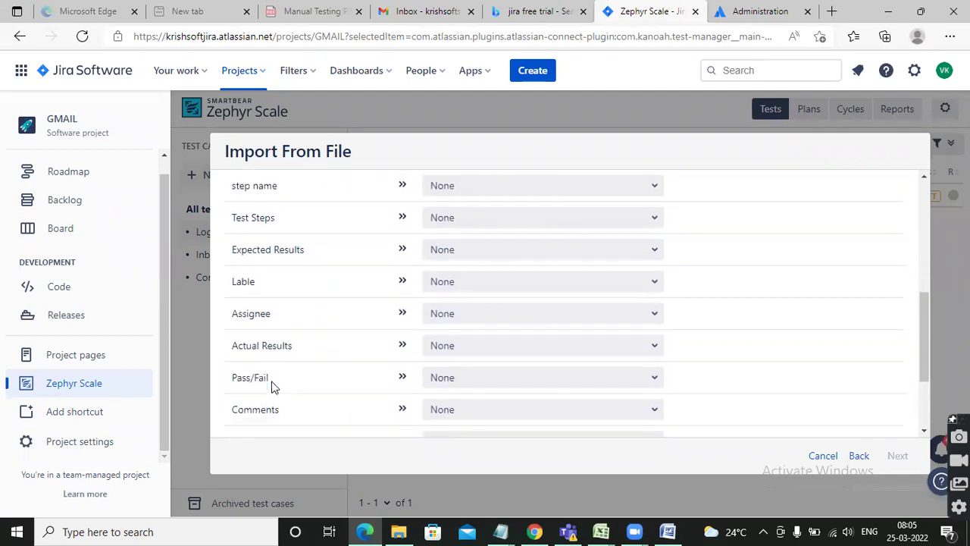
pyautogui.scroll(7, 277, 360)
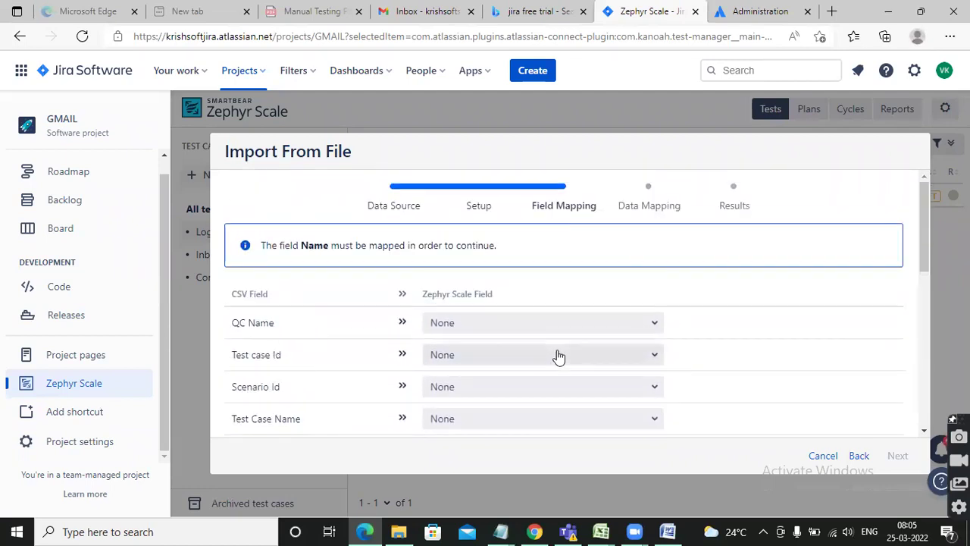
# Map the Test Case Name CSV field to the Zephyr Scale field Name.
pyautogui.scroll(-1, 422, 364)
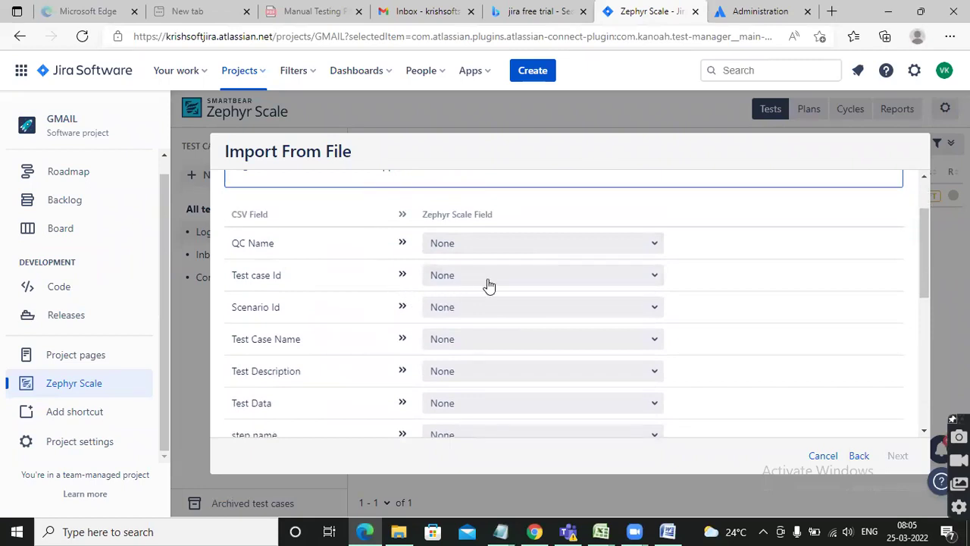
pyautogui.click(467, 341)
pyautogui.click(470, 185)
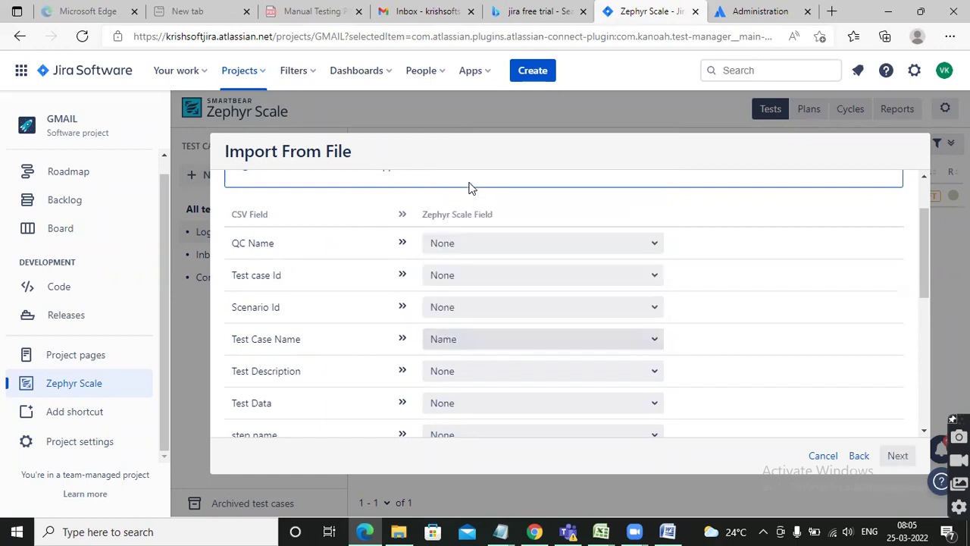
# Map the Test Description CSV field to the Zephyr Scale field Objective.
pyautogui.scroll(-1, 354, 317)
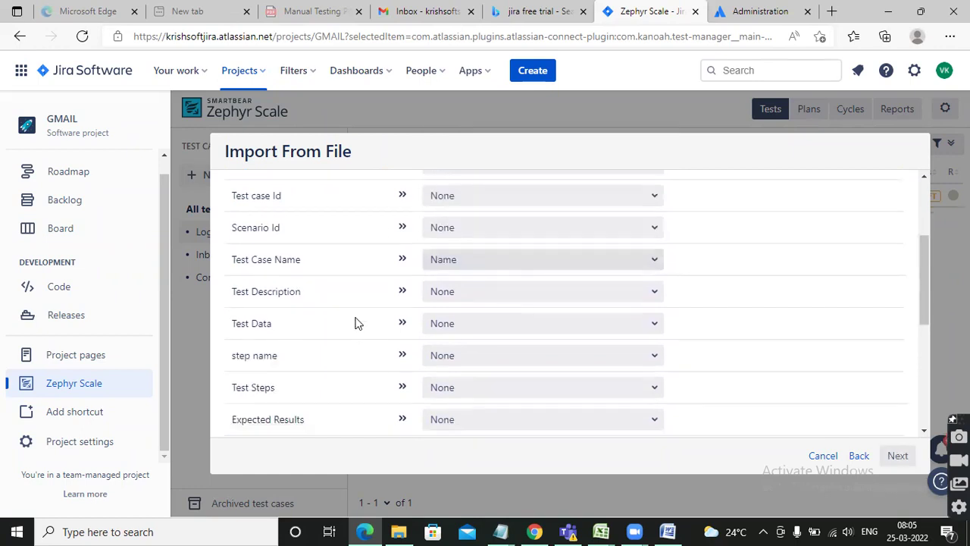
pyautogui.click(475, 295)
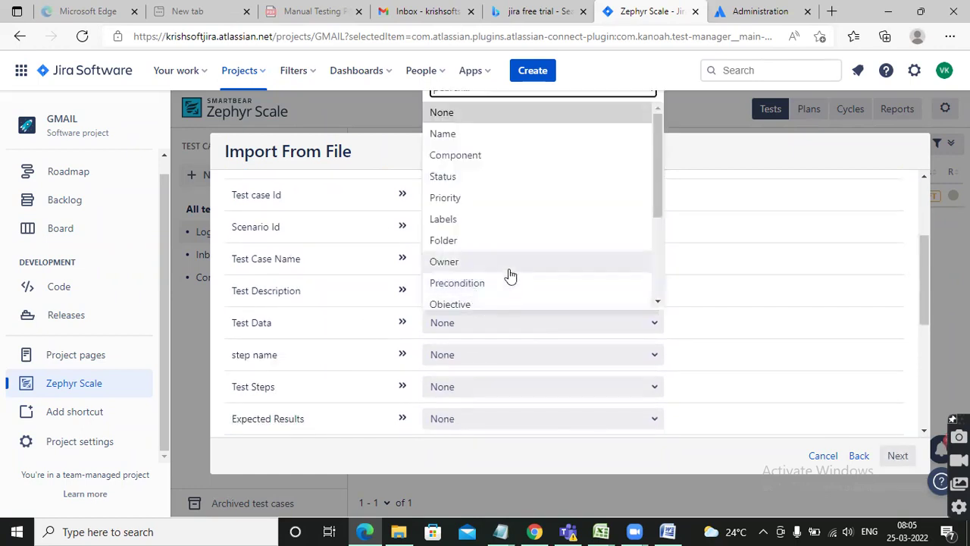
pyautogui.scroll(-2, 509, 277)
pyautogui.scroll(-1, 511, 286)
pyautogui.scroll(3, 506, 295)
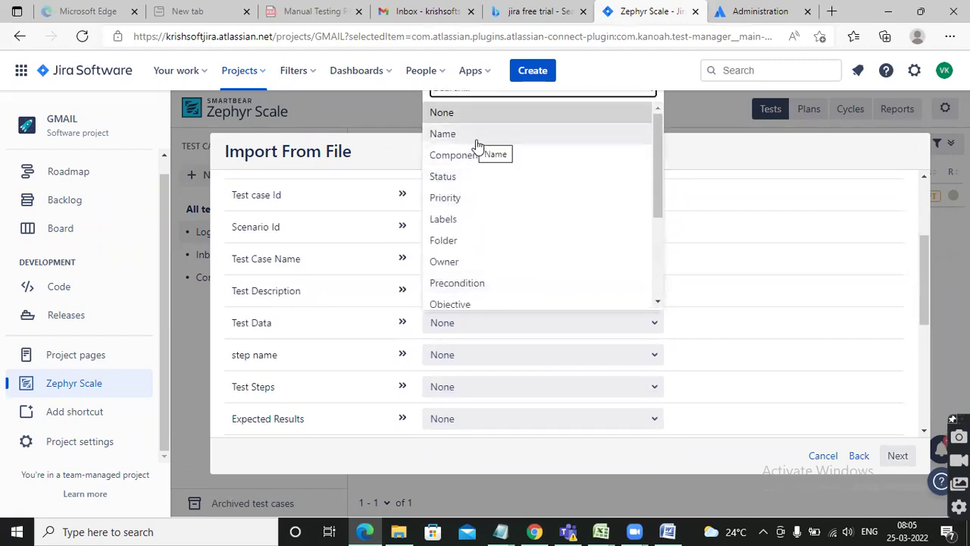
pyautogui.scroll(-2, 500, 257)
pyautogui.scroll(-3, 504, 260)
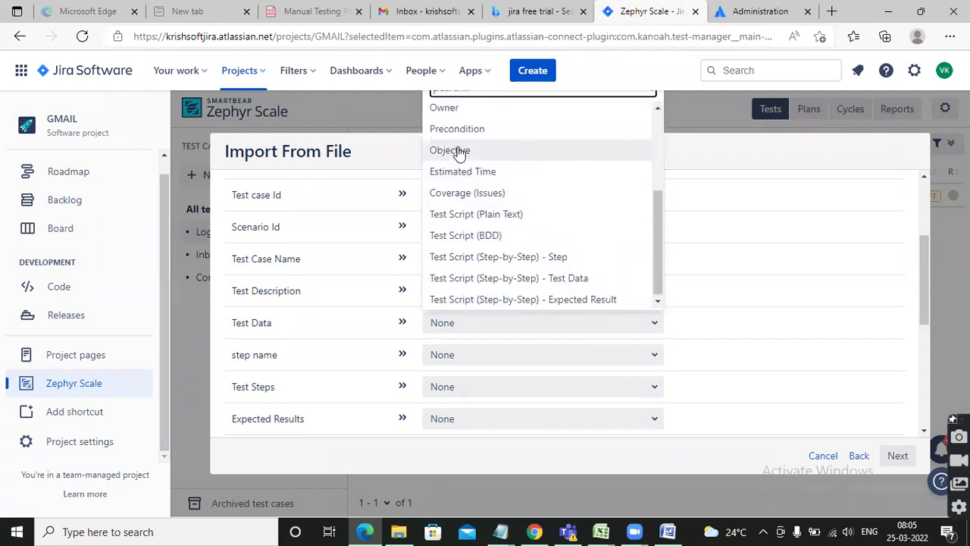
pyautogui.click(460, 151)
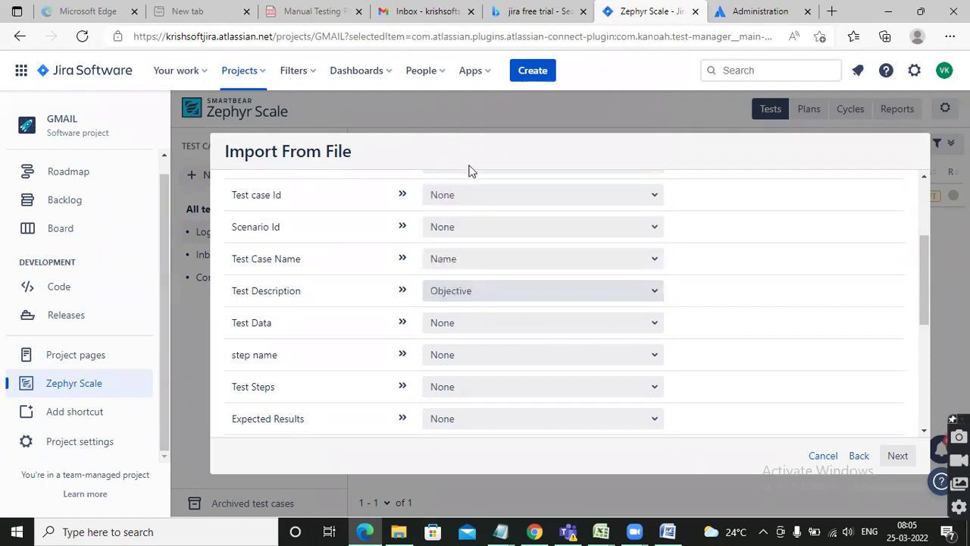
# Map the Test Data CSV field to Test Script (Step-by-Step) - Test Data.
pyautogui.click(480, 326)
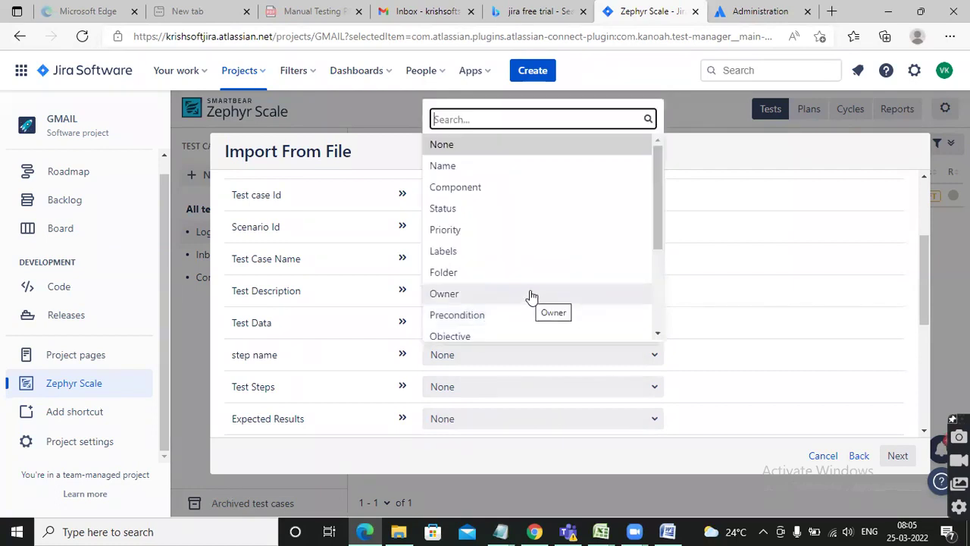
pyautogui.scroll(-2, 530, 296)
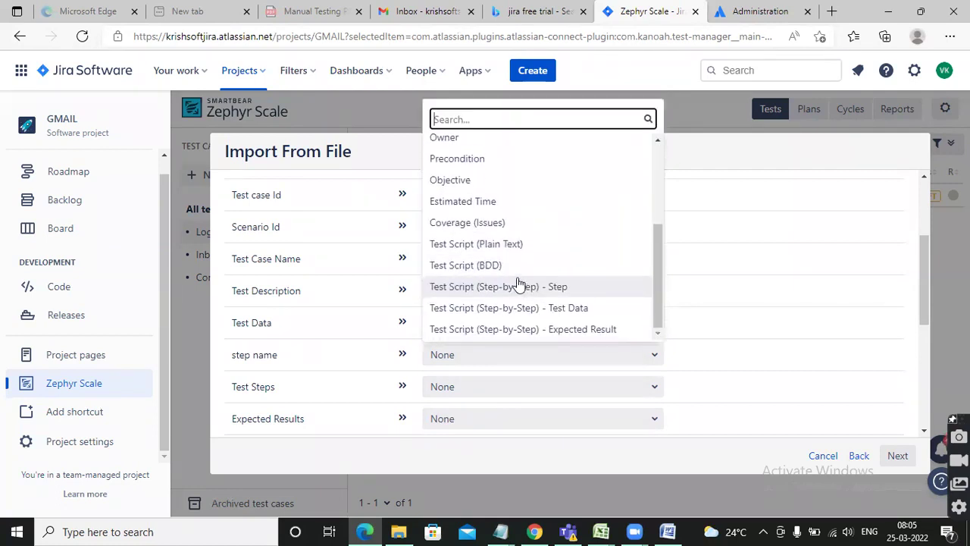
pyautogui.scroll(3, 522, 284)
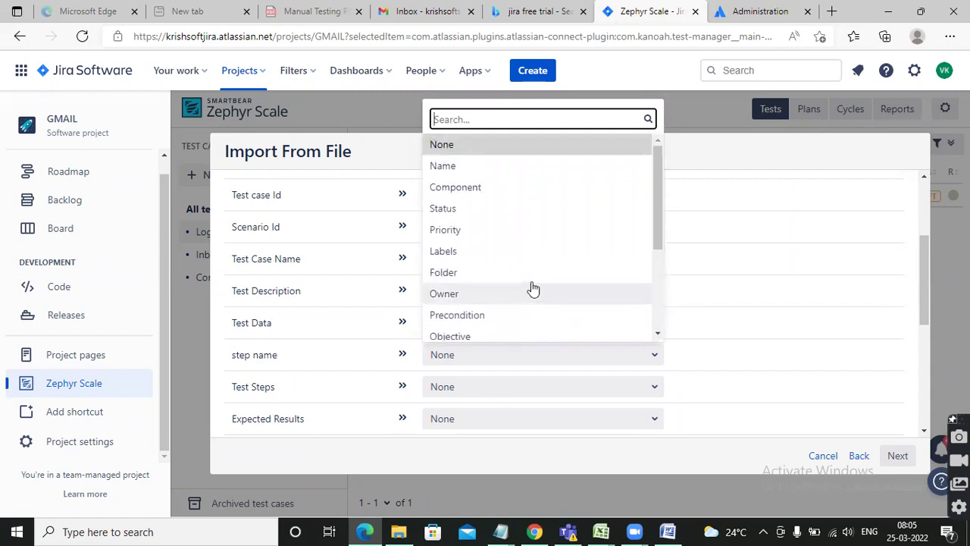
pyautogui.scroll(-3, 534, 291)
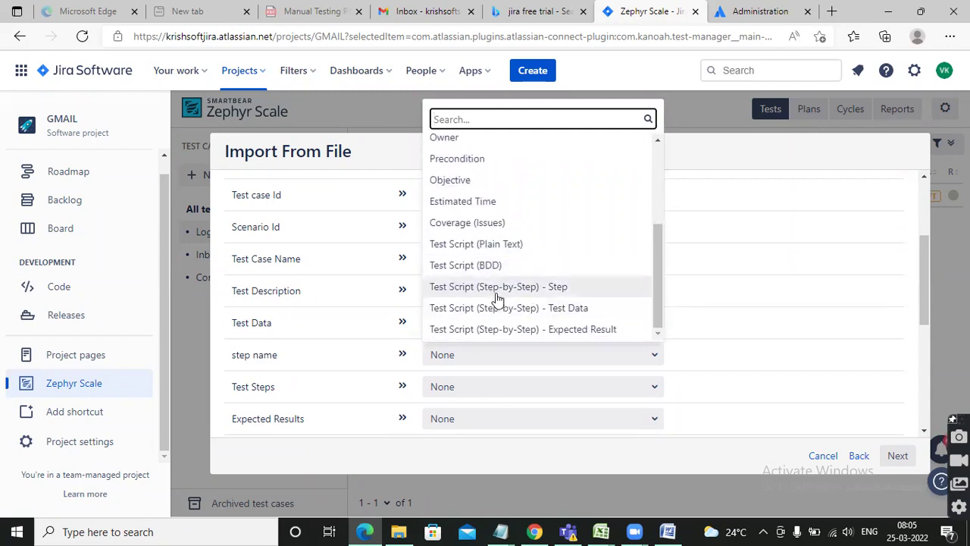
pyautogui.click(484, 309)
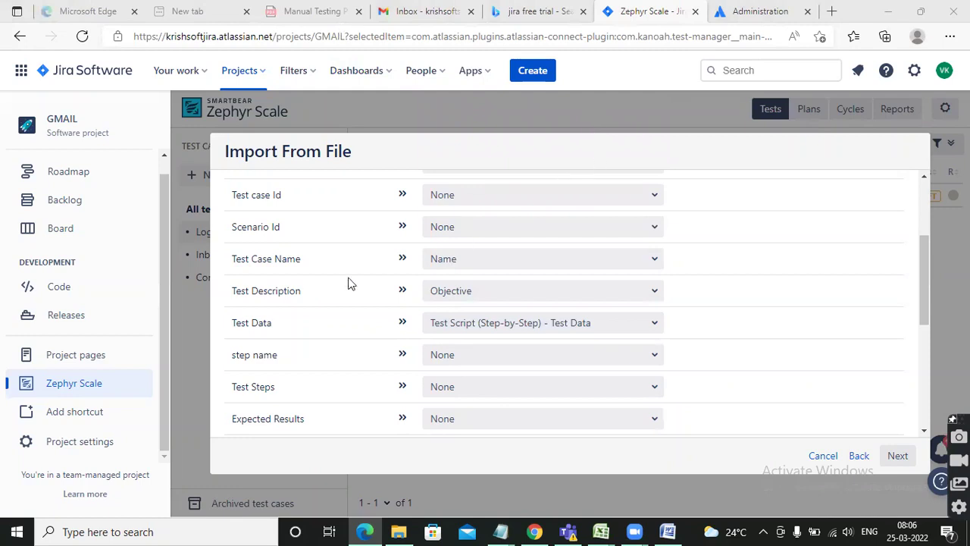
# Map the step name CSV field to Test Script (Step-by-Step) - Step.
pyautogui.scroll(-2, 413, 317)
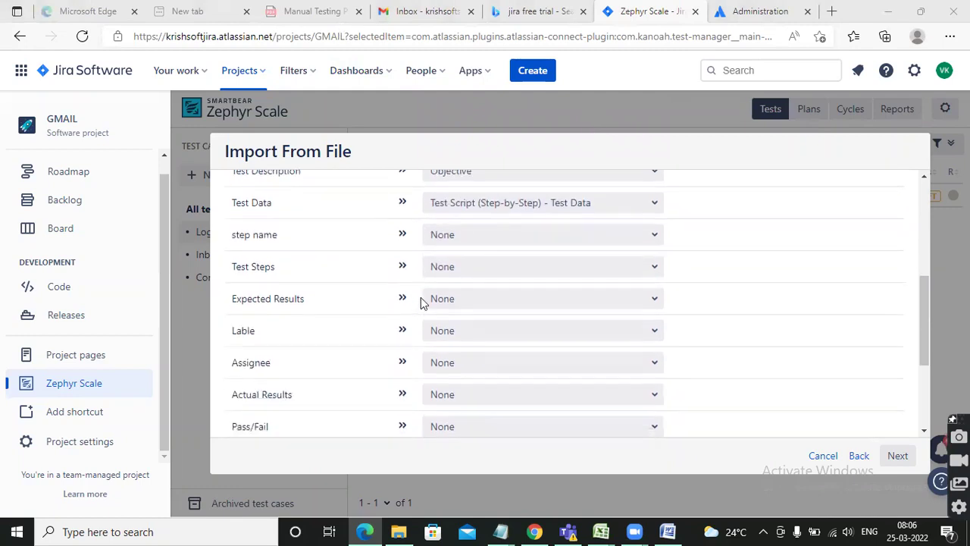
pyautogui.scroll(1, 407, 280)
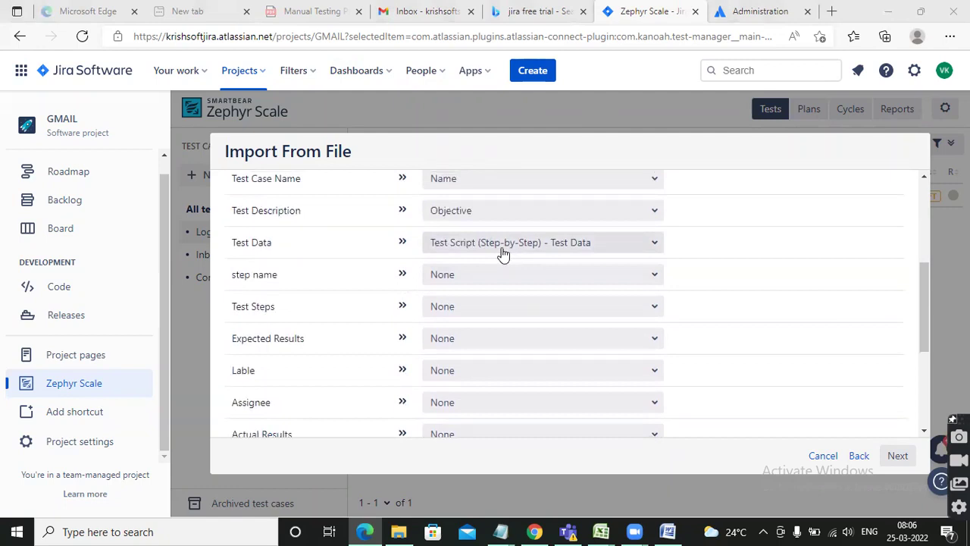
pyautogui.click(451, 277)
pyautogui.scroll(-2, 508, 265)
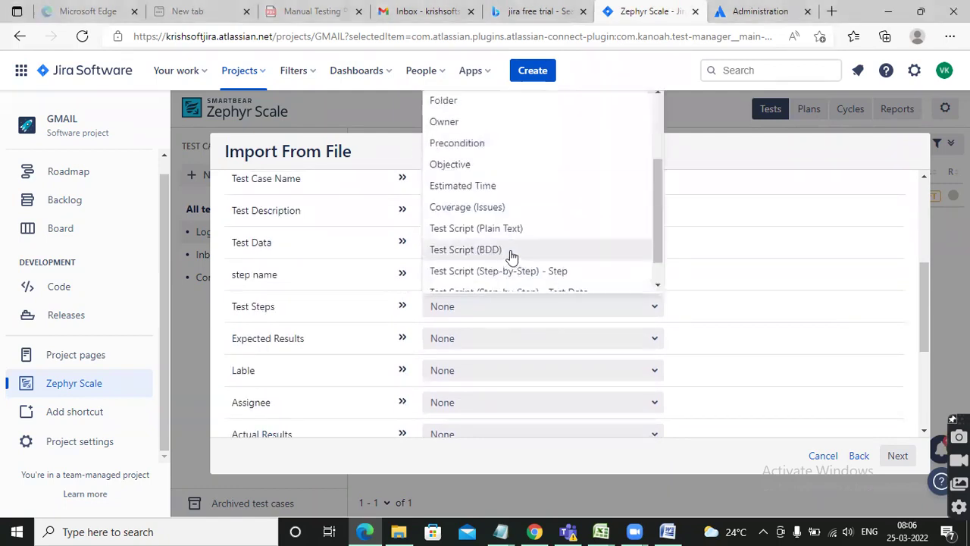
pyautogui.scroll(-1, 493, 261)
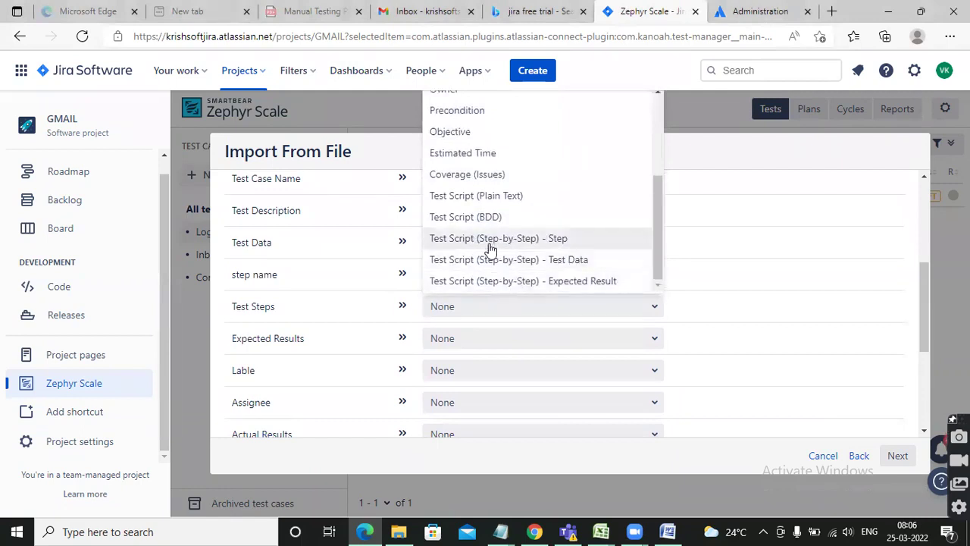
pyautogui.click(484, 238)
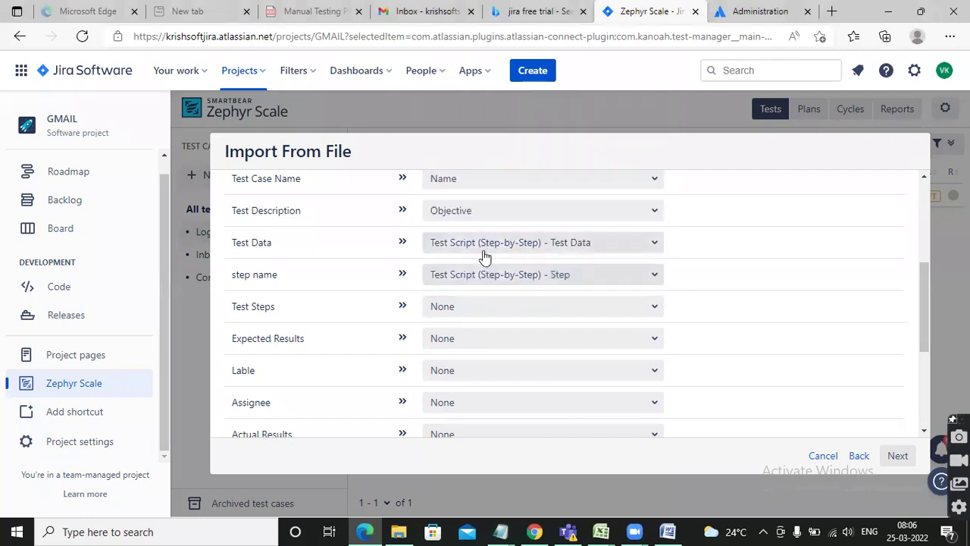
# Map the Test Steps CSV field to Test Script (Step-by-Step) - Step.
pyautogui.click(493, 307)
pyautogui.scroll(-2, 491, 307)
pyautogui.scroll(-1, 493, 311)
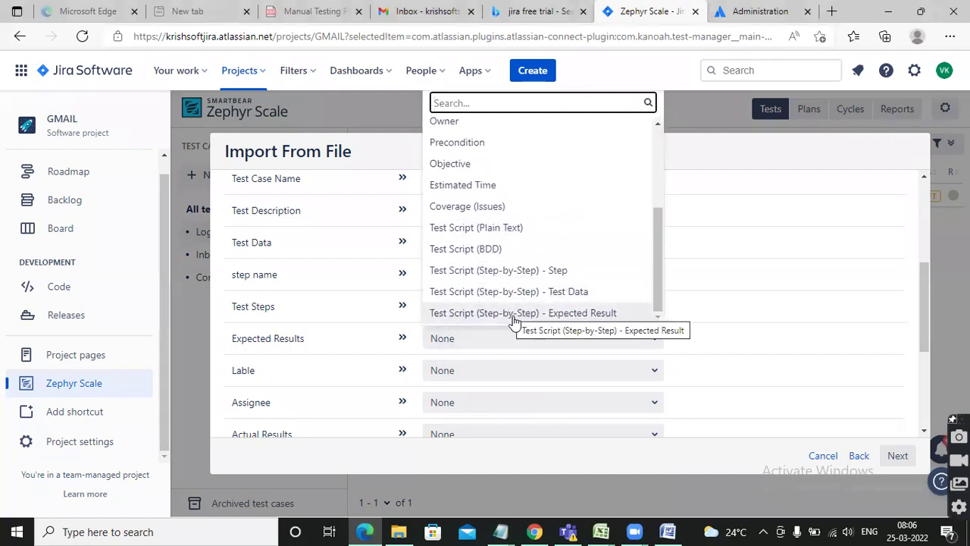
pyautogui.click(529, 270)
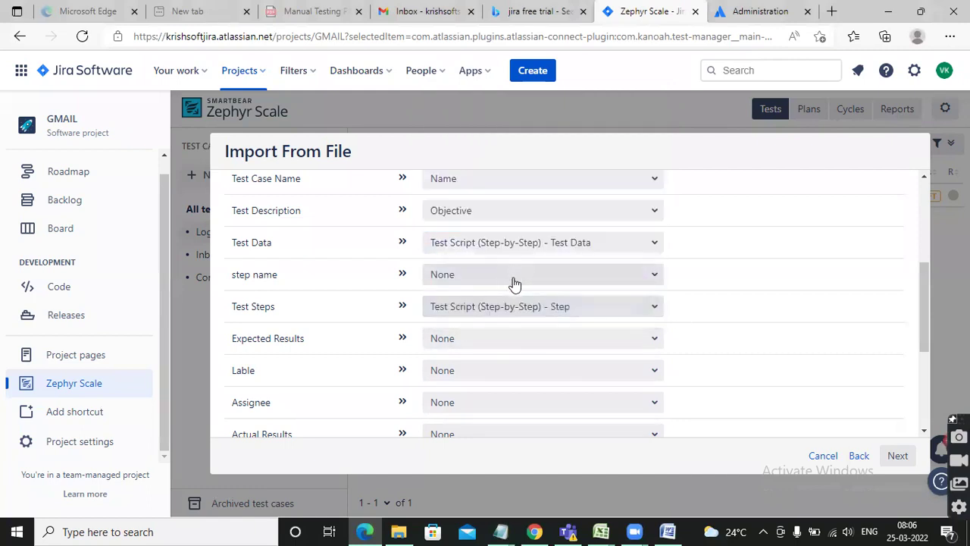
# Map the Expected Results CSV field to Test Script (Step-by-Step) - Expected Result and the Lable field to Labels.
pyautogui.click(508, 345)
pyautogui.scroll(-5, 506, 345)
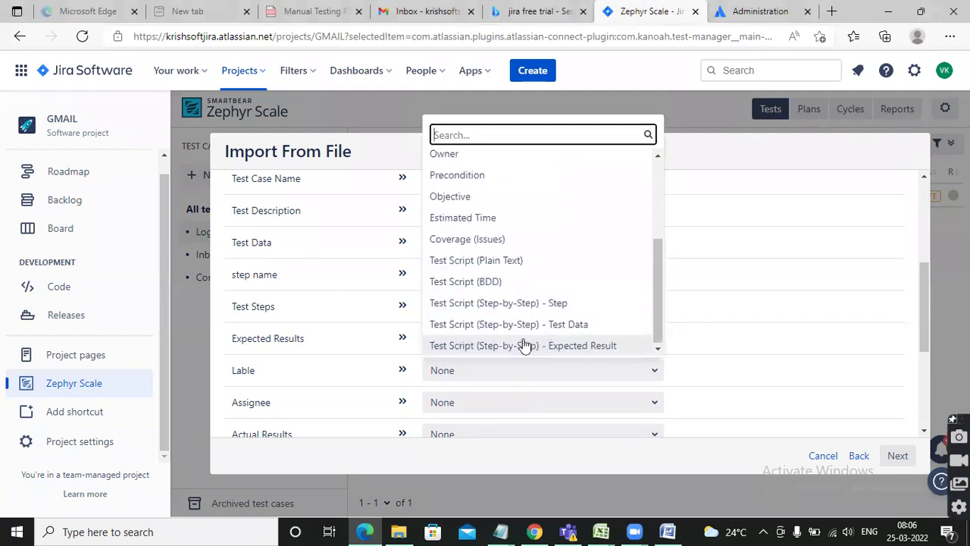
pyautogui.click(507, 344)
pyautogui.scroll(-3, 491, 363)
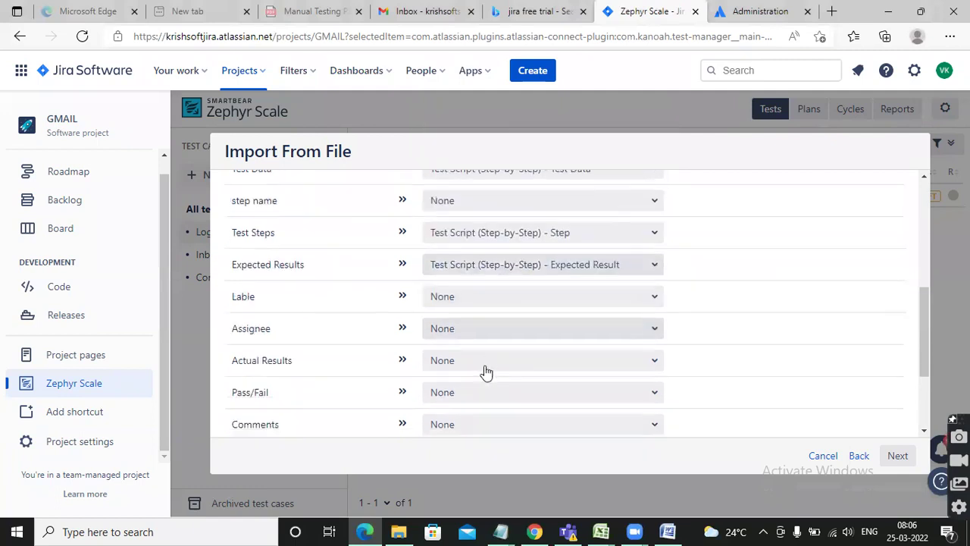
pyautogui.click(480, 254)
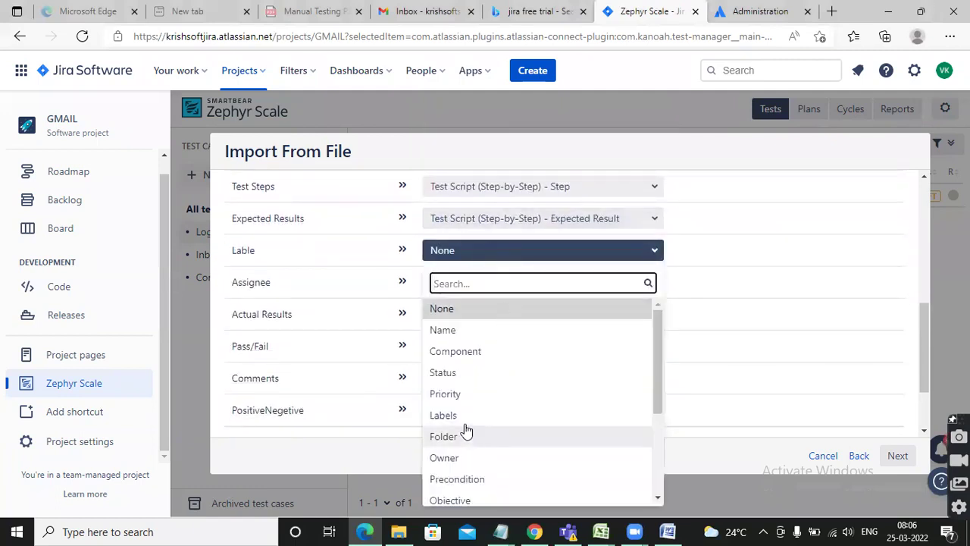
pyautogui.click(470, 415)
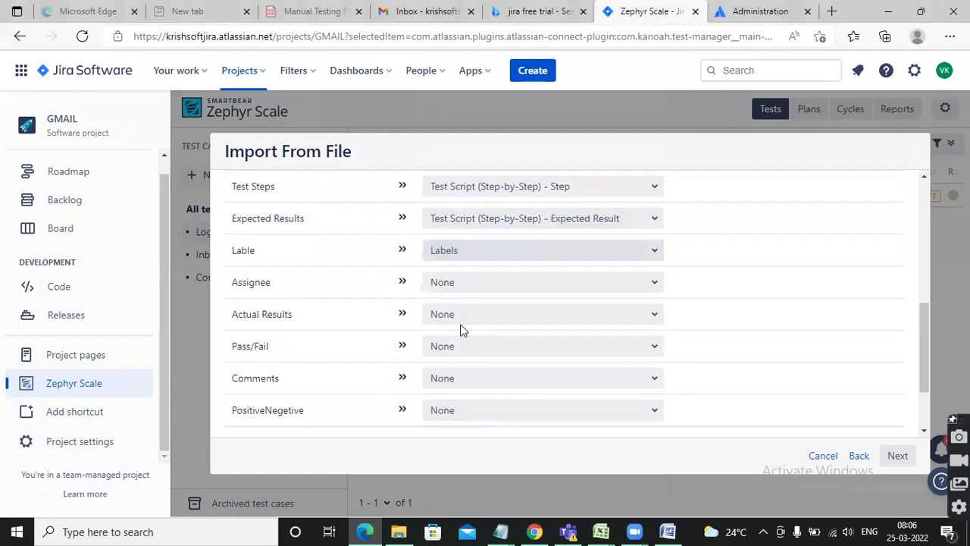
# Map the Assignee CSV field to the Zephyr Scale field Owner.
pyautogui.click(470, 283)
pyautogui.scroll(-4, 478, 284)
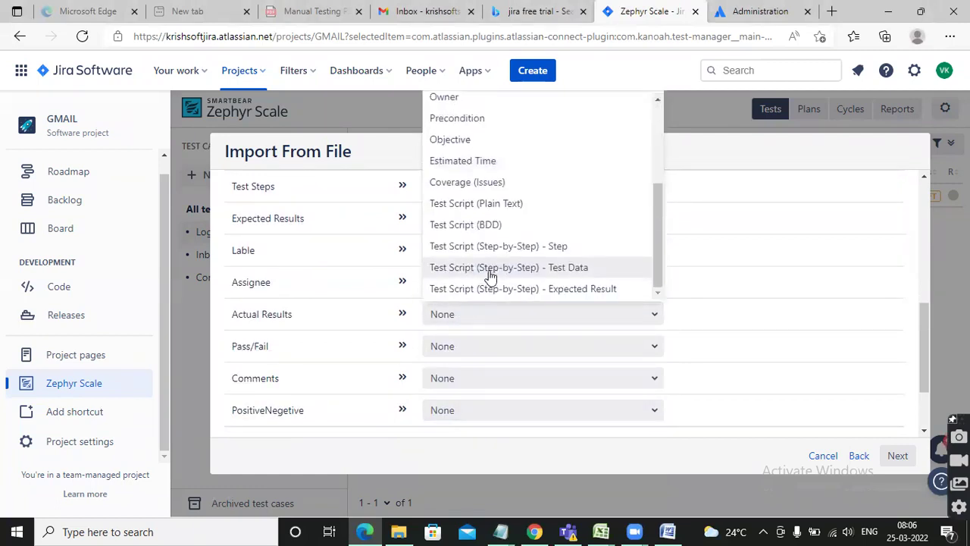
pyautogui.scroll(4, 493, 282)
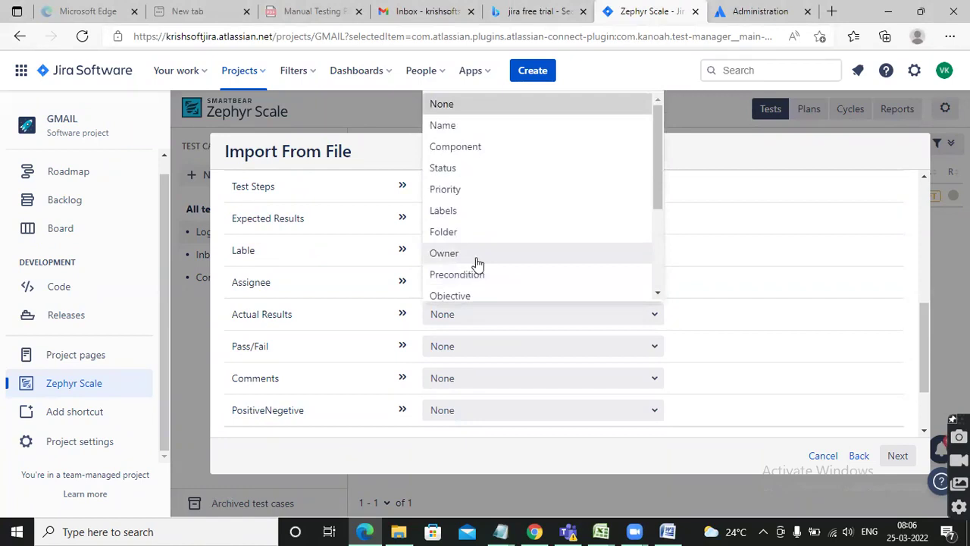
pyautogui.scroll(-3, 502, 251)
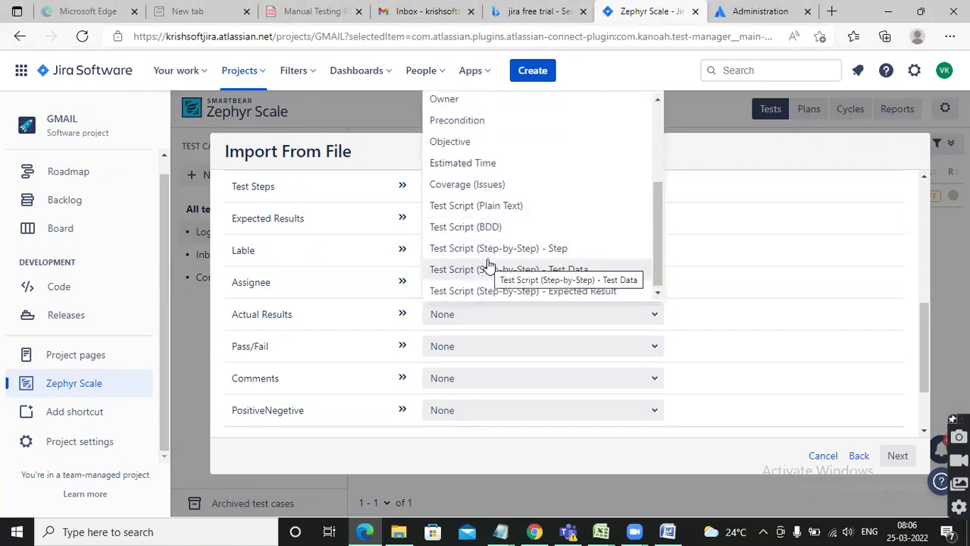
pyautogui.scroll(1, 489, 267)
pyautogui.scroll(2, 493, 267)
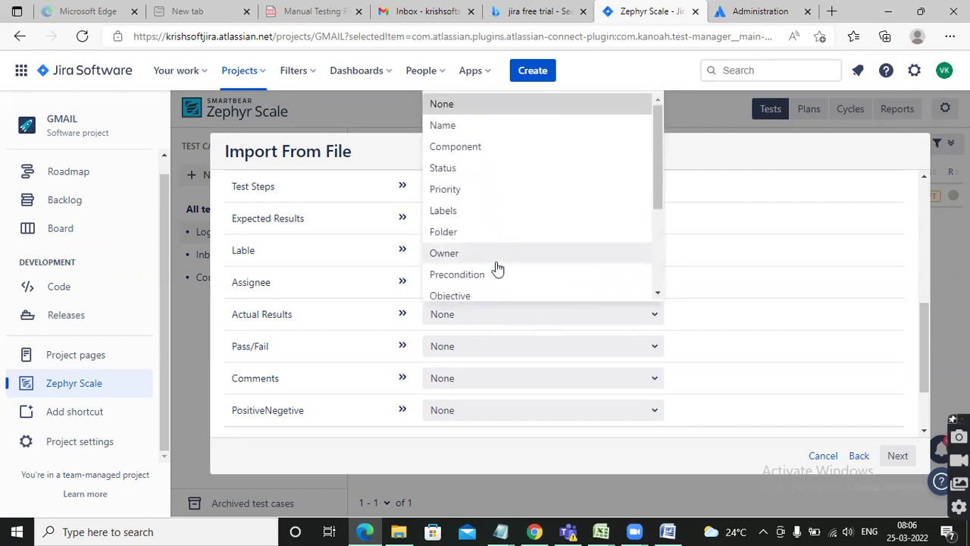
pyautogui.click(444, 253)
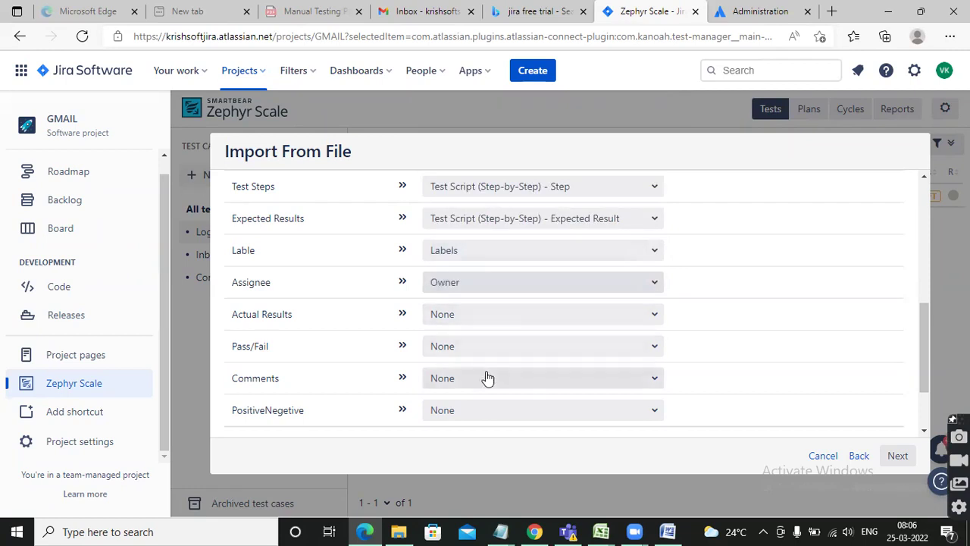
# Recheck the field mappings and assign Test Script (Step-by-Step) - Step to the step name CSV field.
pyautogui.scroll(-2, 486, 375)
pyautogui.scroll(6, 489, 348)
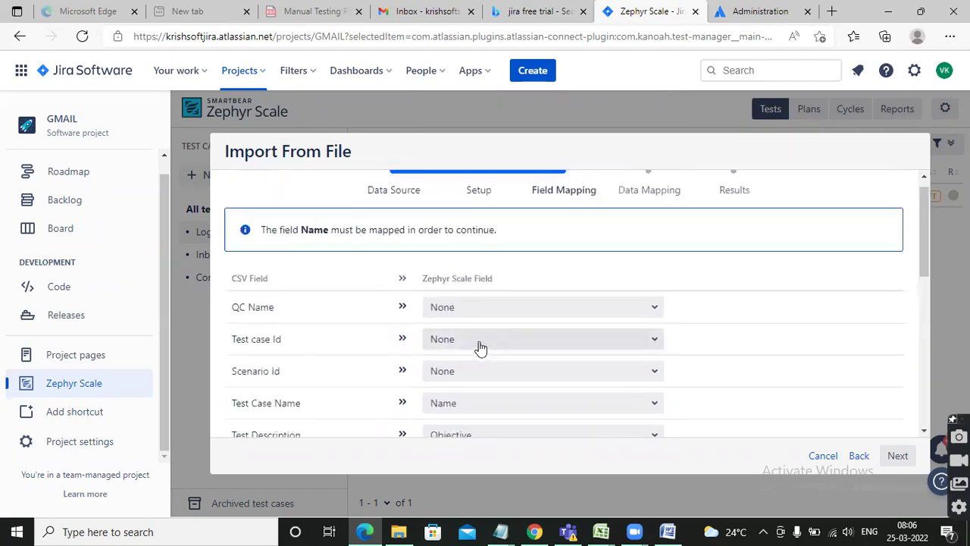
pyautogui.scroll(-4, 463, 330)
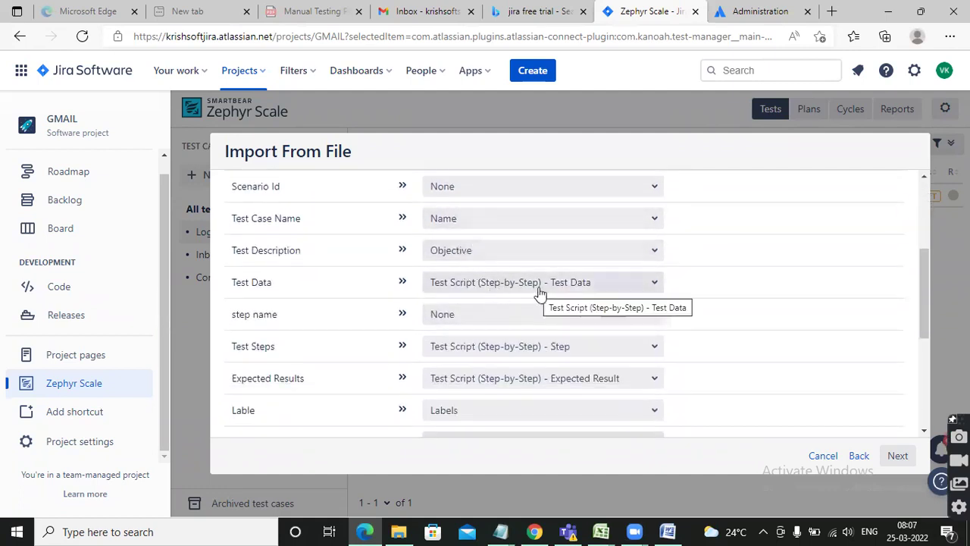
pyautogui.scroll(-1, 496, 314)
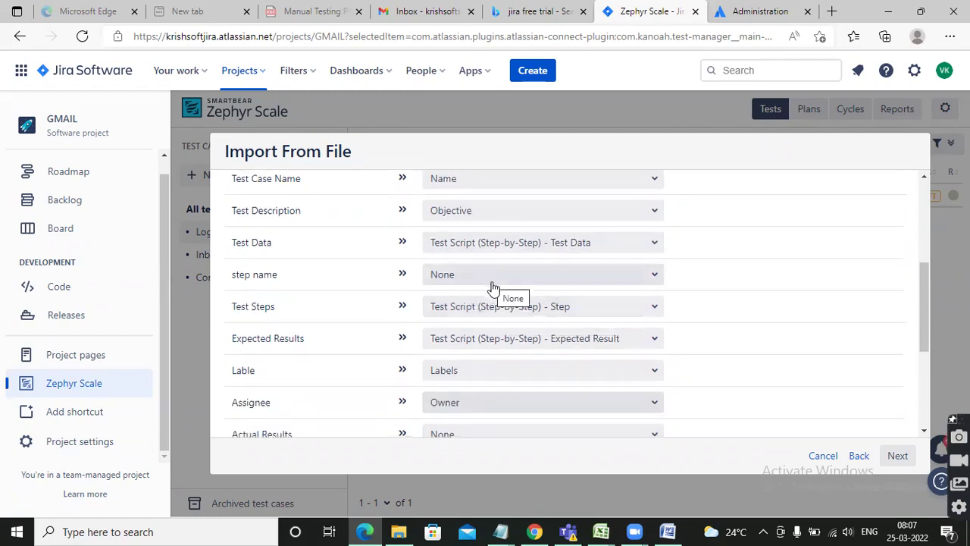
pyautogui.click(490, 277)
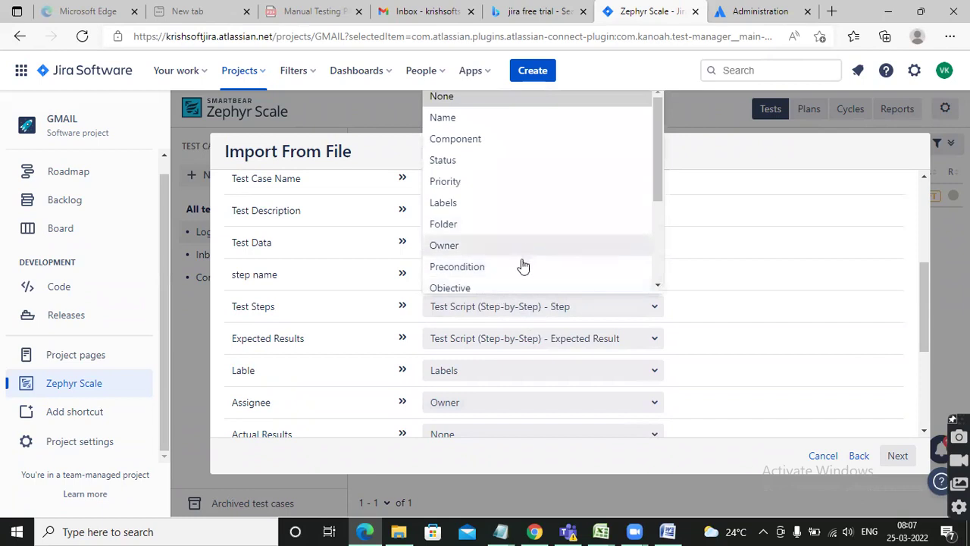
pyautogui.scroll(-3, 521, 257)
pyautogui.click(510, 241)
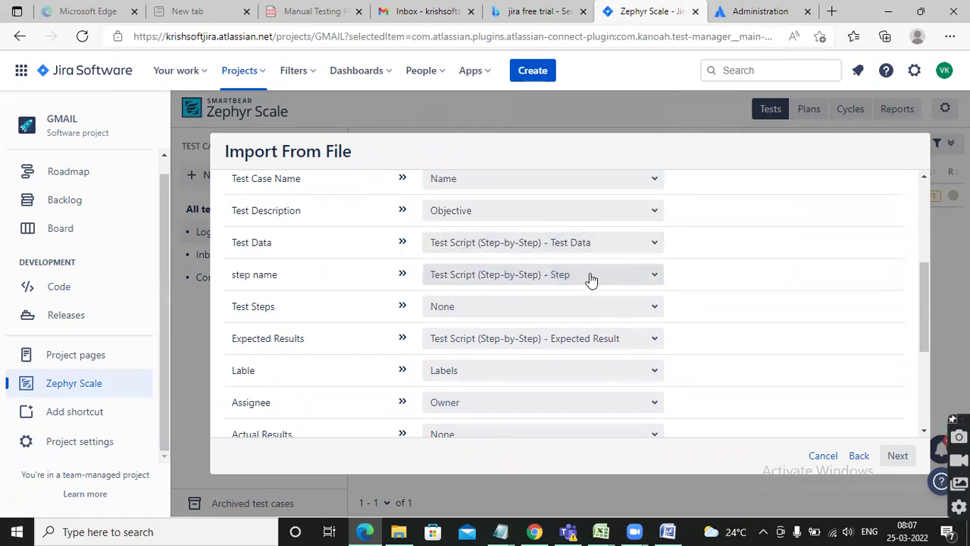
# Review the complete list of field mappings and continue the import to the Data Mapping stage.
pyautogui.scroll(1, 578, 297)
pyautogui.scroll(-2, 580, 300)
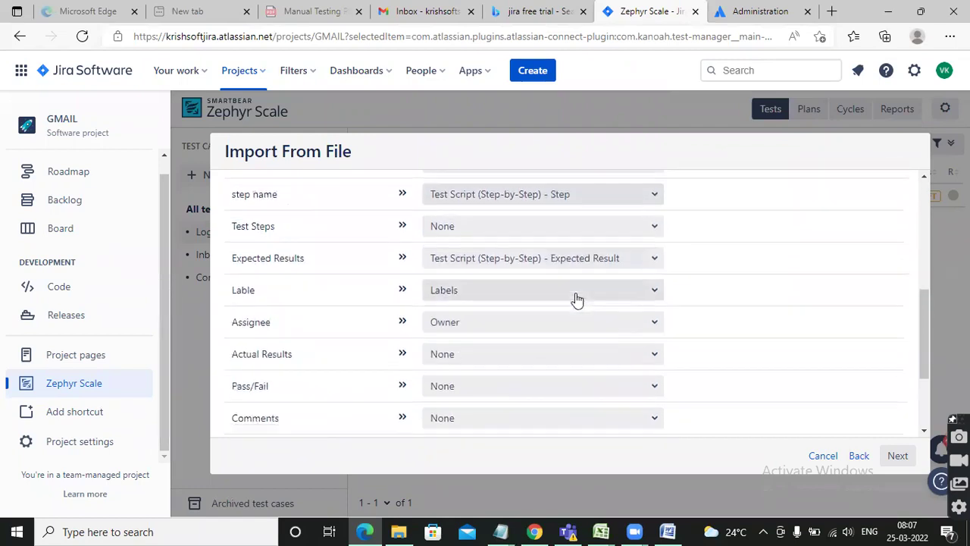
pyautogui.scroll(1, 576, 298)
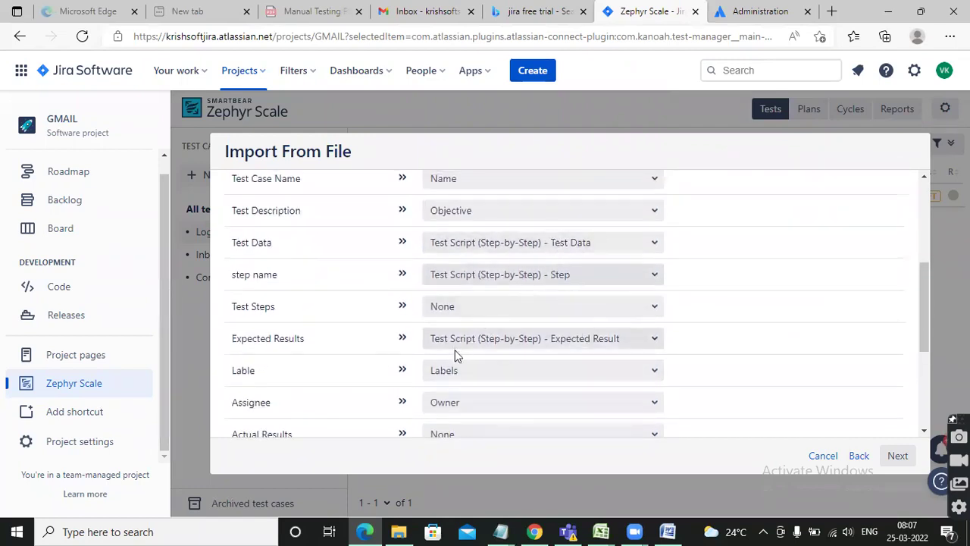
pyautogui.scroll(-1, 551, 355)
pyautogui.scroll(-1, 530, 318)
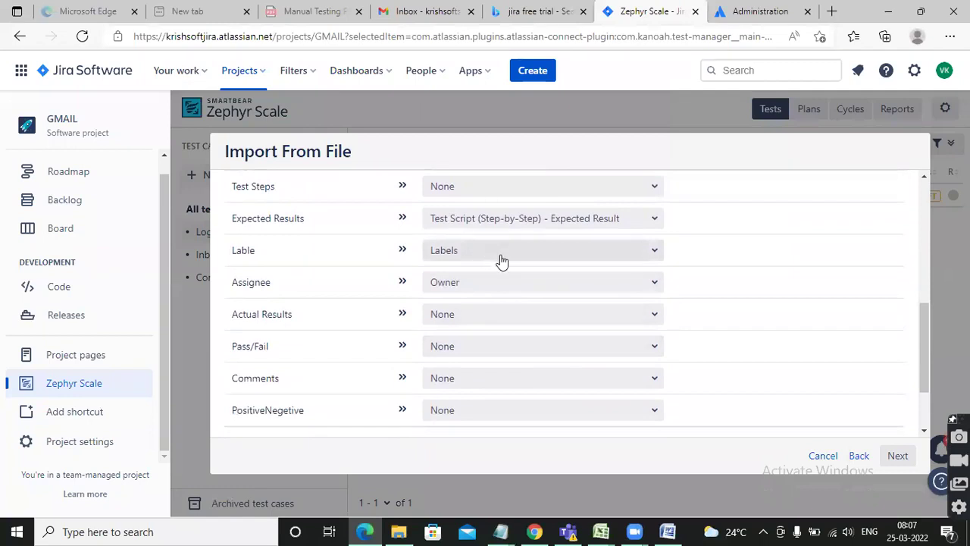
pyautogui.scroll(-2, 538, 329)
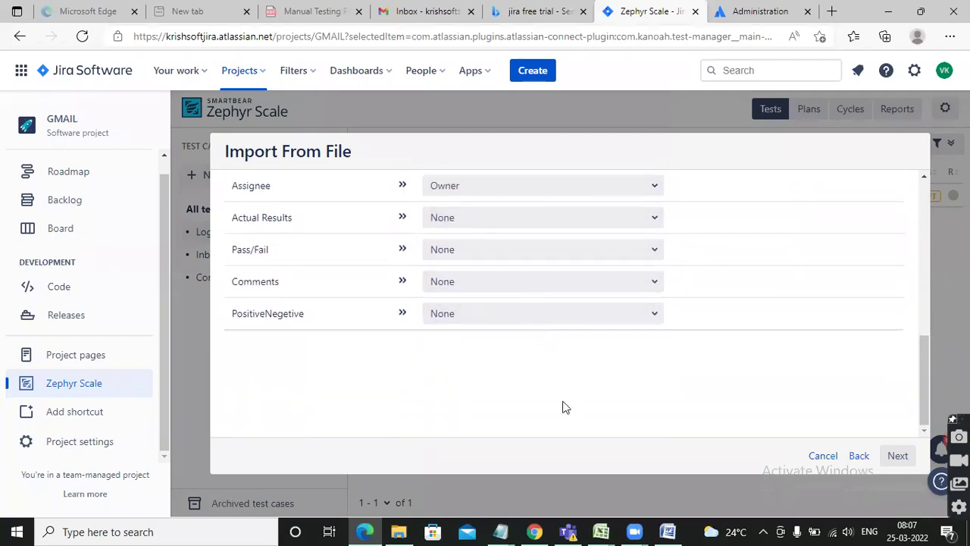
pyautogui.scroll(10, 660, 372)
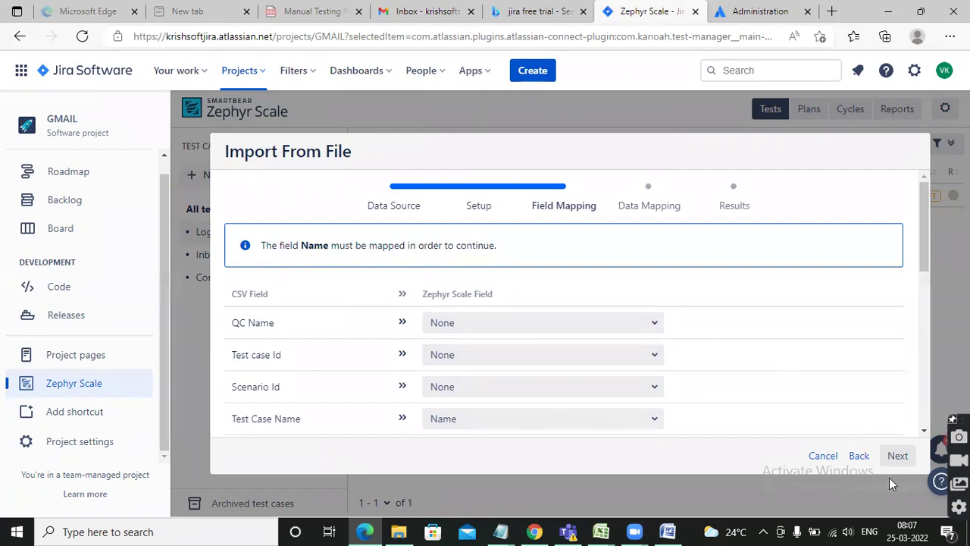
pyautogui.click(898, 457)
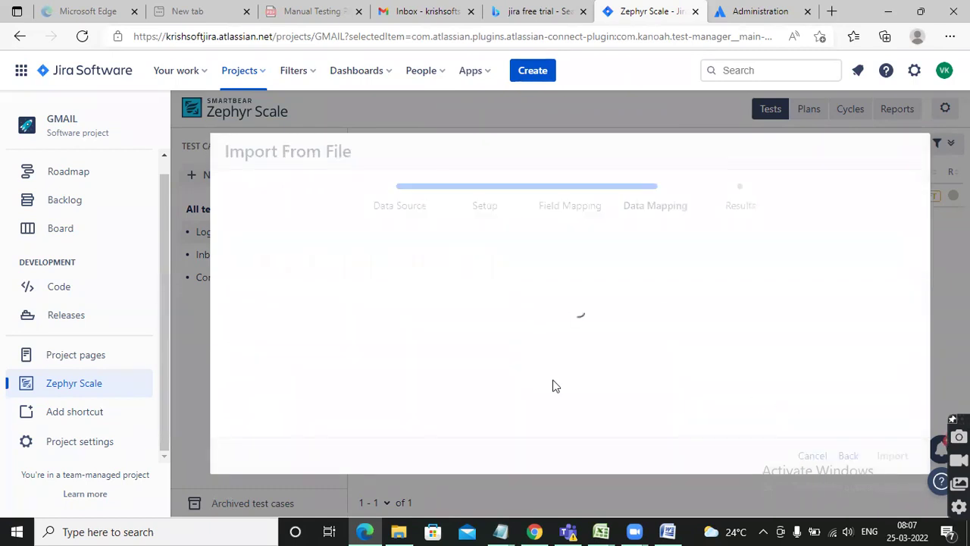
# Switch to the Agile workbook in Excel to review the test case rows and labels, and return to the Zephyr Scale import.
pyautogui.click(607, 530)
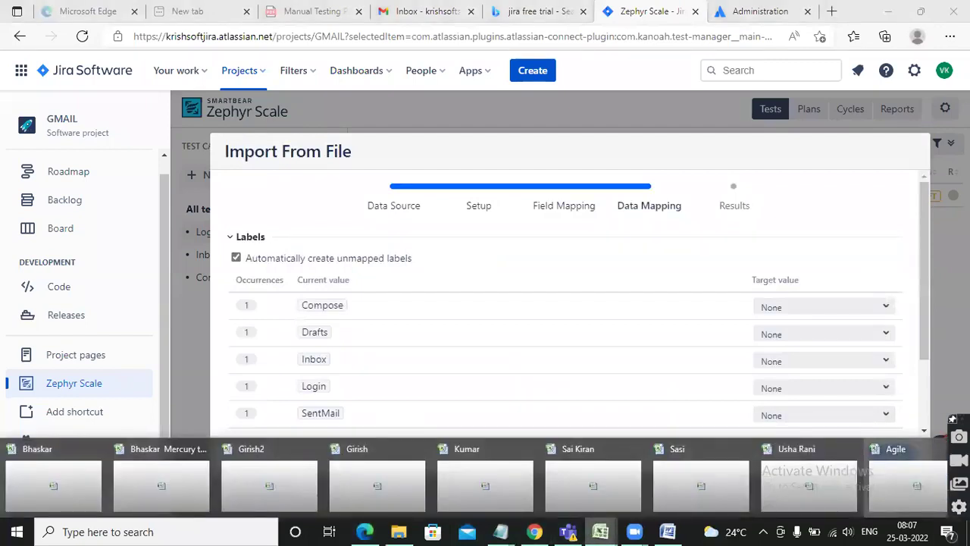
pyautogui.click(906, 481)
pyautogui.scroll(-5, 500, 354)
pyautogui.scroll(5, 517, 354)
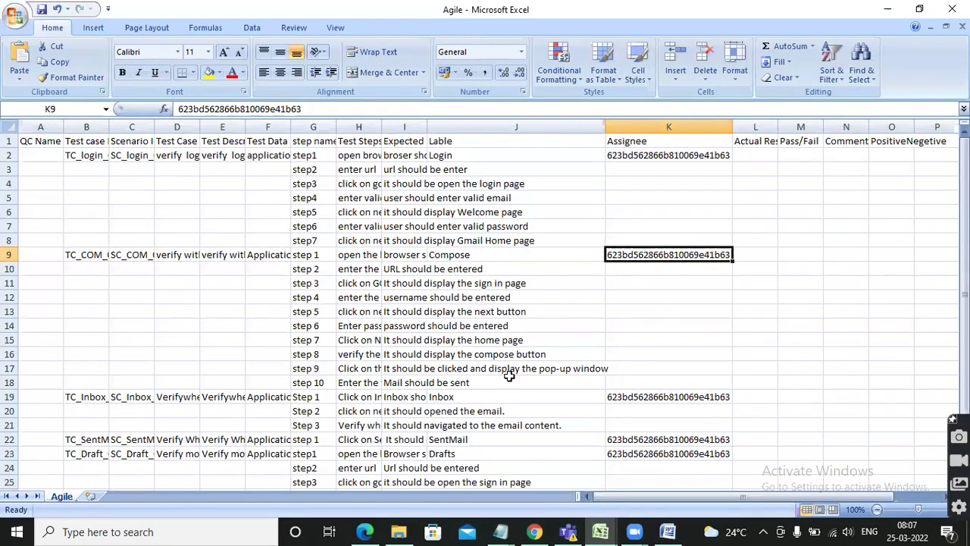
pyautogui.click(364, 531)
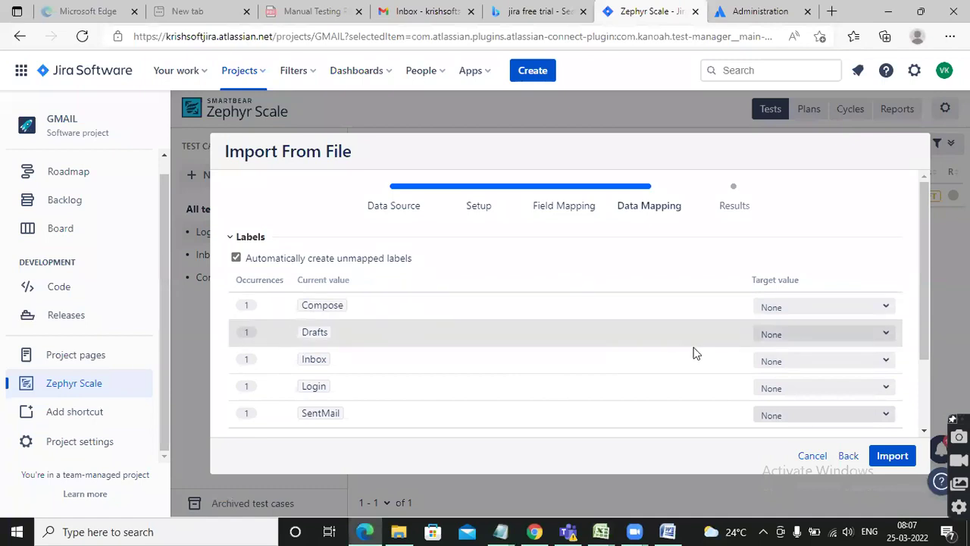
# Import the test cases with automatic creation of unmapped labels left on, and close the import results.
pyautogui.scroll(-2, 689, 356)
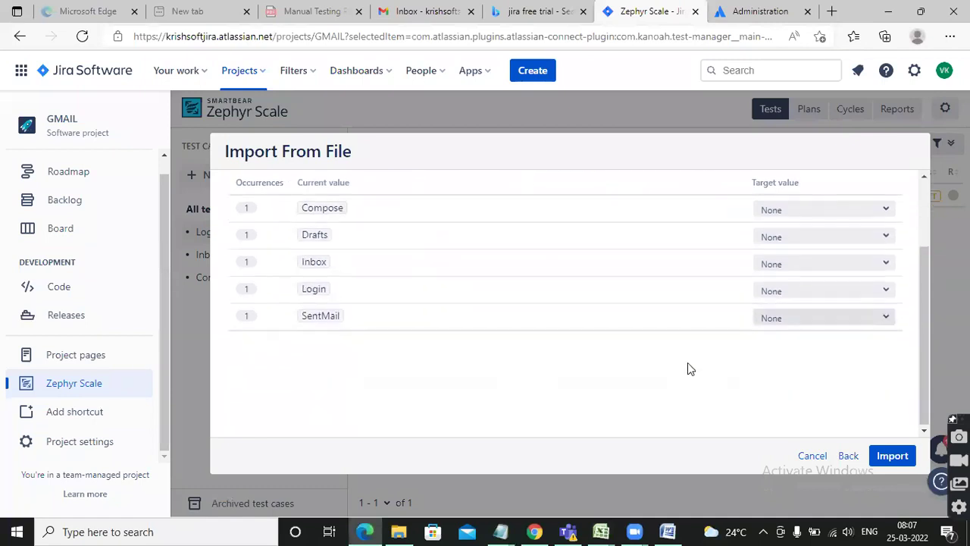
pyautogui.click(892, 456)
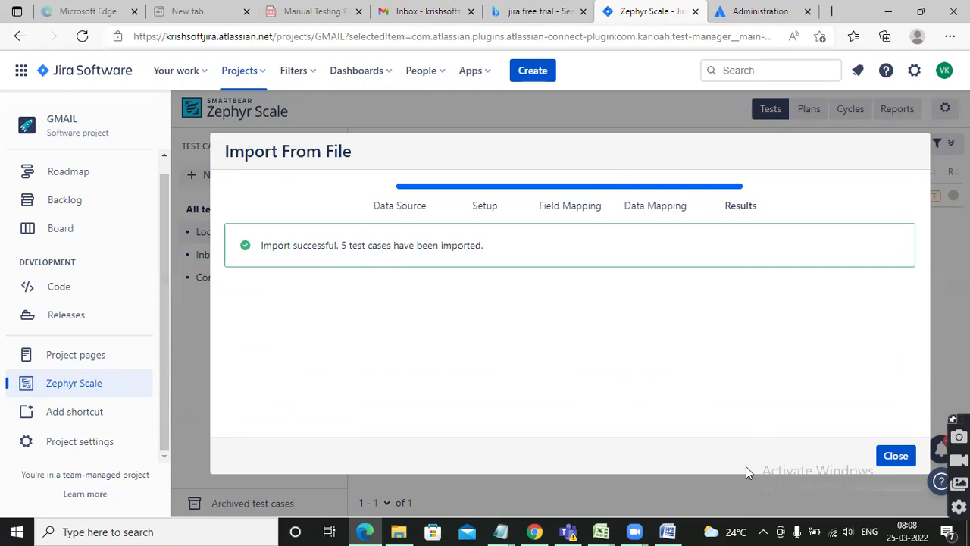
pyautogui.click(894, 457)
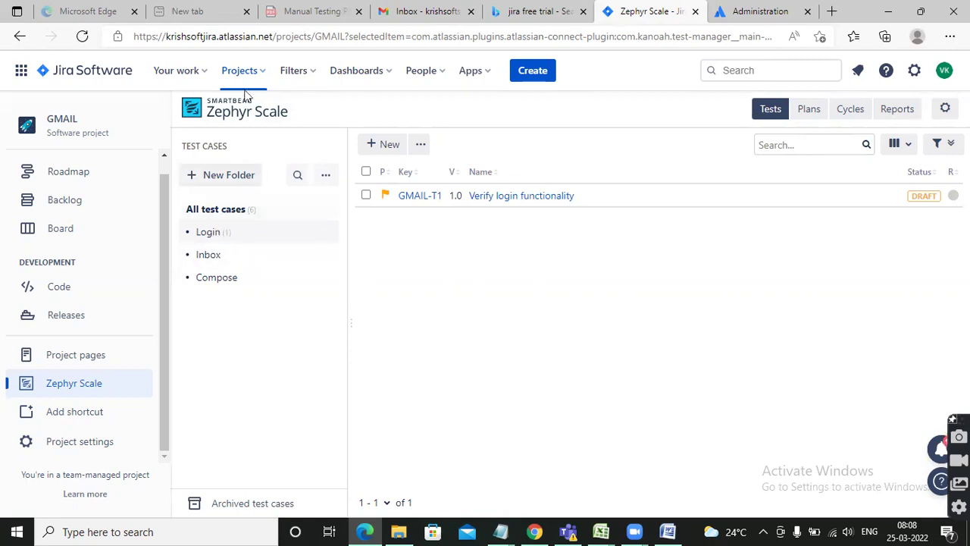
# Reload the test case library and check the Inbox, Compose and Login folders for the imported test cases.
pyautogui.click(84, 41)
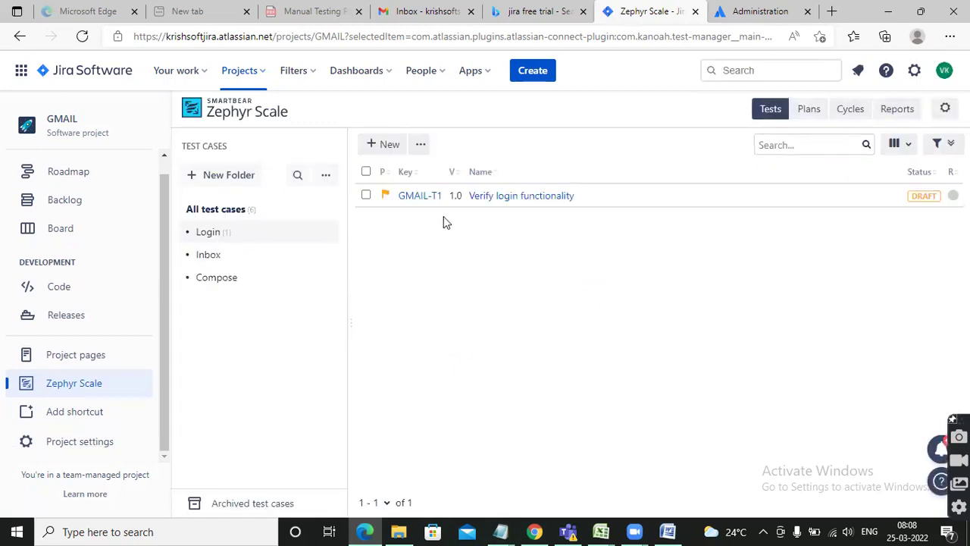
pyautogui.click(218, 258)
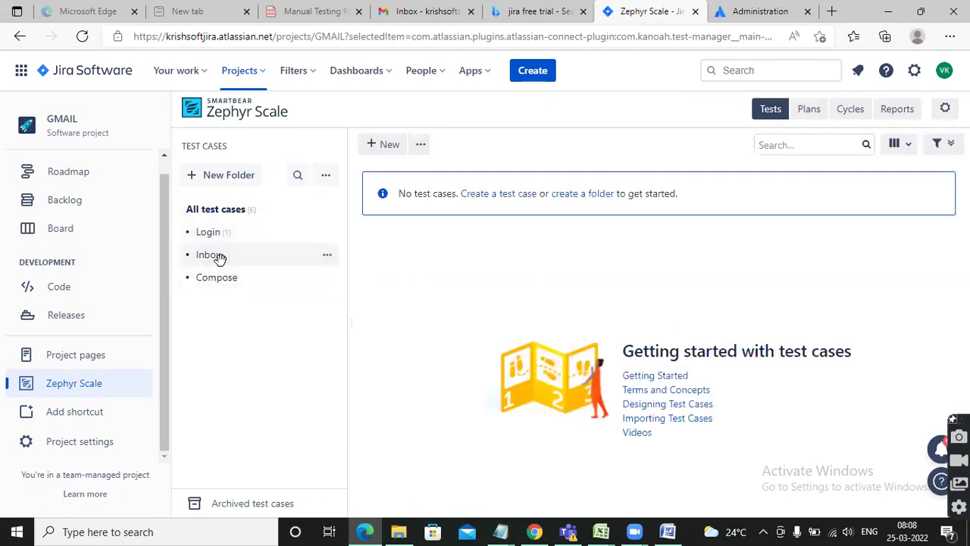
pyautogui.click(222, 277)
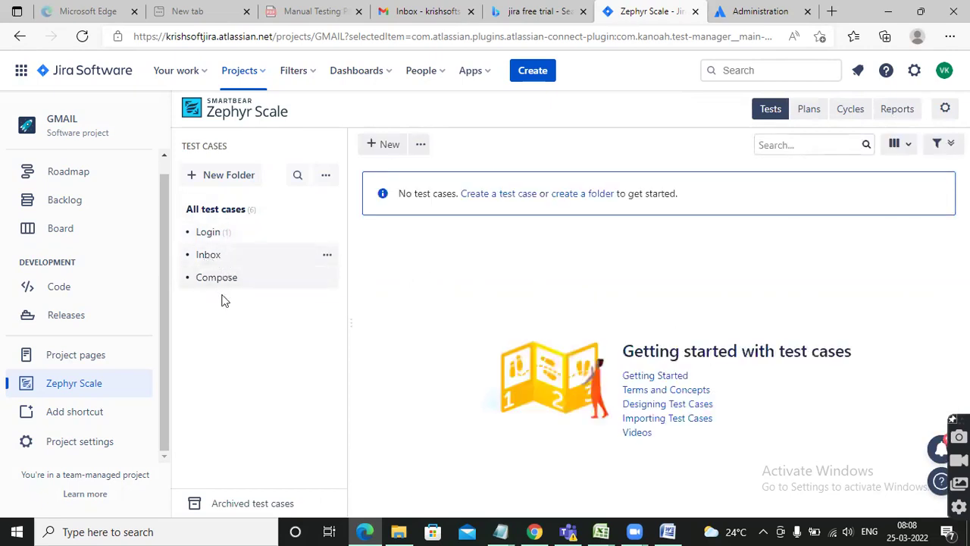
pyautogui.click(209, 255)
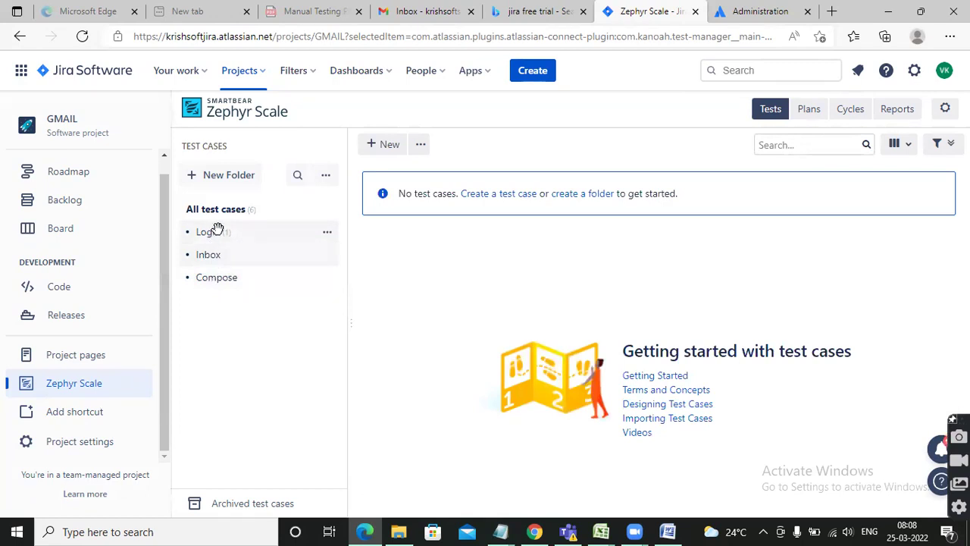
pyautogui.click(219, 231)
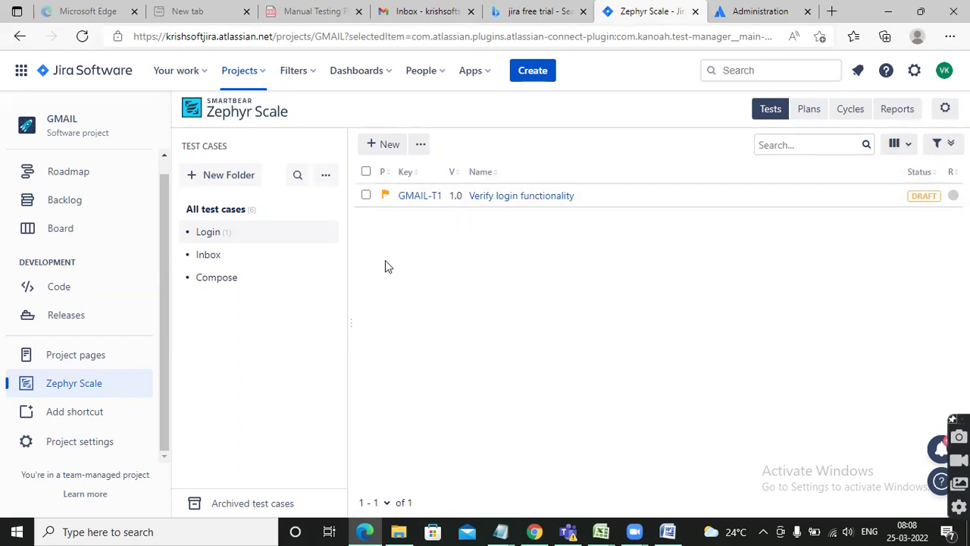
# List all test cases in the reloaded library and open test case GMAIL-T6 to examine its details.
pyautogui.click(83, 37)
pyautogui.click(253, 214)
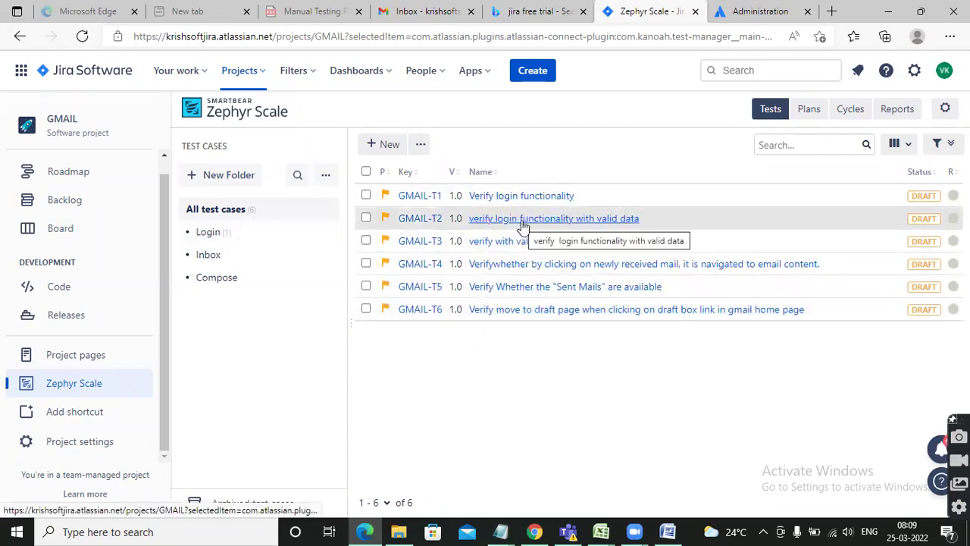
pyautogui.click(528, 310)
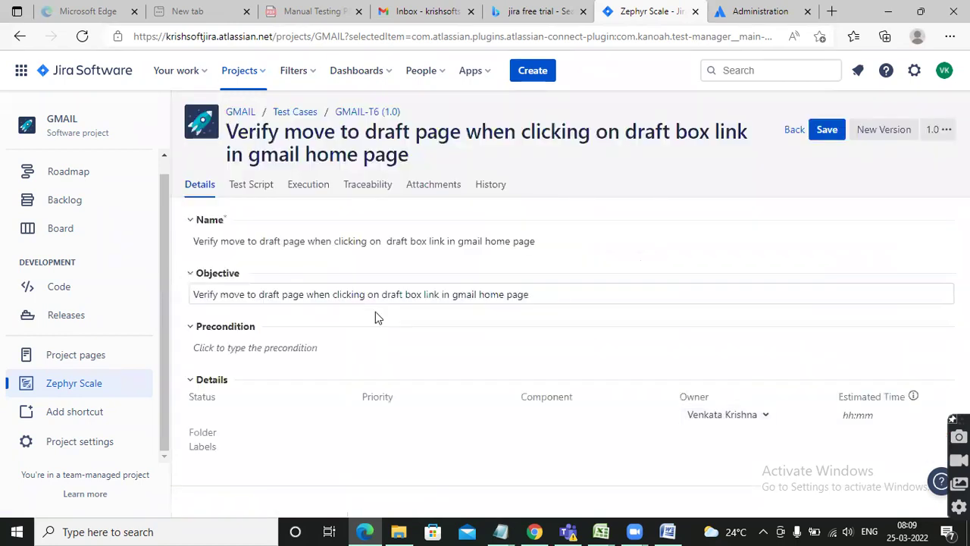
pyautogui.click(277, 241)
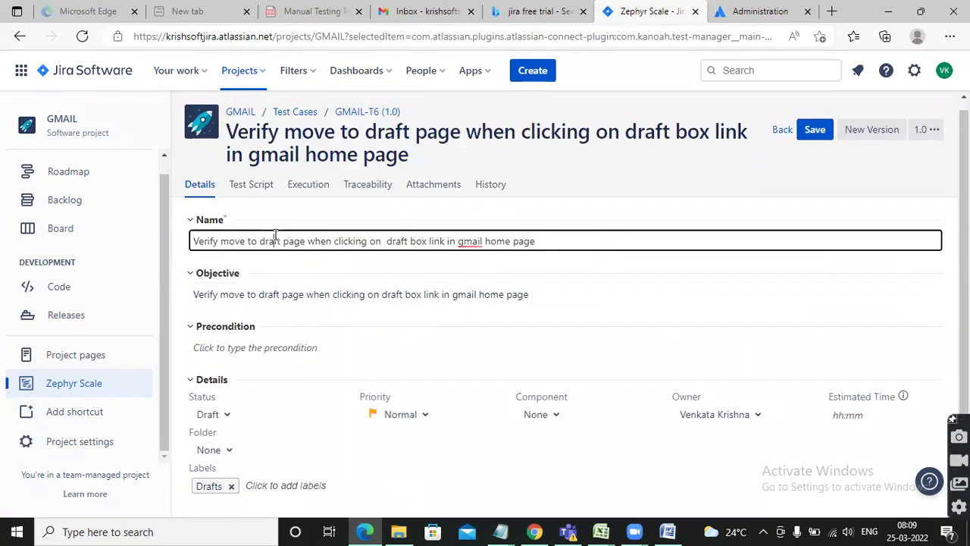
pyautogui.click(304, 320)
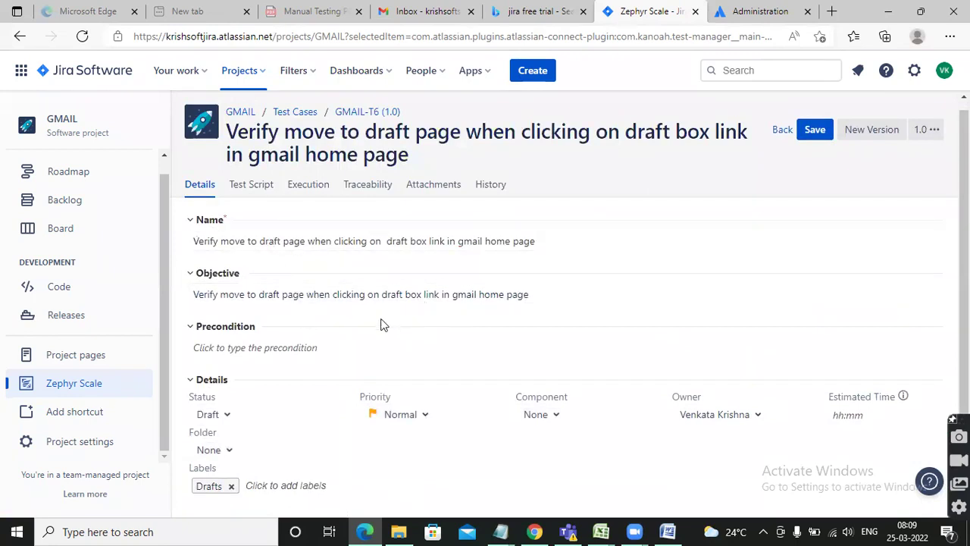
# Compare the owner of test case GMAIL-T6 with the Assignee column in the Agile workbook in Excel, and return to Jira.
pyautogui.scroll(-1, 363, 337)
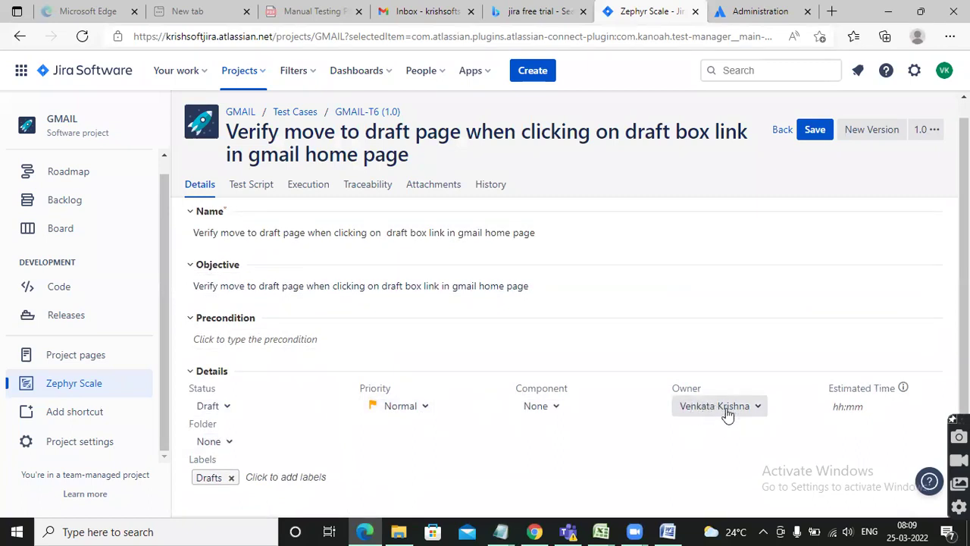
pyautogui.click(602, 531)
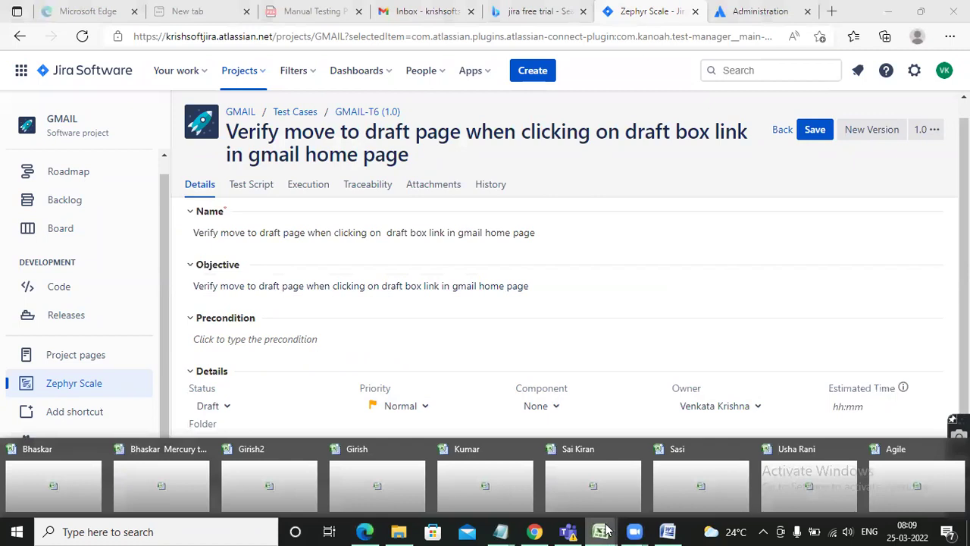
pyautogui.click(890, 468)
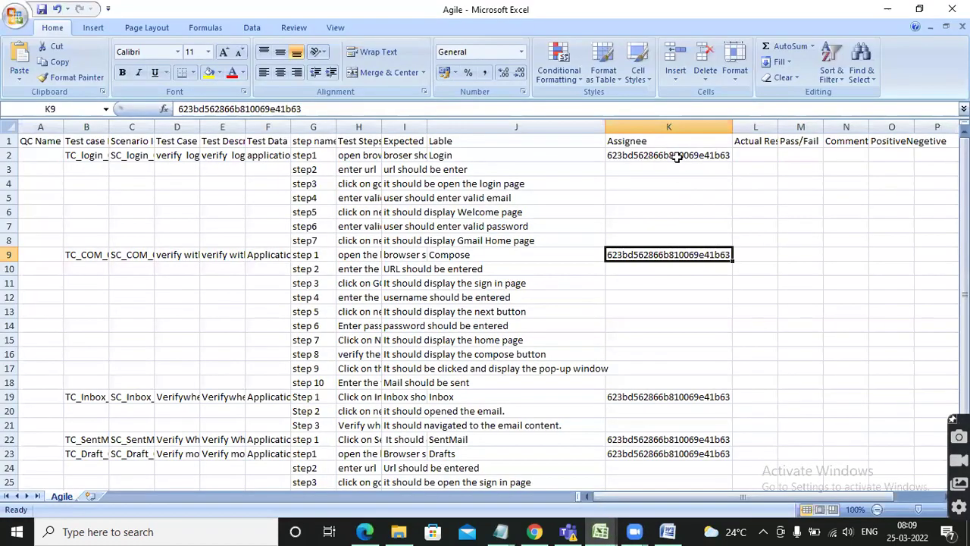
pyautogui.click(690, 154)
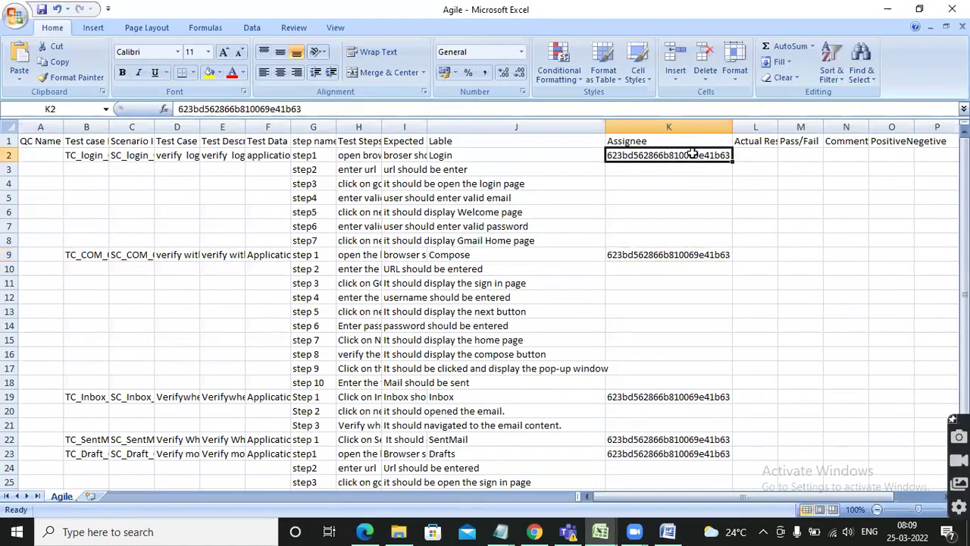
pyautogui.click(888, 9)
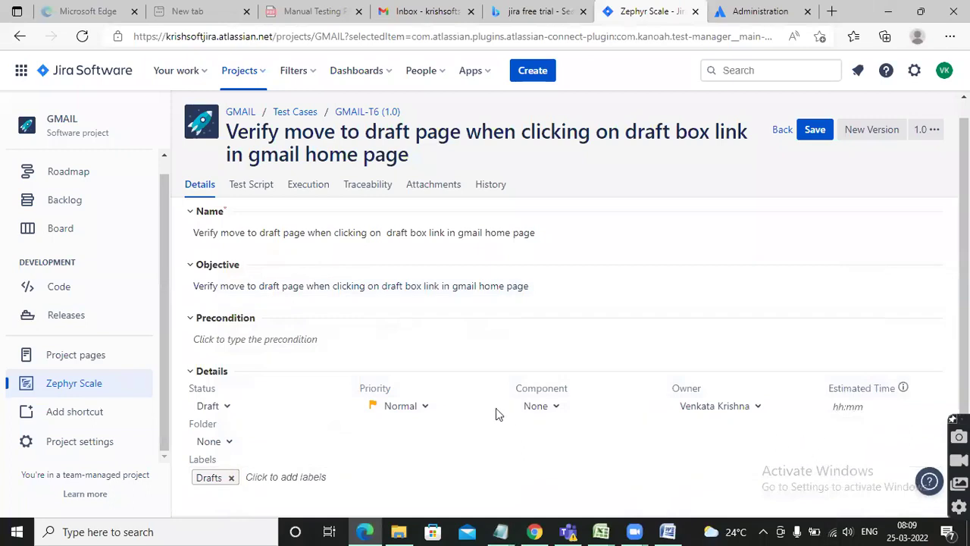
# Examine the test script of GMAIL-T6, checking the test data and expected result of each step.
pyautogui.click(252, 186)
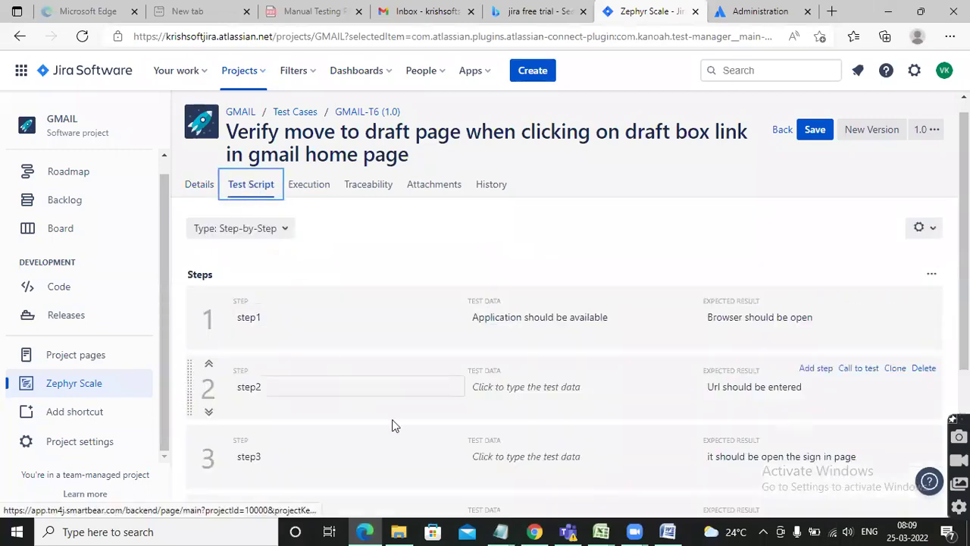
pyautogui.scroll(-3, 431, 388)
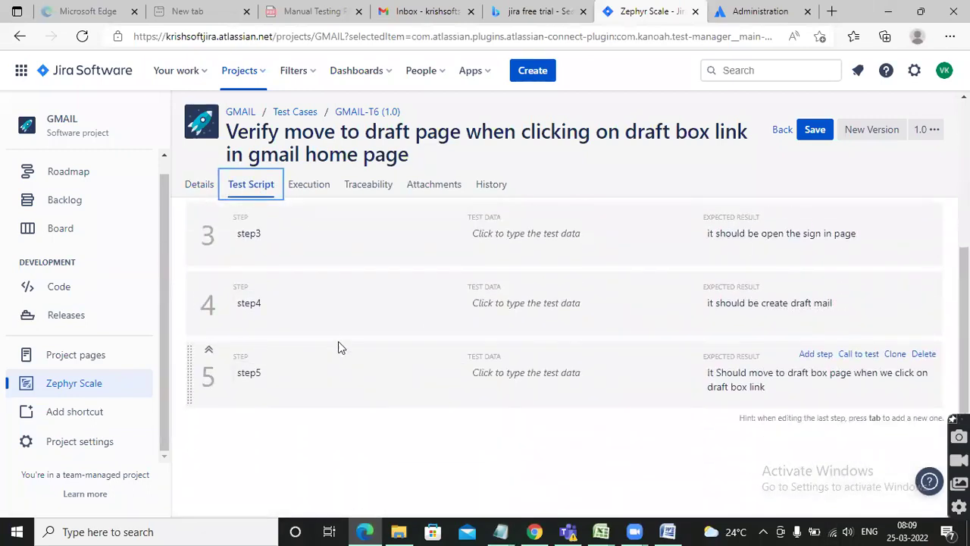
pyautogui.scroll(3, 334, 342)
pyautogui.scroll(-3, 394, 373)
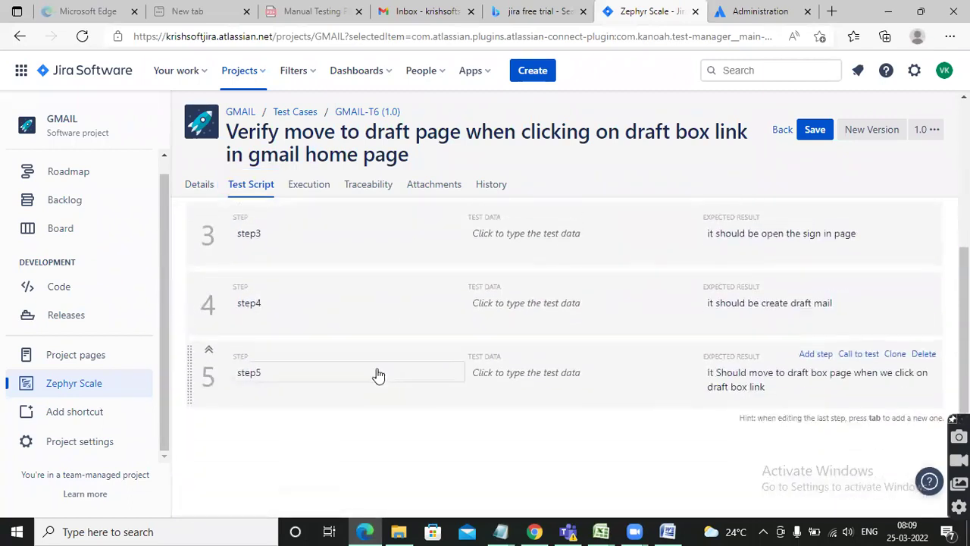
pyautogui.scroll(3, 811, 348)
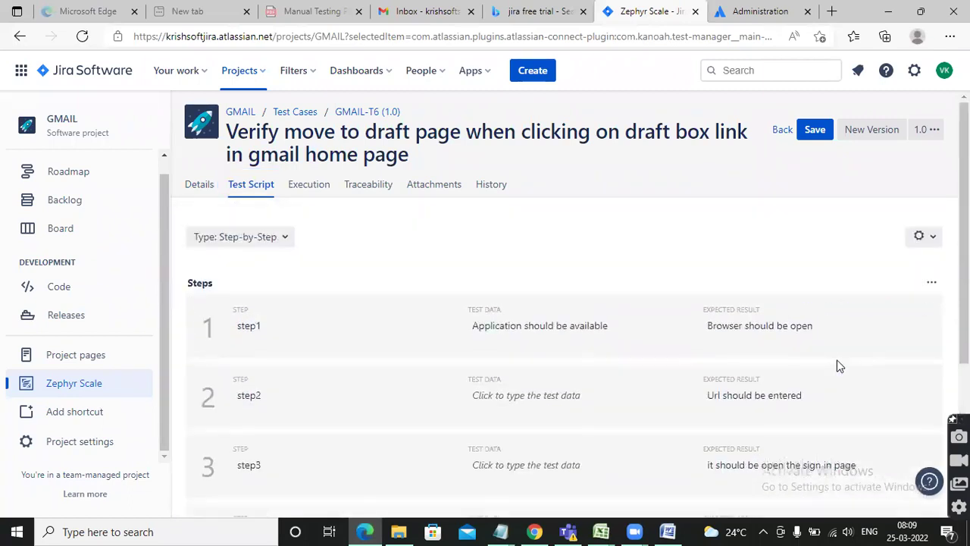
pyautogui.scroll(-3, 746, 362)
pyautogui.scroll(3, 407, 318)
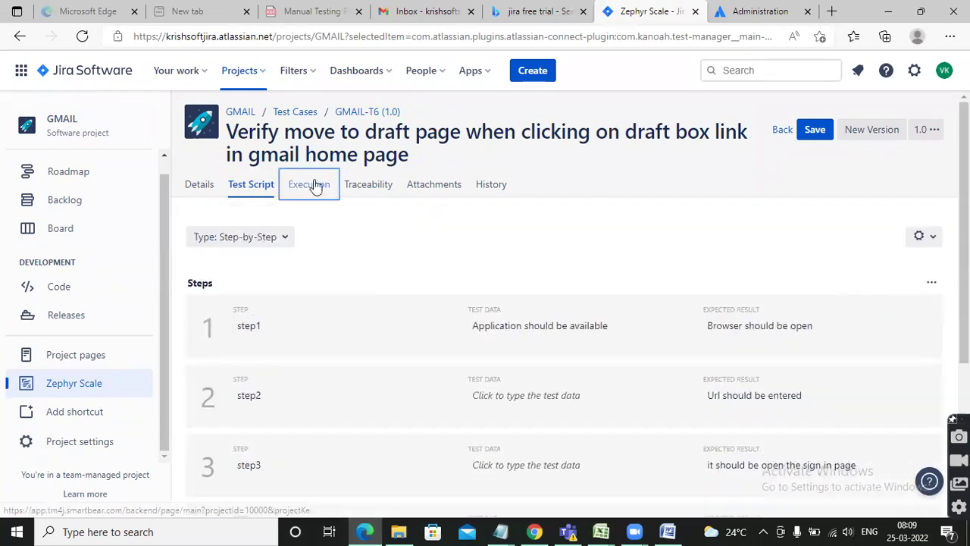
# Search the issues for "draft" and link story GMAIL-6, Verify Drafts functionality, to the traceability of test case GMAIL-T6.
pyautogui.click(315, 187)
pyautogui.click(371, 188)
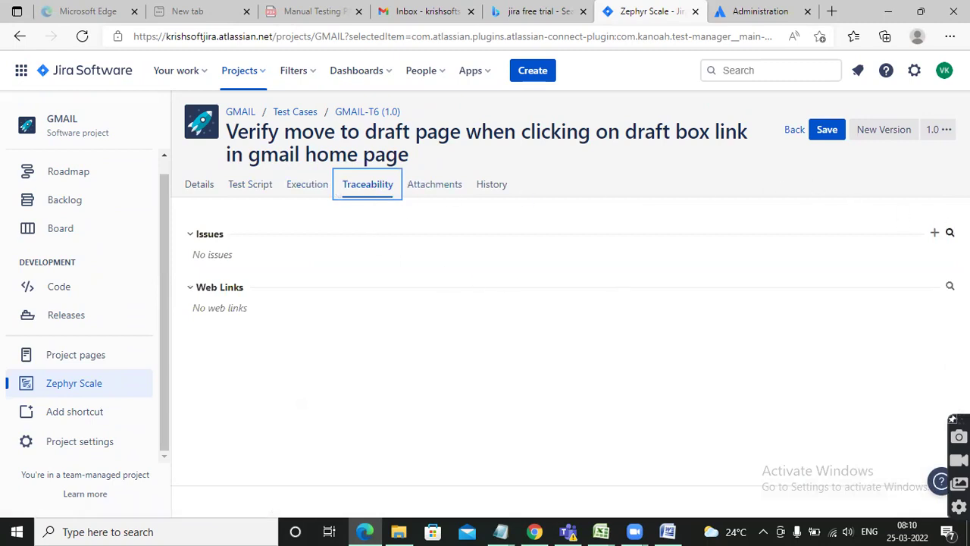
pyautogui.click(950, 233)
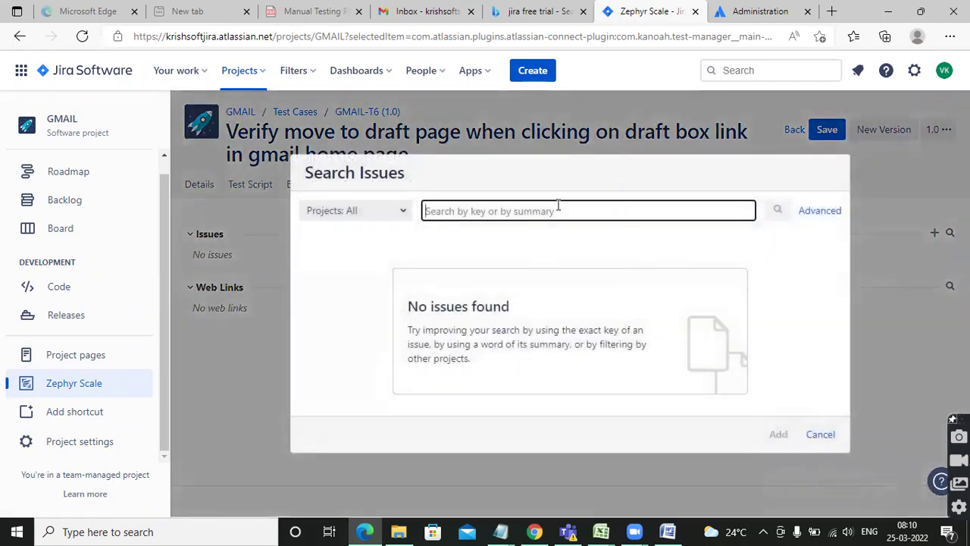
pyautogui.write('story')
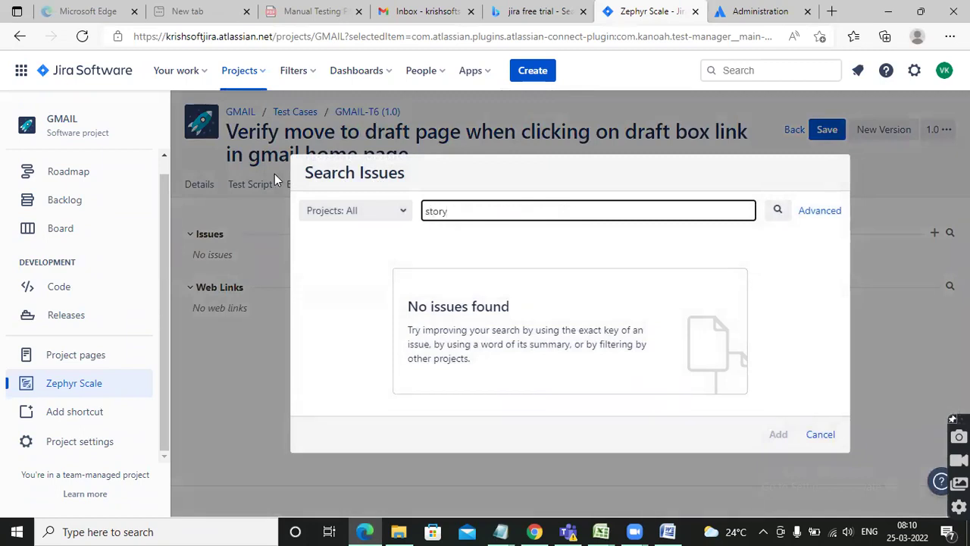
pyautogui.moveTo(478, 208); pyautogui.dragTo(139, 147)
pyautogui.write('draft')
pyautogui.click(778, 210)
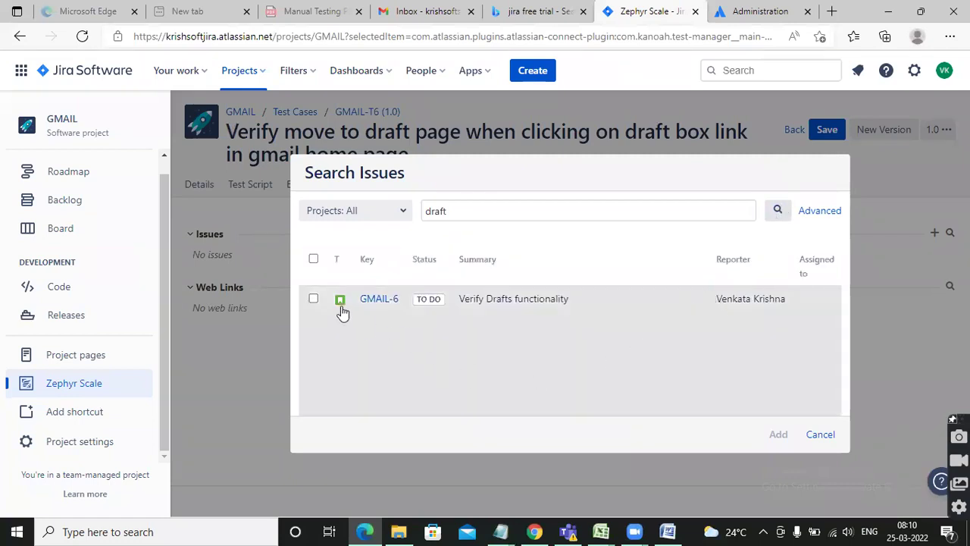
pyautogui.click(312, 298)
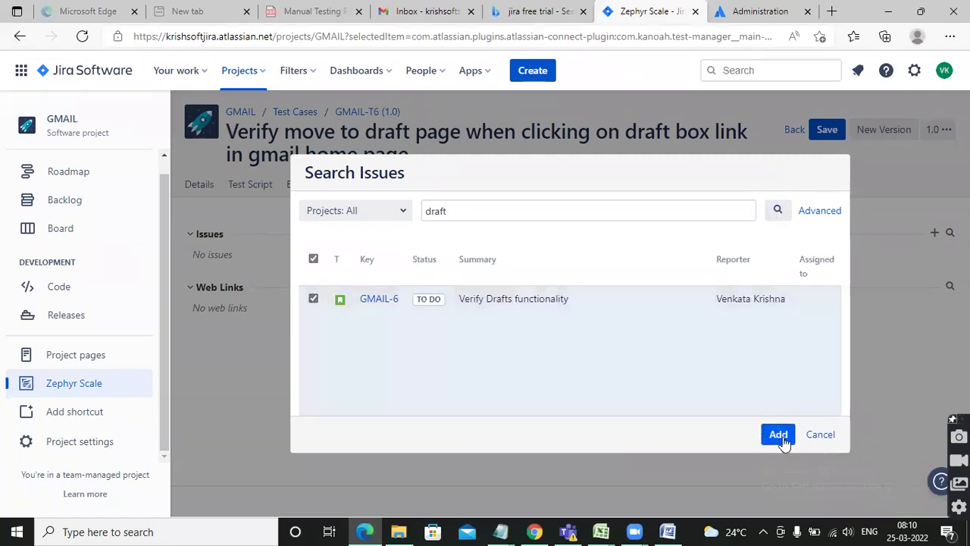
pyautogui.click(778, 435)
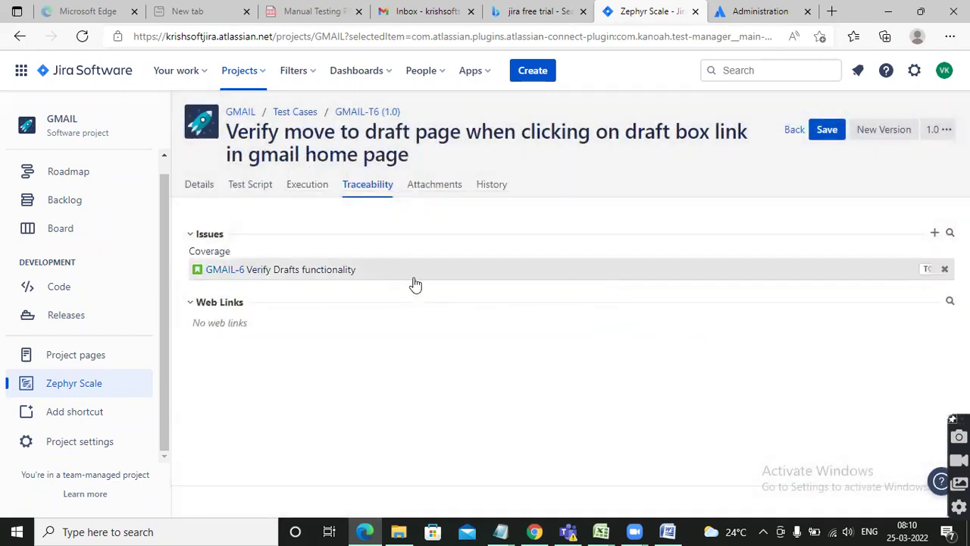
# Review the attachments, history and test script of GMAIL-T6, and return to the test case list.
pyautogui.click(430, 188)
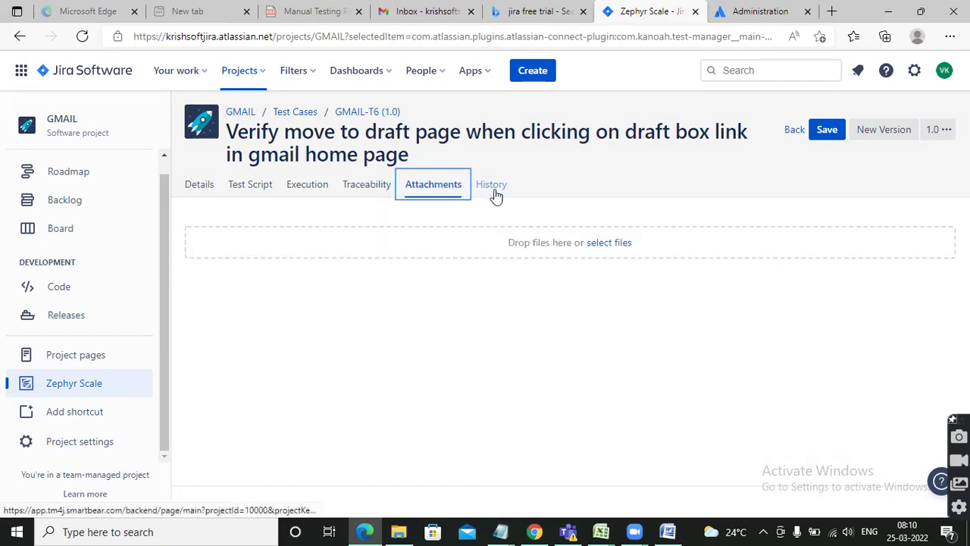
pyautogui.click(492, 194)
pyautogui.click(238, 188)
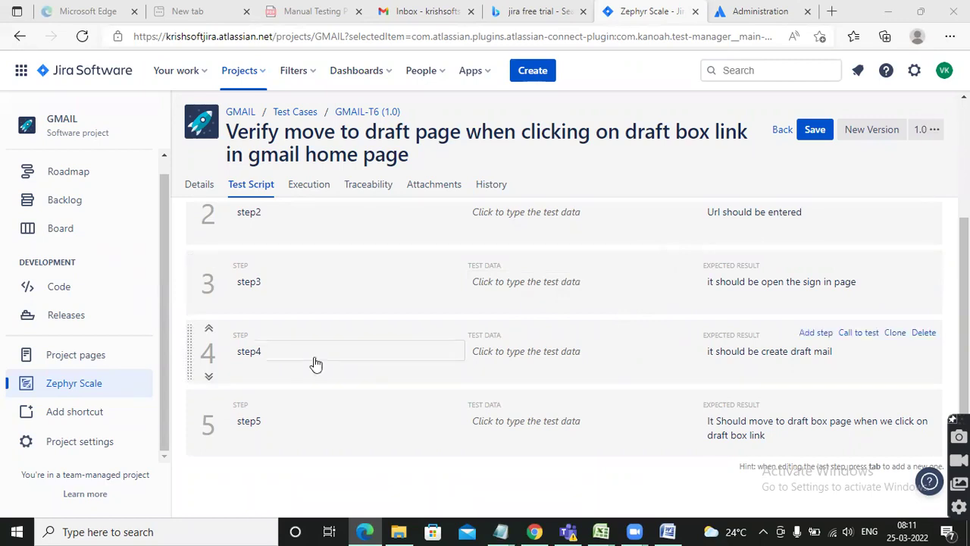
pyautogui.scroll(3, 429, 337)
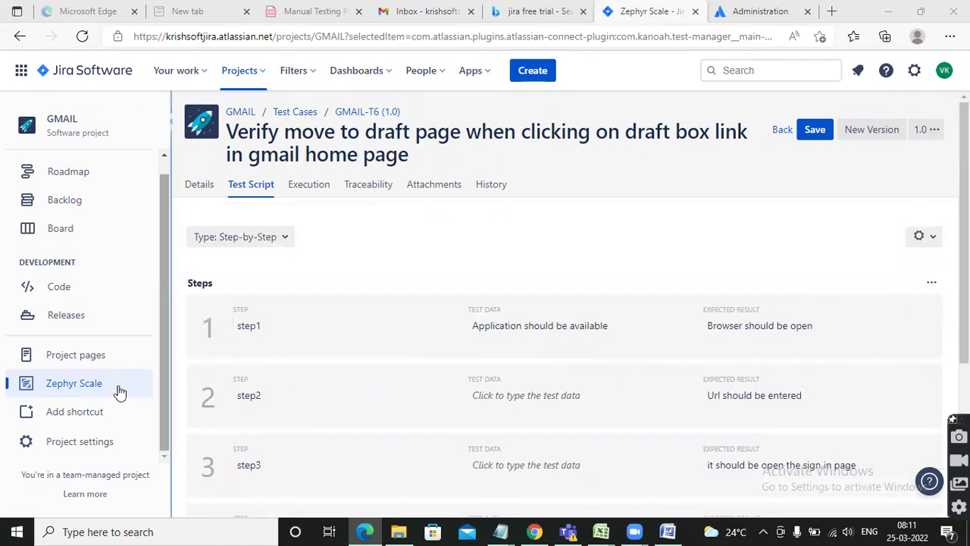
pyautogui.click(295, 113)
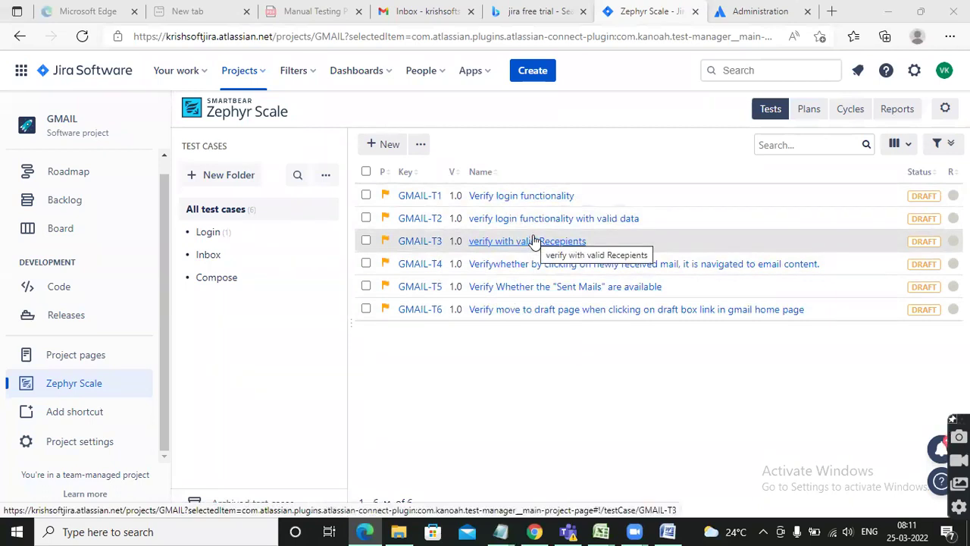
# Go to the project's test cycles and create a folder named "Smoke Cycle".
pyautogui.click(841, 112)
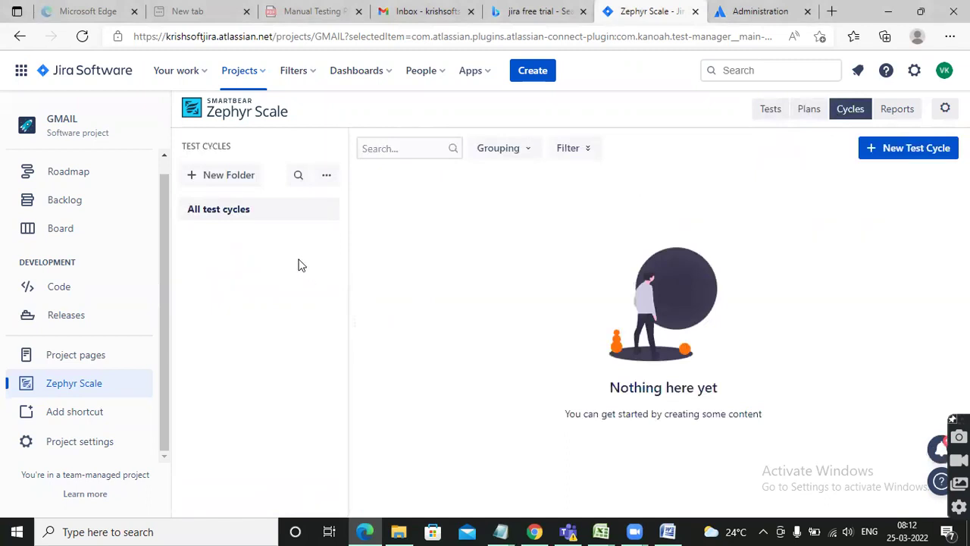
pyautogui.click(216, 179)
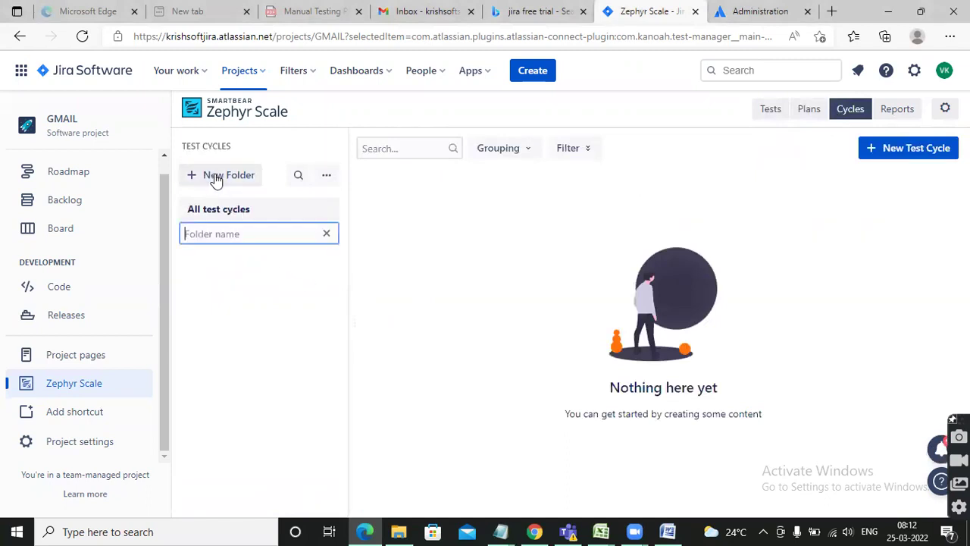
pyautogui.write('Smoke Cuyc')
pyautogui.press('BackSpace')
pyautogui.press('BackSpace')
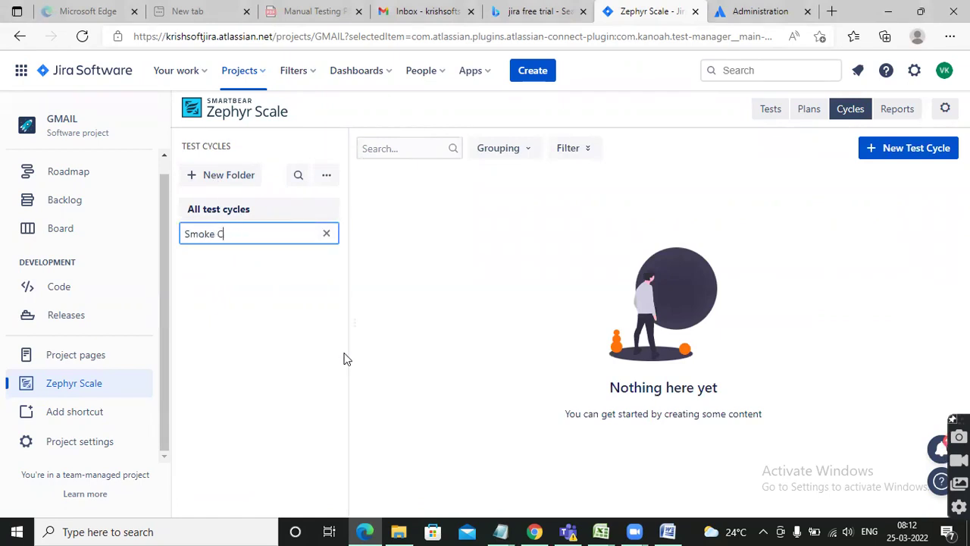
pyautogui.write('ycle')
pyautogui.press('Return')
# Add three more test cycle folders named "Functional", "Regression" and "Sanity".
pyautogui.click(218, 174)
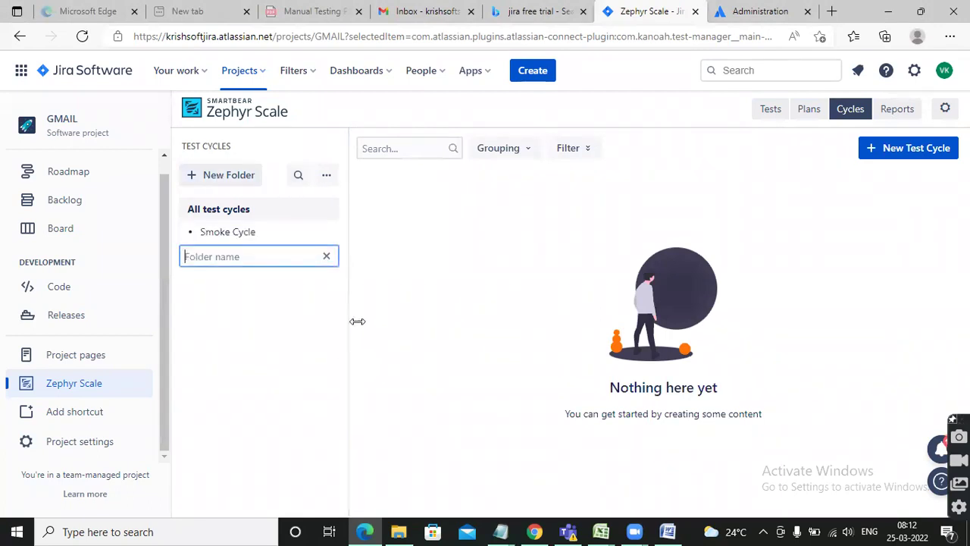
pyautogui.write('Functional')
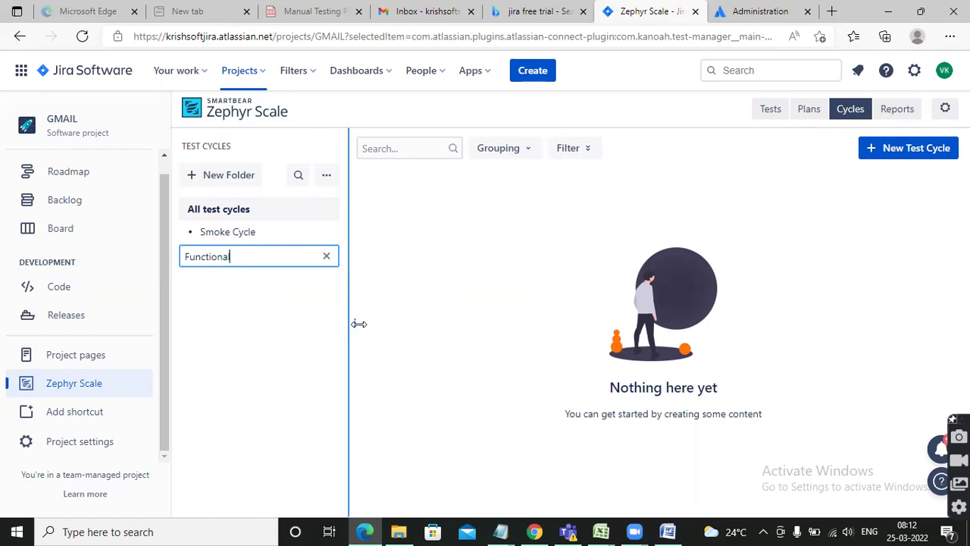
pyautogui.press('Return')
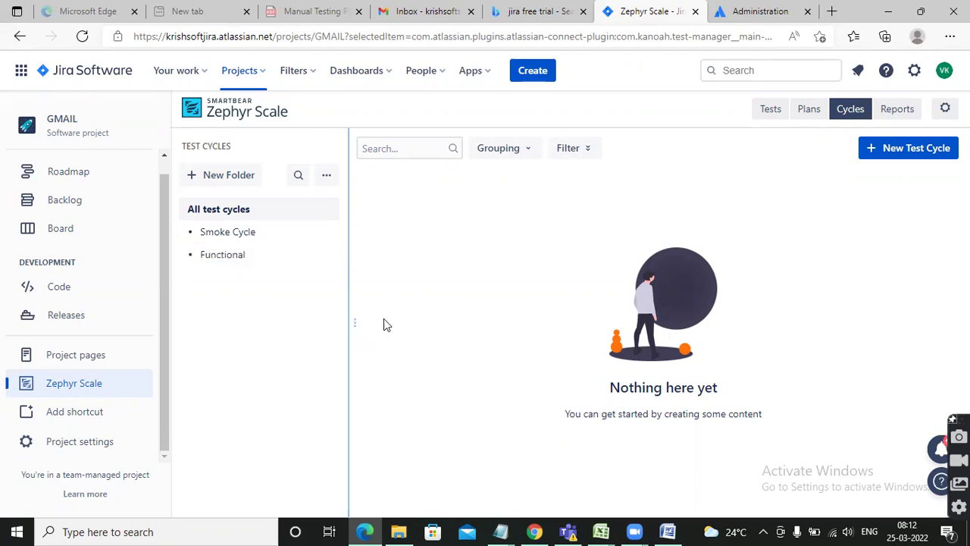
pyautogui.click(217, 179)
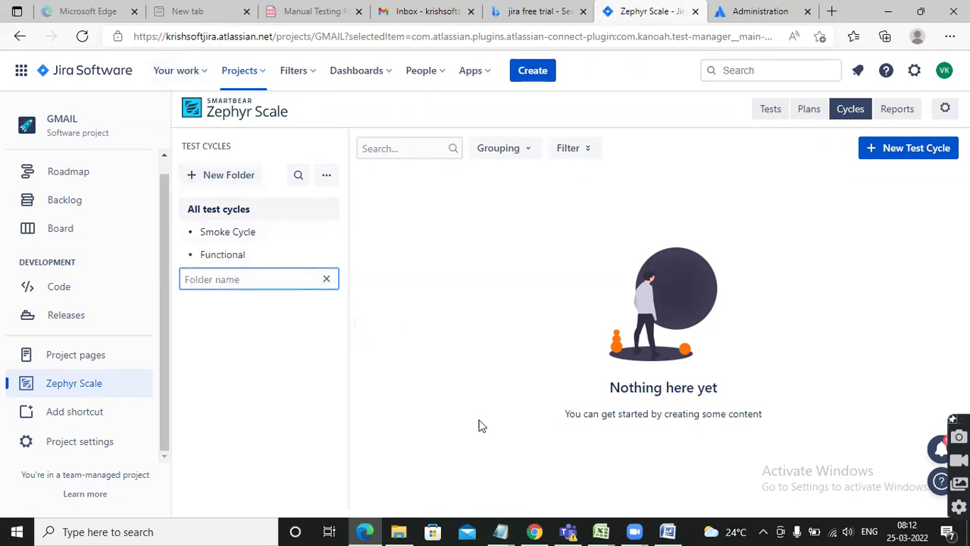
pyautogui.write('Regression')
pyautogui.press('Return')
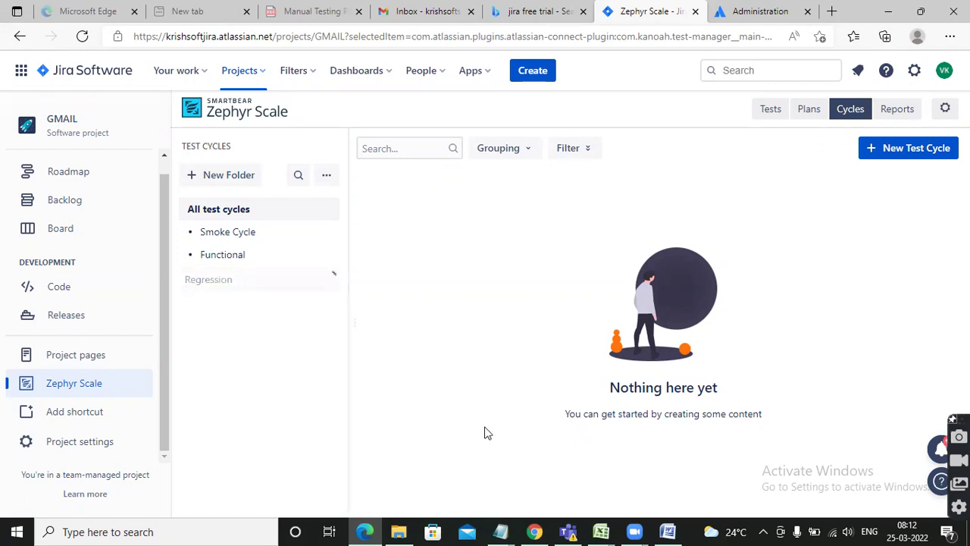
pyautogui.click(239, 182)
pyautogui.write('Sanity')
pyautogui.press('Return')
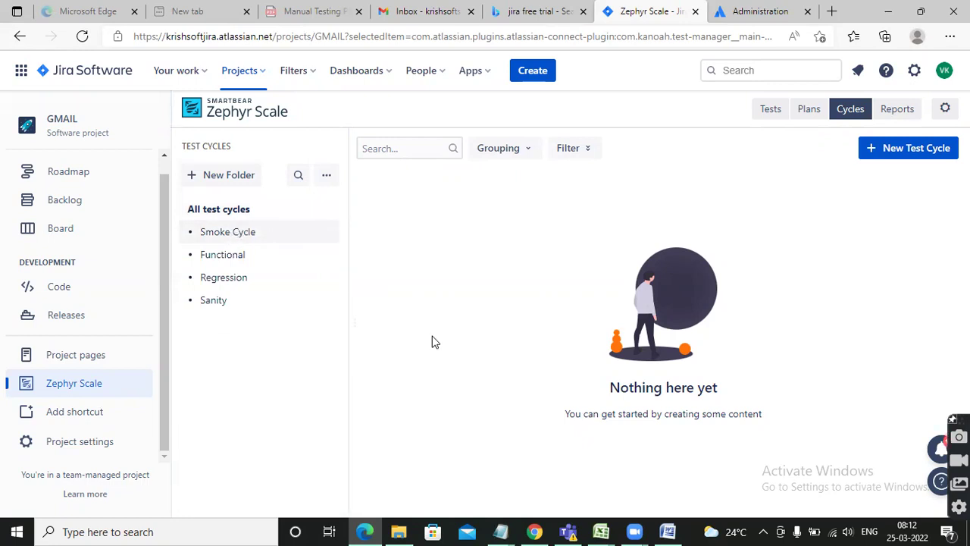
# Create and save a test cycle named "Smoke Test Cycle" in the Smoke Cycle folder, and return to the test cycle list.
pyautogui.click(906, 147)
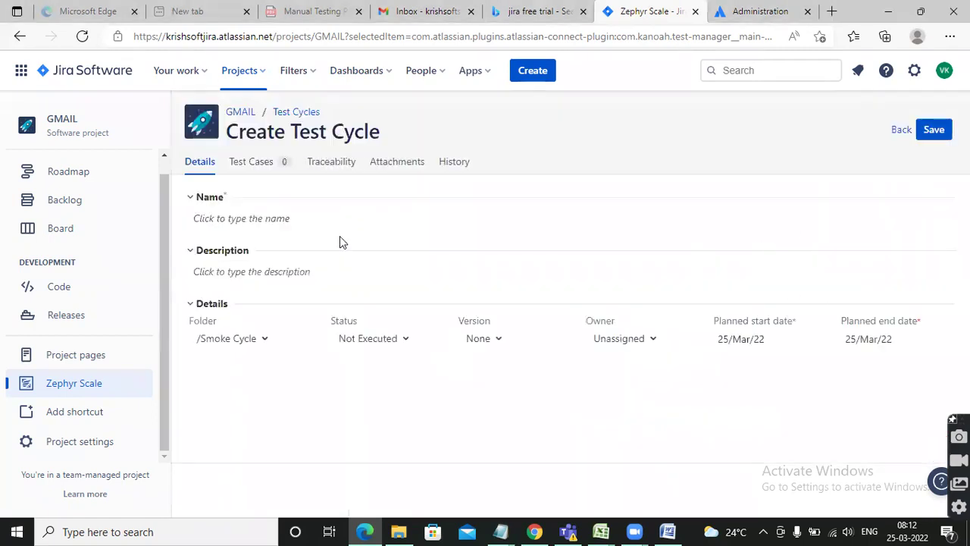
pyautogui.click(261, 216)
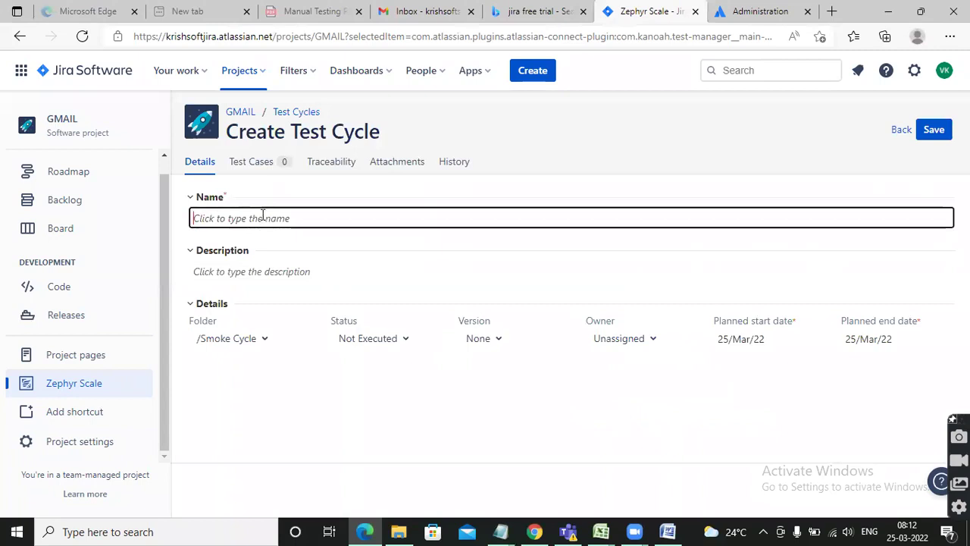
pyautogui.write('Sm')
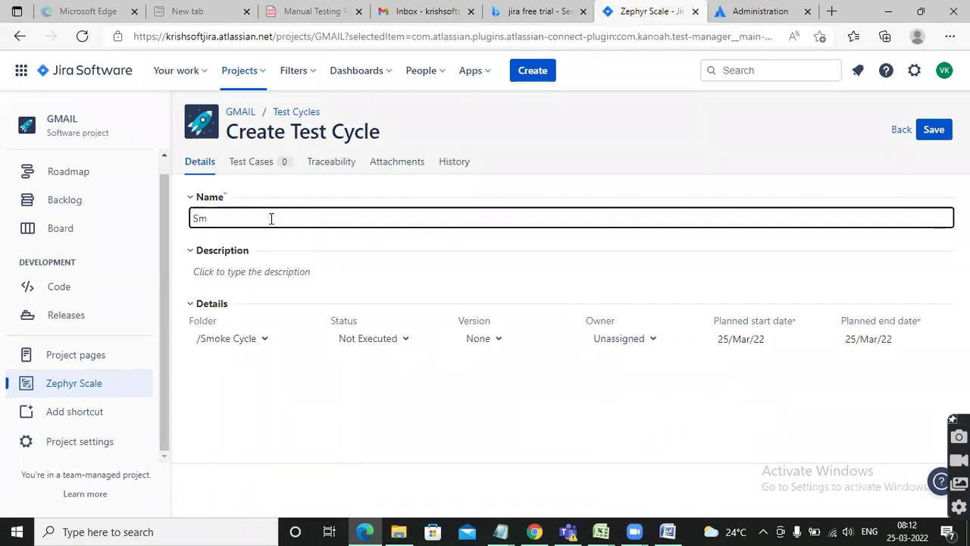
pyautogui.write('oke Test Cycle')
pyautogui.click(935, 131)
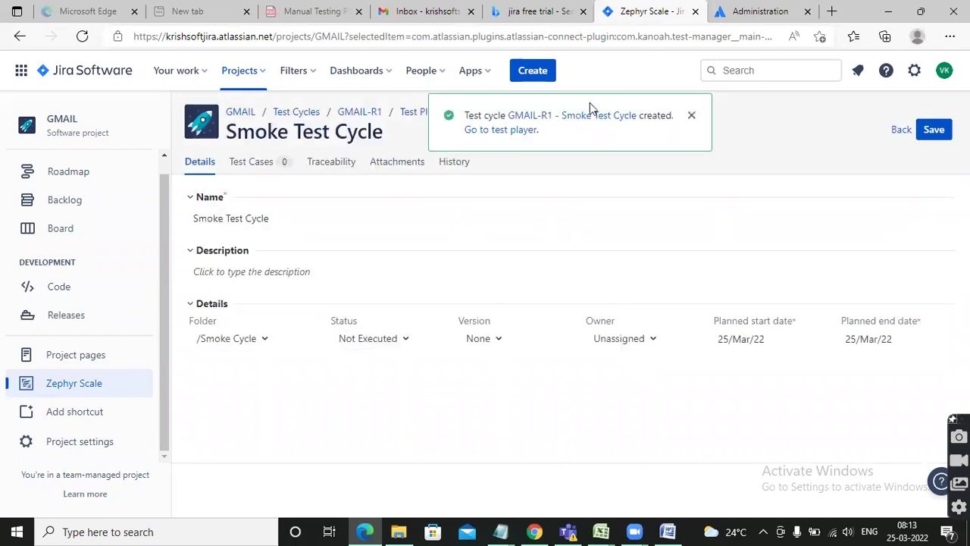
pyautogui.click(900, 130)
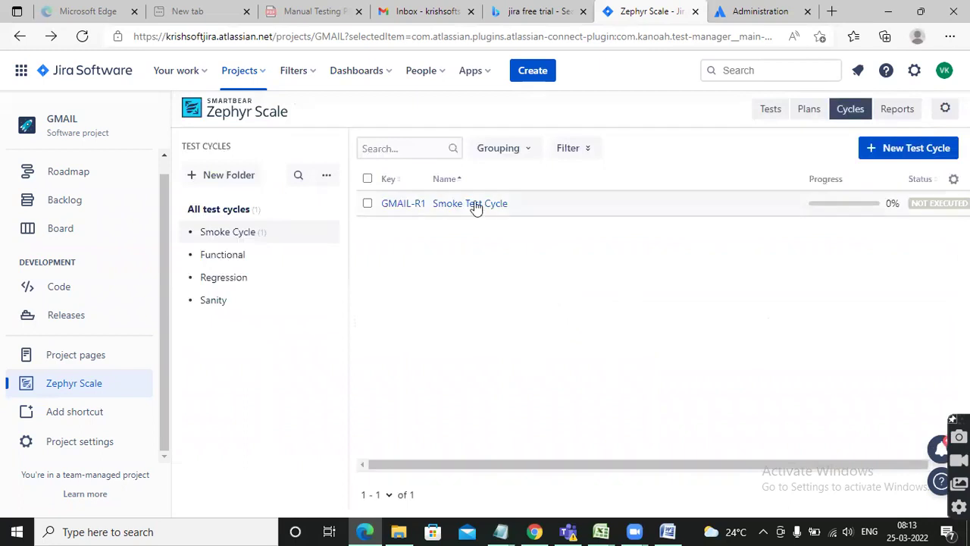
# Delete the Functional, Regression and Sanity test cycle folders.
pyautogui.click(218, 256)
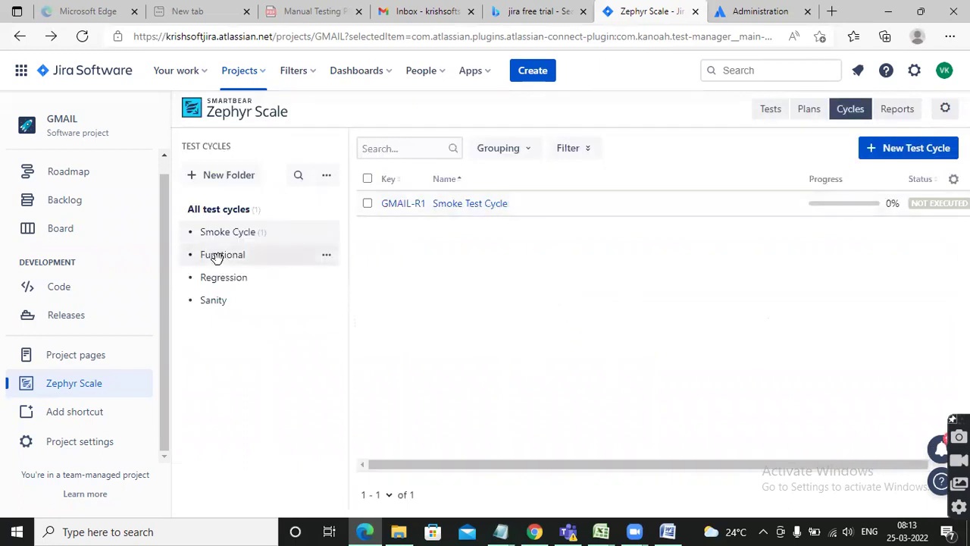
pyautogui.click(325, 255)
pyautogui.click(342, 330)
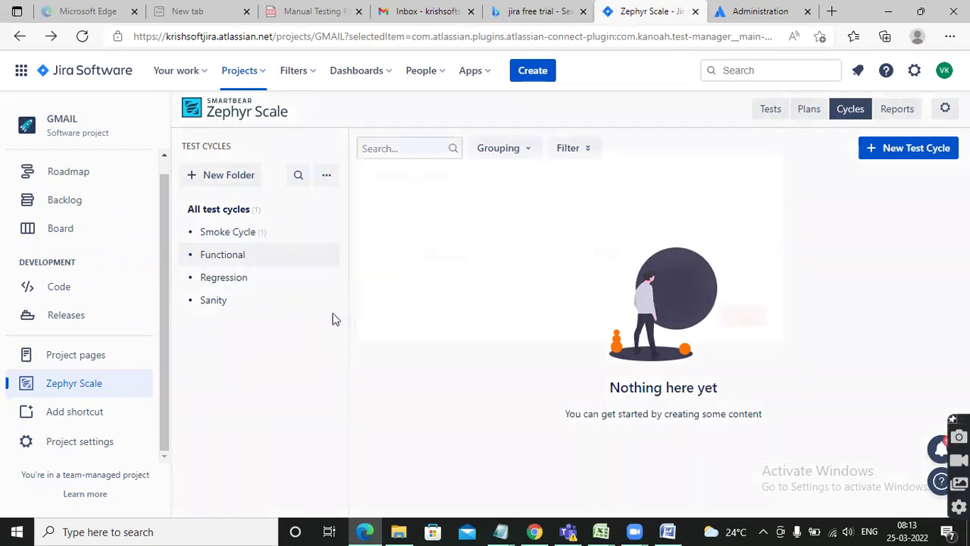
pyautogui.click(745, 297)
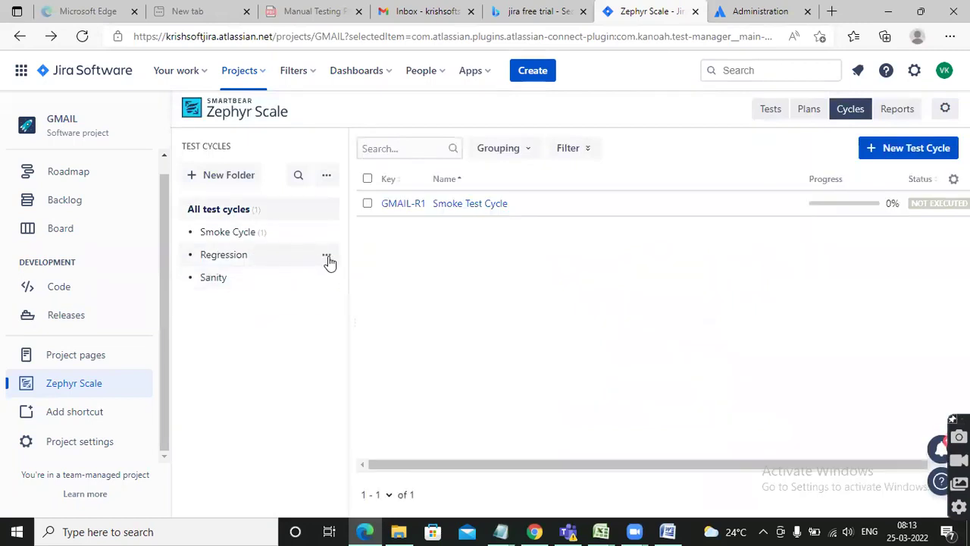
pyautogui.click(327, 257)
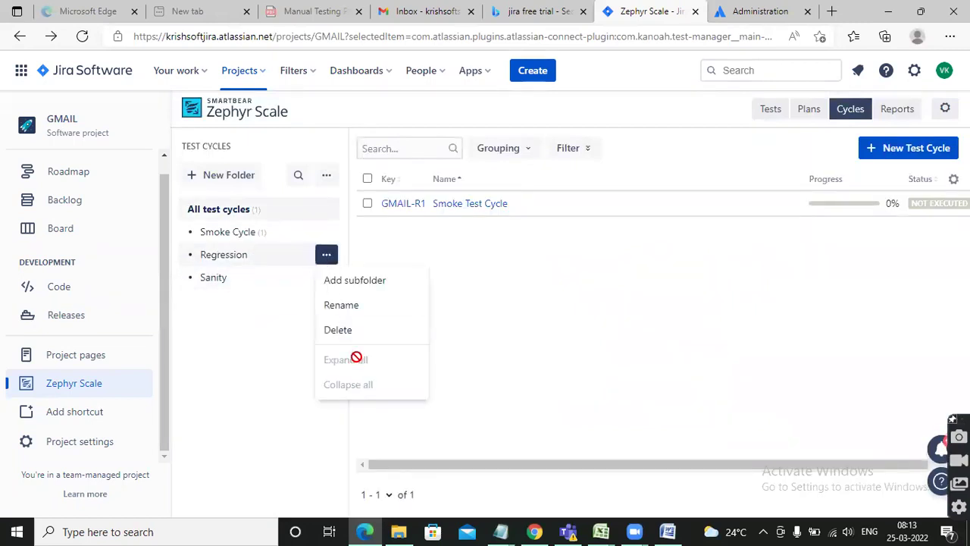
pyautogui.click(350, 331)
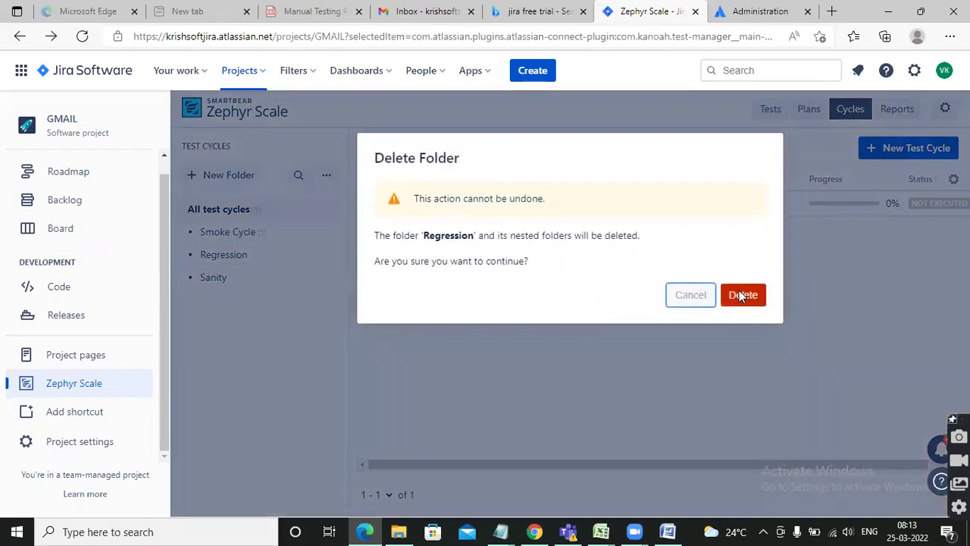
pyautogui.click(741, 295)
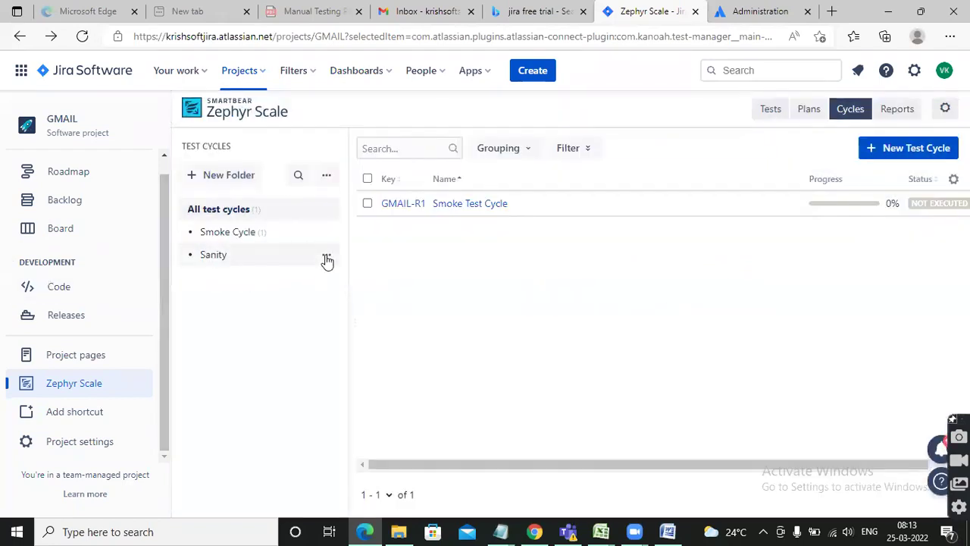
pyautogui.click(326, 259)
pyautogui.click(348, 330)
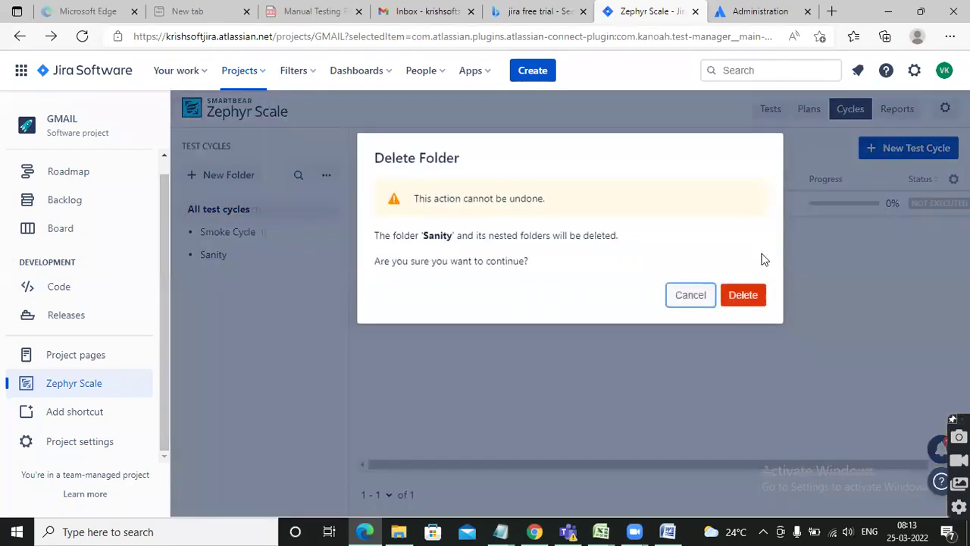
pyautogui.click(742, 296)
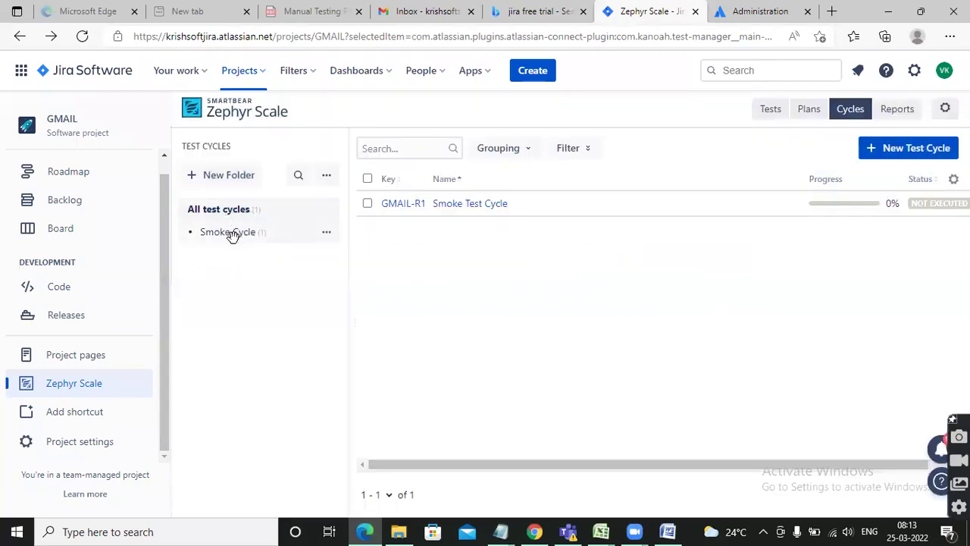
# Rename the Smoke Cycle folder as "Gmail App".
pyautogui.click(327, 235)
pyautogui.click(338, 282)
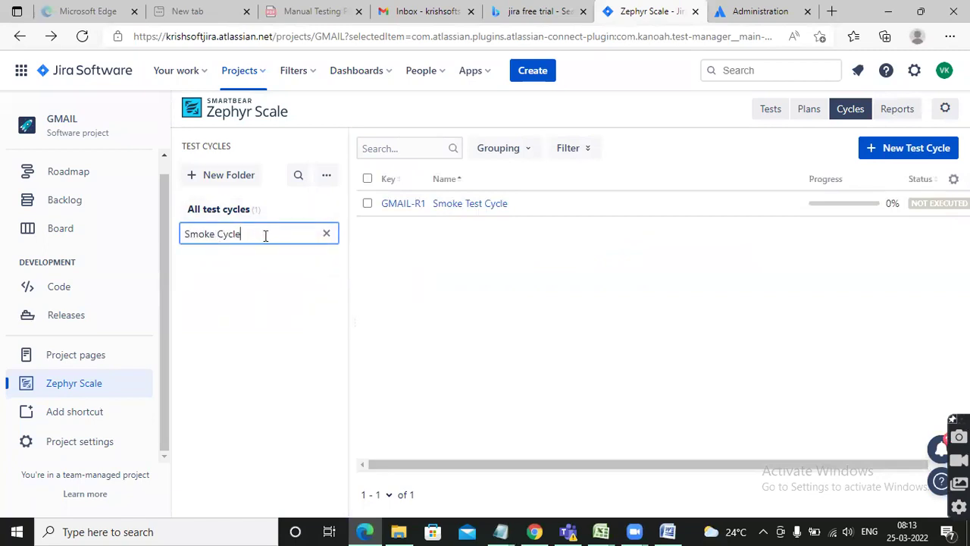
pyautogui.moveTo(265, 235); pyautogui.dragTo(144, 221)
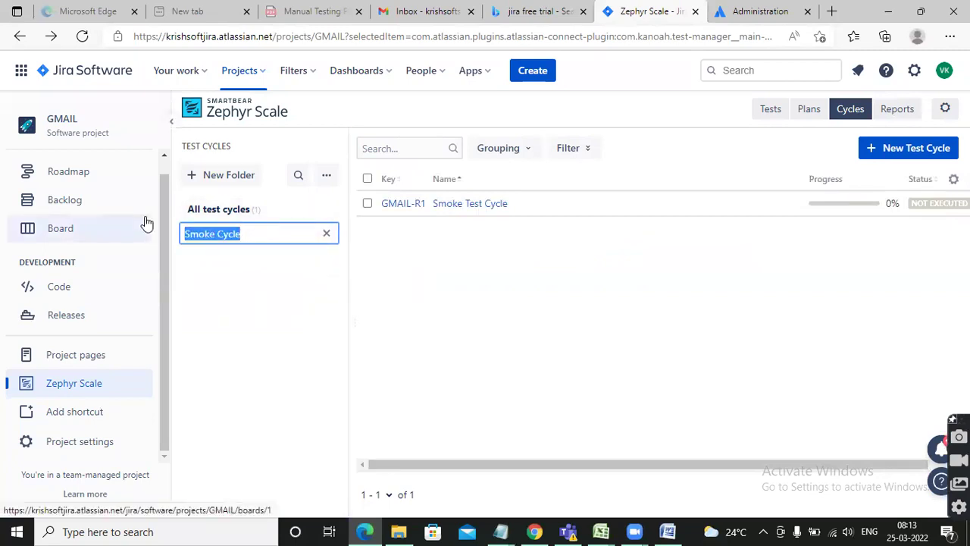
pyautogui.write('A')
pyautogui.press('BackSpace')
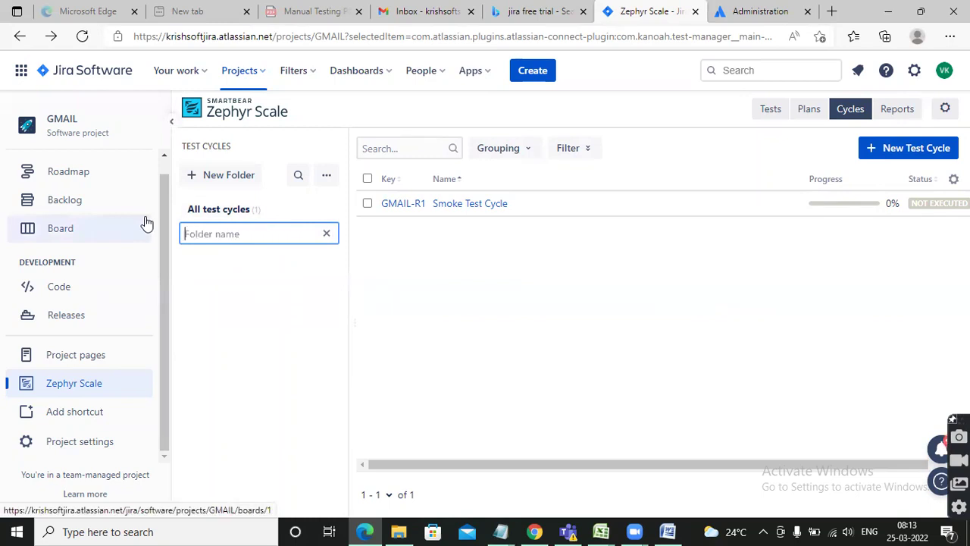
pyautogui.write('Gmail App')
pyautogui.press('Return')
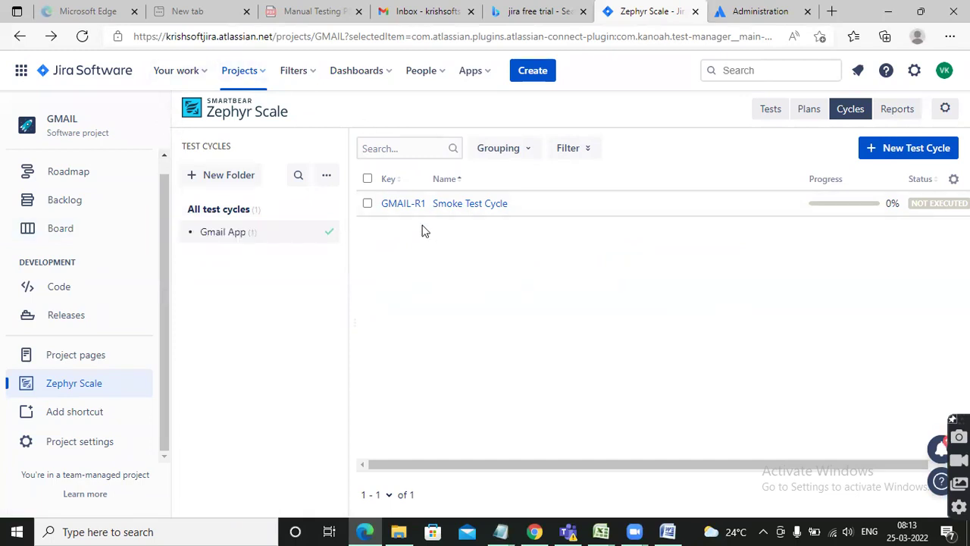
# Create and save a test cycle named "Functional Cycle" in the Gmail App folder, and return to the test cycle list.
pyautogui.click(918, 148)
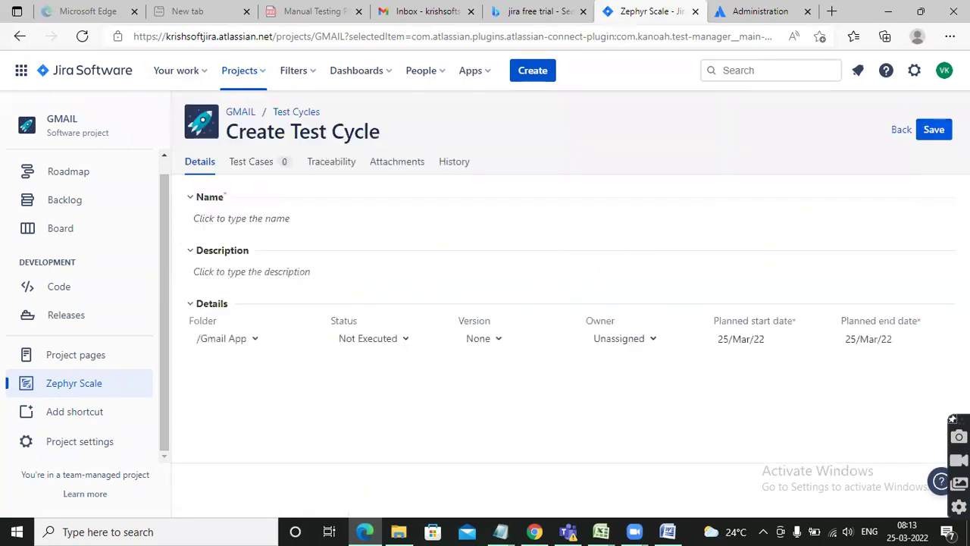
pyautogui.click(296, 217)
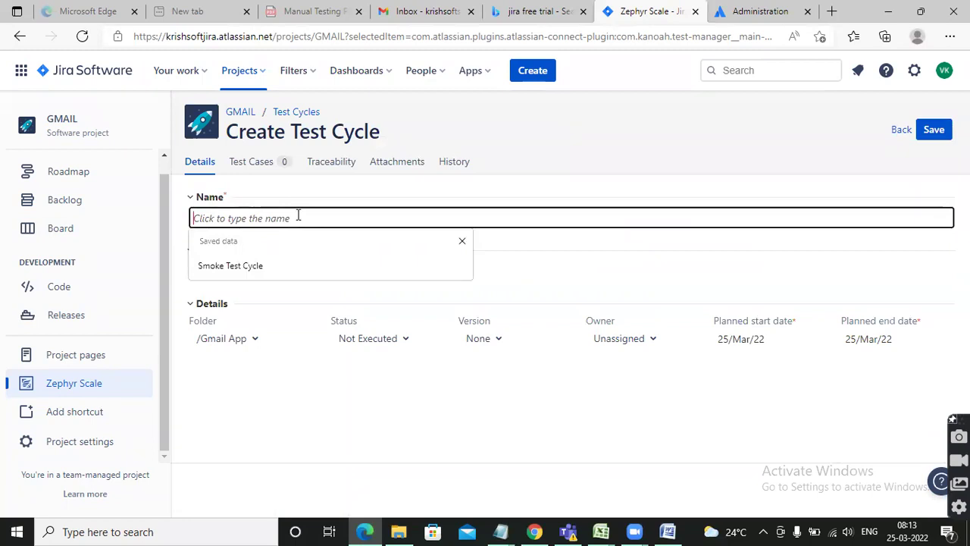
pyautogui.write('Functional Cycle')
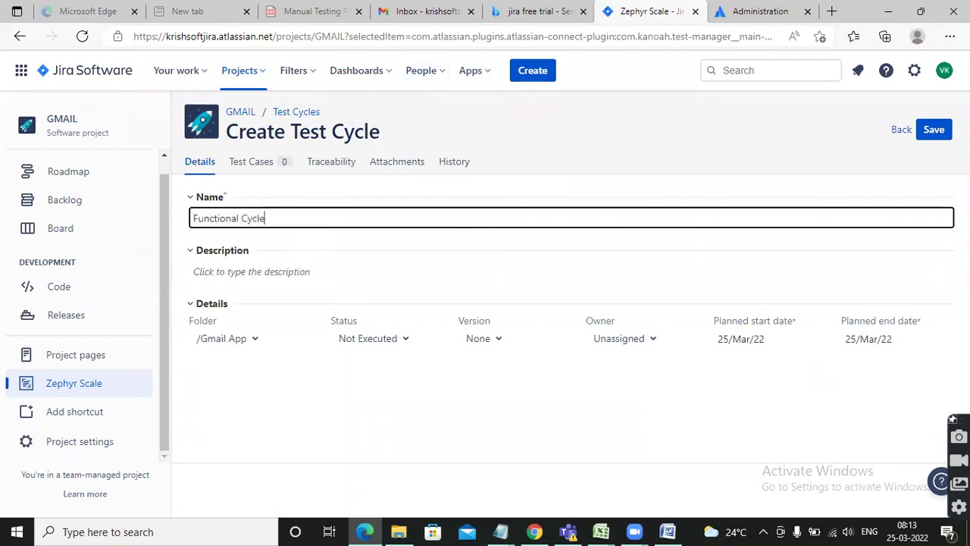
pyautogui.click(933, 129)
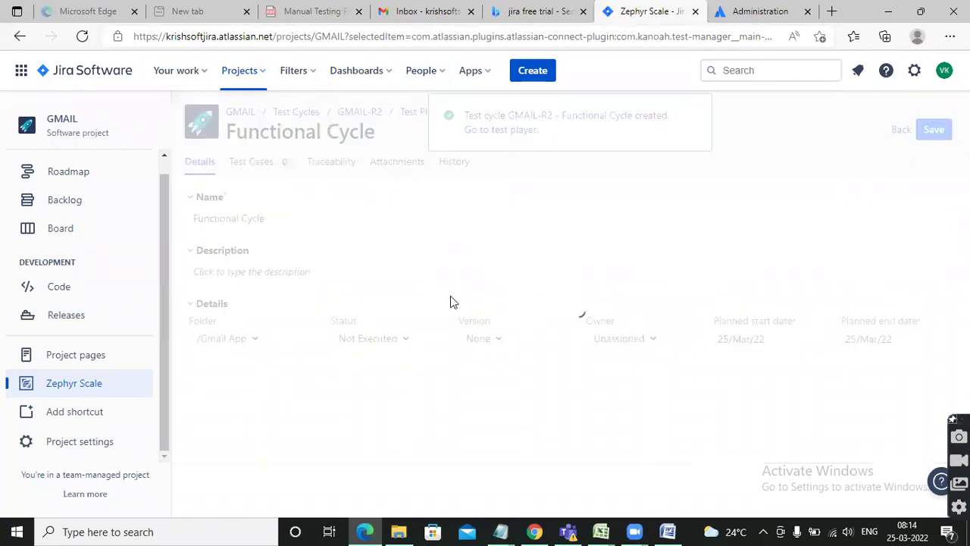
pyautogui.click(900, 130)
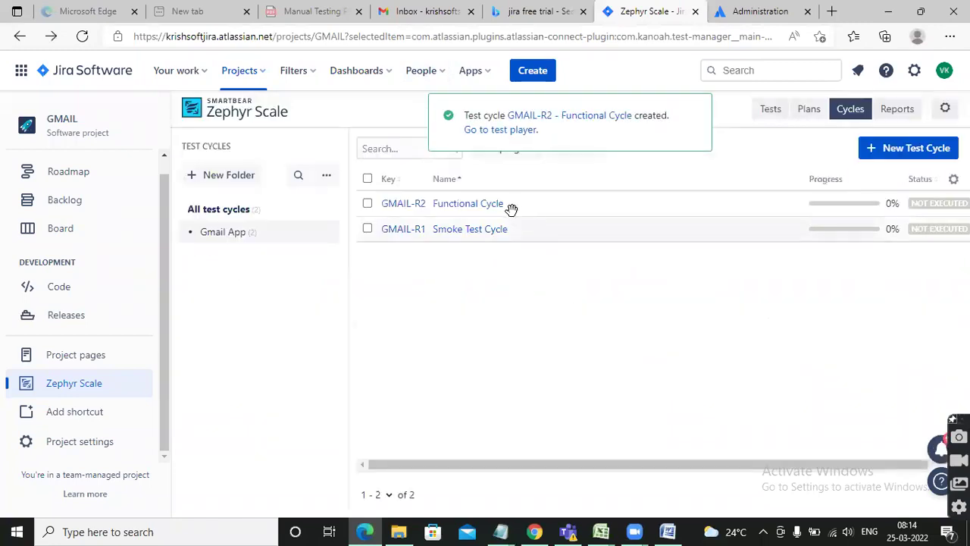
# Create and save a test cycle named "Regression Cycle" in the Gmail App folder, and return to the test cycle list.
pyautogui.click(879, 148)
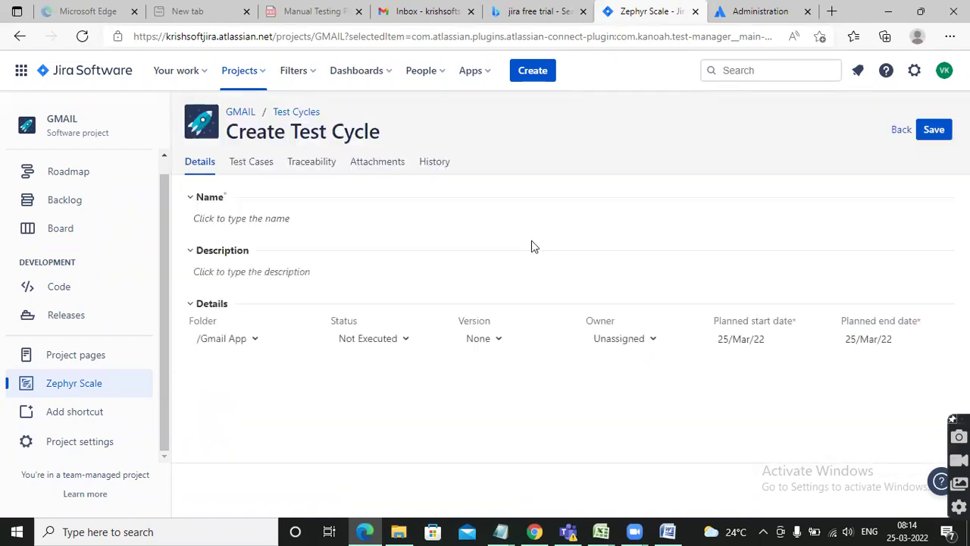
pyautogui.click(216, 219)
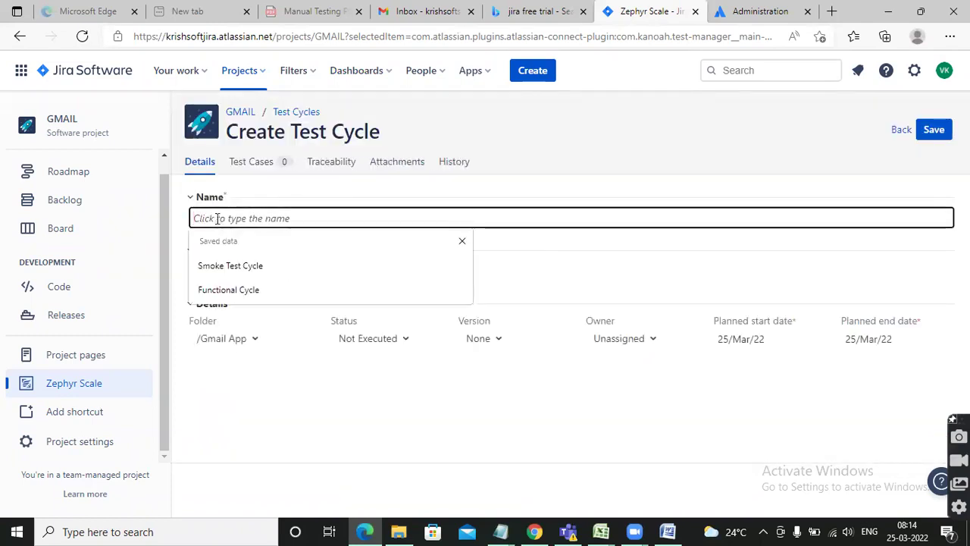
pyautogui.write('Regression Cycle')
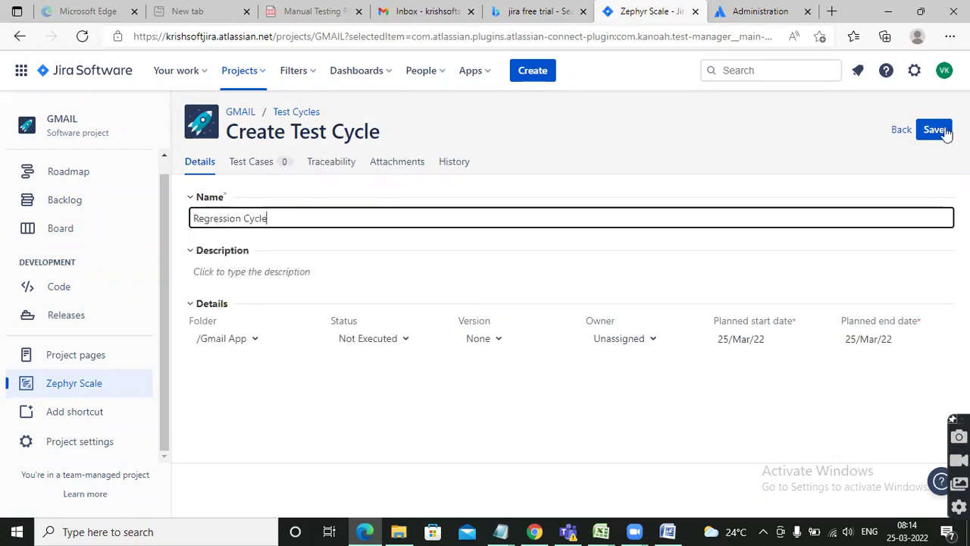
pyautogui.click(933, 130)
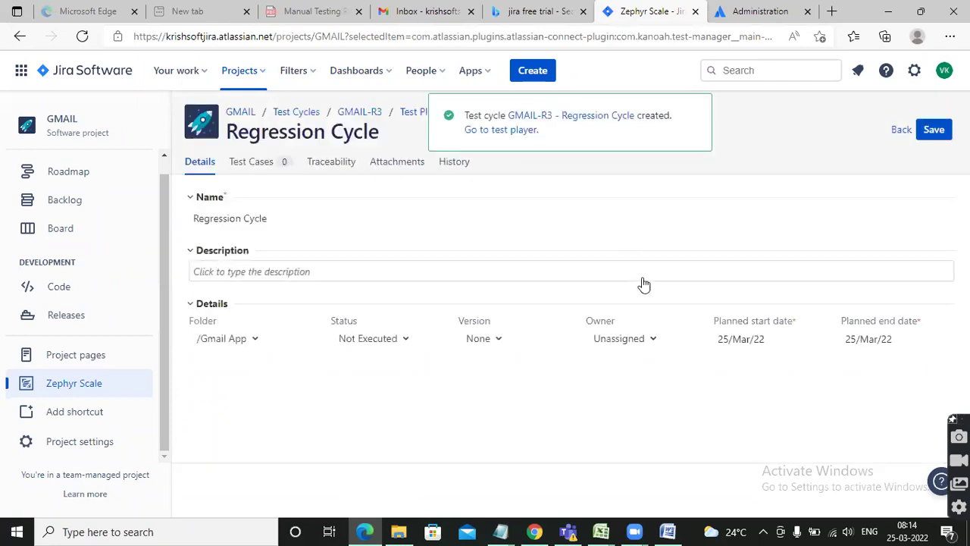
pyautogui.click(901, 130)
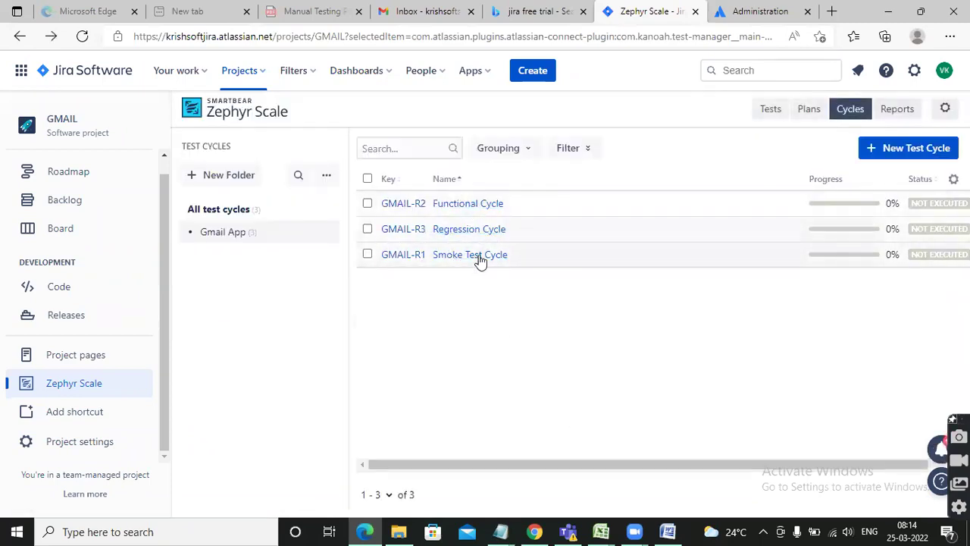
# Try to reorder the test cycles by moving Smoke Test Cycle above Functional Cycle, and clear its selection.
pyautogui.moveTo(471, 261); pyautogui.dragTo(474, 190)
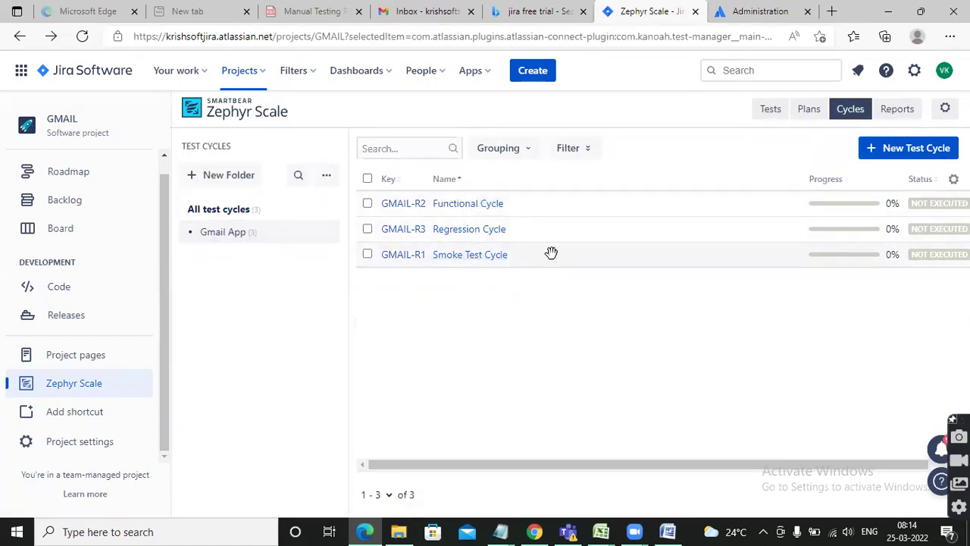
pyautogui.moveTo(555, 243); pyautogui.dragTo(541, 202)
pyautogui.moveTo(527, 257); pyautogui.dragTo(530, 194)
pyautogui.click(367, 254)
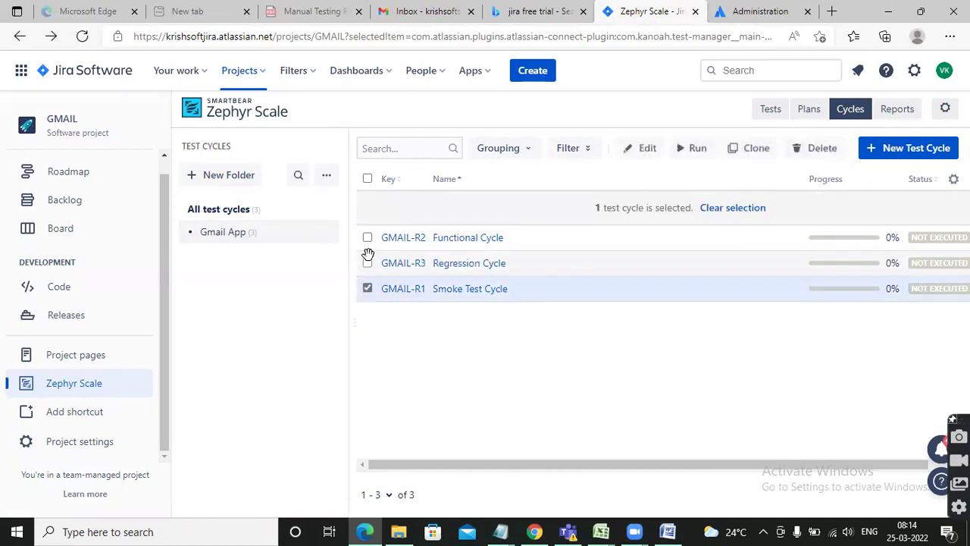
pyautogui.moveTo(515, 289); pyautogui.dragTo(509, 235)
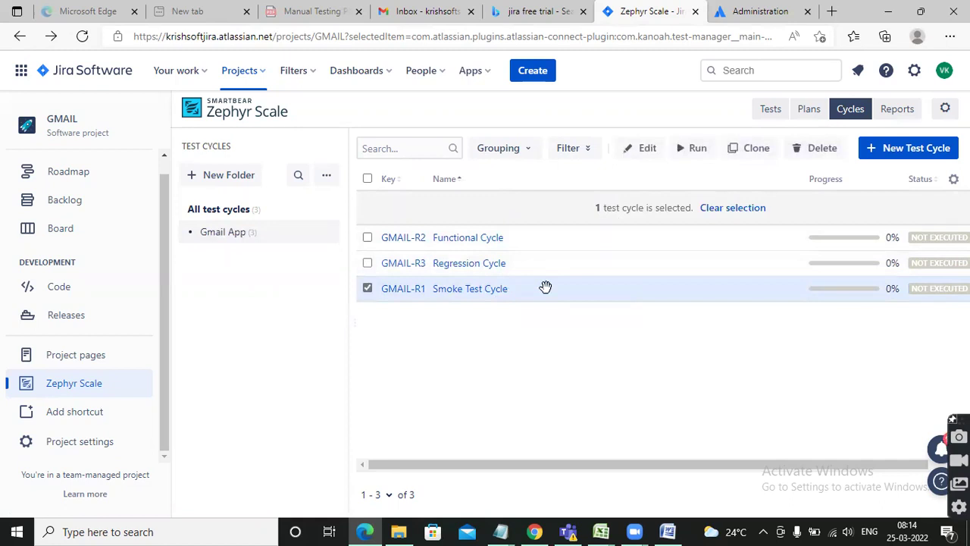
pyautogui.click(367, 289)
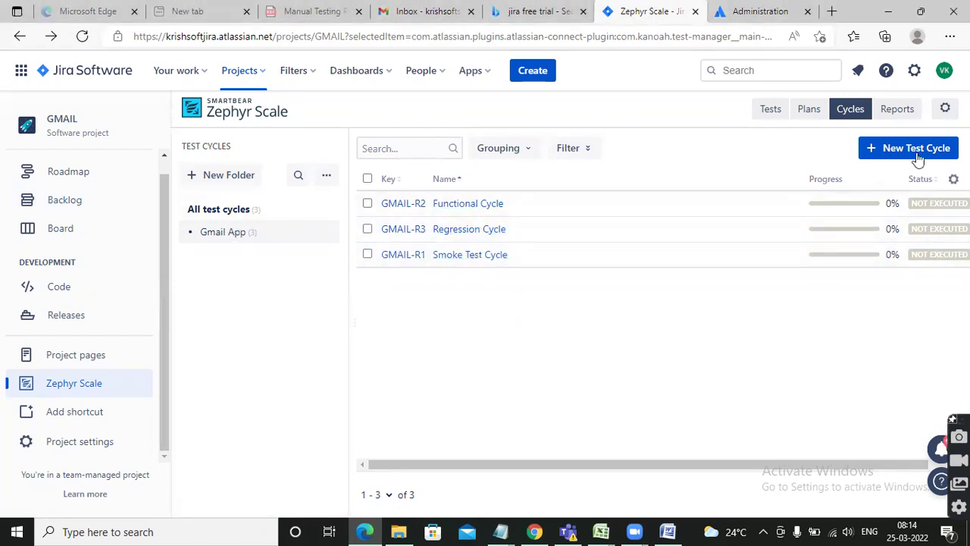
# Create and save a test cycle named "Sanity Cycle" in the Gmail App folder, and return to the test cycle list.
pyautogui.click(880, 152)
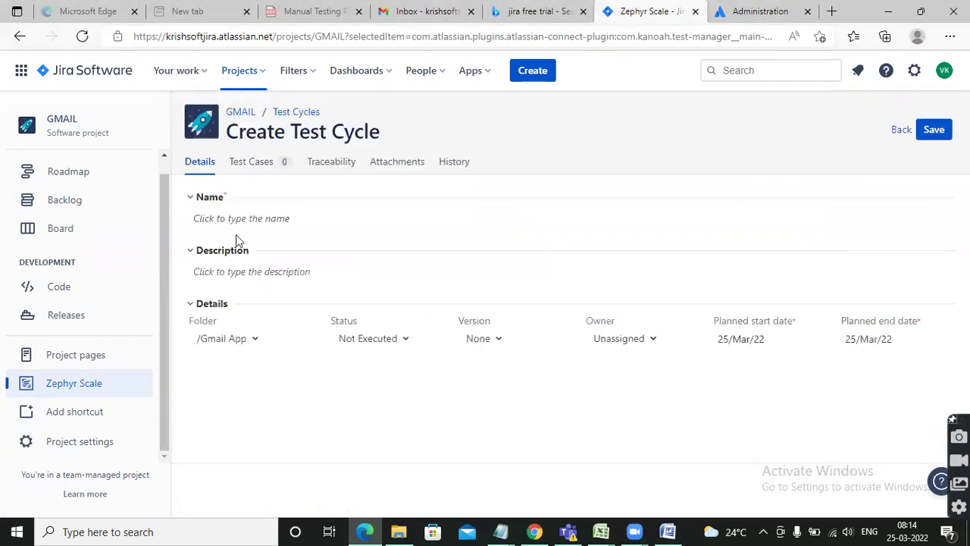
pyautogui.click(244, 217)
pyautogui.write('Sanity Cycle')
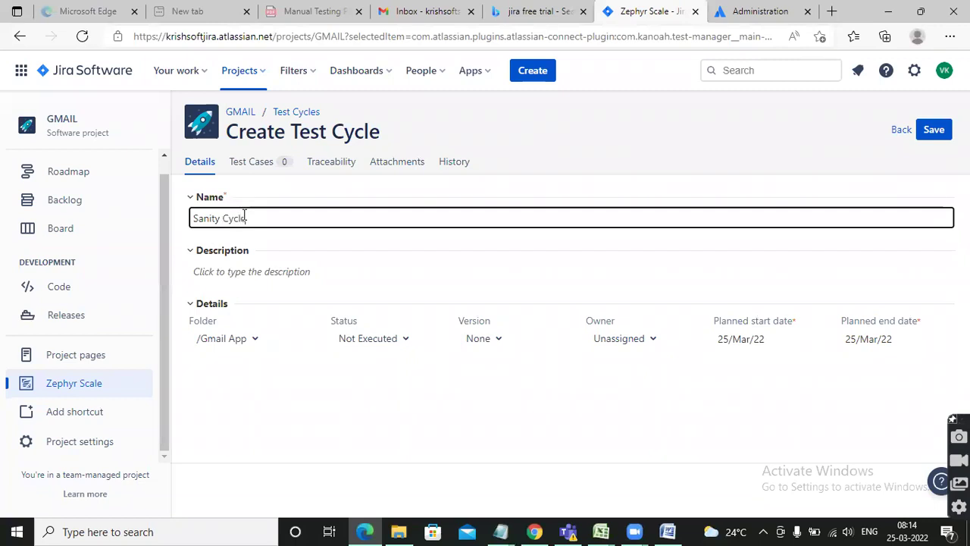
pyautogui.click(934, 130)
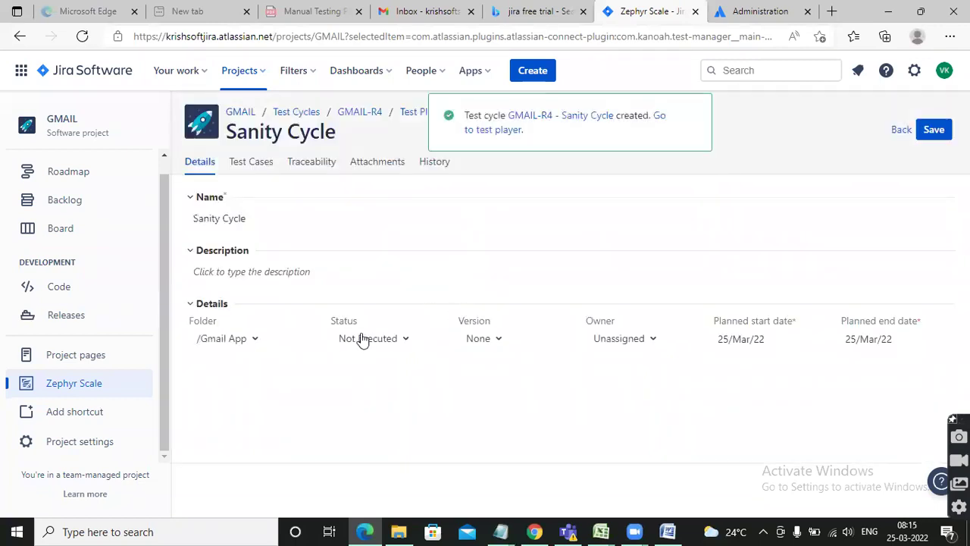
pyautogui.click(900, 129)
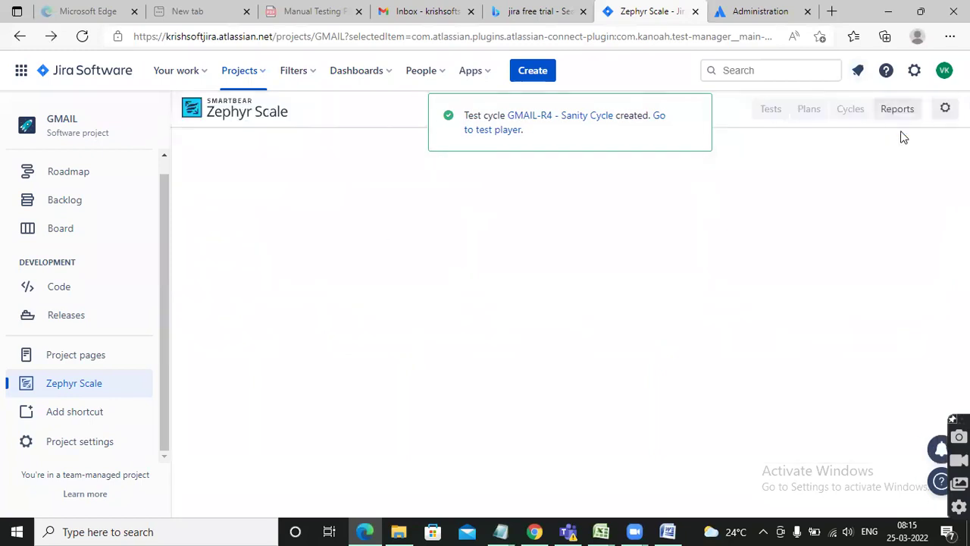
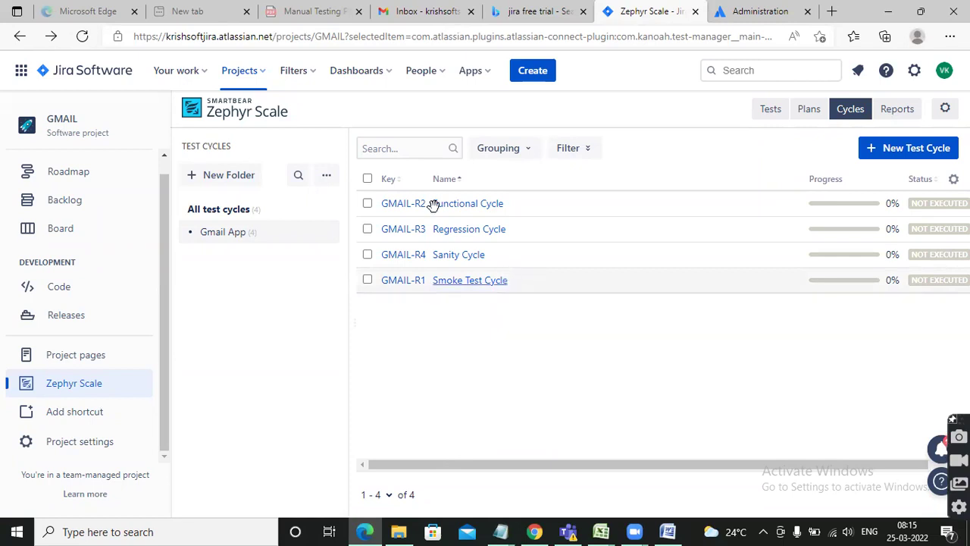
# View the Smoke Test Cycle in the test player and return to the test cycle list.
pyautogui.click(367, 281)
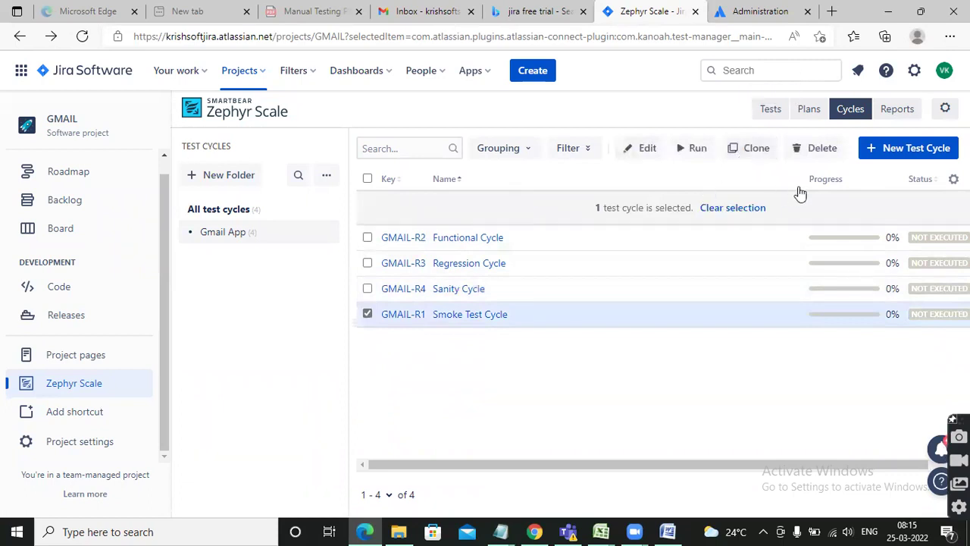
pyautogui.click(458, 317)
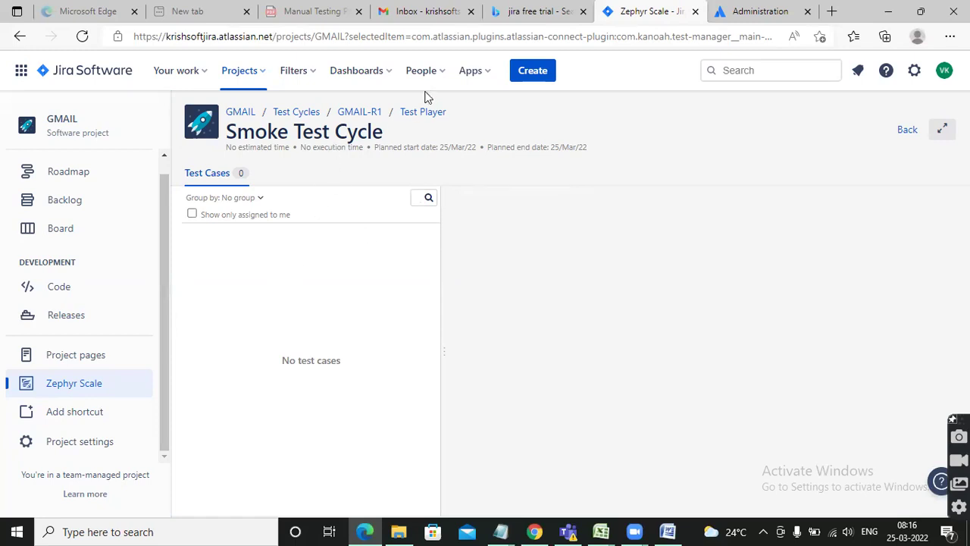
pyautogui.click(296, 112)
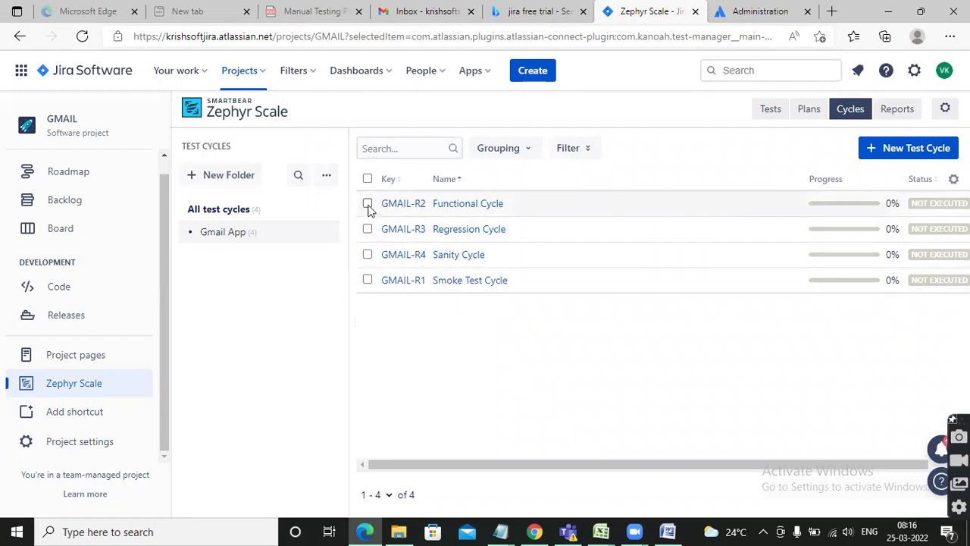
# Check the actions available for the Smoke Test Cycle, clear its selection, and open it in the test player.
pyautogui.click(367, 280)
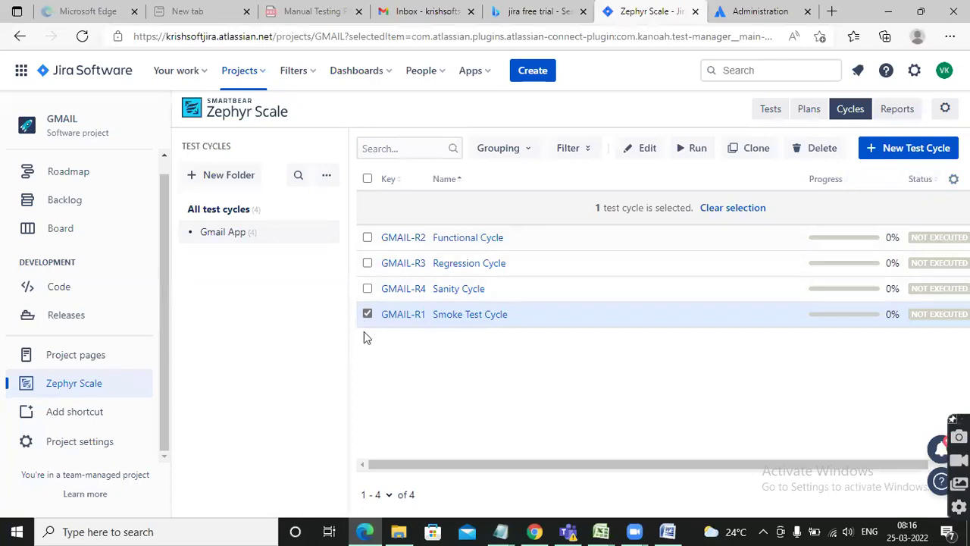
pyautogui.click(445, 316)
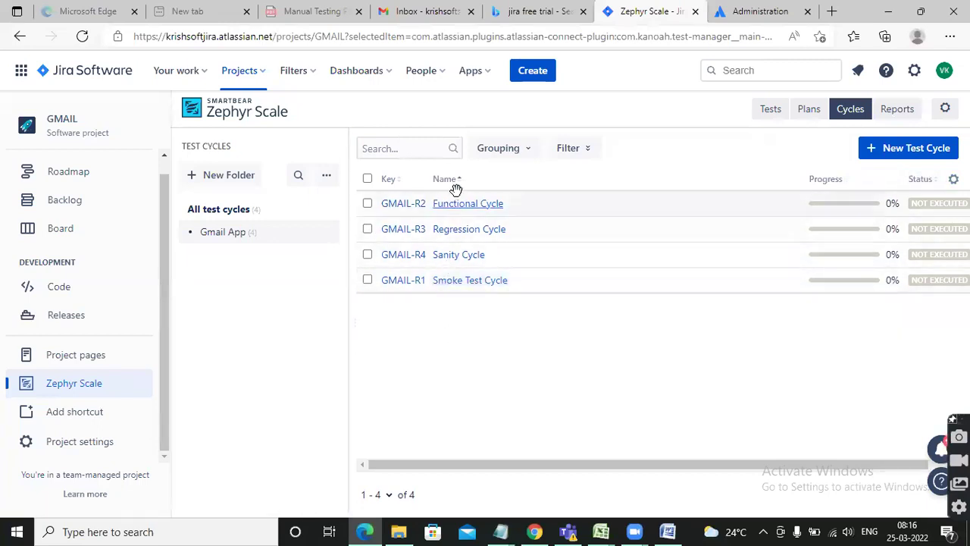
pyautogui.click(457, 281)
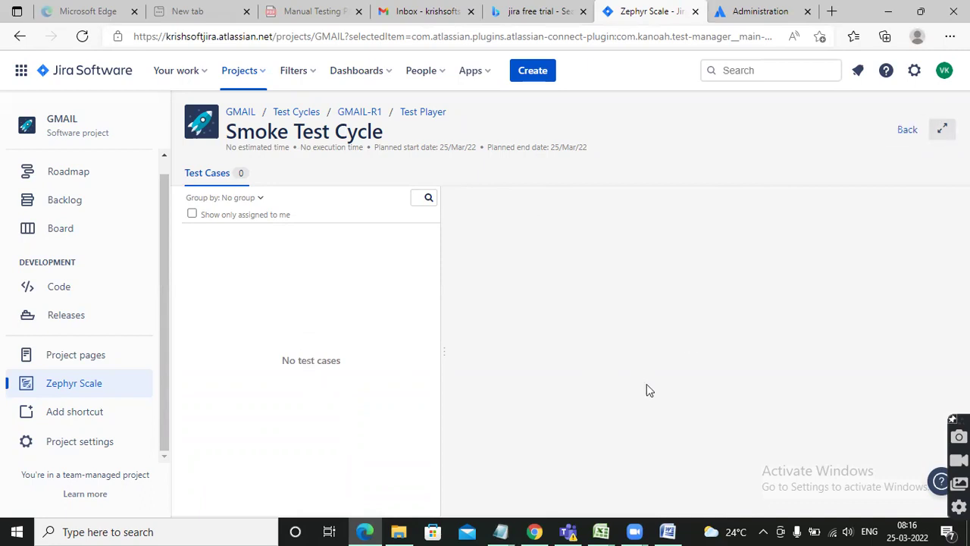
# Check the action and creation options for the test case "Verify login functionality", and sort the test case list by name.
pyautogui.click(72, 383)
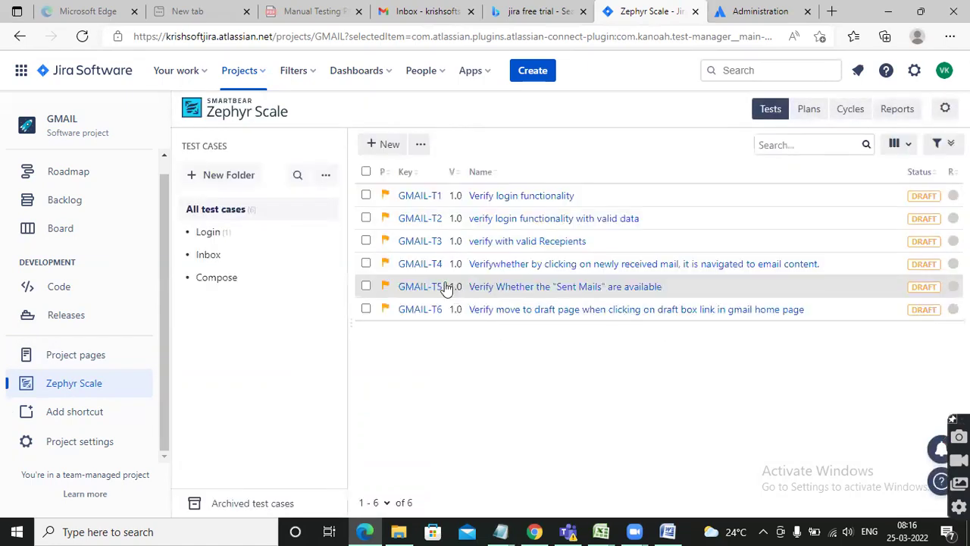
pyautogui.click(366, 196)
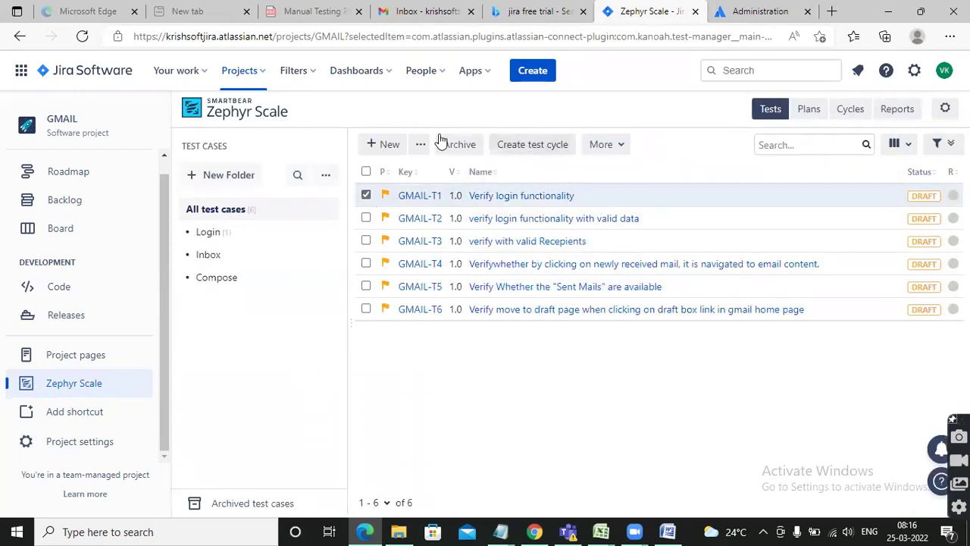
pyautogui.click(622, 145)
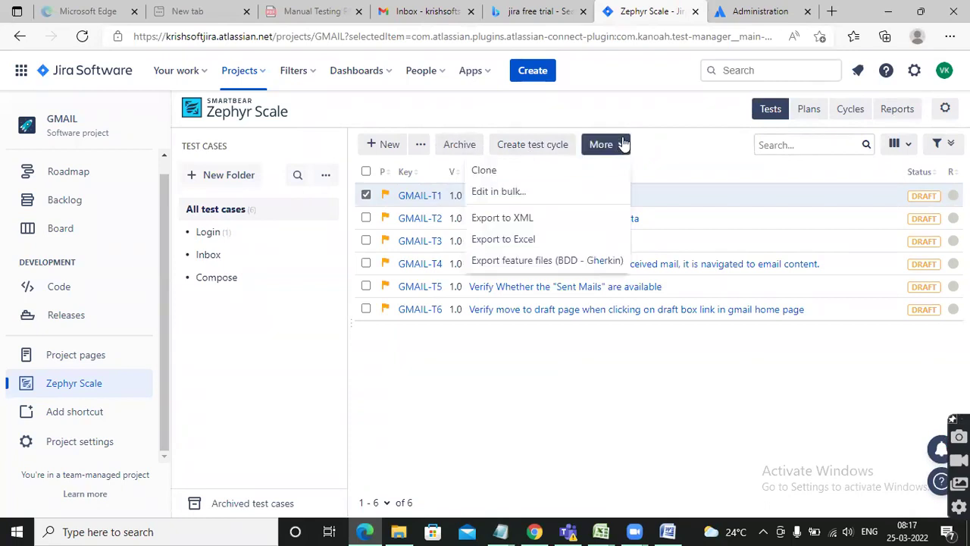
pyautogui.click(678, 137)
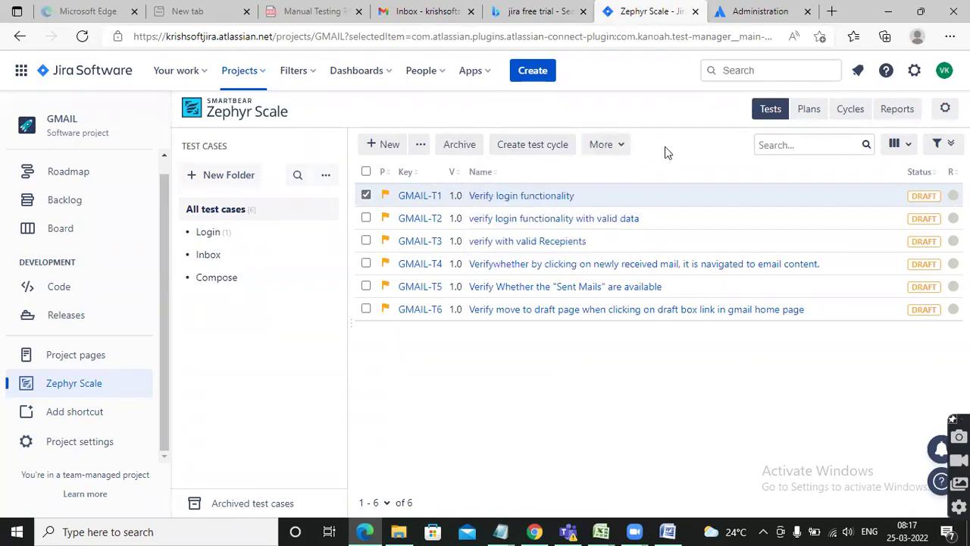
pyautogui.click(420, 146)
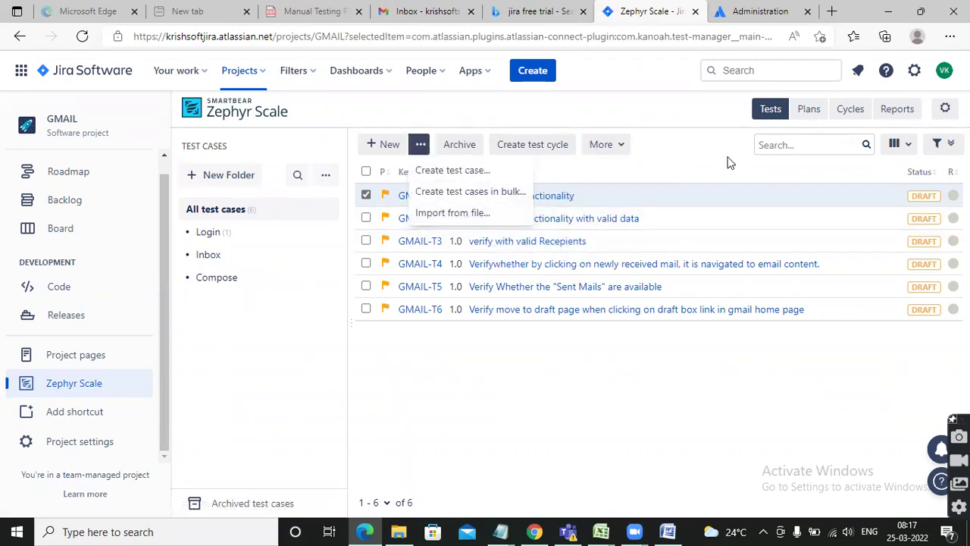
pyautogui.click(698, 167)
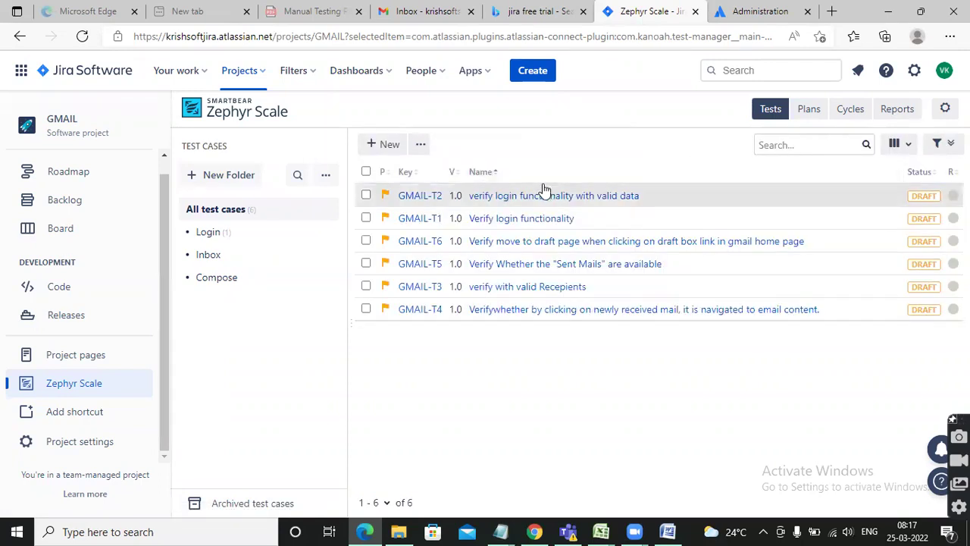
# Return to the test cycles and check the options for the Smoke Test Cycle and the cycle folders.
pyautogui.click(850, 112)
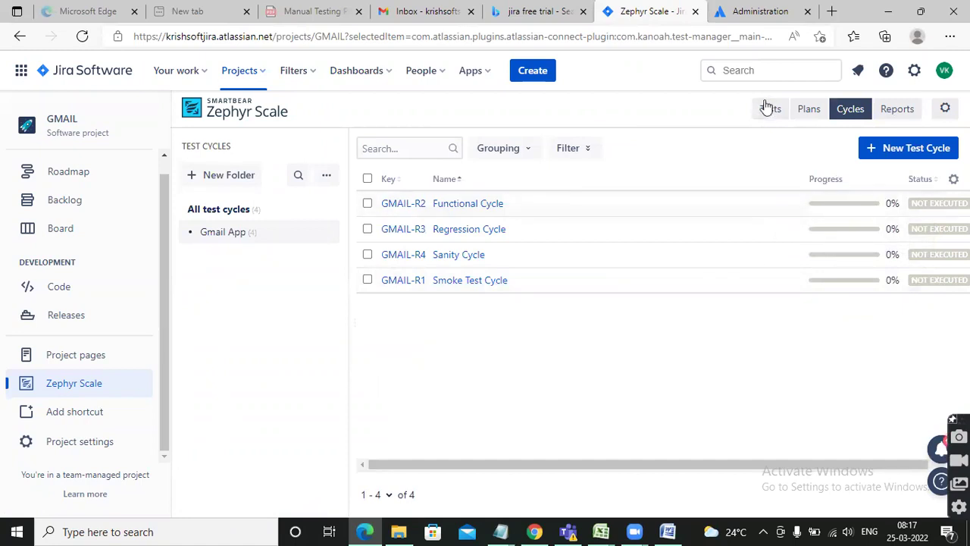
pyautogui.click(367, 283)
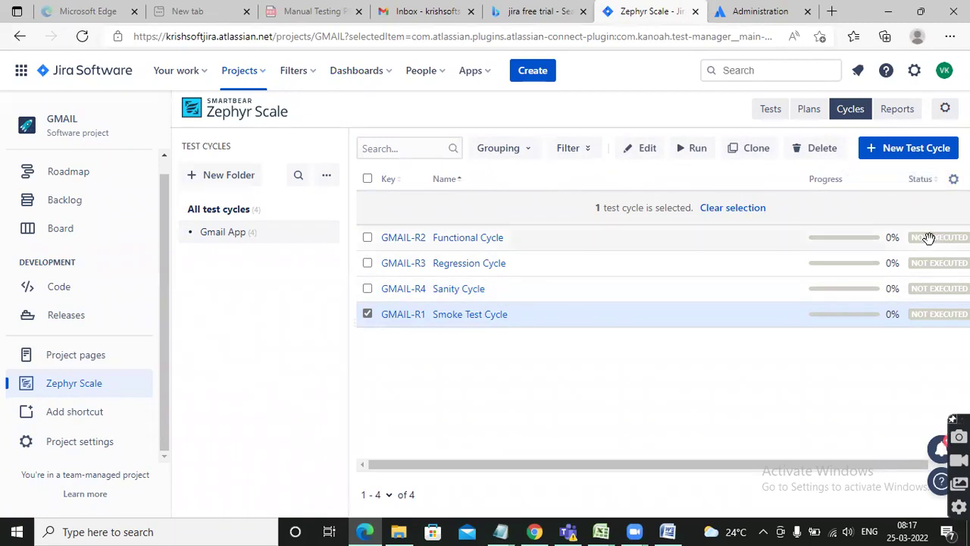
pyautogui.click(931, 318)
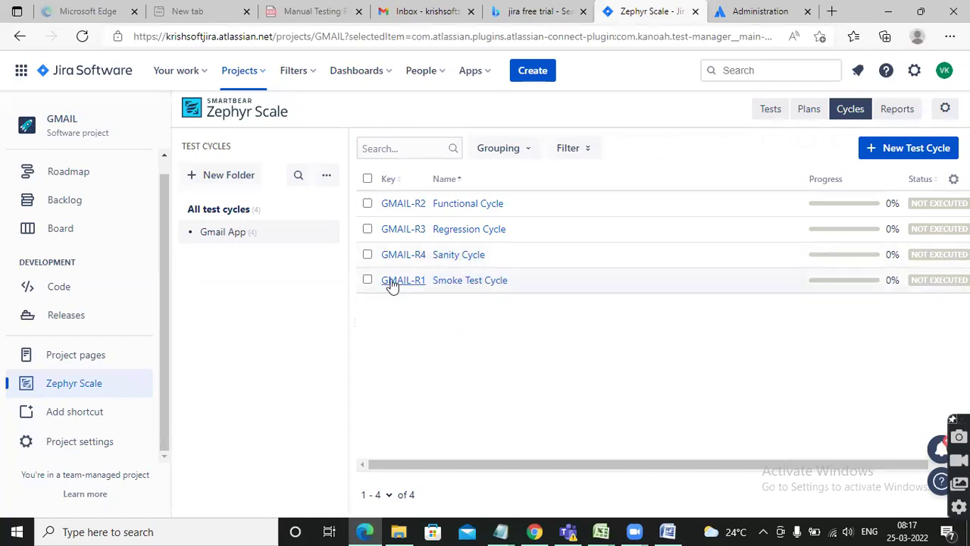
pyautogui.click(324, 176)
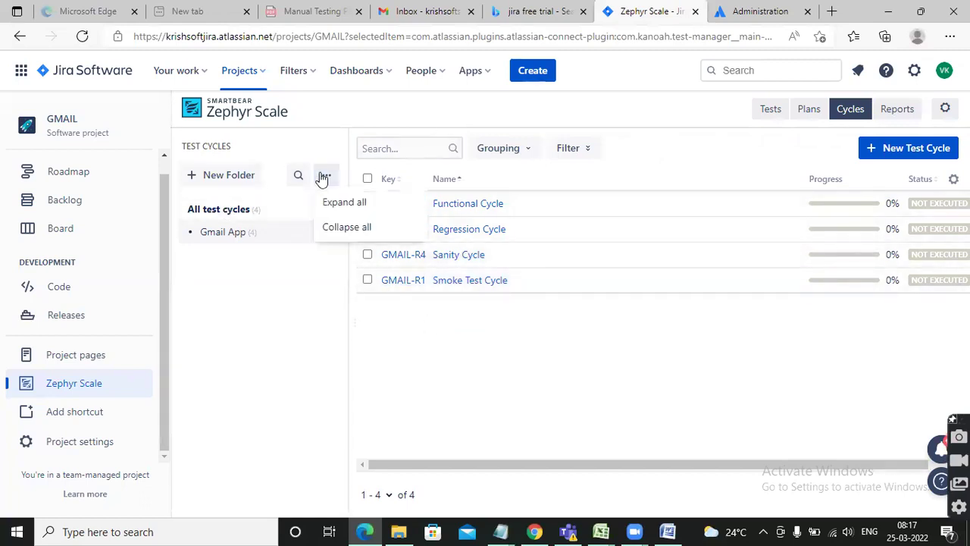
pyautogui.click(267, 315)
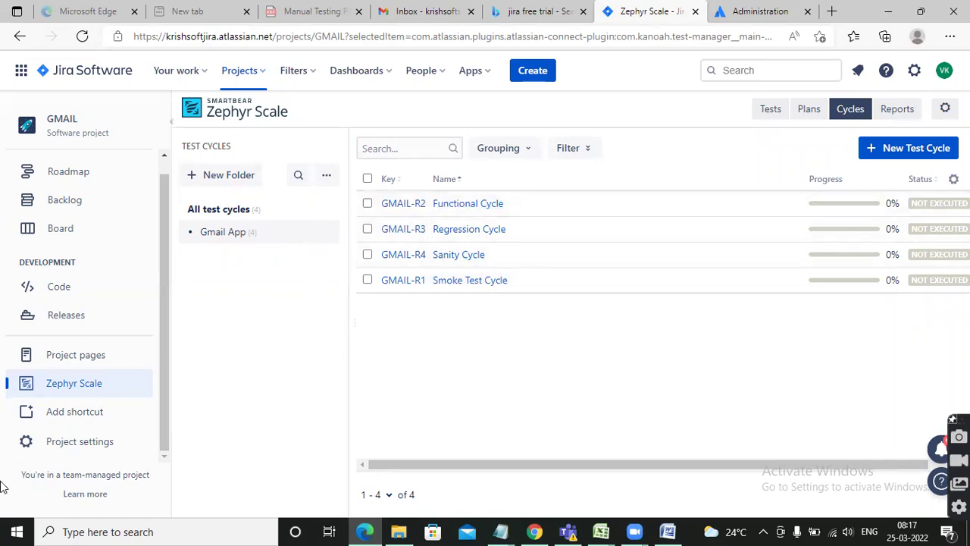
# Examine the extra actions for test case GMAIL-T2 and the columns available for the test case list.
pyautogui.click(77, 387)
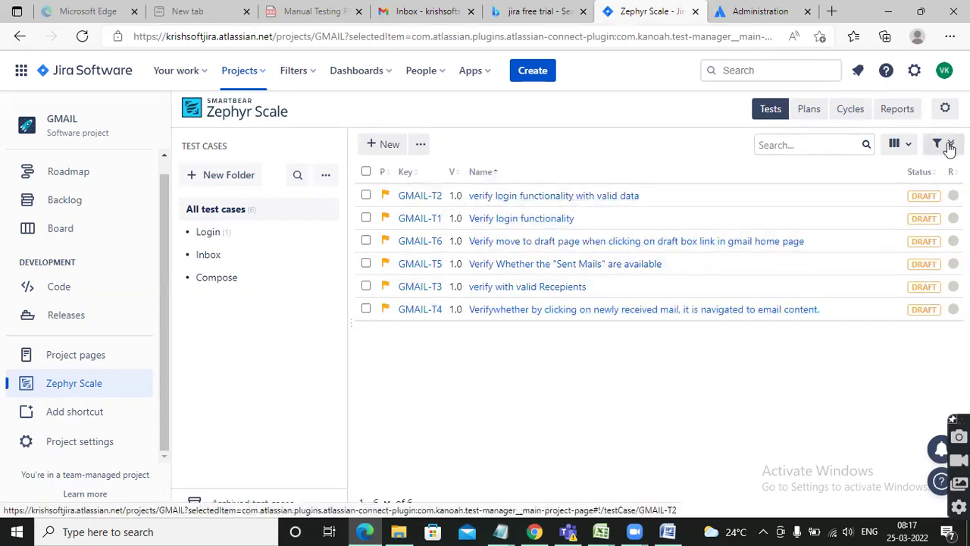
pyautogui.click(365, 195)
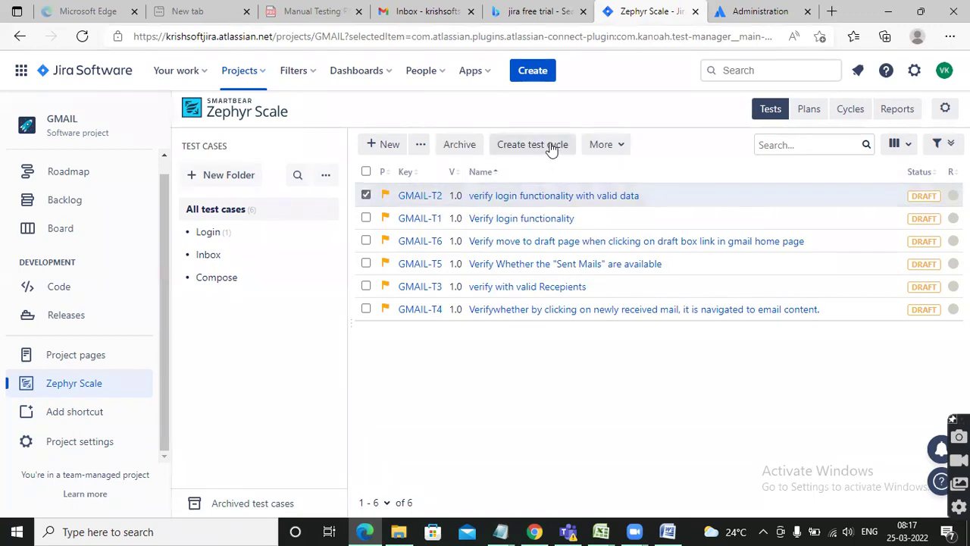
pyautogui.click(623, 144)
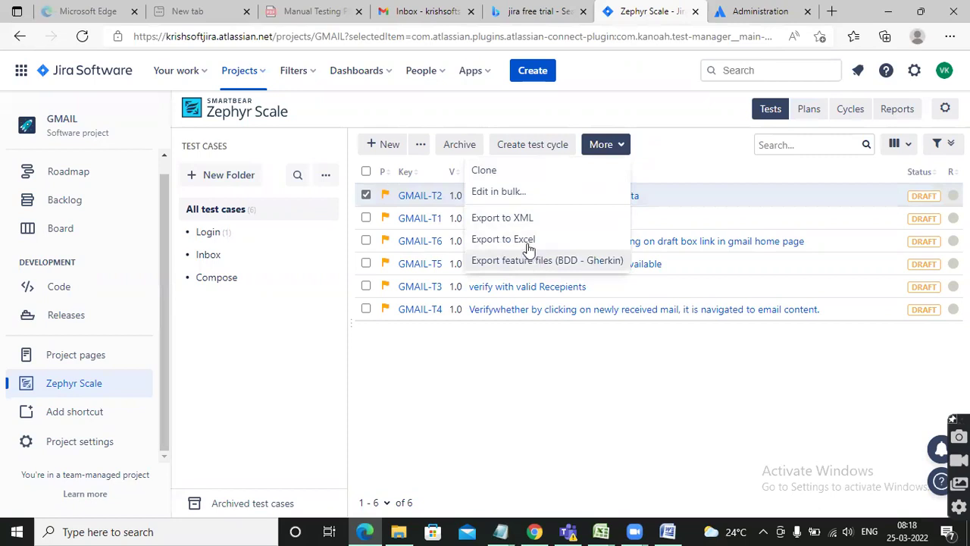
pyautogui.click(671, 145)
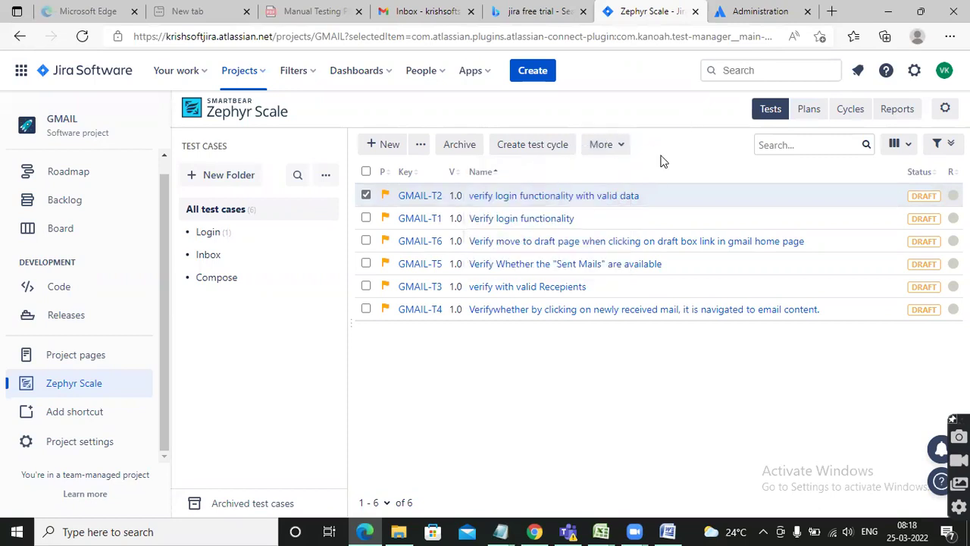
pyautogui.click(908, 148)
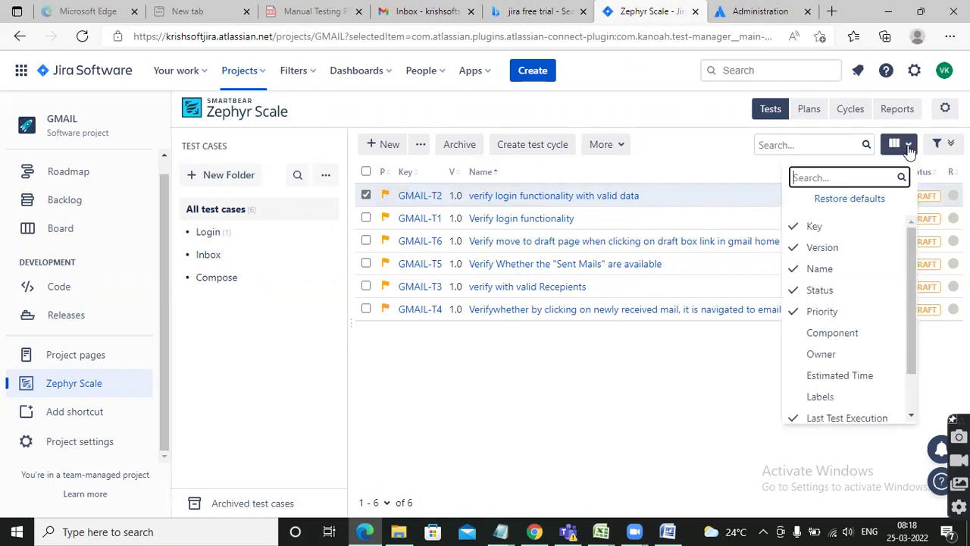
pyautogui.click(677, 377)
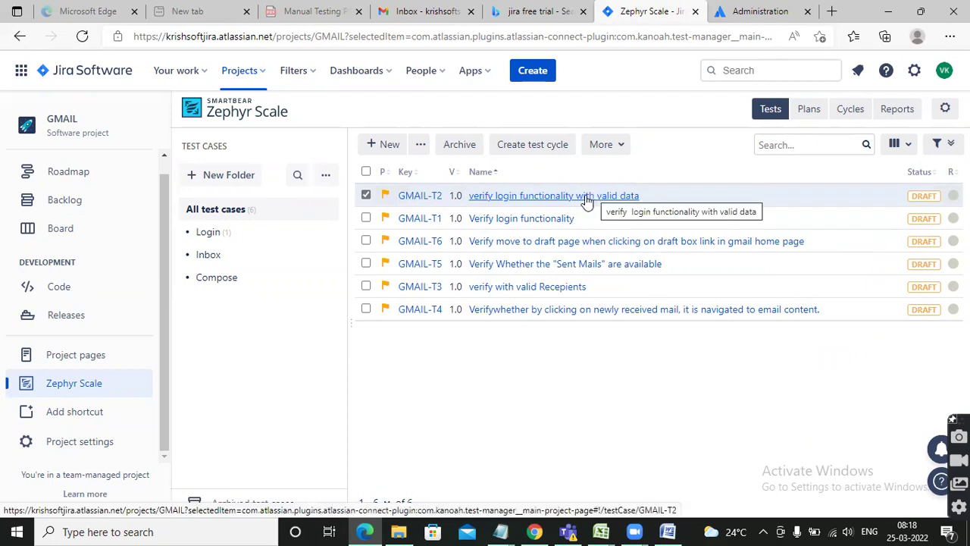
# Reopen the Smoke Test Cycle from the test cycle list and view its test cases in the test player.
pyautogui.click(839, 108)
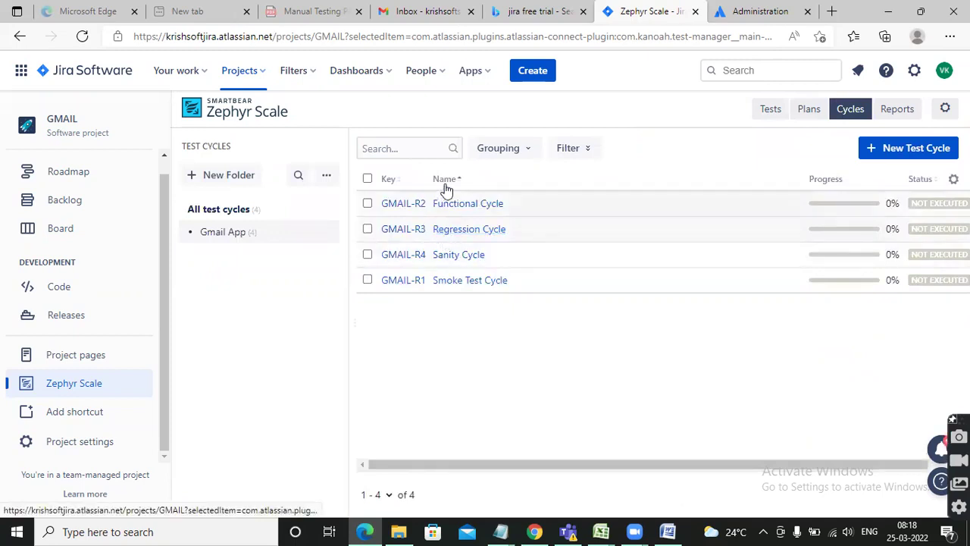
pyautogui.click(463, 282)
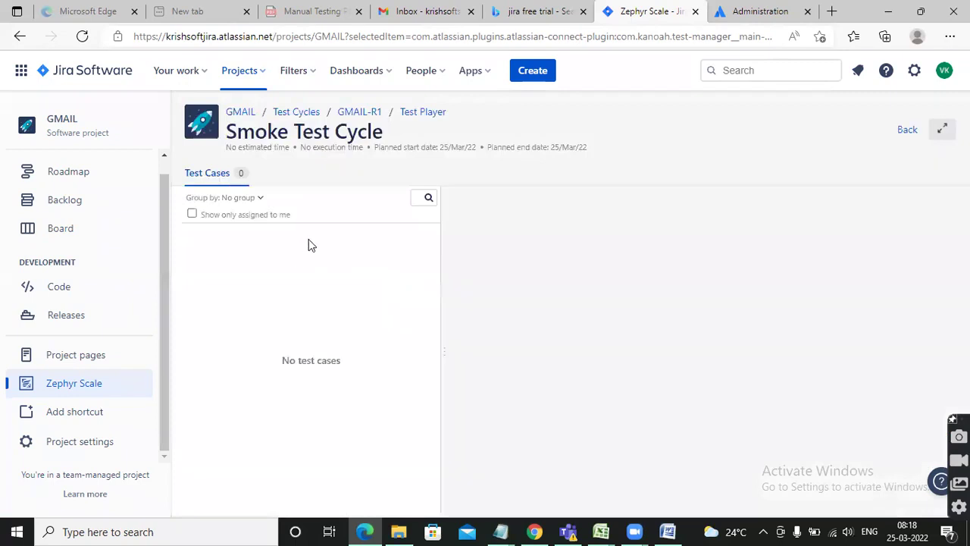
pyautogui.click(209, 174)
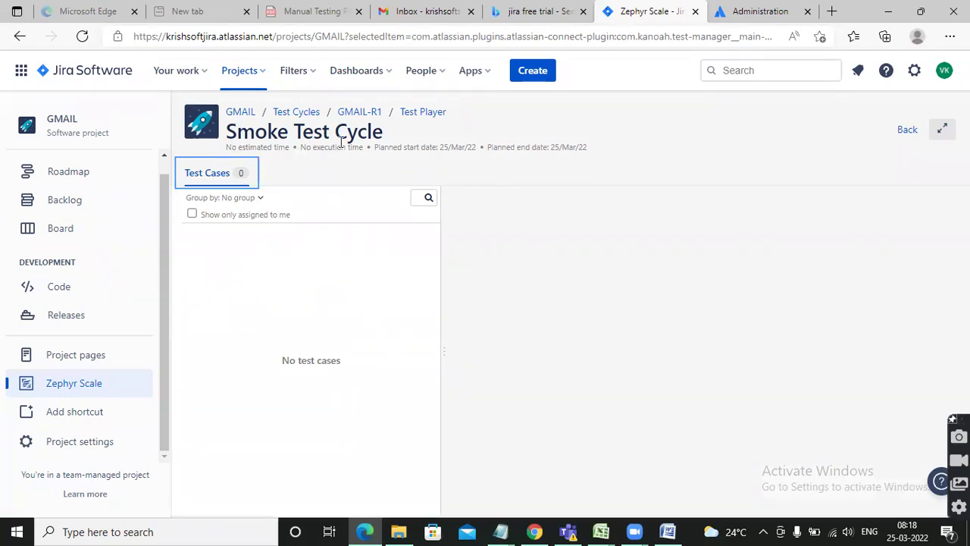
# Return to the test case list, select GMAIL-T2, and check the options for creating and importing test cases.
pyautogui.click(86, 383)
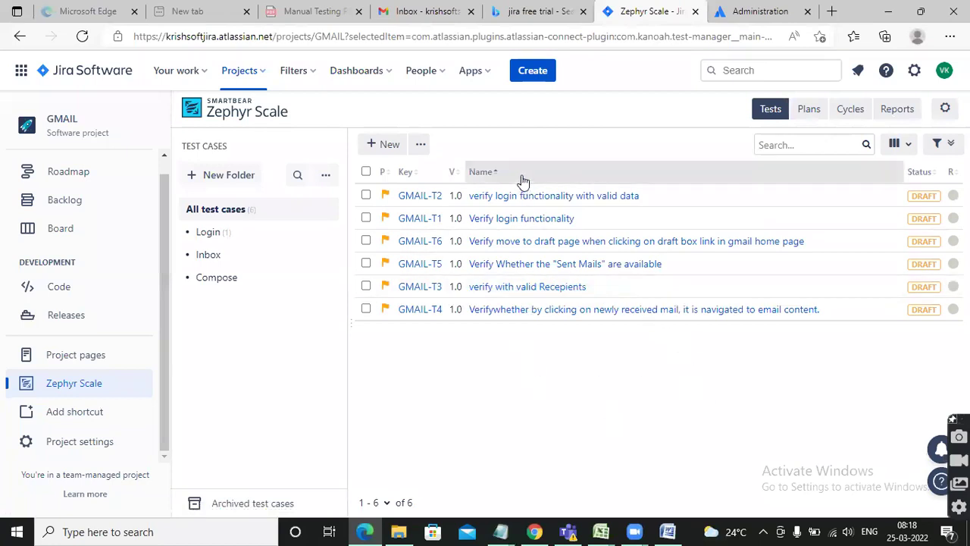
pyautogui.click(366, 196)
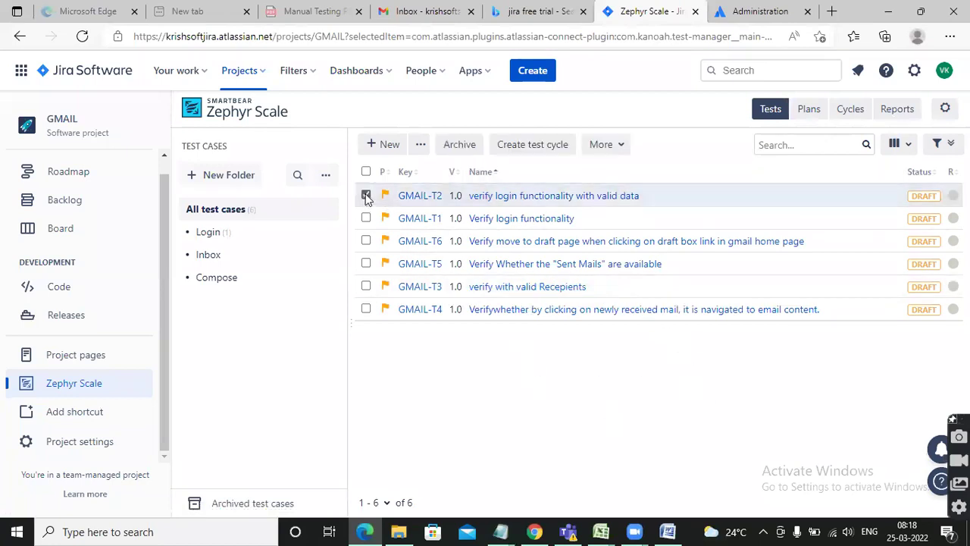
pyautogui.click(420, 146)
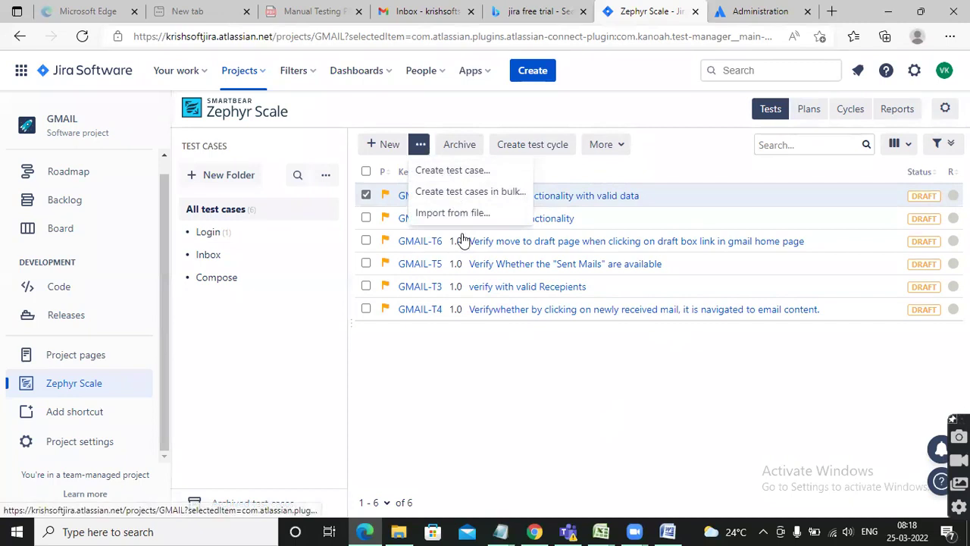
pyautogui.click(486, 383)
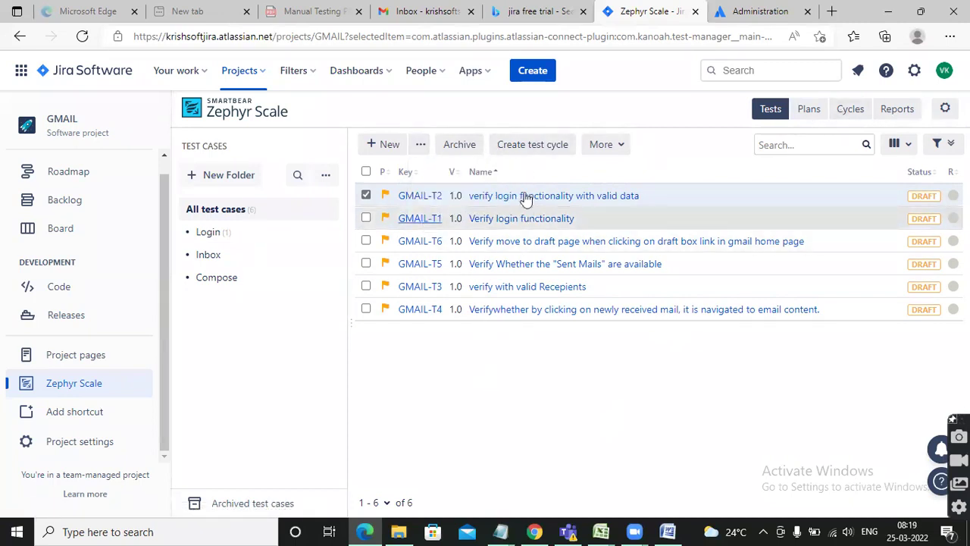
# Review the details, test script, execution and traceability of "verify login functionality with valid data", and return to the test case list.
pyautogui.click(550, 201)
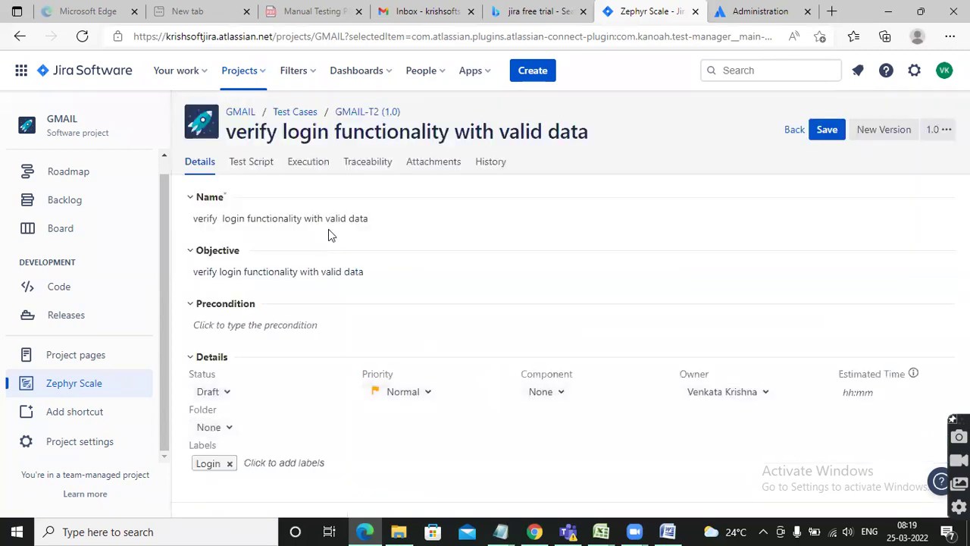
pyautogui.click(369, 168)
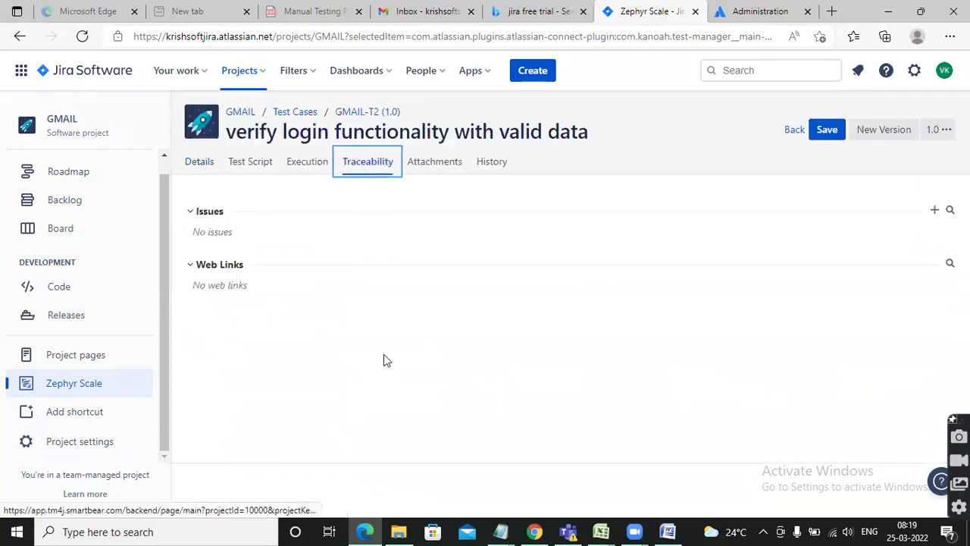
pyautogui.click(254, 167)
pyautogui.click(310, 169)
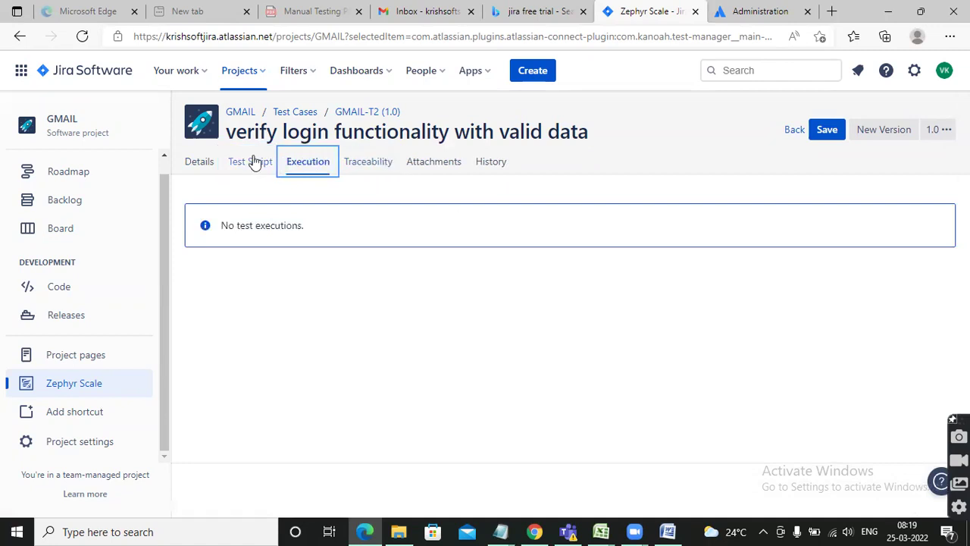
pyautogui.click(191, 162)
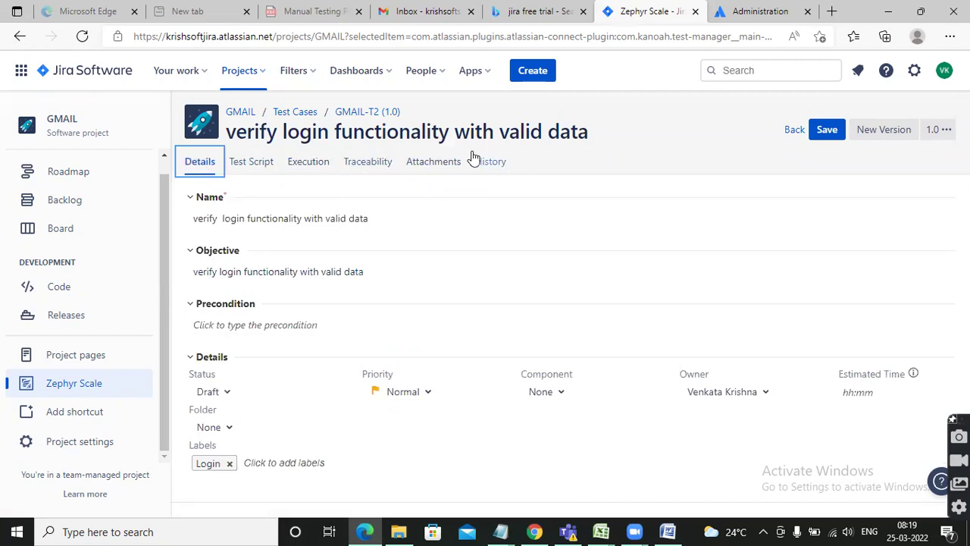
pyautogui.click(365, 162)
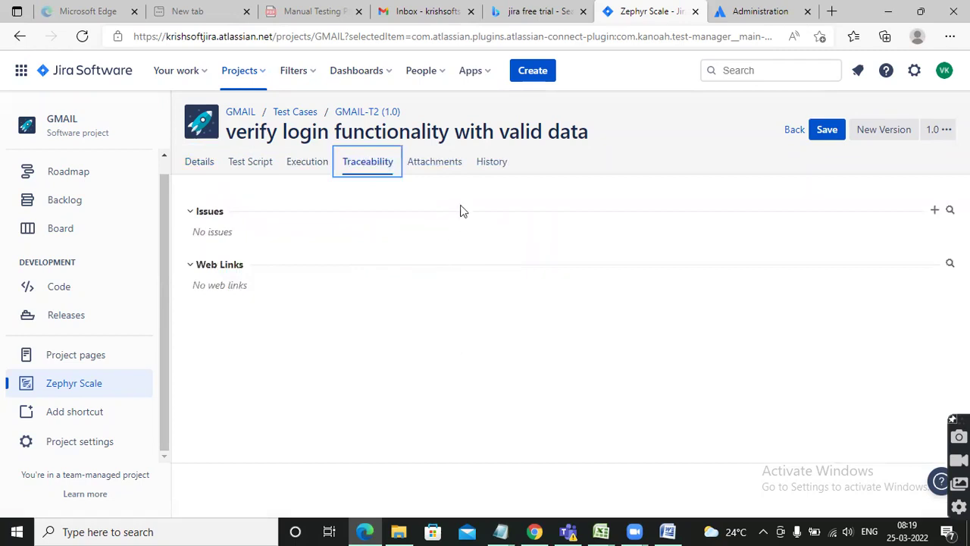
pyautogui.click(791, 130)
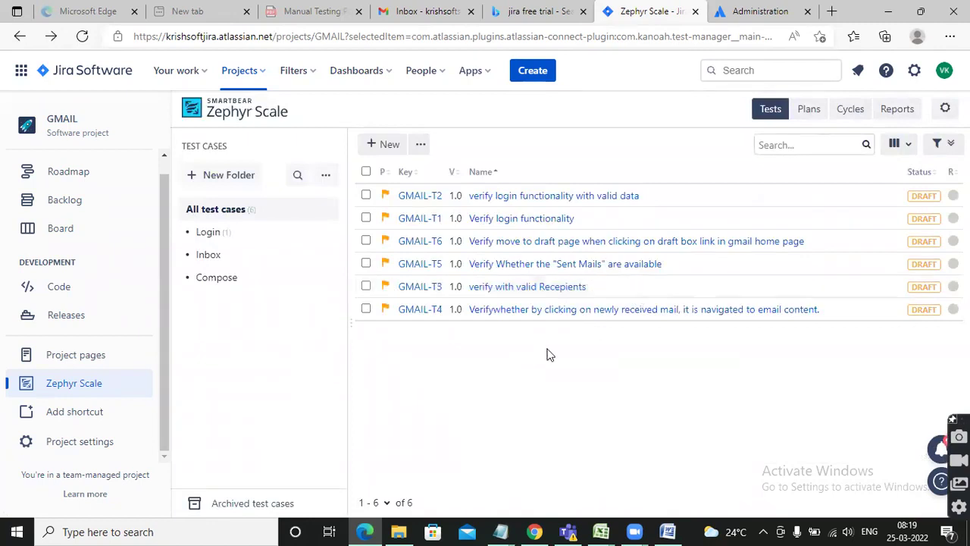
# Open the test cycle list and check its grouping choices and the extra options for the cycle folders.
pyautogui.click(849, 109)
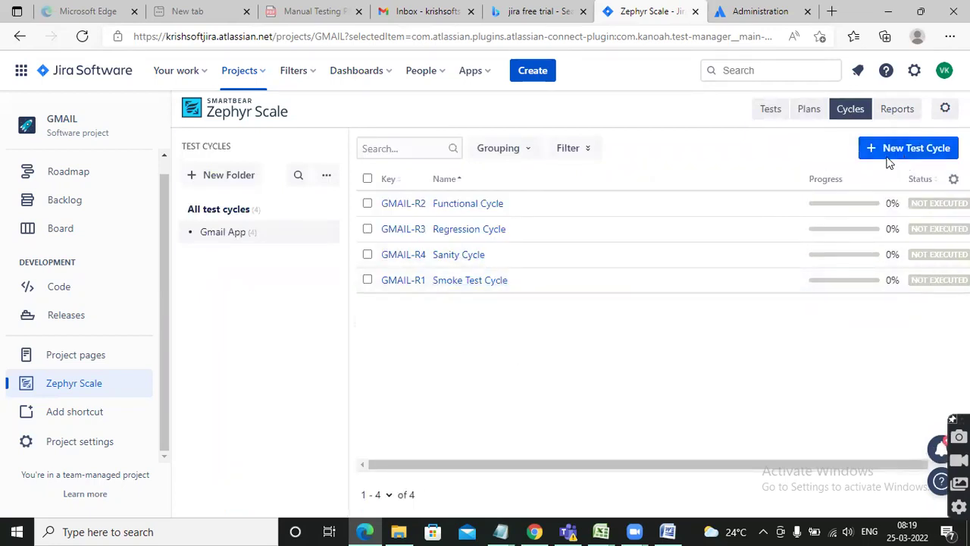
pyautogui.click(530, 151)
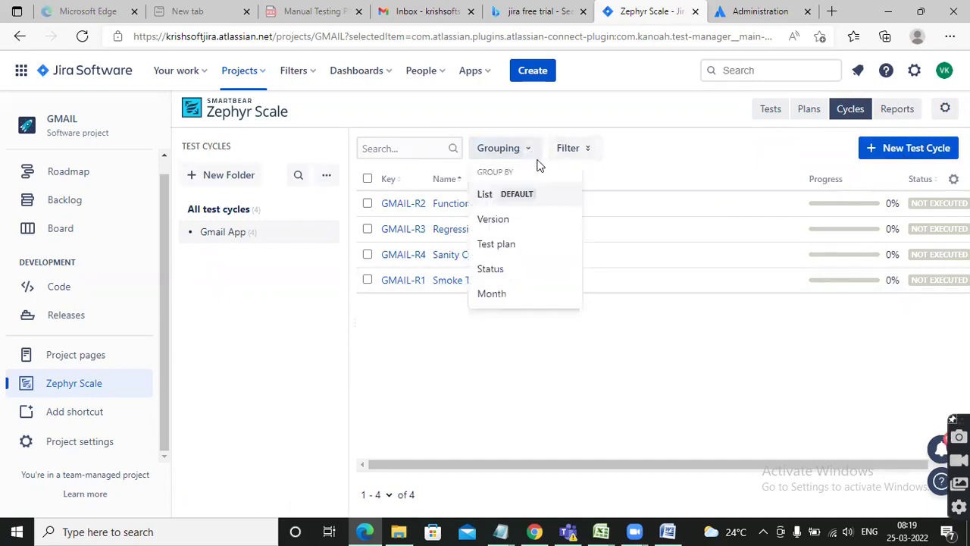
pyautogui.click(433, 340)
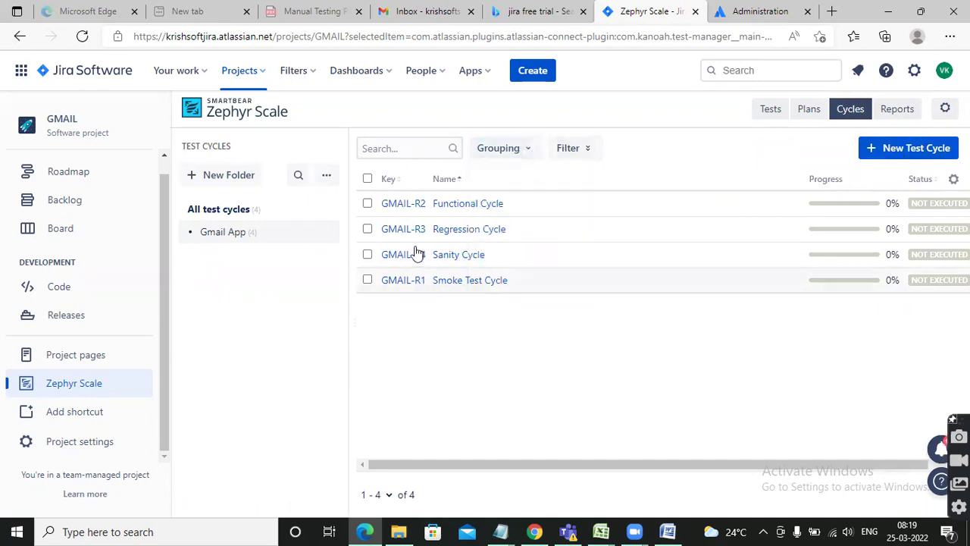
pyautogui.click(326, 176)
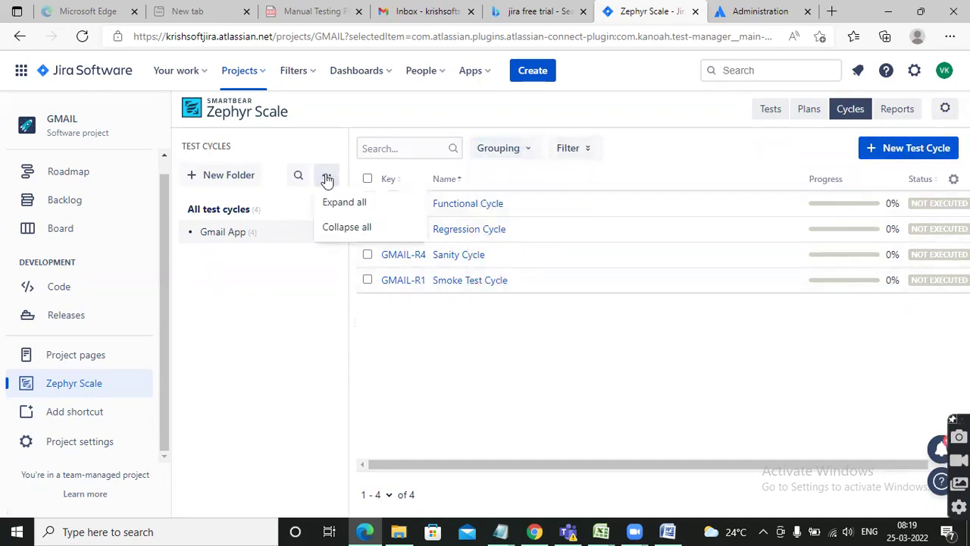
pyautogui.click(485, 361)
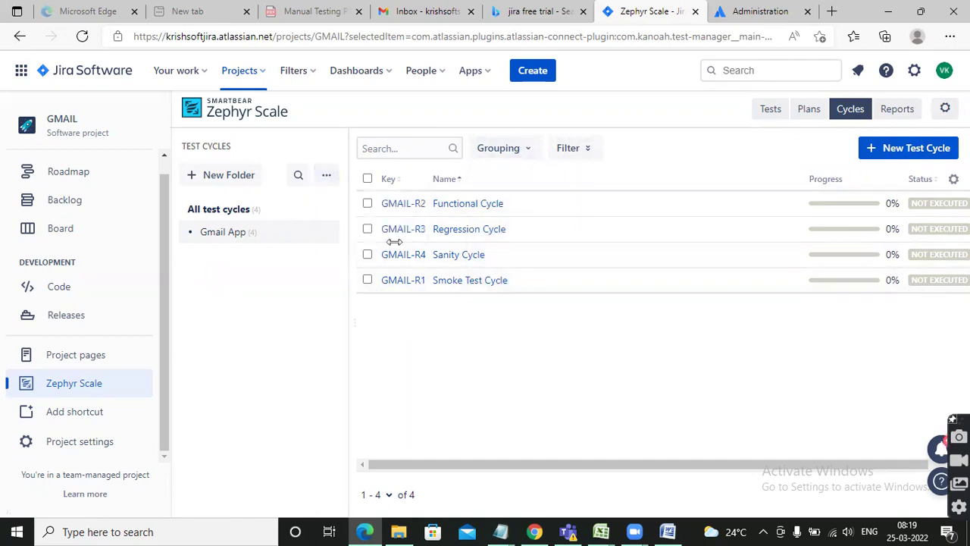
# Select the Functional Cycle, open it in the test player, and check its test case area for available options.
pyautogui.click(367, 203)
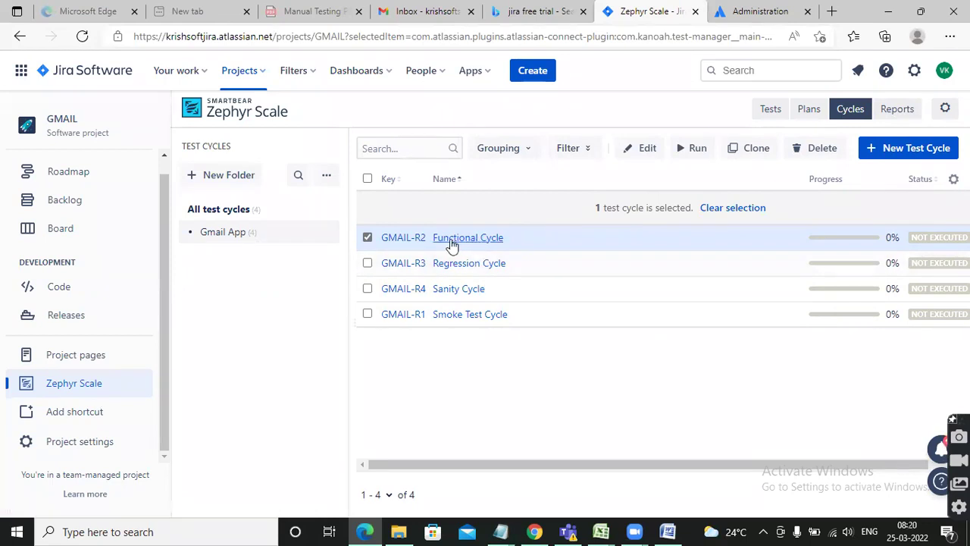
pyautogui.click(399, 240)
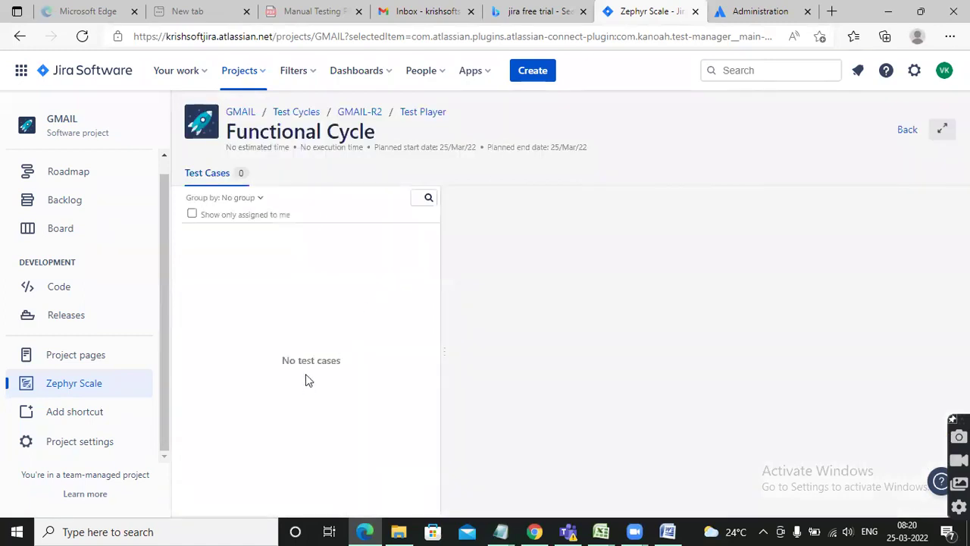
pyautogui.rightClick(305, 318)
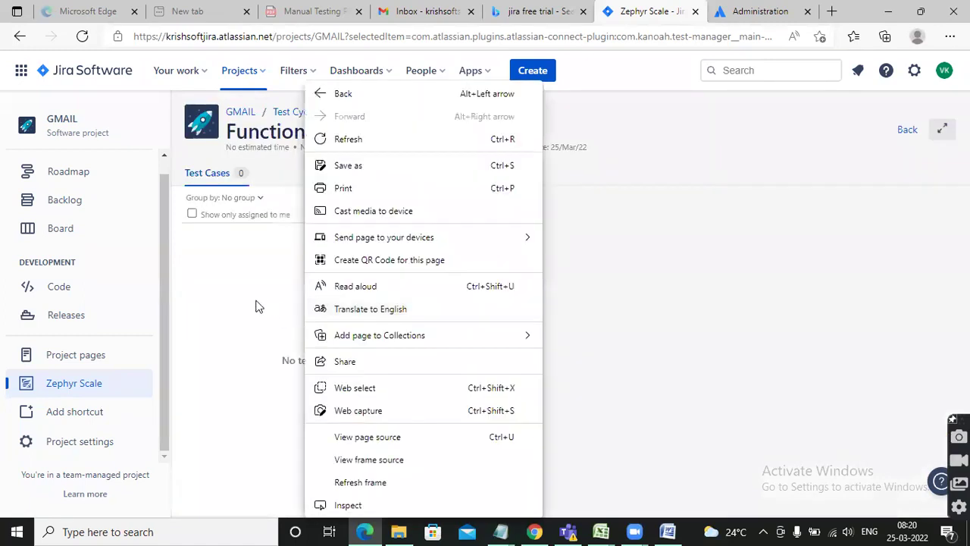
pyautogui.click(252, 277)
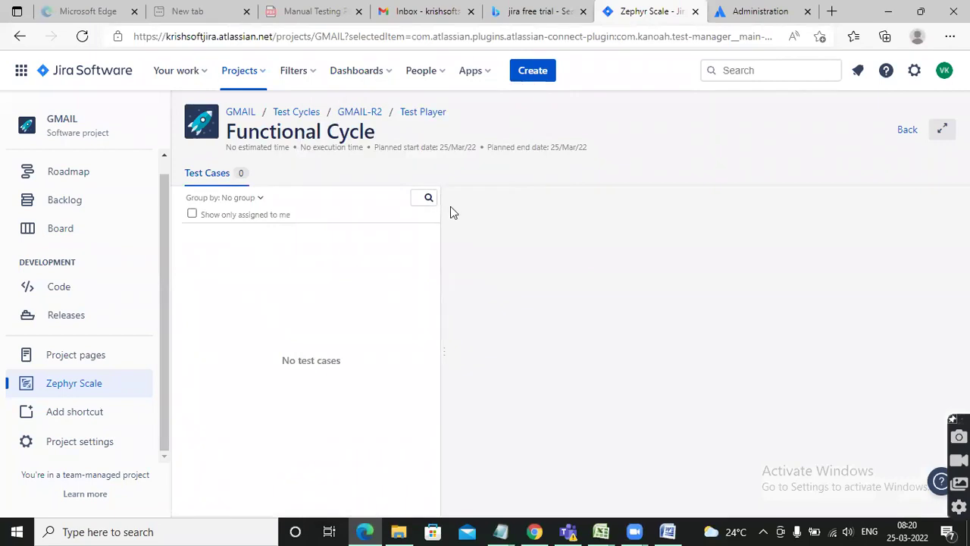
# Search the Functional Cycle's test cases for "login" and clear the search text.
pyautogui.click(425, 197)
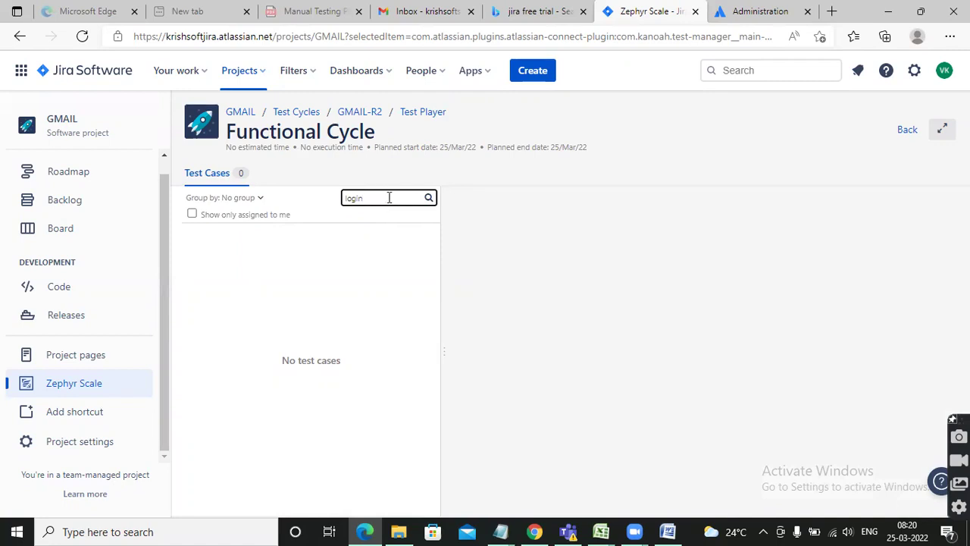
pyautogui.moveTo(386, 198); pyautogui.dragTo(301, 187)
pyautogui.click(374, 204)
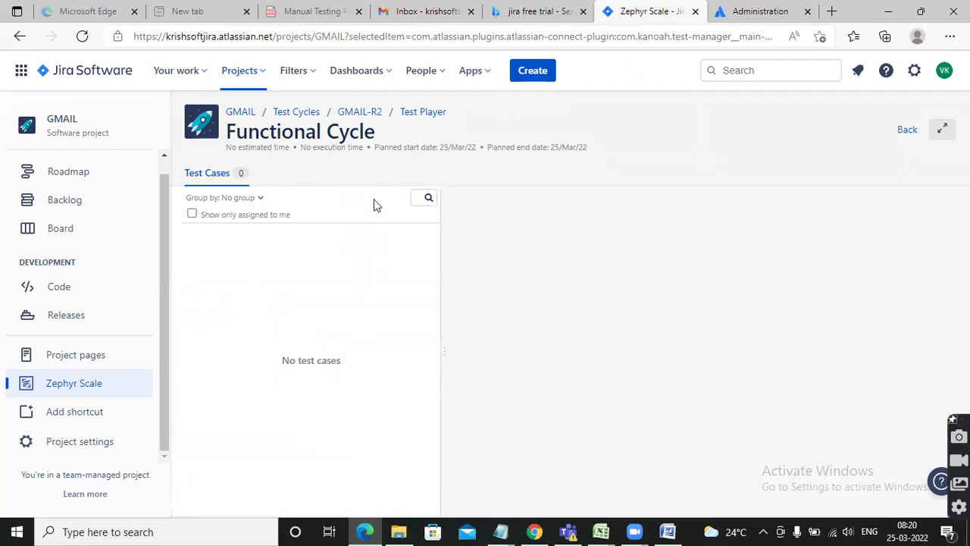
pyautogui.click(426, 197)
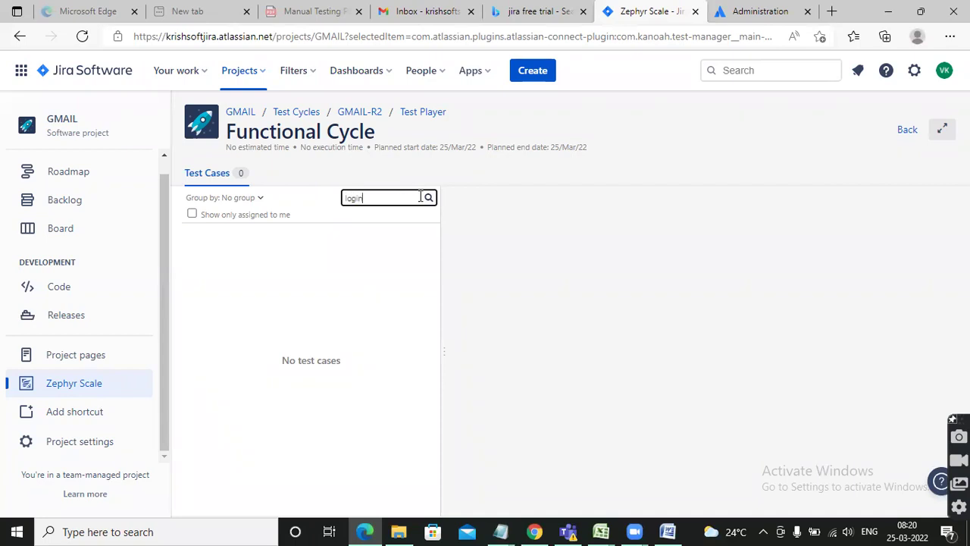
pyautogui.click(482, 257)
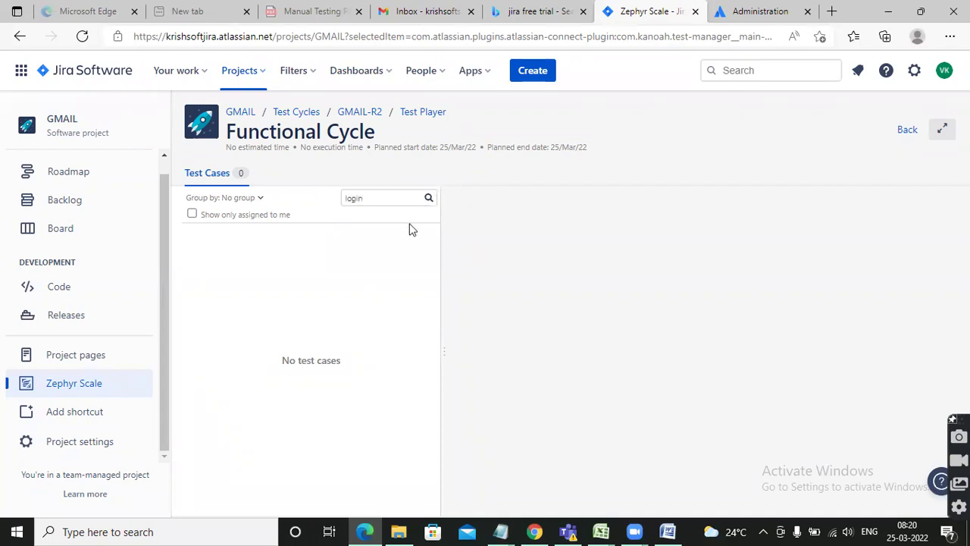
pyautogui.doubleClick(385, 198)
pyautogui.press('BackSpace')
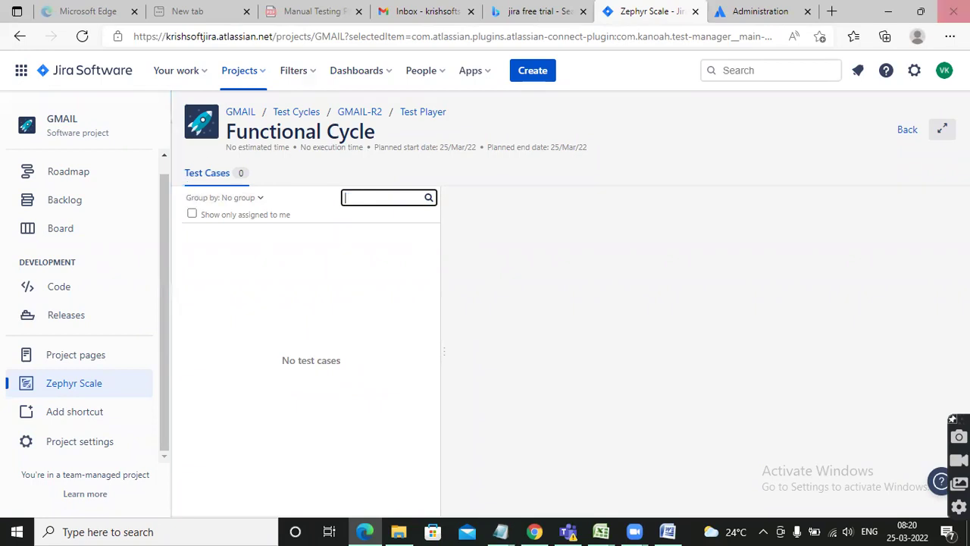
# Search the web in a new browser tab for "add the tests into cycle using zephr scale".
pyautogui.click(831, 11)
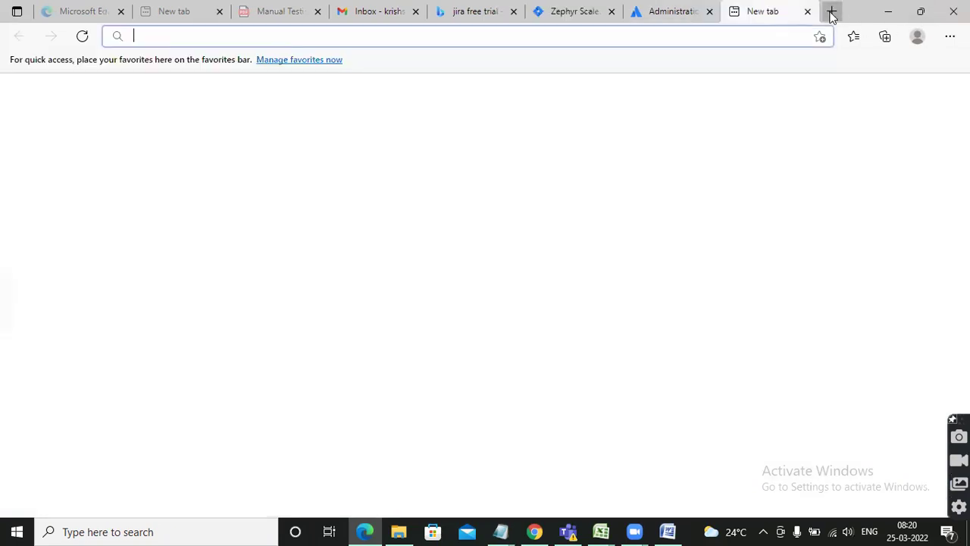
pyautogui.write('add the tests into')
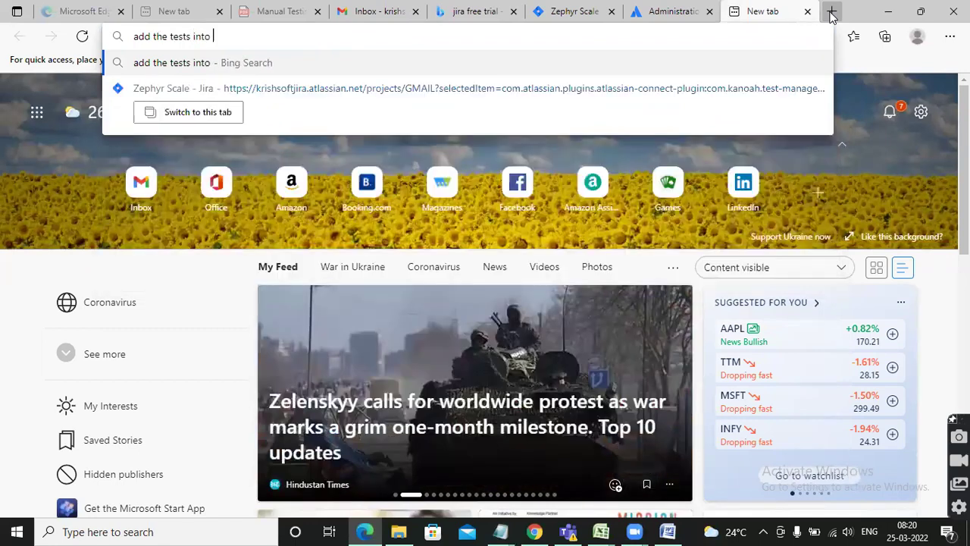
pyautogui.write(' cy')
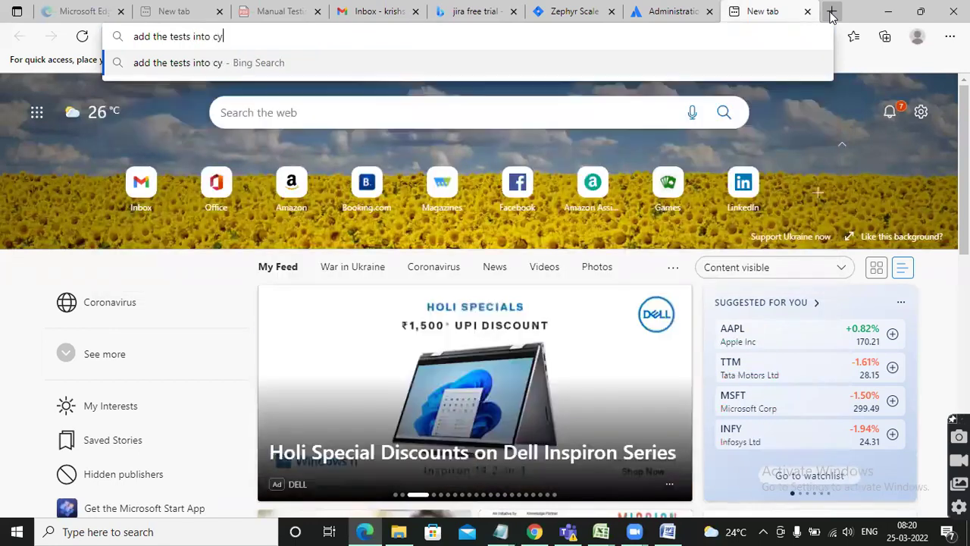
pyautogui.write('cle using zerph')
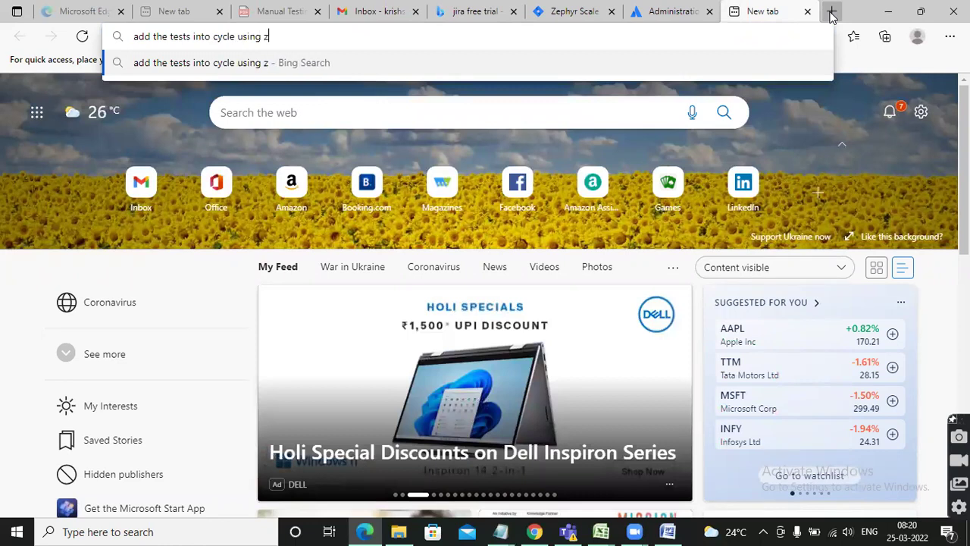
pyautogui.press('BackSpace')
pyautogui.press('BackSpace')
pyautogui.press('BackSpace')
pyautogui.write('phr scale')
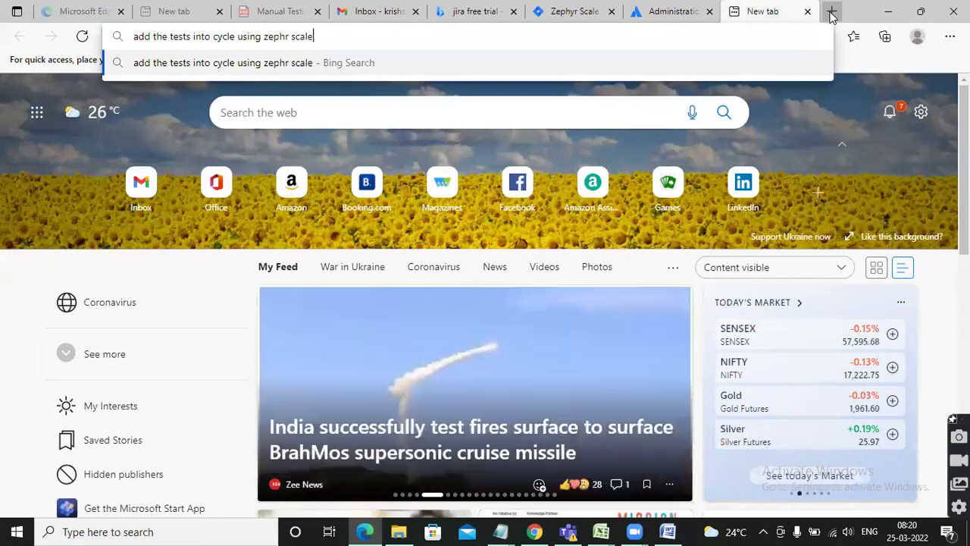
pyautogui.press('Return')
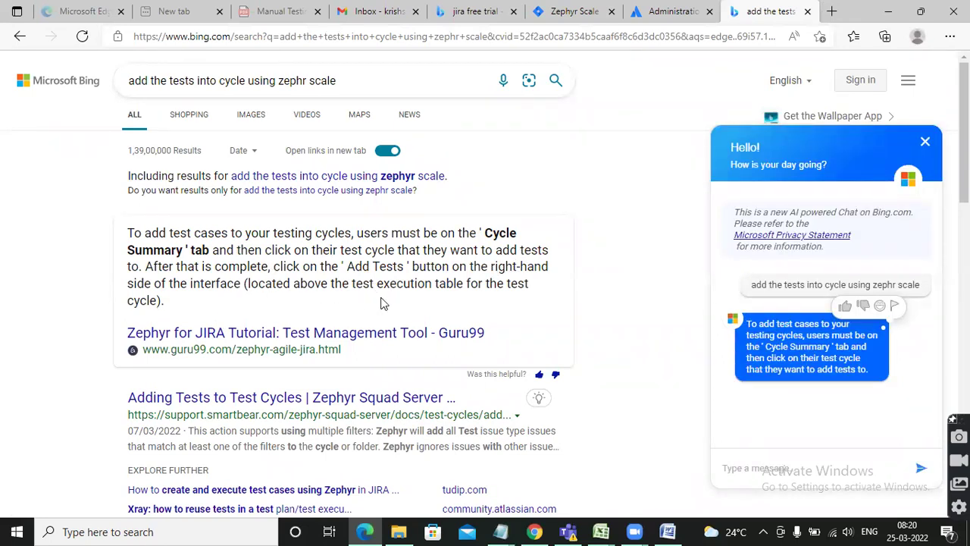
# Open the Guru99 Zephyr for JIRA tutorial in a separate tab and read how to add tests to test cycles.
pyautogui.moveTo(347, 267); pyautogui.dragTo(407, 266)
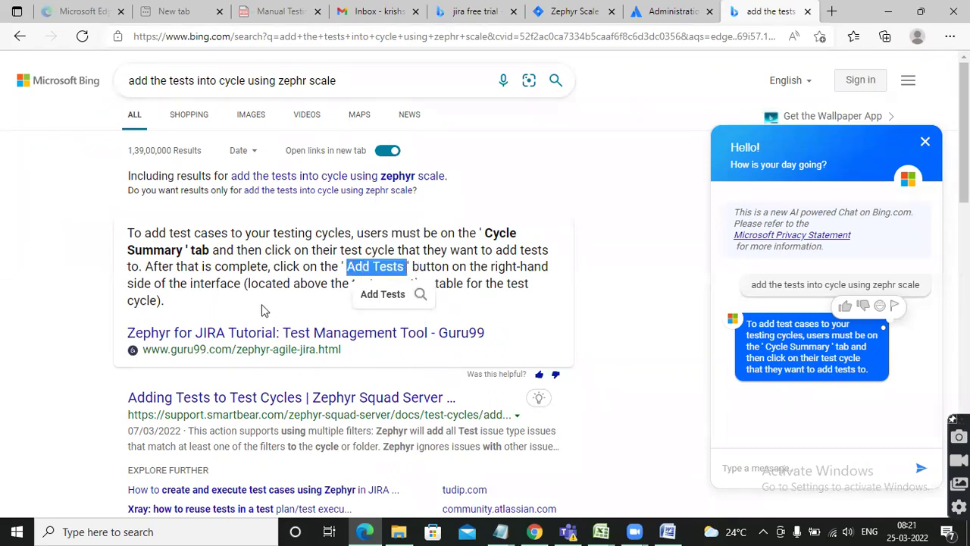
pyautogui.rightClick(343, 338)
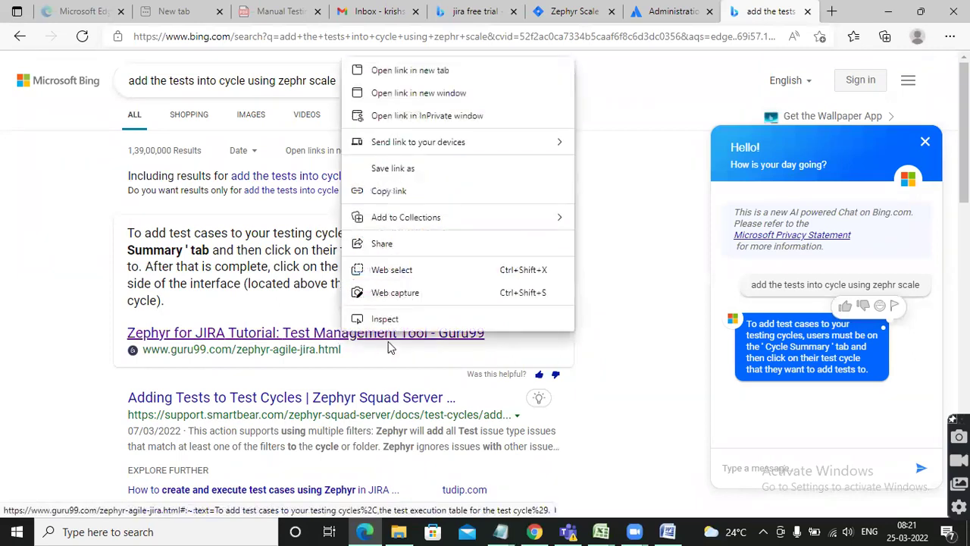
pyautogui.click(410, 70)
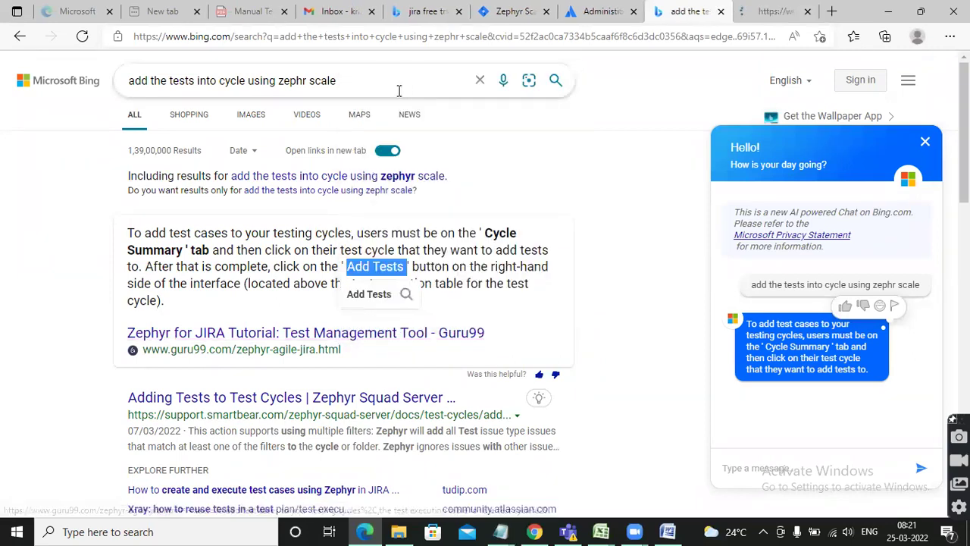
pyautogui.click(769, 13)
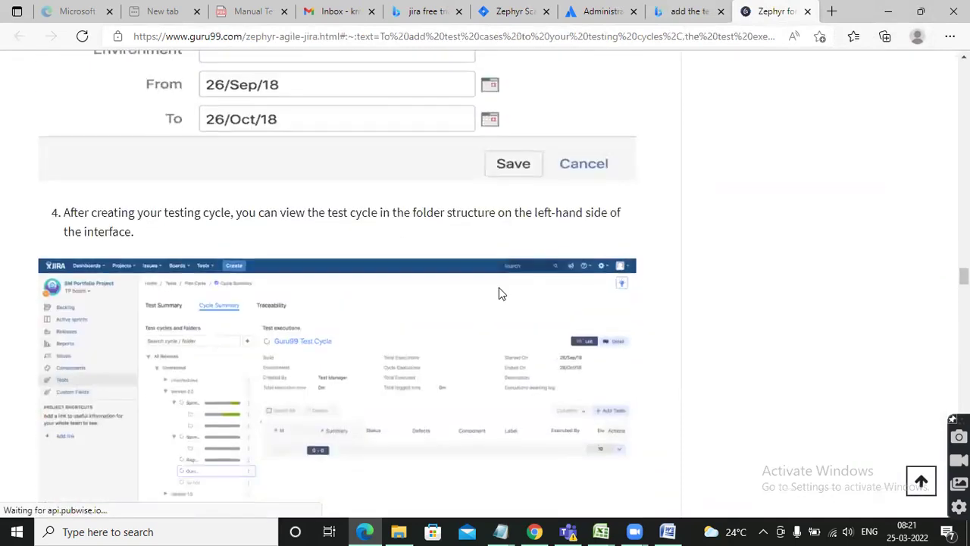
pyautogui.scroll(-4, 440, 295)
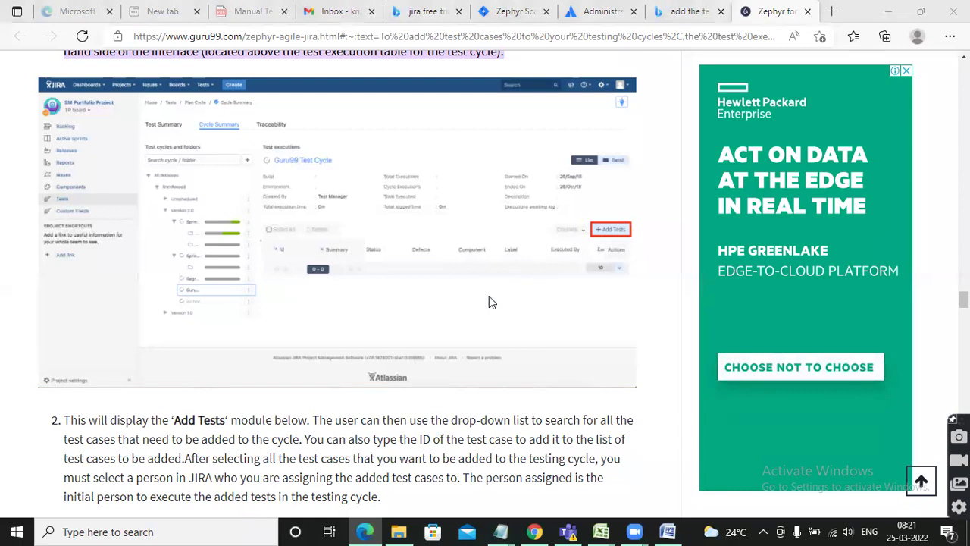
# Switch back to Zephyr Scale, run the Functional Cycle from the test cycle list, and search its test cases for "login".
pyautogui.hotkey('alt', 'Tab')
pyautogui.hotkey('alt', 'Tab')
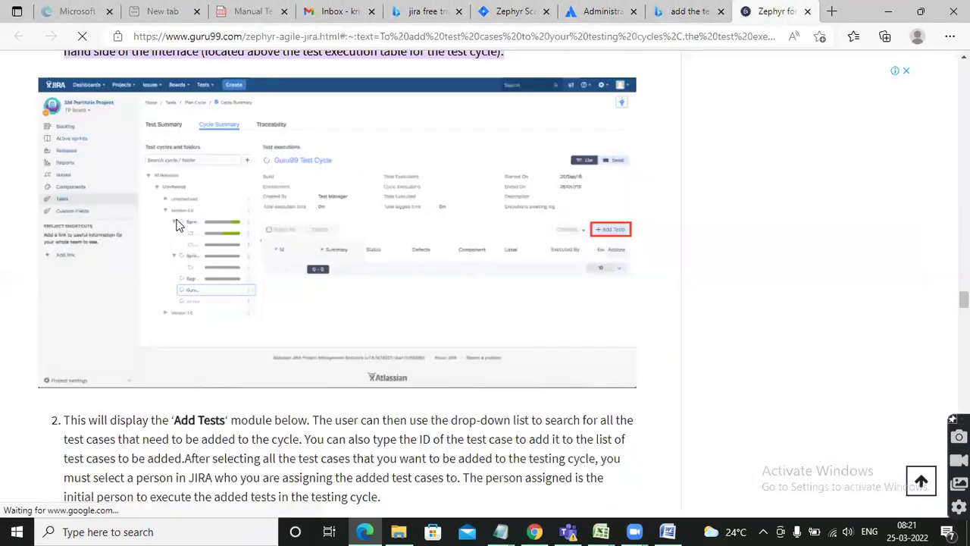
pyautogui.hotkey('alt', 'Tab')
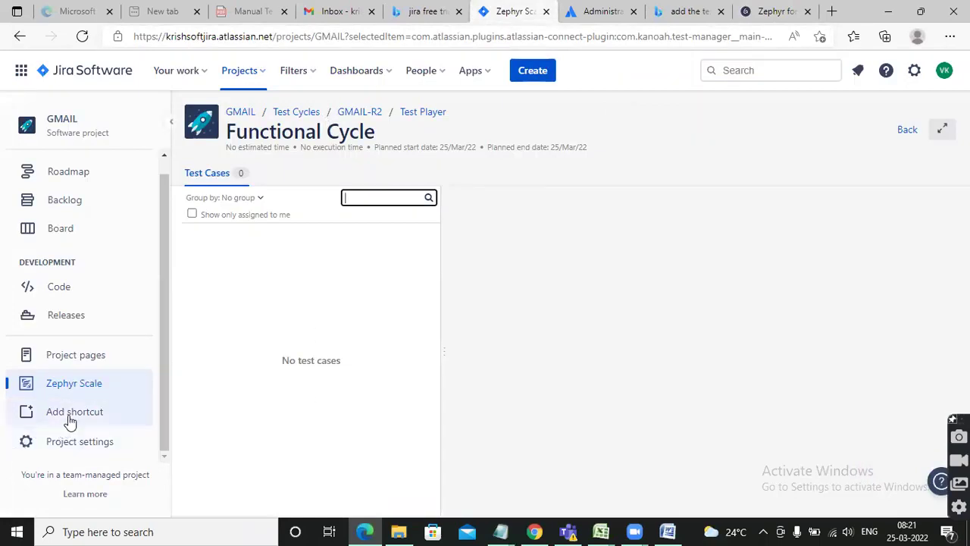
pyautogui.click(74, 384)
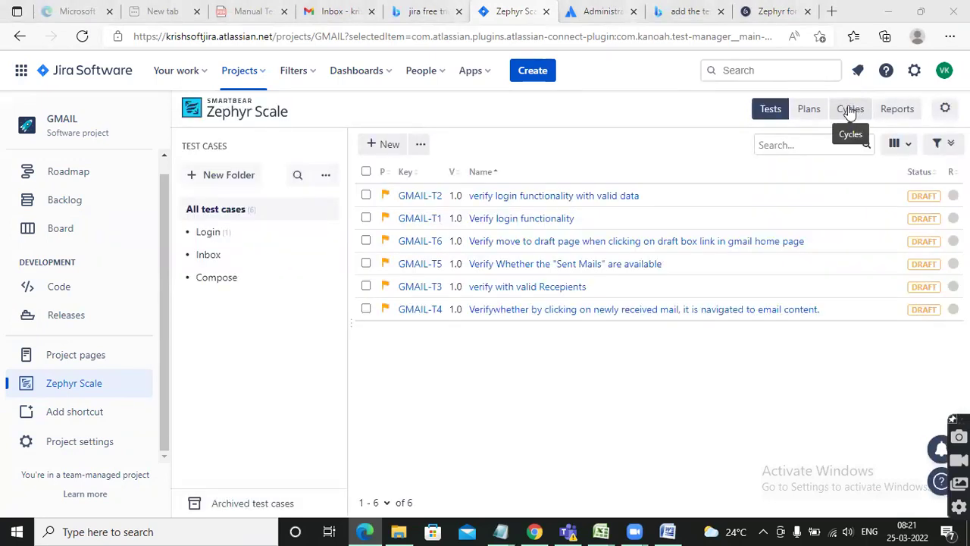
pyautogui.click(851, 110)
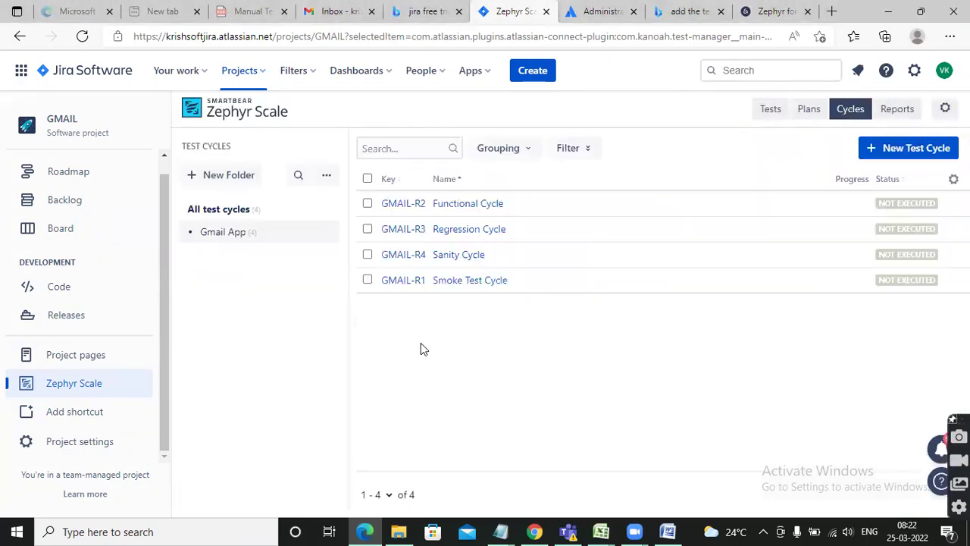
pyautogui.click(368, 206)
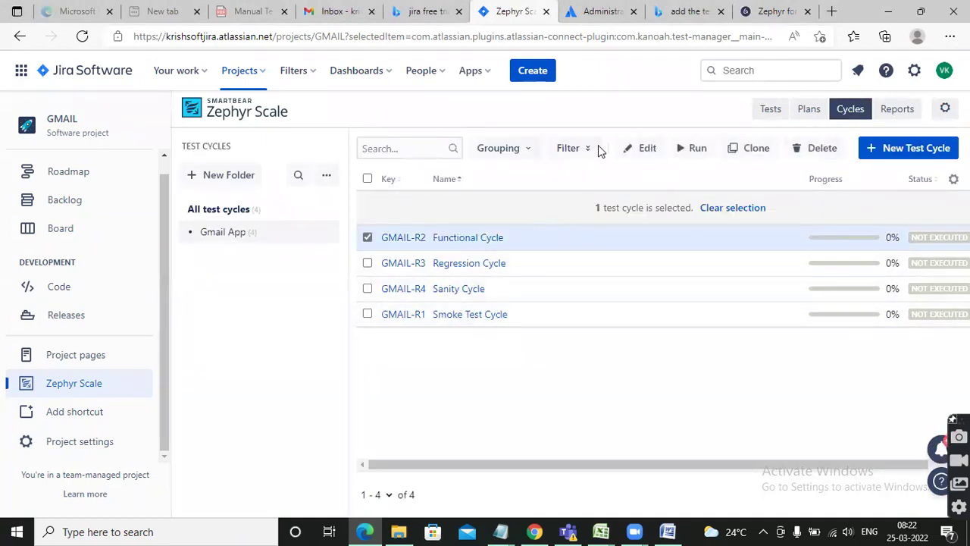
pyautogui.click(696, 149)
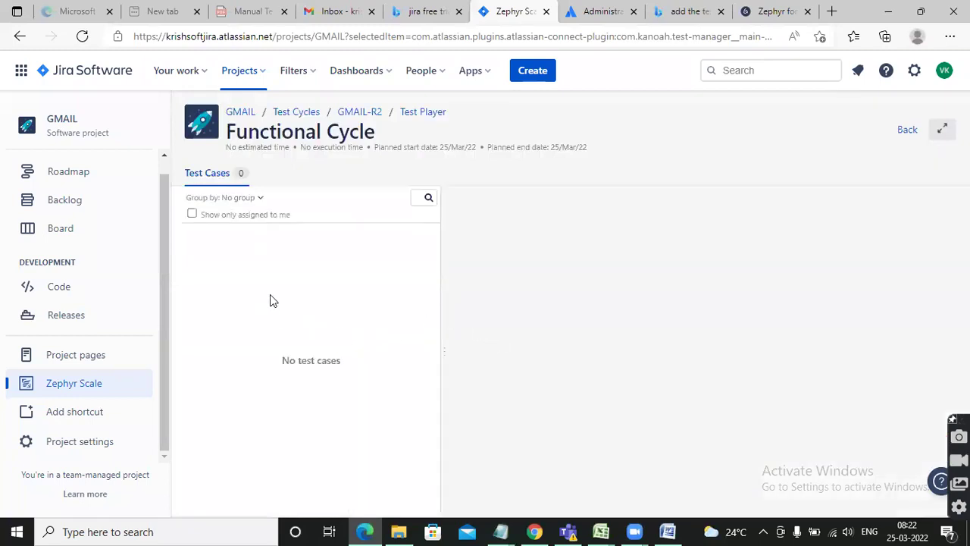
pyautogui.click(416, 203)
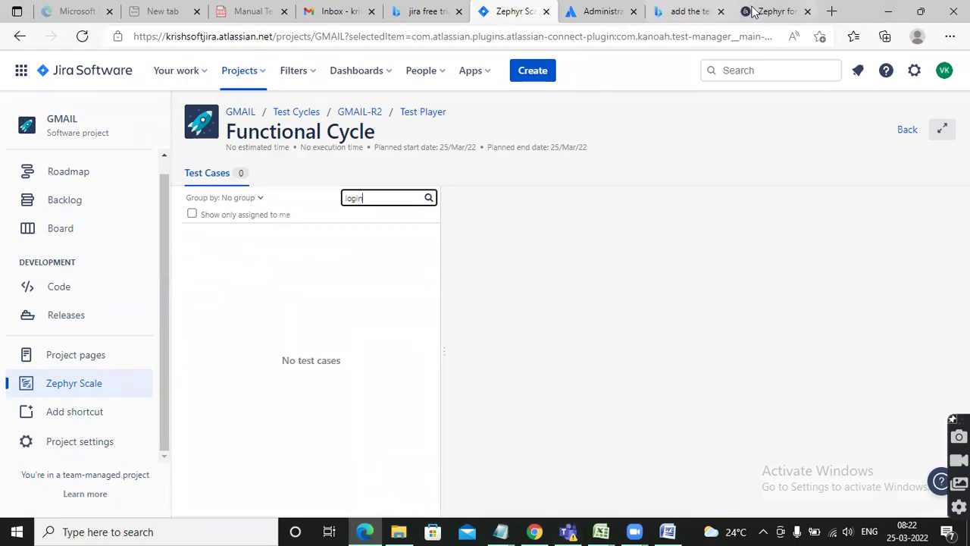
# Reread the Guru99 instruction about the Cycle Summary and Add Tests, and return to the Functional Cycle in Zephyr Scale.
pyautogui.click(769, 11)
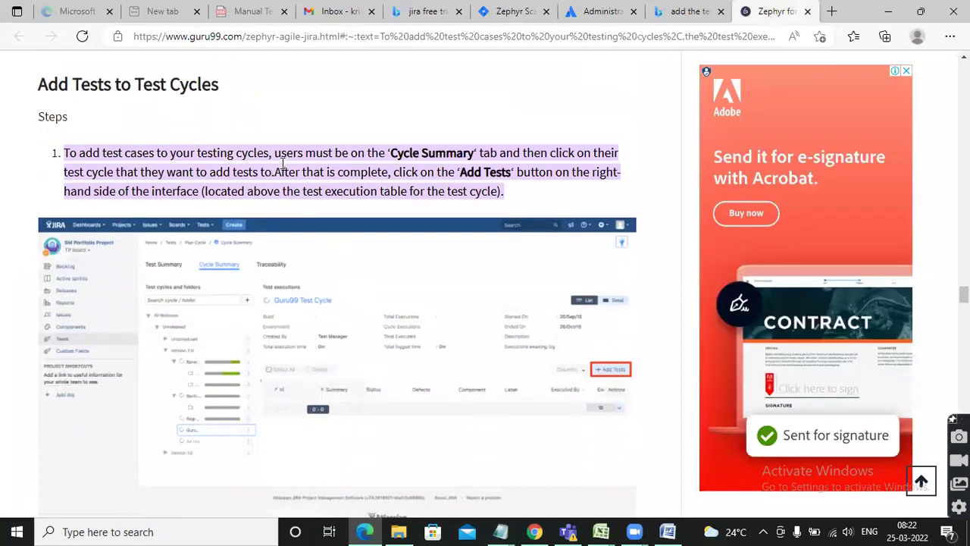
pyautogui.doubleClick(438, 152)
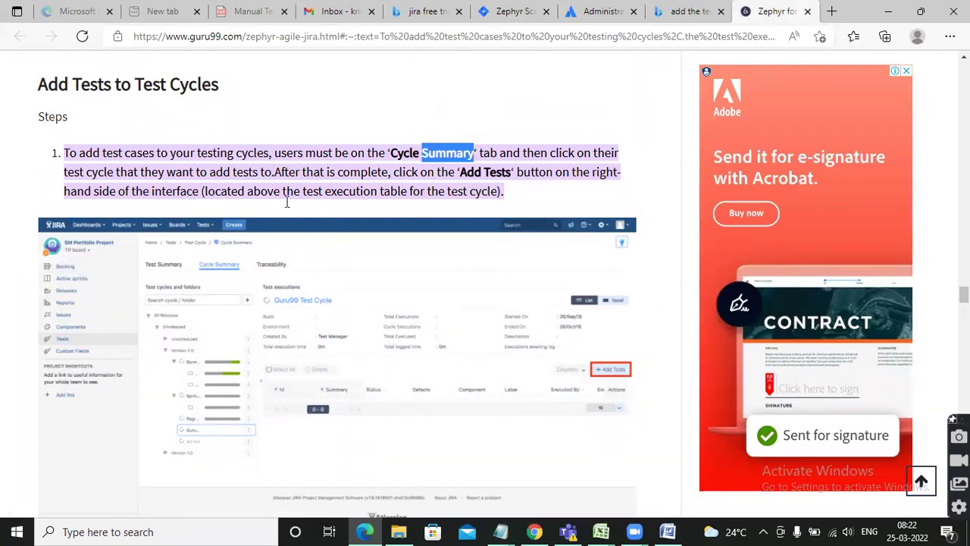
pyautogui.click(509, 11)
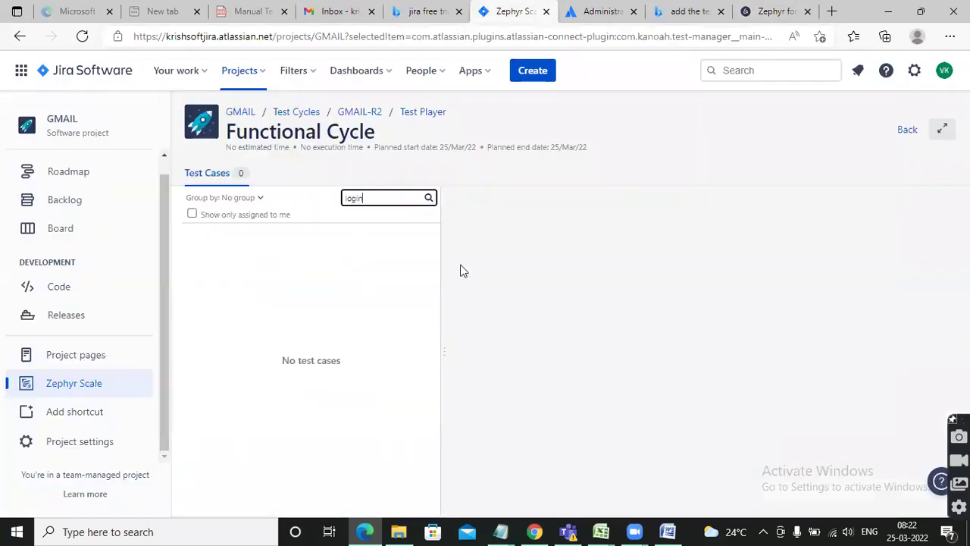
# Leave the Functional Cycle, view the test case "verify login functionality with valid data", and return to the test case list.
pyautogui.click(907, 132)
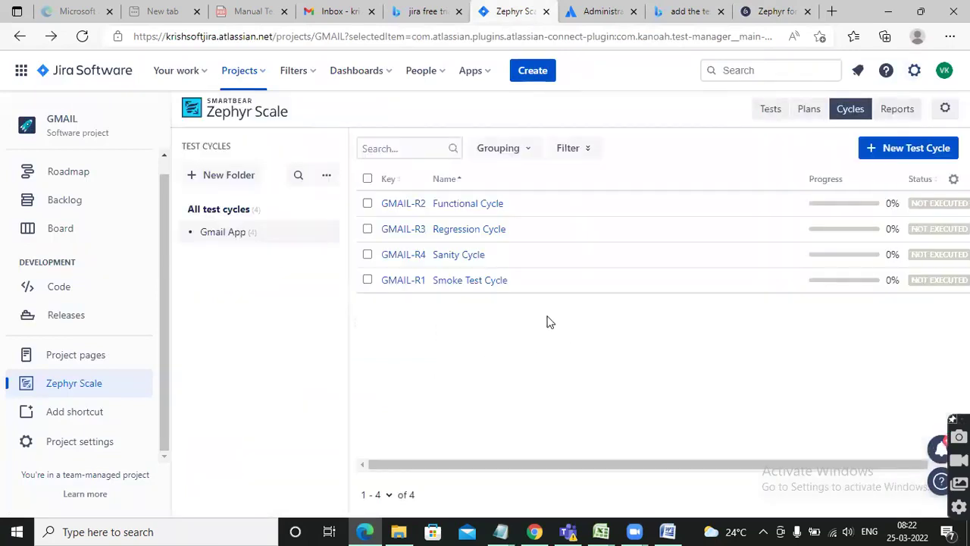
pyautogui.click(769, 110)
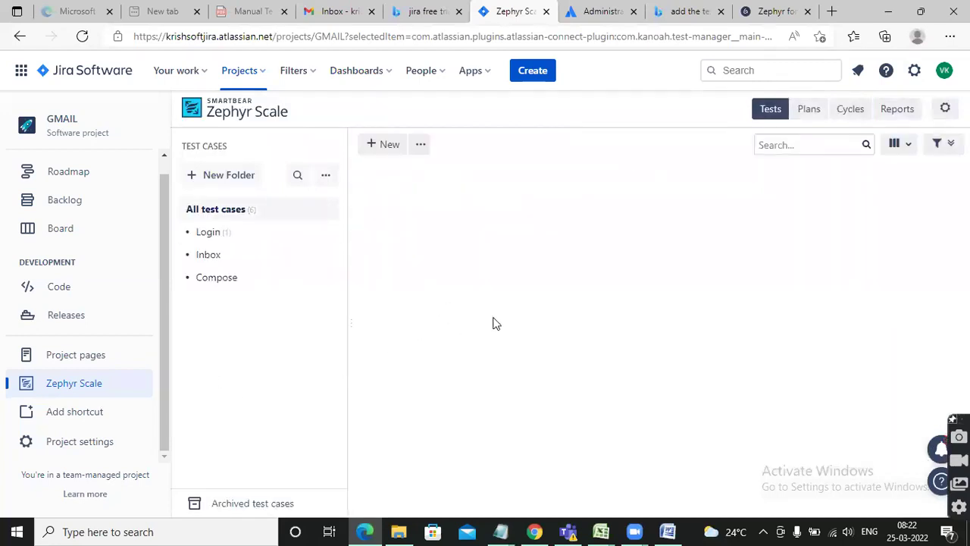
pyautogui.click(511, 194)
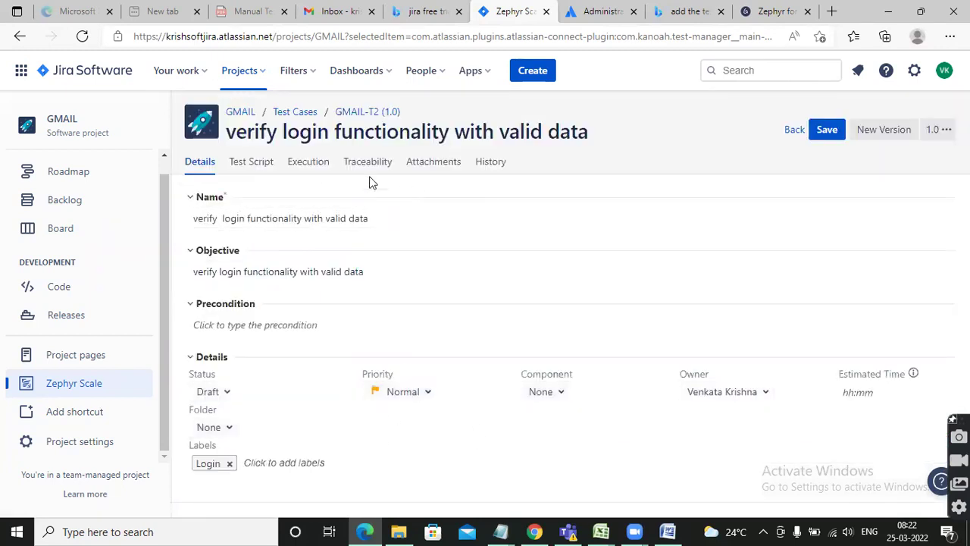
pyautogui.click(792, 129)
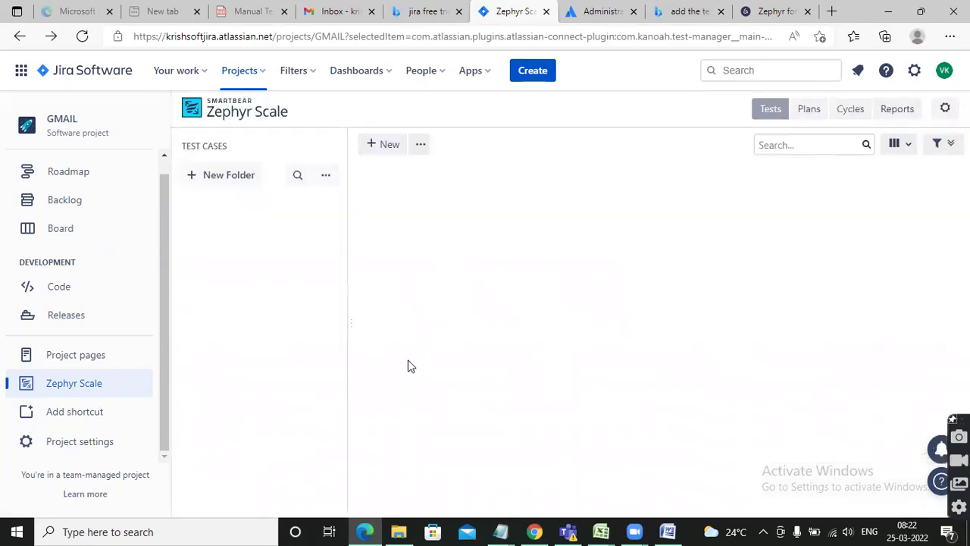
# Read the Guru99 steps on the Add Tests button and compare them with the test cycle list in Zephyr Scale.
pyautogui.hotkey('alt', 'Tab')
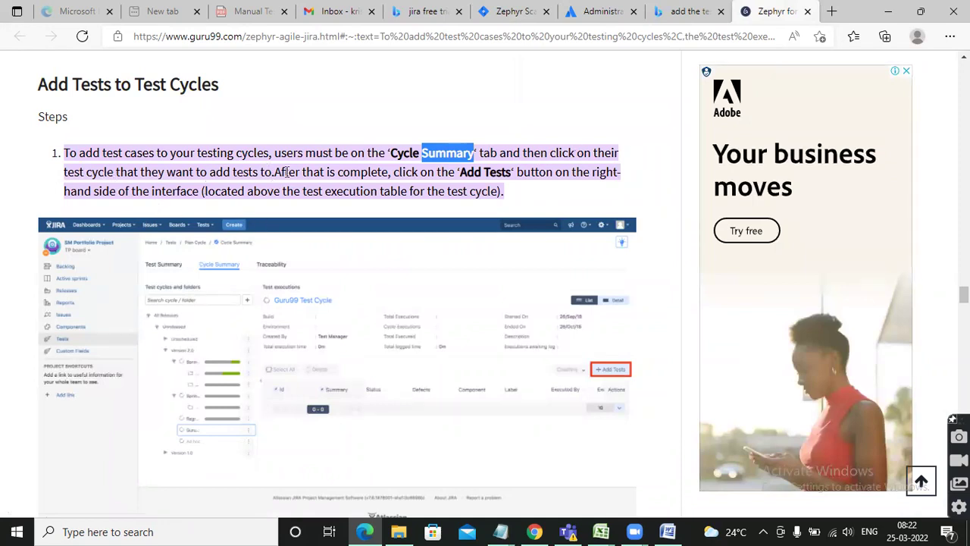
pyautogui.scroll(-2, 379, 292)
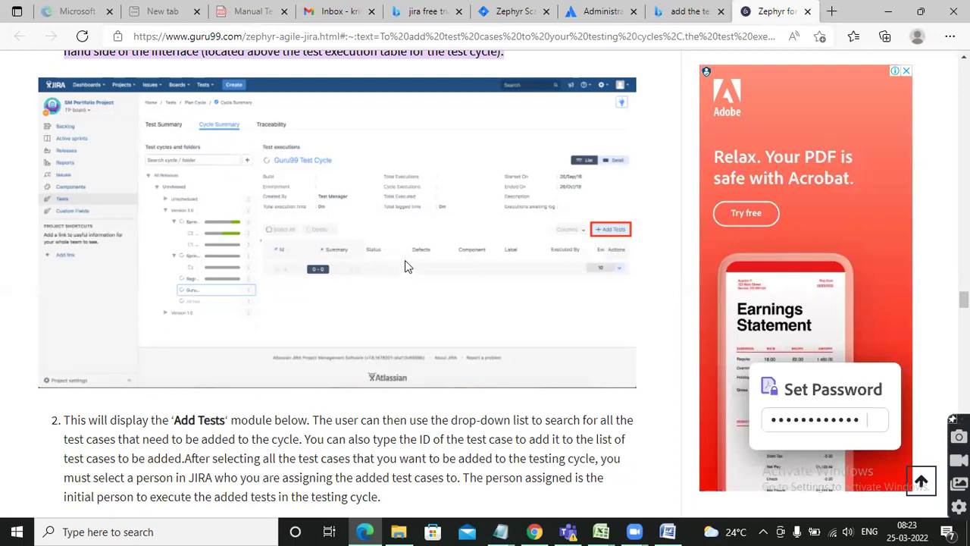
pyautogui.click(515, 11)
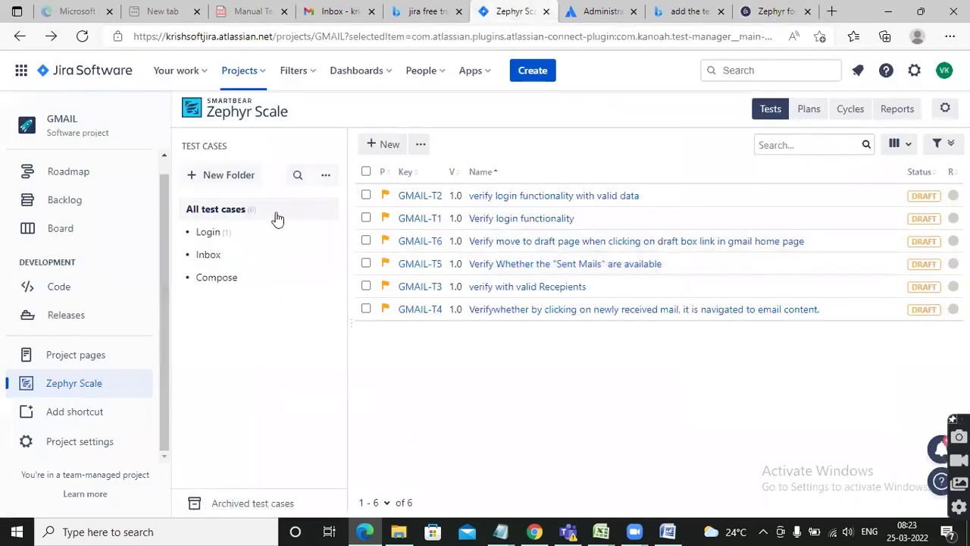
pyautogui.click(850, 108)
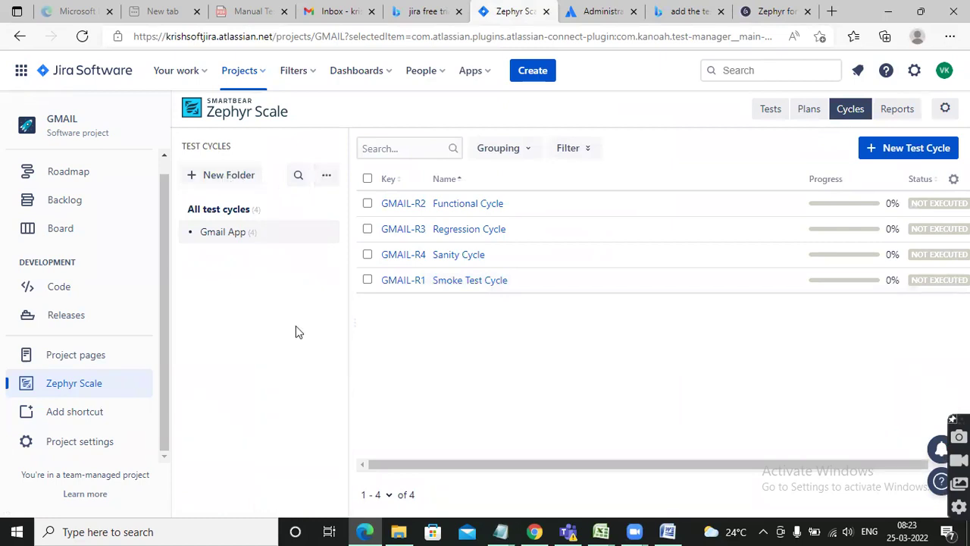
pyautogui.hotkey('alt', 'Tab')
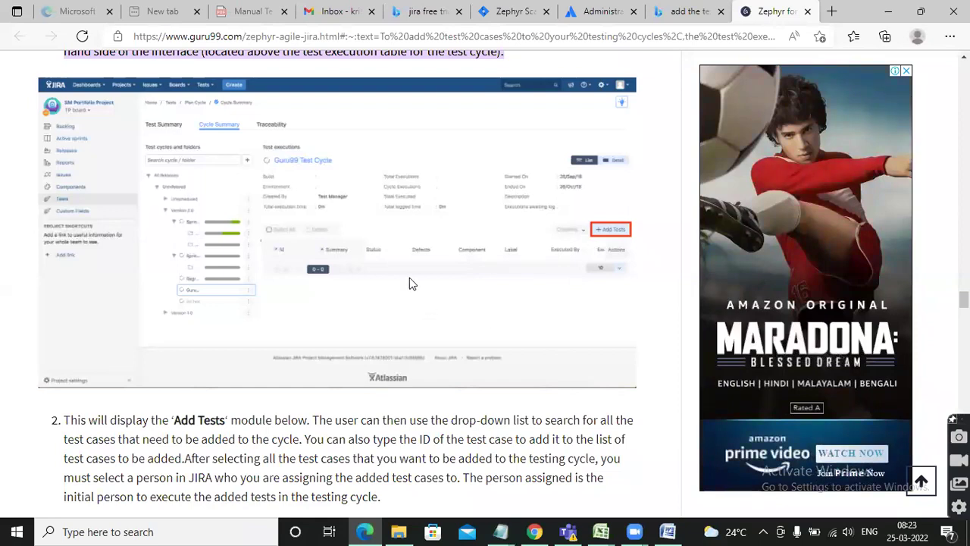
pyautogui.hotkey('ctrl', 'shift', 'Tab')
pyautogui.hotkey('ctrl', 'shift', 'Tab')
pyautogui.hotkey('ctrl', 'shift', 'Tab')
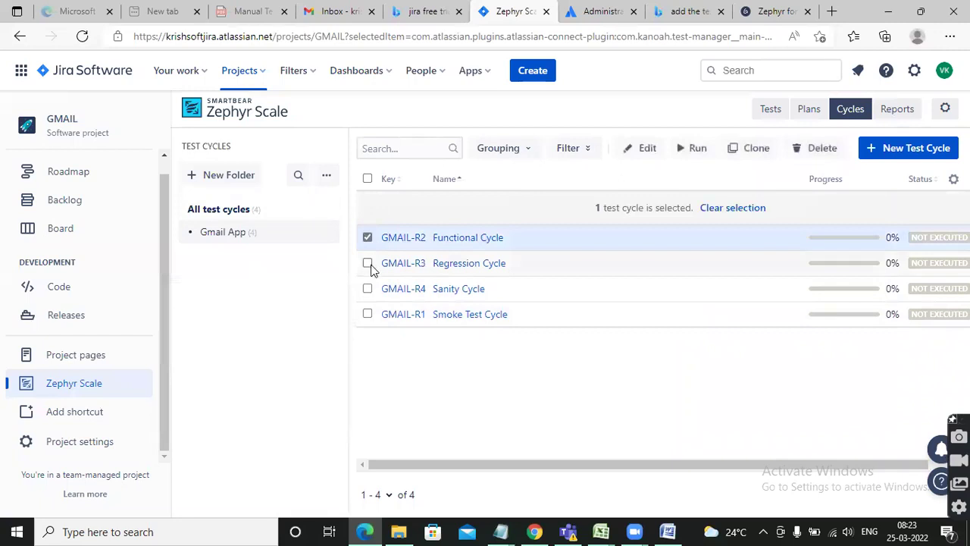
pyautogui.click(368, 263)
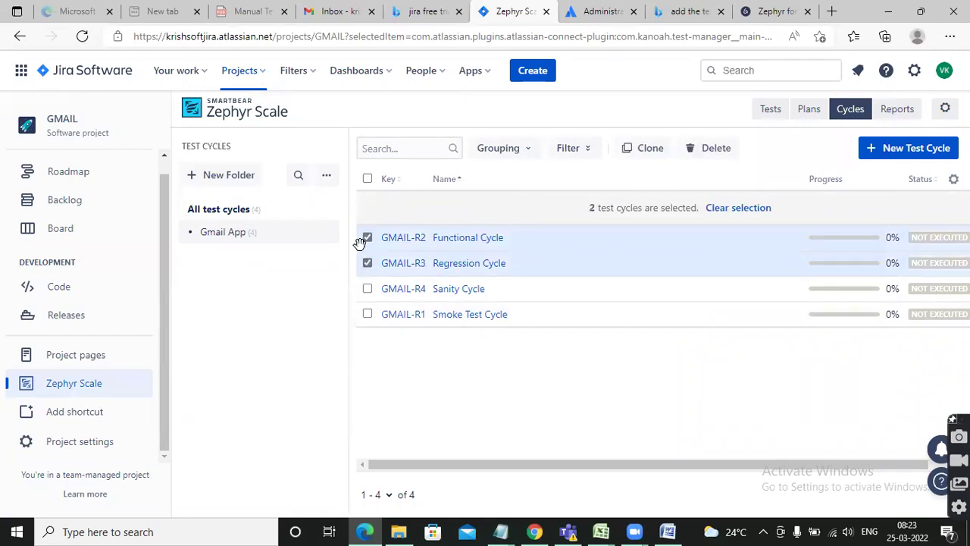
pyautogui.click(367, 289)
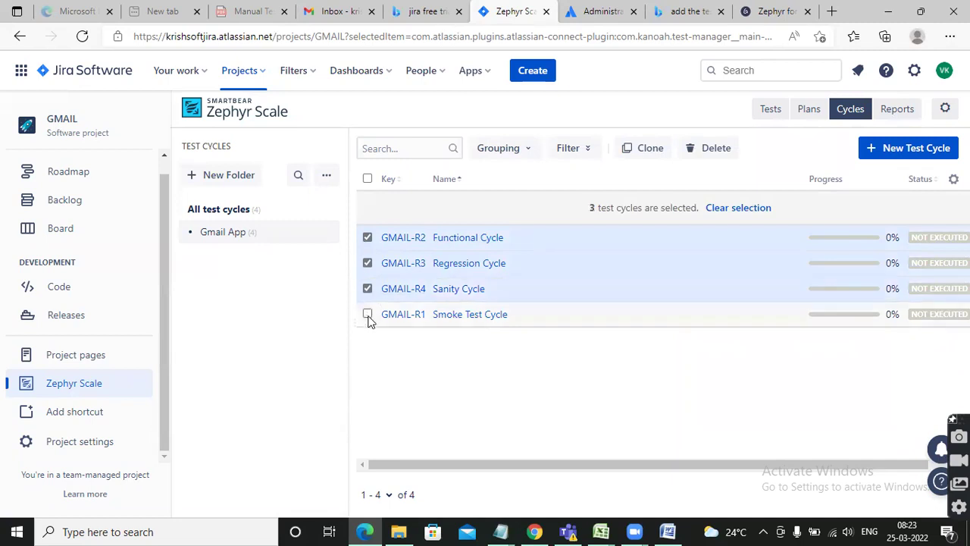
pyautogui.click(367, 289)
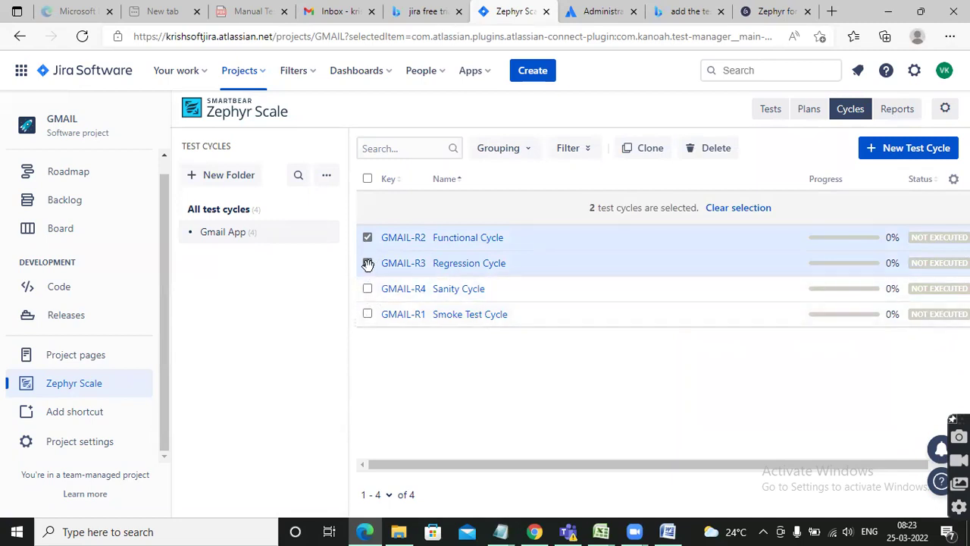
pyautogui.click(368, 263)
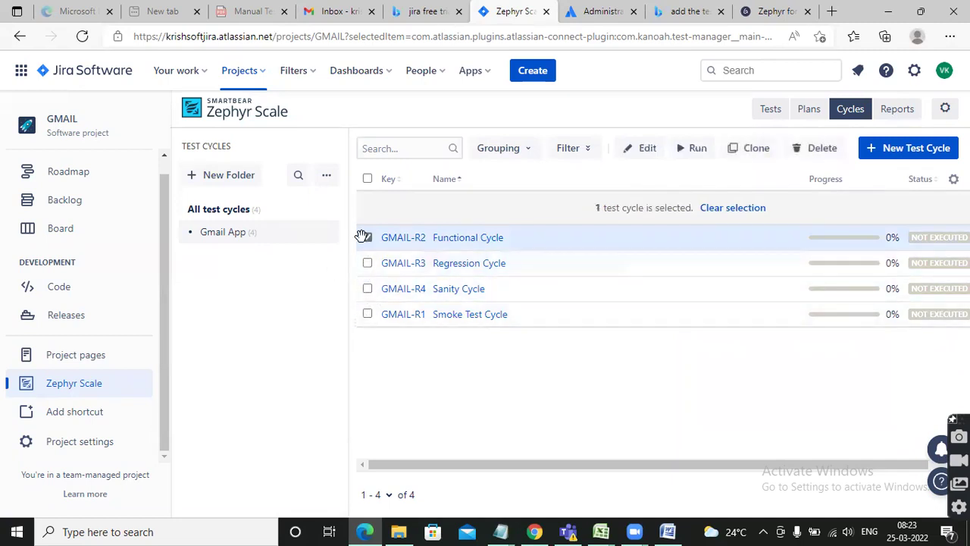
pyautogui.click(368, 237)
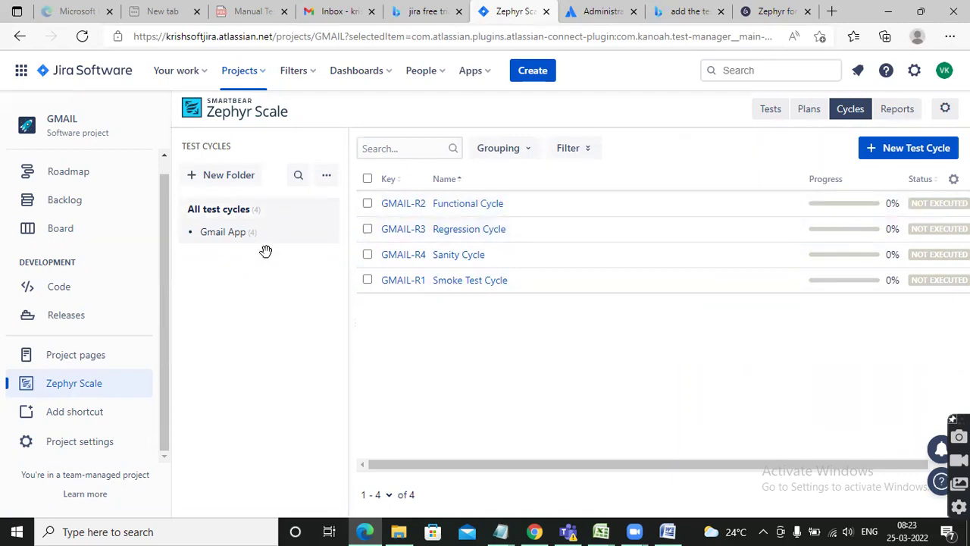
# Select the test cases GMAIL-T2, GMAIL-T1 and GMAIL-T6 in the list of all test cases.
pyautogui.click(771, 110)
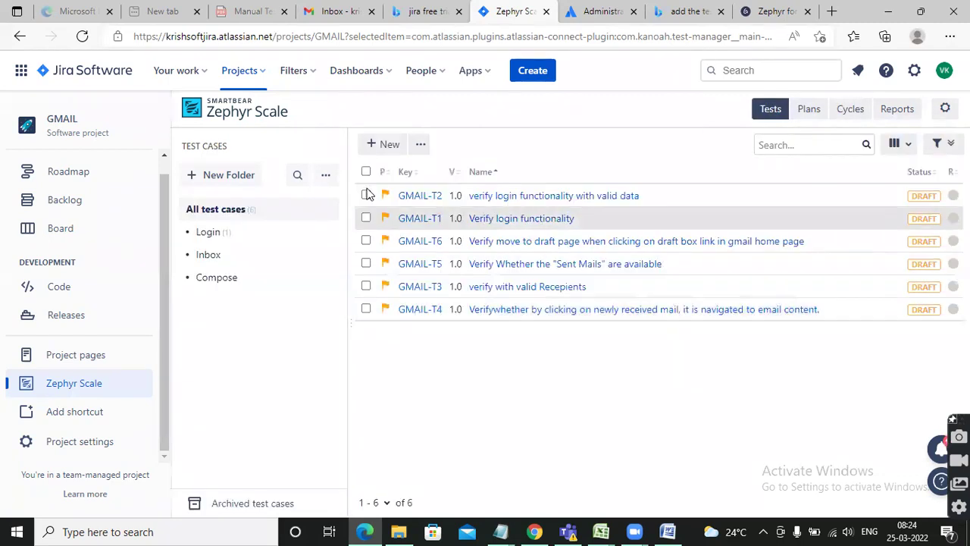
pyautogui.click(366, 195)
pyautogui.click(367, 218)
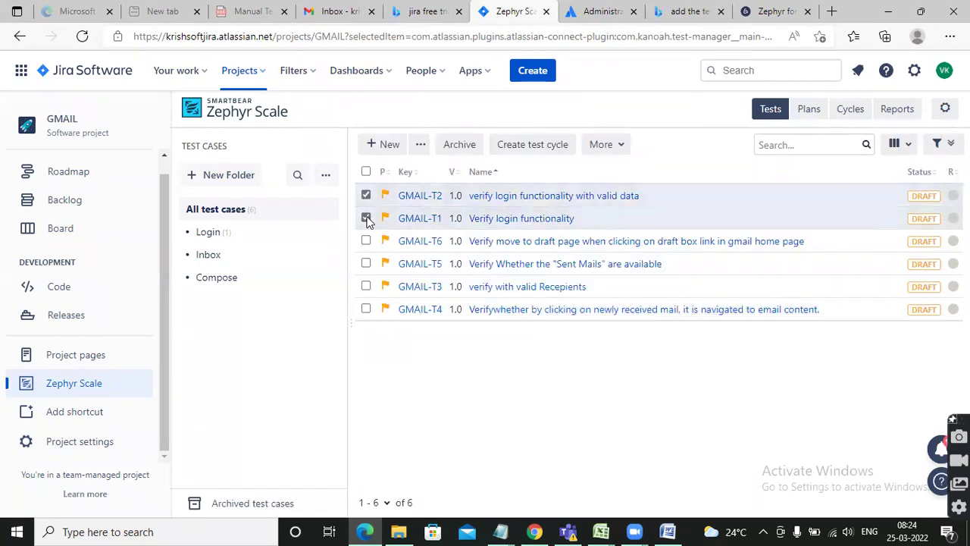
pyautogui.click(366, 240)
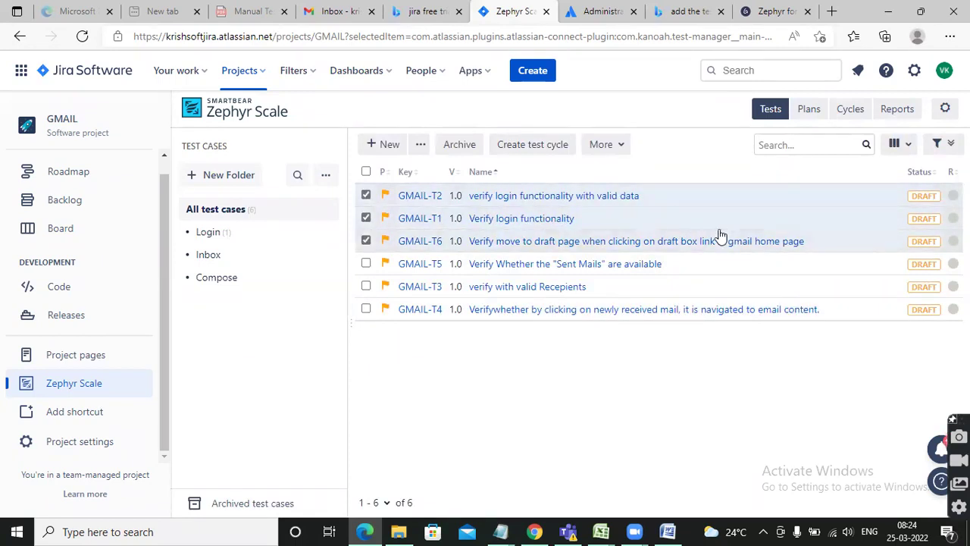
pyautogui.rightClick(548, 219)
pyautogui.click(485, 383)
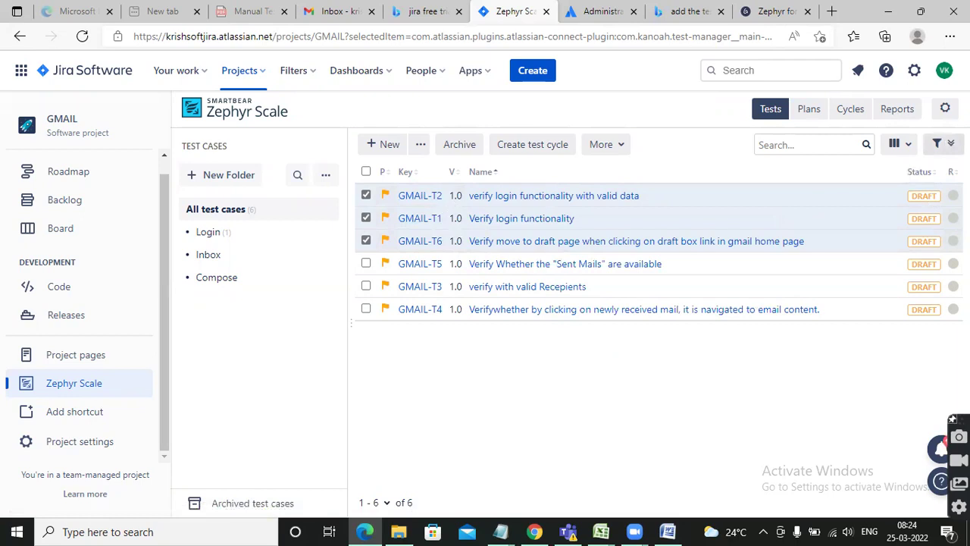
# Inspect the test case filter options and the Test Execution statuses in the configuration, ending at the test case list.
pyautogui.click(947, 146)
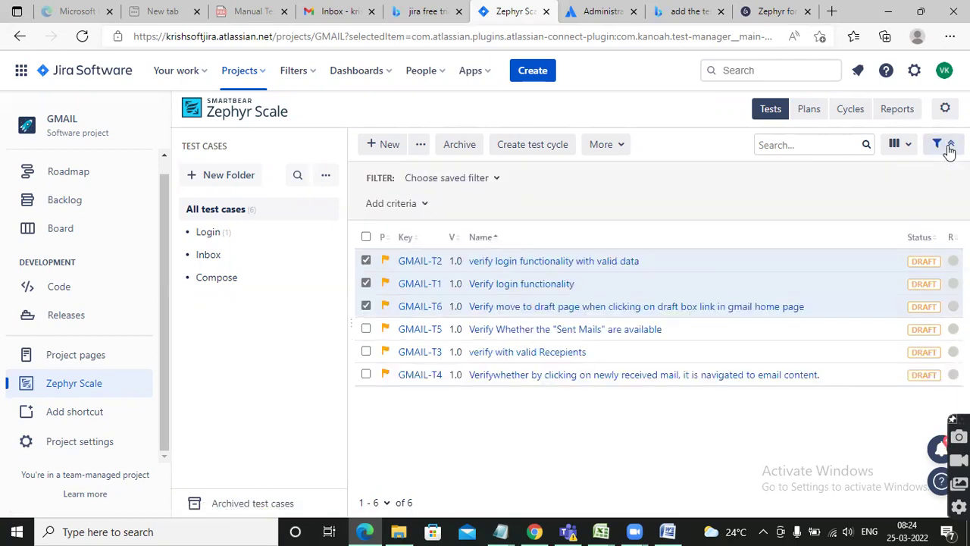
pyautogui.click(947, 146)
pyautogui.click(947, 144)
pyautogui.click(944, 108)
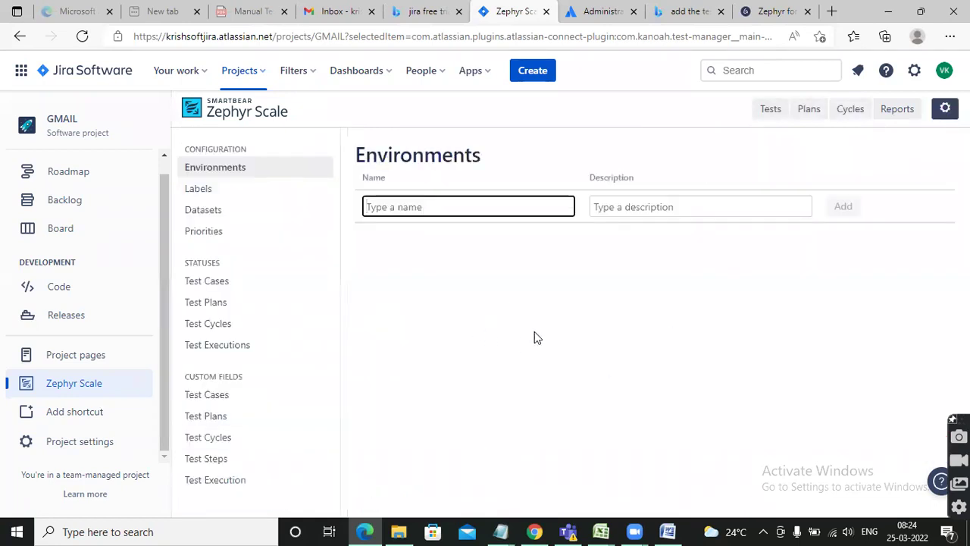
pyautogui.click(221, 345)
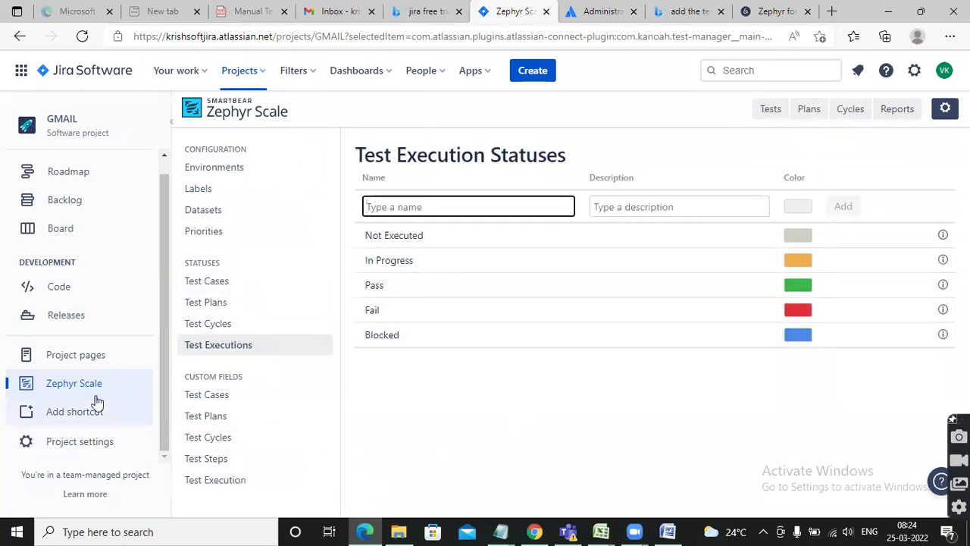
pyautogui.click(68, 384)
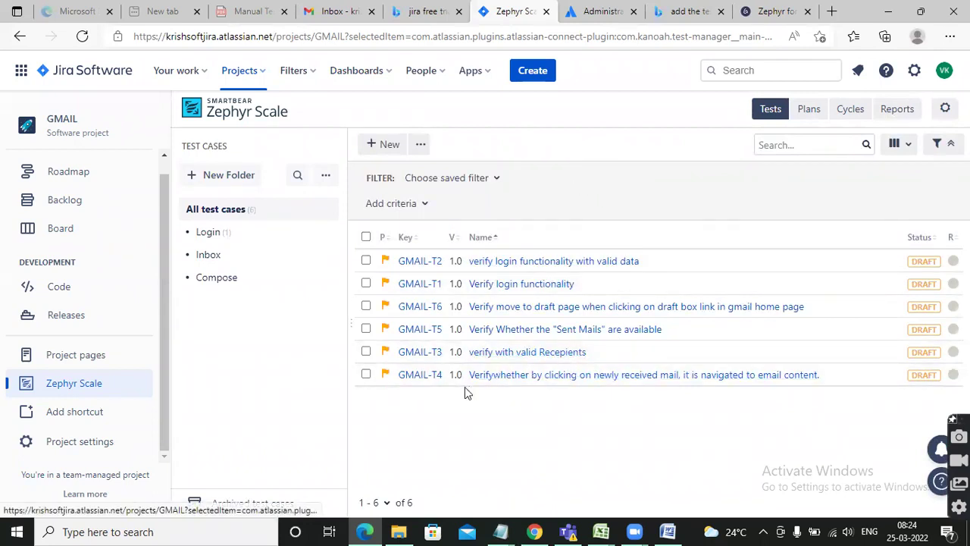
# Read through the Guru99 tutorial's steps for selecting, assigning and adding test cases to a test cycle.
pyautogui.hotkey('ctrl', '9')
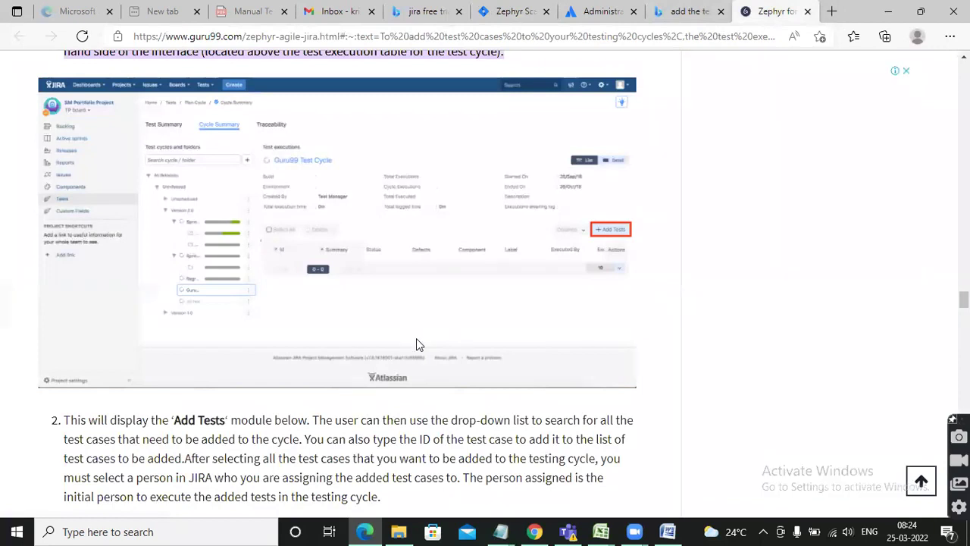
pyautogui.scroll(-6, 416, 338)
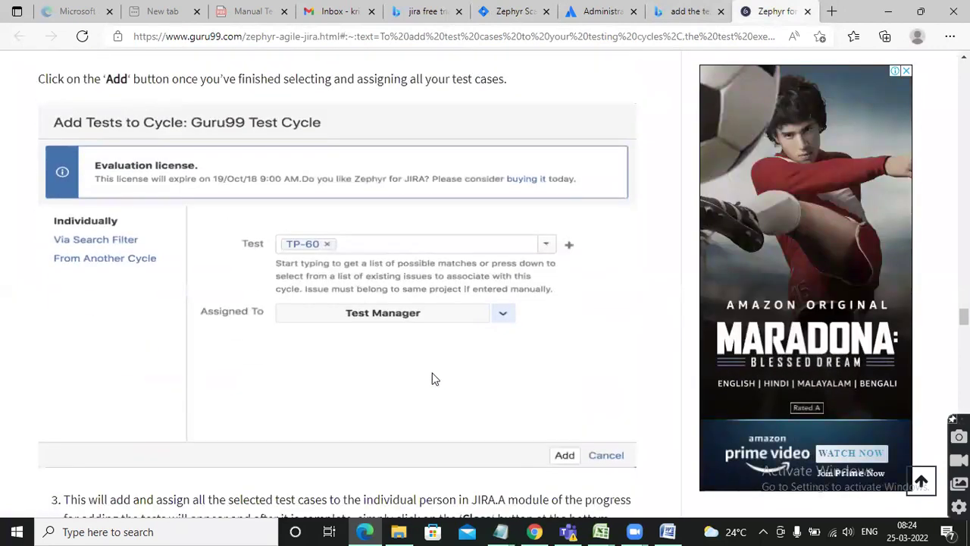
pyautogui.scroll(1, 314, 282)
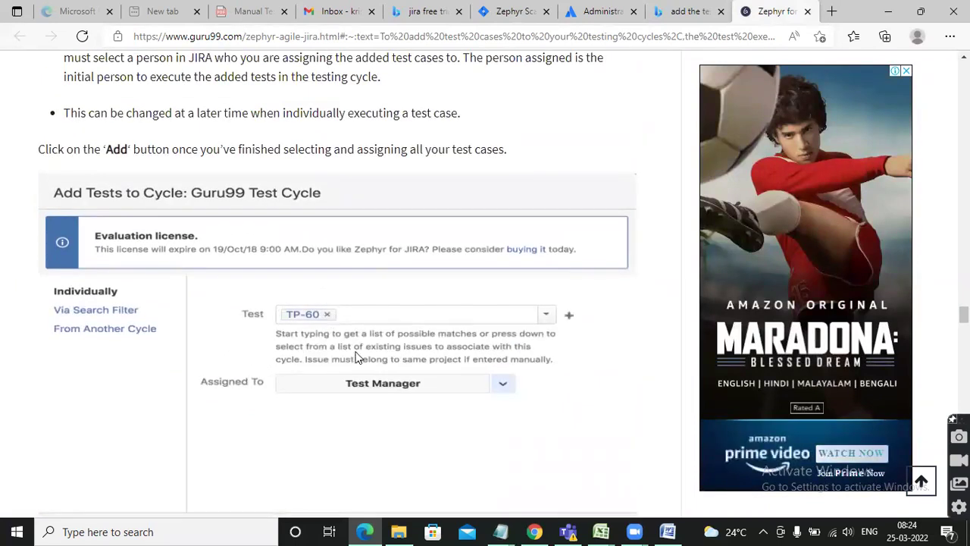
pyautogui.scroll(-6, 356, 356)
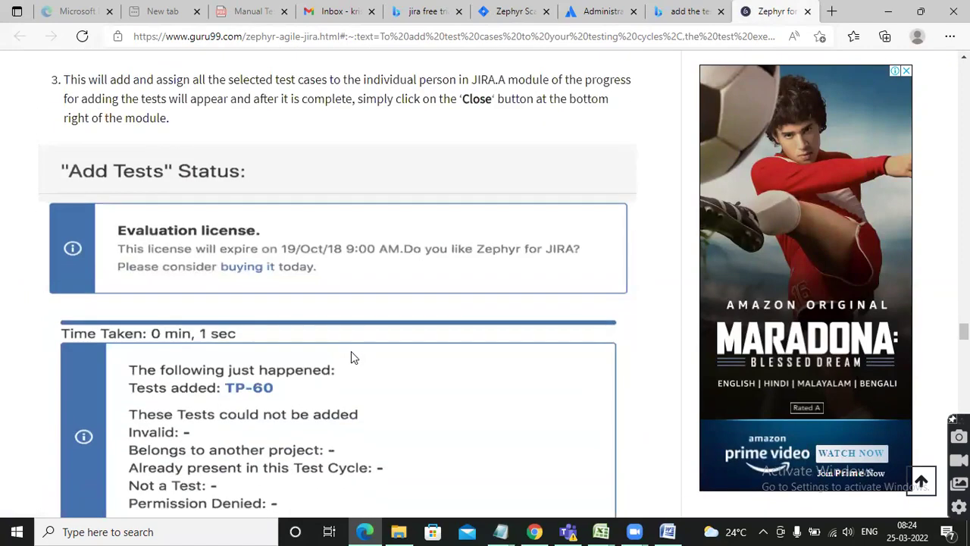
pyautogui.scroll(-3, 350, 356)
pyautogui.scroll(8, 345, 357)
pyautogui.scroll(8, 336, 366)
pyautogui.scroll(-3, 335, 366)
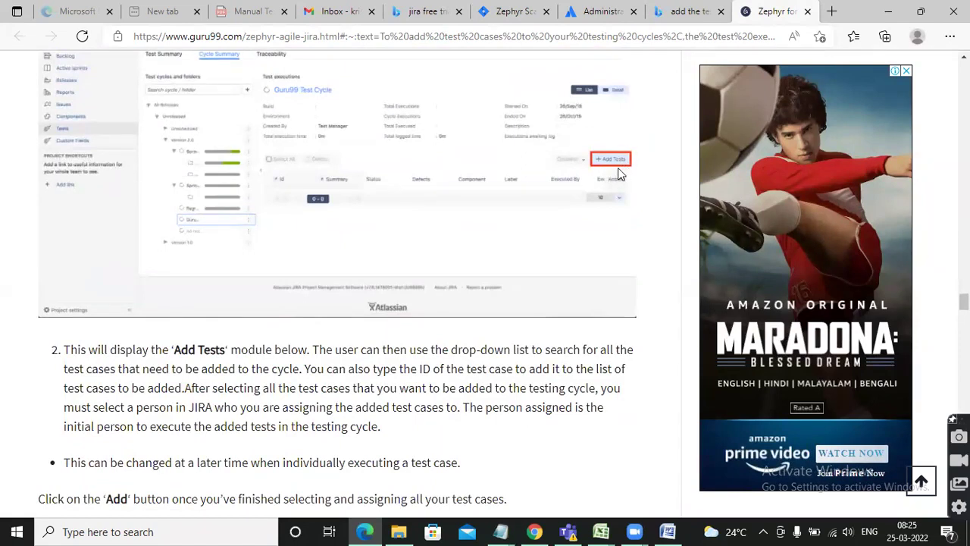
pyautogui.scroll(1, 468, 209)
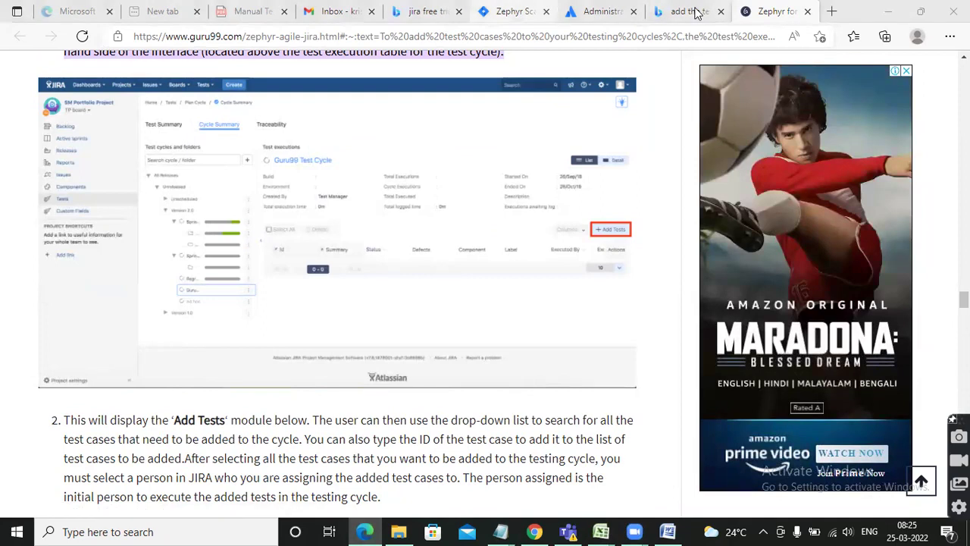
# Switch back to Zephyr Scale and create a test plan folder named "Manual Testing".
pyautogui.click(515, 11)
pyautogui.click(888, 108)
pyautogui.click(808, 110)
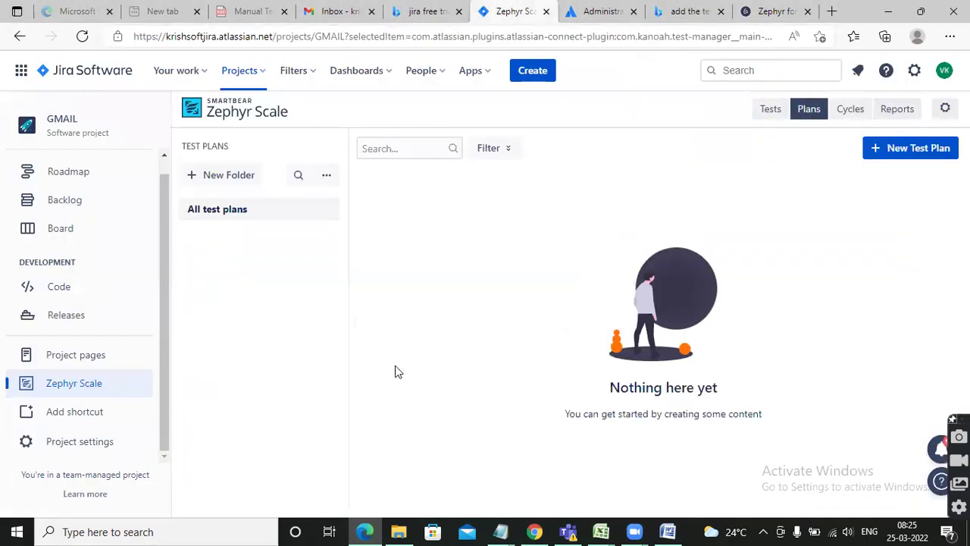
pyautogui.click(211, 175)
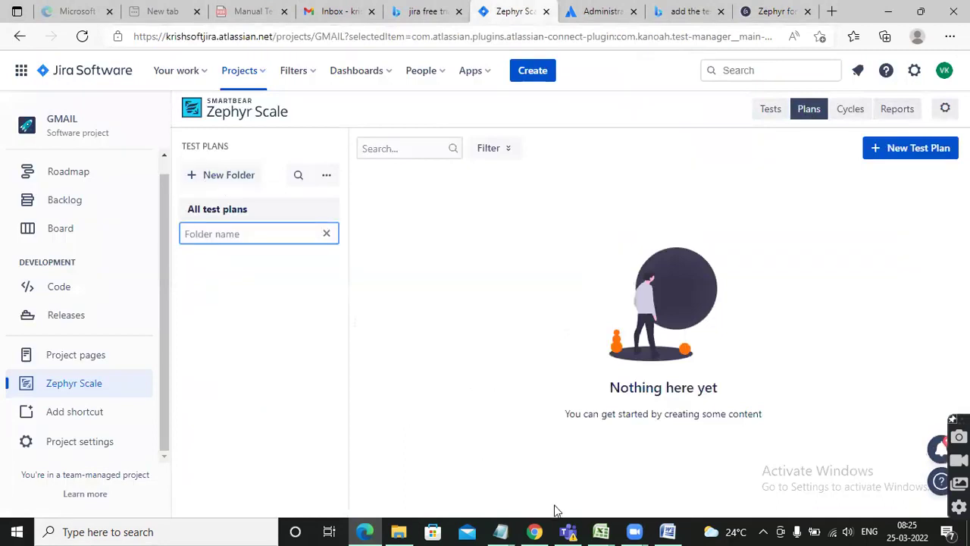
pyautogui.write('Manual Testing')
pyautogui.press('Return')
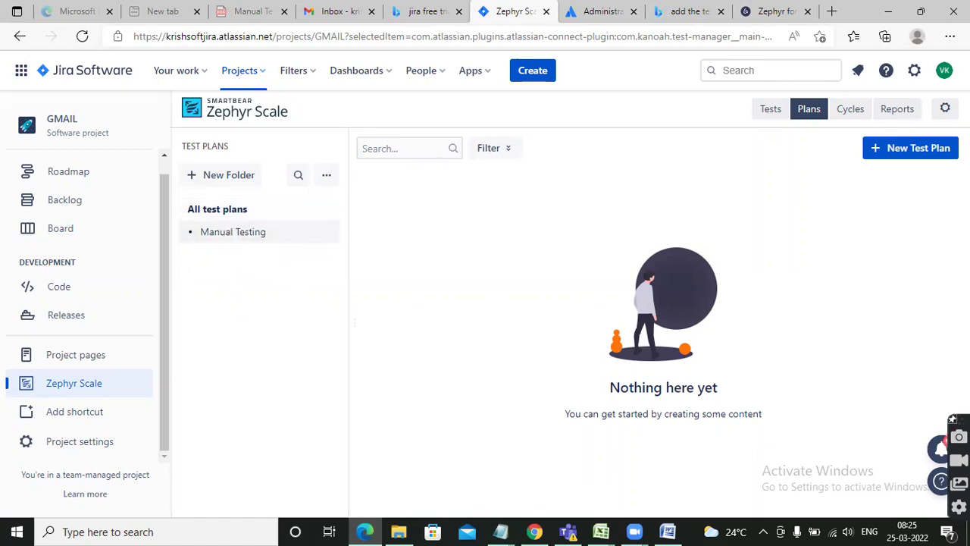
# Create and save a new test plan named "Test Plan" in the Manual Testing folder.
pyautogui.click(924, 149)
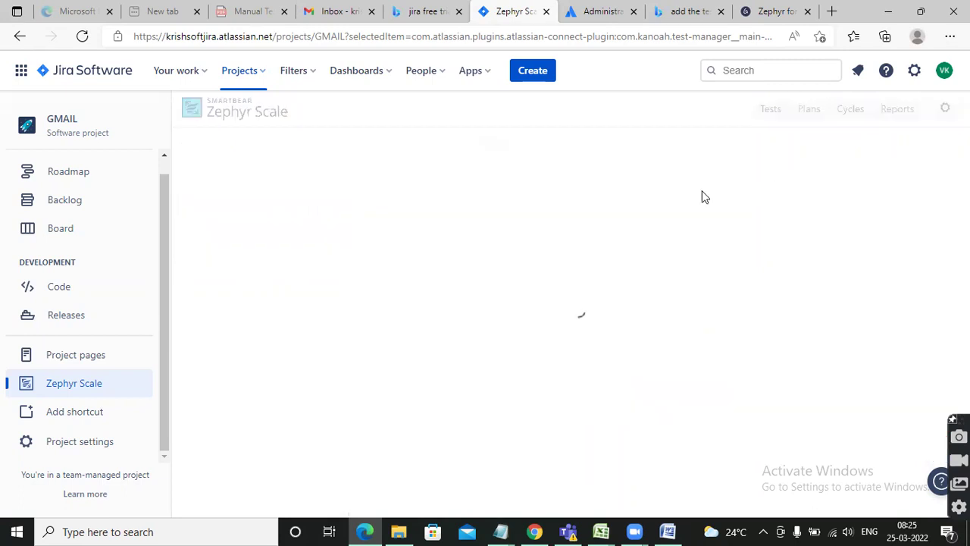
pyautogui.click(271, 217)
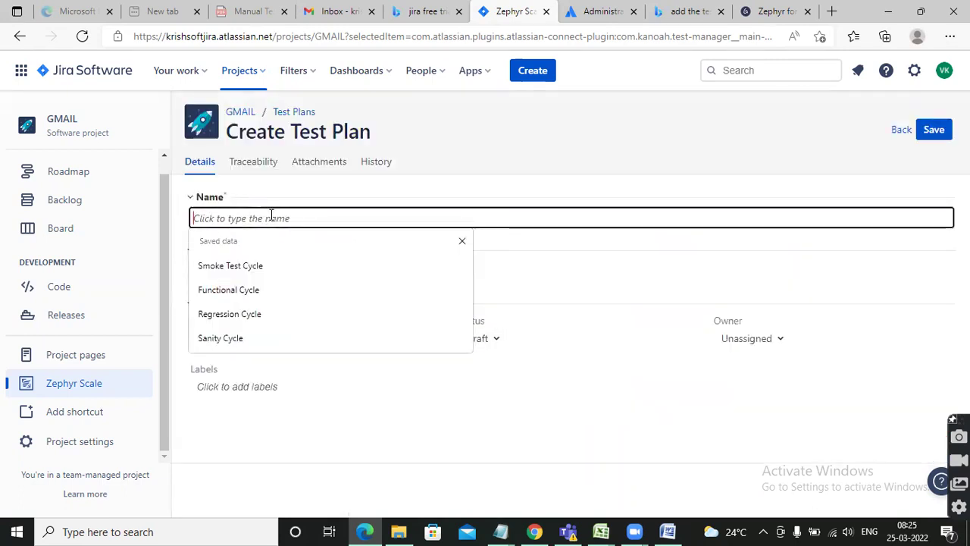
pyautogui.click(258, 266)
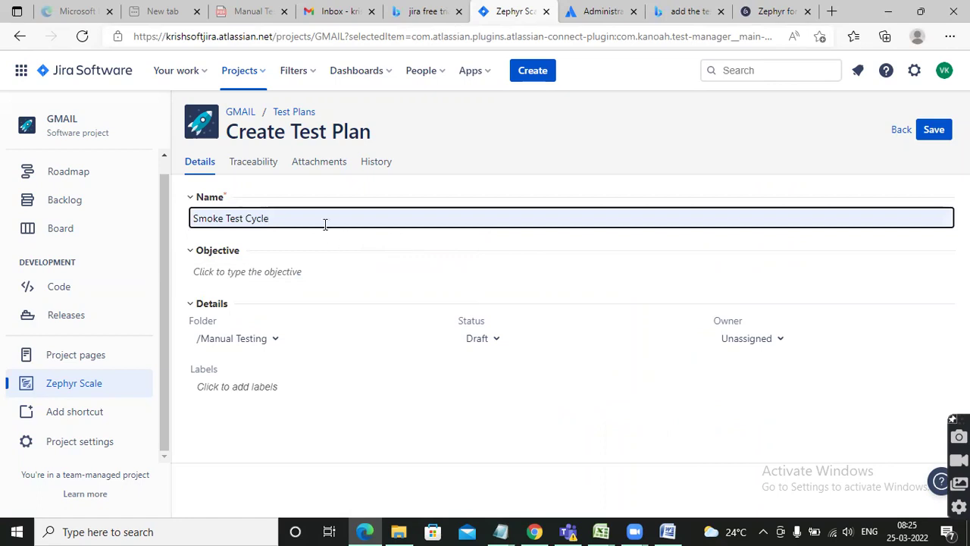
pyautogui.press('BackSpace')
pyautogui.press('BackSpace')
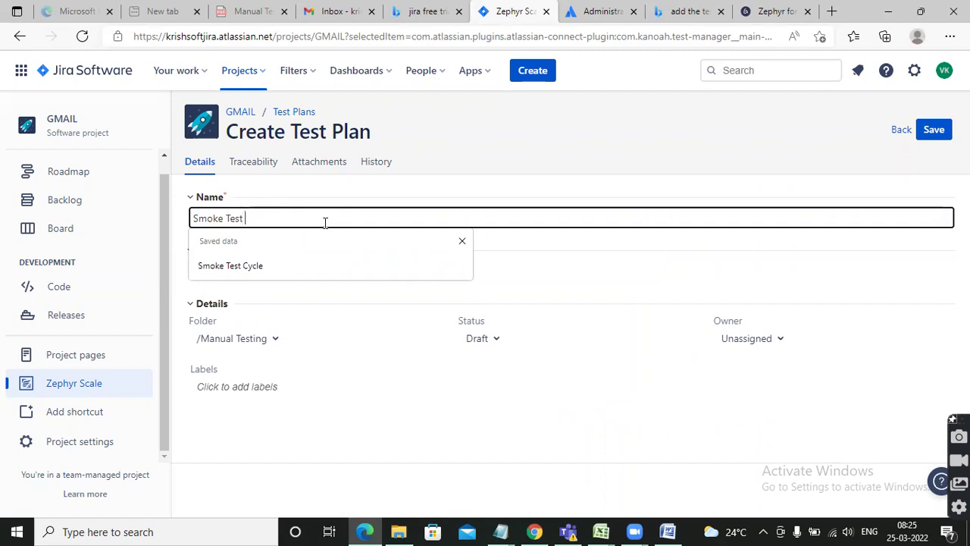
pyautogui.press('BackSpace')
pyautogui.press('BackSpace')
pyautogui.press('BackSpace')
pyautogui.press('BackSpace')
pyautogui.press('BackSpace')
pyautogui.press('BackSpace')
pyautogui.press('BackSpace')
pyautogui.press('BackSpace')
pyautogui.press('BackSpace')
pyautogui.press('BackSpace')
pyautogui.write('Test Plan')
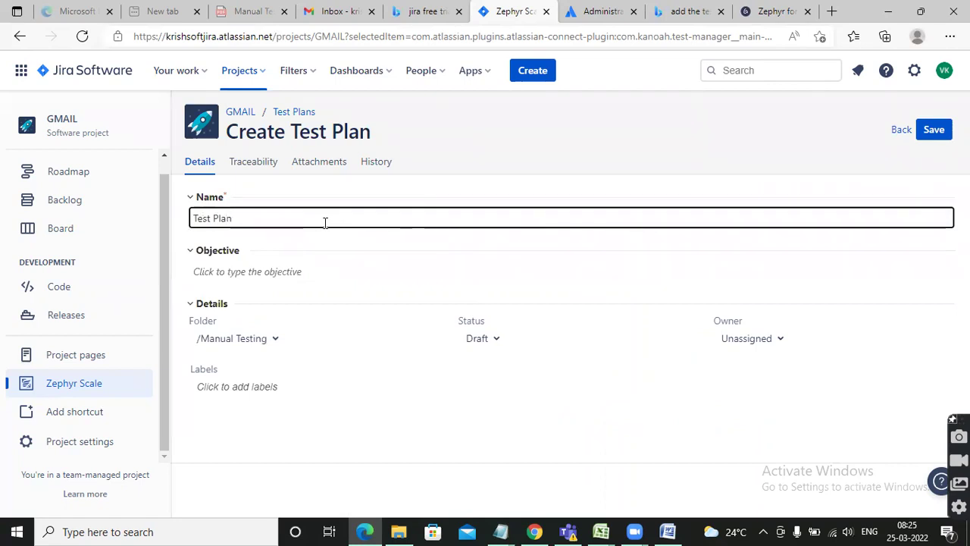
pyautogui.click(935, 131)
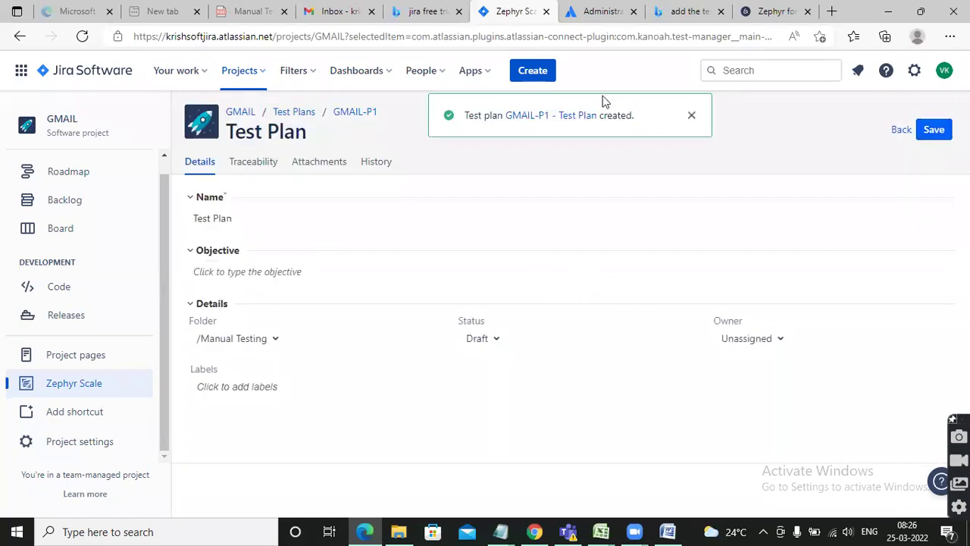
# Find the existing Smoke Test Cycle by searching "smoke" and link it to the test plan's traceability.
pyautogui.click(255, 169)
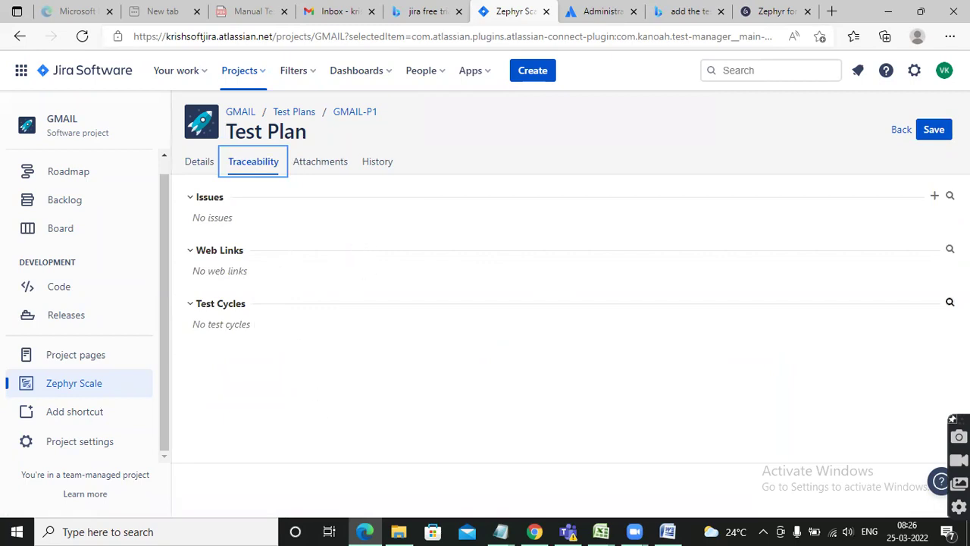
pyautogui.click(949, 302)
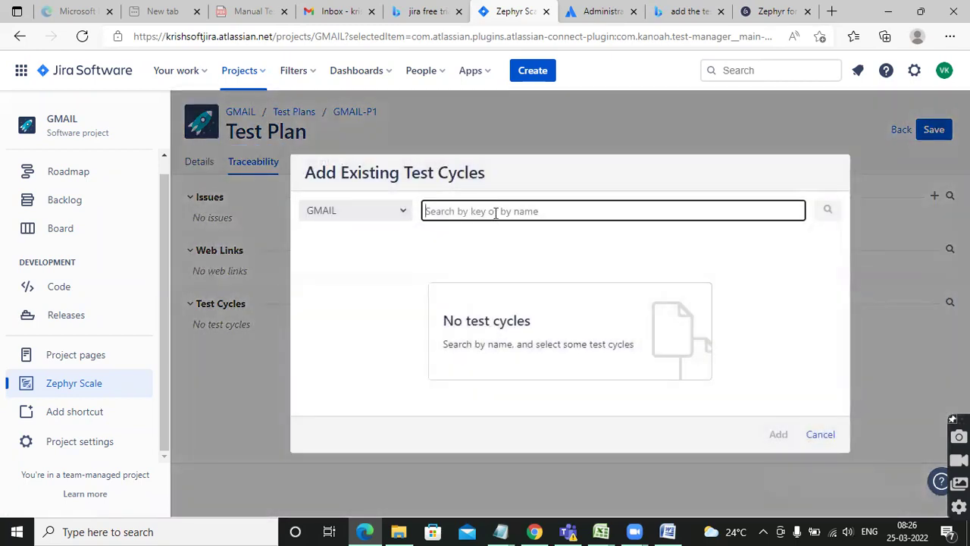
pyautogui.write('smoke')
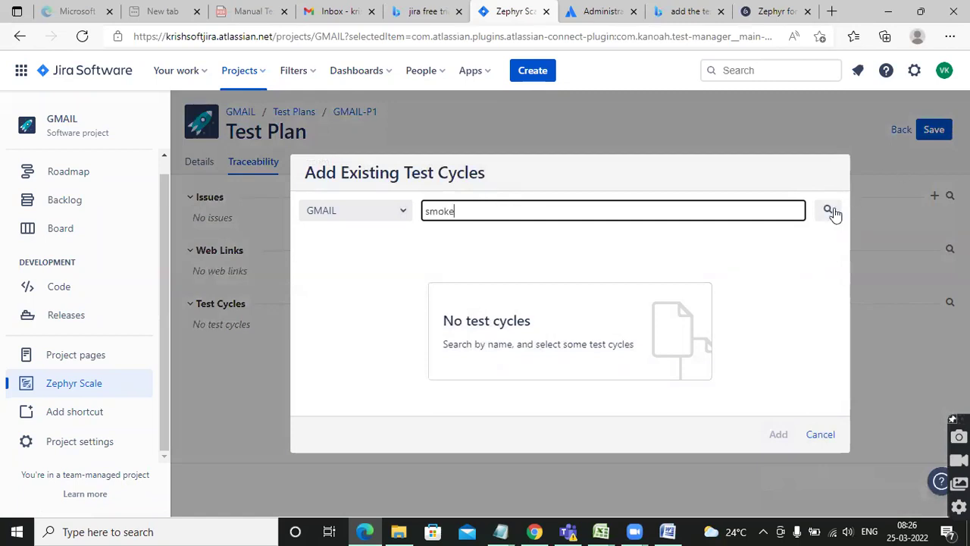
pyautogui.click(831, 212)
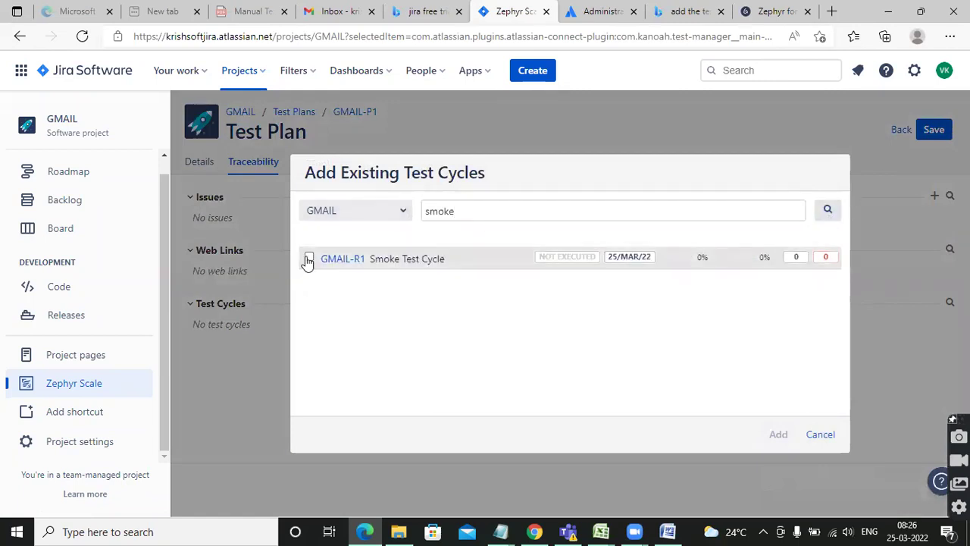
pyautogui.click(309, 259)
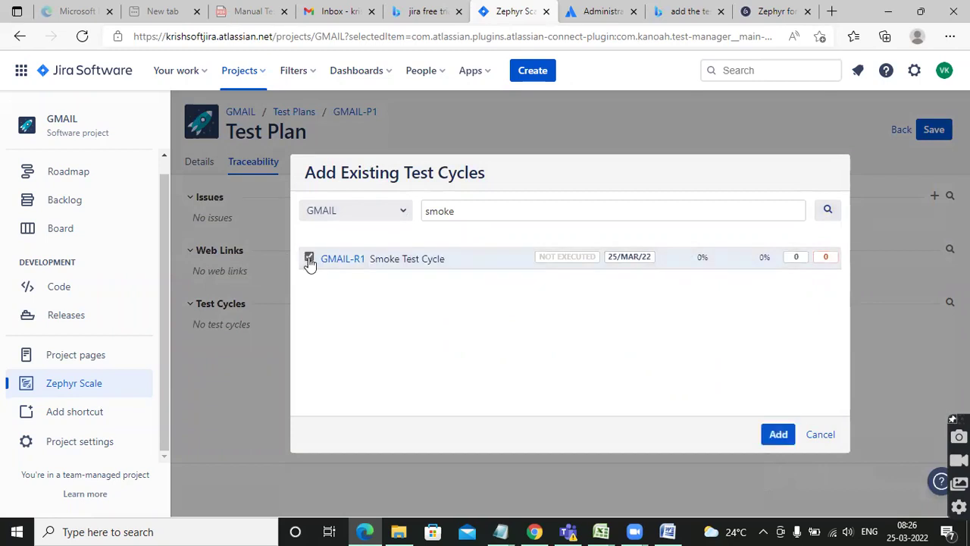
pyautogui.click(779, 440)
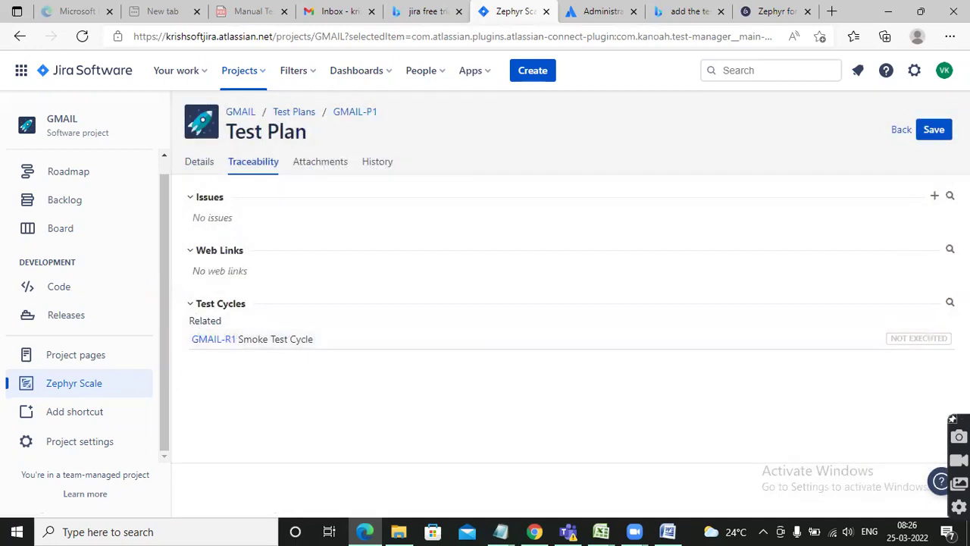
# Search the GMAIL project's existing test cycles for "func" to link another cycle to the test plan.
pyautogui.click(949, 302)
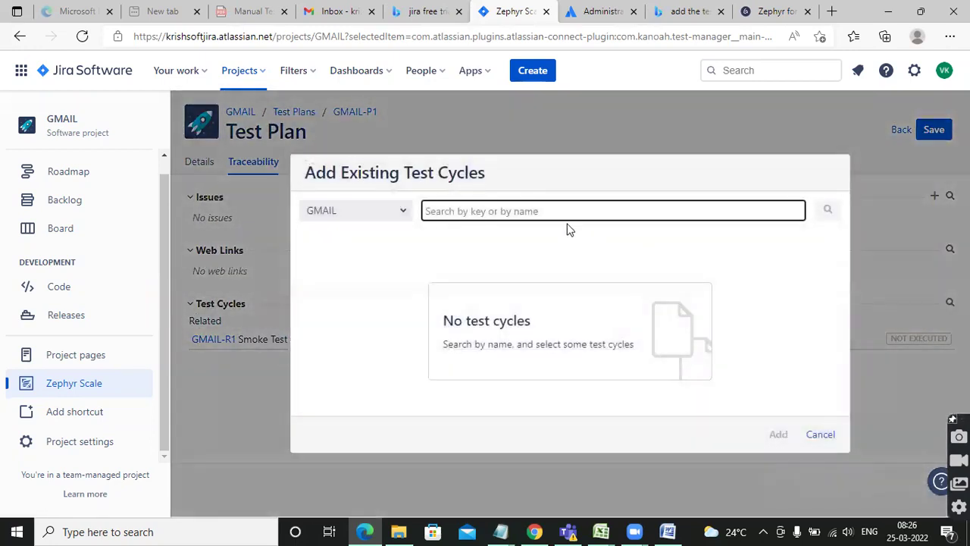
pyautogui.write('func')
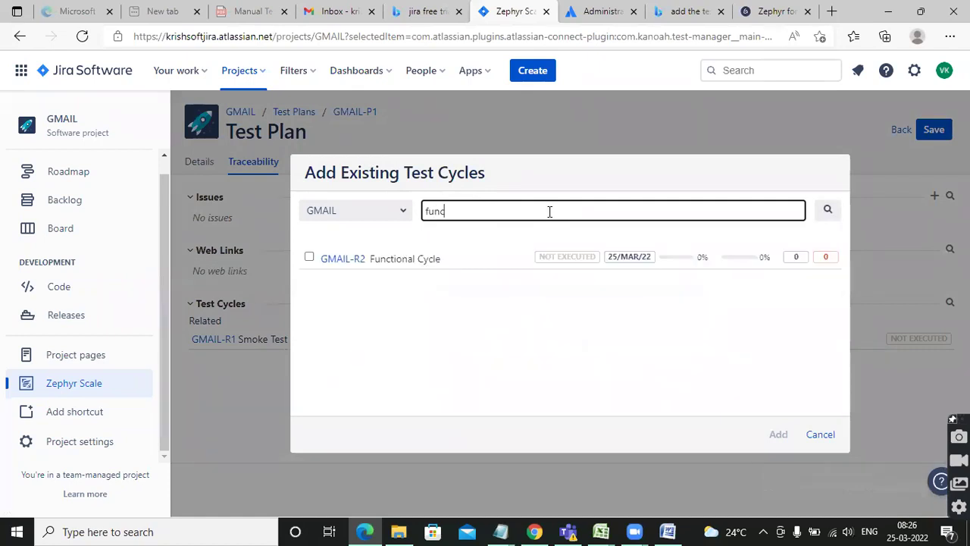
# Add the existing Functional Cycle and Regression Cycle to the test plan's related test cycles.
pyautogui.click(310, 258)
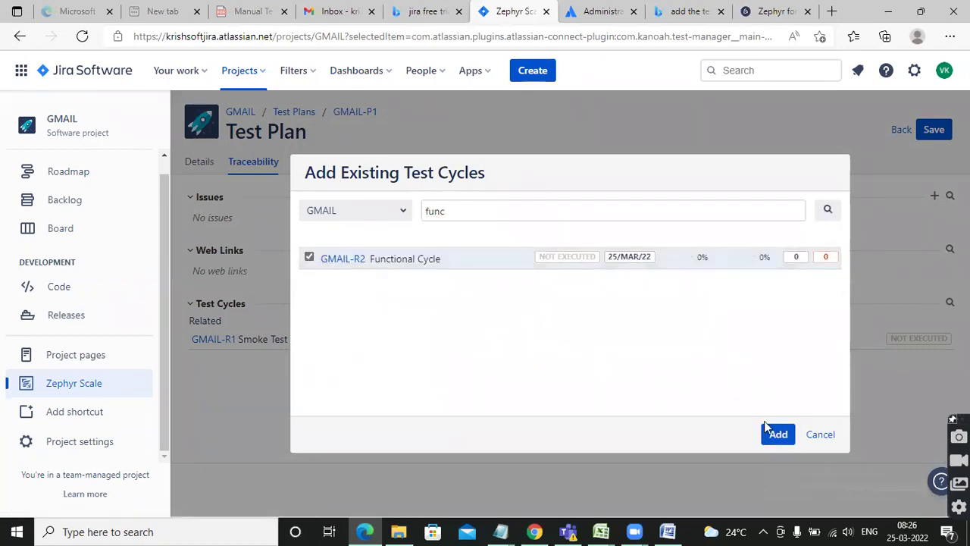
pyautogui.click(778, 436)
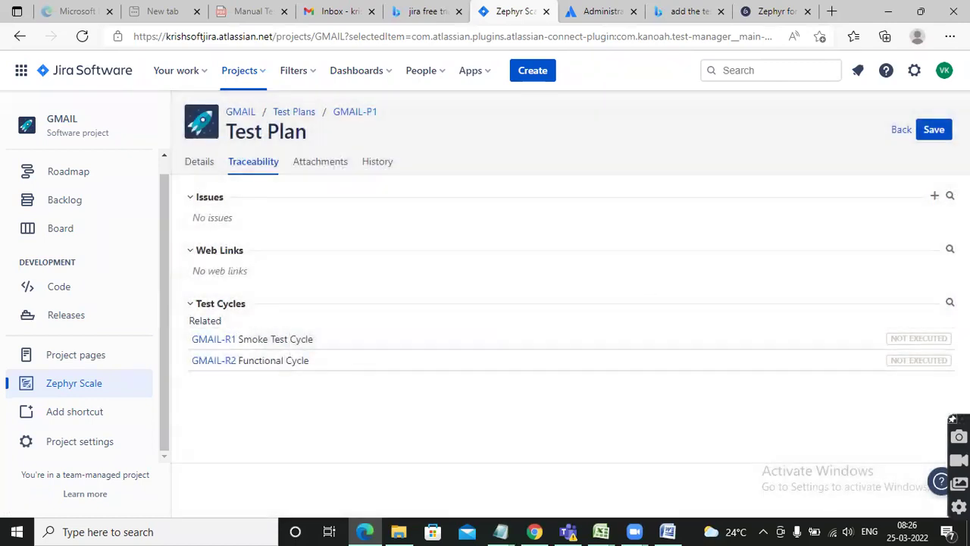
pyautogui.click(949, 301)
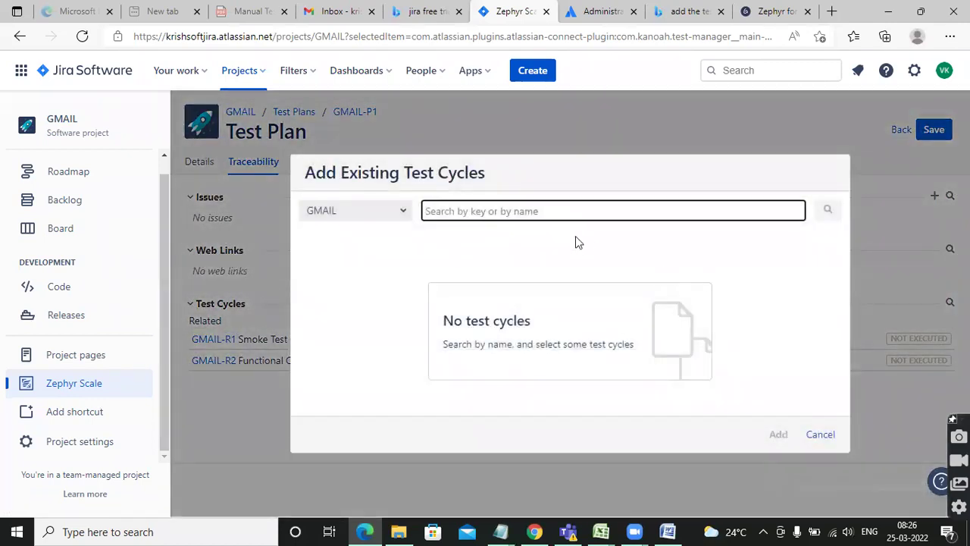
pyautogui.write('regres')
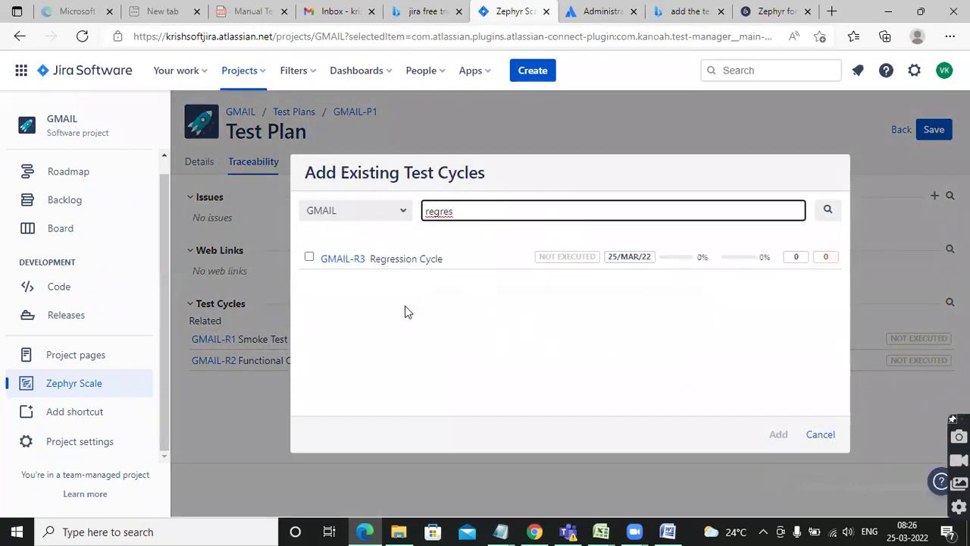
pyautogui.click(310, 259)
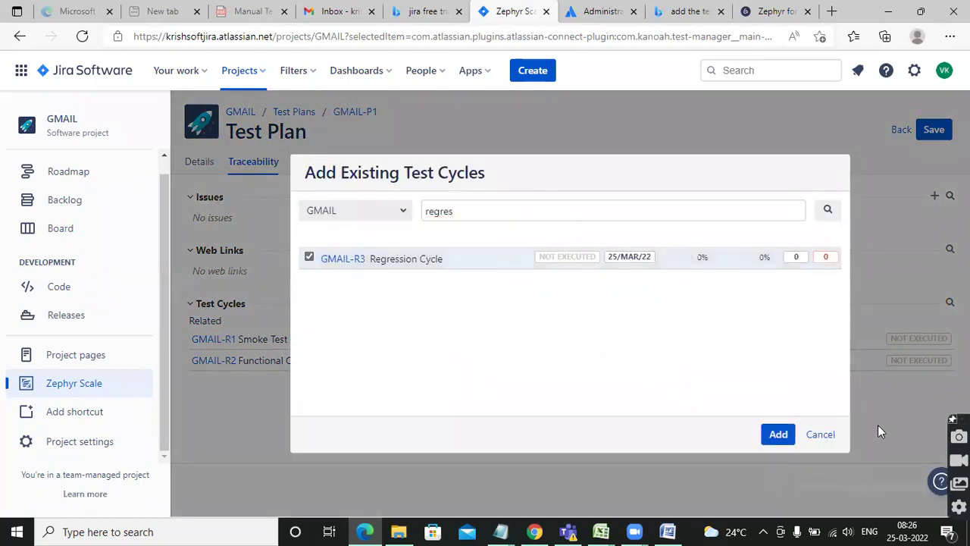
pyautogui.click(779, 444)
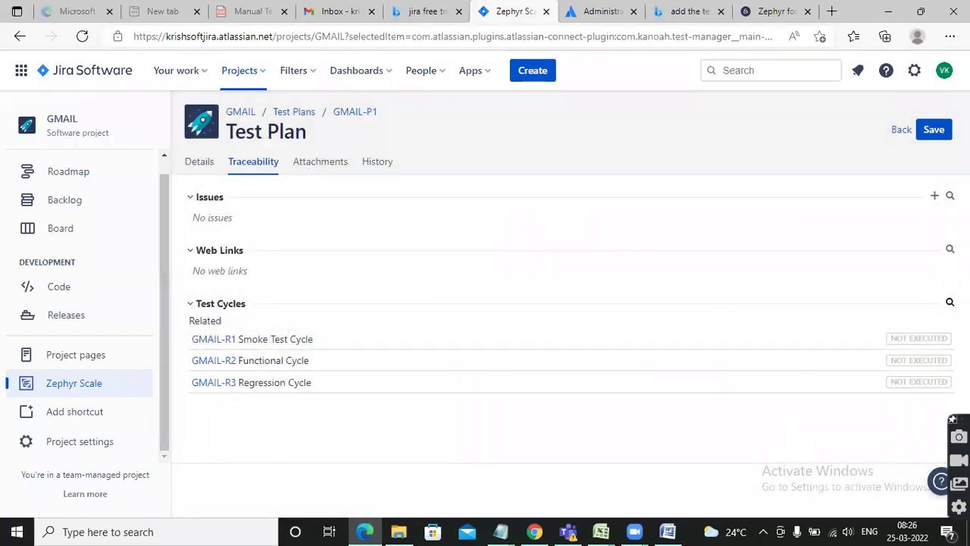
# Search the existing test cycles for "sanity" and add the Sanity Cycle to the test plan.
pyautogui.click(950, 301)
pyautogui.write('sanity')
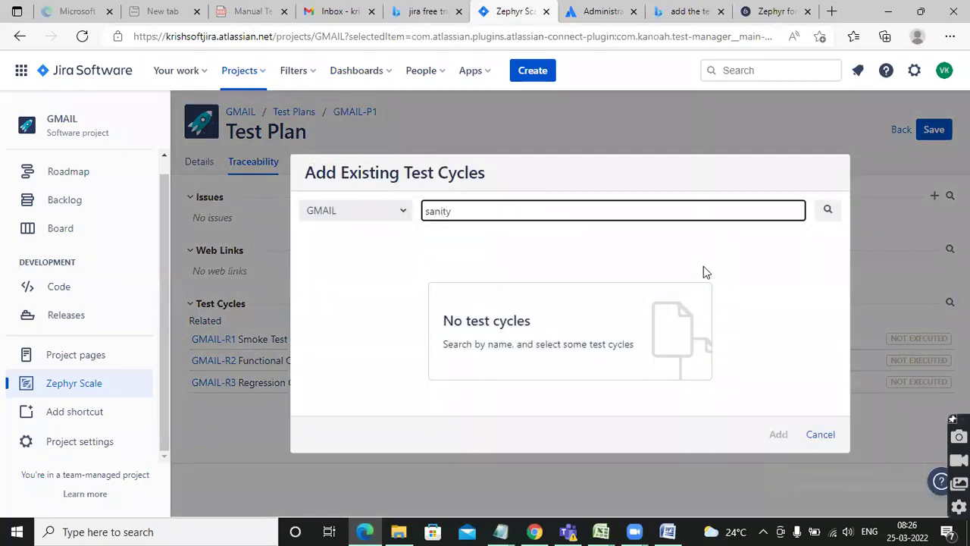
pyautogui.press('Return')
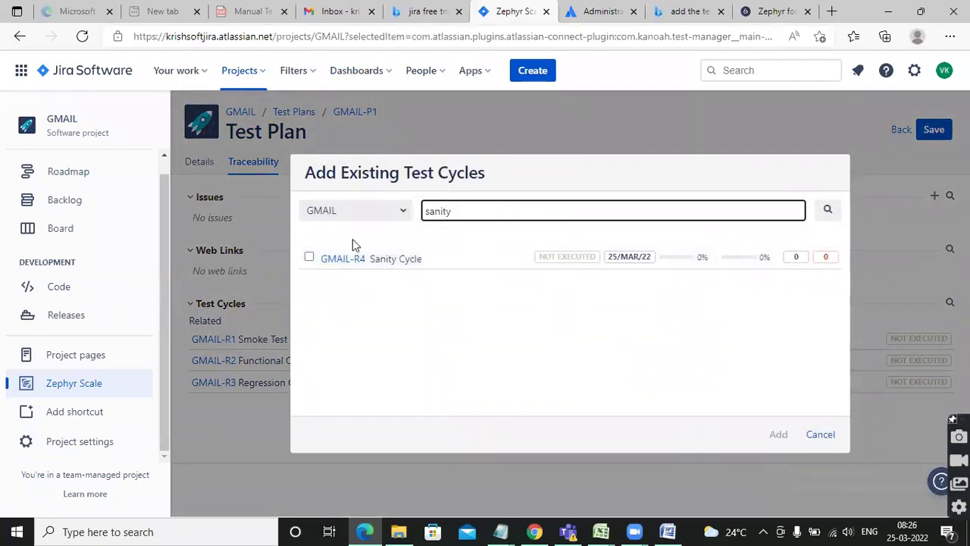
pyautogui.click(308, 258)
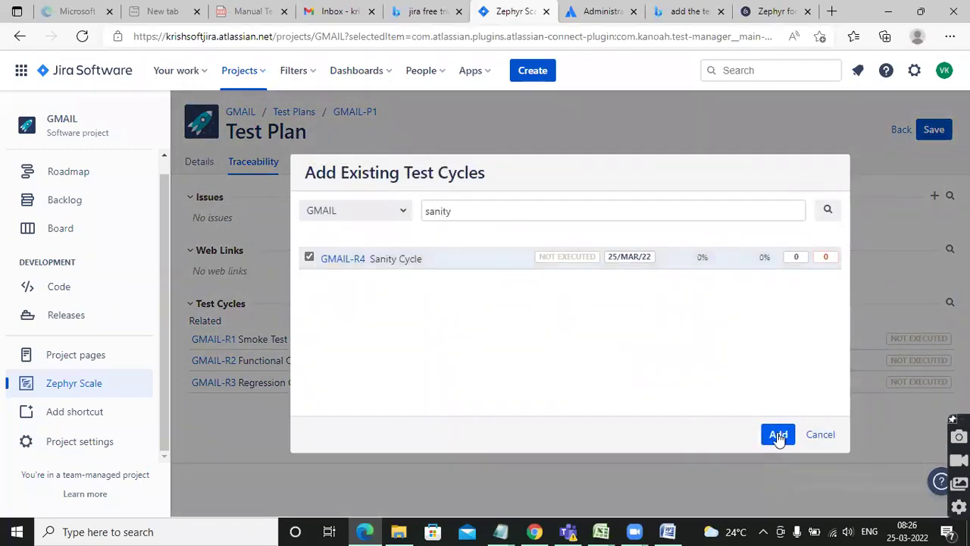
pyautogui.click(778, 435)
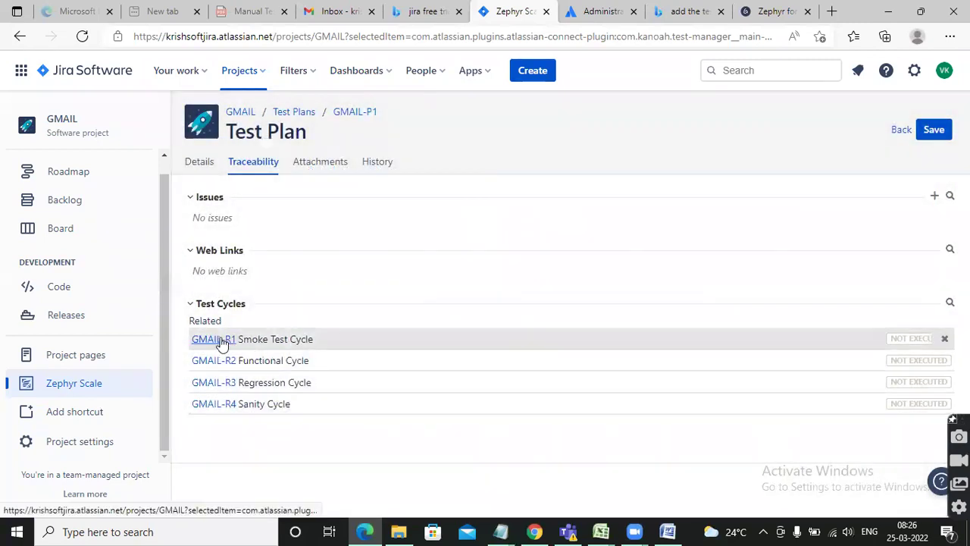
# Check the Smoke Test Cycle's test cases, then return to the test plans list, discarding the unsaved page data.
pyautogui.click(219, 340)
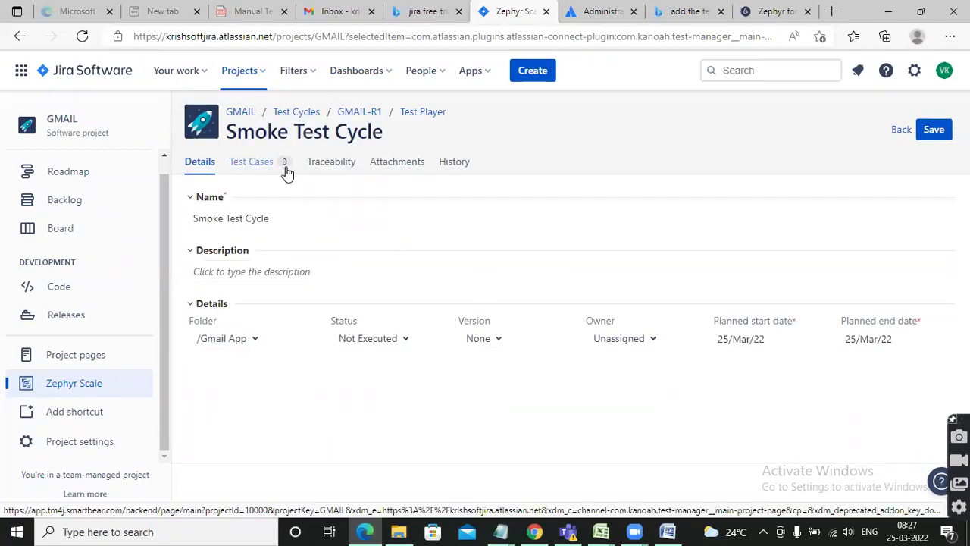
pyautogui.click(256, 163)
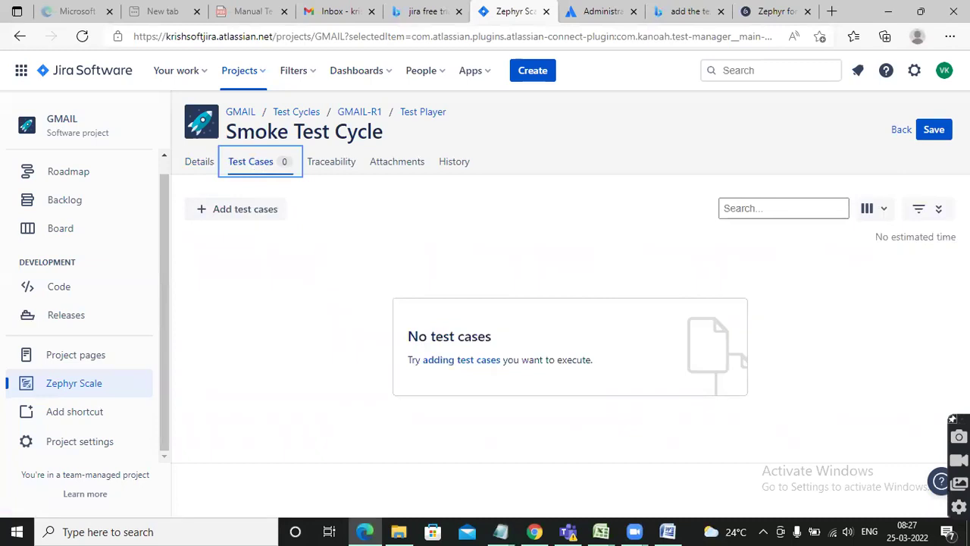
pyautogui.click(901, 130)
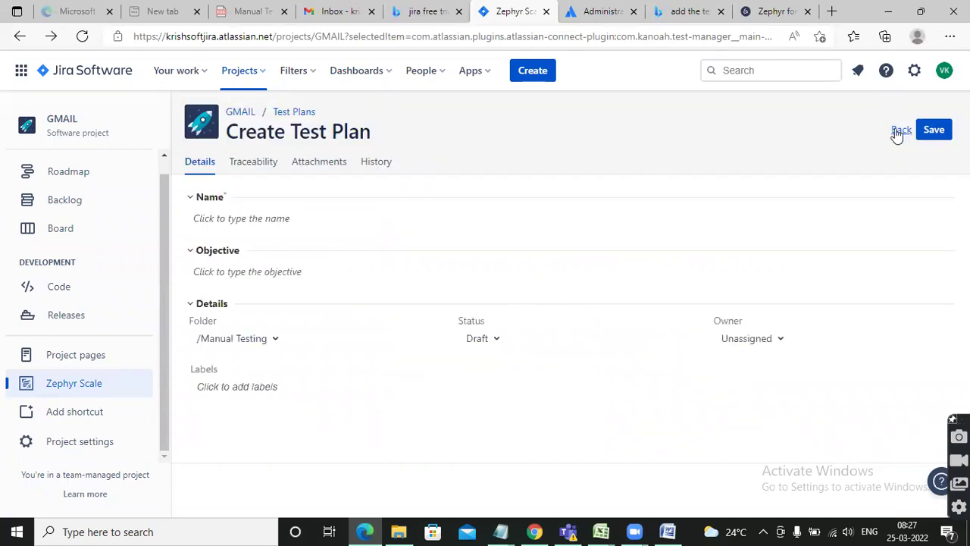
pyautogui.click(900, 131)
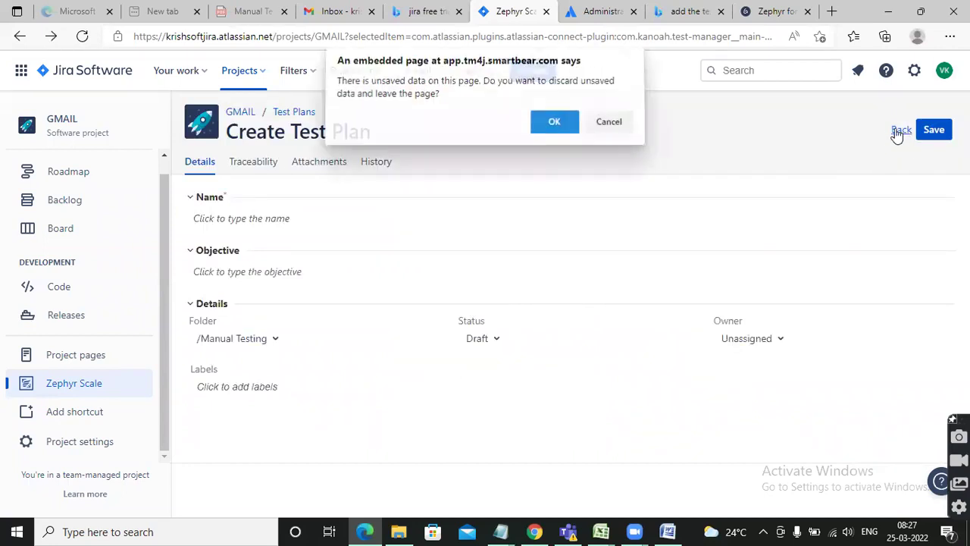
pyautogui.click(553, 126)
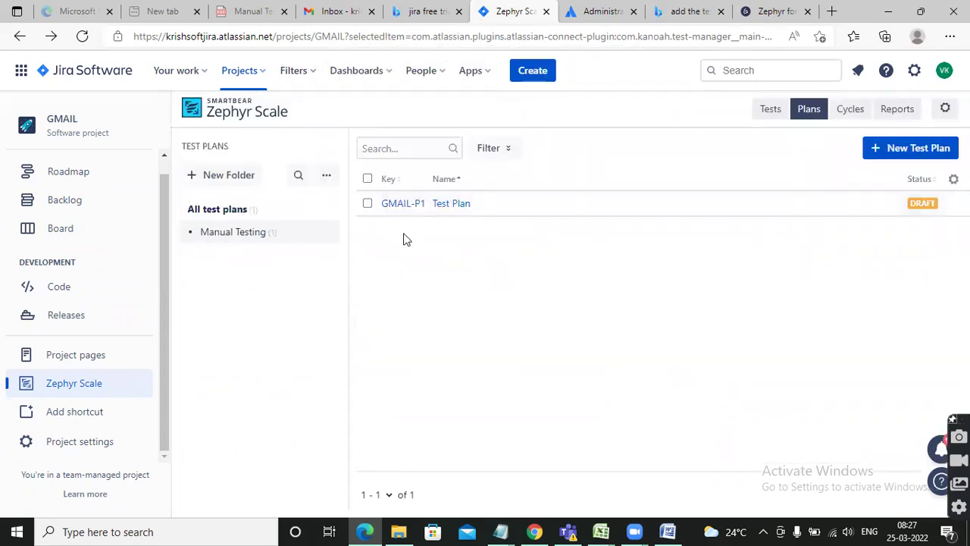
pyautogui.click(453, 205)
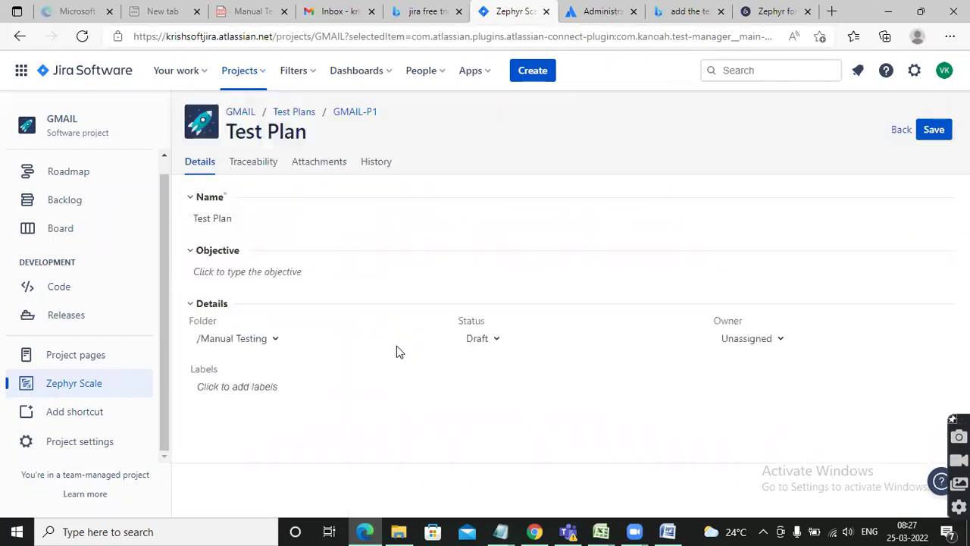
pyautogui.click(295, 112)
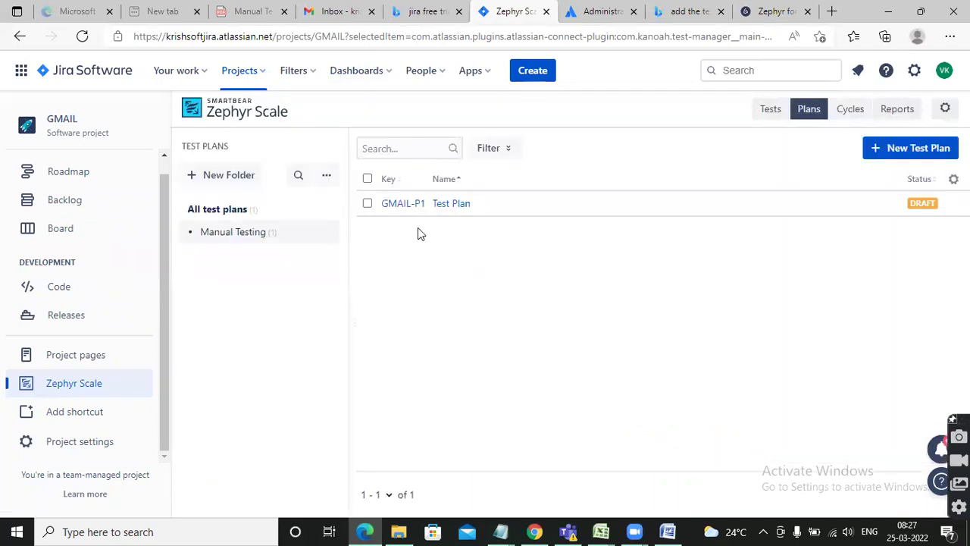
# Open the Smoke Test Cycle from the traceability of test plan GMAIL-P1 and show its test cases.
pyautogui.click(405, 203)
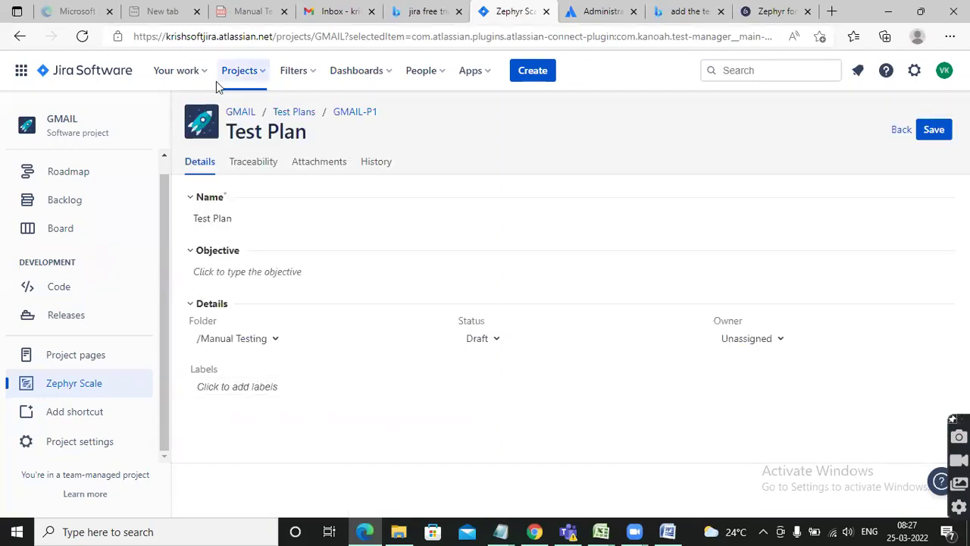
pyautogui.click(250, 169)
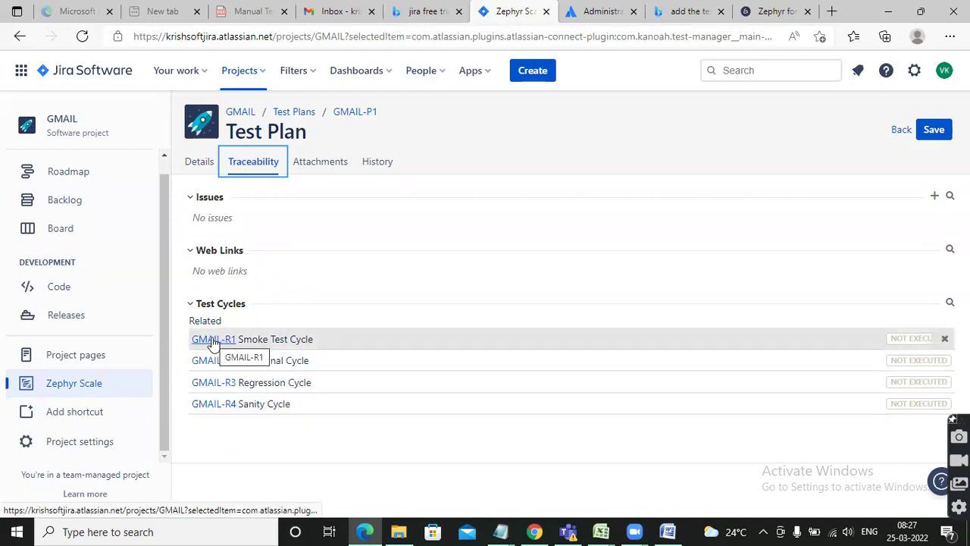
pyautogui.click(273, 342)
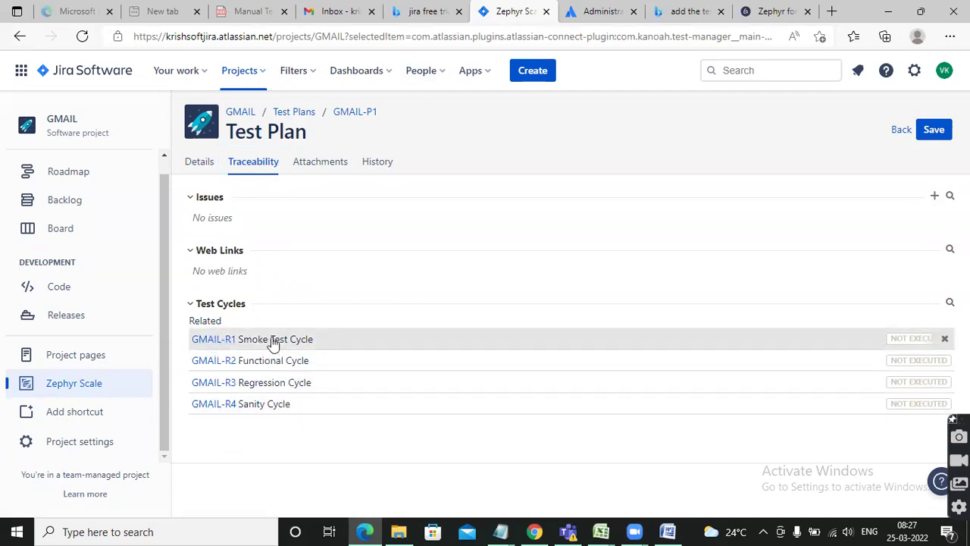
pyautogui.click(225, 342)
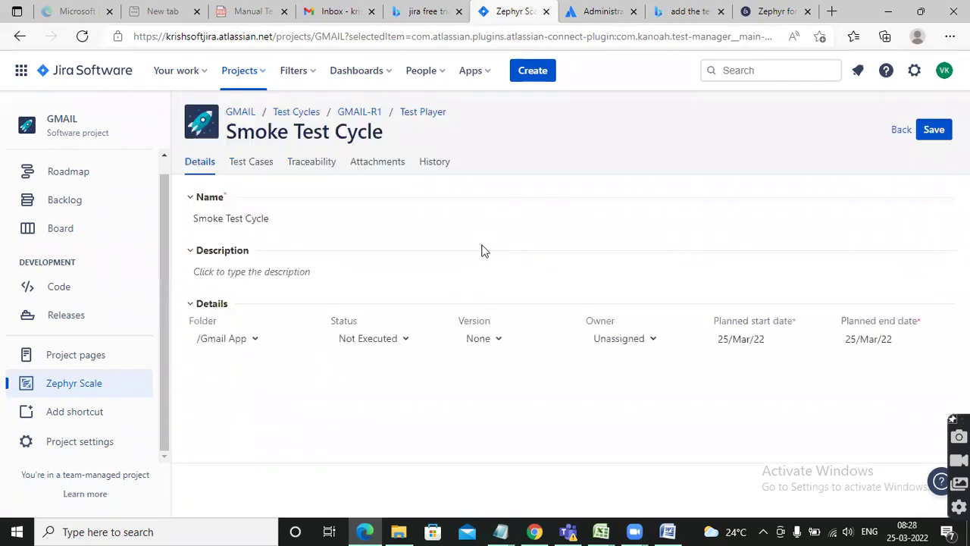
pyautogui.click(256, 165)
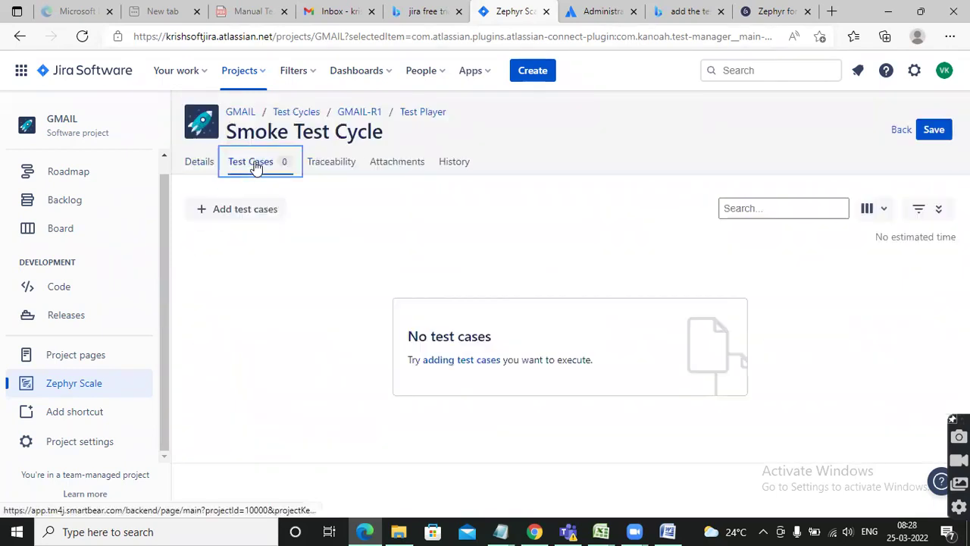
# Add test cases GMAIL-T2 and GMAIL-T1 to the Smoke Test Cycle and save the cycle.
pyautogui.click(242, 206)
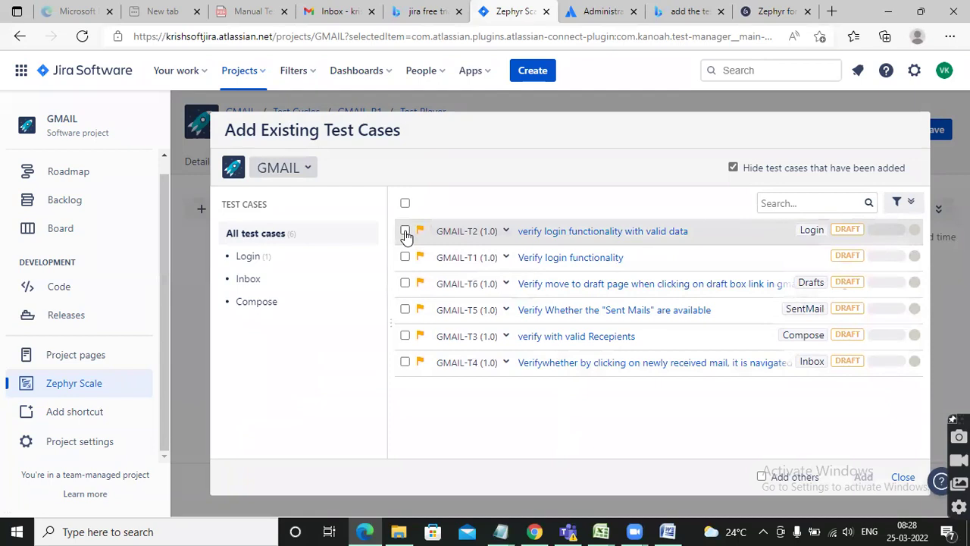
pyautogui.click(405, 231)
pyautogui.click(405, 257)
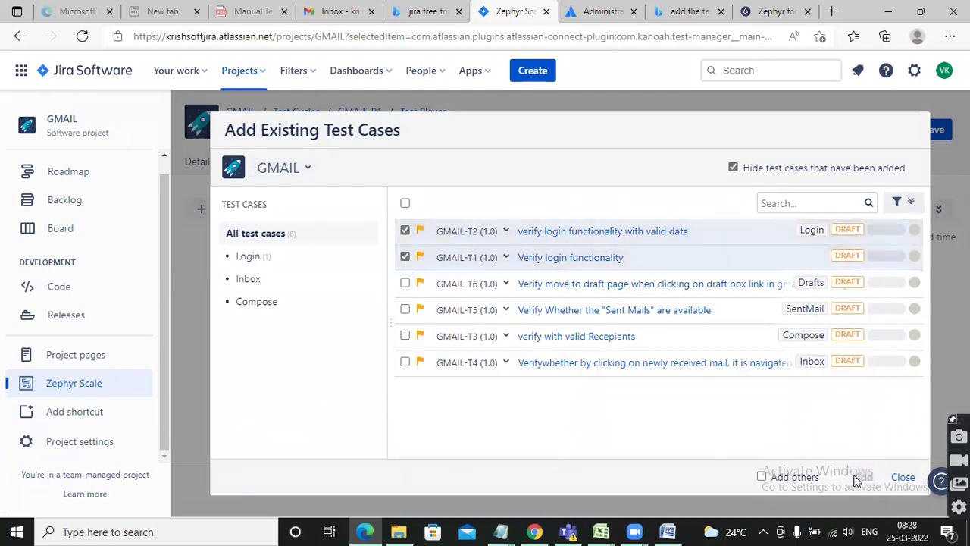
pyautogui.click(862, 477)
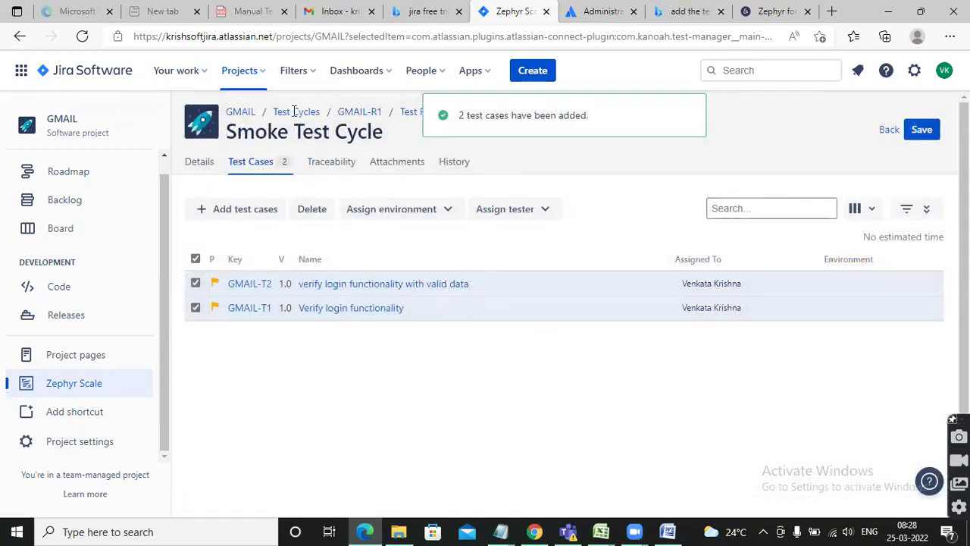
pyautogui.click(922, 132)
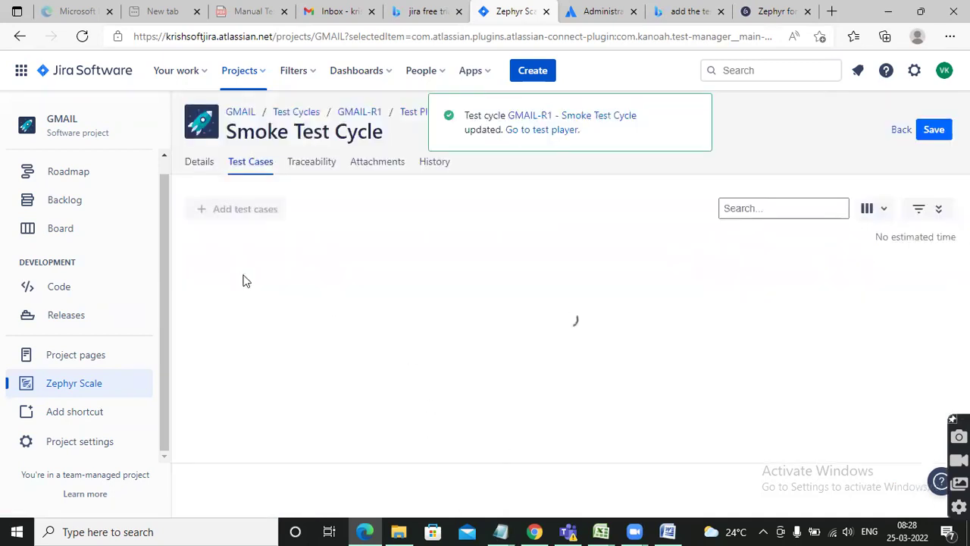
# Review the Smoke Test Cycle's details, then open the Regression Cycle from the test cycles list to view its test cases.
pyautogui.click(200, 162)
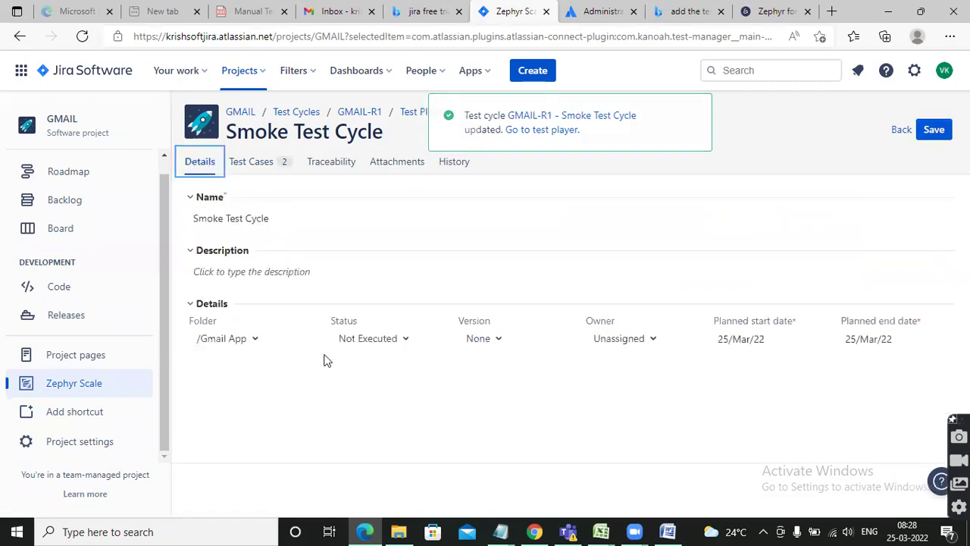
pyautogui.click(295, 113)
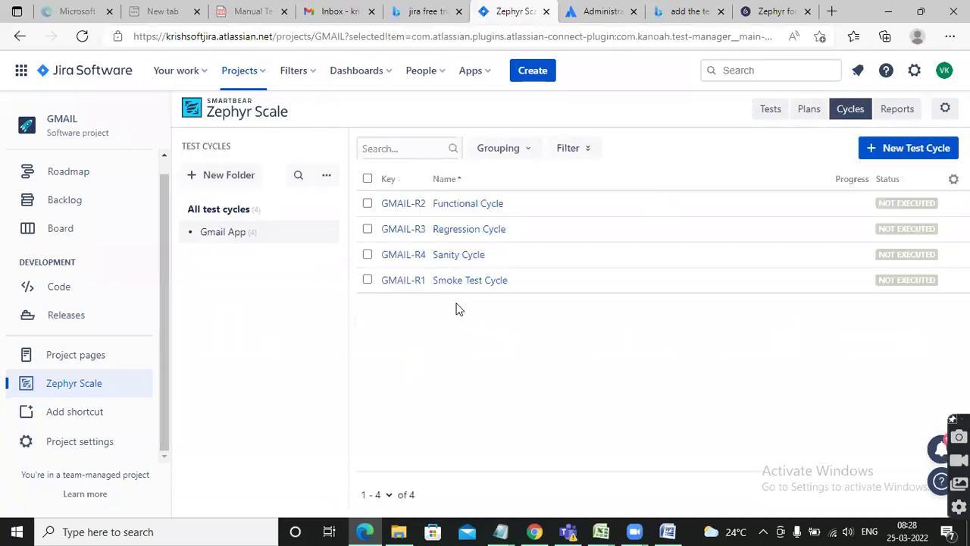
pyautogui.click(398, 232)
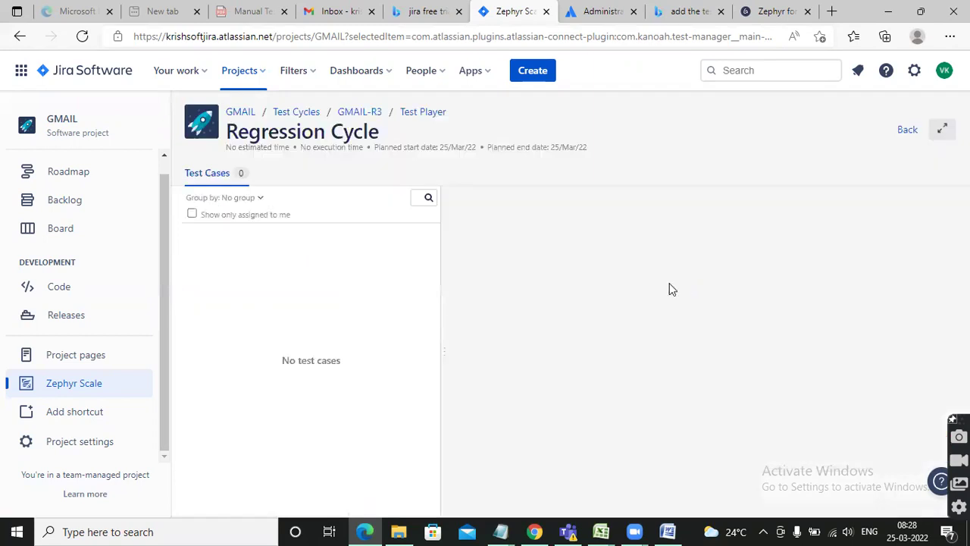
pyautogui.click(241, 175)
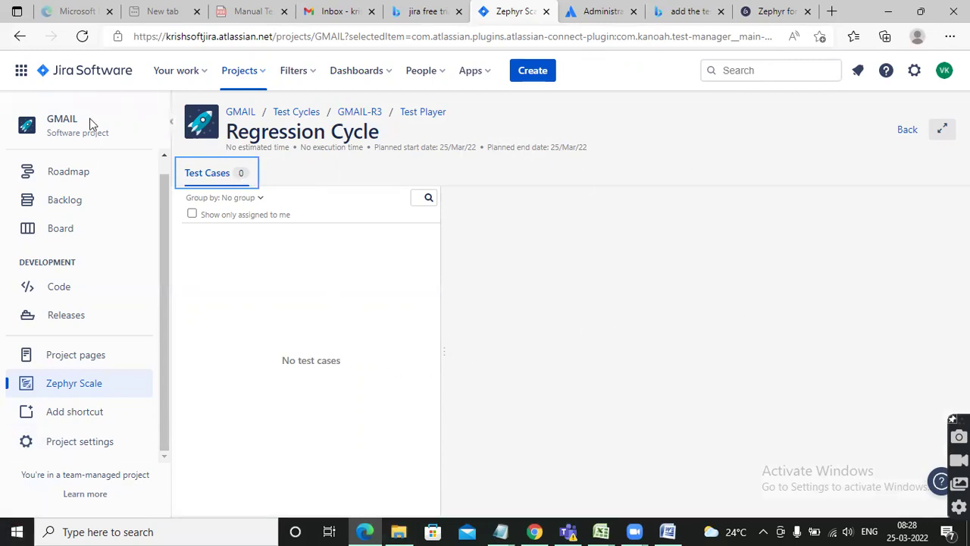
# Reload Zephyr Scale by way of the project pages and show the GMAIL project's test plans.
pyautogui.click(62, 389)
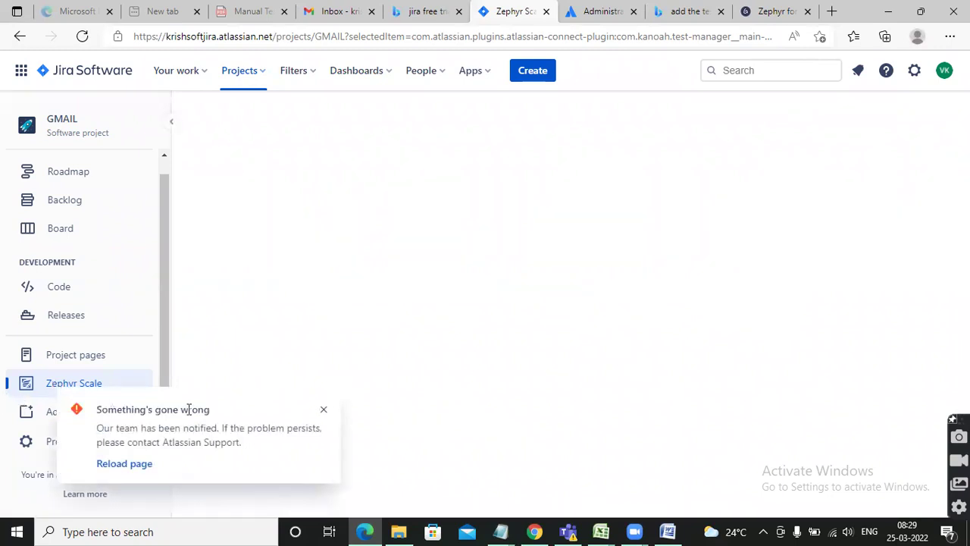
pyautogui.click(324, 410)
pyautogui.click(87, 390)
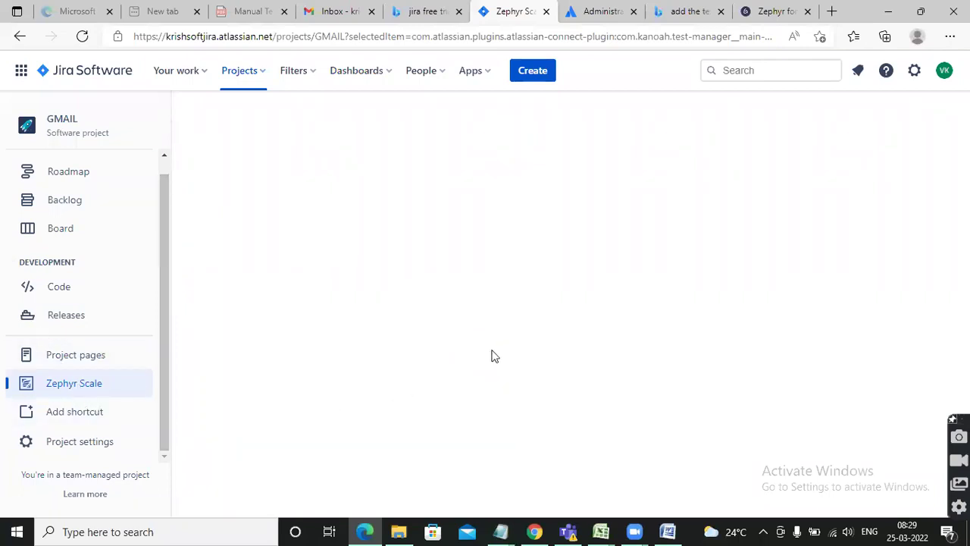
pyautogui.click(71, 358)
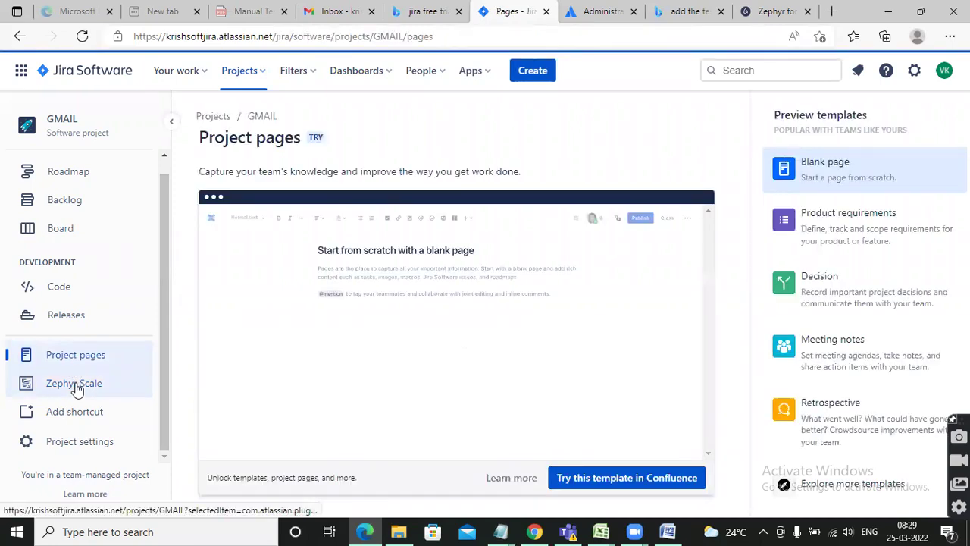
pyautogui.click(79, 389)
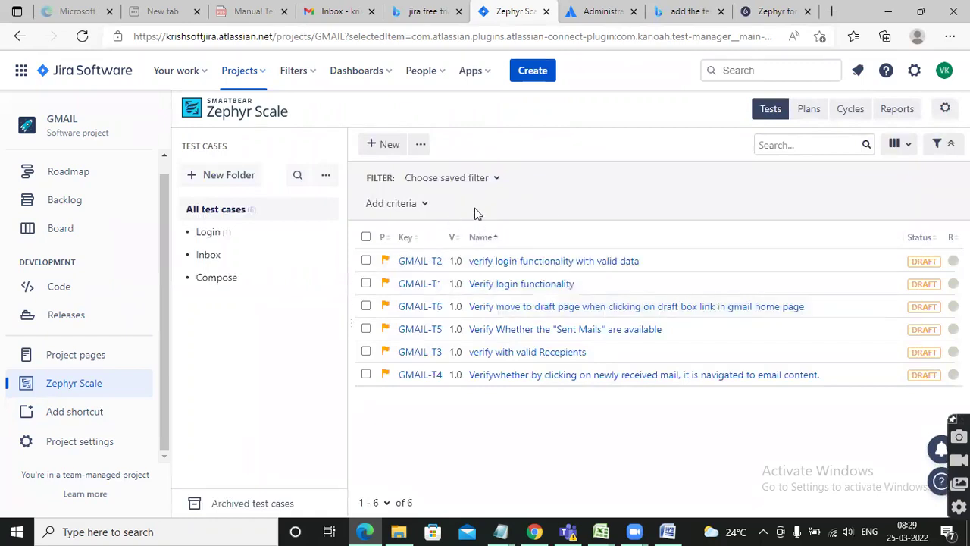
pyautogui.click(808, 113)
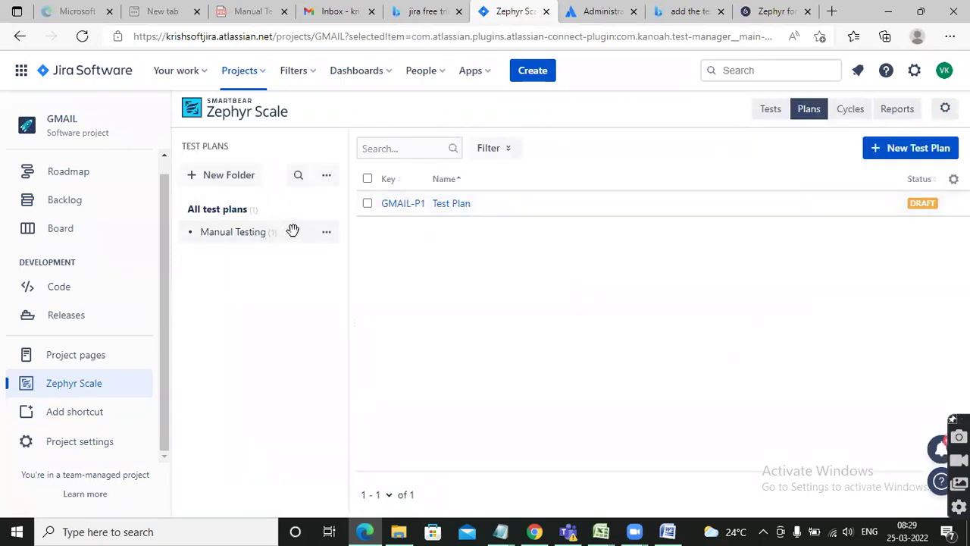
pyautogui.click(326, 235)
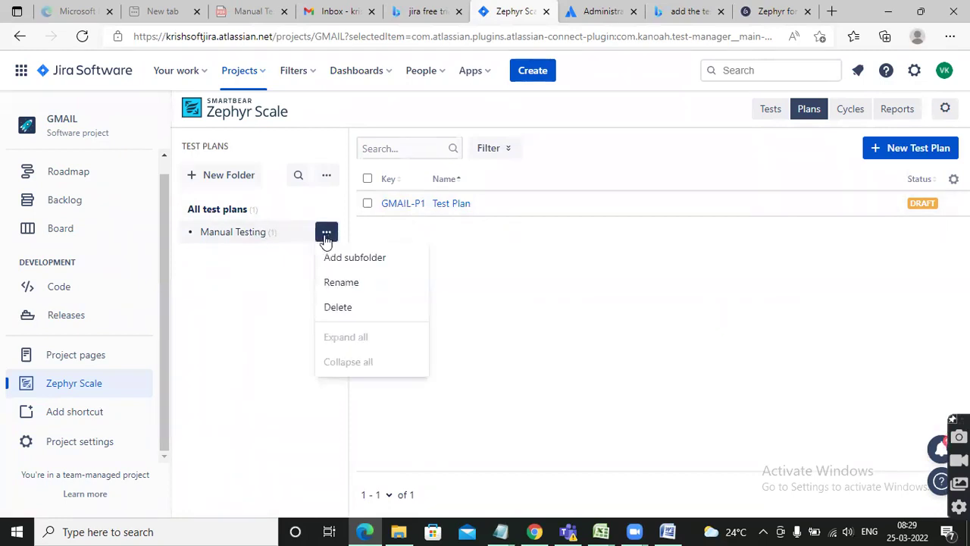
pyautogui.click(250, 283)
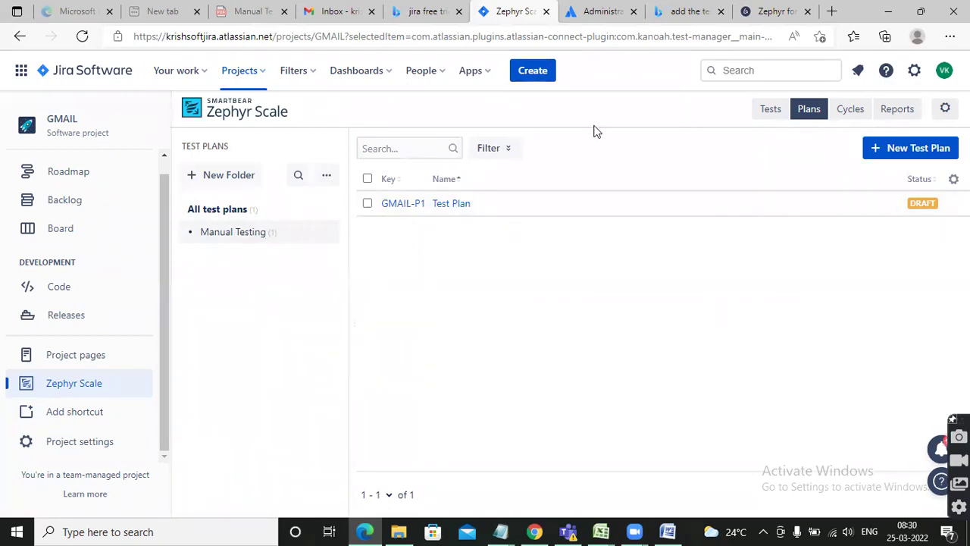
# Open the Functional Cycle from the traceability of test plan GMAIL-P1 and show its test cases.
pyautogui.click(398, 210)
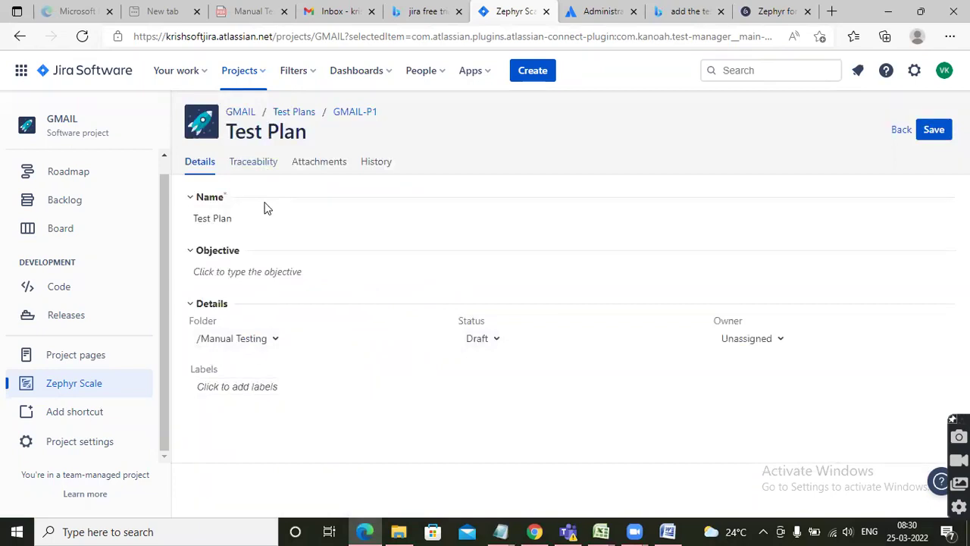
pyautogui.click(255, 164)
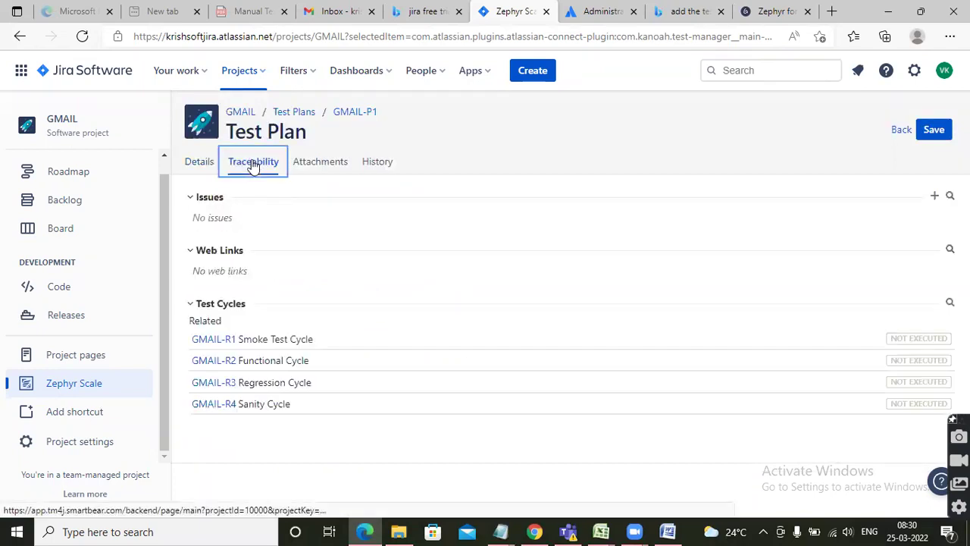
pyautogui.click(214, 361)
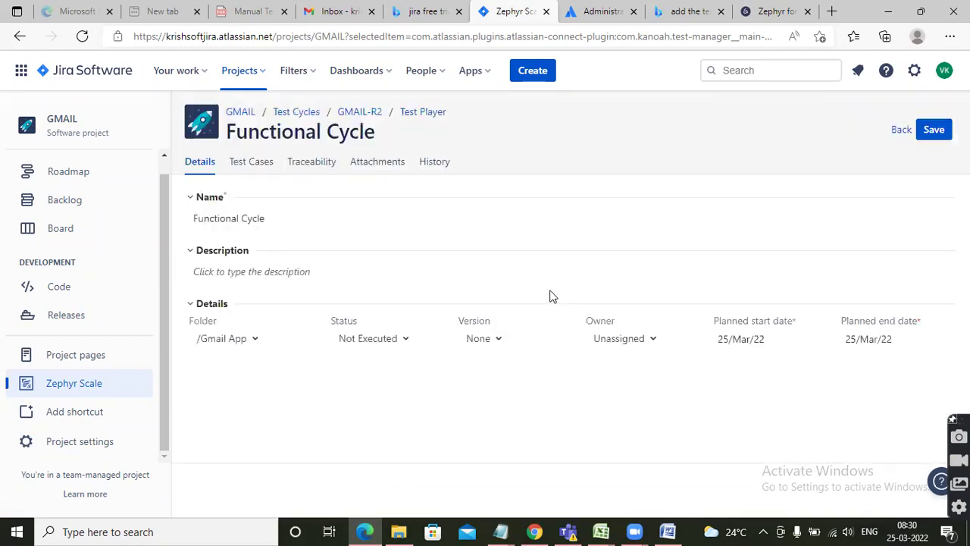
pyautogui.click(267, 164)
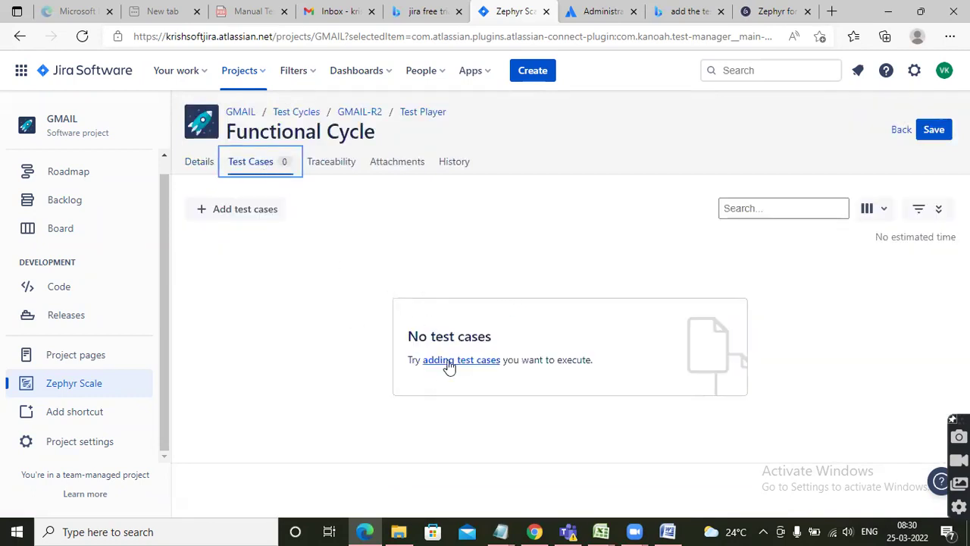
# Add existing test cases GMAIL-T6 and GMAIL-T5 to the Functional Cycle and save the cycle.
pyautogui.click(246, 212)
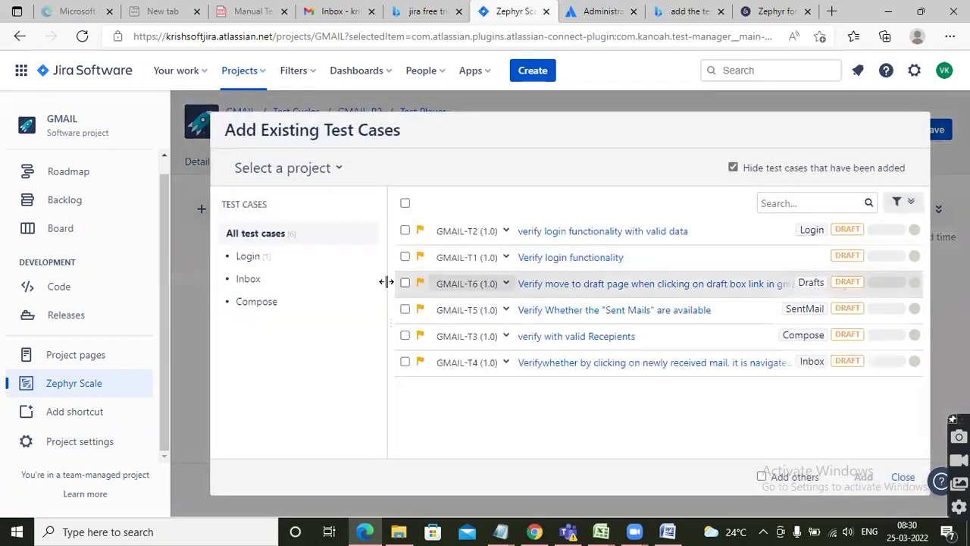
pyautogui.click(405, 284)
pyautogui.click(405, 309)
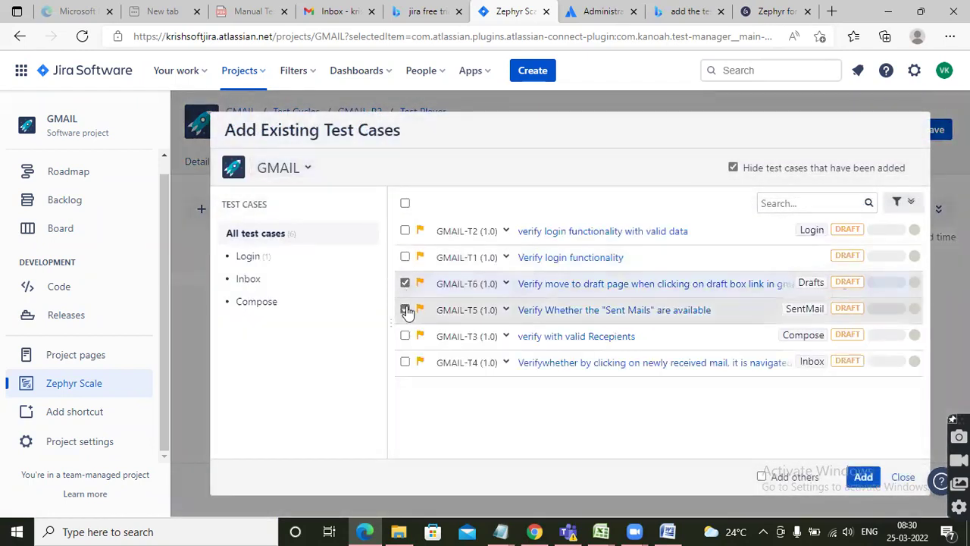
pyautogui.click(864, 479)
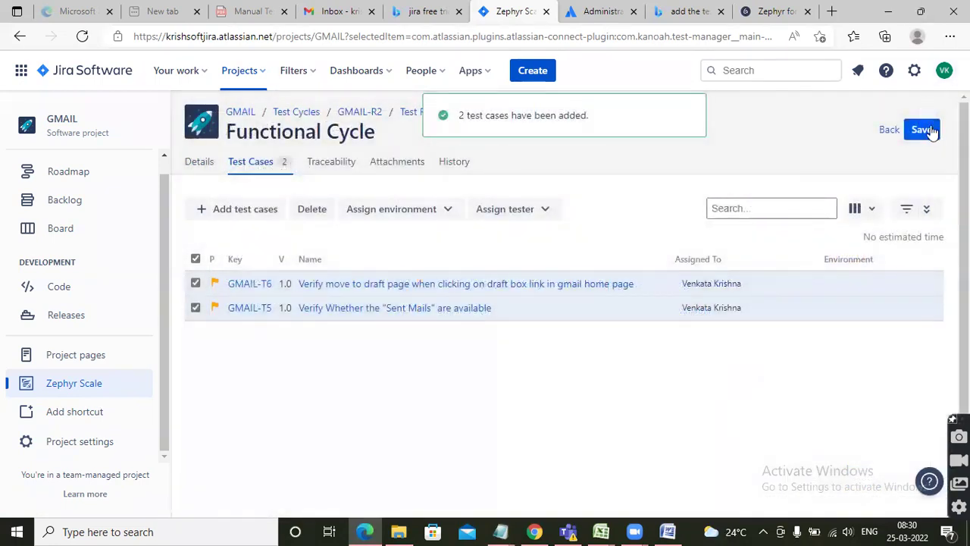
pyautogui.click(921, 131)
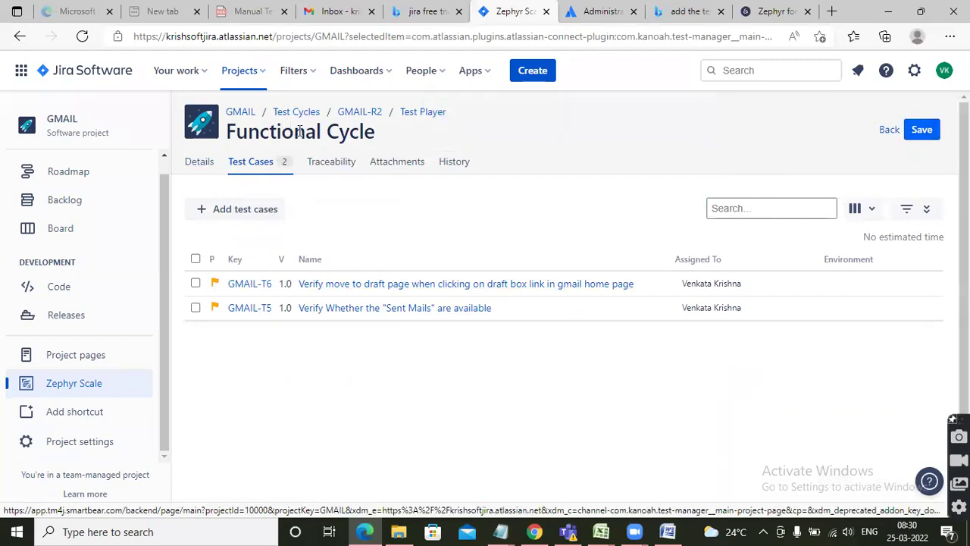
# Return to the test plans and open the Regression Cycle's test cases by way of GMAIL-P1's traceability.
pyautogui.click(20, 35)
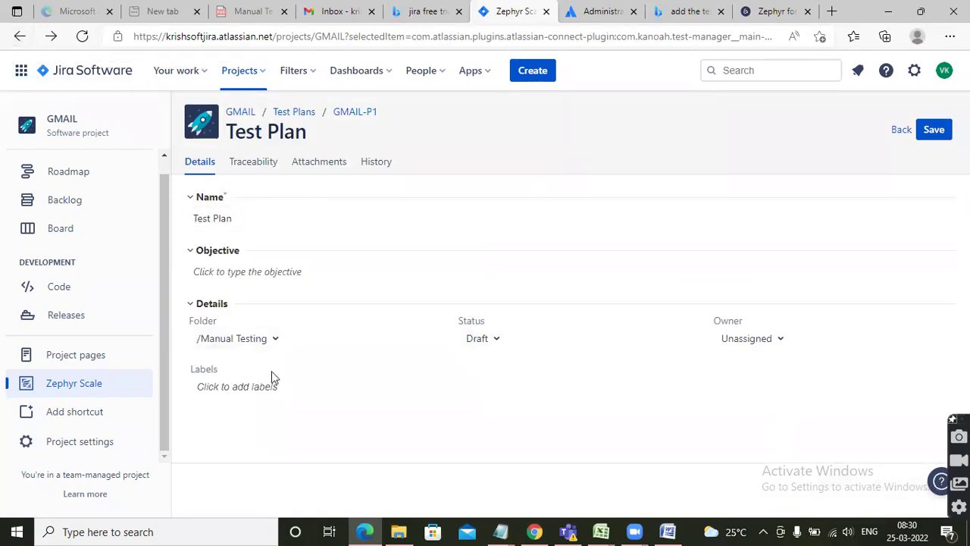
pyautogui.click(20, 36)
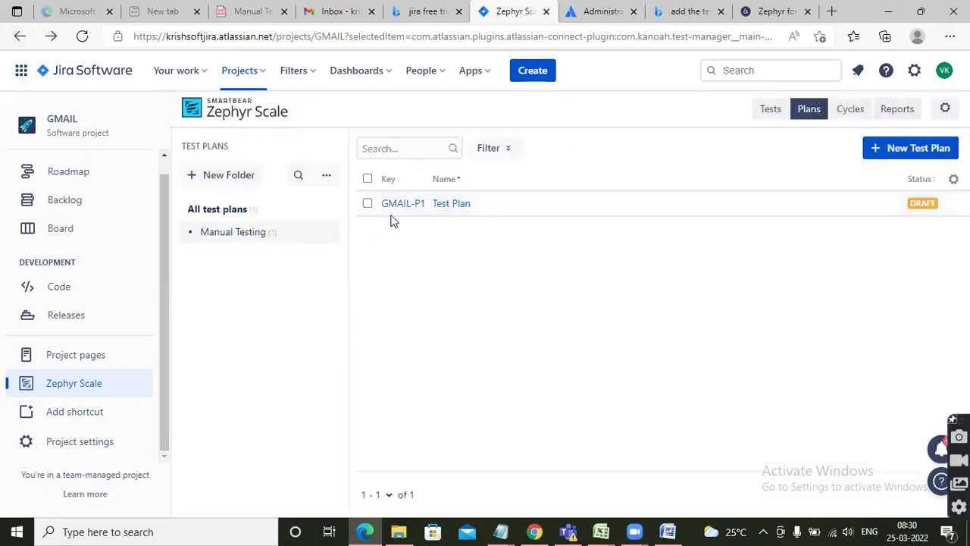
pyautogui.click(407, 203)
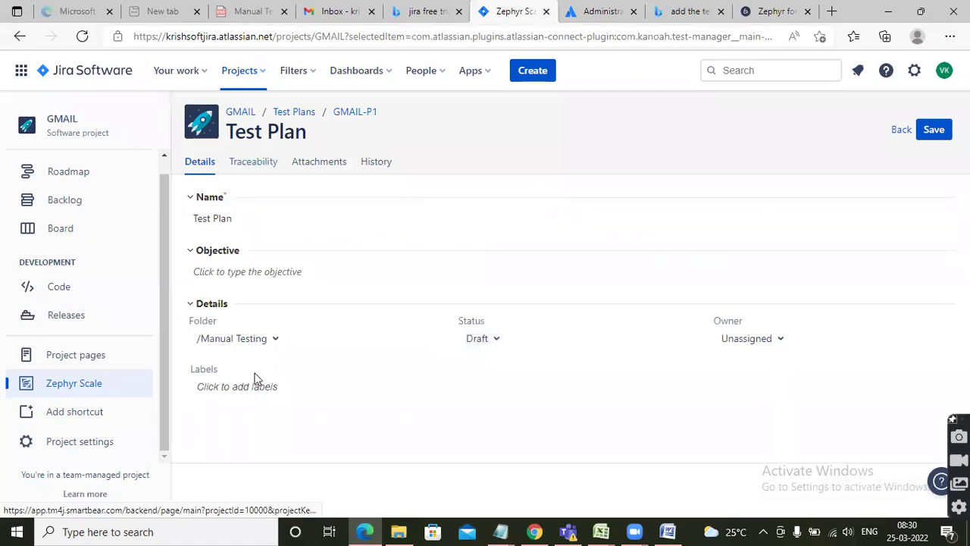
pyautogui.click(253, 164)
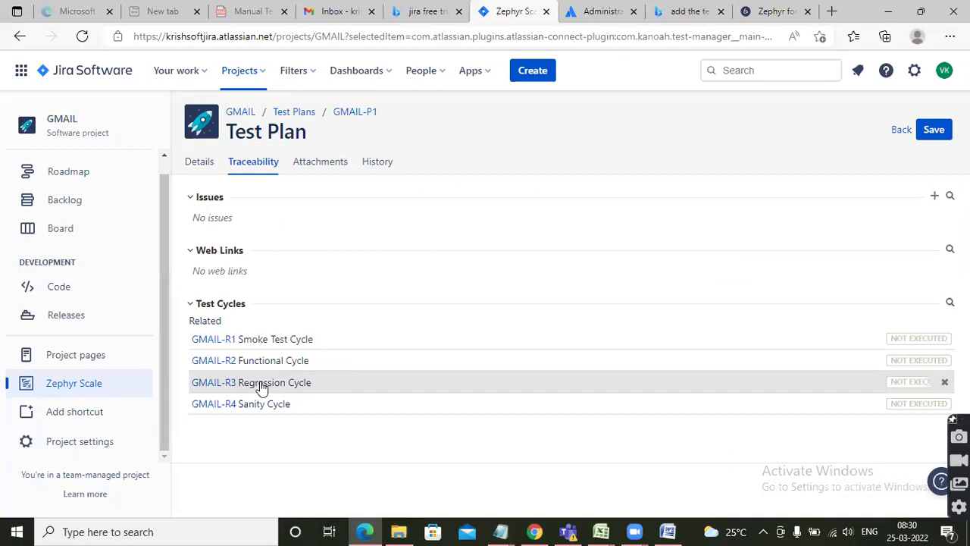
pyautogui.click(216, 385)
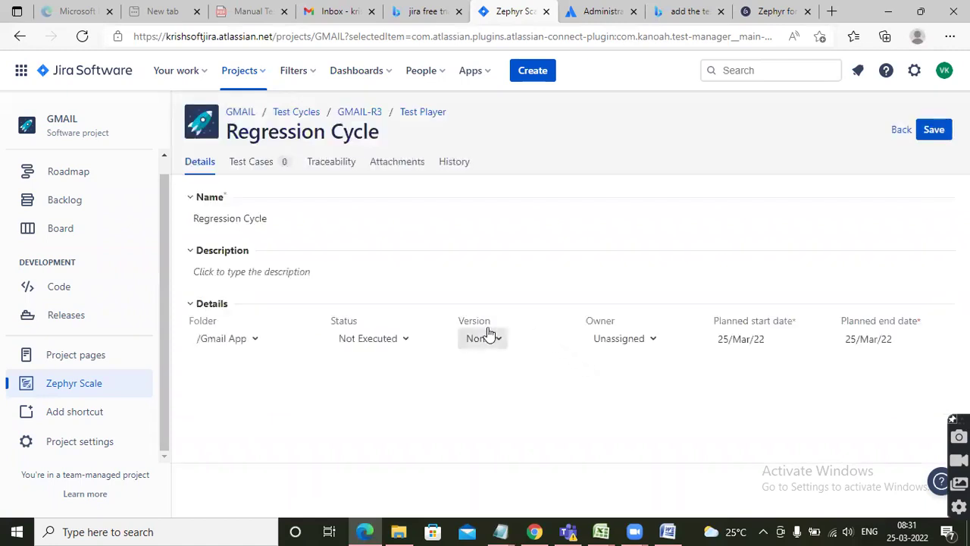
pyautogui.click(257, 163)
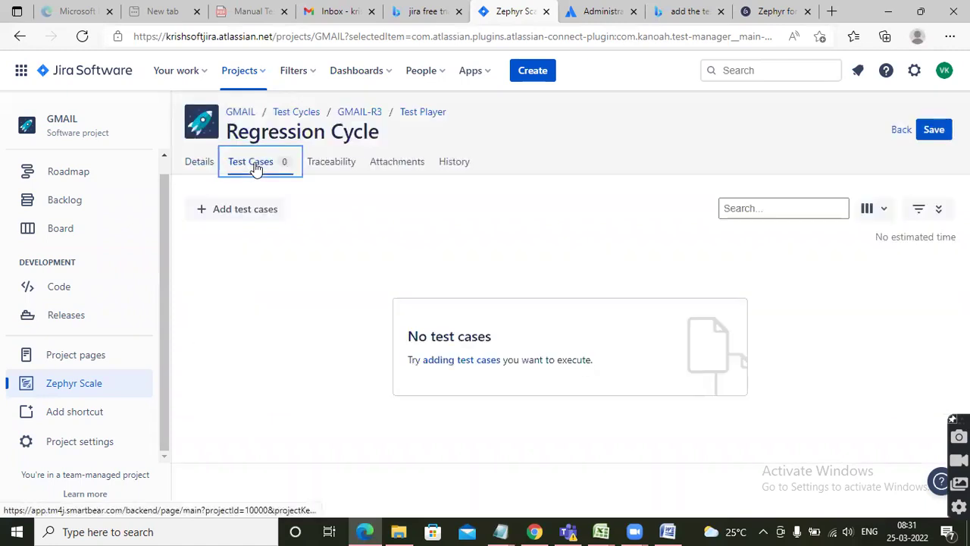
# Add existing test cases GMAIL-T5 and GMAIL-T3 to the Regression Cycle and save the cycle.
pyautogui.click(233, 216)
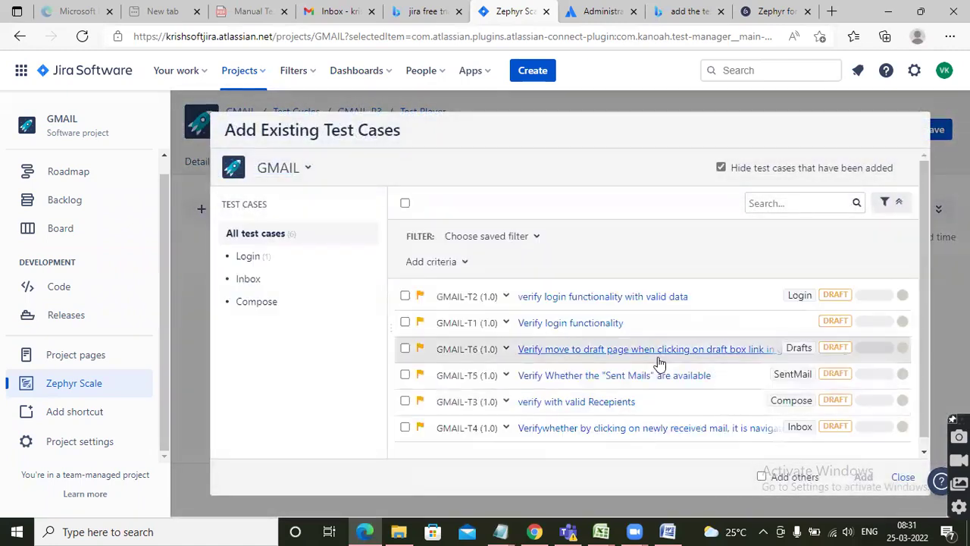
pyautogui.scroll(-1, 436, 379)
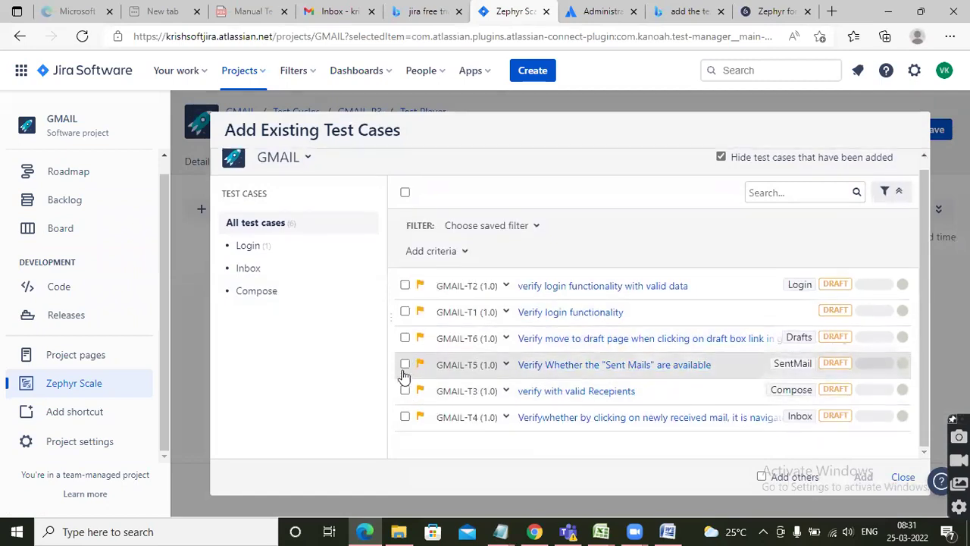
pyautogui.click(405, 365)
pyautogui.click(405, 390)
pyautogui.click(851, 479)
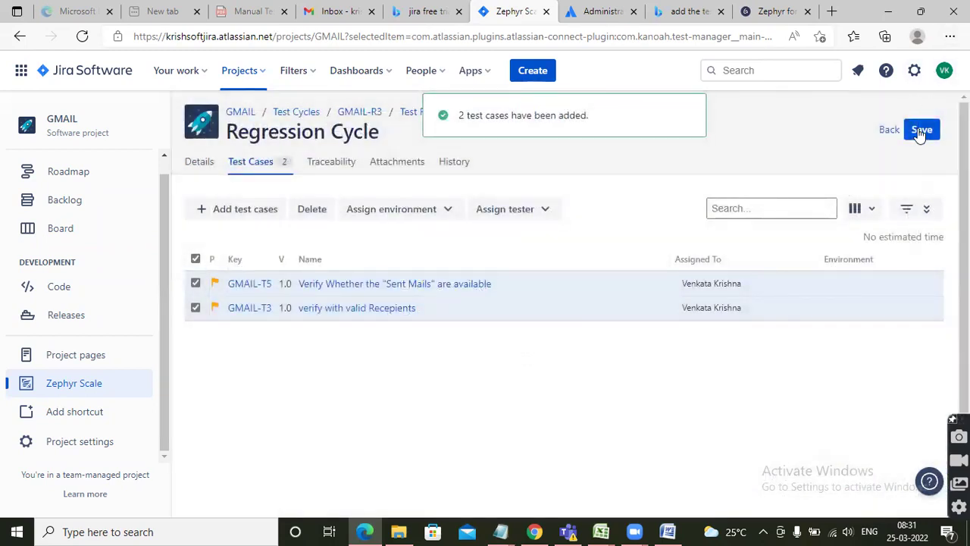
pyautogui.click(920, 131)
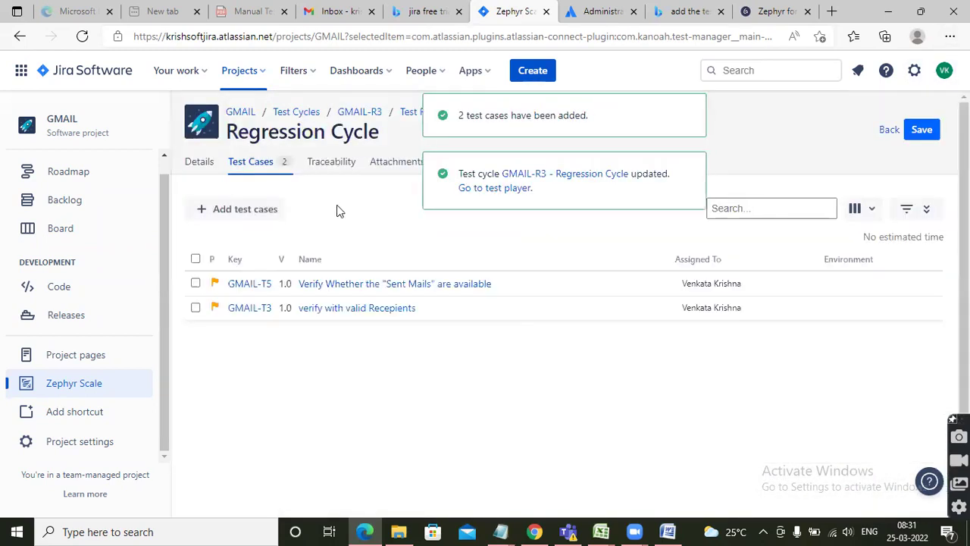
# Go back to the test plans and open the Sanity Cycle's test cases by way of GMAIL-P1's traceability.
pyautogui.click(18, 38)
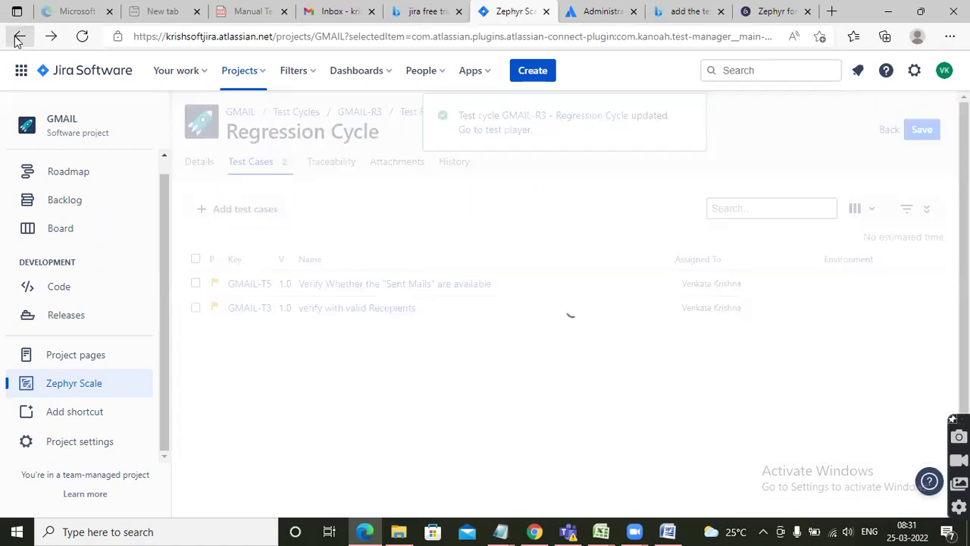
pyautogui.click(18, 38)
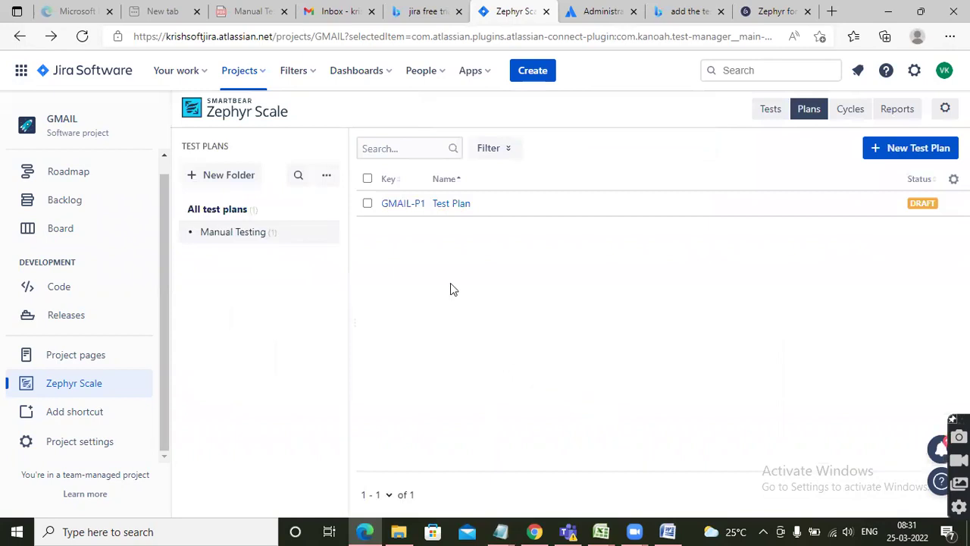
pyautogui.click(402, 205)
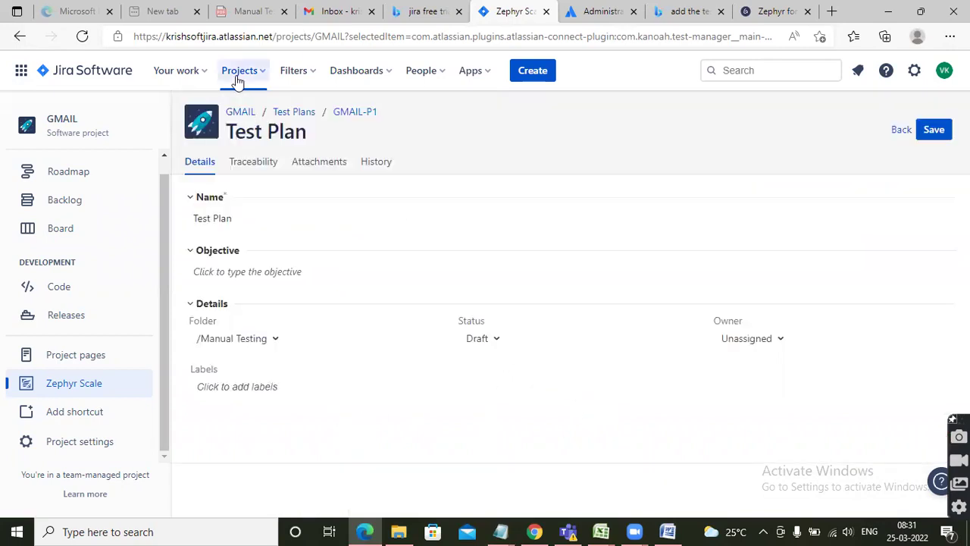
pyautogui.click(253, 164)
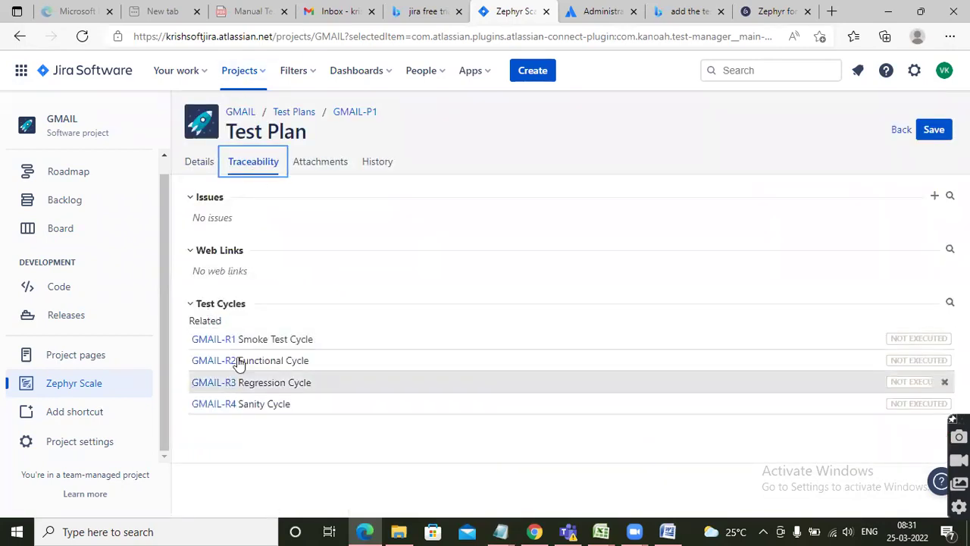
pyautogui.click(253, 413)
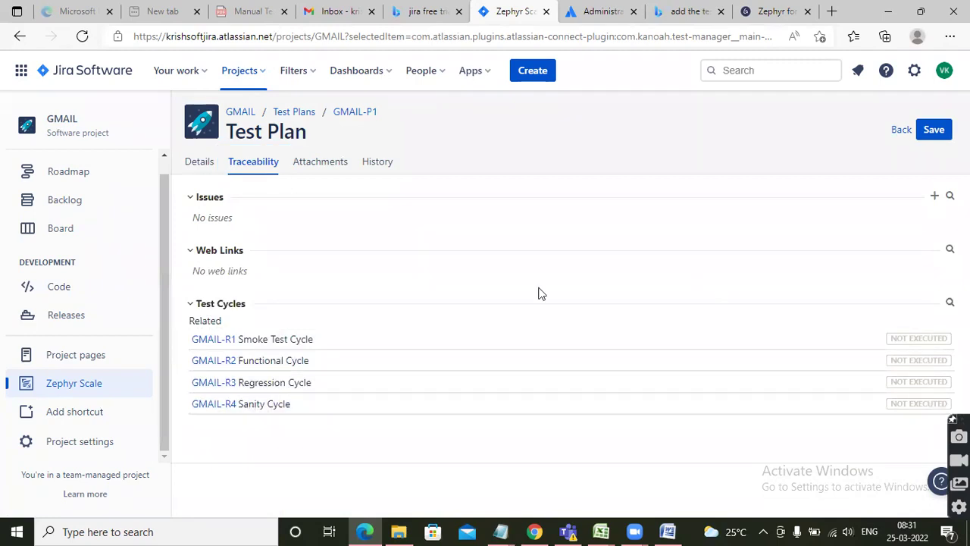
pyautogui.click(225, 404)
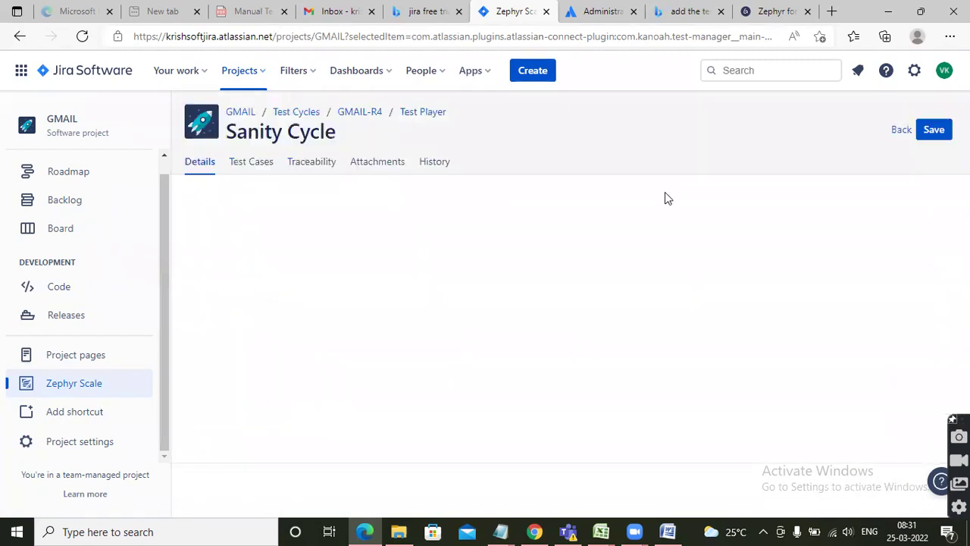
pyautogui.click(270, 165)
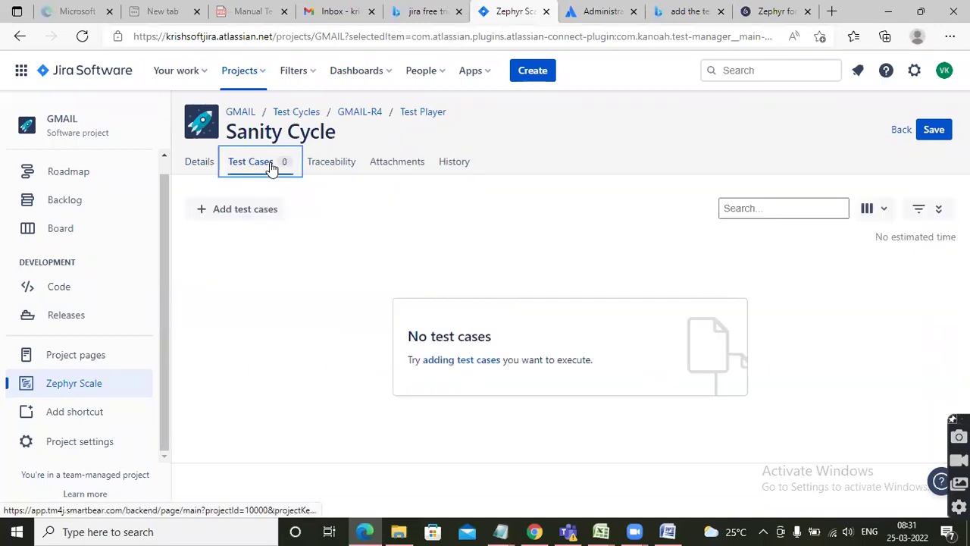
# Add all test cases GMAIL-T1 through GMAIL-T6 to the Sanity Cycle, saving it before going back to the test plans list.
pyautogui.click(246, 210)
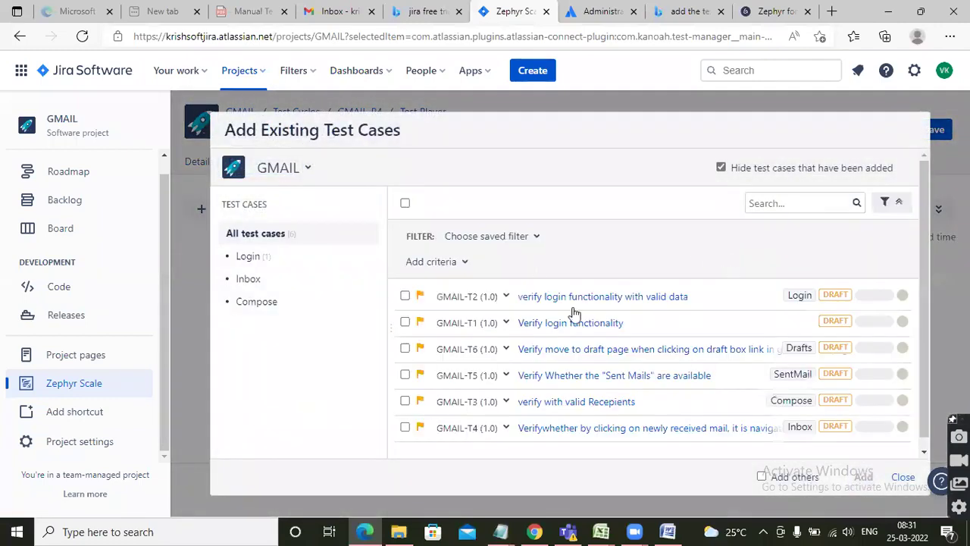
pyautogui.click(404, 297)
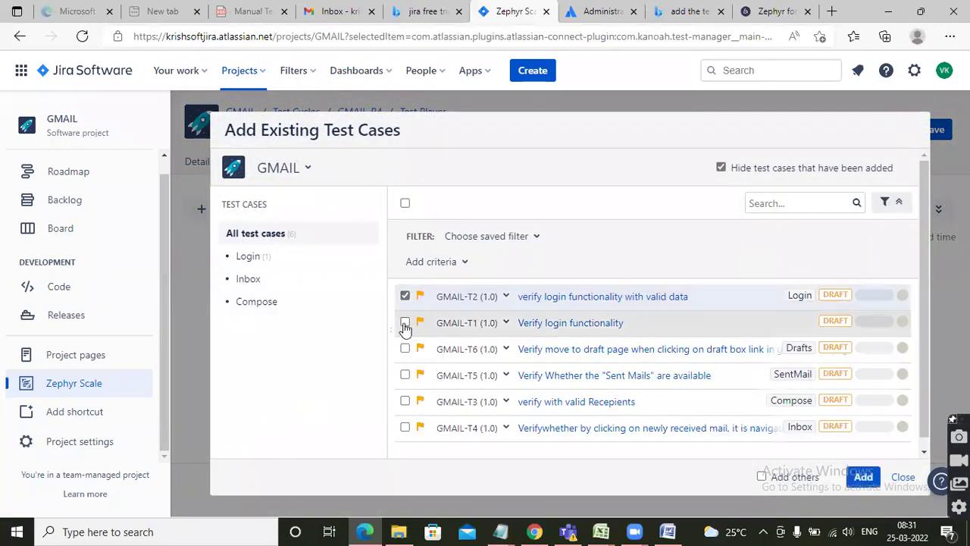
pyautogui.click(405, 349)
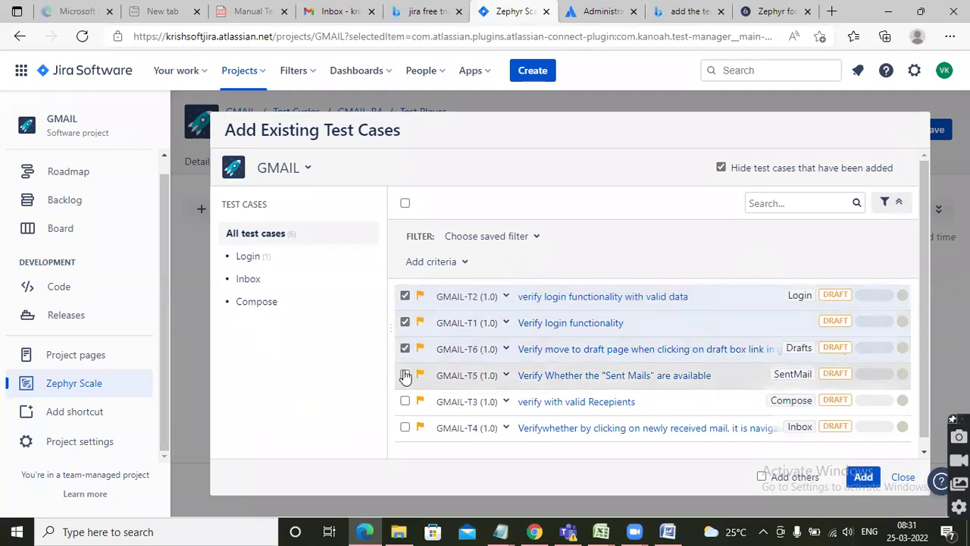
pyautogui.click(404, 374)
pyautogui.click(406, 402)
pyautogui.click(404, 427)
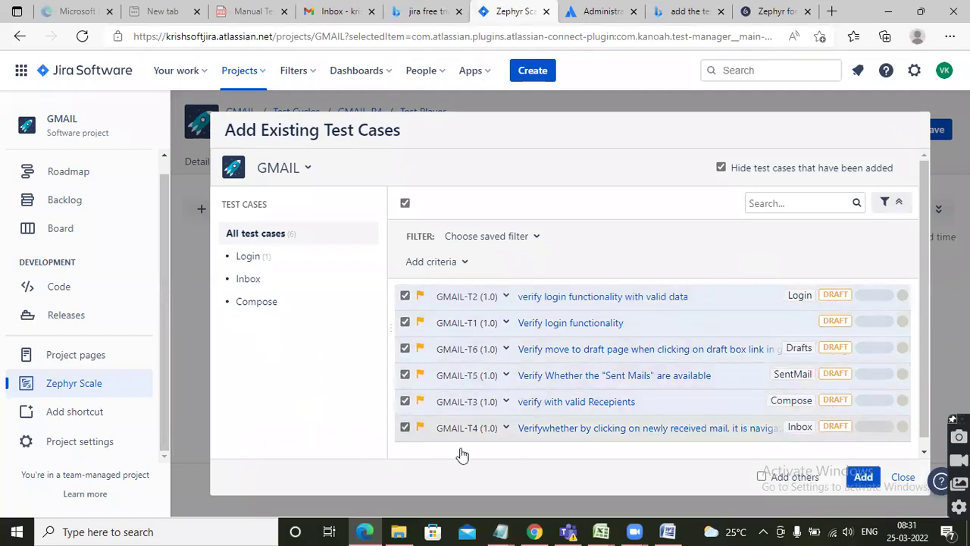
pyautogui.click(861, 476)
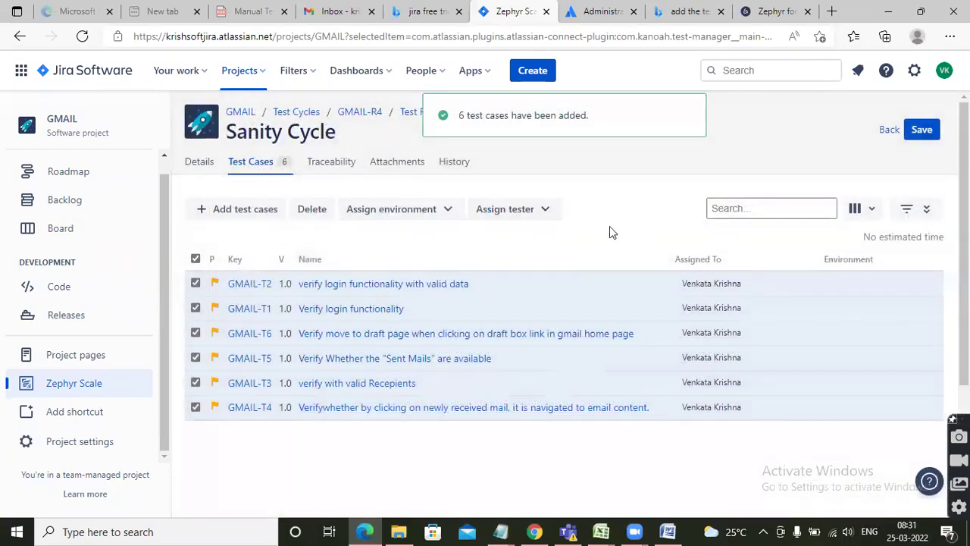
pyautogui.click(921, 130)
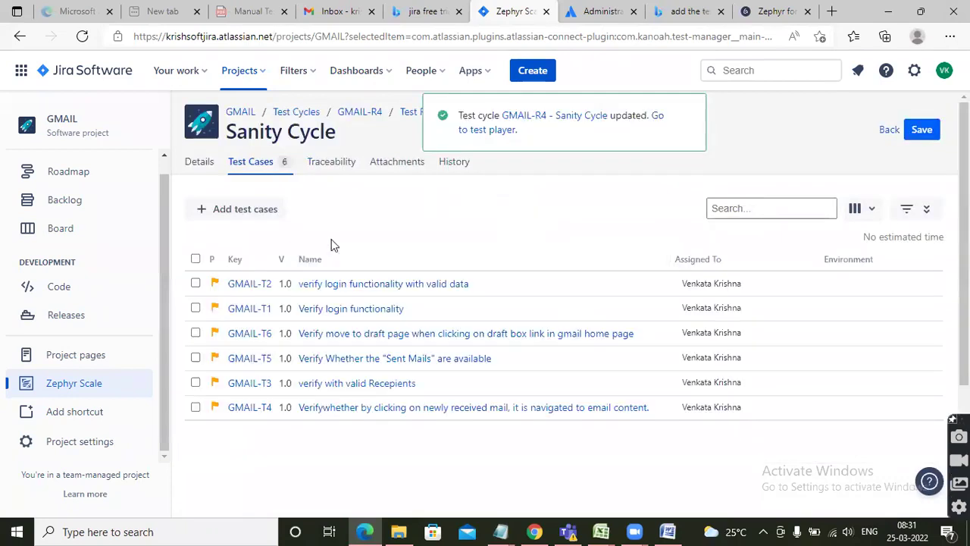
pyautogui.click(884, 131)
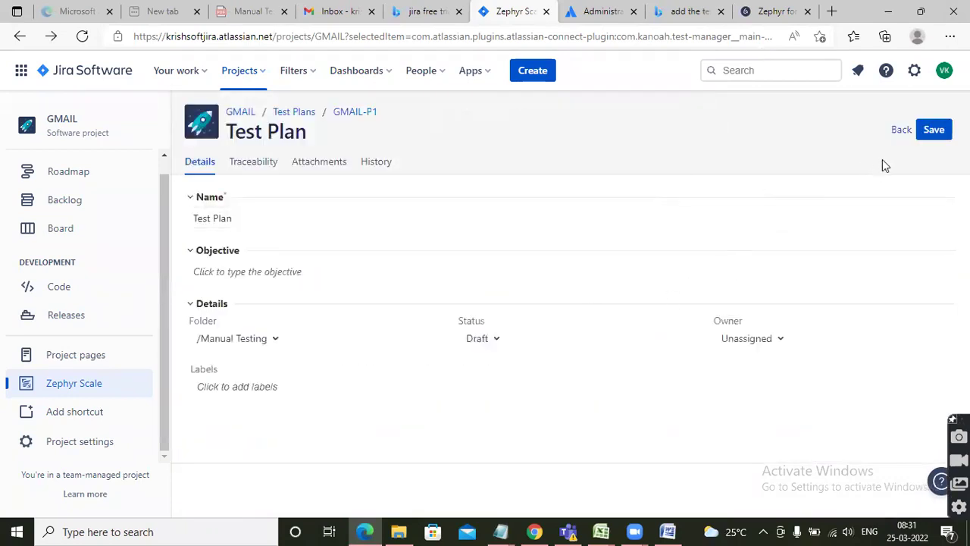
pyautogui.click(901, 131)
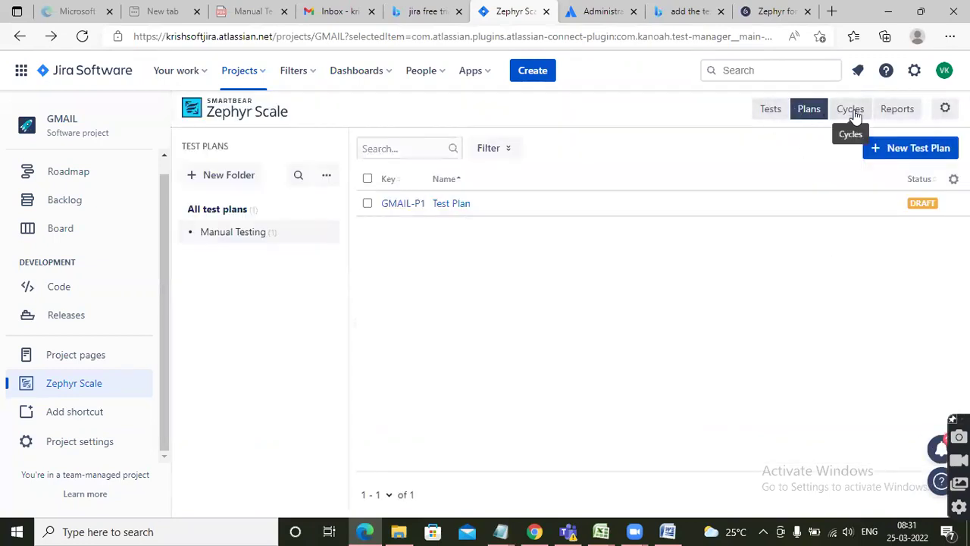
# Look over the project's lists of test cases, test cycles and test plans, and return to the test cycles.
pyautogui.click(769, 110)
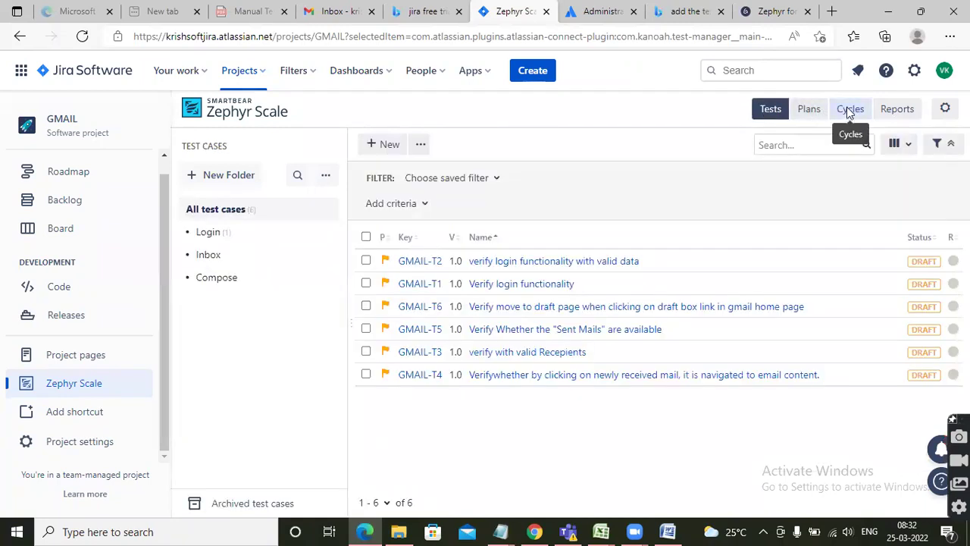
pyautogui.click(849, 110)
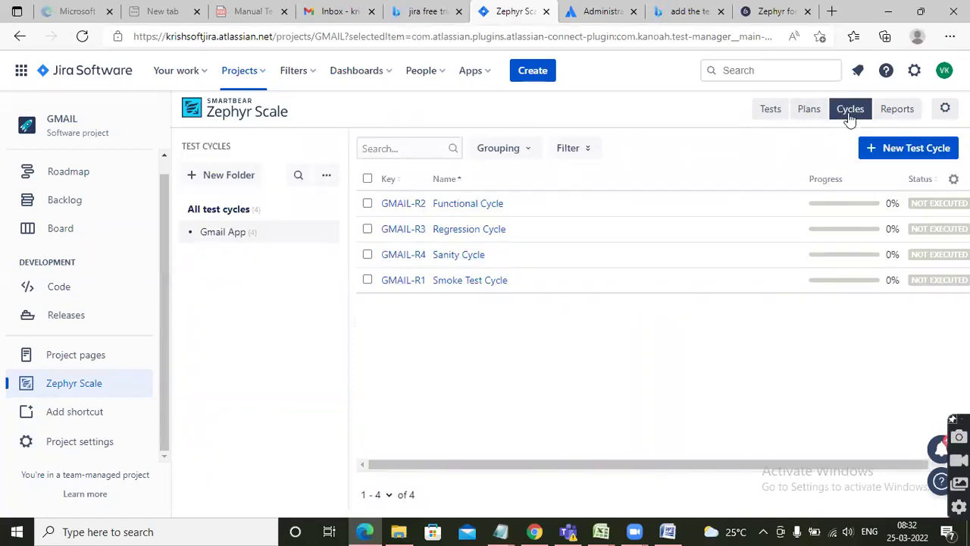
pyautogui.click(800, 111)
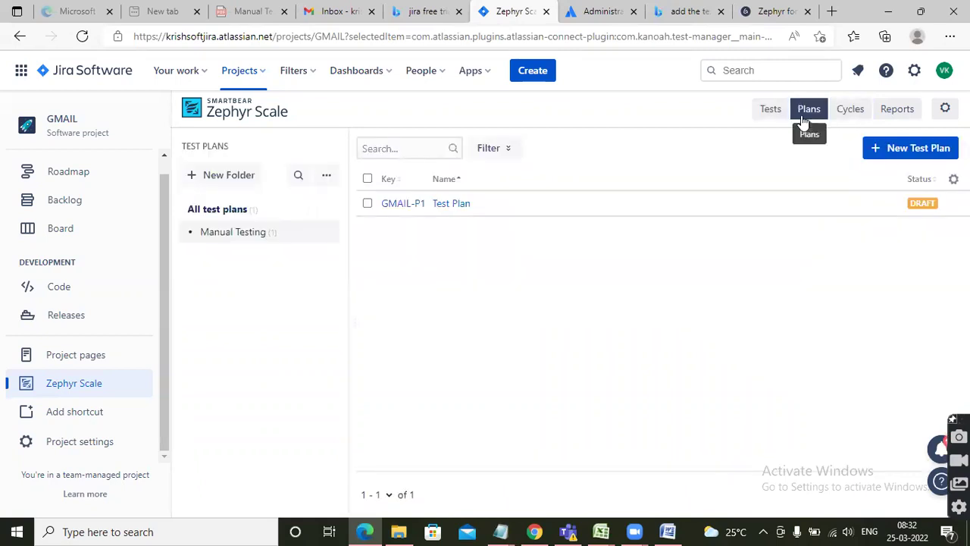
pyautogui.click(847, 108)
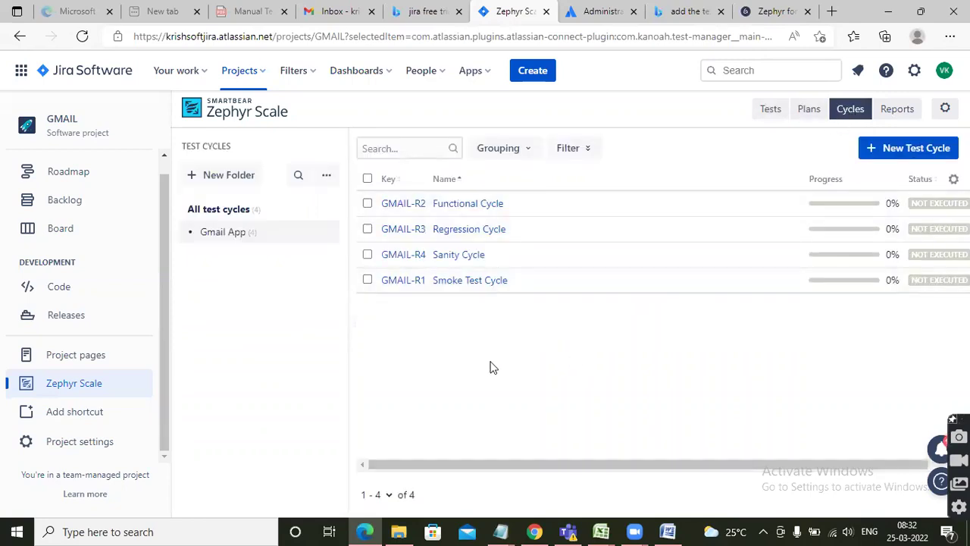
# View the test cases of the Functional Cycle GMAIL-R2 and go back to the test cycles list.
pyautogui.click(368, 205)
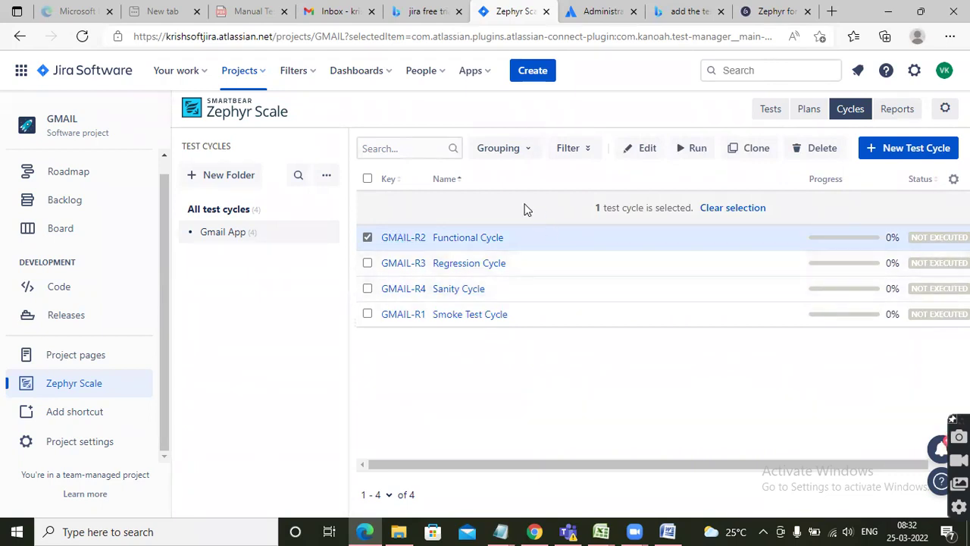
pyautogui.click(408, 240)
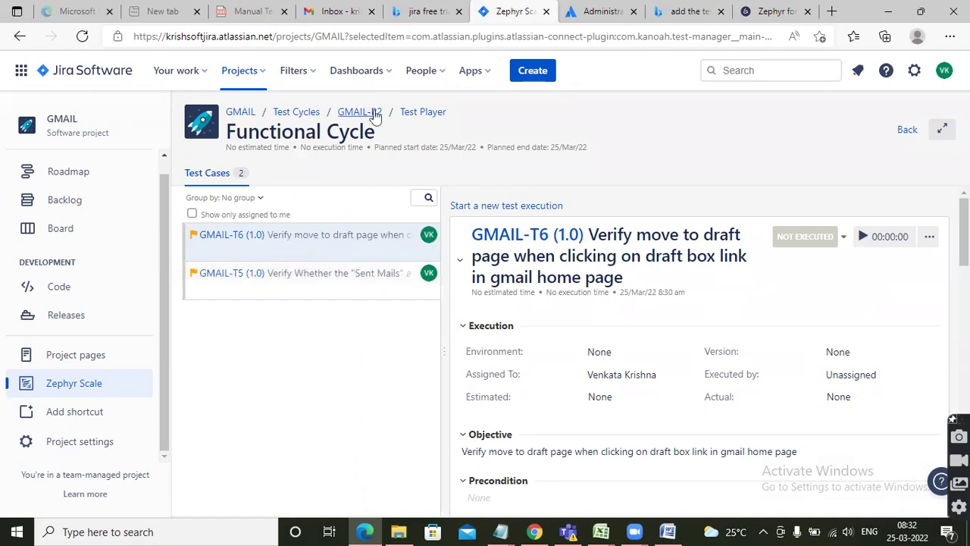
pyautogui.click(292, 112)
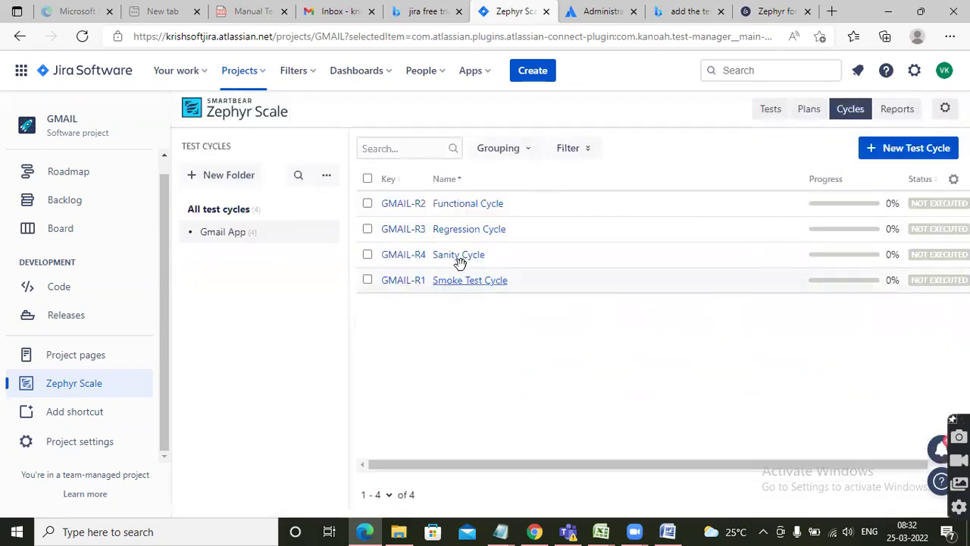
# View the test cases and execution details of the Sanity Cycle GMAIL-R4, returning to the test cycles list.
pyautogui.click(404, 256)
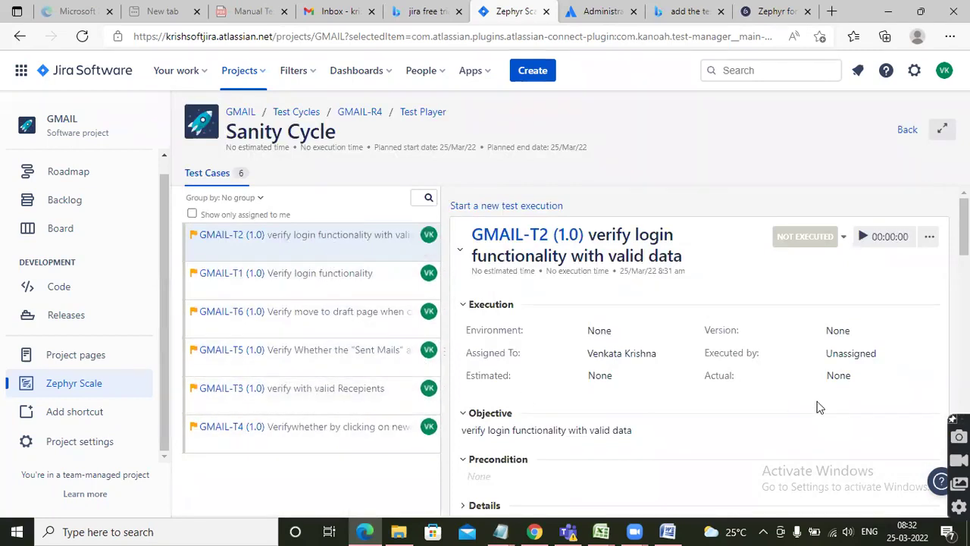
pyautogui.scroll(-3, 795, 416)
pyautogui.scroll(2, 747, 429)
pyautogui.scroll(1, 739, 430)
pyautogui.click(906, 131)
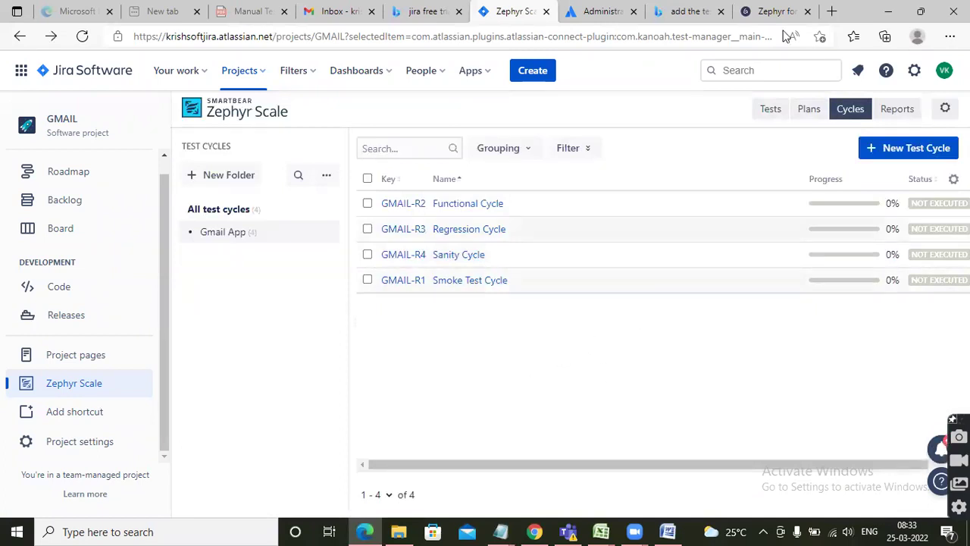
# Review the Smoke Test Cycle's test cases by way of test plan GMAIL-P1's traceability, and return to the test plans list.
pyautogui.click(810, 110)
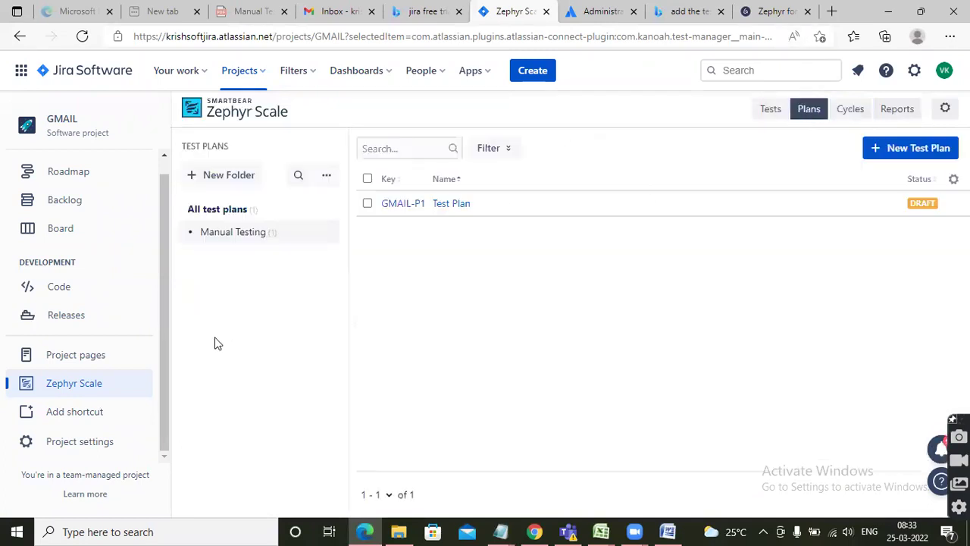
pyautogui.click(401, 204)
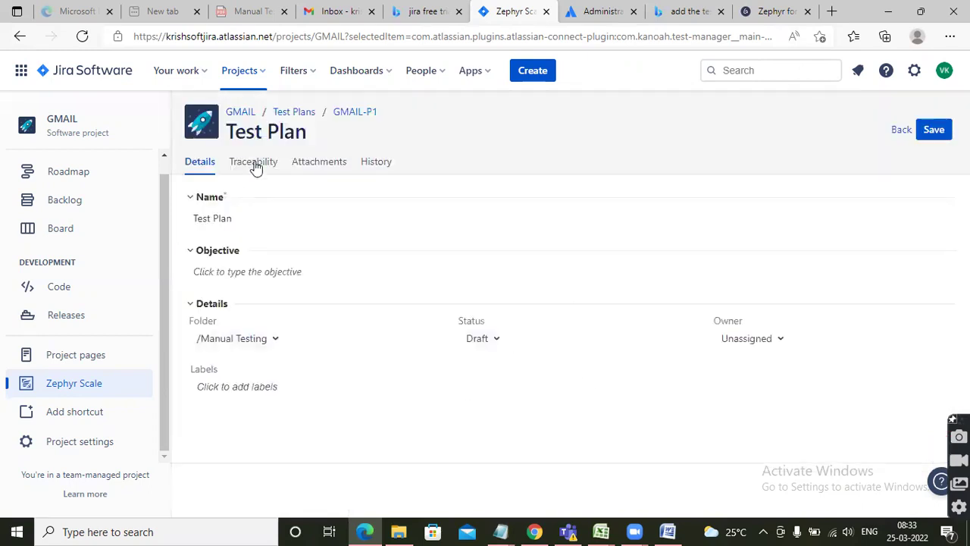
pyautogui.click(255, 163)
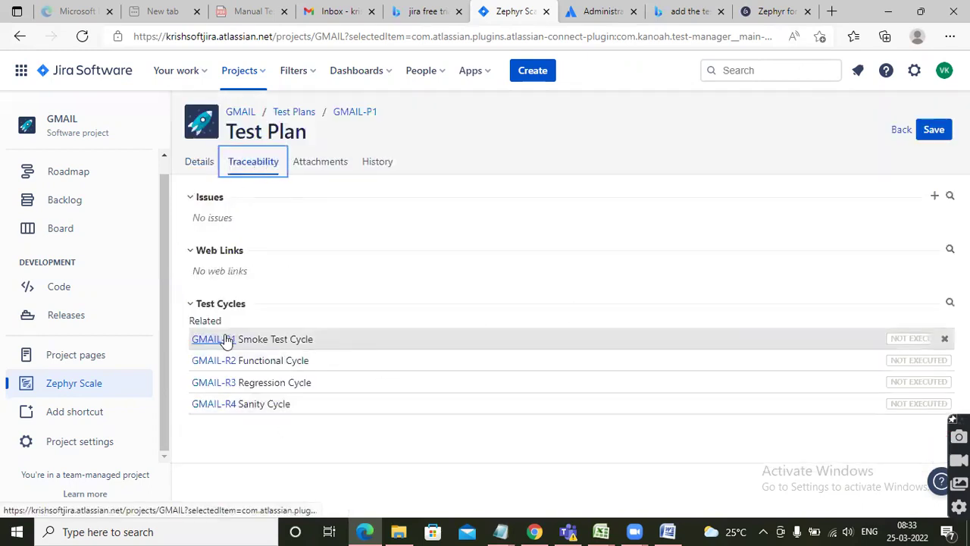
pyautogui.click(209, 341)
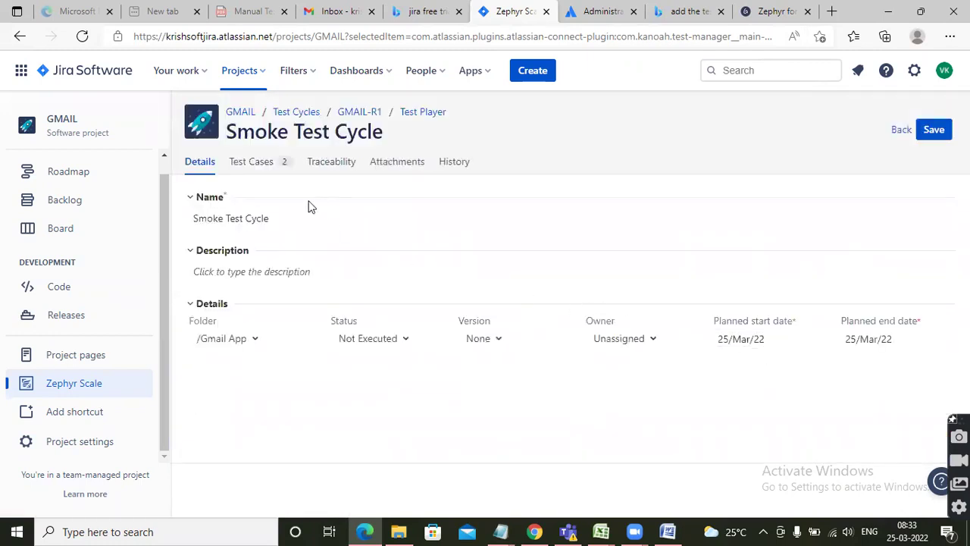
pyautogui.click(261, 165)
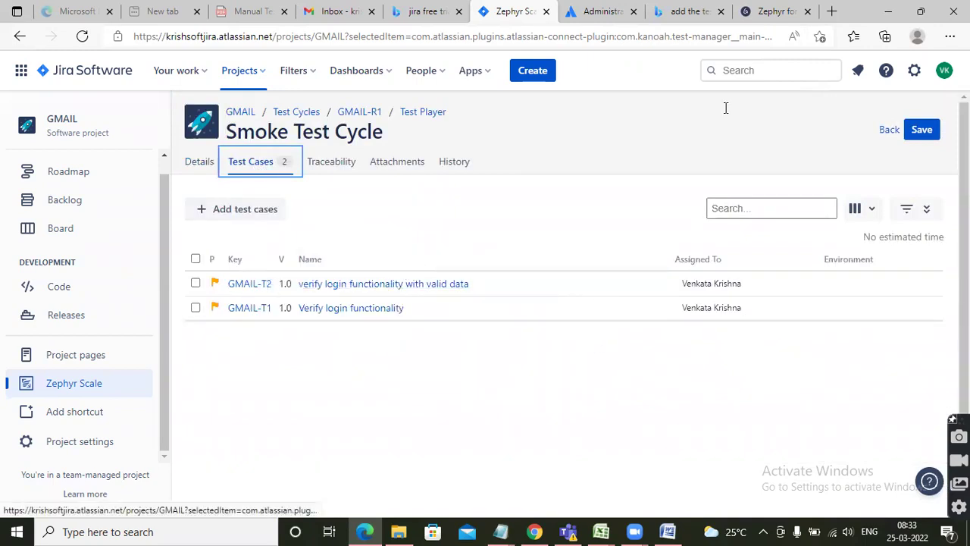
pyautogui.click(886, 131)
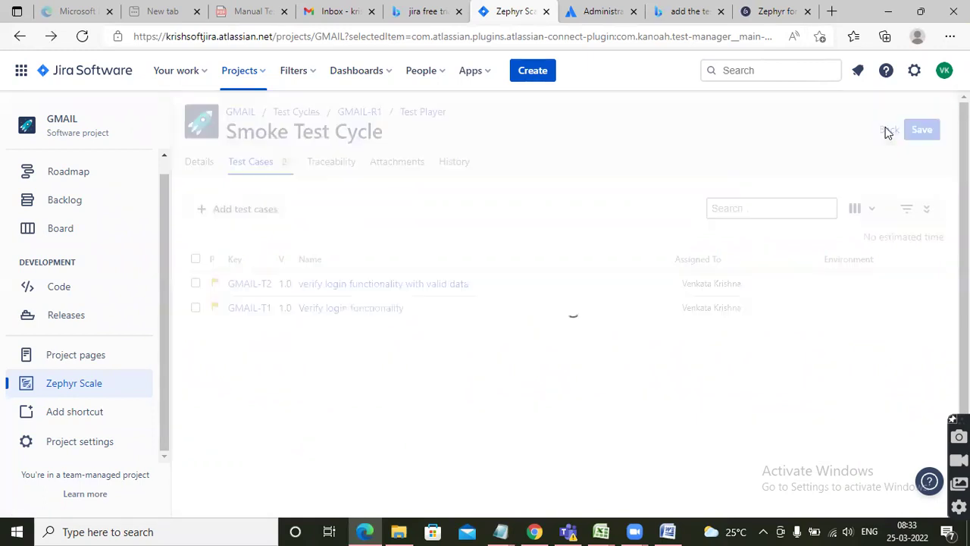
pyautogui.click(899, 131)
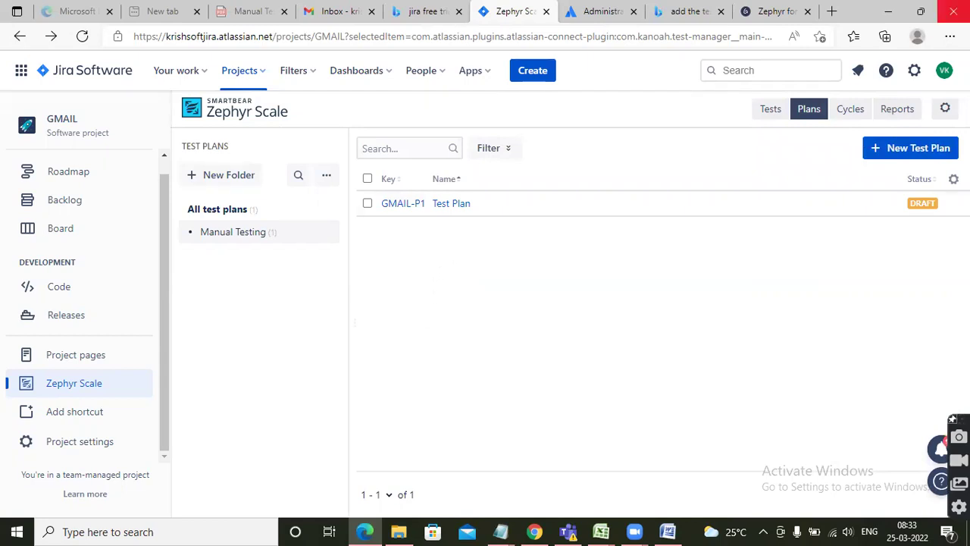
# Open the Smoke Test Cycle from the test cycles and start a new test execution for test case GMAIL-T2.
pyautogui.click(846, 110)
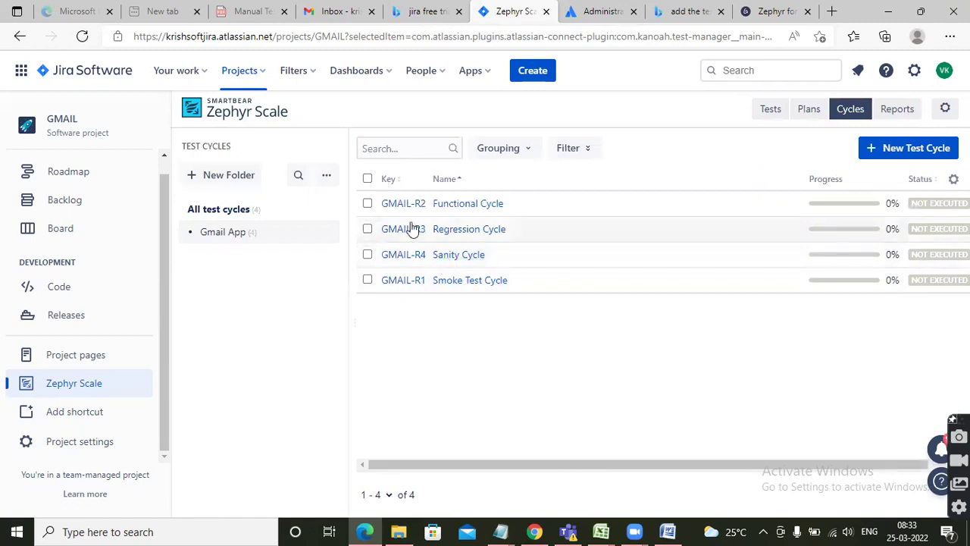
pyautogui.click(467, 282)
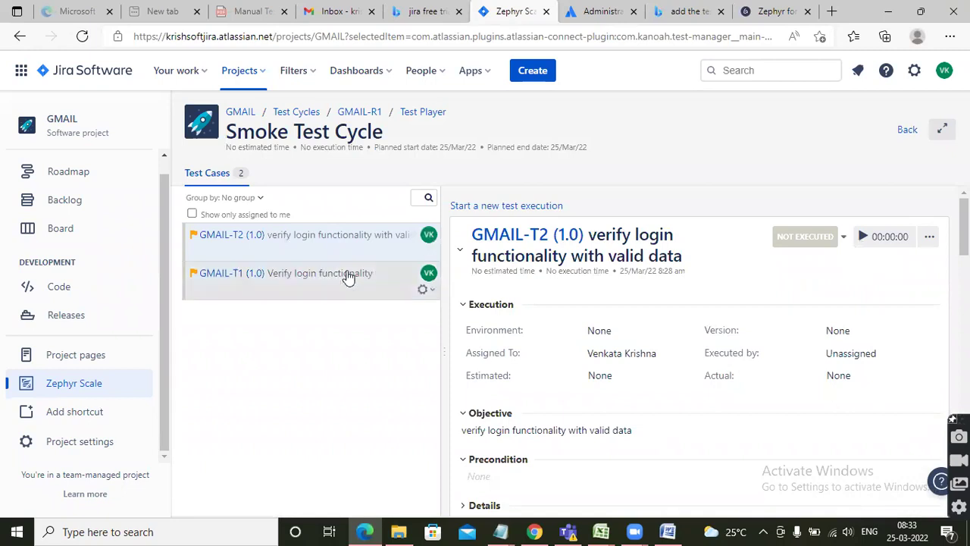
pyautogui.click(358, 280)
pyautogui.click(351, 242)
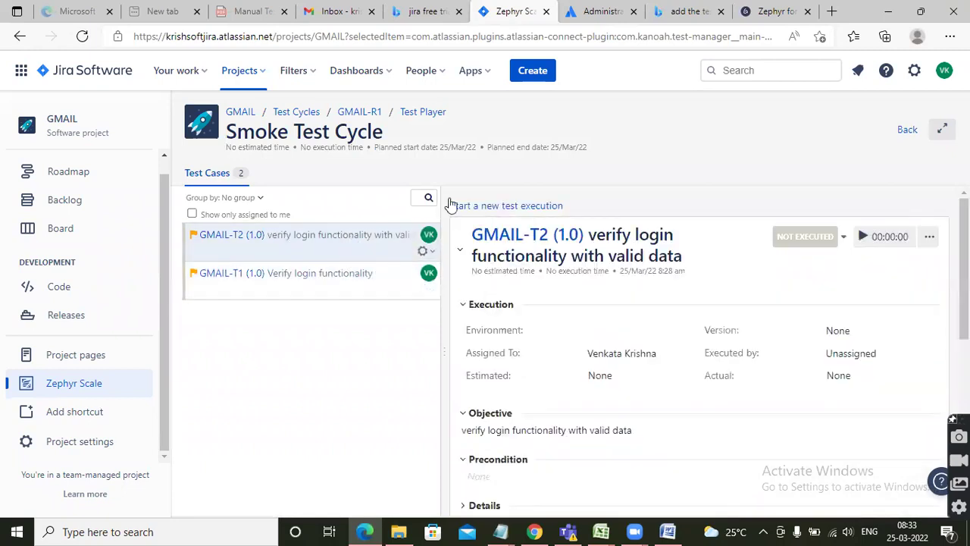
pyautogui.click(518, 208)
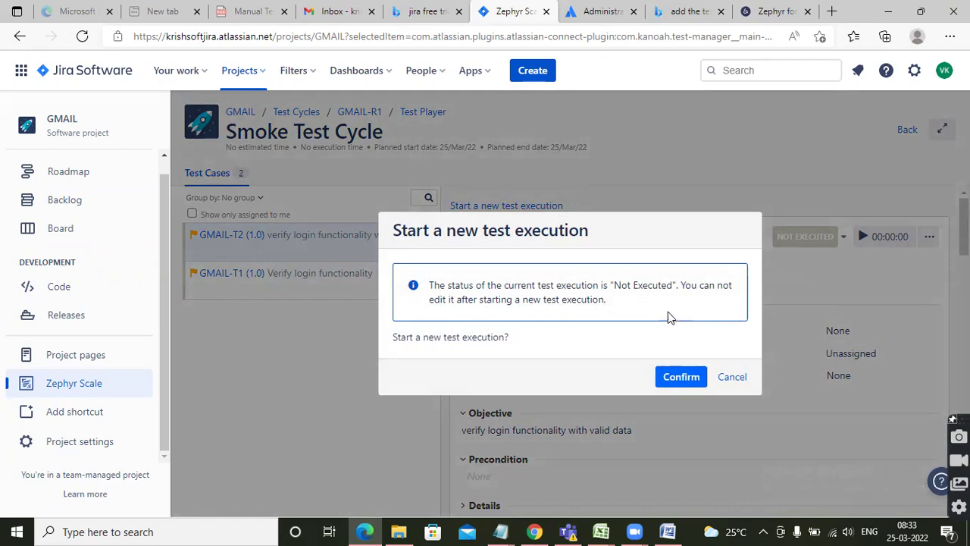
pyautogui.click(680, 379)
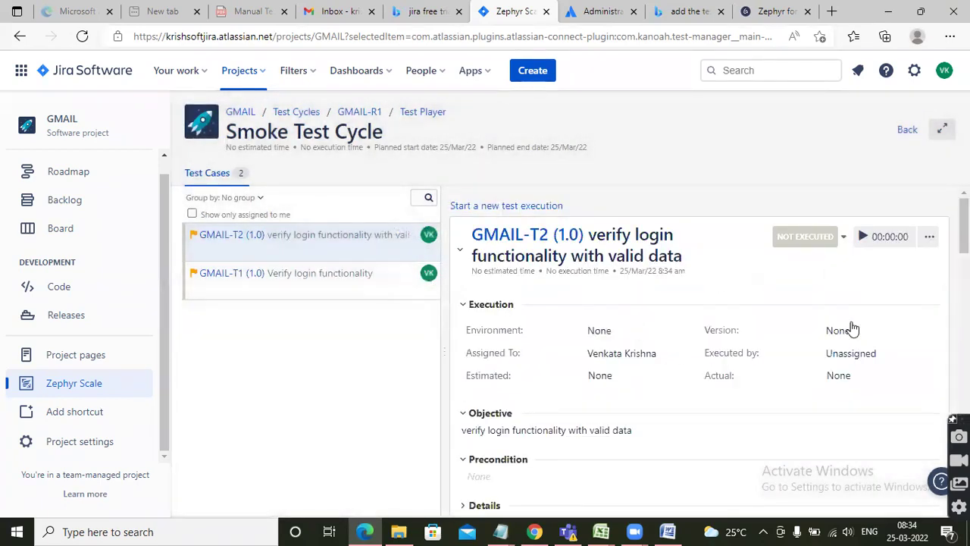
# Mark steps 1, 2 and 3 of GMAIL-T2's test script as Pass in the Smoke Test Cycle.
pyautogui.scroll(-6, 788, 341)
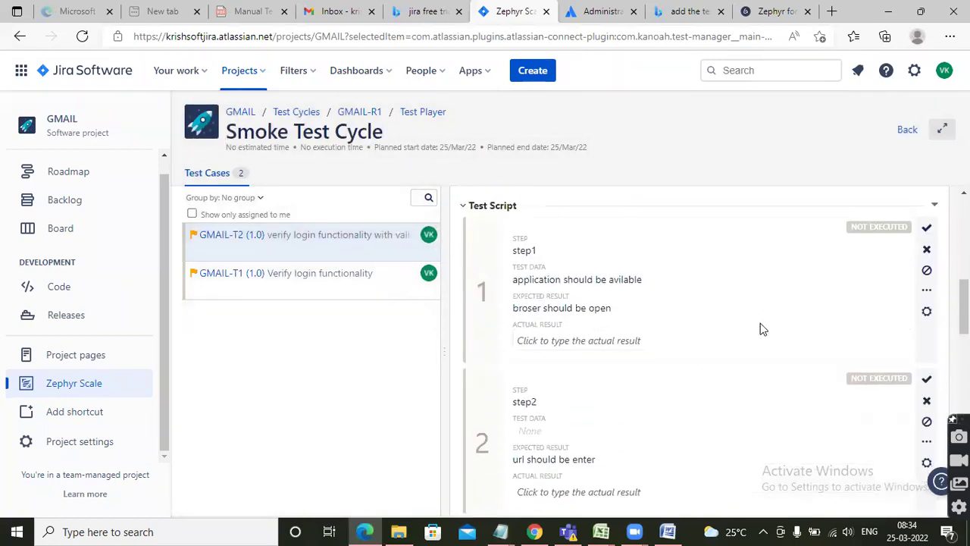
pyautogui.scroll(3, 759, 324)
pyautogui.scroll(3, 760, 323)
pyautogui.scroll(-6, 758, 321)
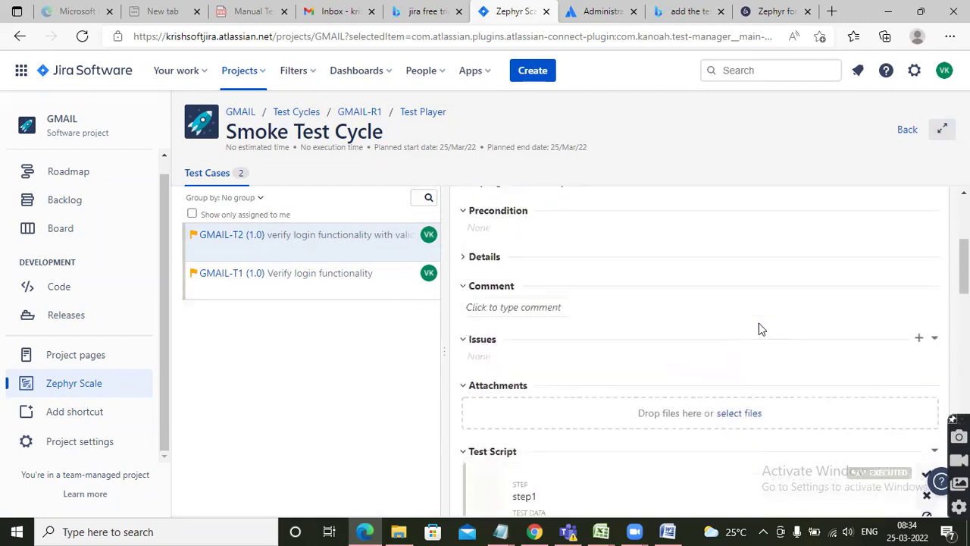
pyautogui.scroll(1, 760, 318)
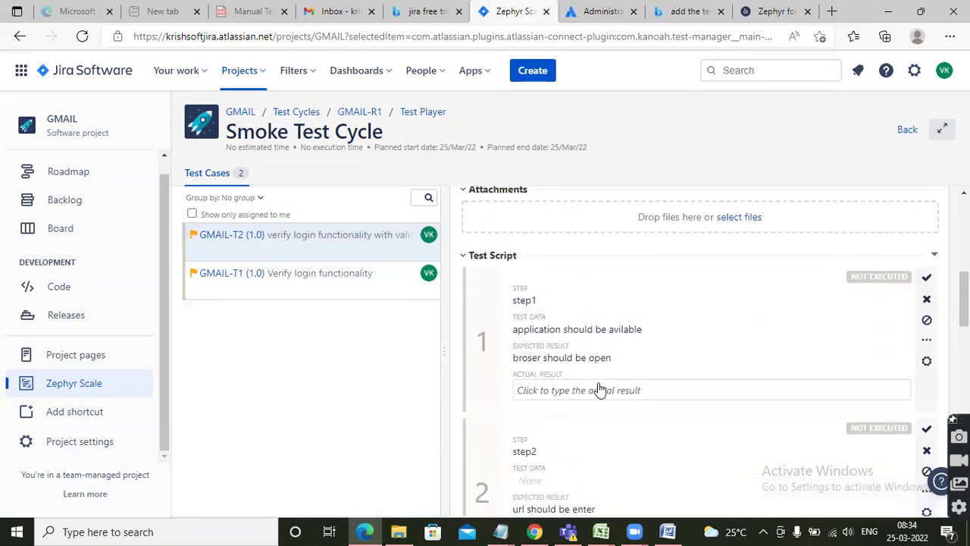
pyautogui.click(927, 280)
pyautogui.scroll(-3, 770, 337)
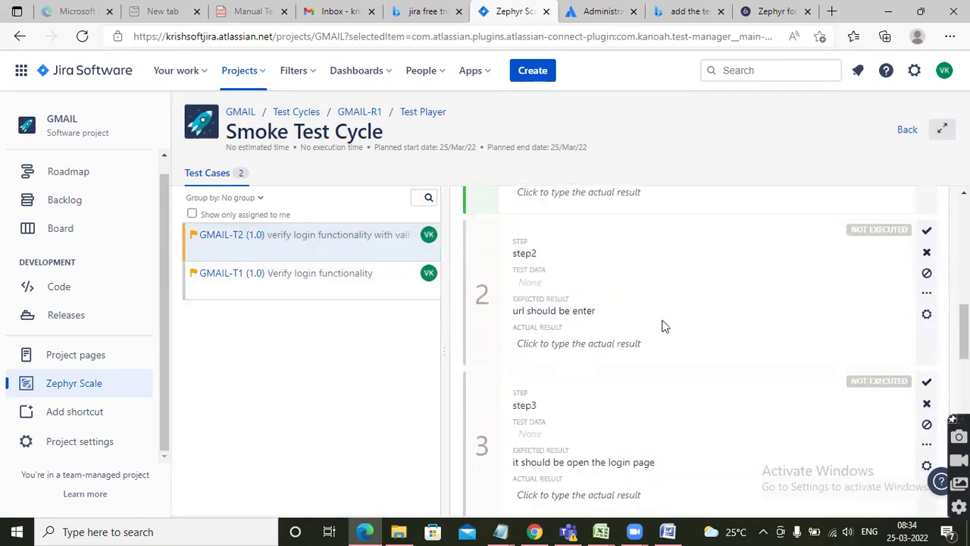
pyautogui.click(926, 234)
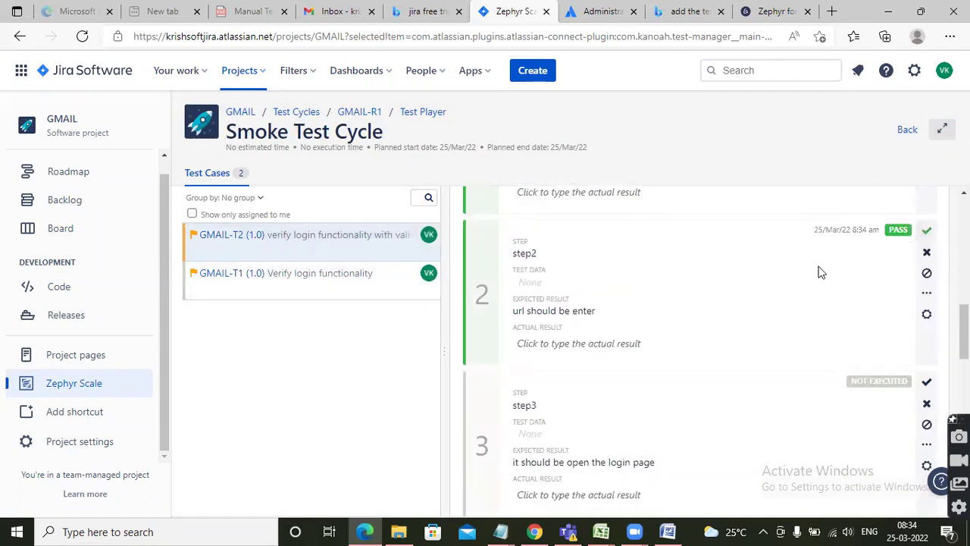
pyautogui.scroll(-2, 764, 306)
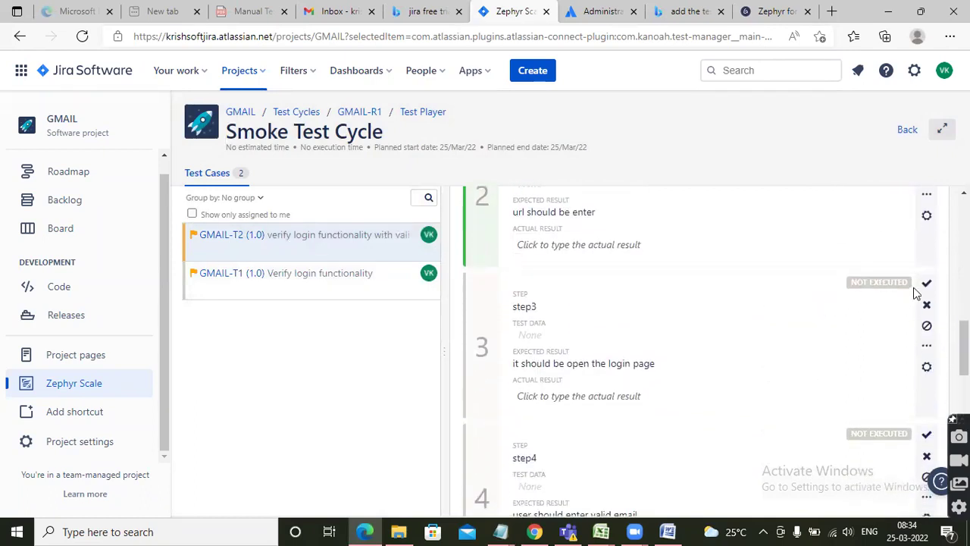
pyautogui.click(927, 284)
# Mark step 4 of GMAIL-T2's test script as Fail and steps 5, 6 and 7 as Pass.
pyautogui.scroll(-3, 765, 324)
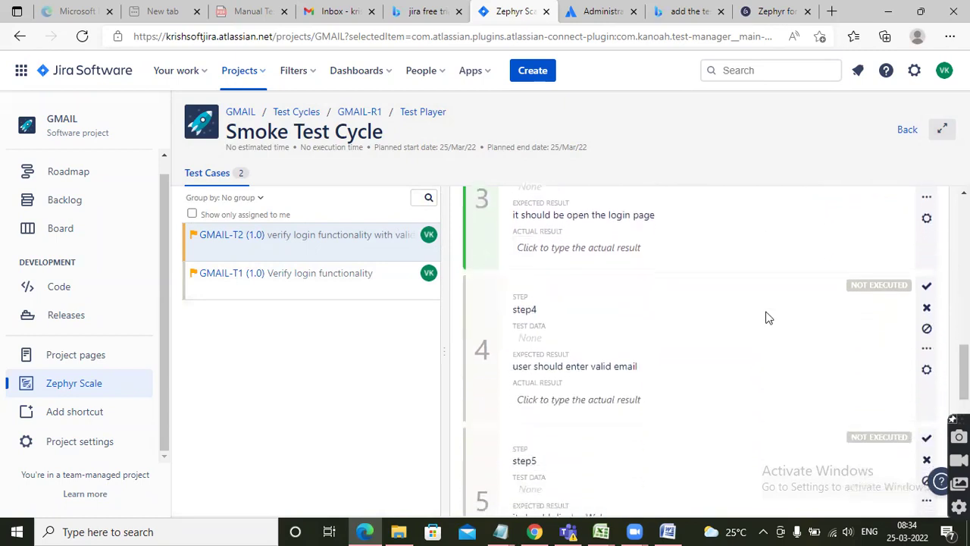
pyautogui.click(927, 260)
pyautogui.scroll(-3, 789, 302)
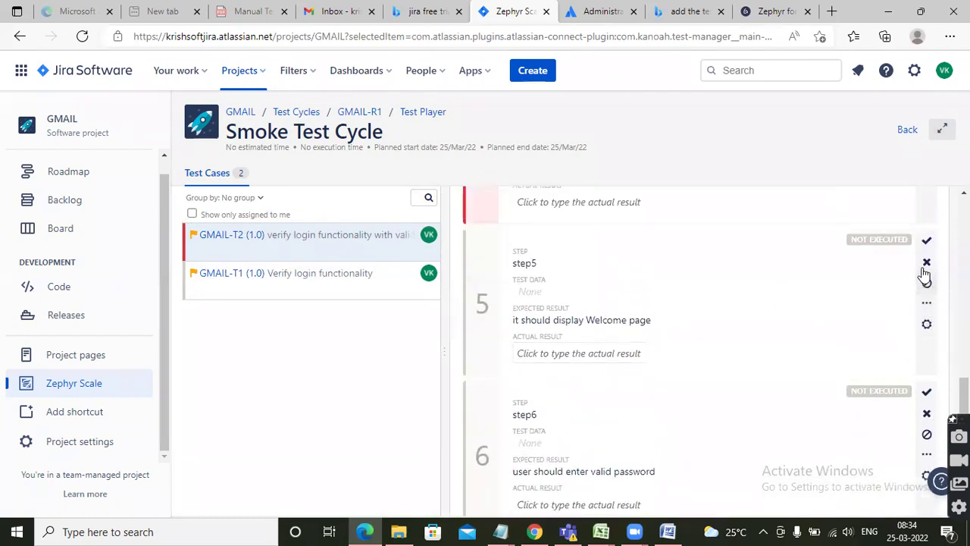
pyautogui.click(926, 241)
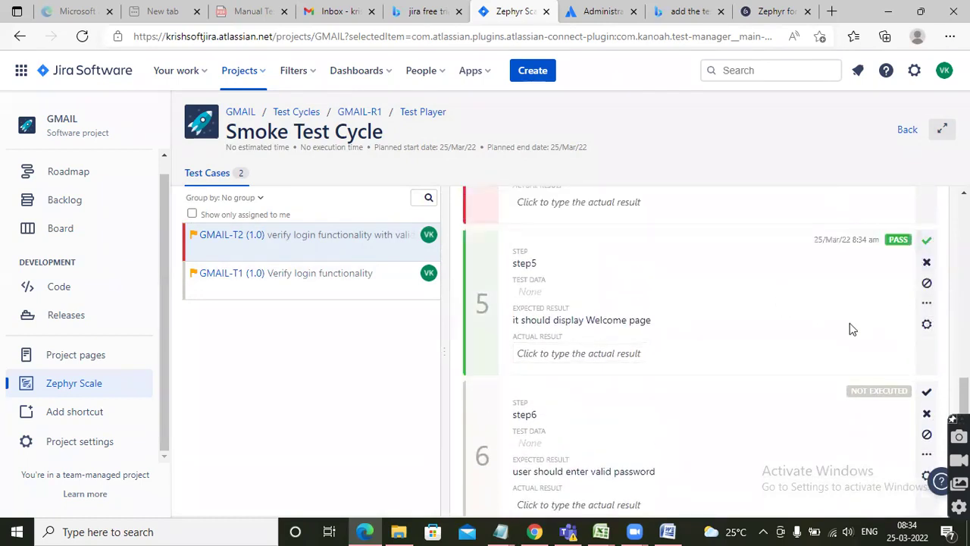
pyautogui.click(925, 245)
pyautogui.click(925, 393)
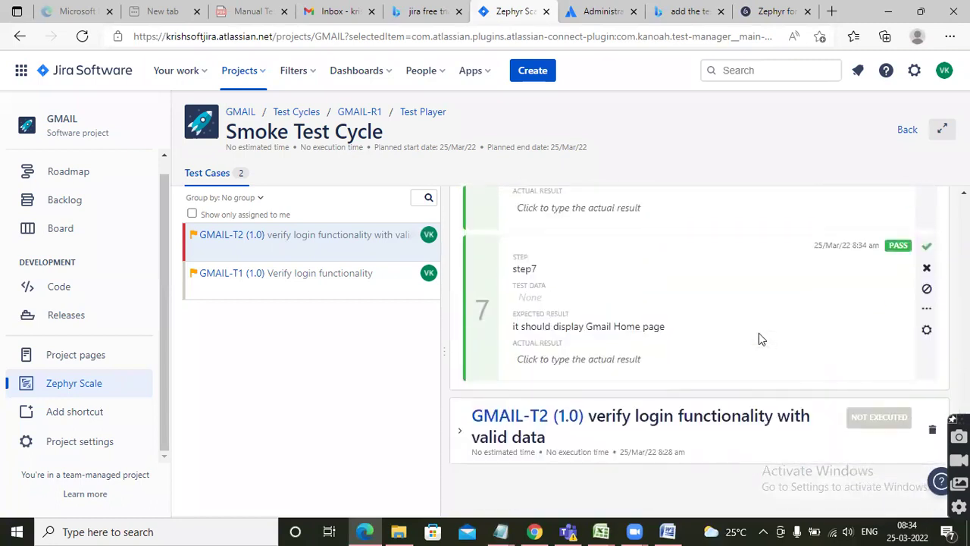
# Check GMAIL-T2's overall execution status and change the result of test script step 4 to Pass.
pyautogui.scroll(10, 756, 329)
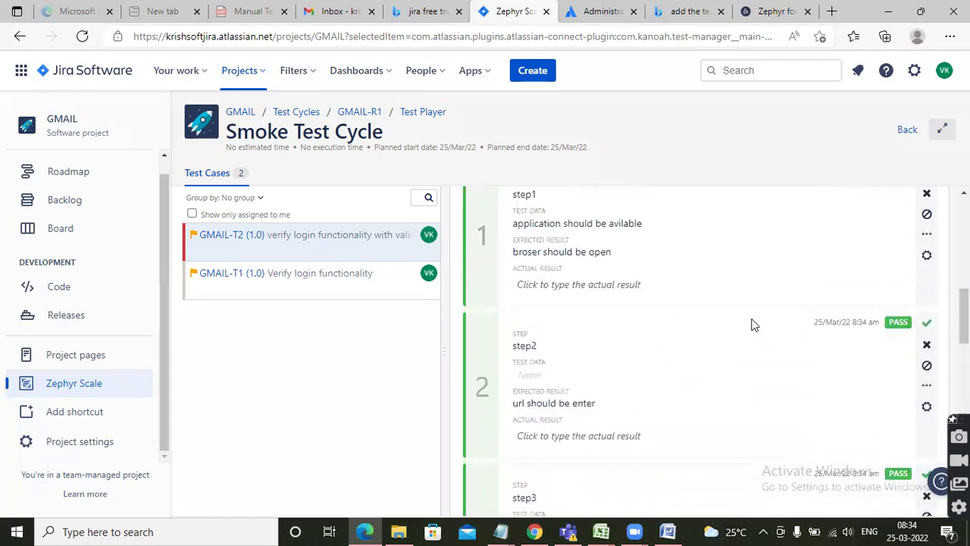
pyautogui.scroll(6, 754, 324)
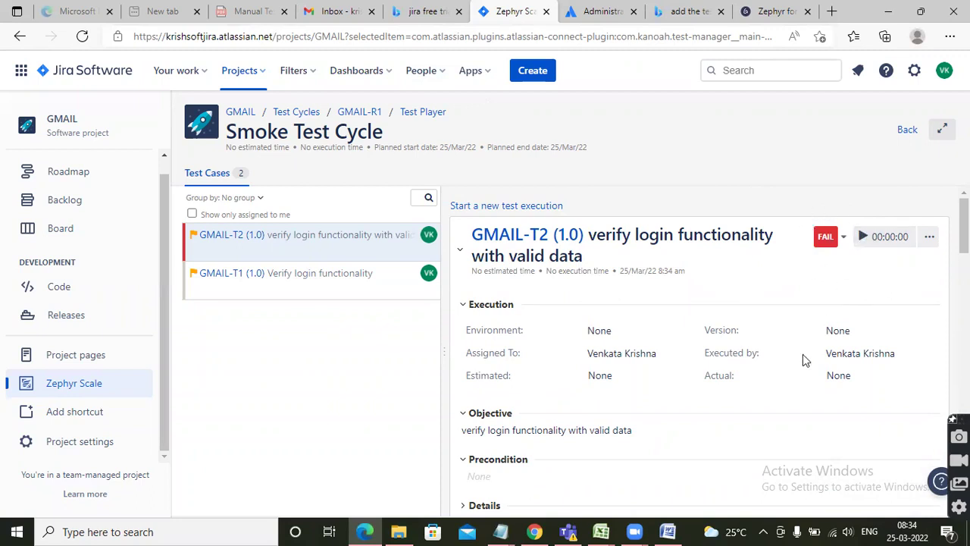
pyautogui.scroll(-15, 802, 354)
pyautogui.scroll(-4, 799, 357)
pyautogui.scroll(3, 794, 331)
pyautogui.scroll(-1, 802, 329)
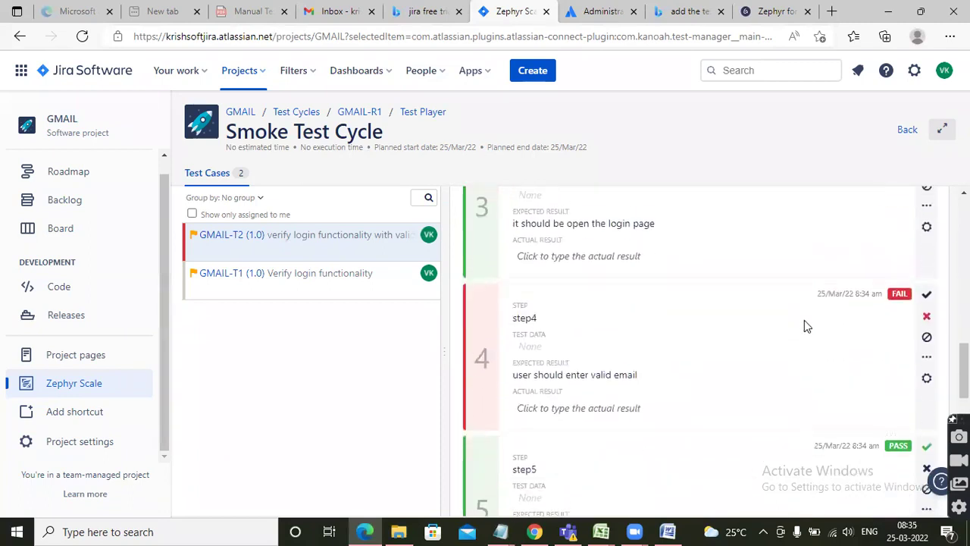
pyautogui.click(925, 288)
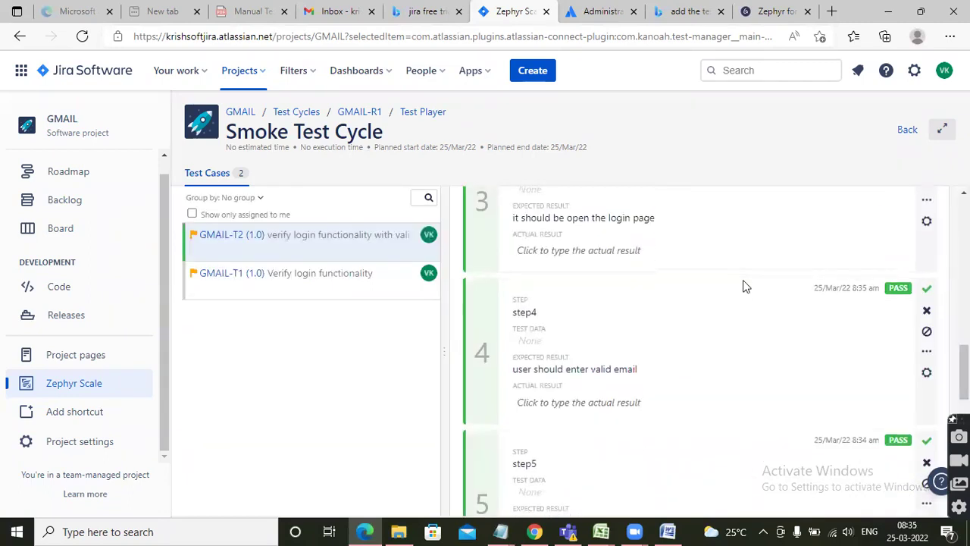
# Select test case GMAIL-T1 in the Smoke Test Cycle and start a new test execution for it.
pyautogui.scroll(20, 744, 282)
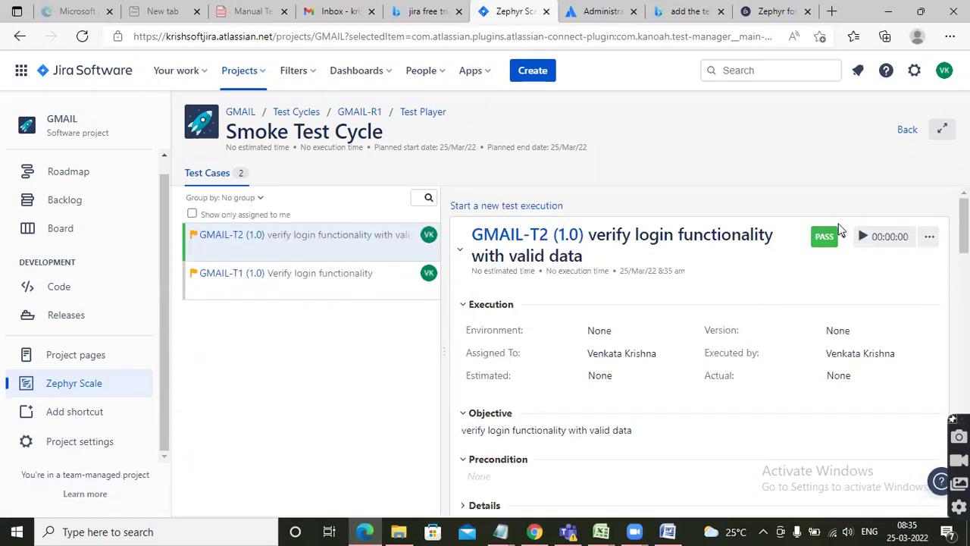
pyautogui.click(331, 284)
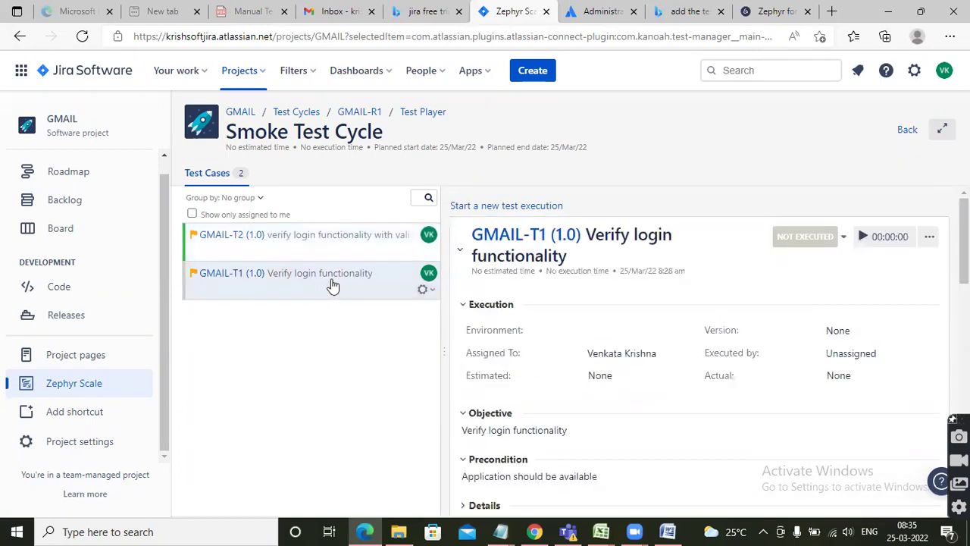
pyautogui.click(507, 205)
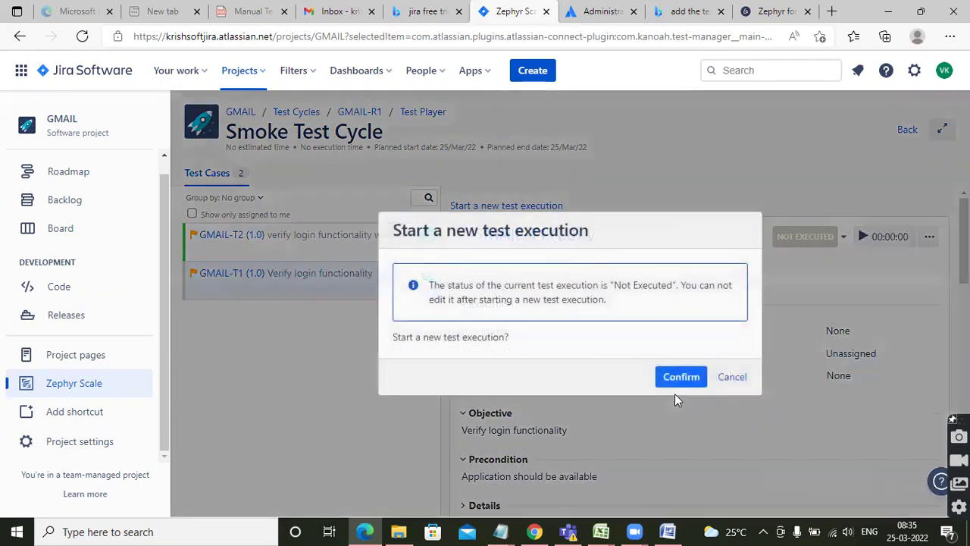
pyautogui.click(681, 375)
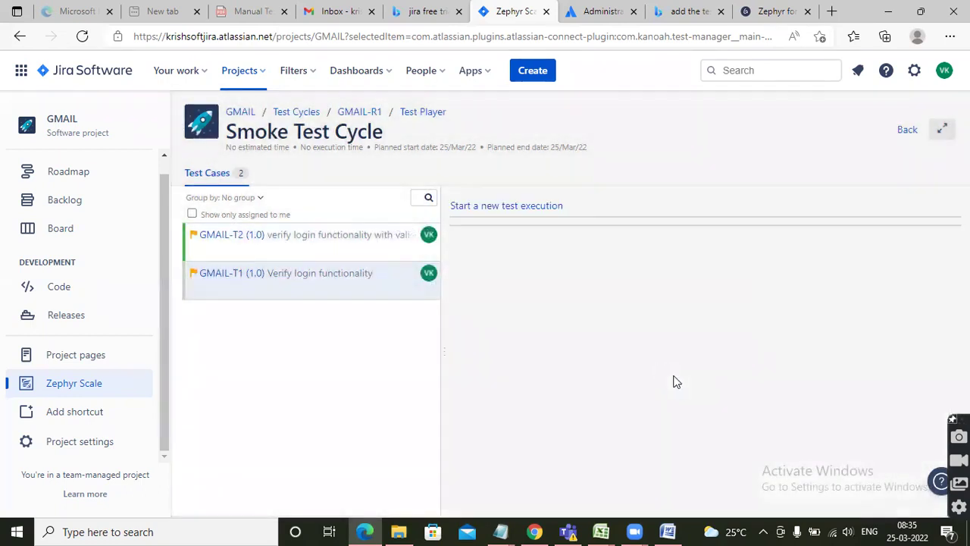
# Mark steps 1, 2 and 3 of GMAIL-T1's test script as Pass in the Smoke Test Cycle.
pyautogui.scroll(-8, 746, 364)
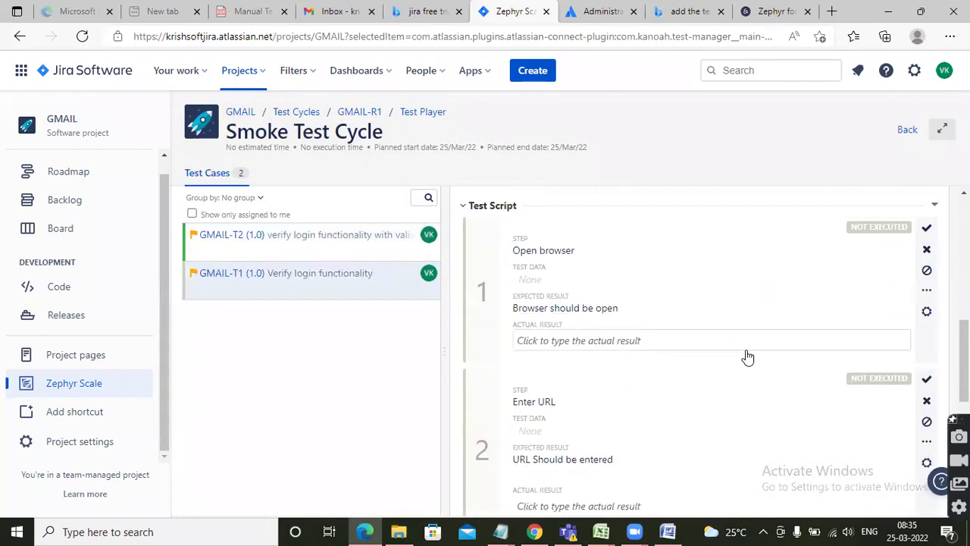
pyautogui.click(926, 227)
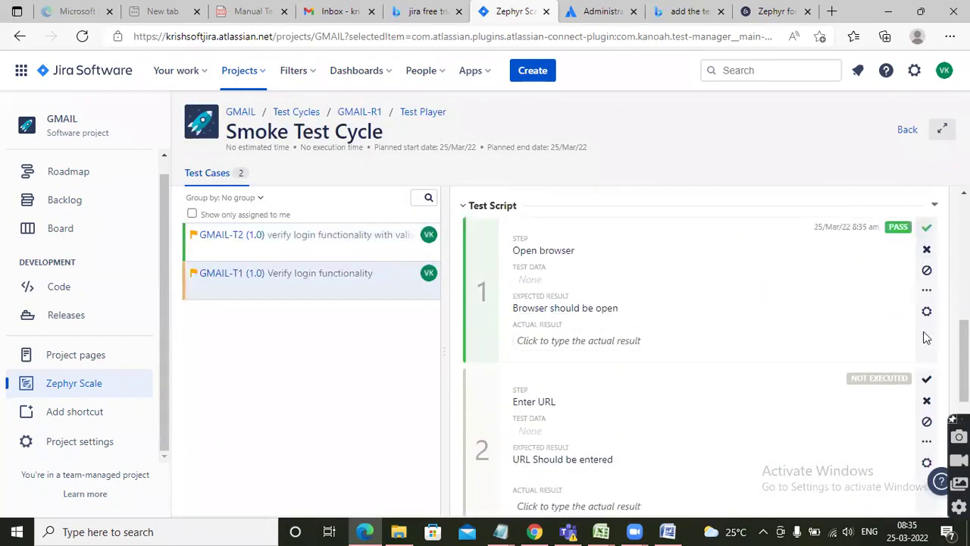
pyautogui.click(924, 385)
pyautogui.scroll(-3, 716, 371)
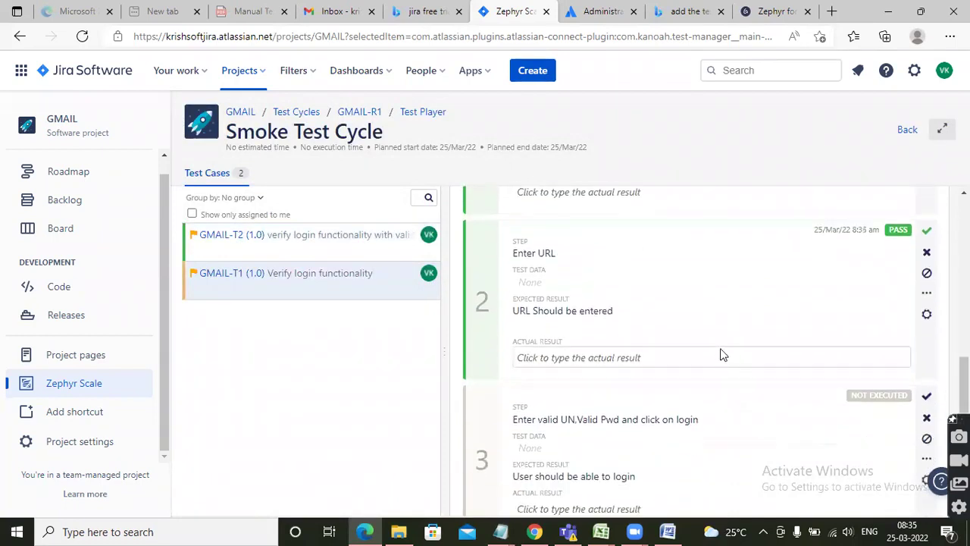
pyautogui.click(926, 348)
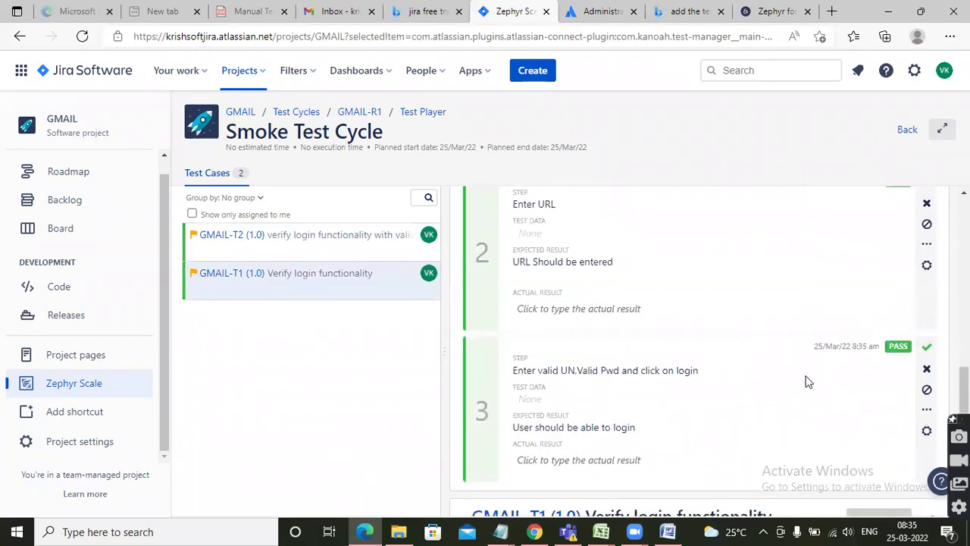
pyautogui.scroll(-2, 811, 385)
pyautogui.scroll(10, 758, 373)
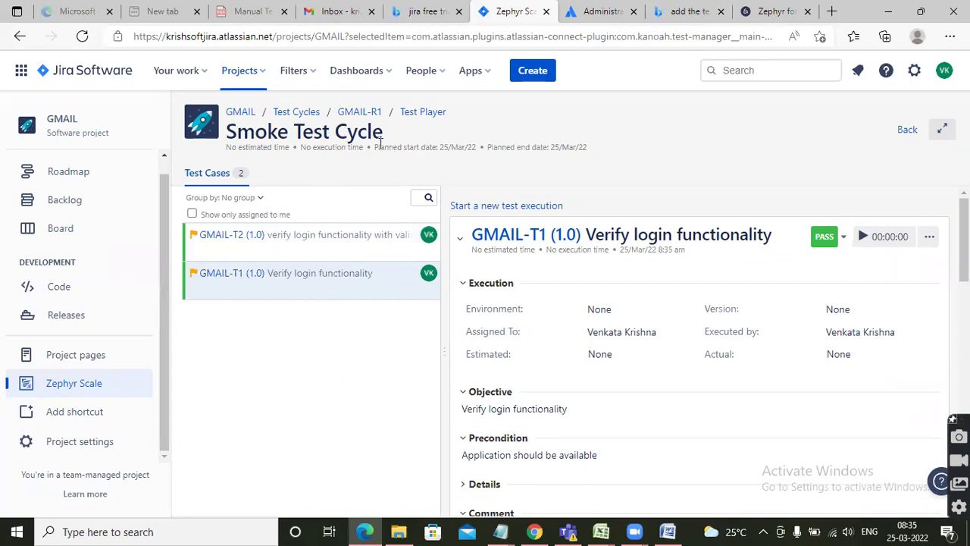
# Return to the test cycles, open the Functional Cycle and start a new test execution for test case GMAIL-T6.
pyautogui.click(907, 130)
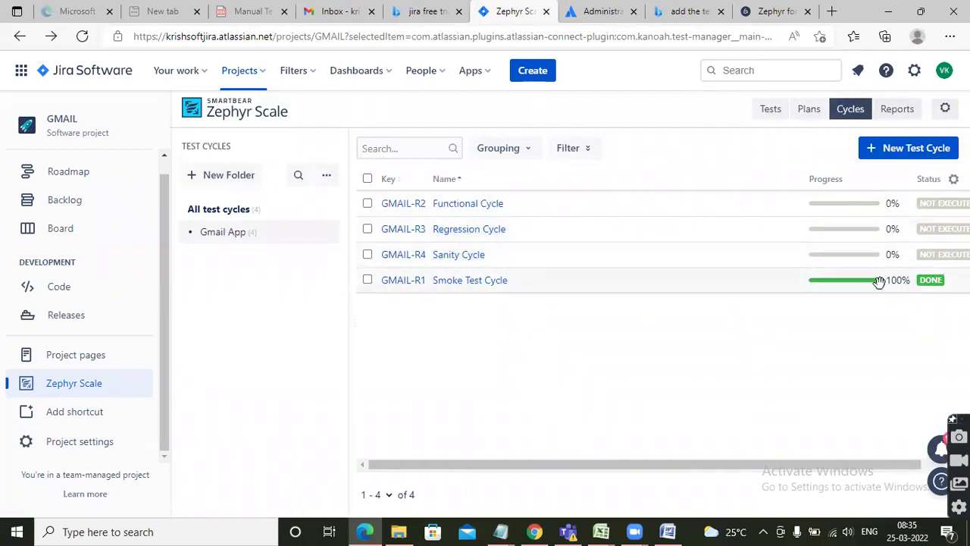
pyautogui.moveTo(866, 282)
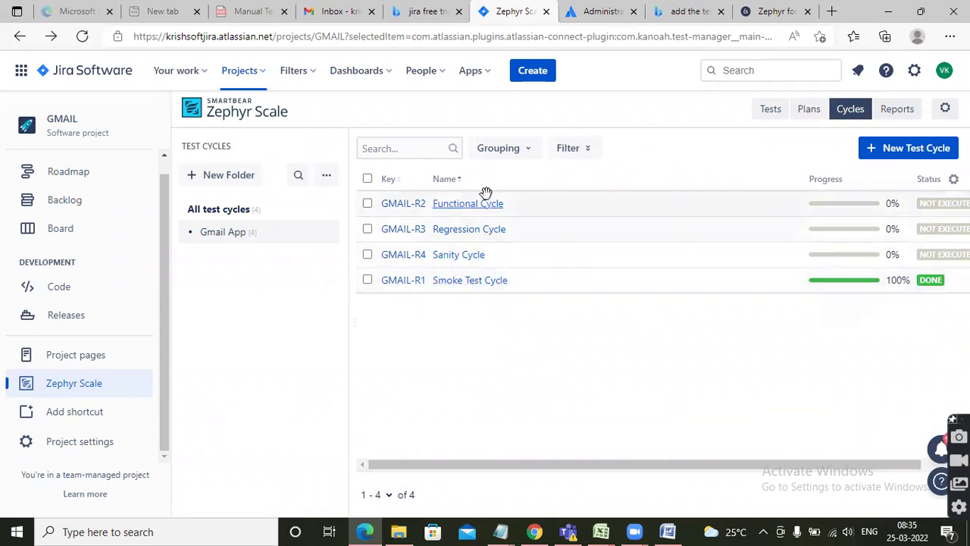
pyautogui.click(469, 204)
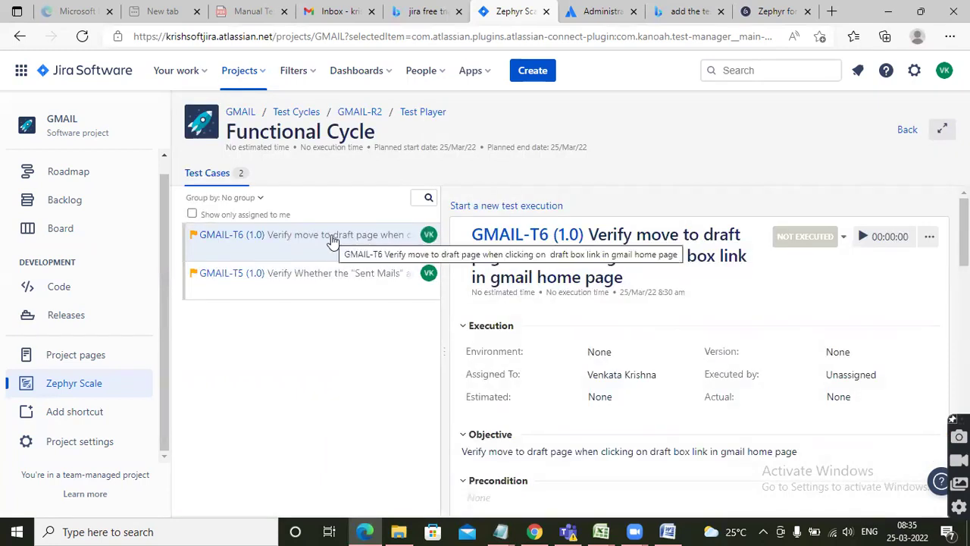
pyautogui.click(504, 206)
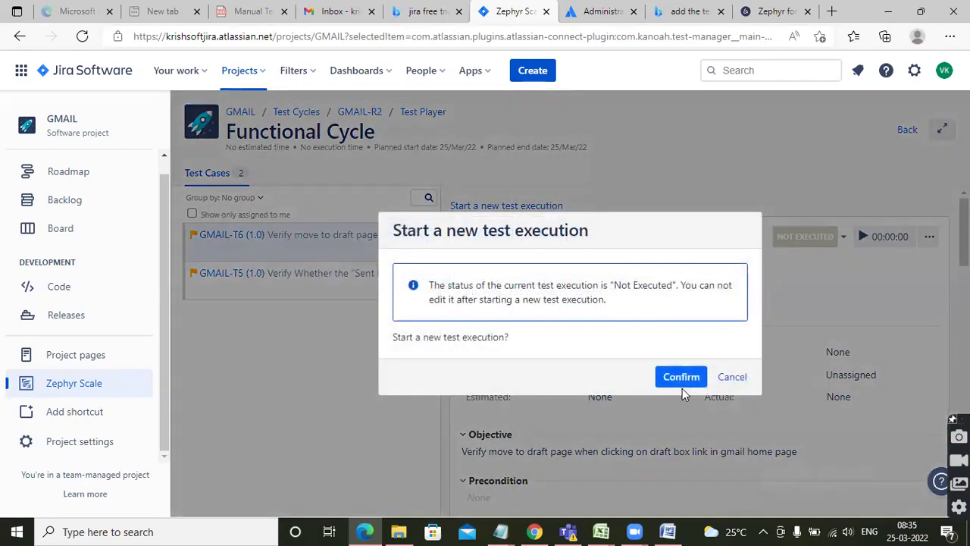
pyautogui.click(678, 377)
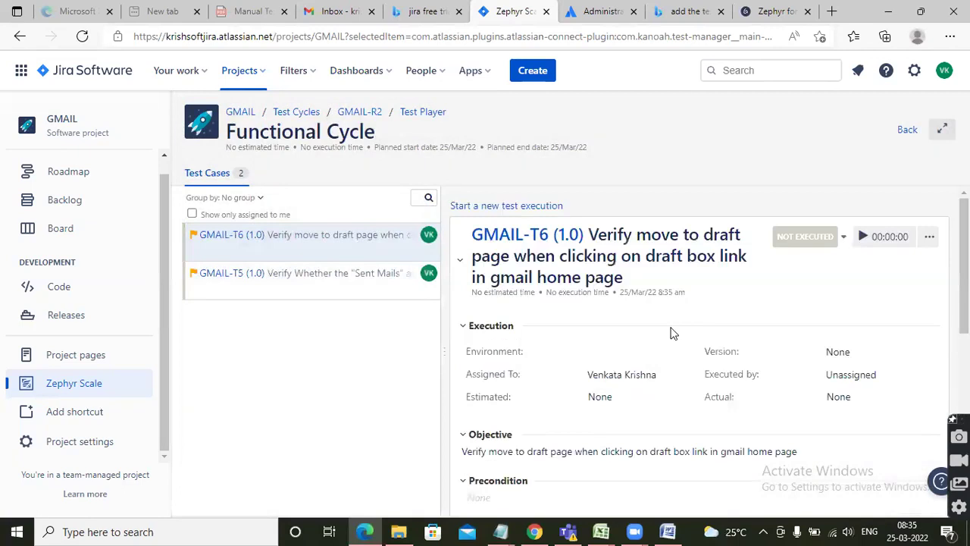
# Mark steps 1, 2 and 3 of GMAIL-T6's test script as Pass in the Functional Cycle.
pyautogui.scroll(-7, 868, 349)
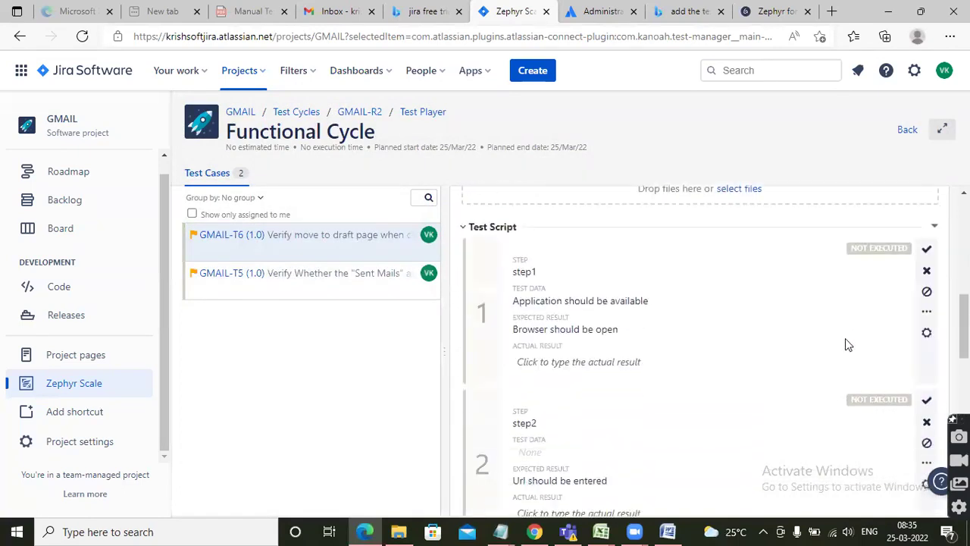
pyautogui.click(927, 250)
pyautogui.click(926, 400)
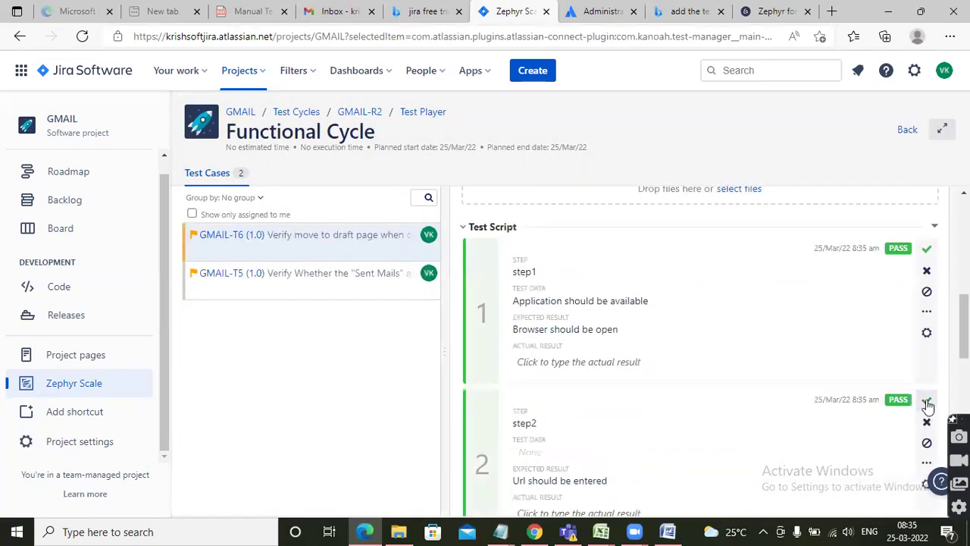
pyautogui.scroll(-3, 795, 364)
pyautogui.click(925, 356)
# Mark step 4 of GMAIL-T6's test script as Fail and step 5 as Pass.
pyautogui.scroll(-2, 826, 353)
pyautogui.click(927, 357)
pyautogui.click(926, 379)
pyautogui.scroll(-3, 825, 405)
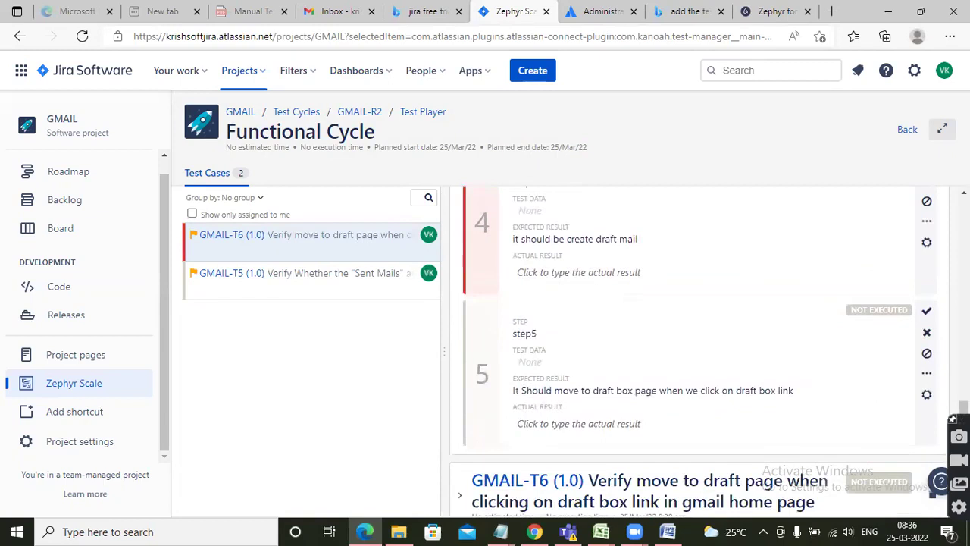
pyautogui.click(926, 310)
pyautogui.scroll(-3, 815, 361)
pyautogui.scroll(10, 805, 363)
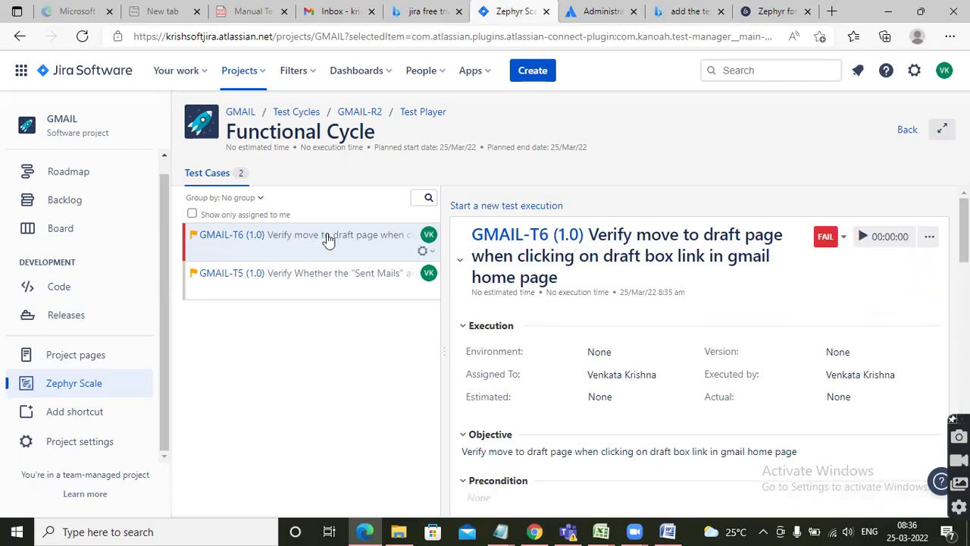
# Select test case GMAIL-T5 in the Functional Cycle and mark step 1 of its test script as Pass.
pyautogui.click(326, 276)
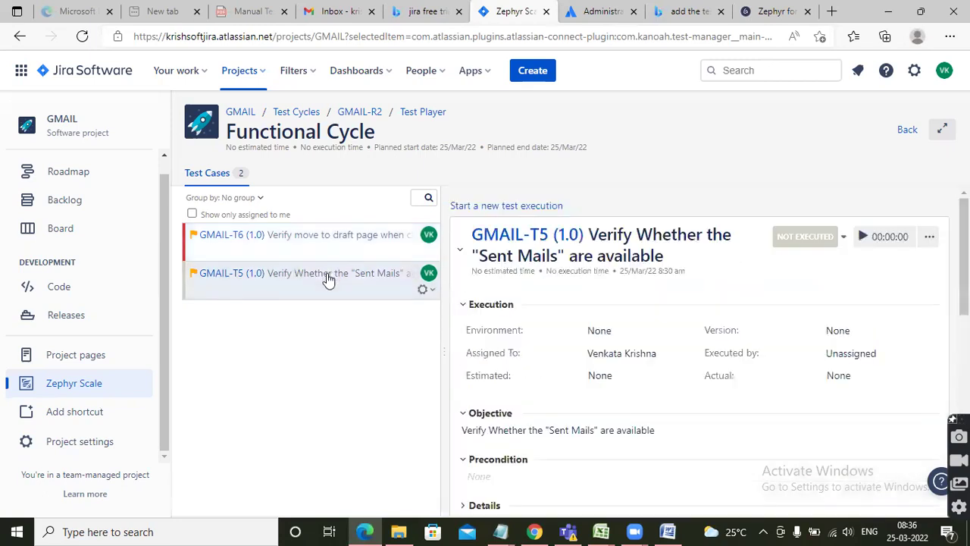
pyautogui.scroll(-6, 729, 371)
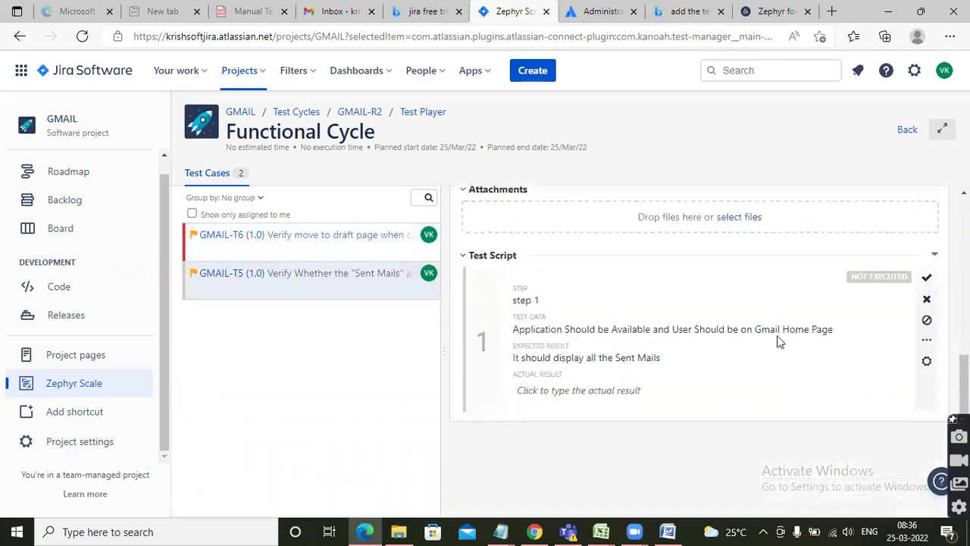
pyautogui.click(925, 279)
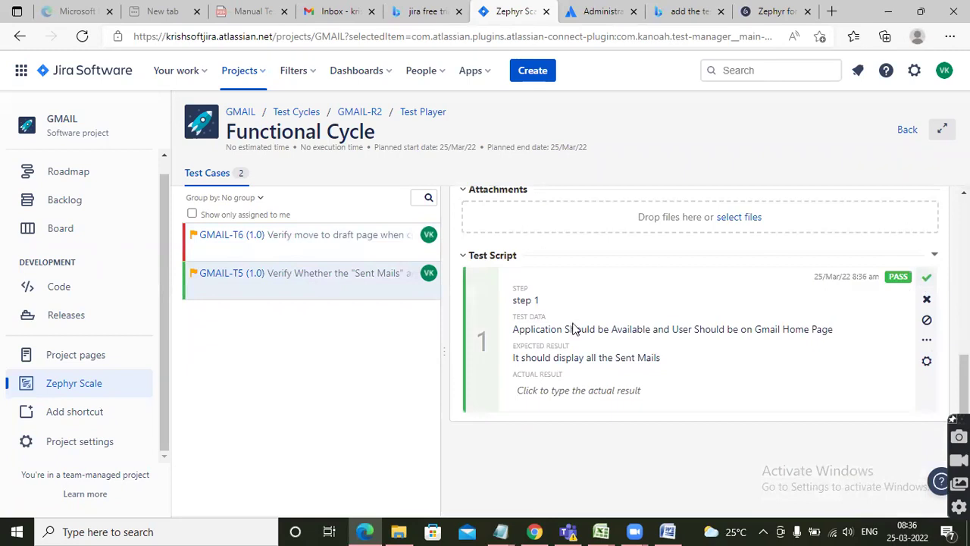
pyautogui.scroll(6, 574, 327)
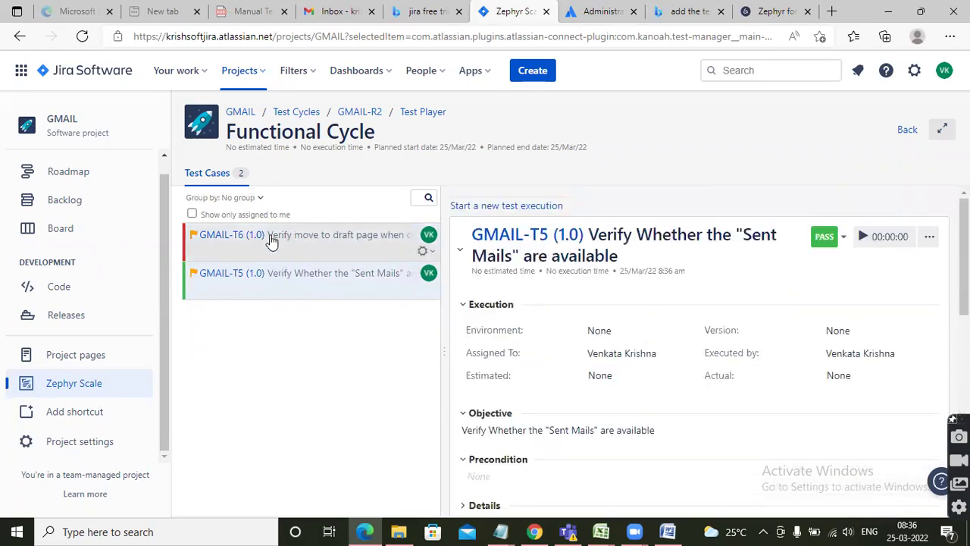
# Open test case GMAIL-T6 from the Functional Cycle and review its details and test script steps.
pyautogui.click(239, 235)
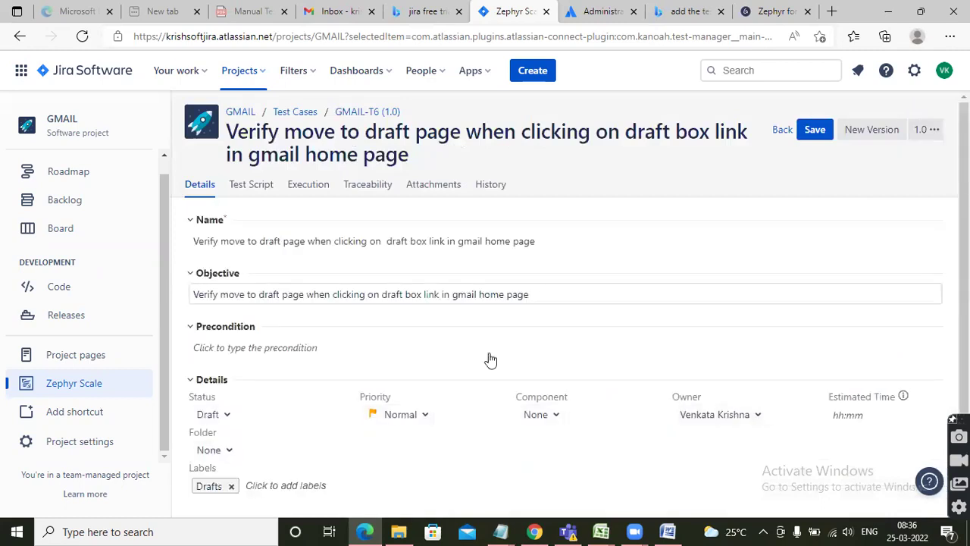
pyautogui.scroll(-1, 465, 363)
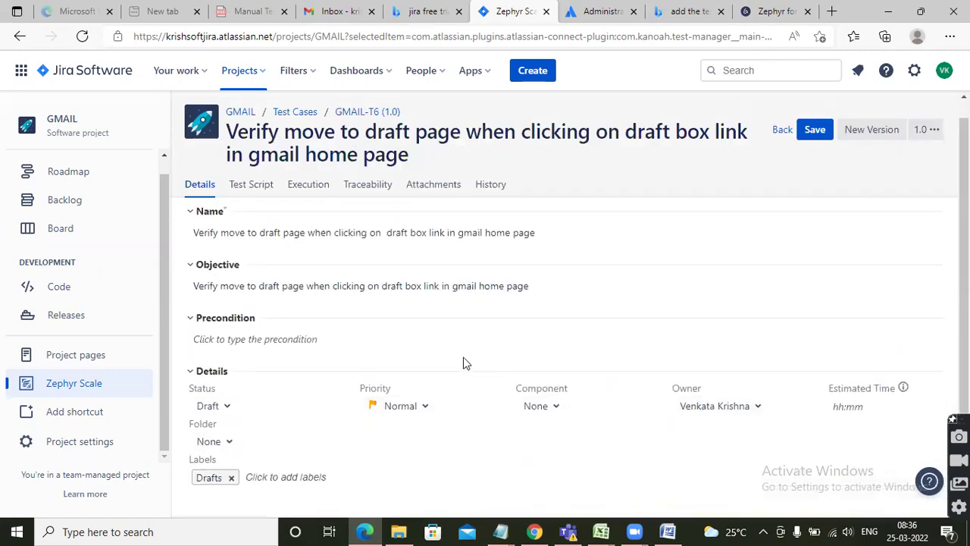
pyautogui.click(254, 188)
pyautogui.scroll(-2, 645, 402)
pyautogui.scroll(-1, 645, 402)
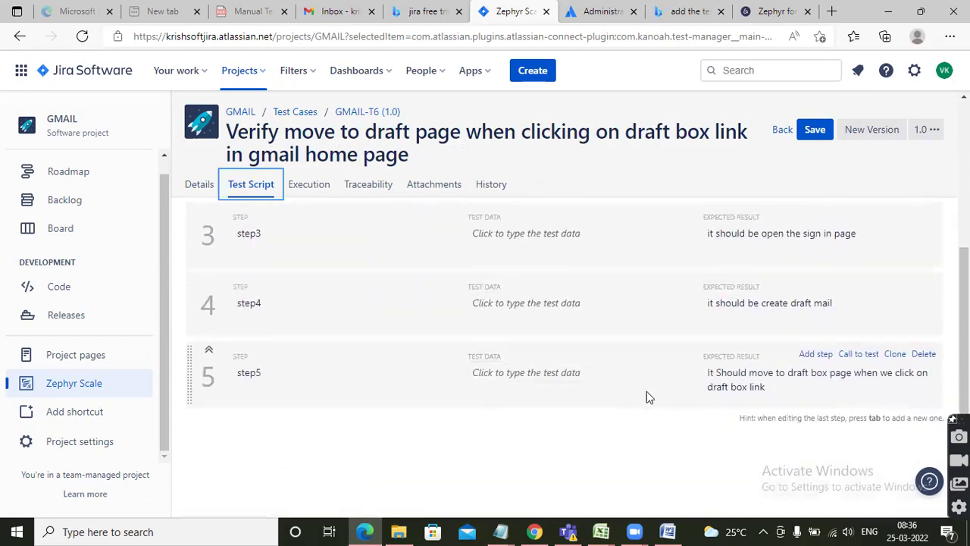
pyautogui.scroll(3, 648, 392)
pyautogui.scroll(-1, 649, 395)
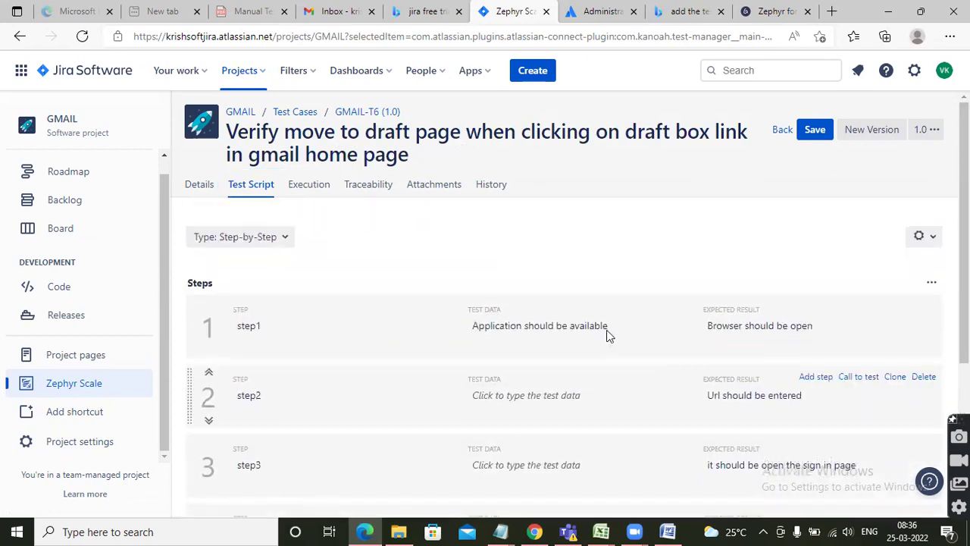
# Open execution GMAIL-E15 from GMAIL-T6's execution history and review the results recorded for its test script steps.
pyautogui.click(308, 185)
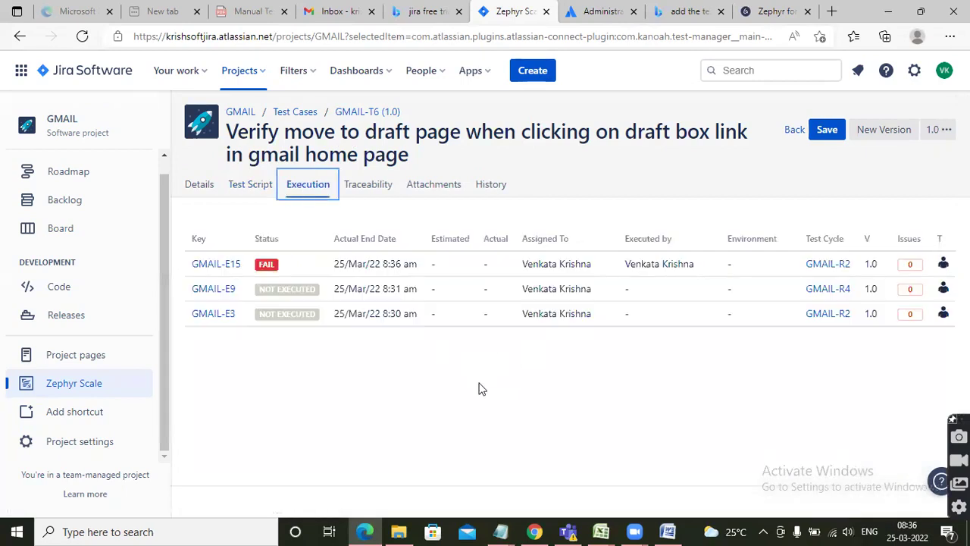
pyautogui.click(227, 265)
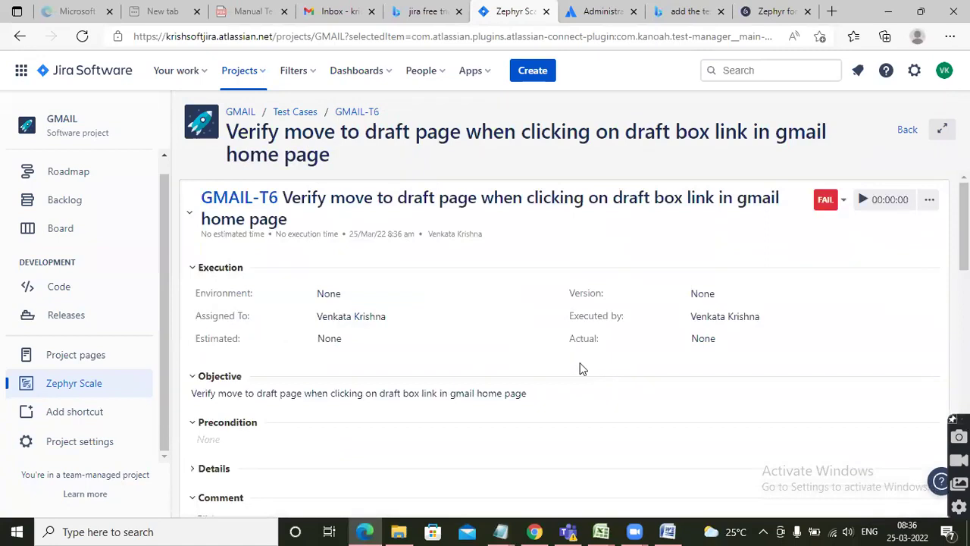
pyautogui.scroll(-3, 595, 360)
pyautogui.scroll(-10, 585, 351)
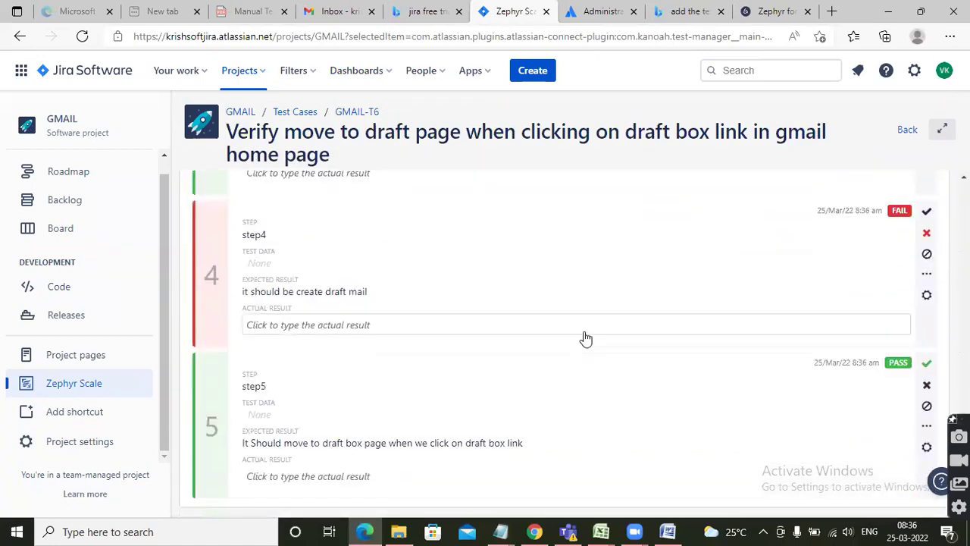
pyautogui.scroll(10, 582, 338)
pyautogui.scroll(4, 575, 331)
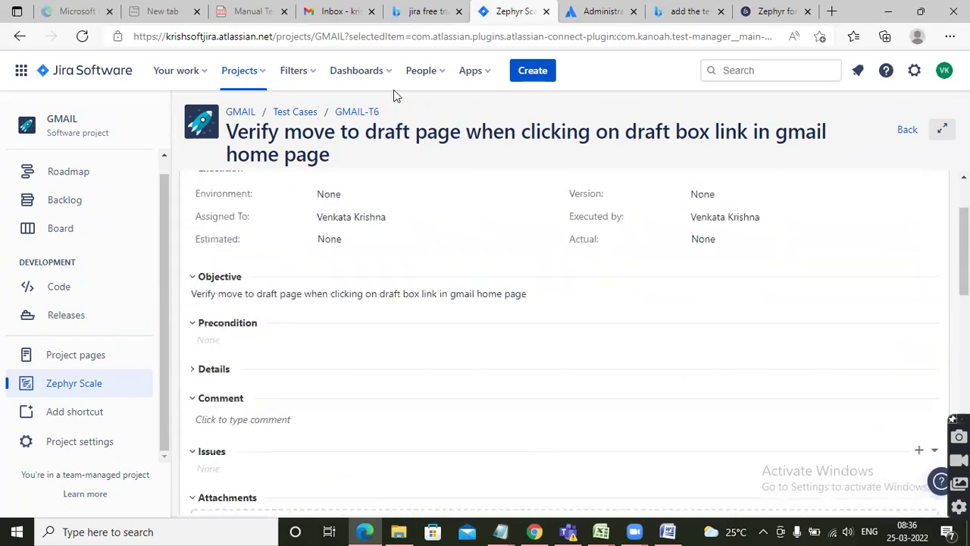
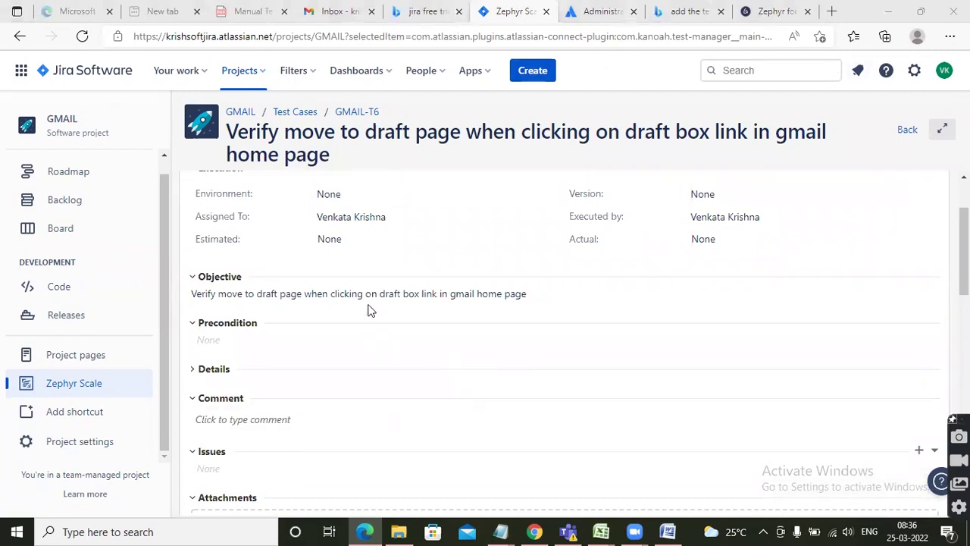
# Return from the execution to test case GMAIL-T6's details and save the test case.
pyautogui.scroll(-3, 439, 379)
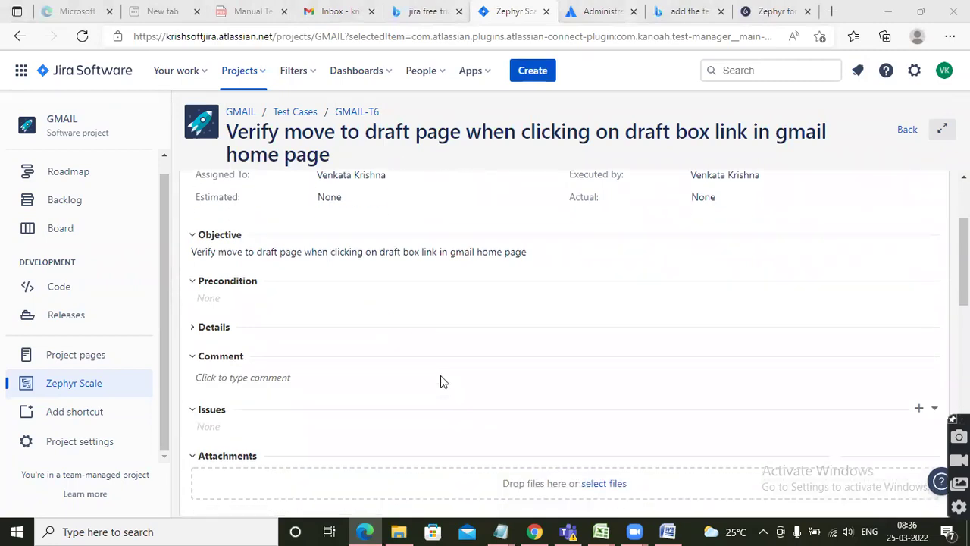
pyautogui.scroll(4, 429, 356)
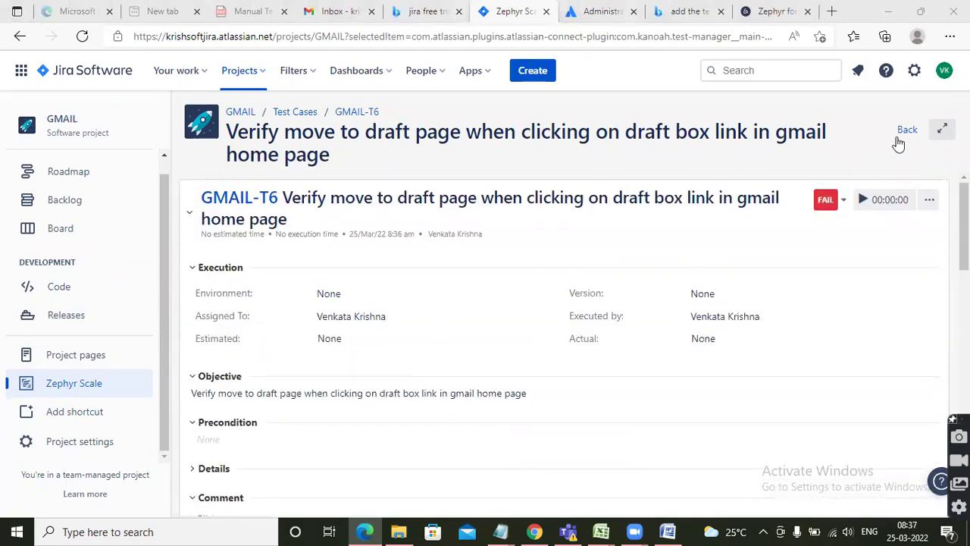
pyautogui.click(905, 130)
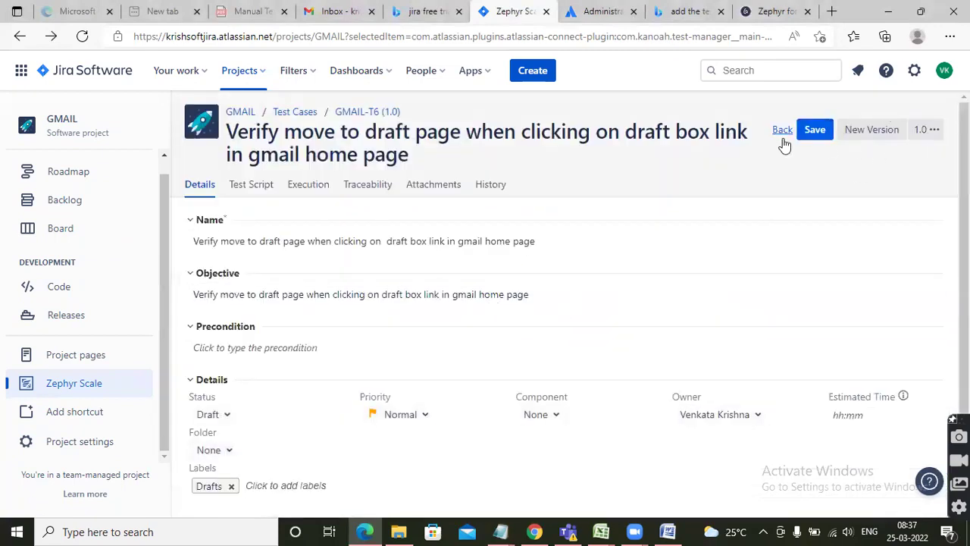
pyautogui.click(814, 130)
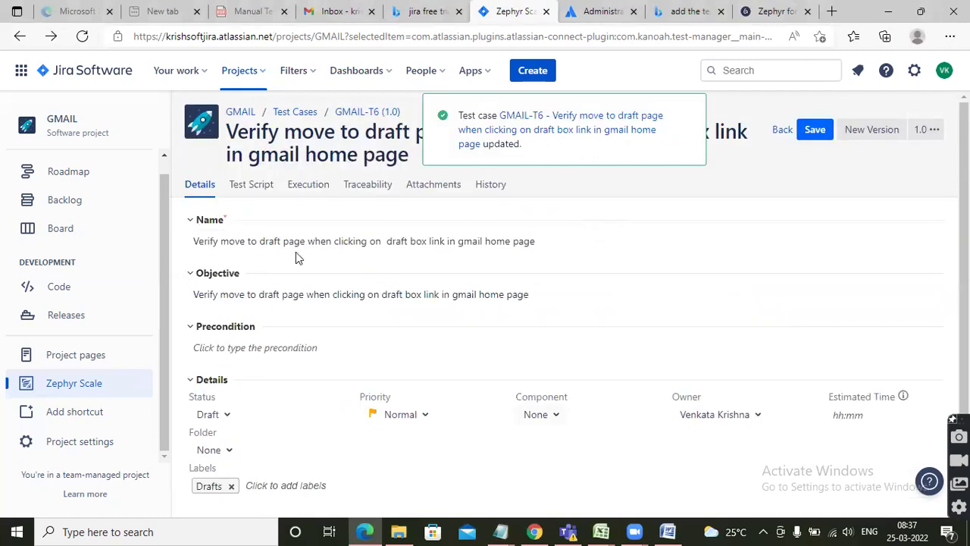
# Open execution GMAIL-E15 of test case GMAIL-T6 again and review its Issues section, attachments and test script results.
pyautogui.click(307, 185)
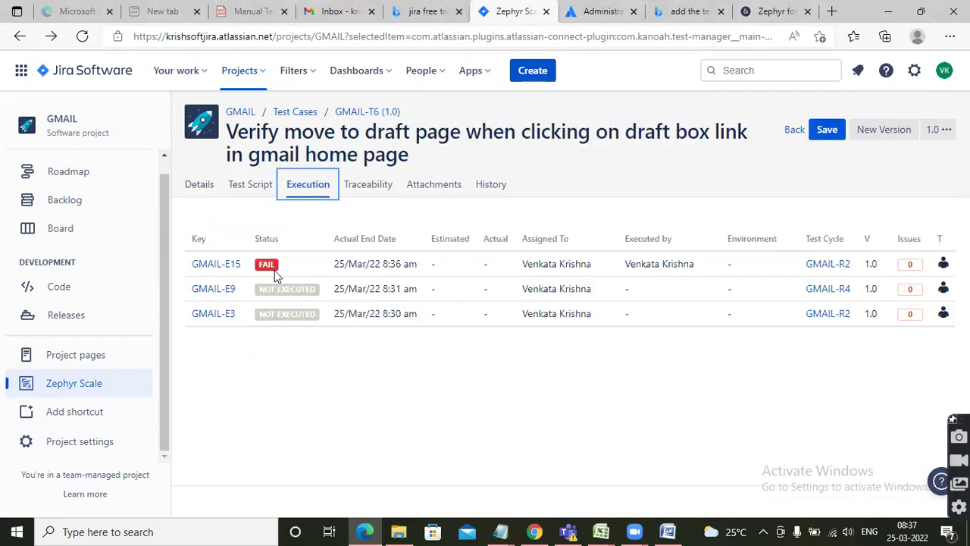
pyautogui.click(207, 264)
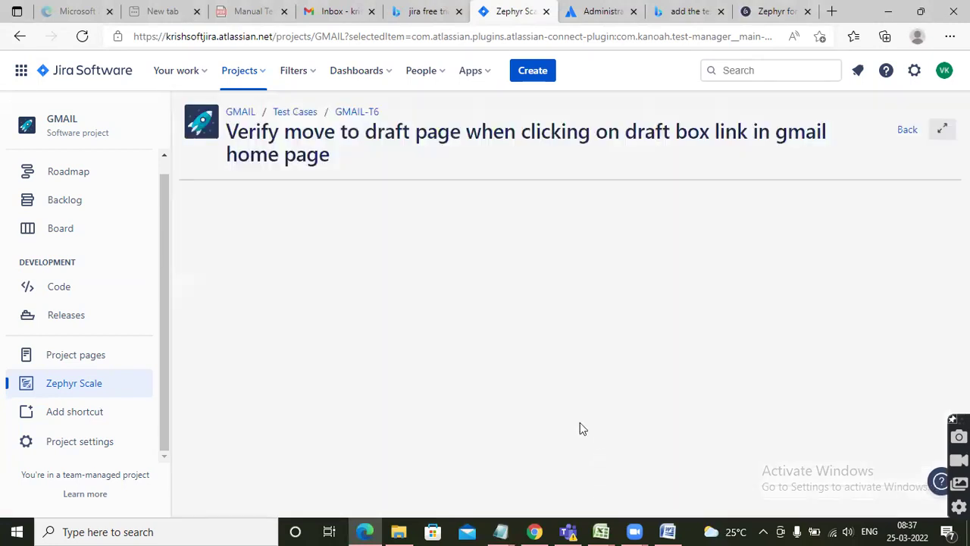
pyautogui.scroll(-3, 567, 379)
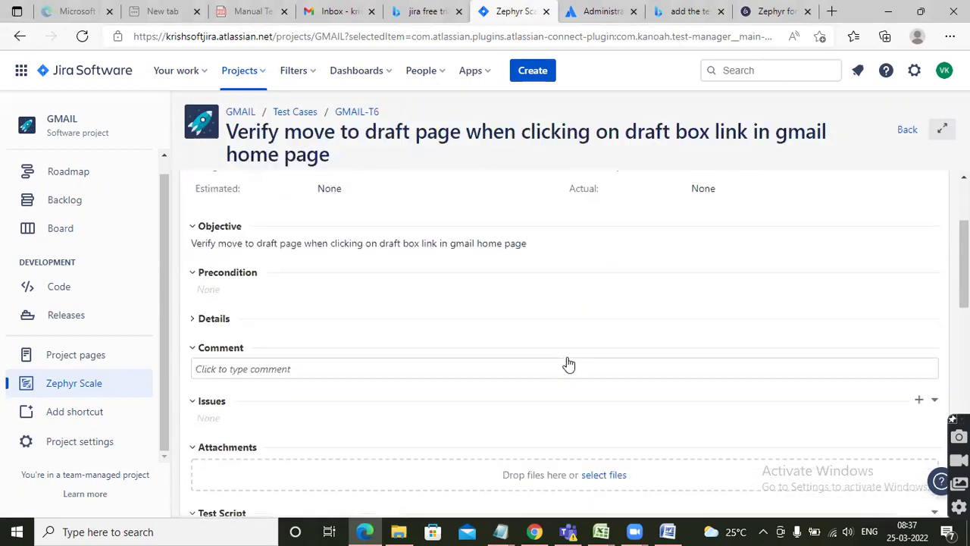
pyautogui.scroll(-2, 487, 367)
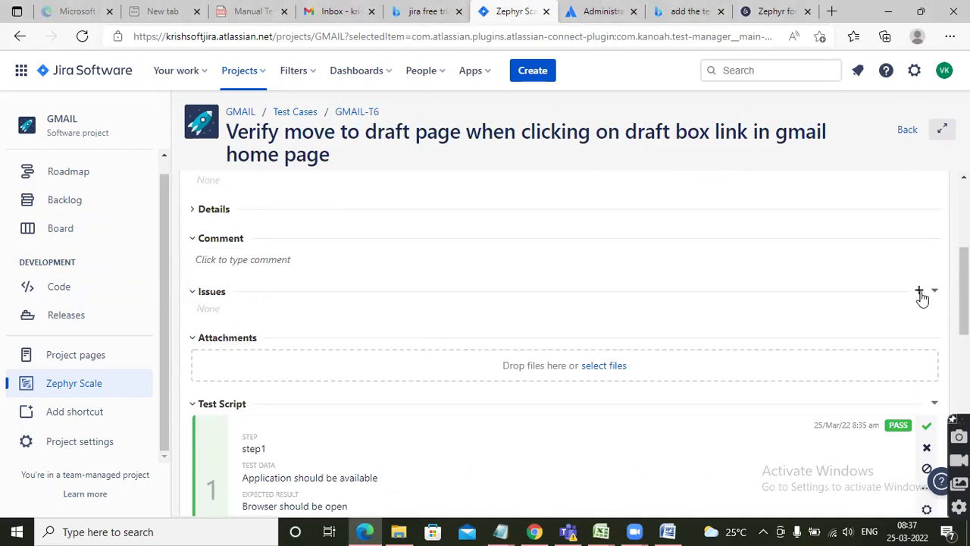
pyautogui.scroll(-9, 724, 438)
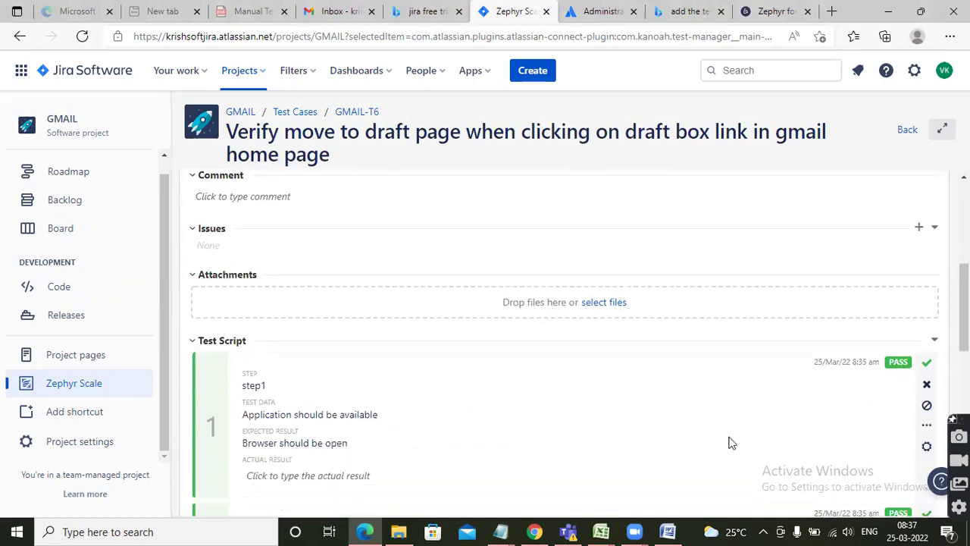
pyautogui.scroll(-3, 697, 418)
pyautogui.scroll(12, 697, 432)
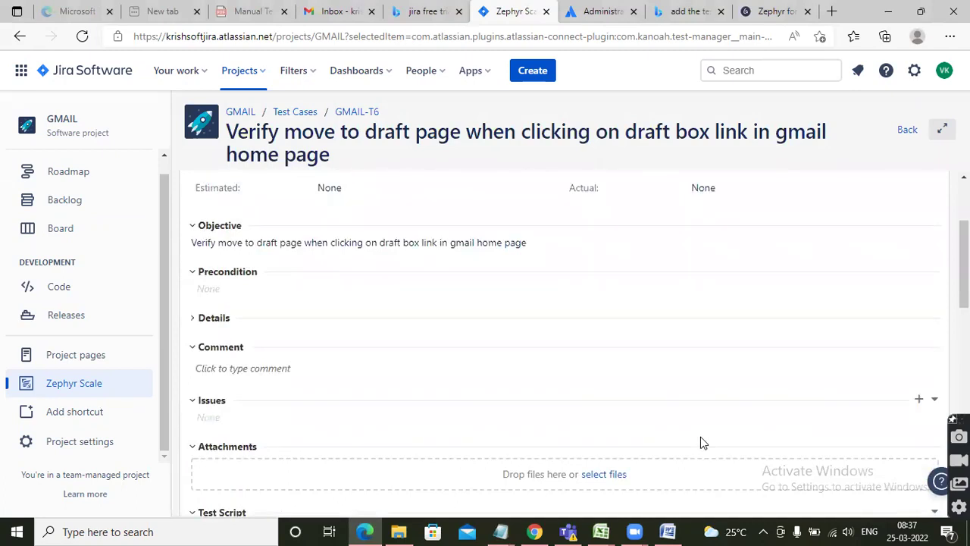
pyautogui.scroll(-2, 695, 437)
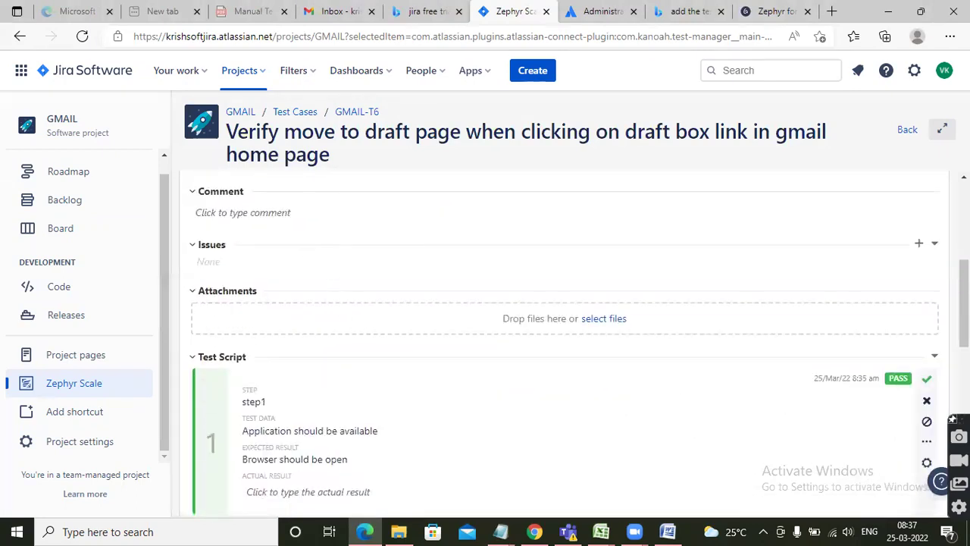
pyautogui.click(917, 244)
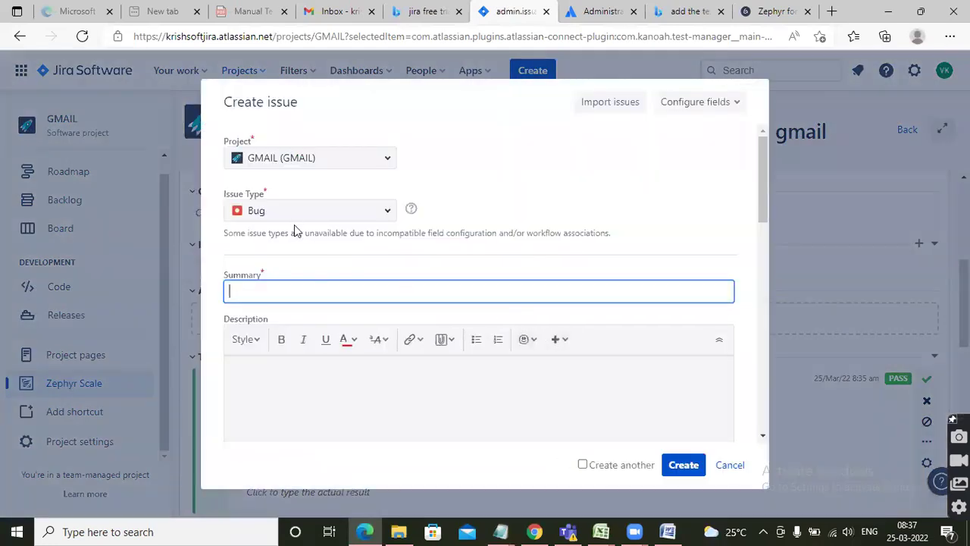
pyautogui.click(314, 287)
pyautogui.moveTo(471, 93); pyautogui.dragTo(739, 473)
pyautogui.click(738, 475)
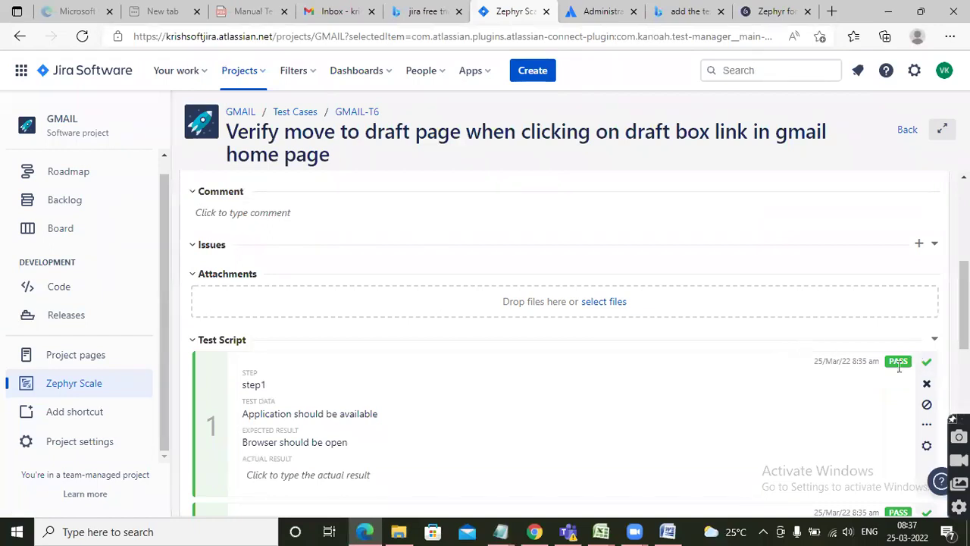
# Start a new Bug from the execution's Issues section with the summary "Drafts option is missing in home page".
pyautogui.click(919, 244)
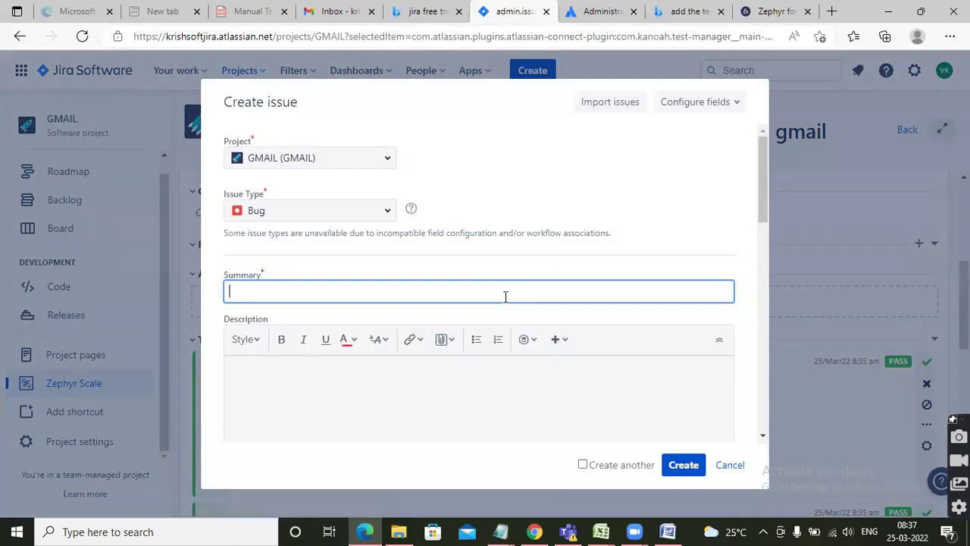
pyautogui.write('Drafts option is missi')
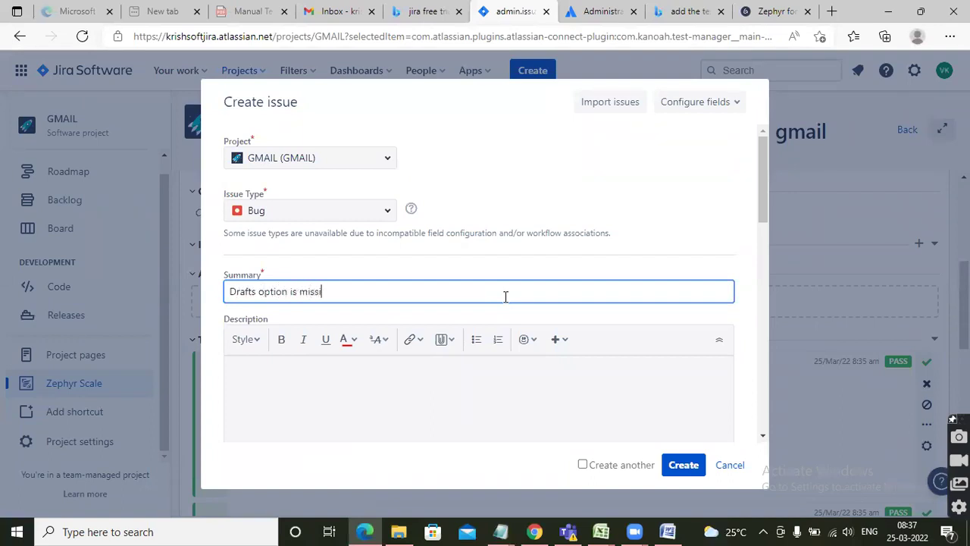
pyautogui.write('ng in home page')
# In the description, list steps "Login into the application" and "Verify drafts in home page", actual "Drafts option is missing", expected "Drafts option should be available".
pyautogui.click(438, 372)
pyautogui.write('S')
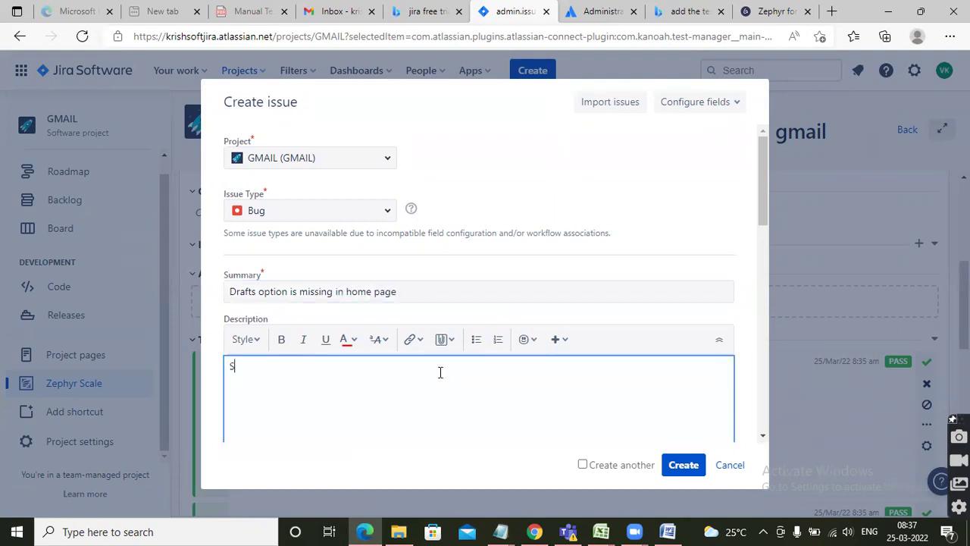
pyautogui.write('teps to RFeproduce:')
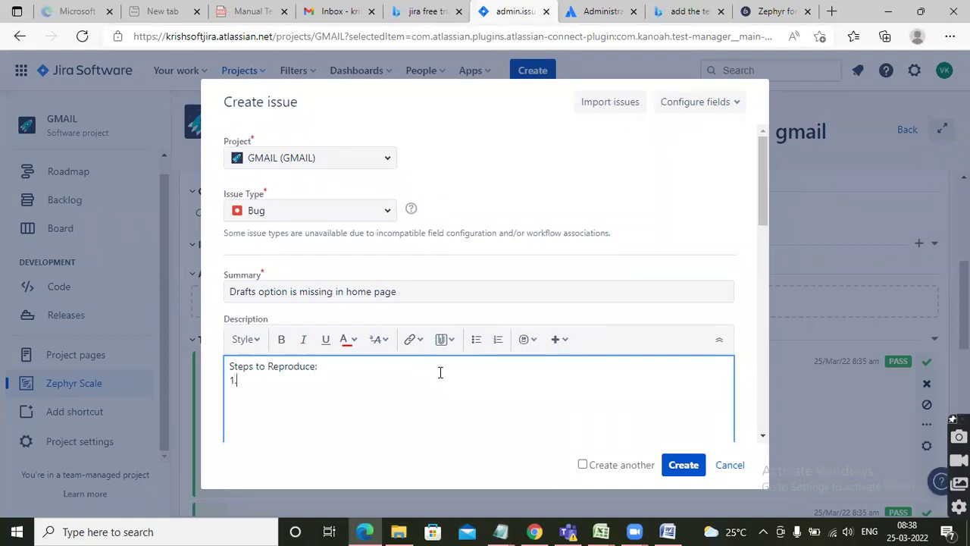
pyautogui.write('ogin into the application')
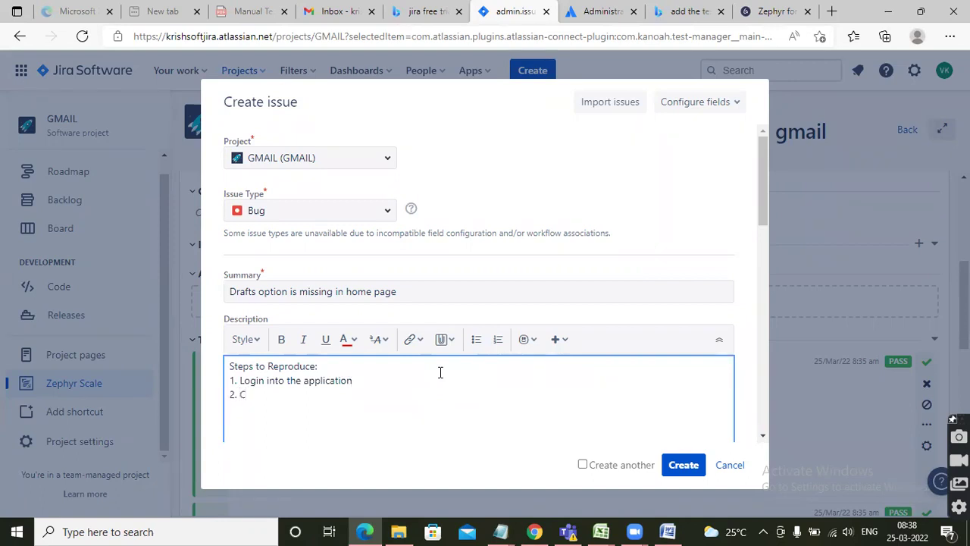
pyautogui.write('ri:fy drafts in home p')
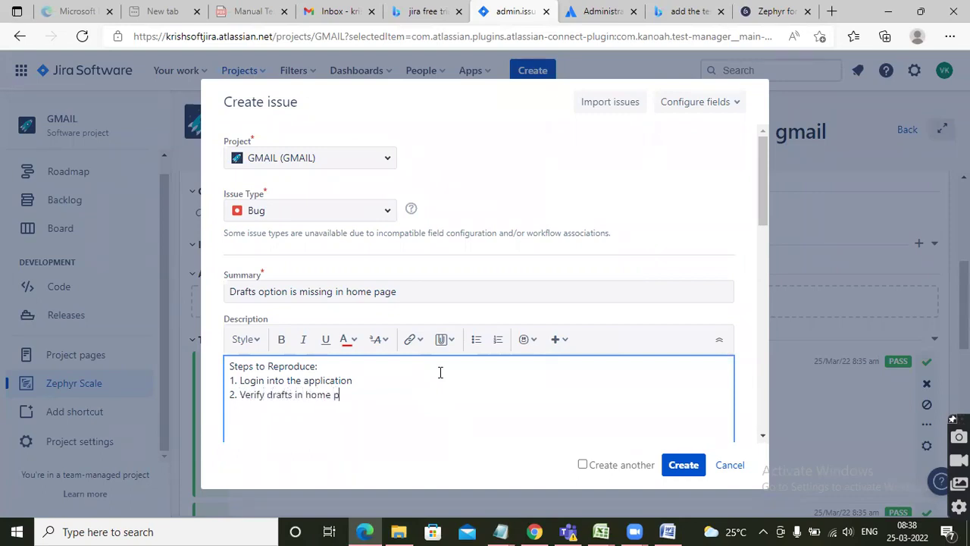
pyautogui.write('ual Result: Dra')
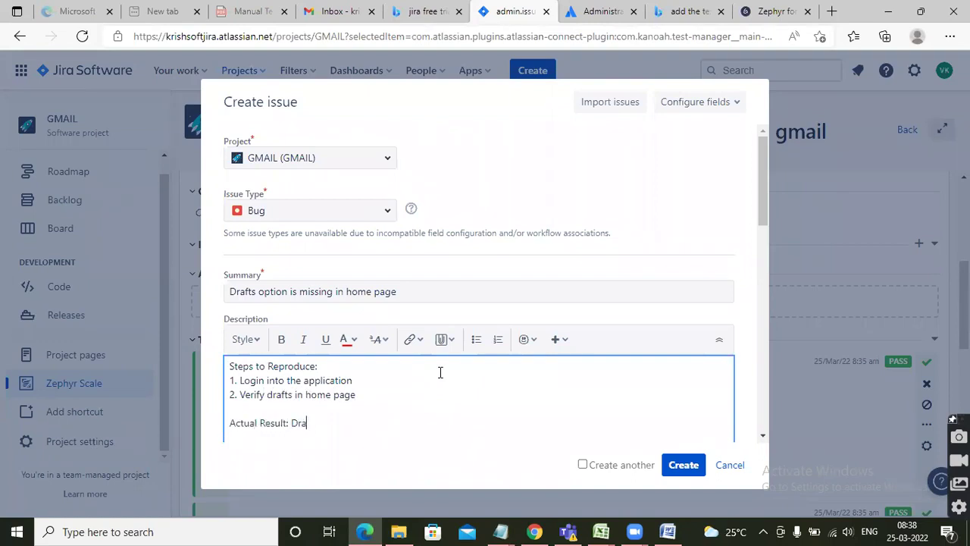
pyautogui.write('fts option is missing')
pyautogui.press('Return')
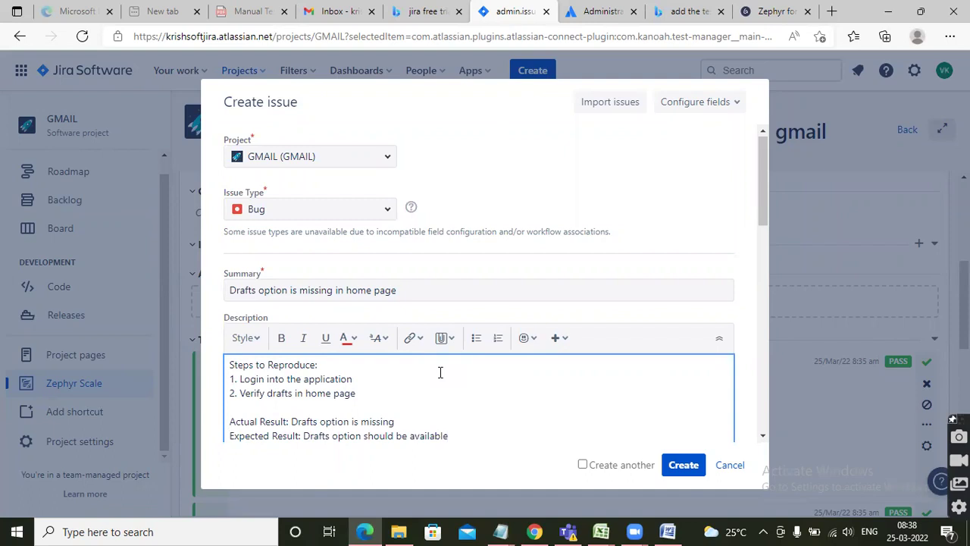
# Add the new label drafts to the bug and assign it to the active GMAIL Sprint 1.
pyautogui.scroll(-5, 451, 377)
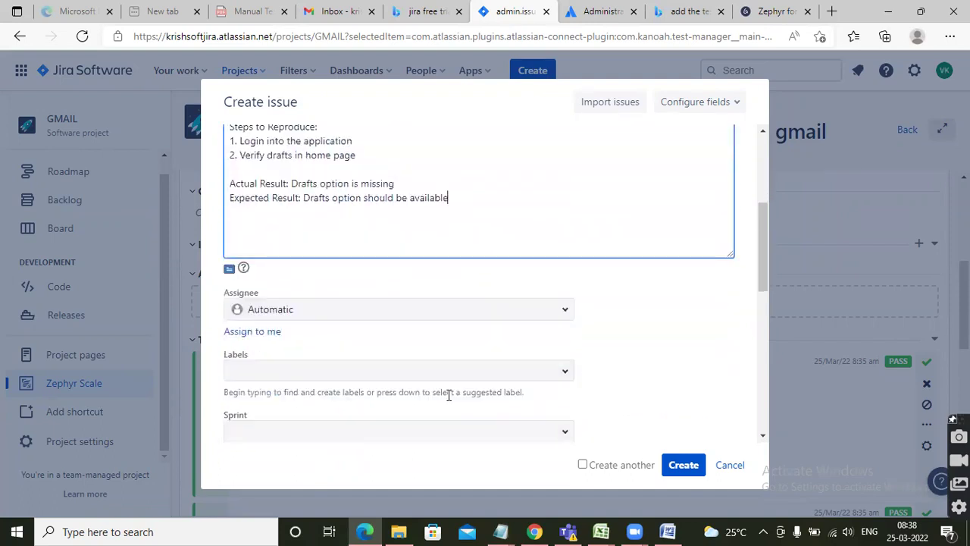
pyautogui.scroll(-1, 447, 396)
pyautogui.click(423, 224)
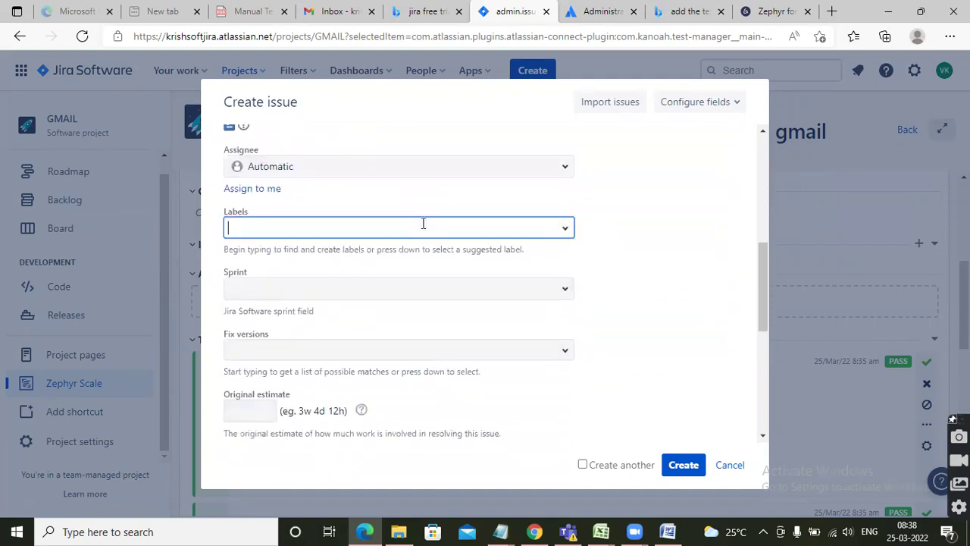
pyautogui.write('drafts')
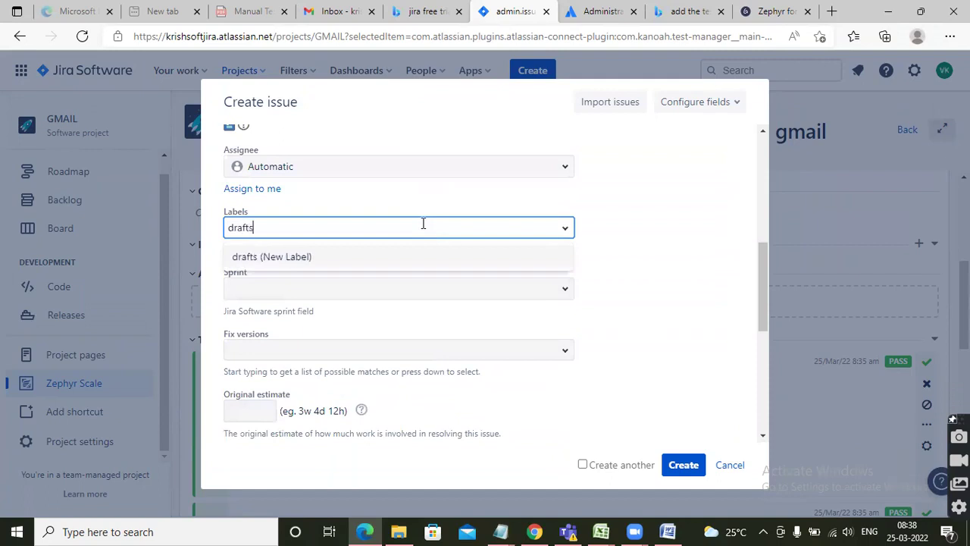
pyautogui.click(660, 320)
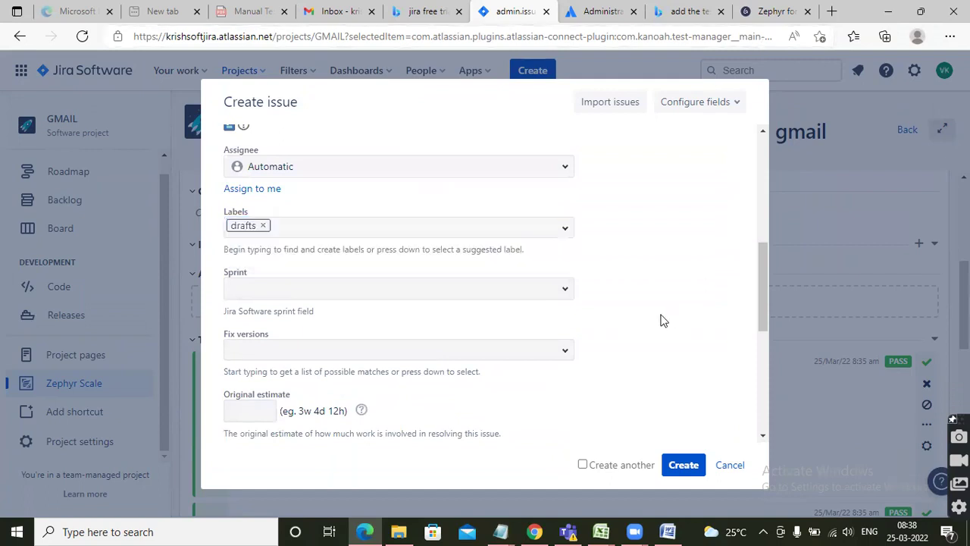
pyautogui.click(292, 288)
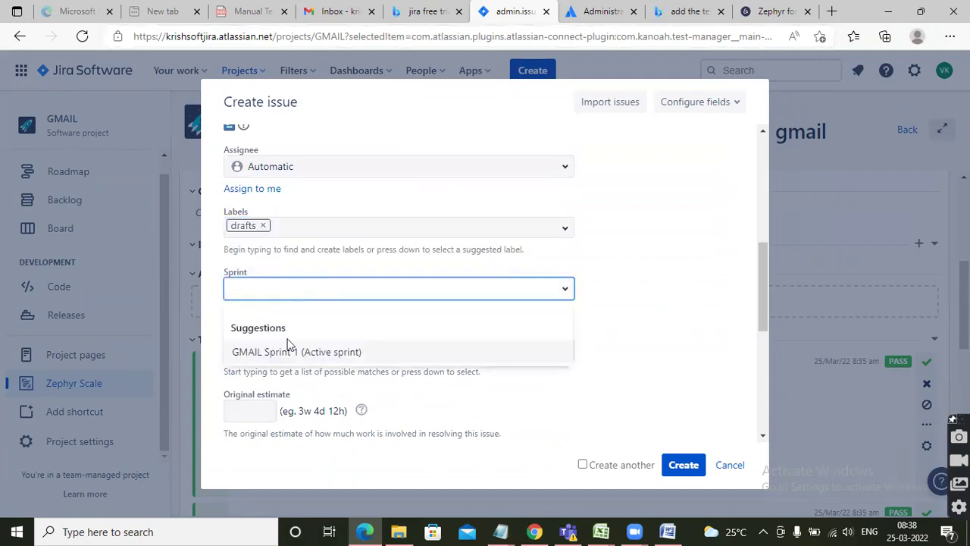
pyautogui.click(280, 351)
# Try to create the bug with DRAFTS as the linked issue that blocks it, and discard the form.
pyautogui.scroll(-3, 470, 375)
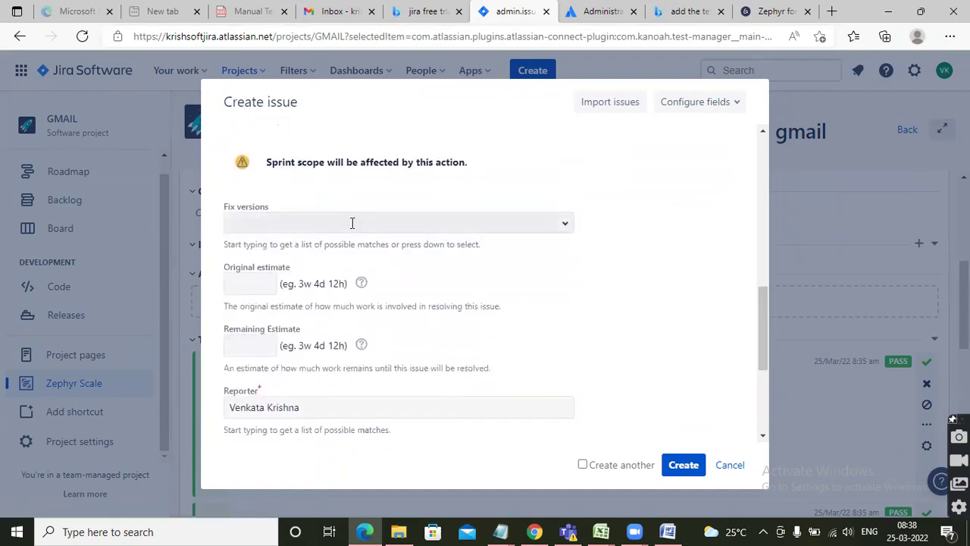
pyautogui.click(351, 223)
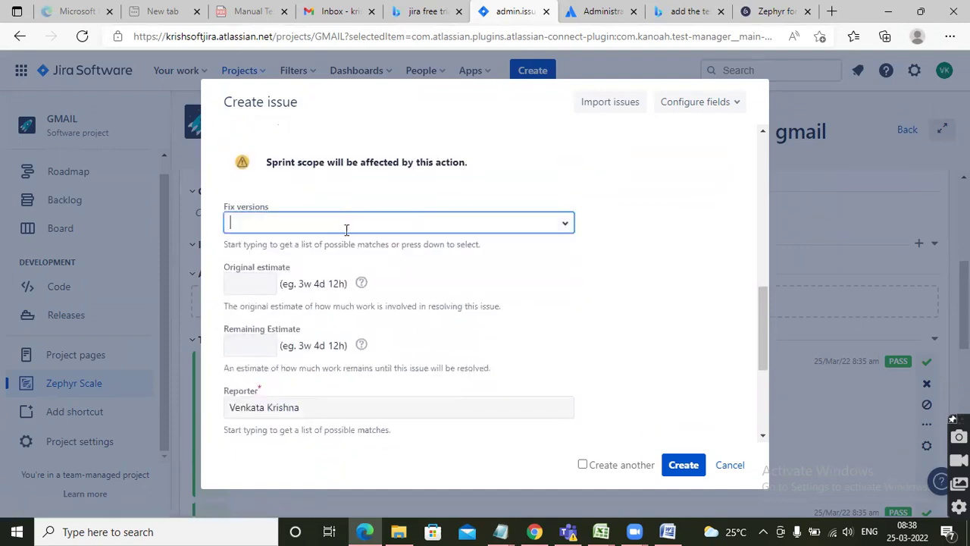
pyautogui.click(562, 226)
pyautogui.click(387, 283)
pyautogui.scroll(-3, 491, 304)
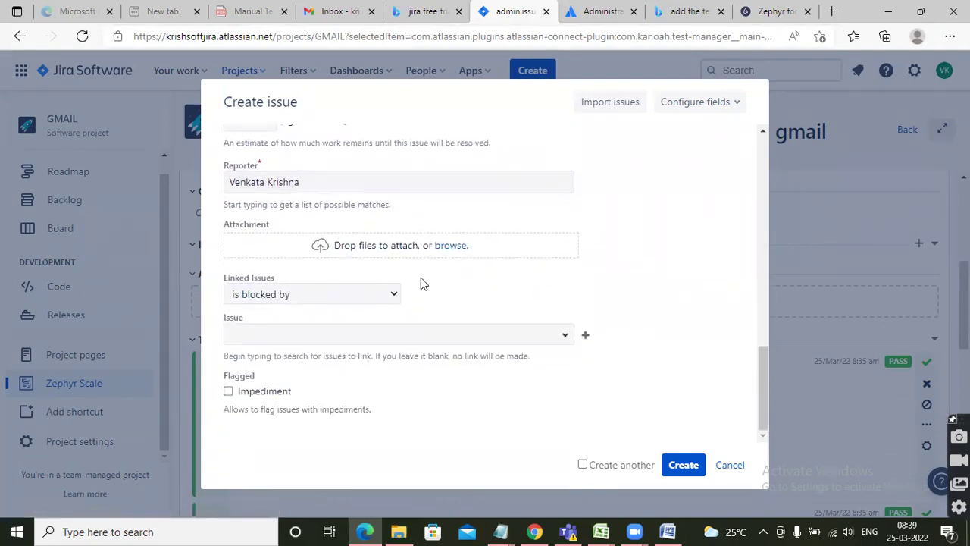
pyautogui.click(360, 333)
pyautogui.write('drafts')
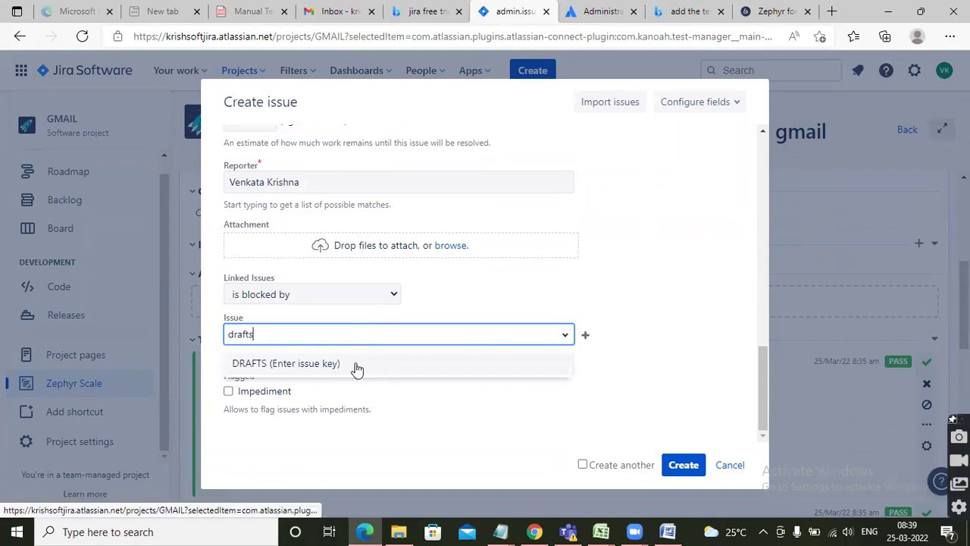
pyautogui.click(354, 365)
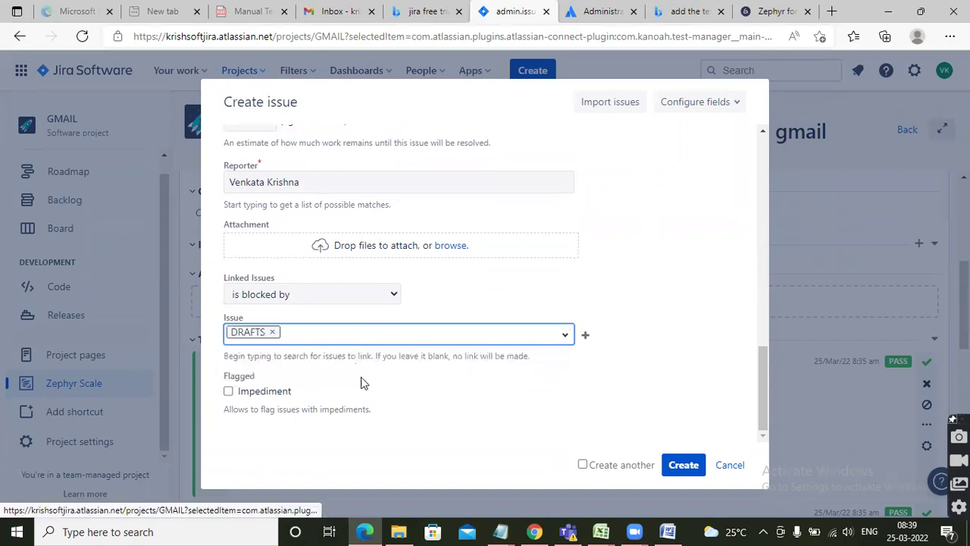
pyautogui.click(683, 466)
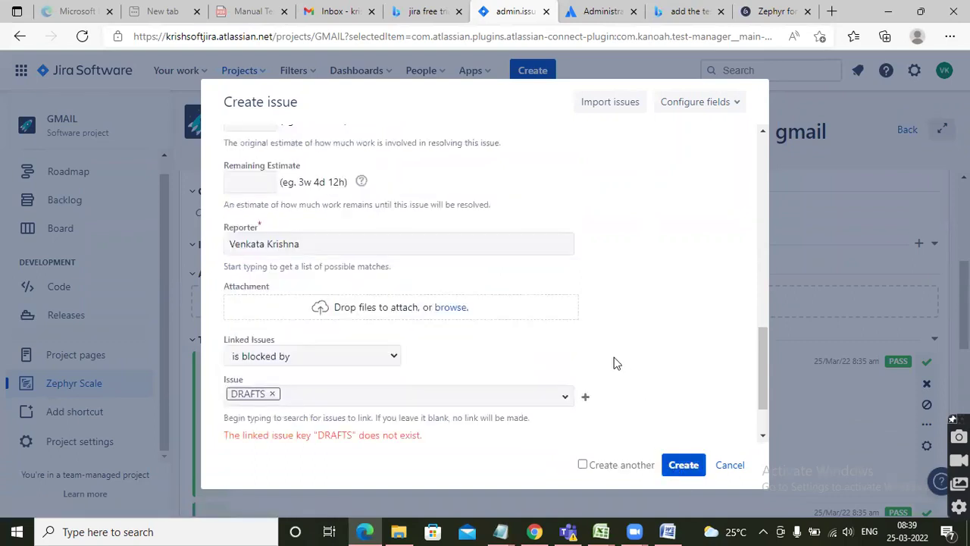
pyautogui.click(731, 468)
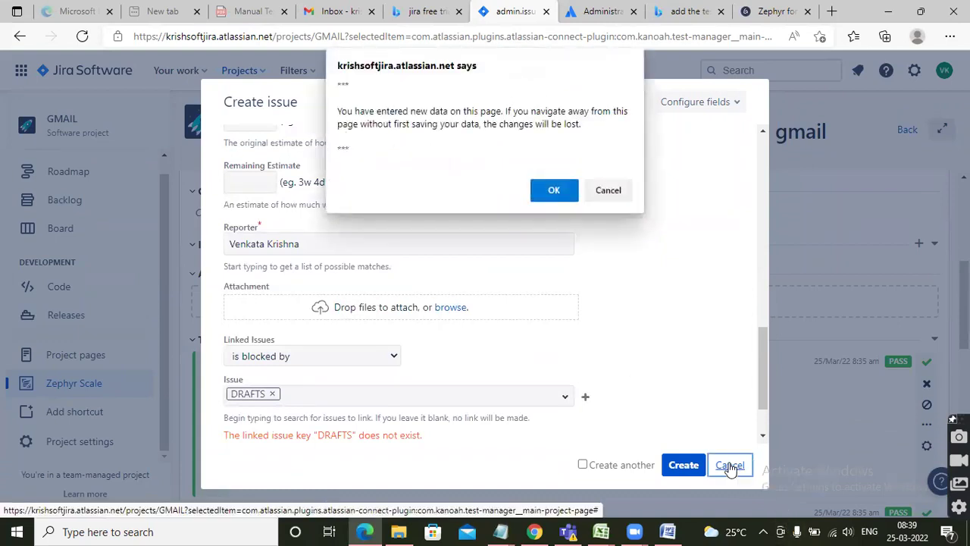
pyautogui.click(557, 193)
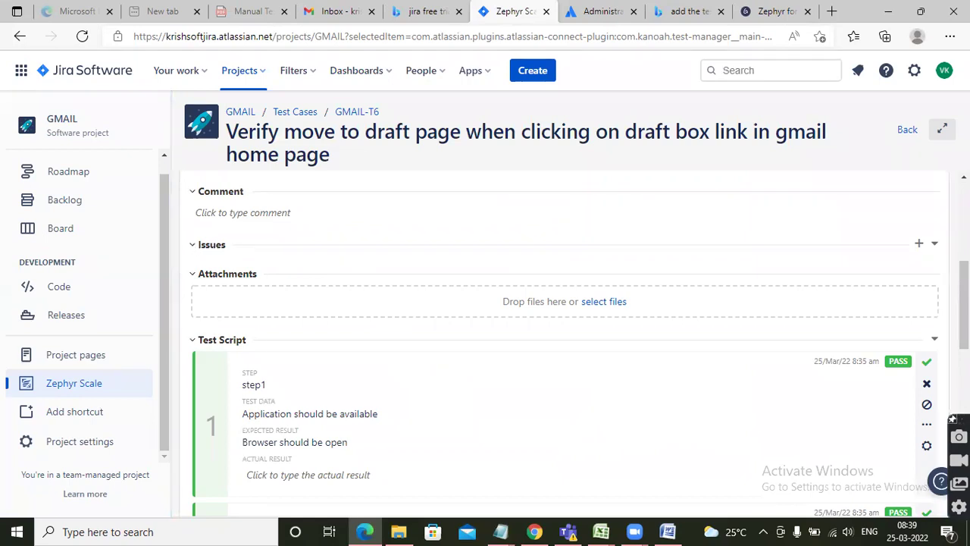
pyautogui.click(918, 244)
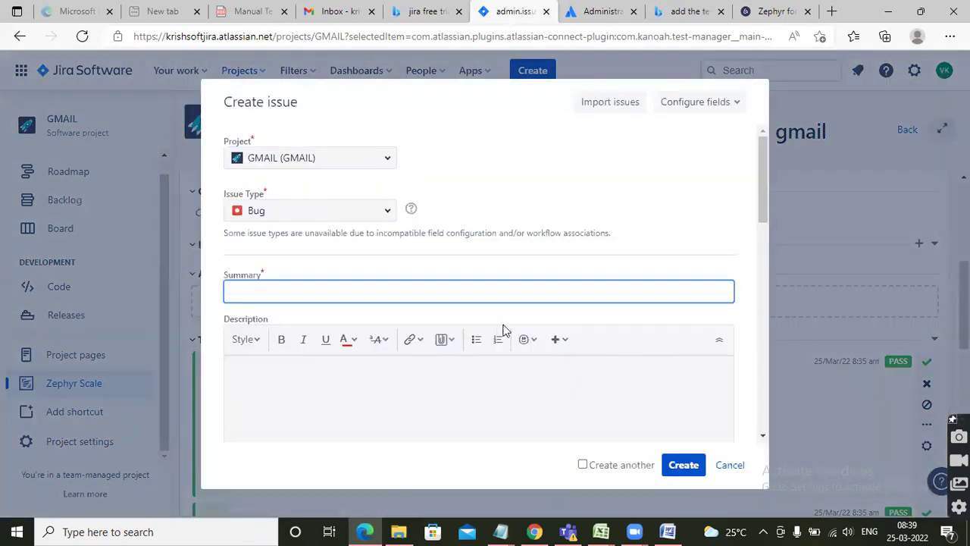
pyautogui.click(718, 465)
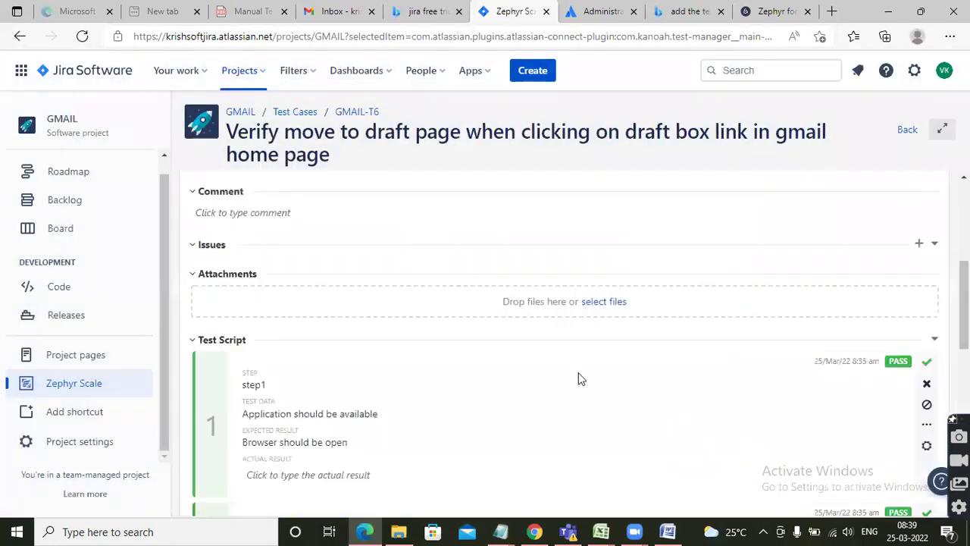
pyautogui.scroll(2, 531, 389)
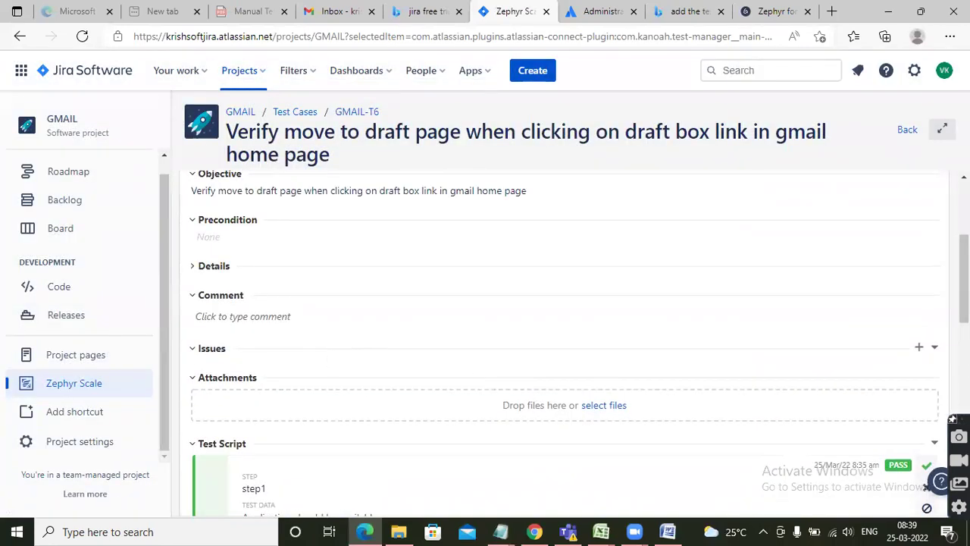
# Start a new Bug from the execution's Issues section with the summary "Drafts option is missing in home page".
pyautogui.click(934, 350)
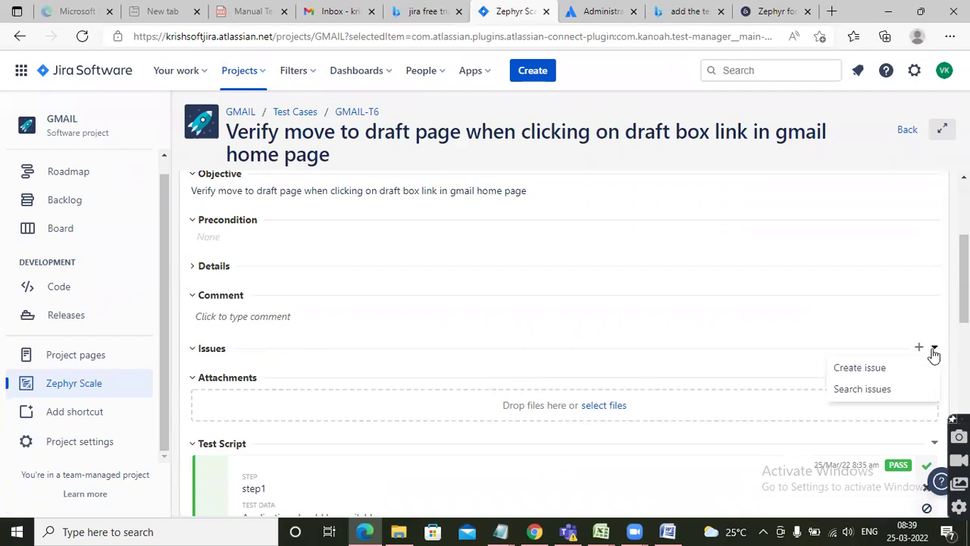
pyautogui.click(864, 376)
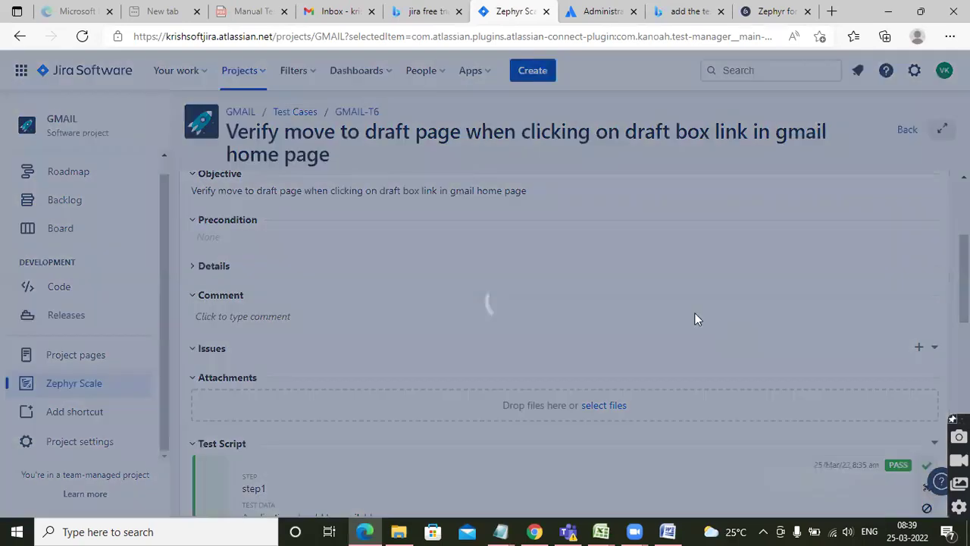
pyautogui.click(279, 290)
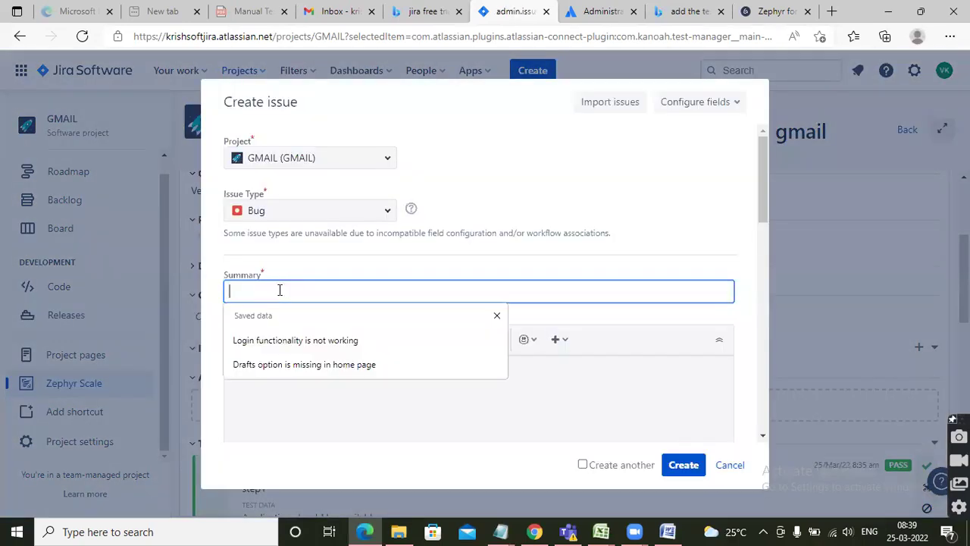
pyautogui.click(313, 365)
pyautogui.click(308, 397)
# Copy the summary text into the bug's description, create the bug, and dismiss the notification.
pyautogui.moveTo(407, 289); pyautogui.dragTo(4, 284)
pyautogui.hotkey('ctrl', 'c')
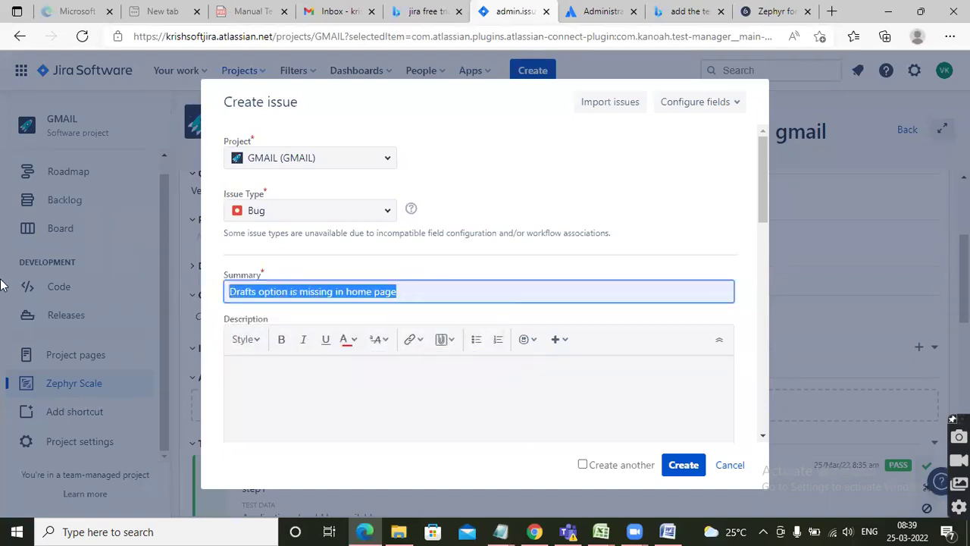
pyautogui.click(289, 412)
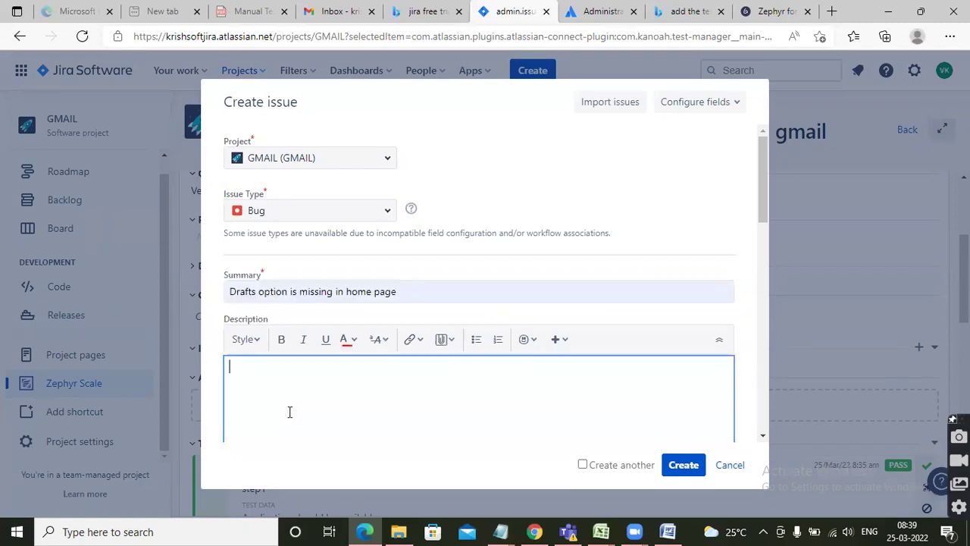
pyautogui.hotkey('ctrl', 'v')
pyautogui.click(682, 465)
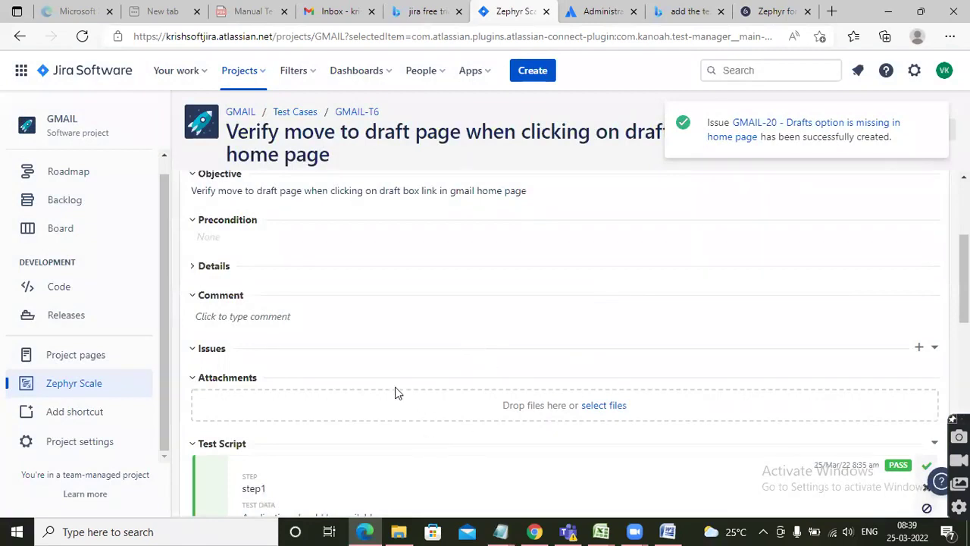
pyautogui.click(929, 125)
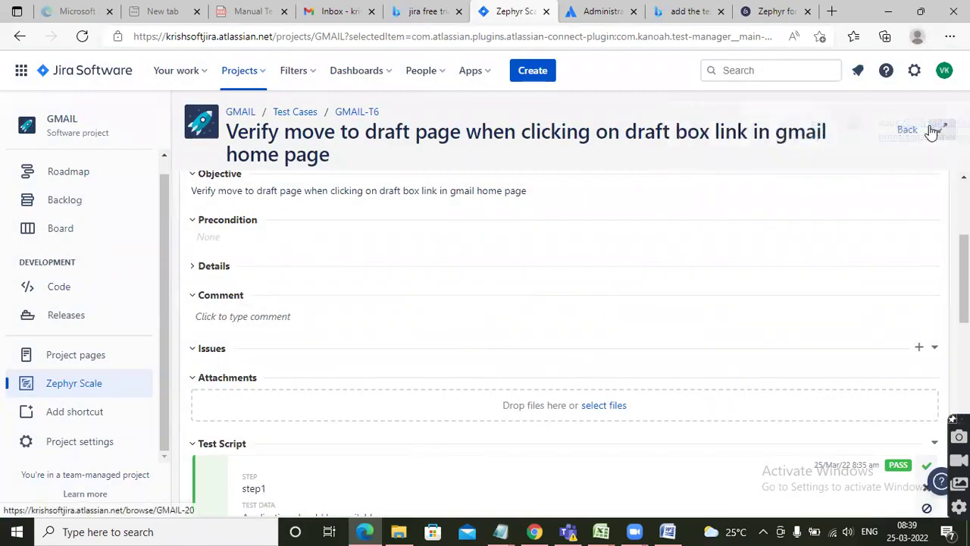
# Reload the GMAIL-T6 execution and check its Issues section and test script for the linked bug.
pyautogui.scroll(-2, 309, 338)
pyautogui.scroll(1, 305, 331)
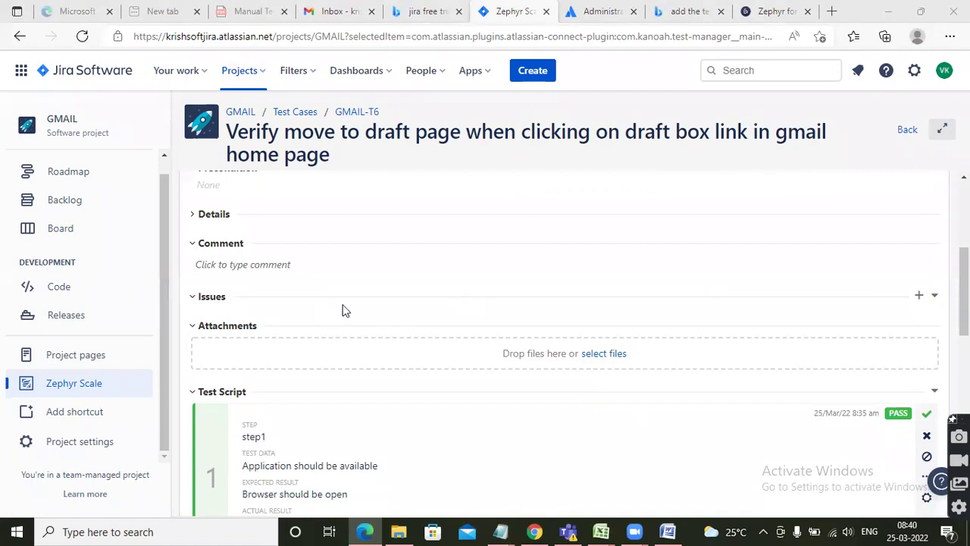
pyautogui.click(82, 36)
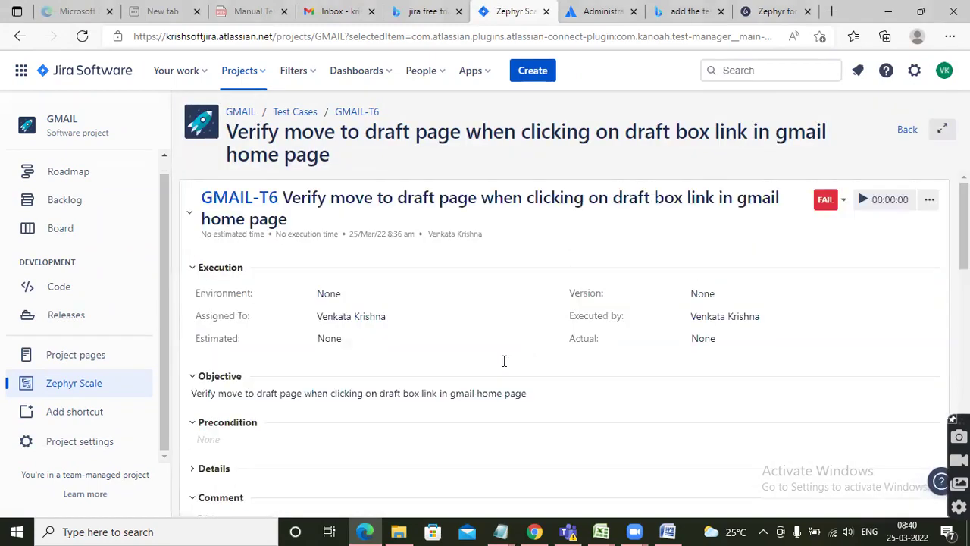
pyautogui.scroll(-1, 502, 364)
pyautogui.scroll(-3, 493, 349)
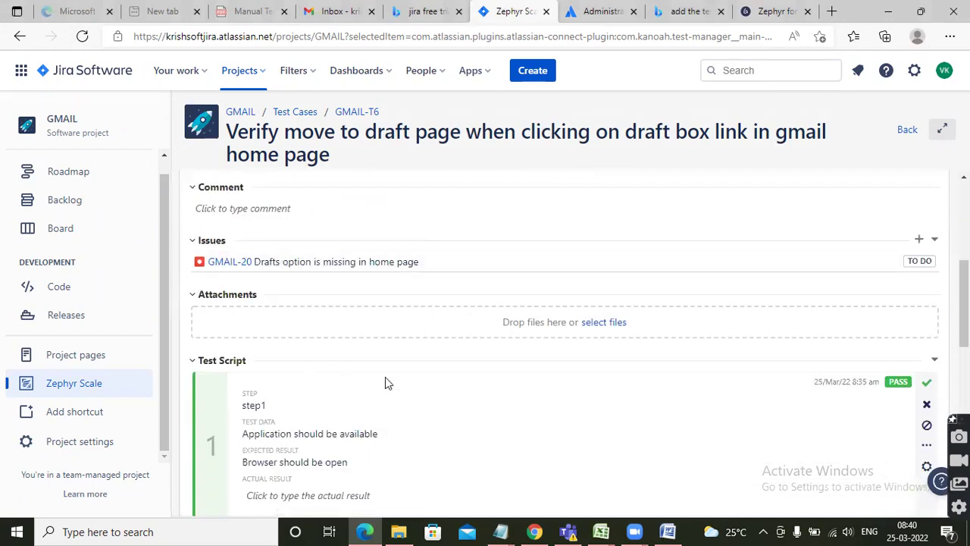
pyautogui.scroll(-1, 383, 378)
pyautogui.scroll(-1, 378, 379)
pyautogui.scroll(5, 369, 362)
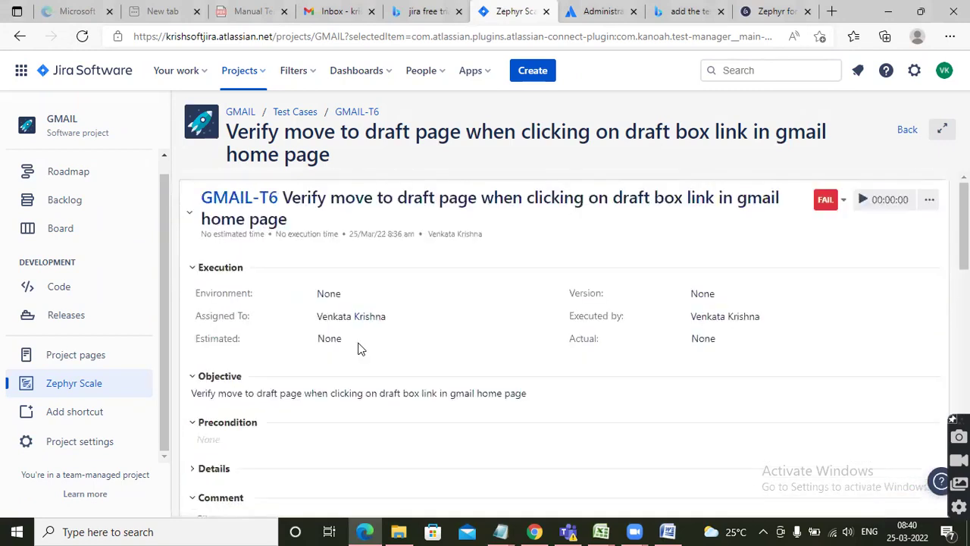
pyautogui.scroll(-4, 429, 307)
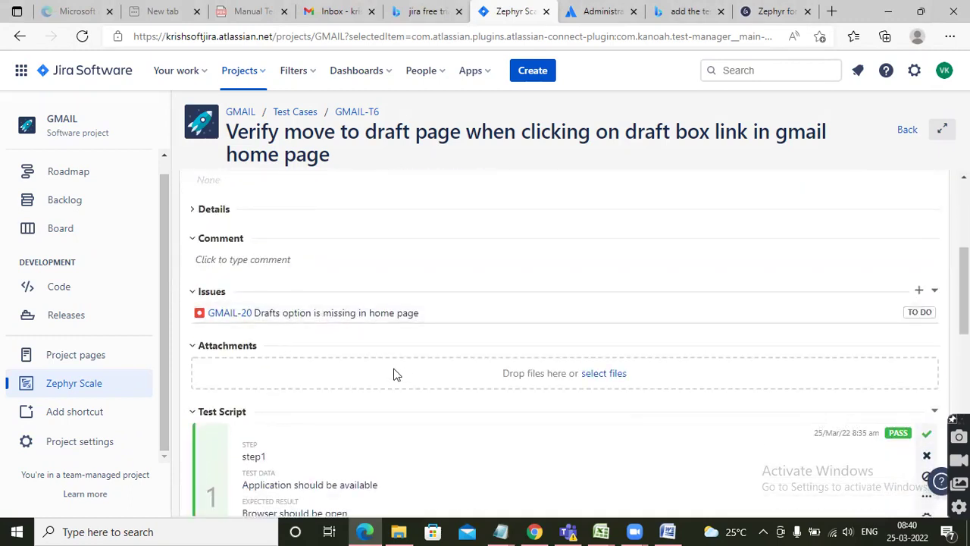
pyautogui.scroll(-9, 390, 374)
pyautogui.scroll(9, 375, 371)
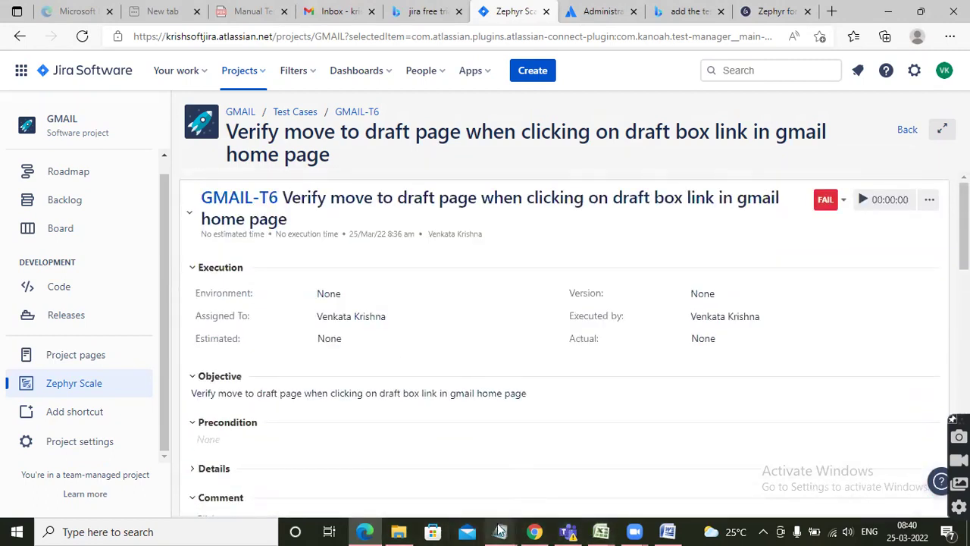
# Switch to the JIRA_Updated notes in Notepad and review the Zephyr Scale test management topics from creating test cases to generating reports.
pyautogui.moveTo(500, 531)
pyautogui.click(572, 492)
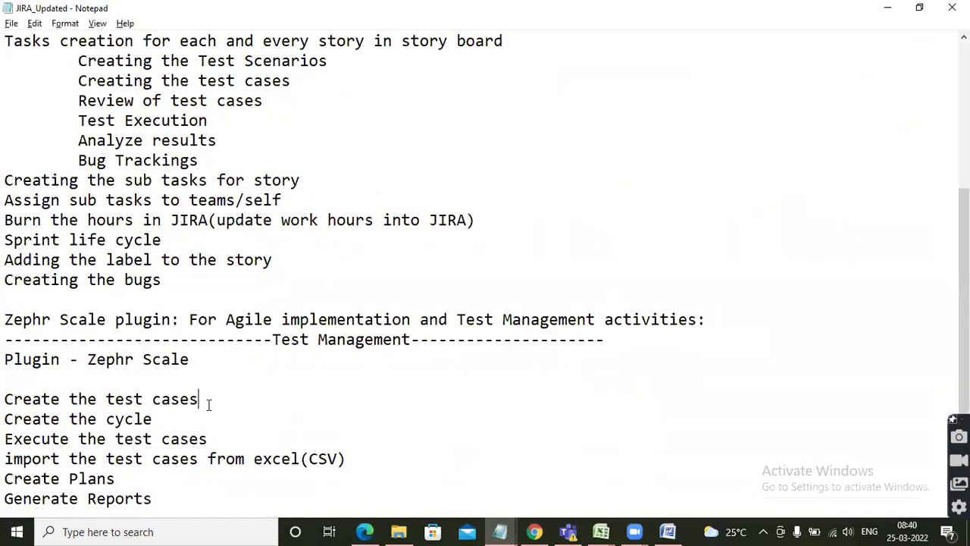
pyautogui.moveTo(209, 400); pyautogui.dragTo(6, 399)
pyautogui.moveTo(160, 421); pyautogui.dragTo(5, 419)
pyautogui.moveTo(207, 440); pyautogui.dragTo(6, 433)
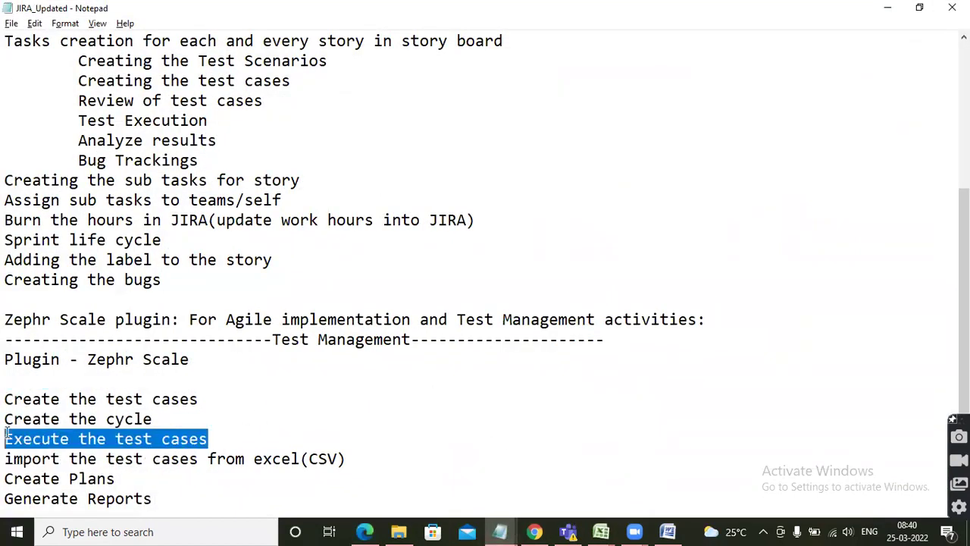
pyautogui.moveTo(351, 462); pyautogui.dragTo(6, 438)
pyautogui.moveTo(127, 480); pyautogui.dragTo(6, 358)
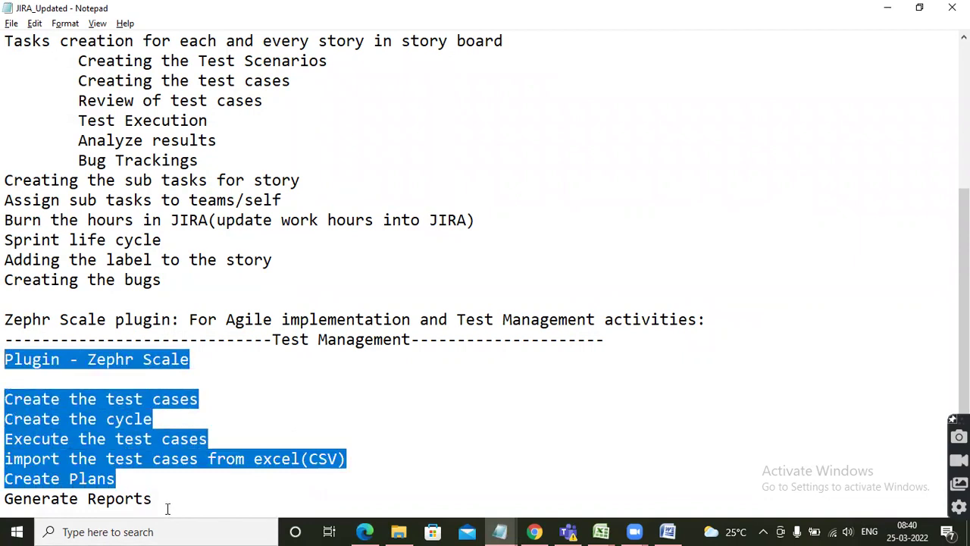
pyautogui.moveTo(168, 506); pyautogui.dragTo(6, 488)
pyautogui.click(384, 422)
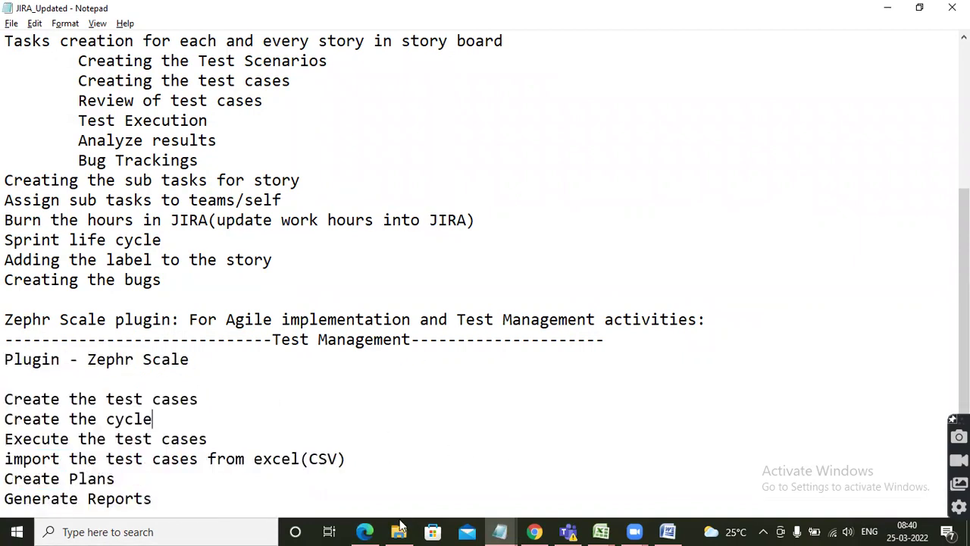
# Switch back to Jira in Edge, open the Zephyr Scale test case list, and select GMAIL-T2 and GMAIL-T1.
pyautogui.click(365, 531)
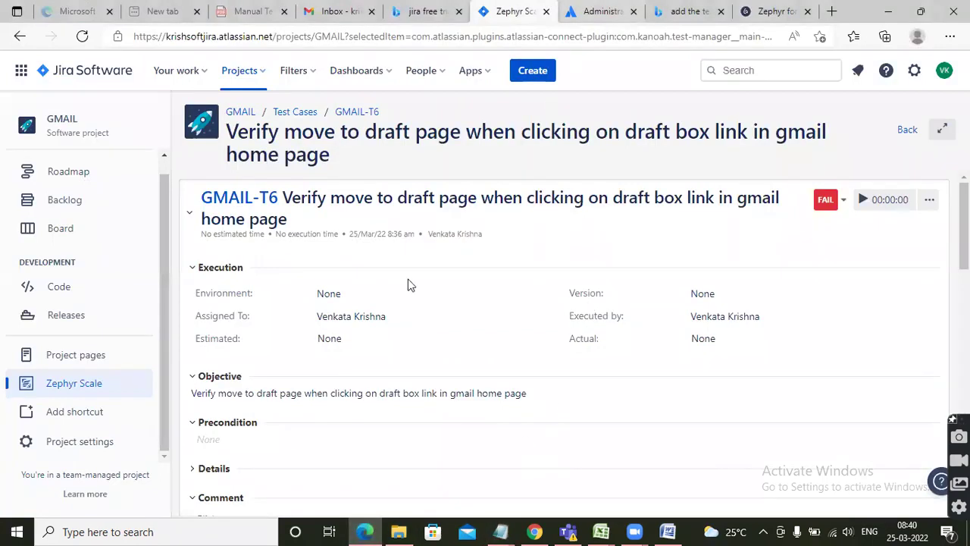
pyautogui.click(86, 385)
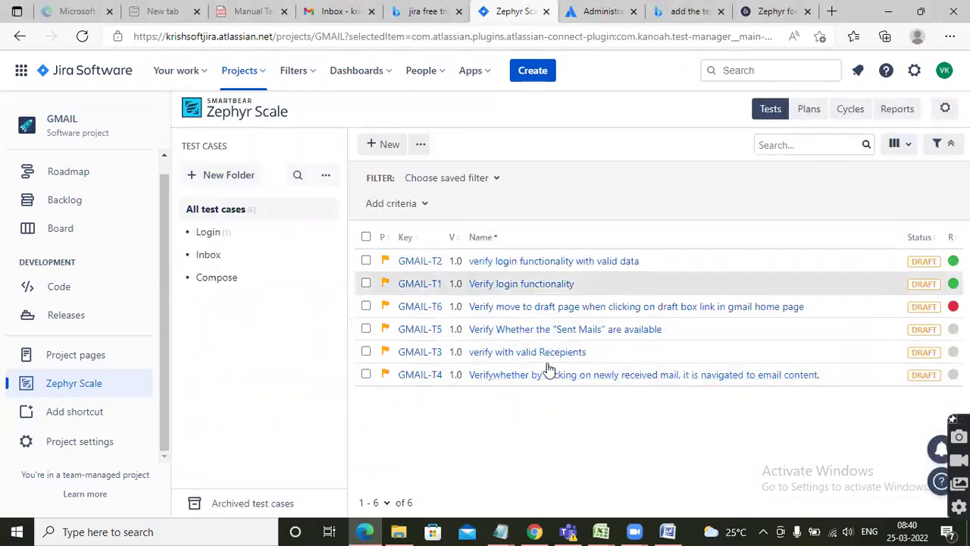
pyautogui.click(366, 261)
pyautogui.click(366, 284)
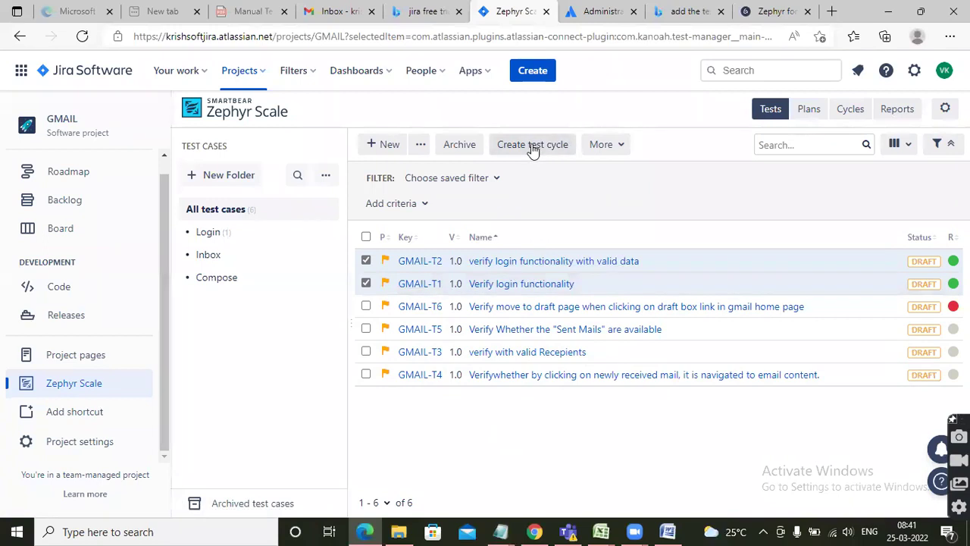
pyautogui.rightClick(479, 278)
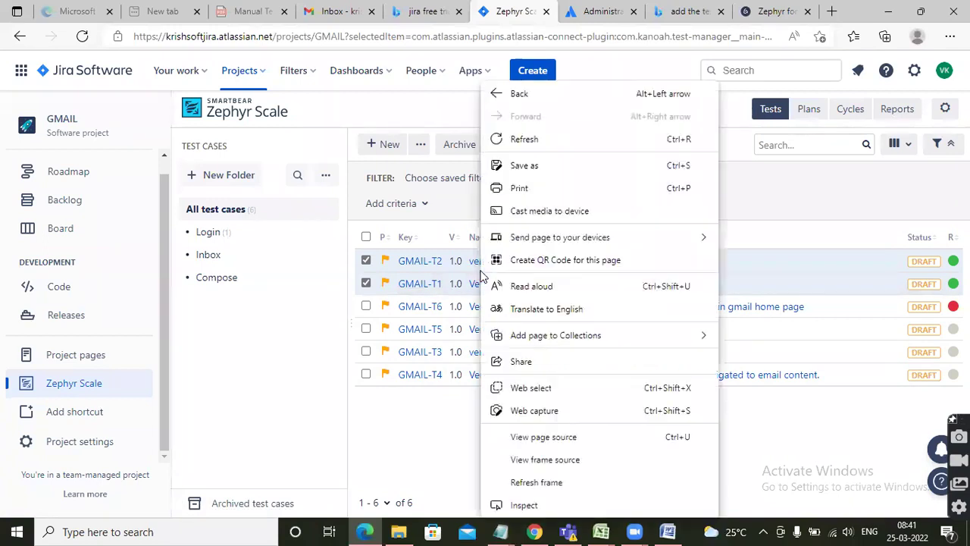
pyautogui.click(419, 430)
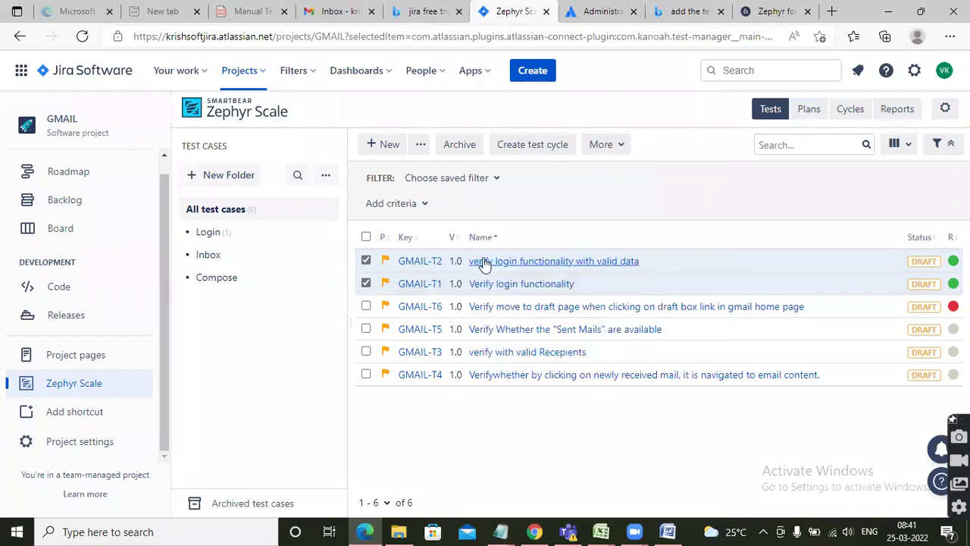
# Examine the filter criteria available for the test case list and the status of GMAIL-T2.
pyautogui.click(424, 206)
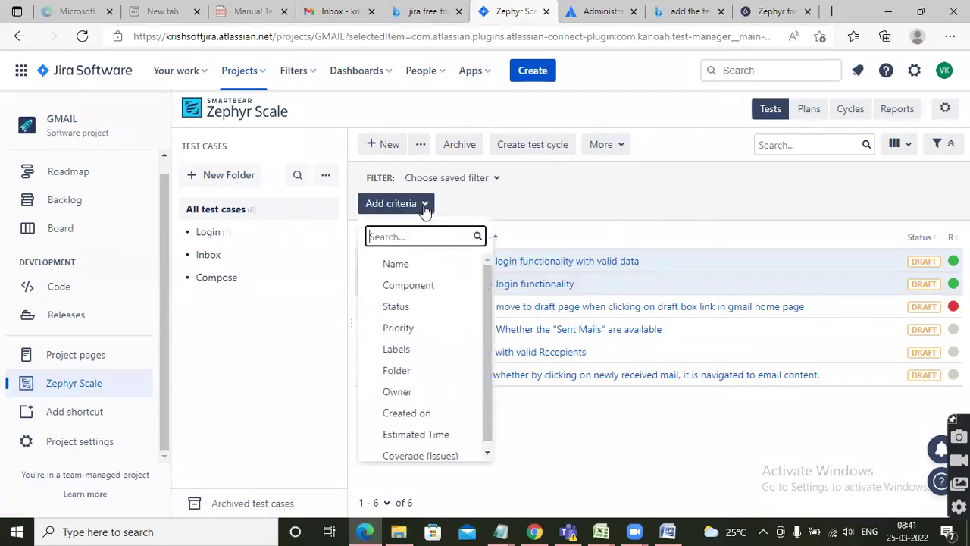
pyautogui.scroll(-1, 424, 385)
pyautogui.scroll(1, 428, 385)
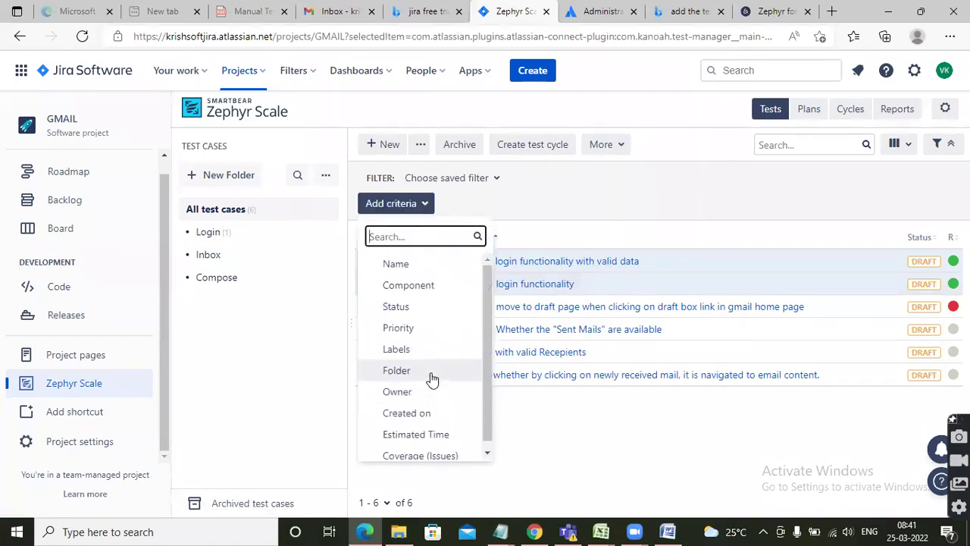
pyautogui.click(531, 411)
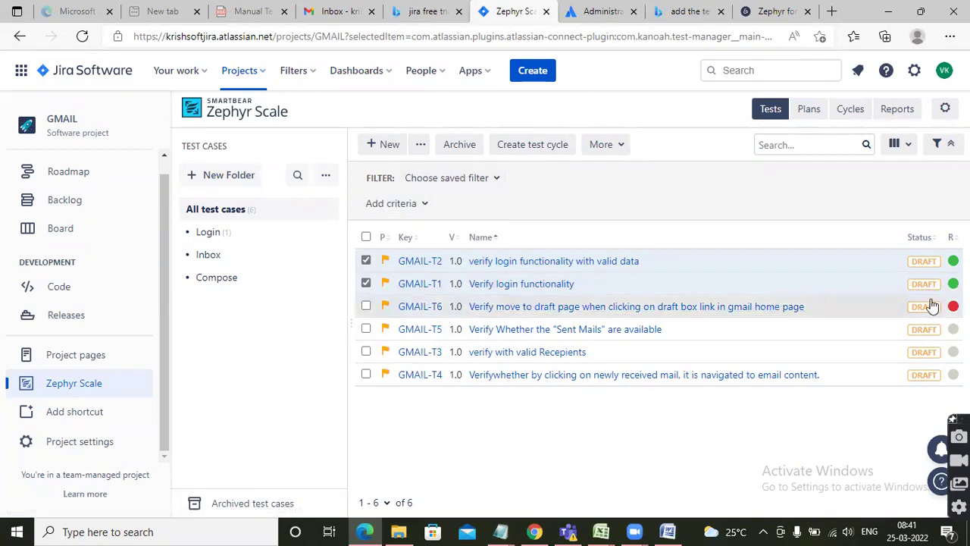
pyautogui.click(924, 265)
pyautogui.click(924, 264)
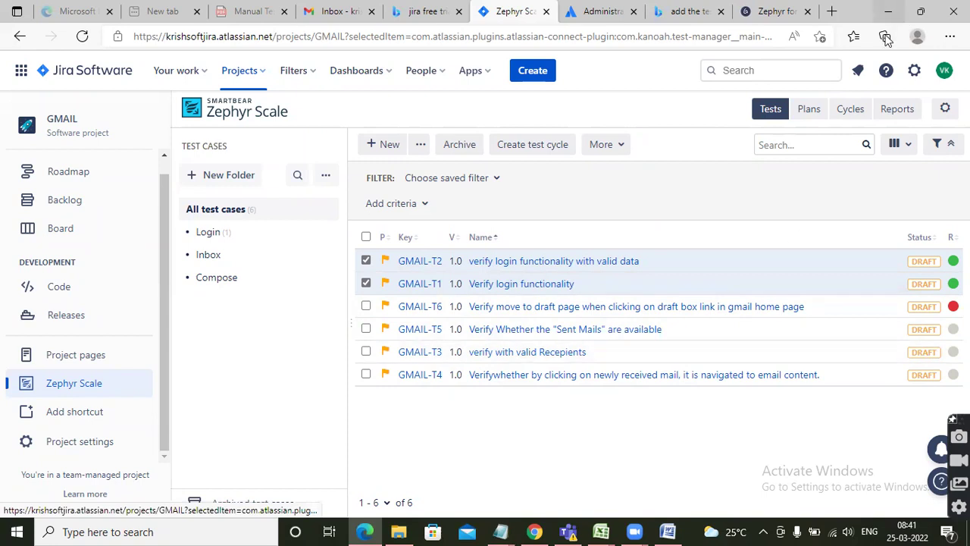
# Open the test cycles list and inspect the execution progress of Functional Cycle and Smoke Test Cycle.
pyautogui.click(850, 108)
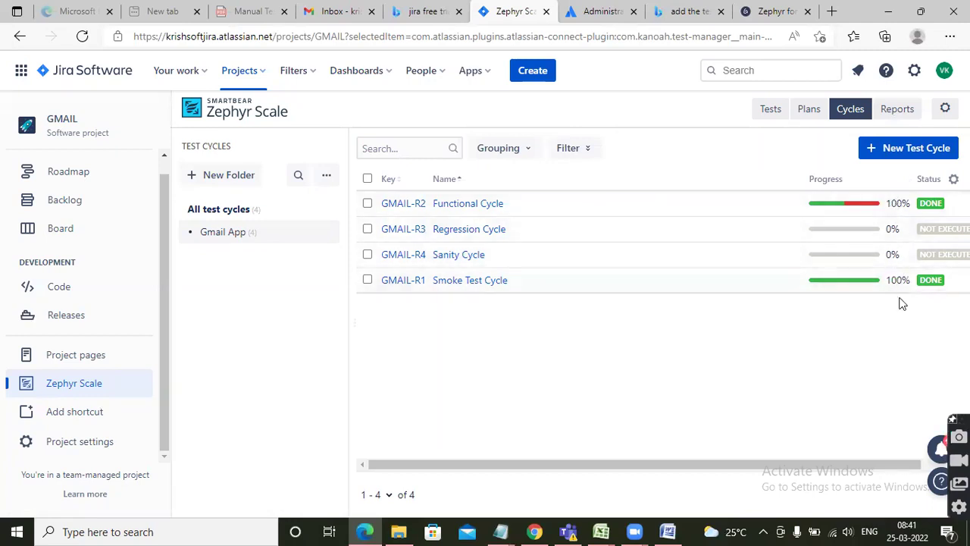
pyautogui.moveTo(865, 206)
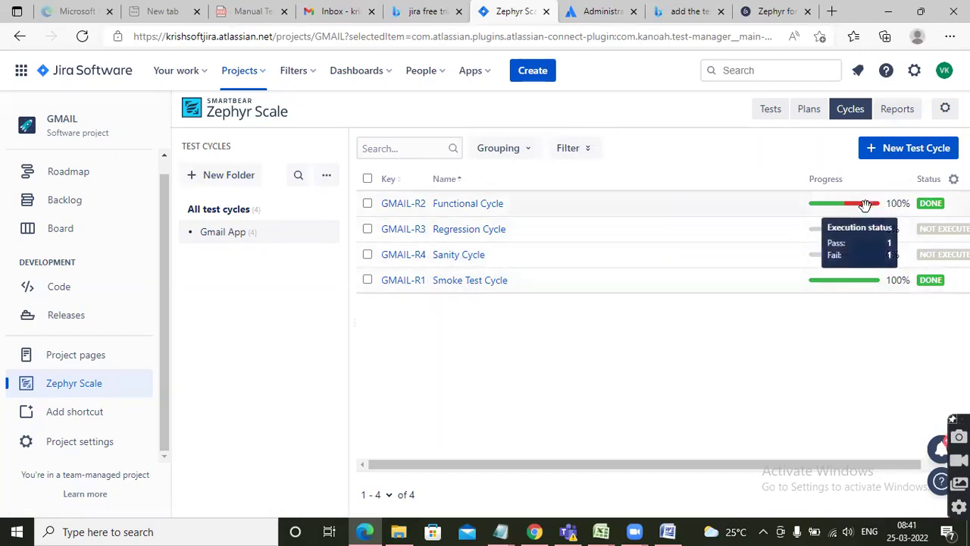
pyautogui.moveTo(847, 281)
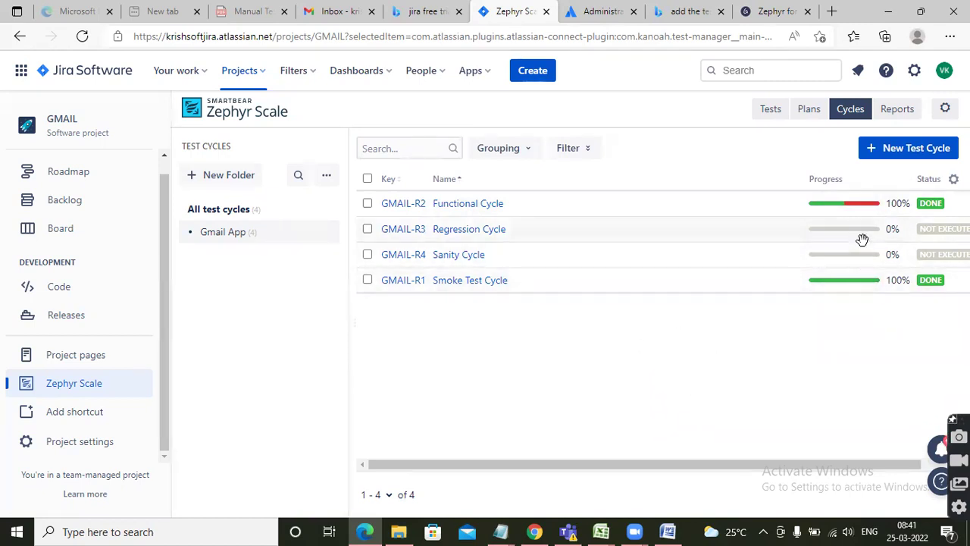
# Open Functional Cycle for editing, view its details, and return to the test cycles list.
pyautogui.click(368, 203)
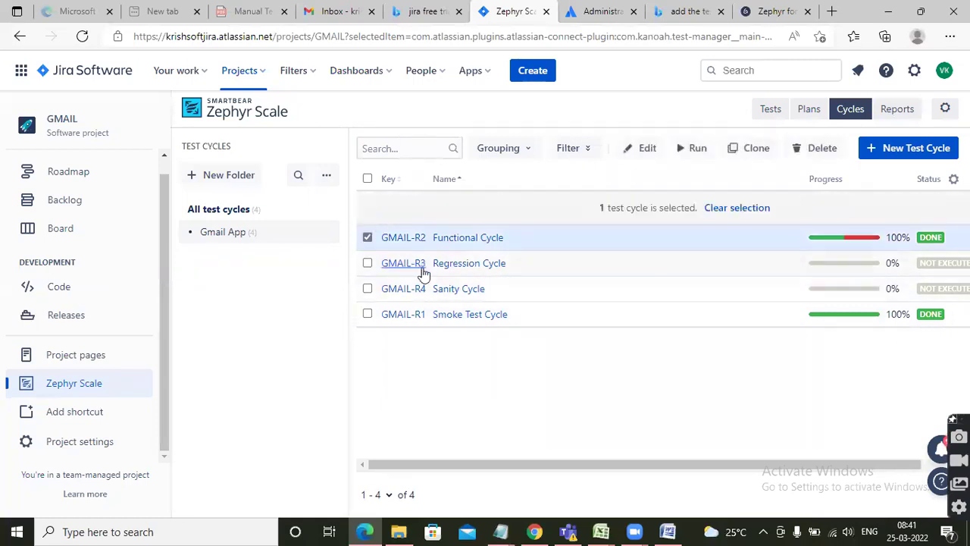
pyautogui.click(638, 148)
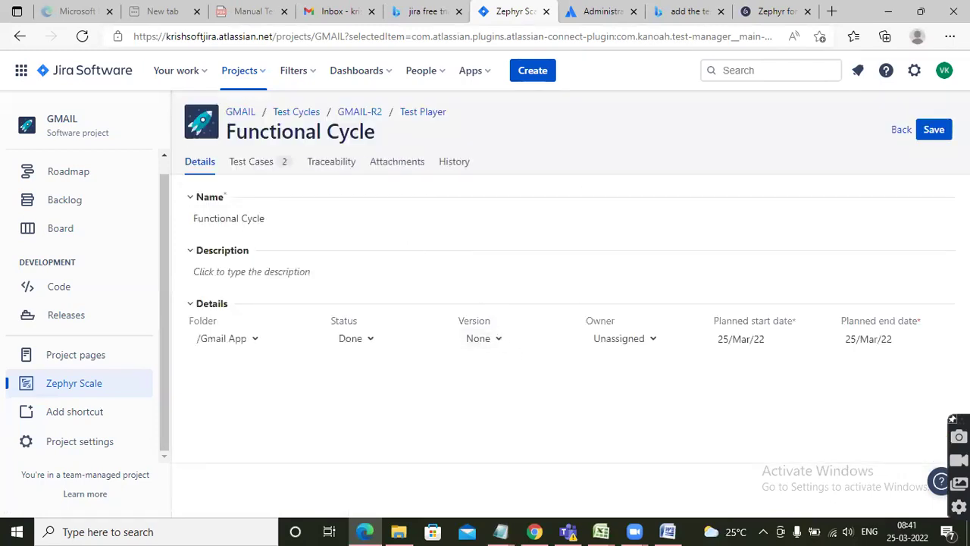
pyautogui.click(901, 131)
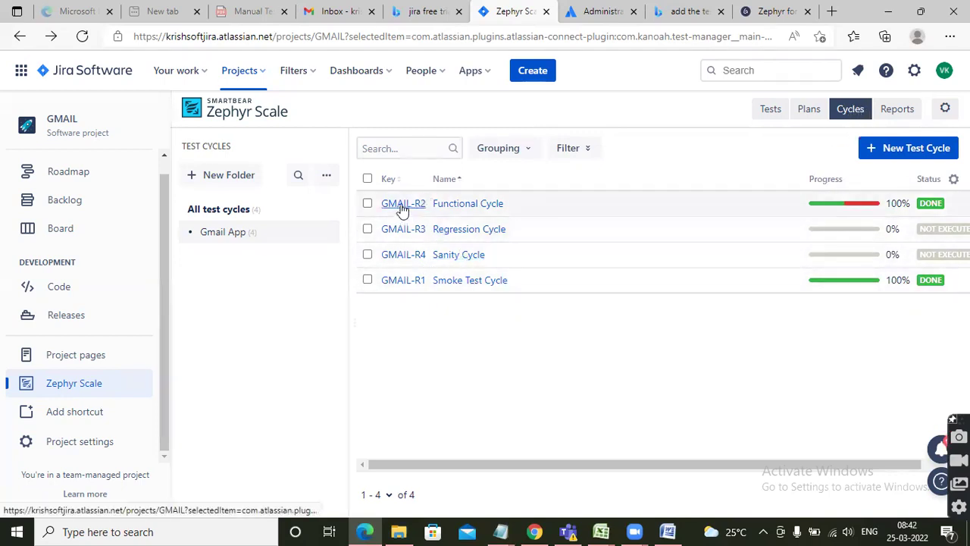
# Open Smoke Test Cycle in the test player, review its executed test cases, and return to the test cycles list.
pyautogui.click(404, 282)
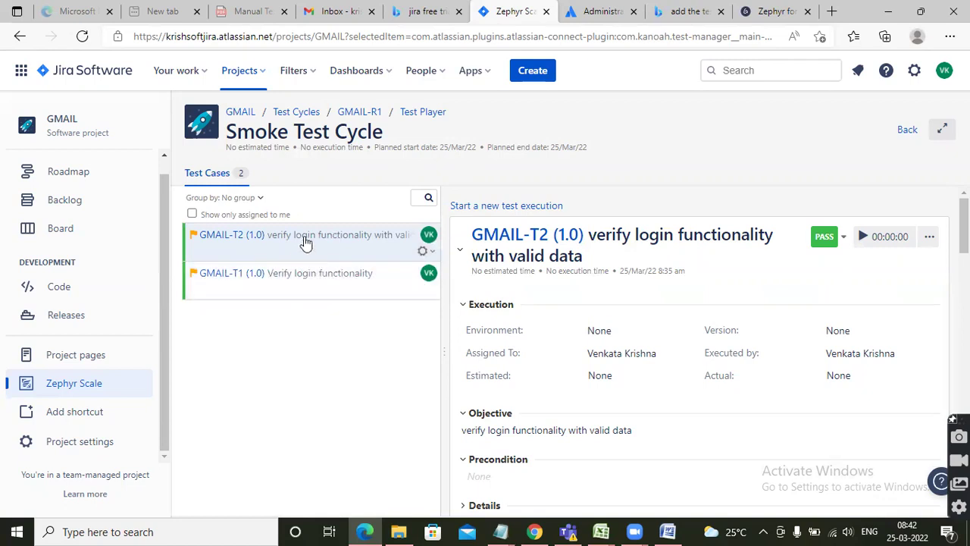
pyautogui.click(897, 133)
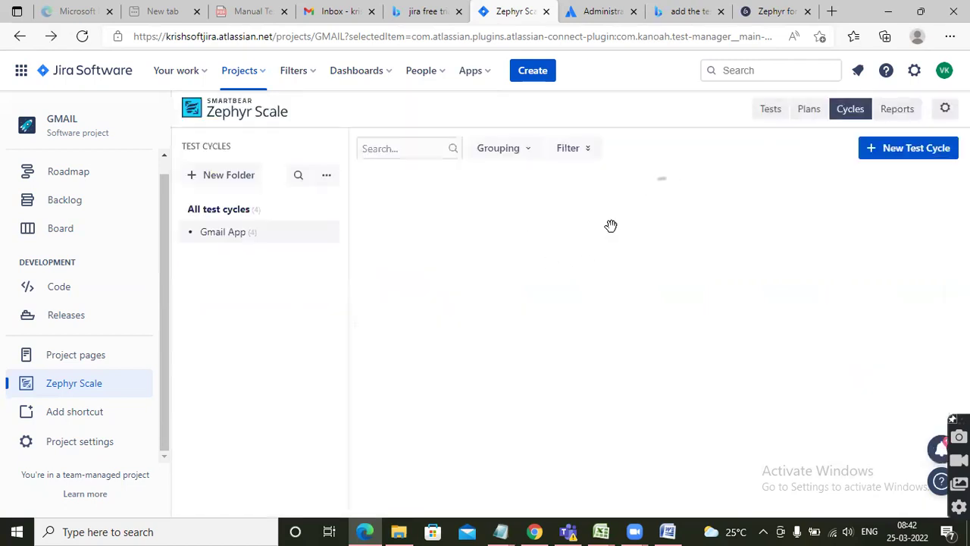
# Start a new test cycle in the Gmail App folder and name it System Test Cycle.
pyautogui.click(898, 147)
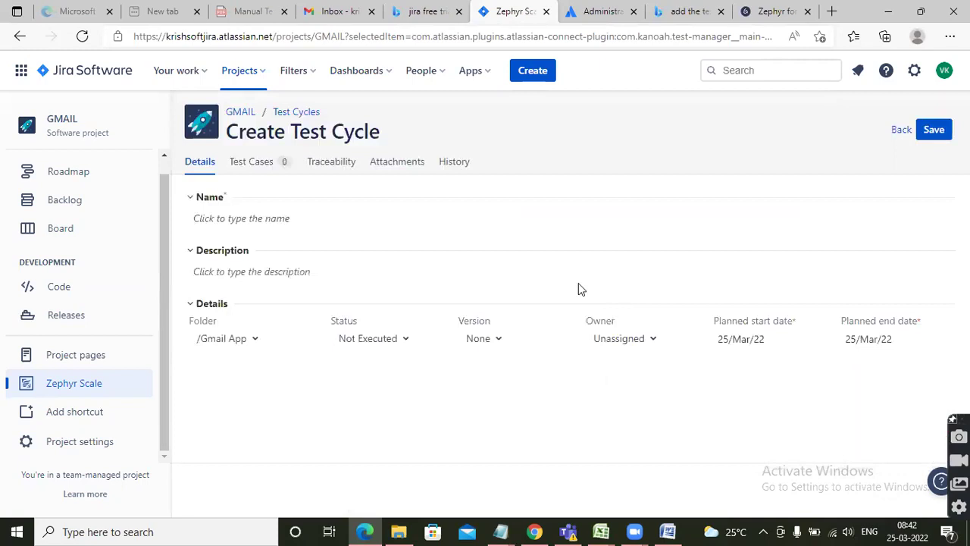
pyautogui.click(252, 218)
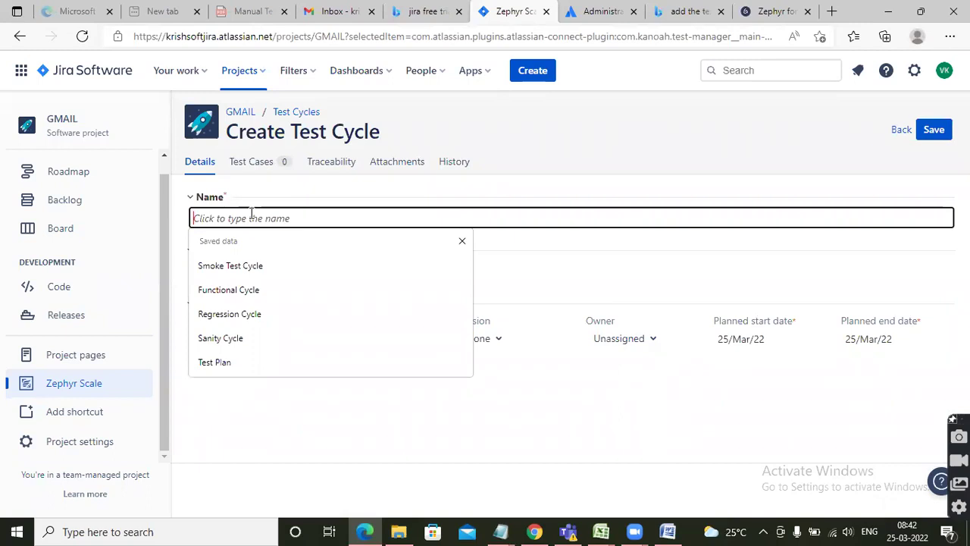
pyautogui.write('S')
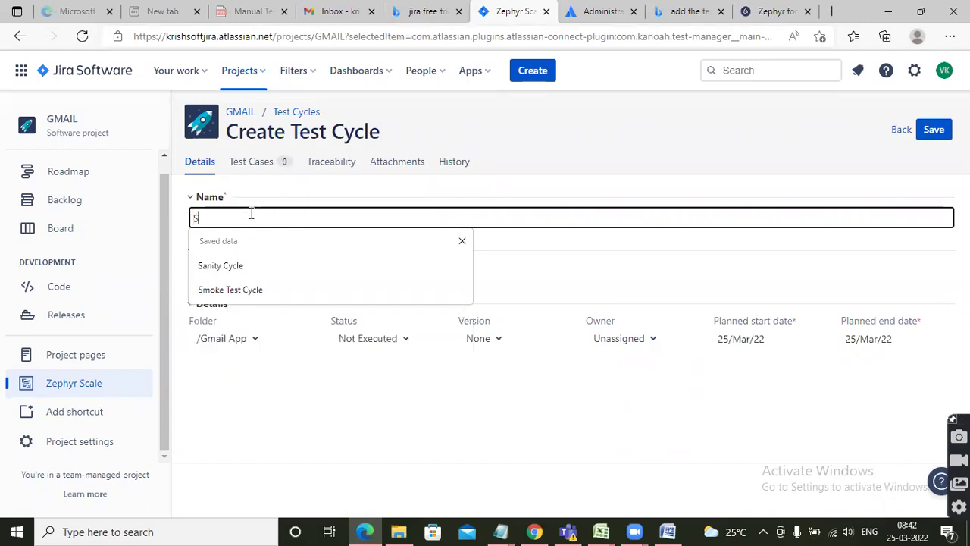
pyautogui.write('ystem Test Cycle')
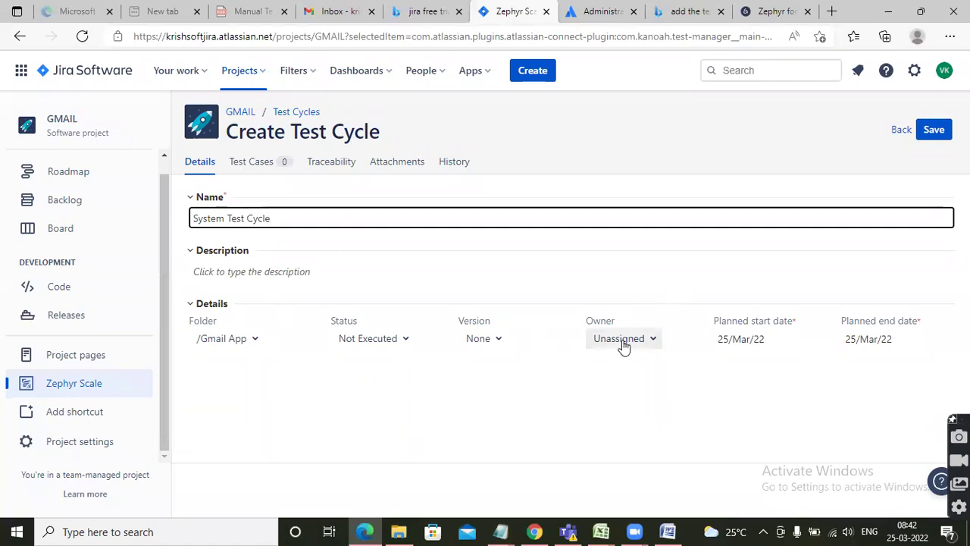
# Add the existing test cases GMAIL-T1, GMAIL-T6 and GMAIL-T5 to the new test cycle.
pyautogui.click(256, 168)
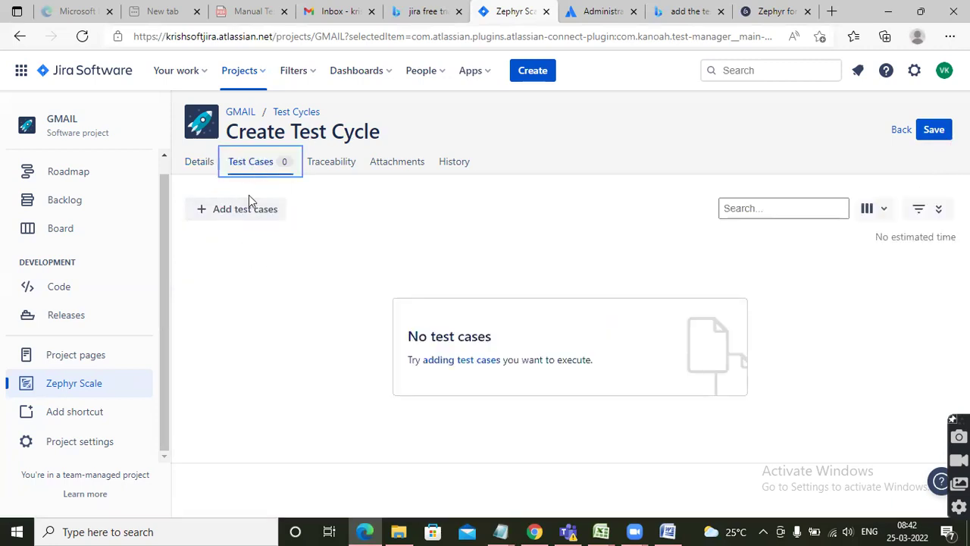
pyautogui.click(237, 214)
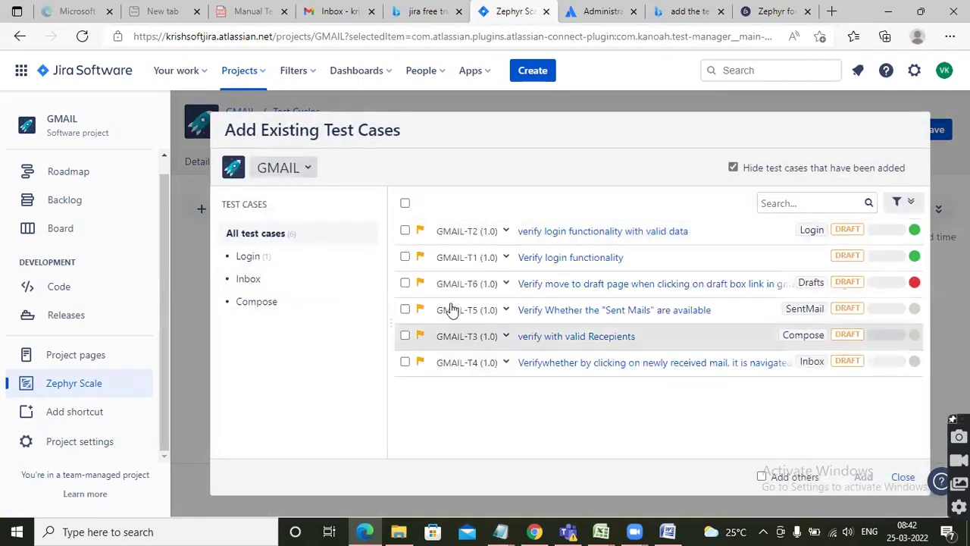
pyautogui.click(404, 257)
pyautogui.click(404, 284)
pyautogui.click(405, 309)
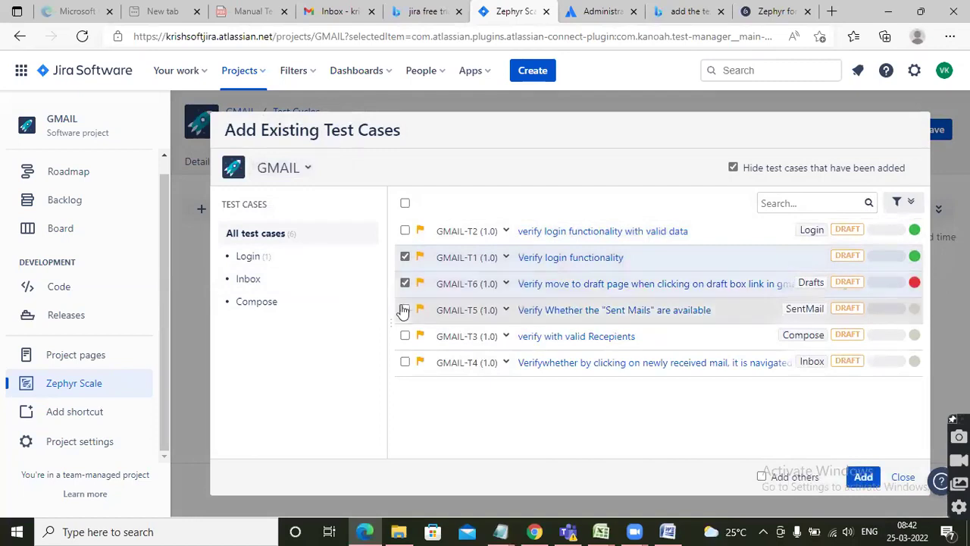
pyautogui.click(863, 478)
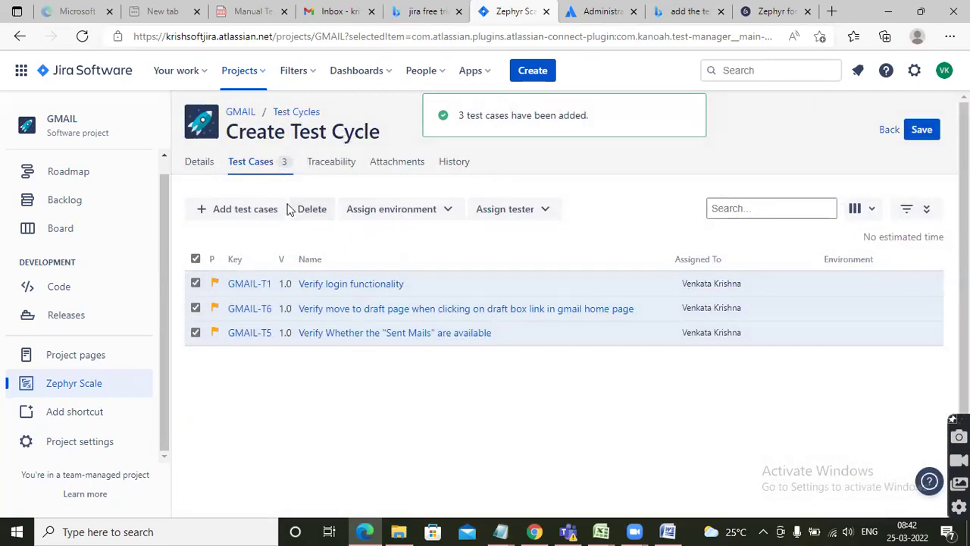
# Save System Test Cycle, check its assigned test cases, and leave the cycle.
pyautogui.click(924, 133)
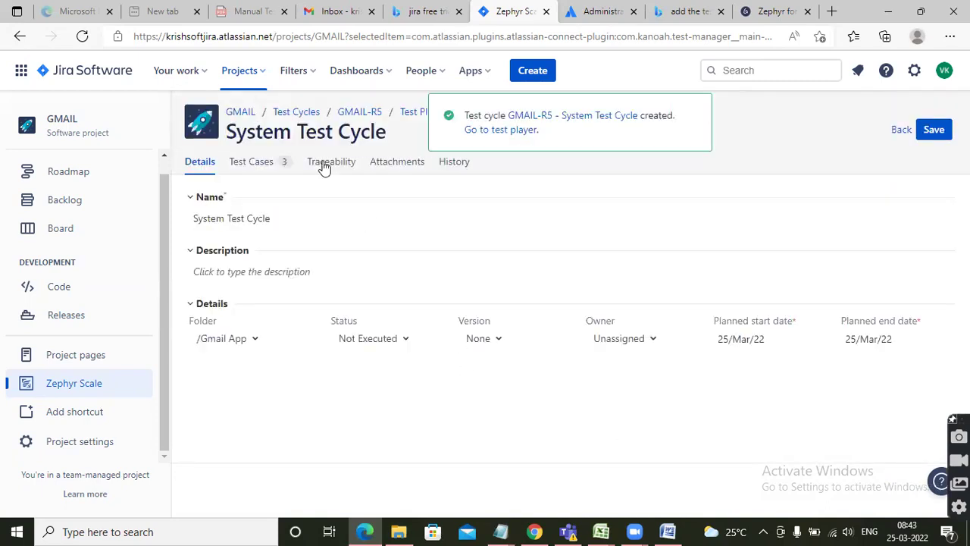
pyautogui.click(255, 159)
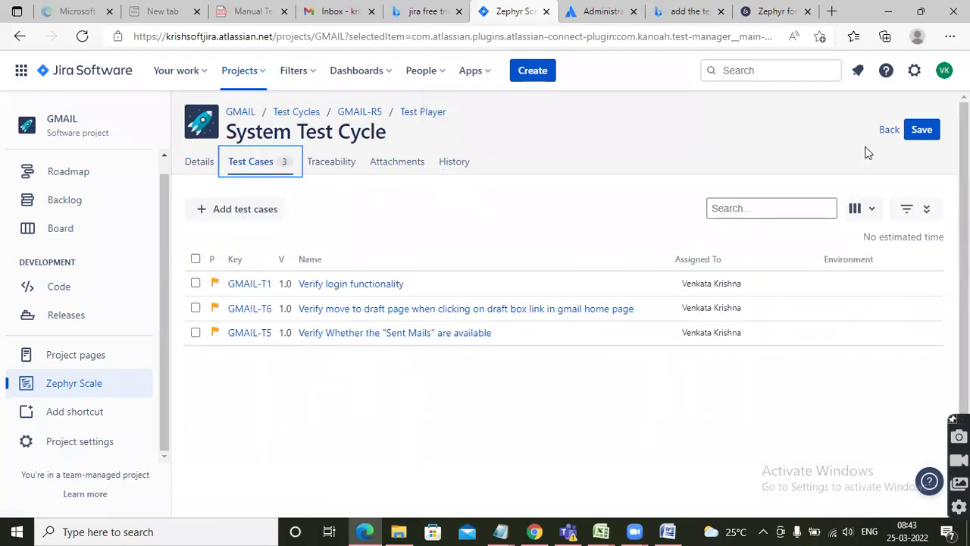
pyautogui.click(888, 130)
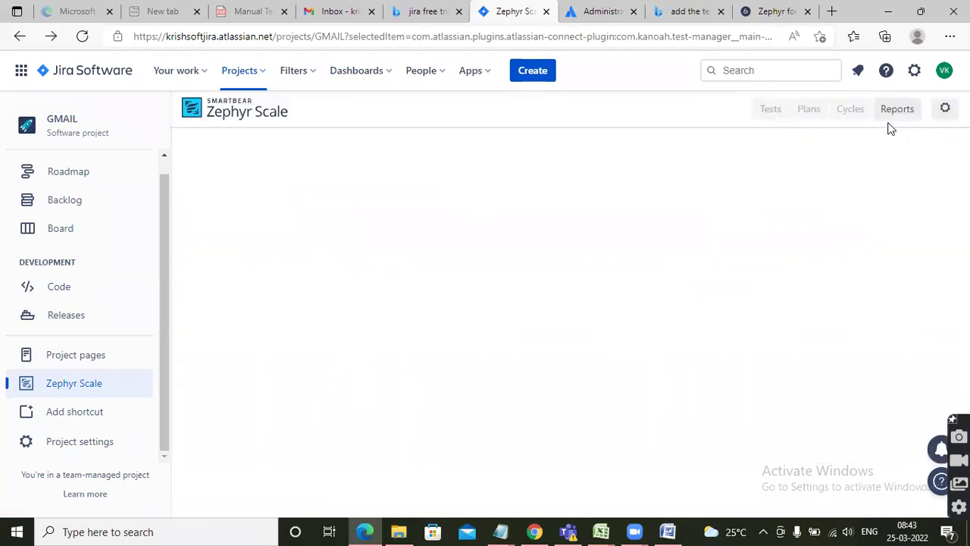
# Open test plan GMAIL-P1 to view its details, and go back to the test cycles list.
pyautogui.click(810, 110)
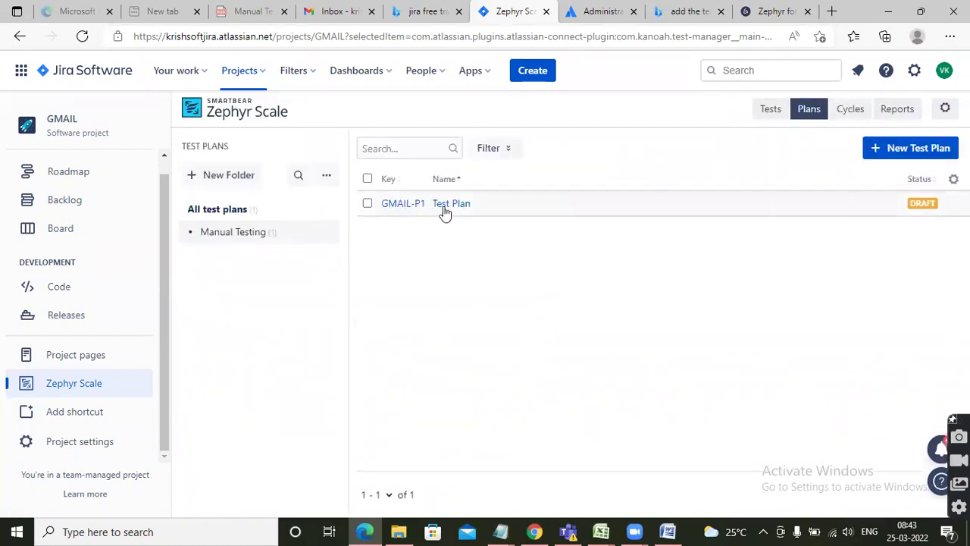
pyautogui.click(400, 204)
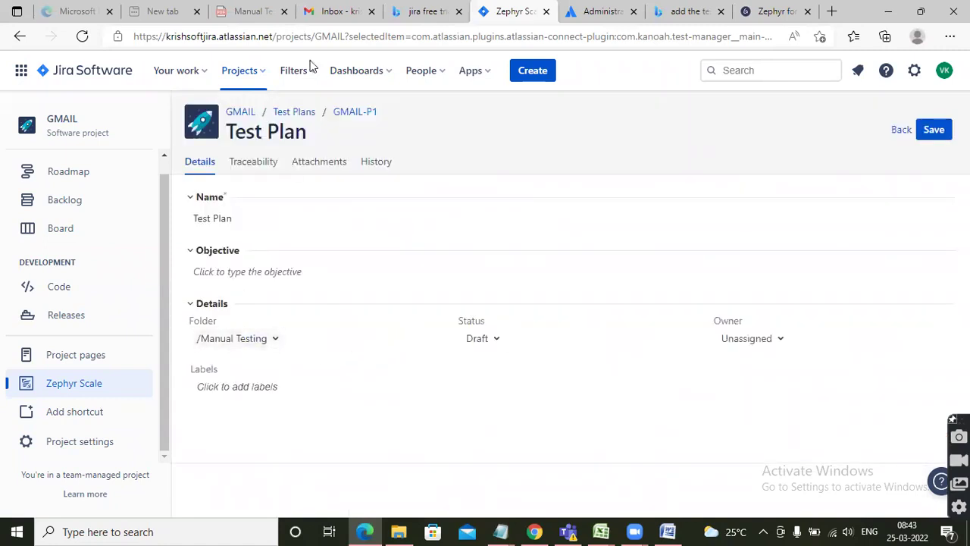
pyautogui.click(900, 130)
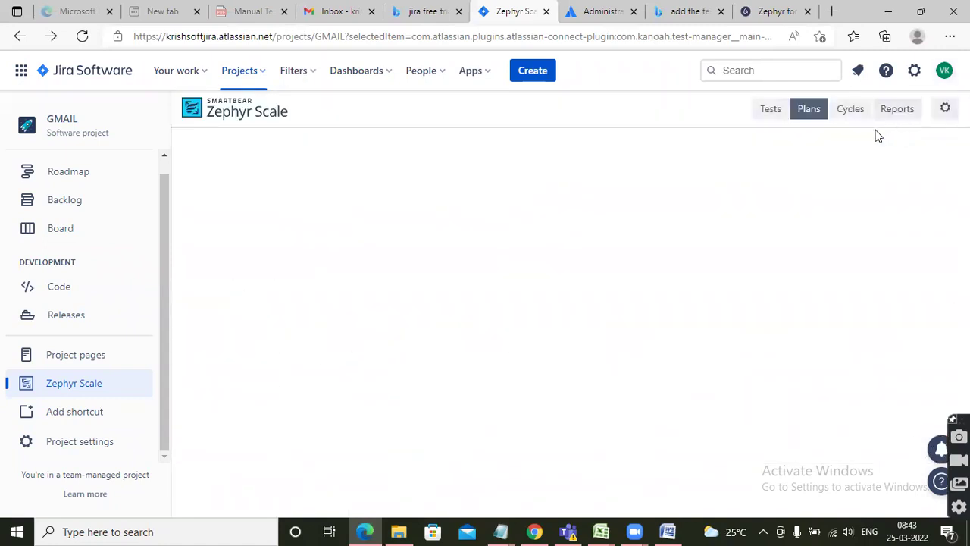
pyautogui.click(844, 110)
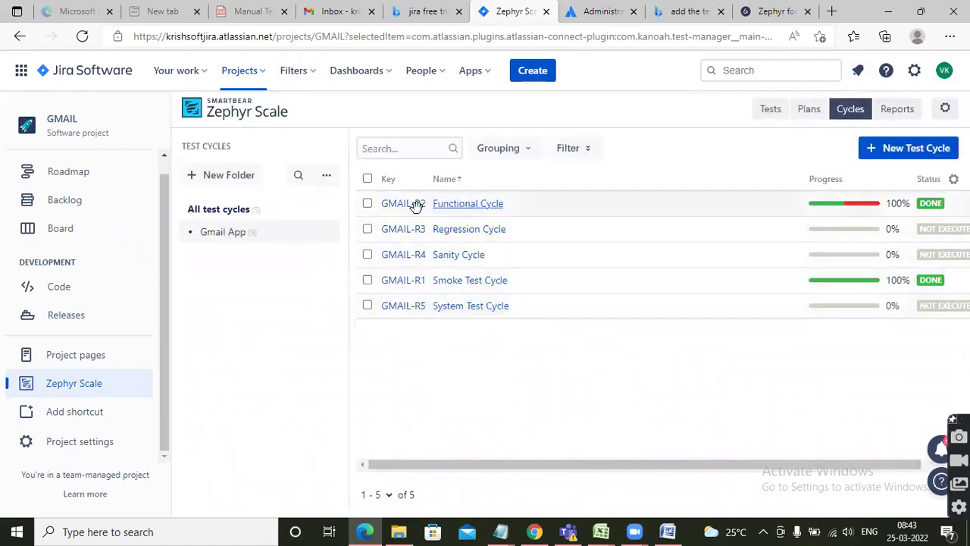
# Run Functional Cycle to review its test case results in the test player, and return to the cycles list.
pyautogui.click(367, 204)
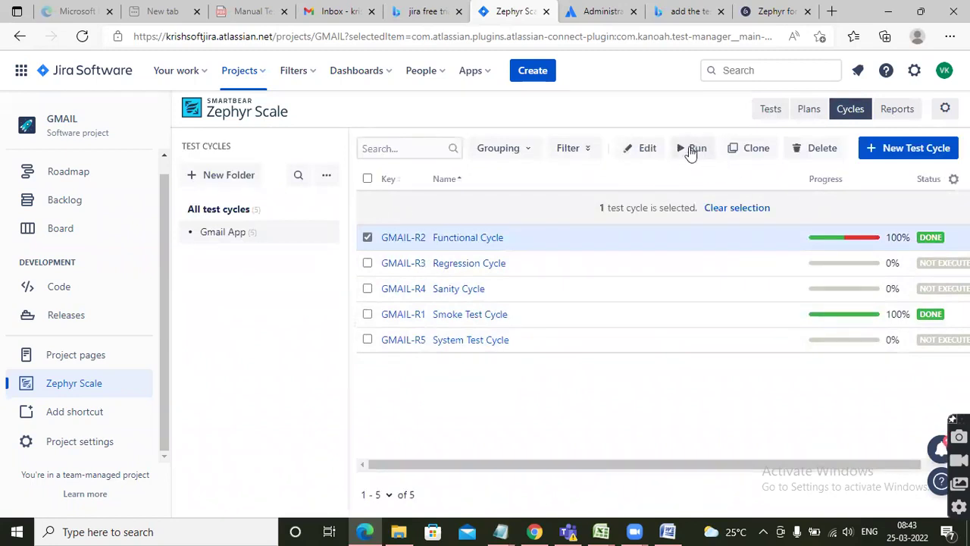
pyautogui.click(696, 149)
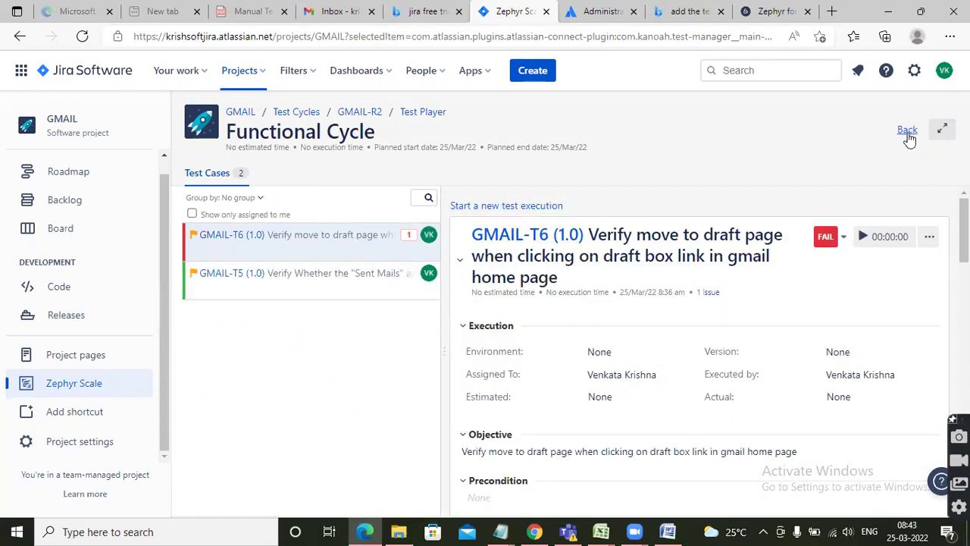
pyautogui.click(907, 134)
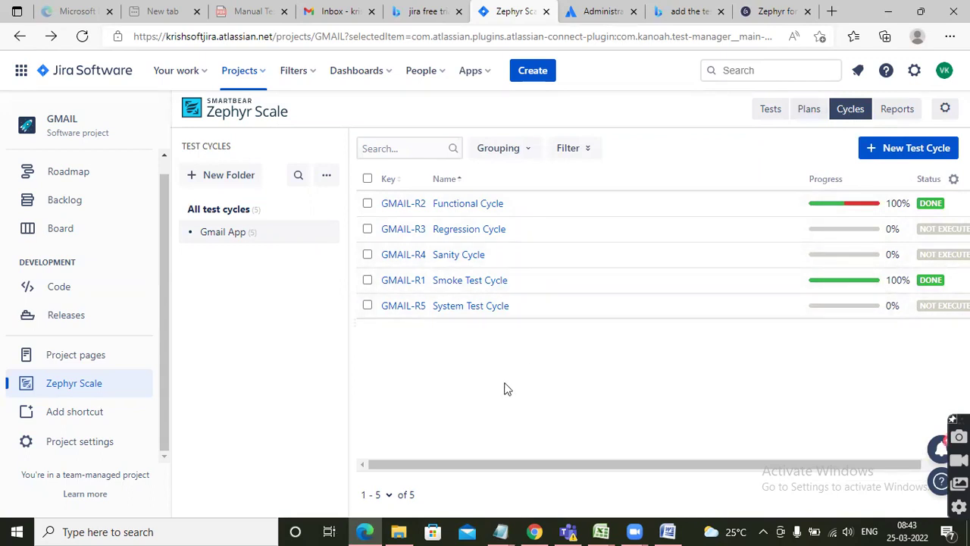
# Open Functional Cycle for editing, view the test cases assigned to it, and return to the cycles list.
pyautogui.click(367, 203)
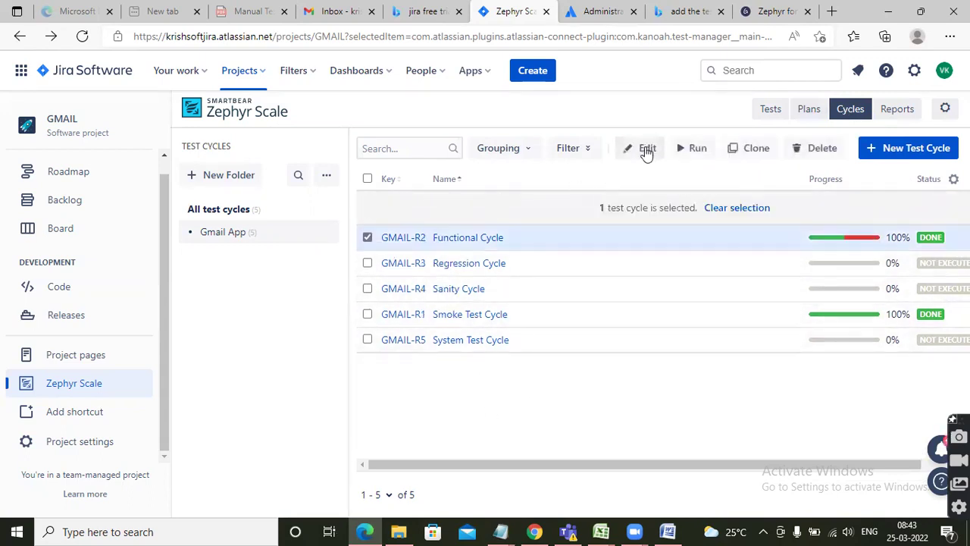
pyautogui.click(644, 150)
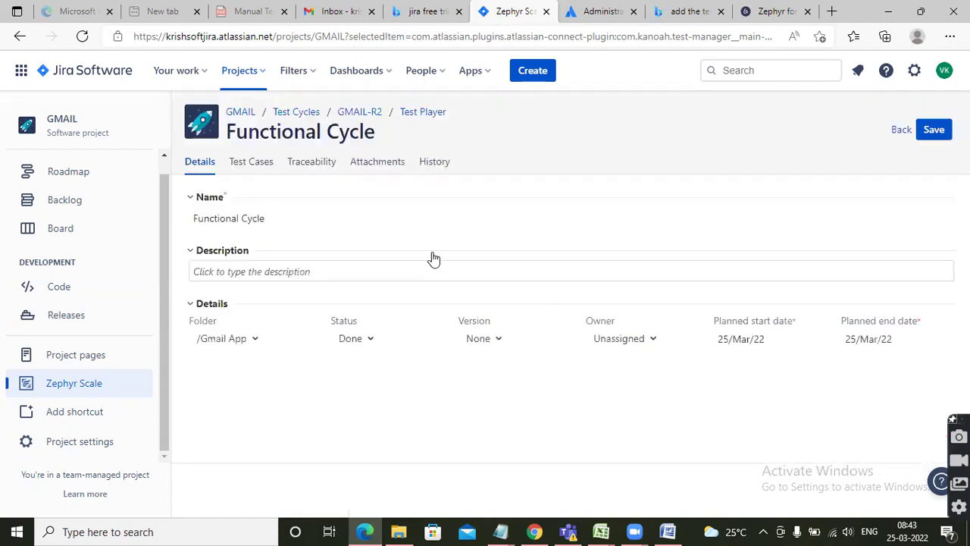
pyautogui.click(261, 166)
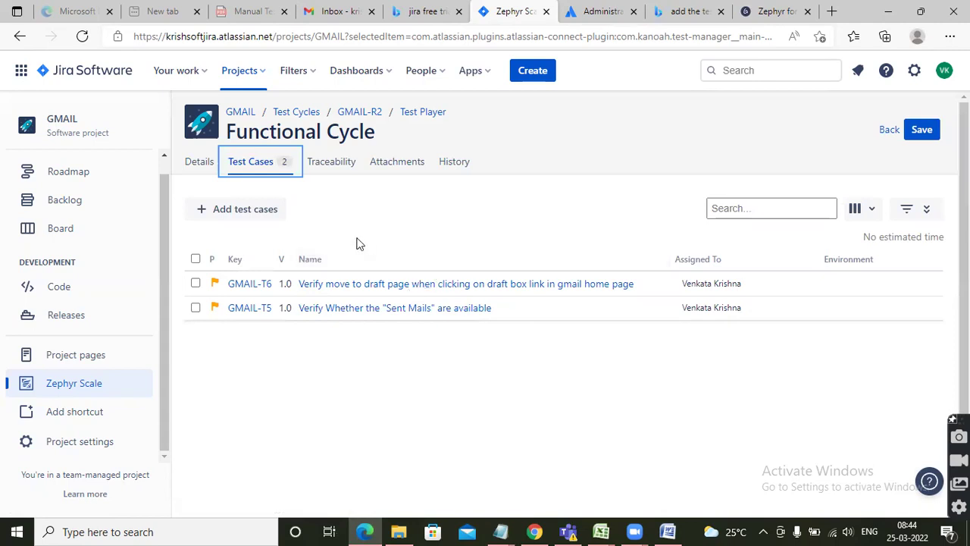
pyautogui.click(888, 132)
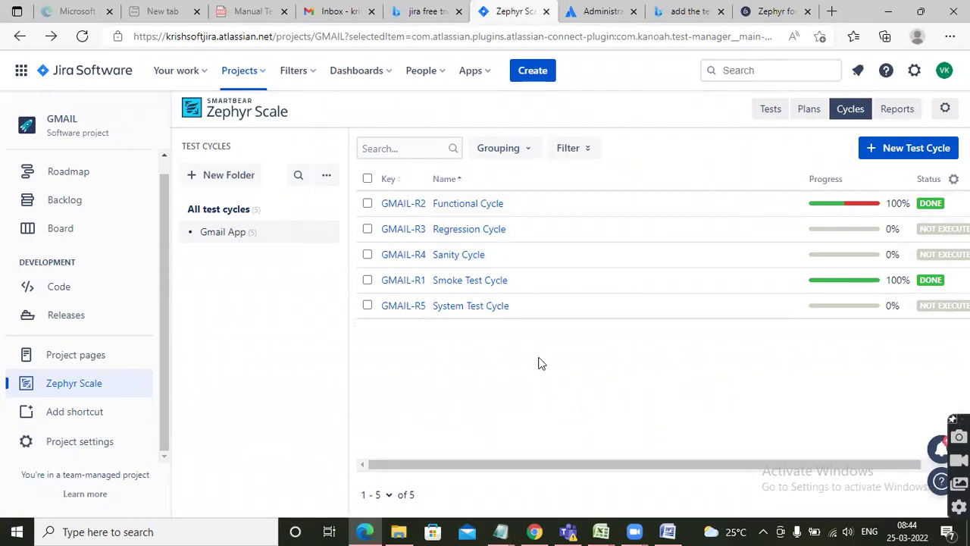
# Generate a Traceability matrix report for the GMAIL project in the Coverage -> Test Cases direction.
pyautogui.click(892, 110)
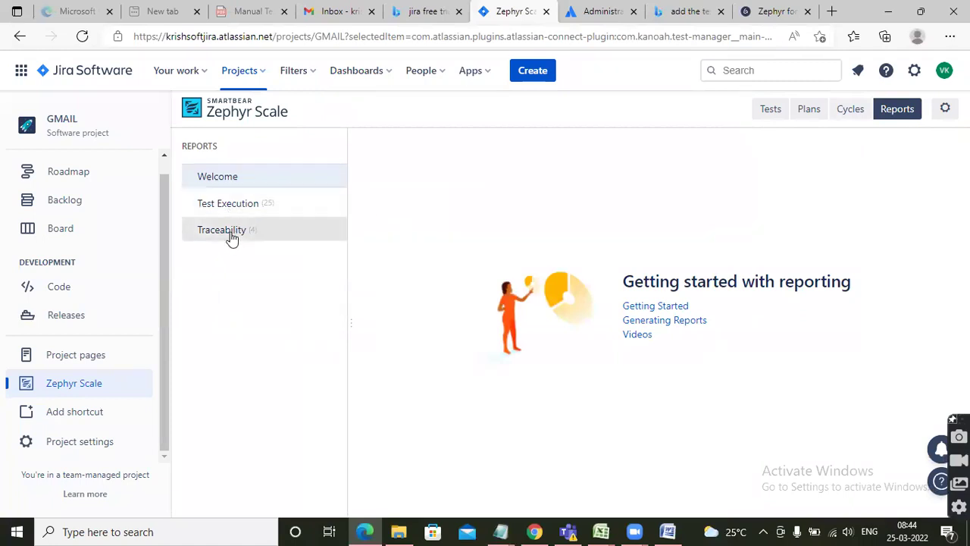
pyautogui.click(234, 236)
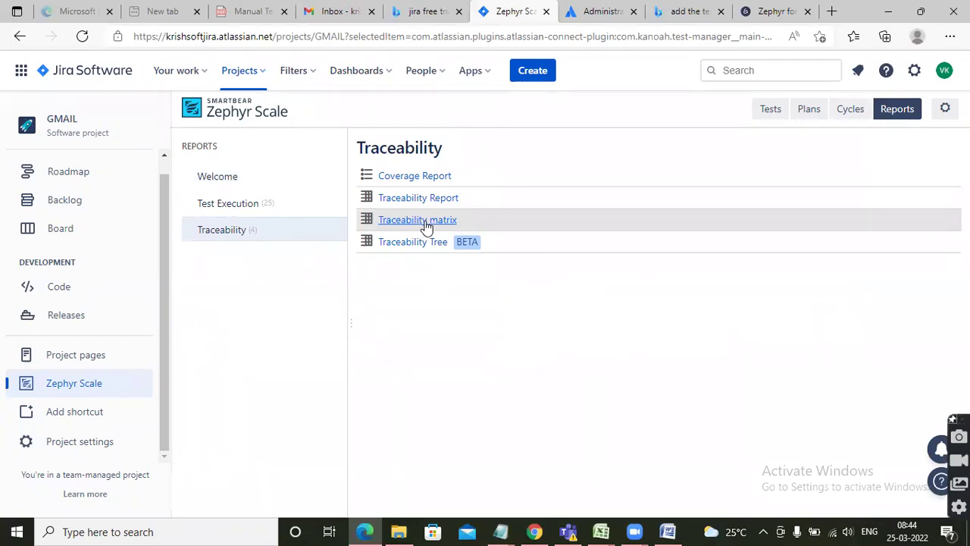
pyautogui.click(426, 224)
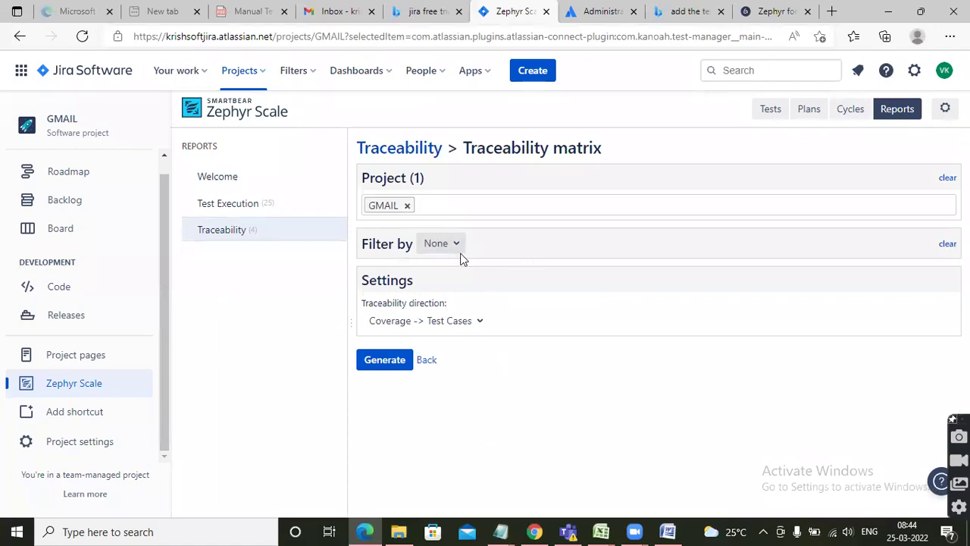
pyautogui.click(386, 368)
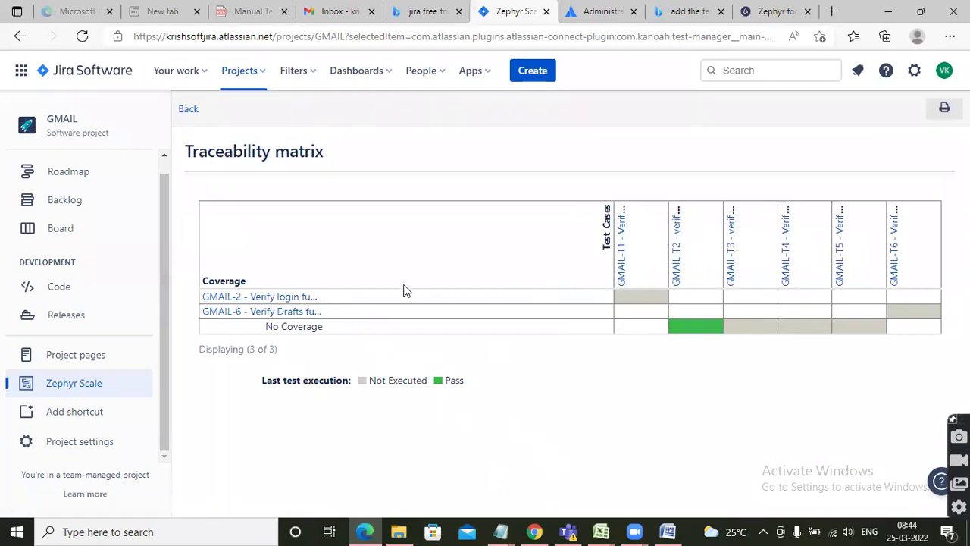
# Examine how the coverage rows map to the test case columns in the traceability matrix, and collapse the project sidebar.
pyautogui.doubleClick(301, 326)
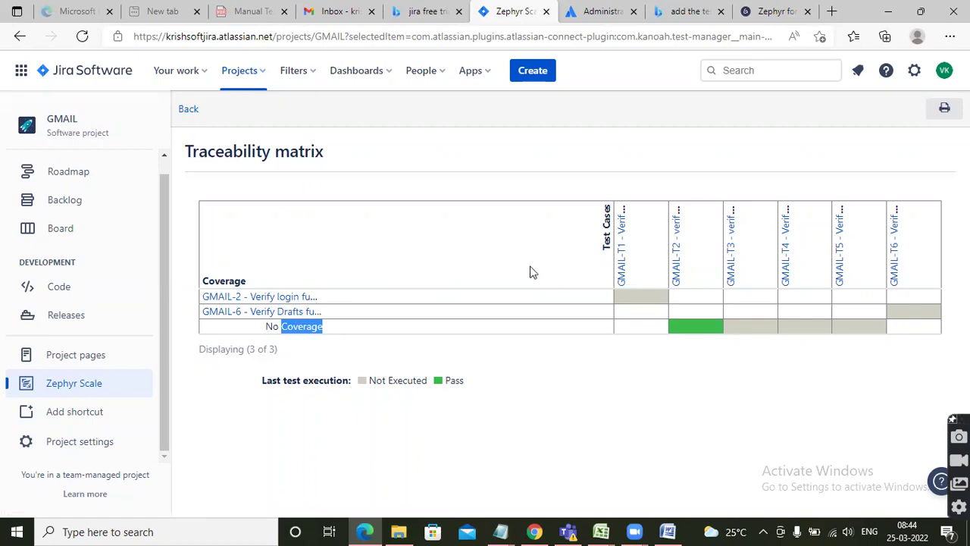
pyautogui.click(348, 282)
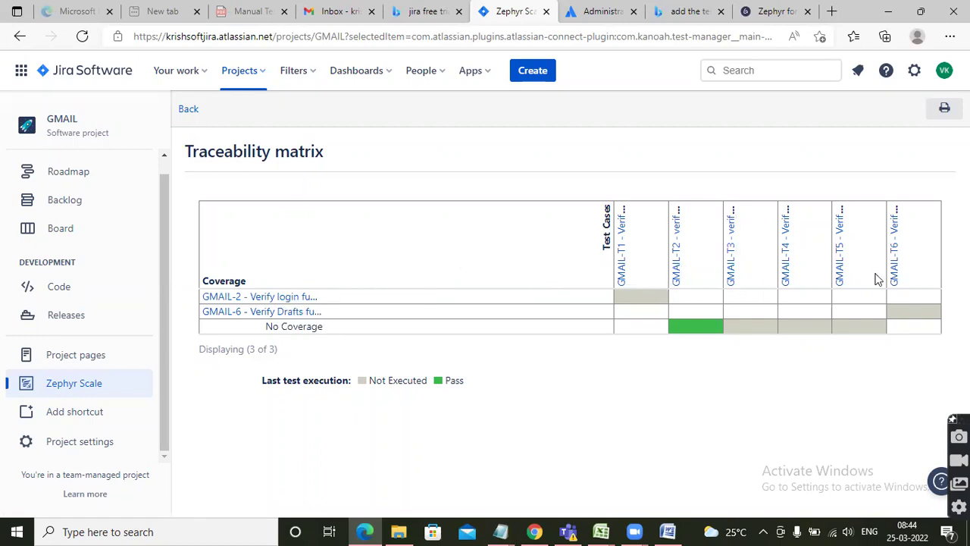
pyautogui.moveTo(907, 273); pyautogui.dragTo(606, 257)
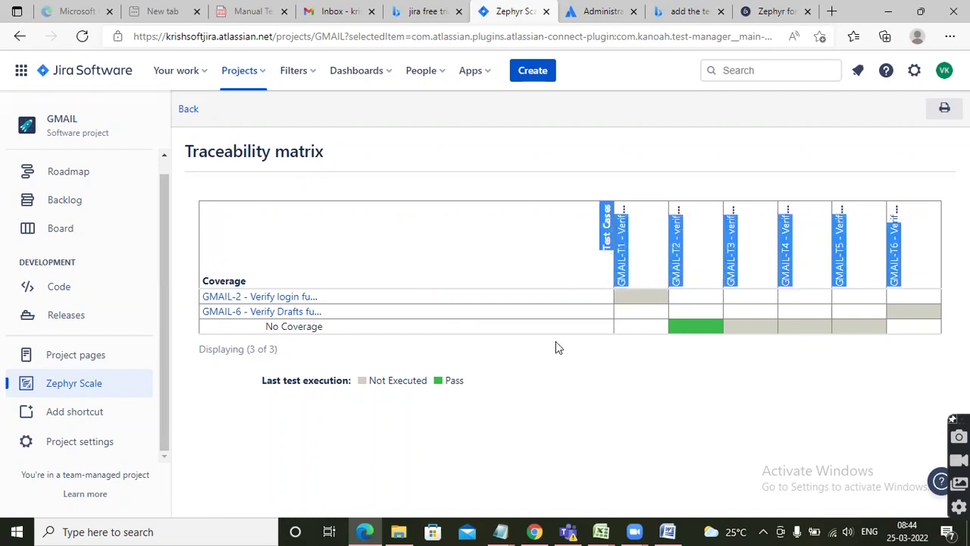
pyautogui.click(562, 387)
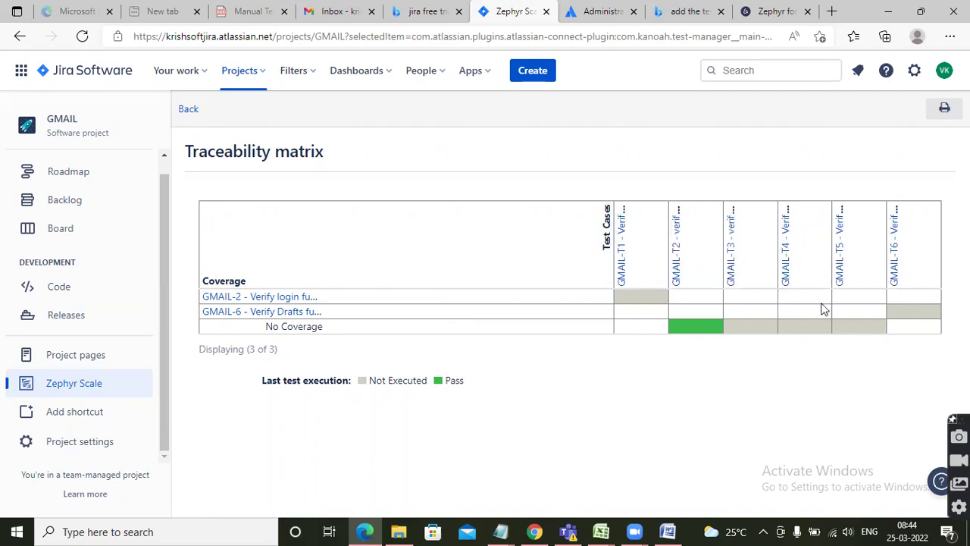
pyautogui.moveTo(911, 277); pyautogui.dragTo(429, 319)
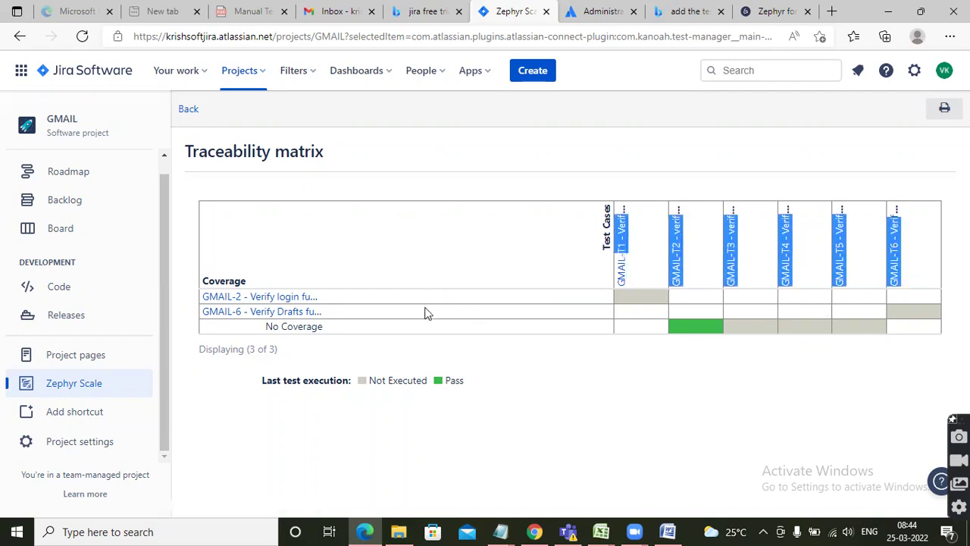
pyautogui.click(911, 265)
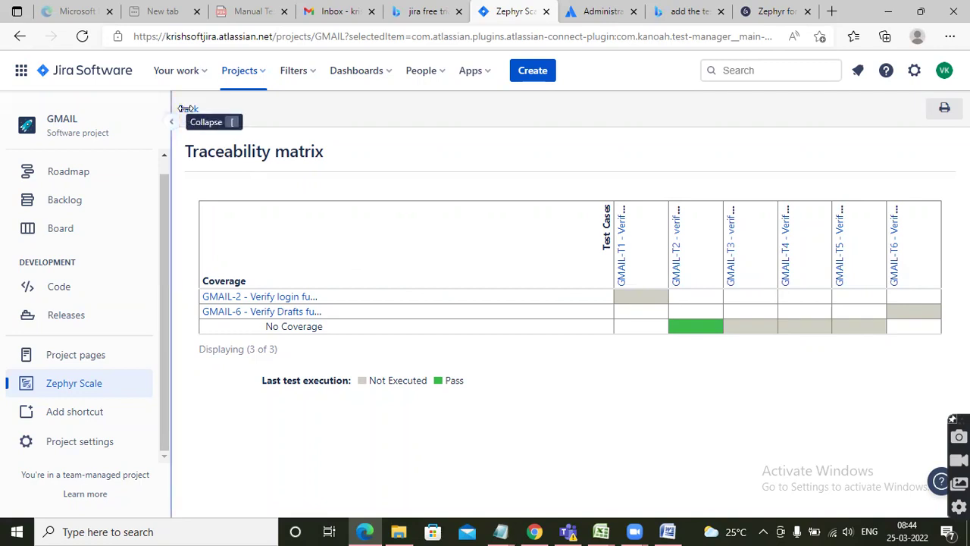
pyautogui.click(172, 120)
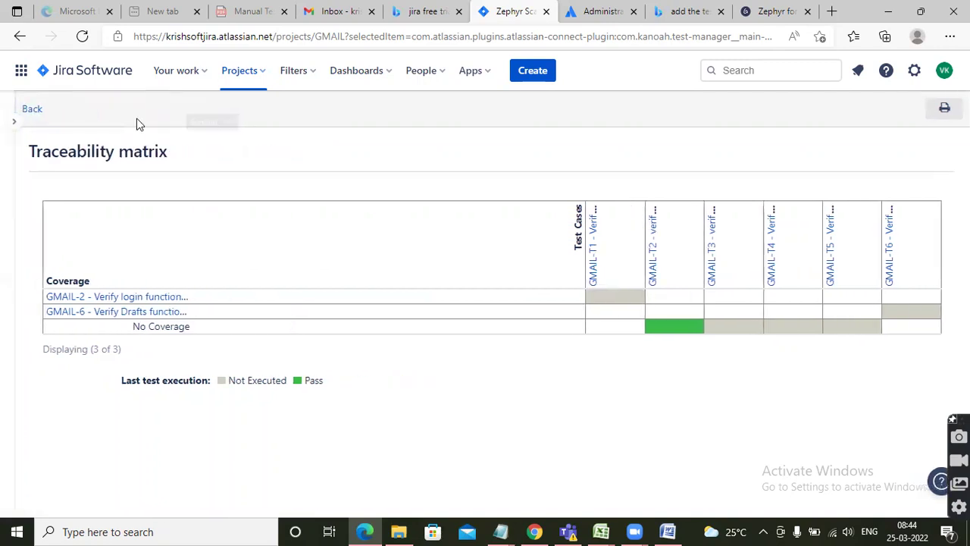
# Leave the traceability matrix and generate a Test execution burn down report for the GMAIL project by month, using the last test execution.
pyautogui.click(16, 121)
pyautogui.click(187, 111)
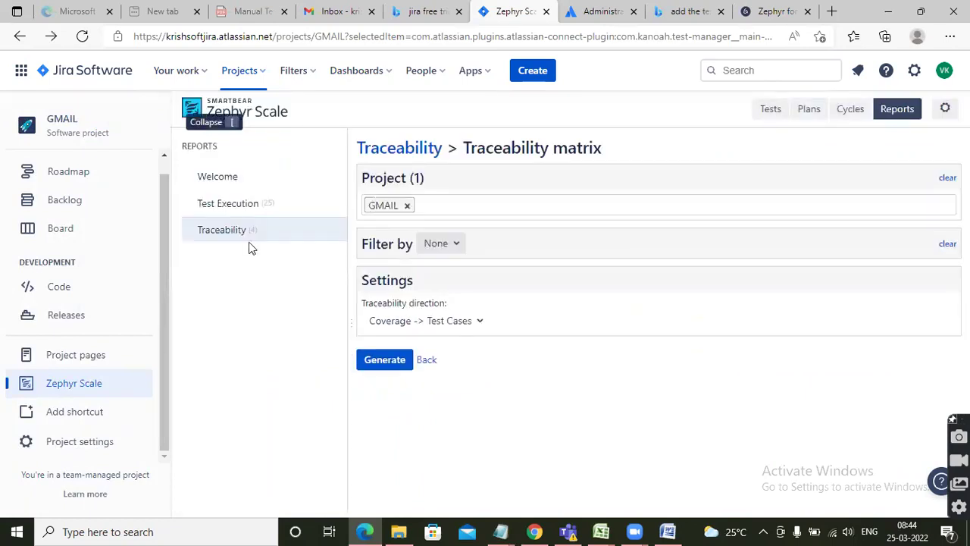
pyautogui.click(233, 203)
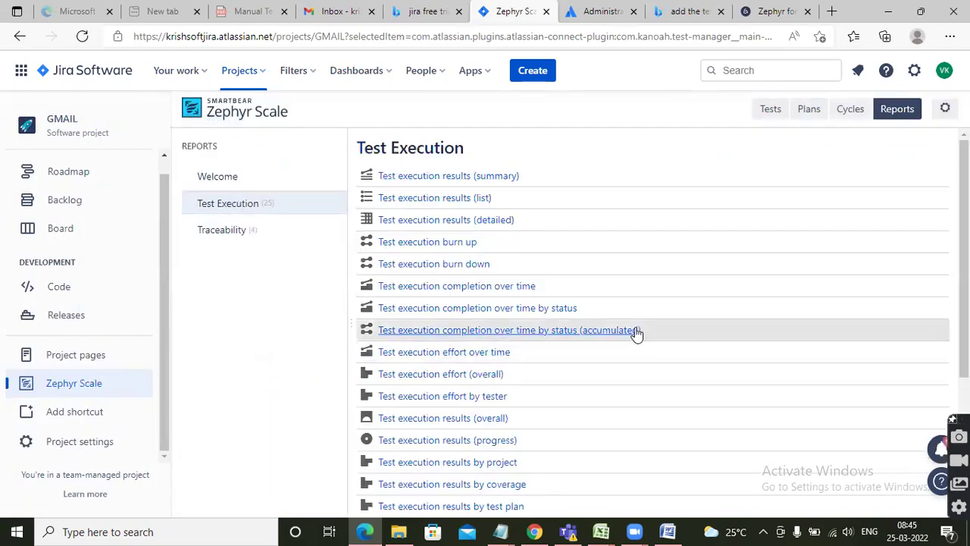
pyautogui.click(461, 271)
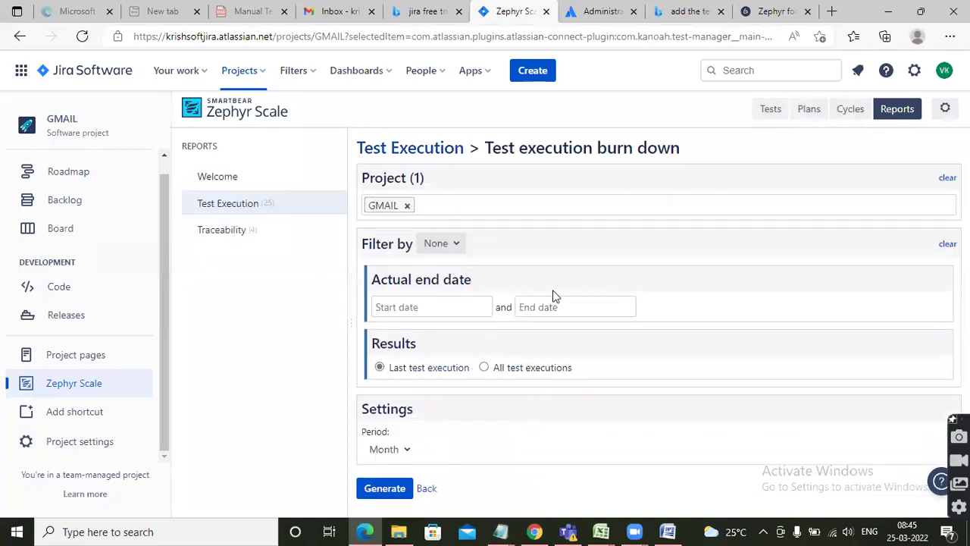
pyautogui.click(388, 489)
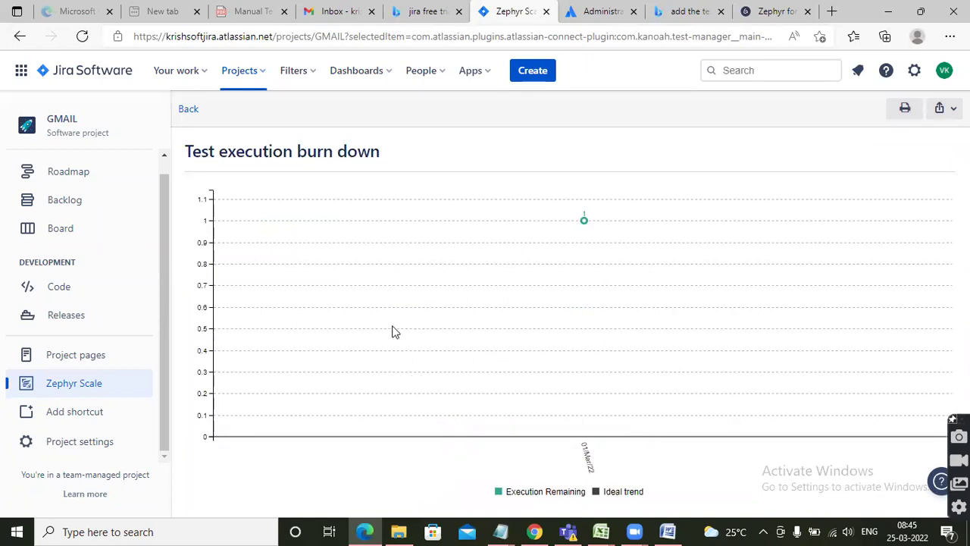
# Leave the burn down chart, look through the available Test Execution reports, and show the Traceability reports list.
pyautogui.click(20, 36)
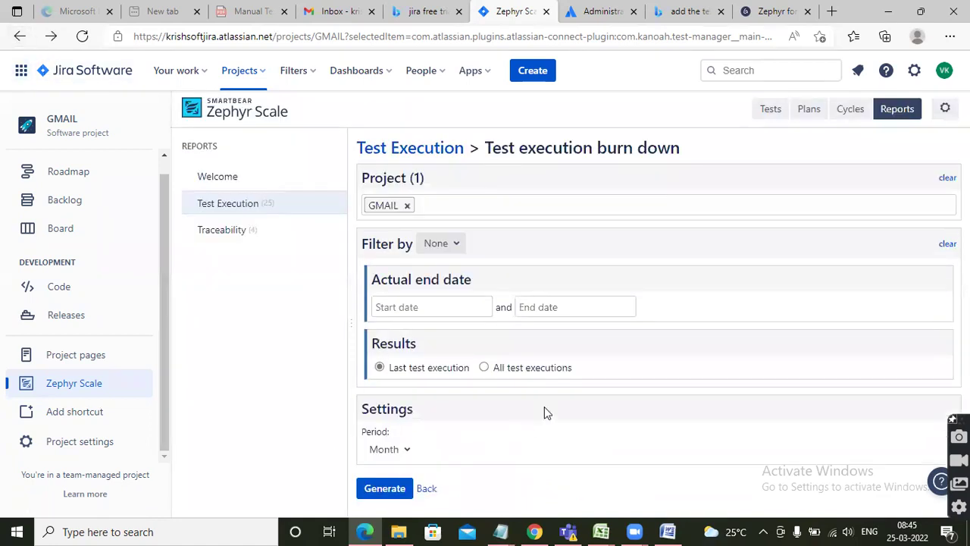
pyautogui.click(249, 208)
pyautogui.scroll(-5, 538, 413)
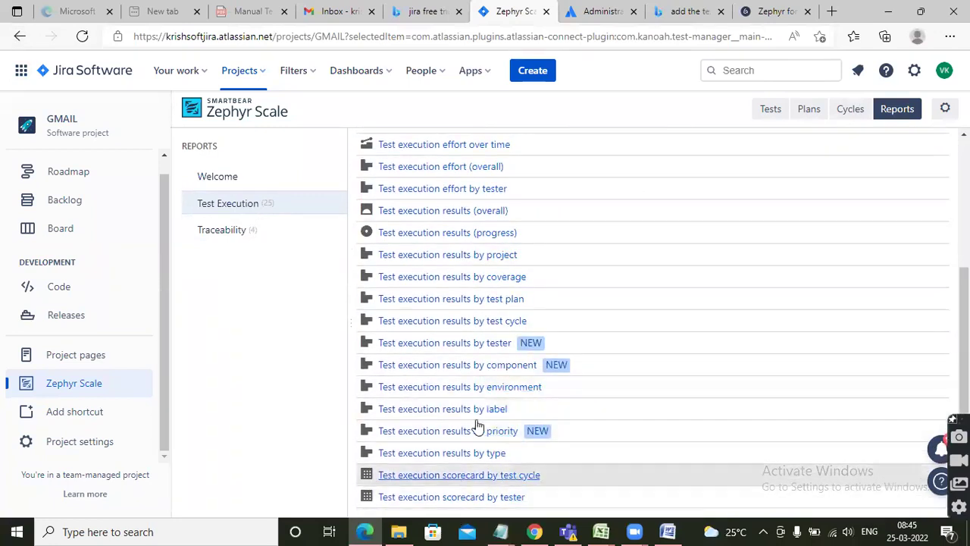
pyautogui.scroll(5, 430, 219)
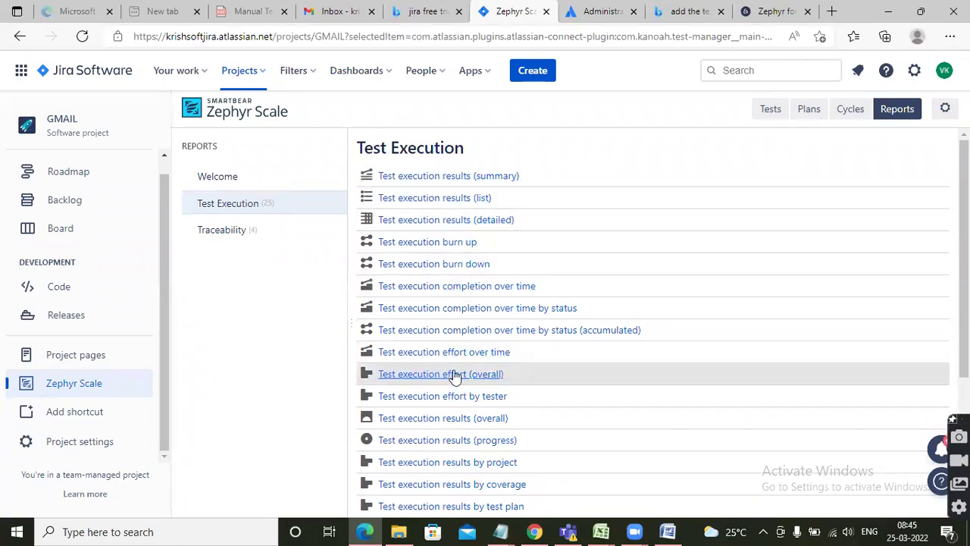
pyautogui.scroll(-3, 589, 371)
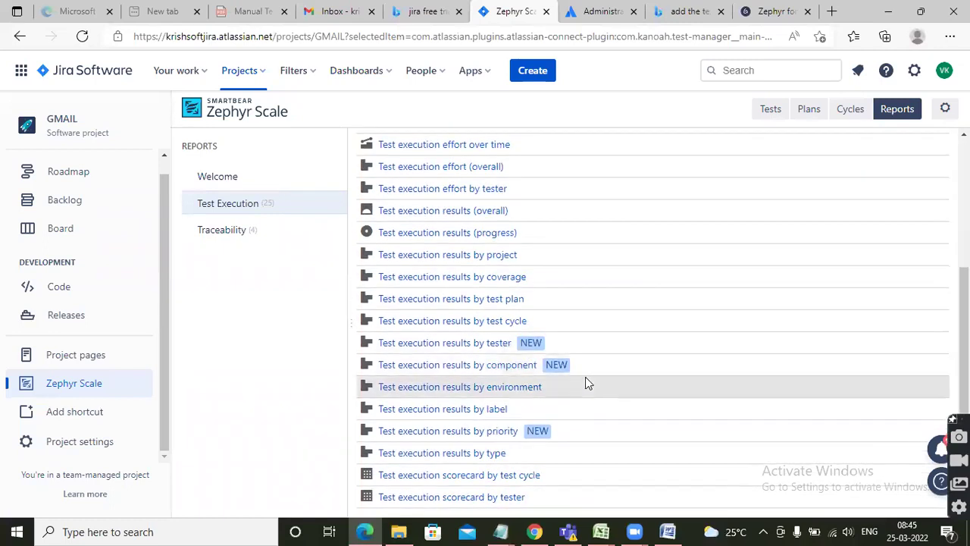
pyautogui.scroll(3, 595, 378)
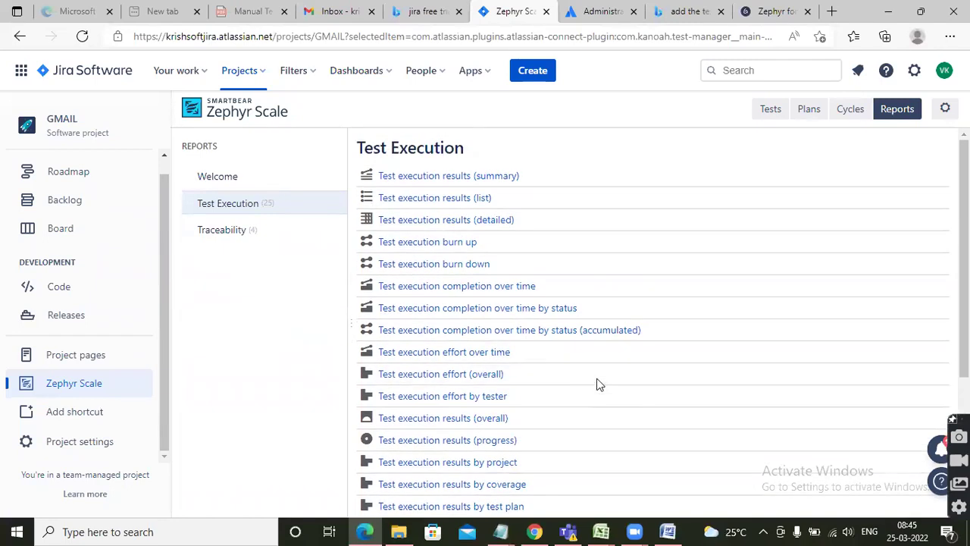
pyautogui.click(227, 231)
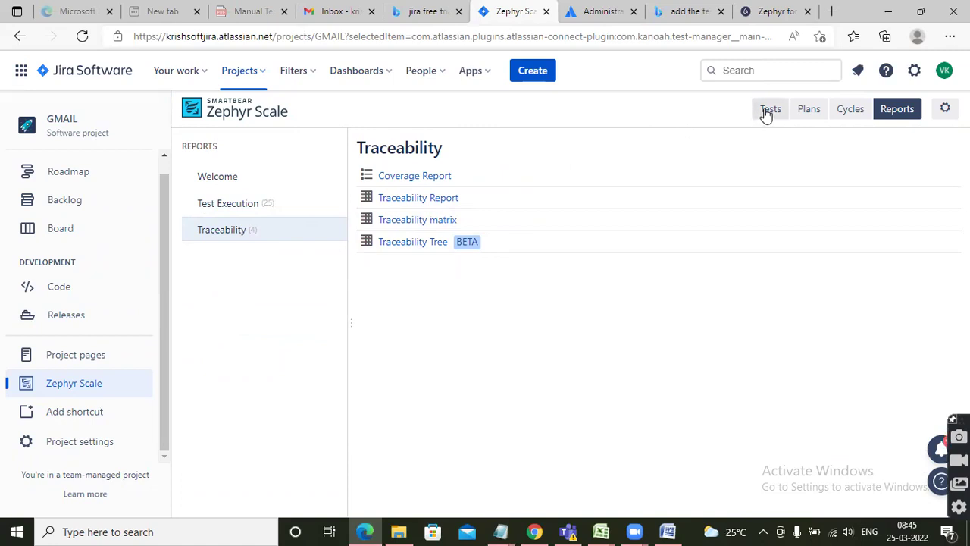
# Open Functional Cycle for editing from the cycles list and view its traceability links and assigned test cases.
pyautogui.click(853, 114)
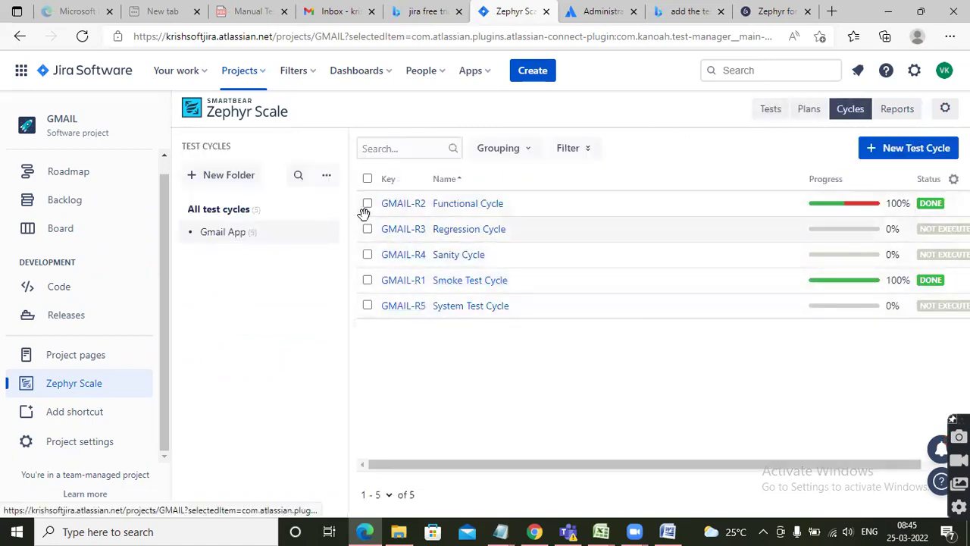
pyautogui.click(368, 203)
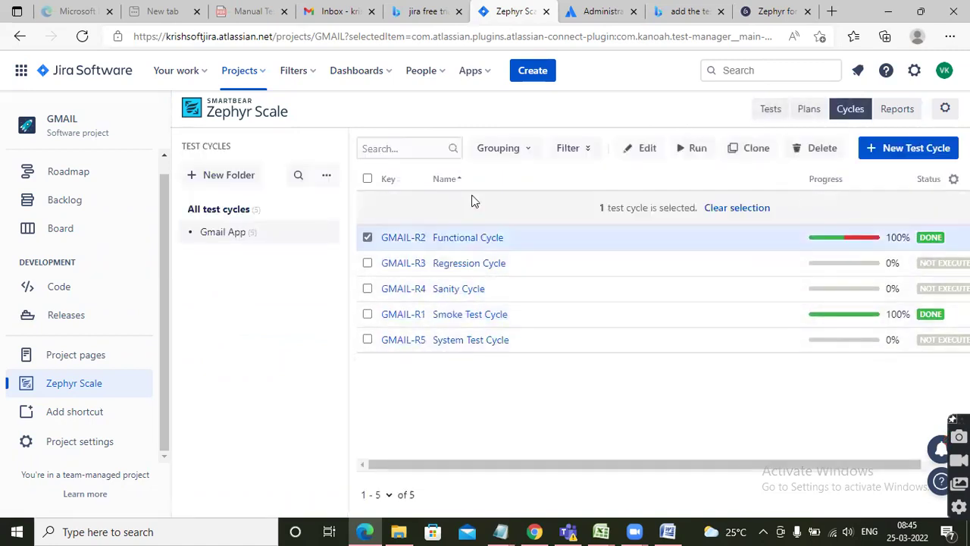
pyautogui.click(635, 148)
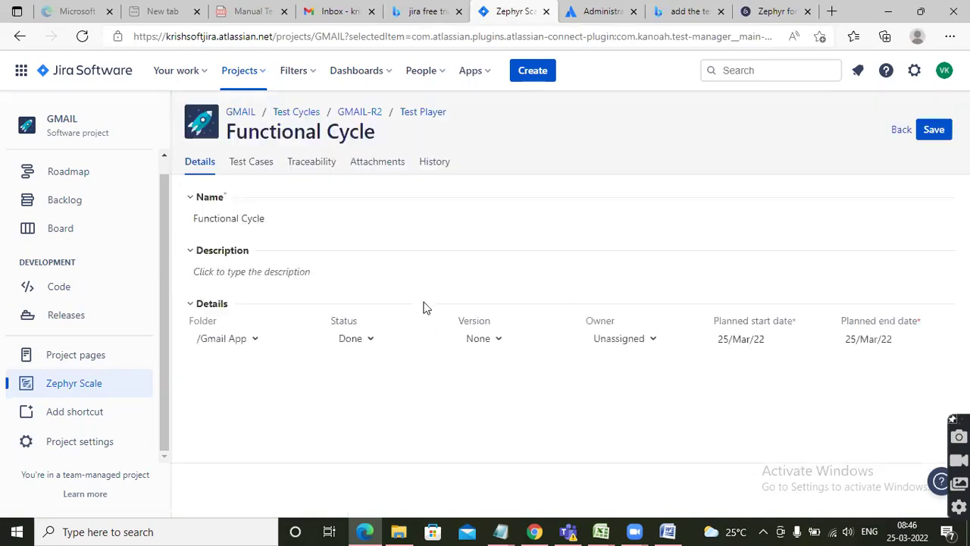
pyautogui.click(334, 163)
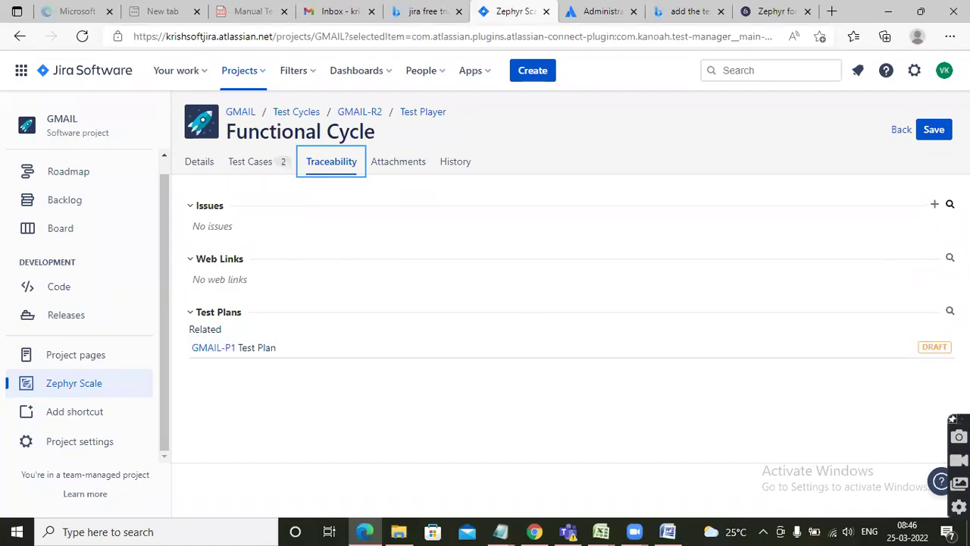
pyautogui.click(250, 165)
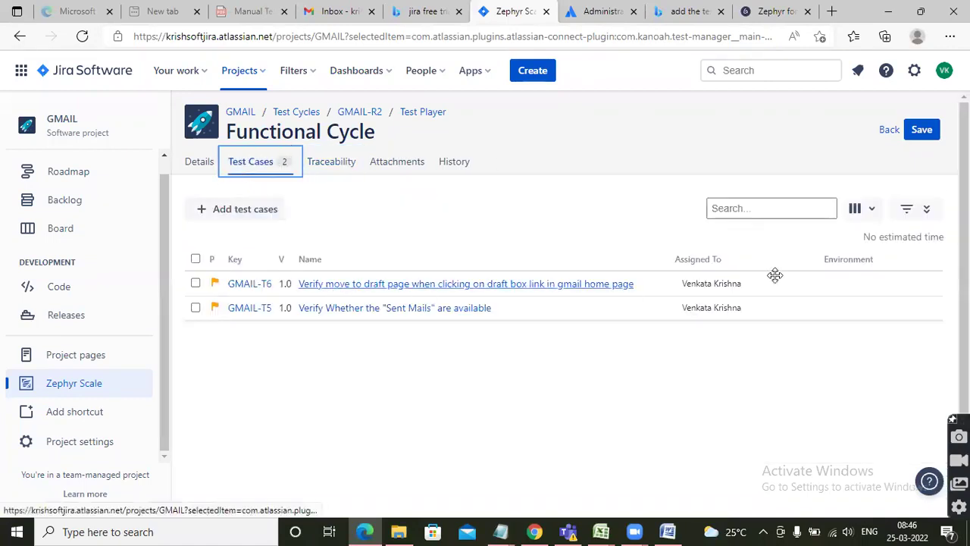
# Open test case GMAIL-T6 from the cycle, view its issue coverage, and return to the test cases list.
pyautogui.click(256, 283)
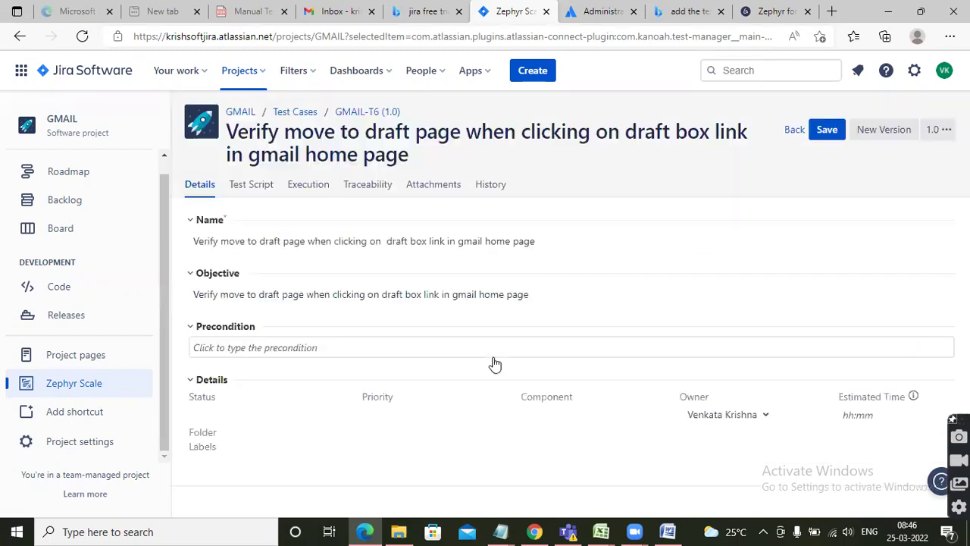
pyautogui.click(361, 186)
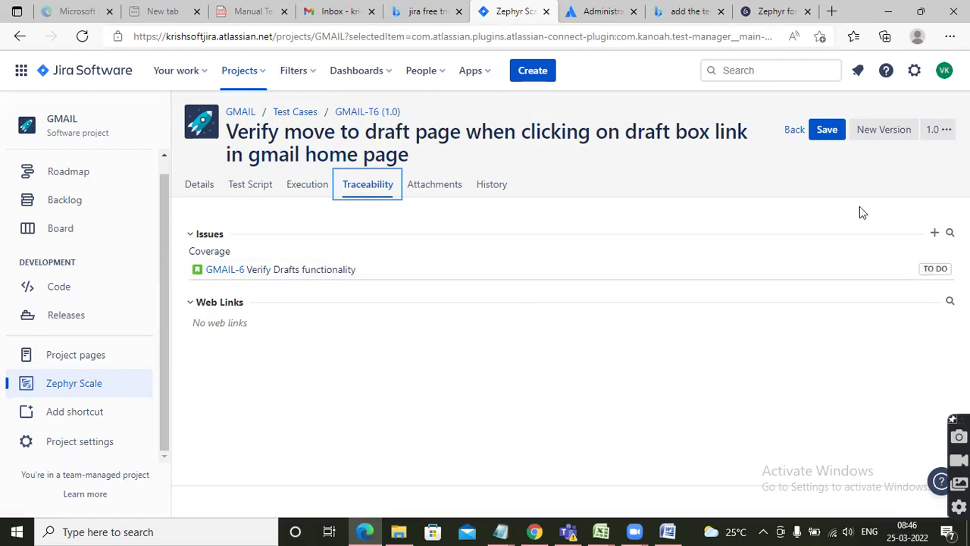
pyautogui.click(76, 385)
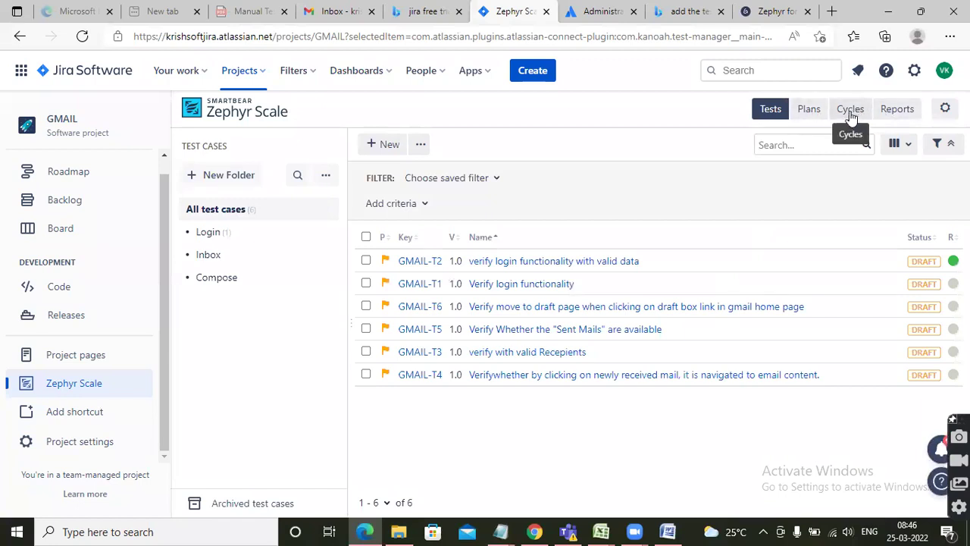
# Open test plan GMAIL-P1, examine the test cycles related to it under traceability, and return to the plans list.
pyautogui.click(801, 110)
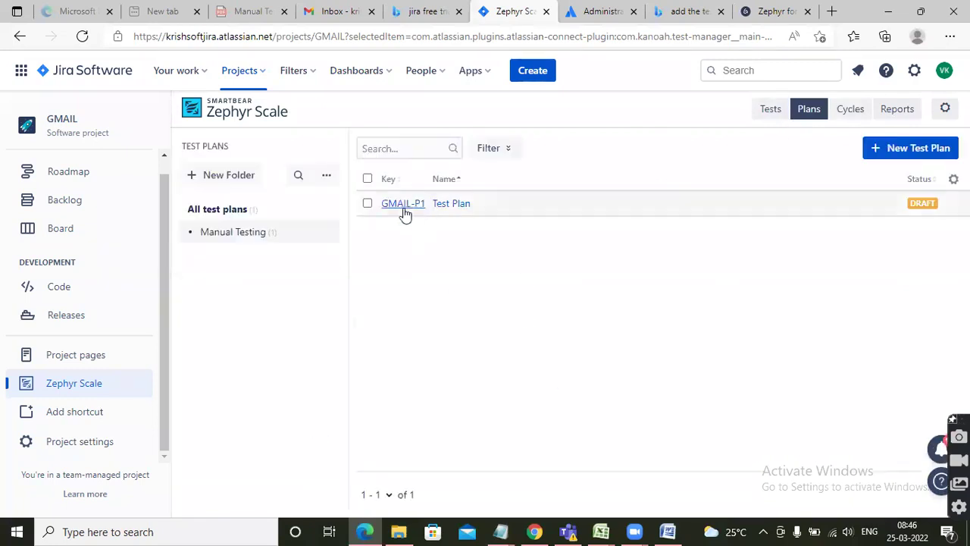
pyautogui.click(449, 205)
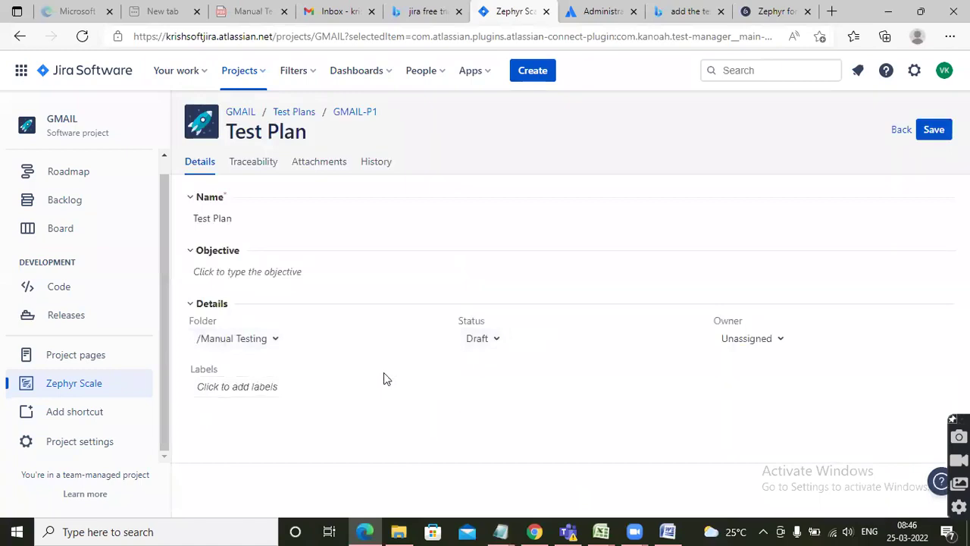
pyautogui.click(244, 165)
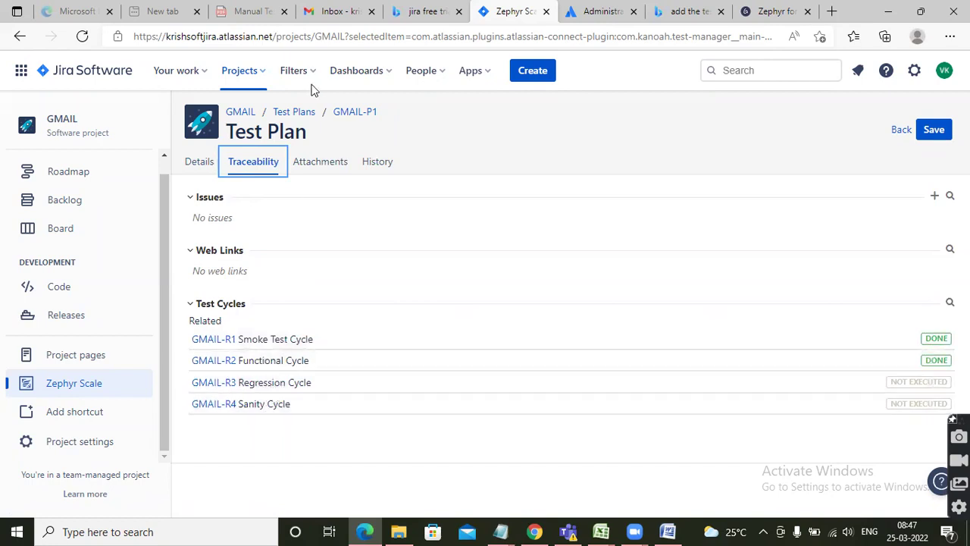
pyautogui.tripleClick(313, 138)
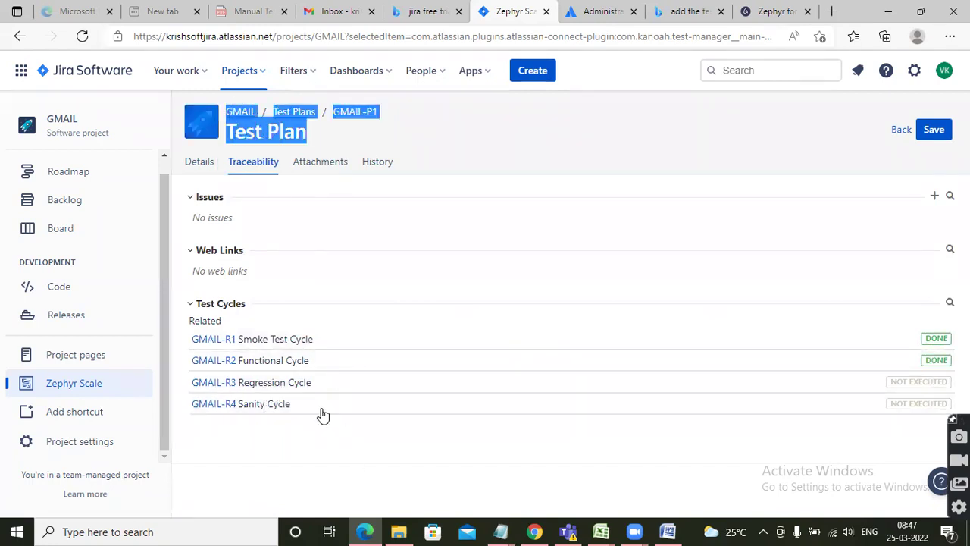
pyautogui.click(318, 134)
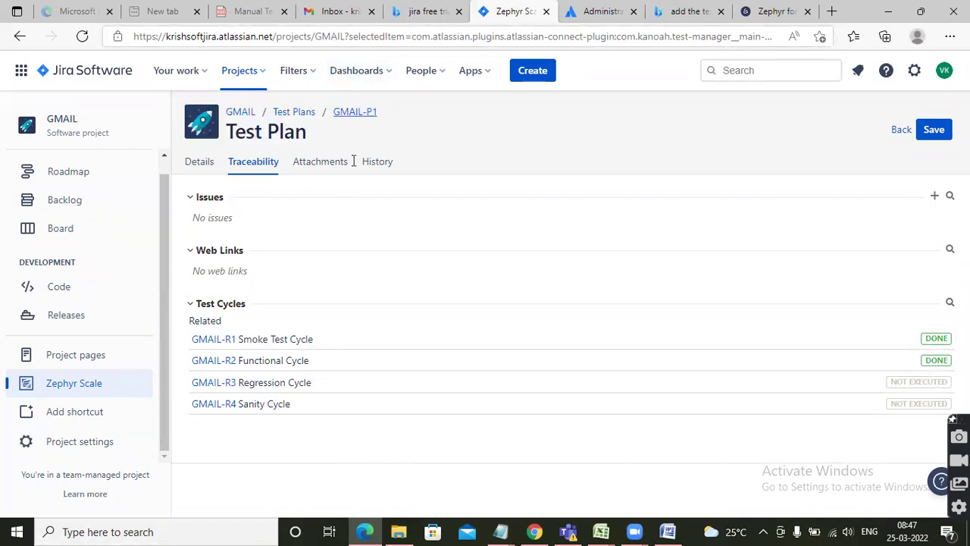
pyautogui.moveTo(312, 138); pyautogui.dragTo(216, 106)
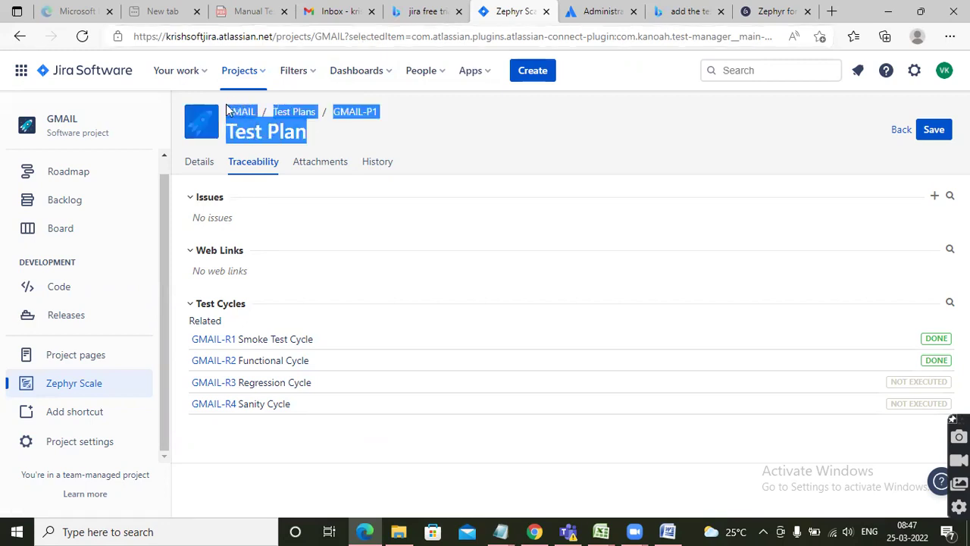
pyautogui.click(321, 137)
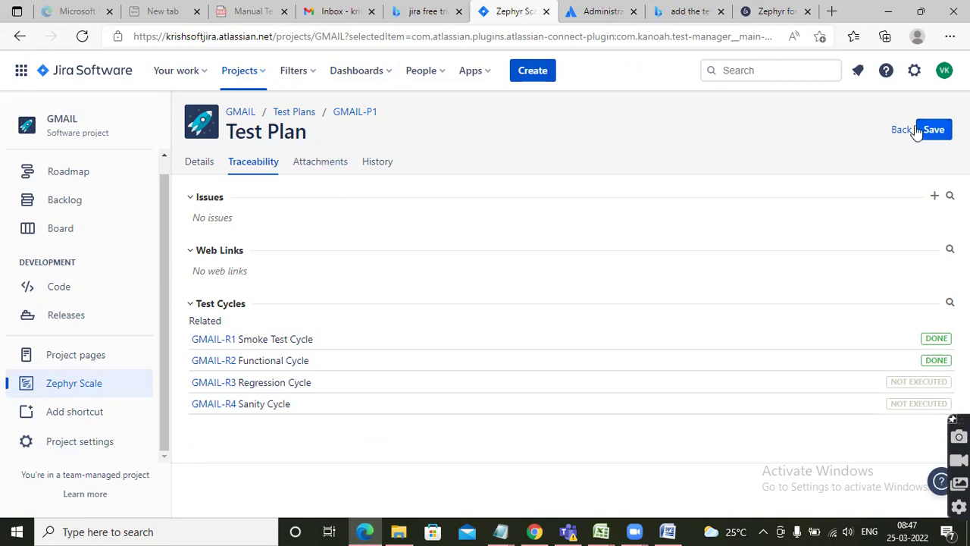
pyautogui.click(895, 135)
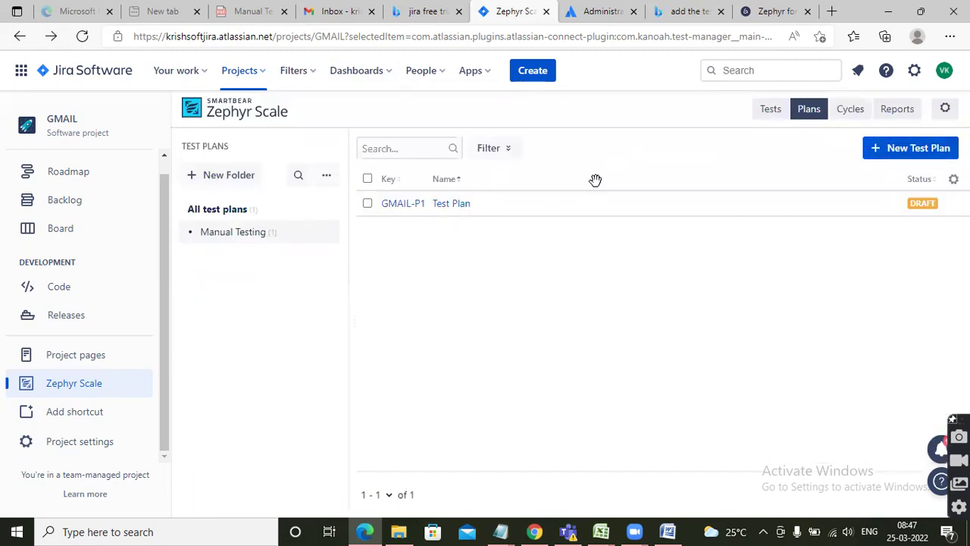
# Switch to the JIRA_Updated notes in Notepad and review the Zephyr Scale test management activities, from creating test cases to generating reports.
pyautogui.moveTo(499, 531)
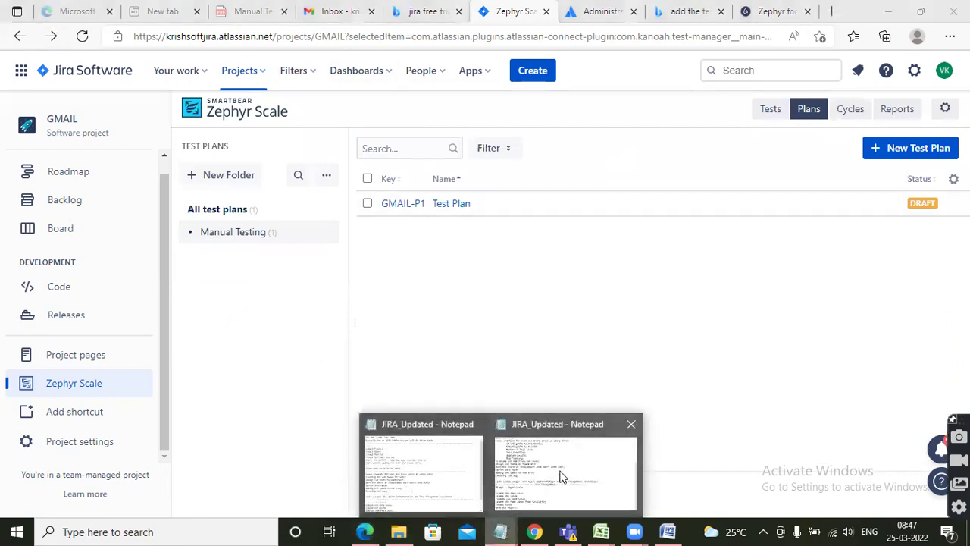
pyautogui.click(569, 465)
pyautogui.click(162, 497)
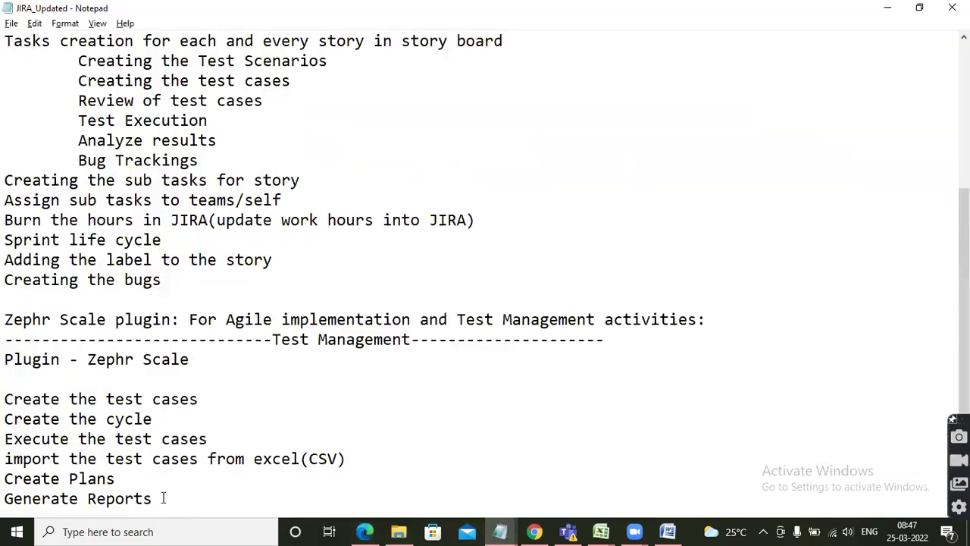
pyautogui.keyDown('shift'); pyautogui.click(18, 400); pyautogui.keyUp('shift')
pyautogui.moveTo(18, 400); pyautogui.dragTo(6, 359)
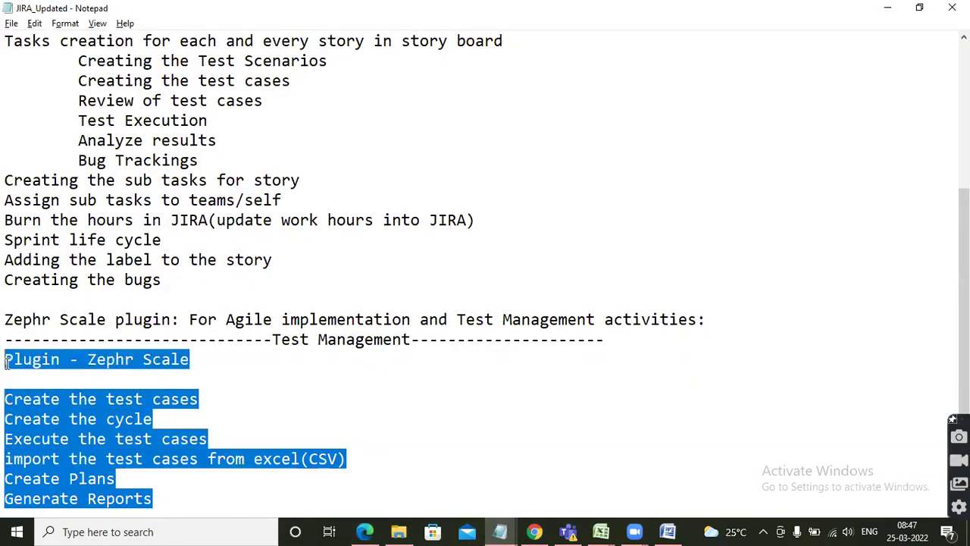
pyautogui.click(294, 402)
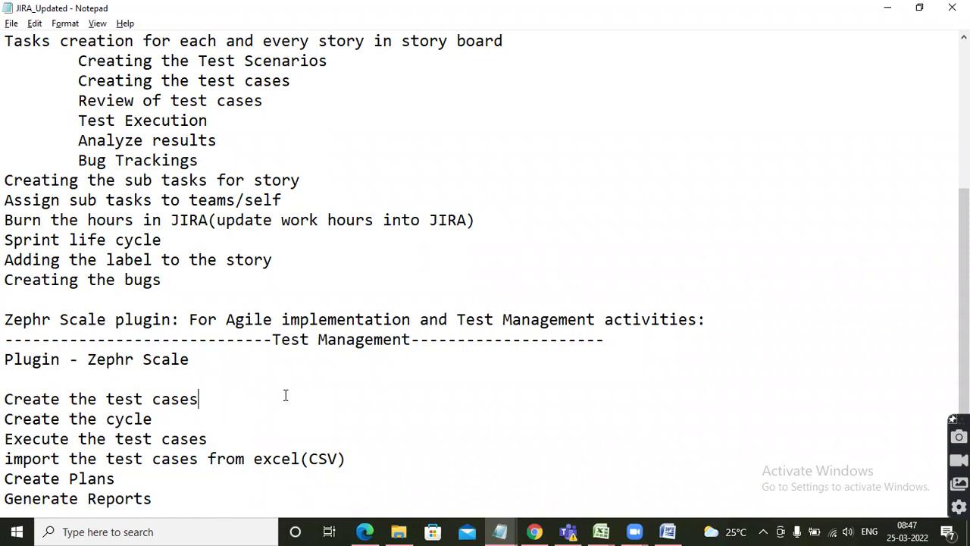
pyautogui.doubleClick(116, 419)
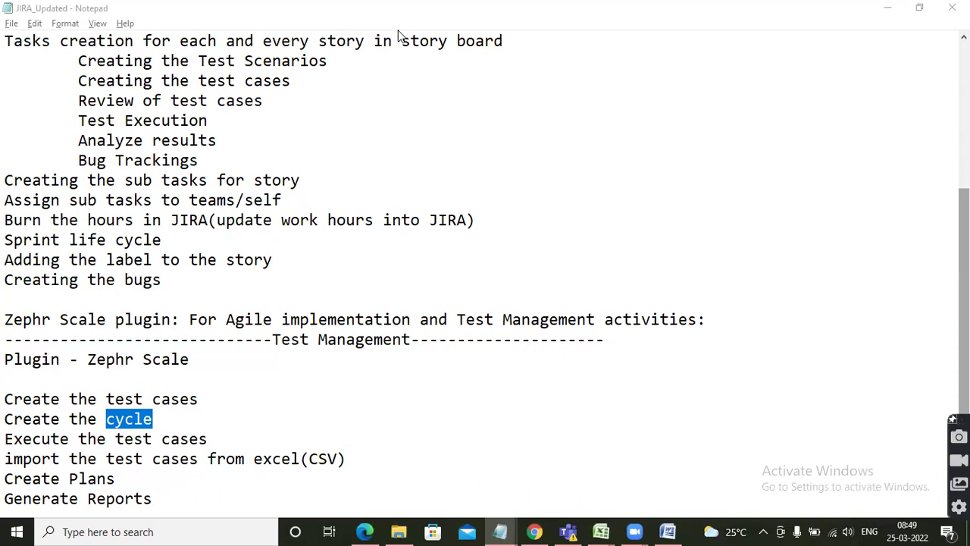
# Switch to the Agile workbook in Excel and inspect the Test Steps and Expected Results columns.
pyautogui.click(599, 530)
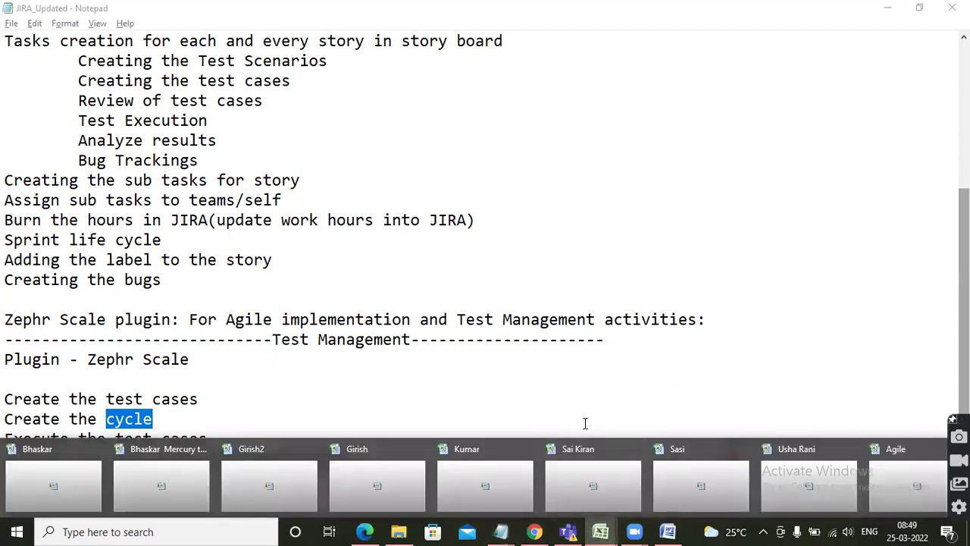
pyautogui.click(907, 493)
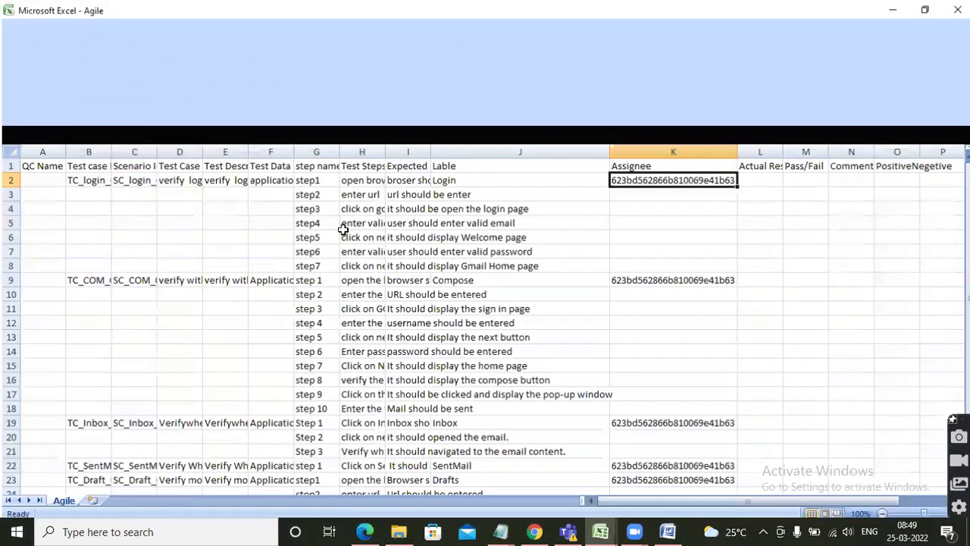
pyautogui.click(359, 141)
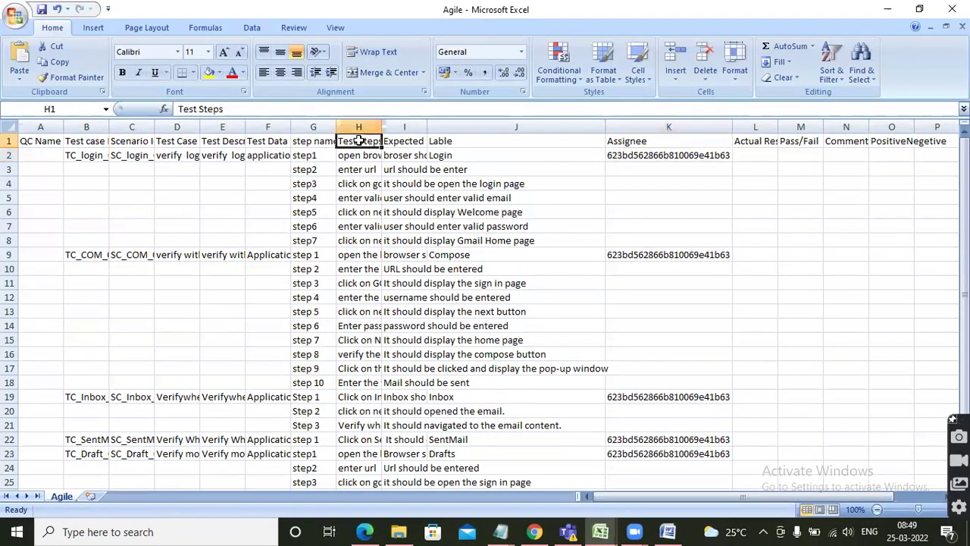
pyautogui.click(358, 170)
pyautogui.click(410, 139)
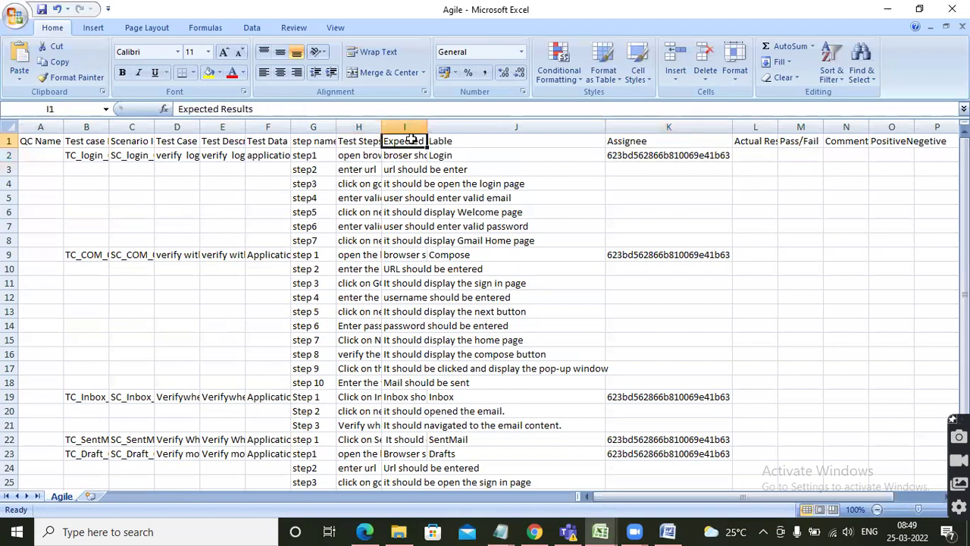
# Auto-fit the Expected Results column to its contents and select the first expected result, in cell I2.
pyautogui.doubleClick(427, 119)
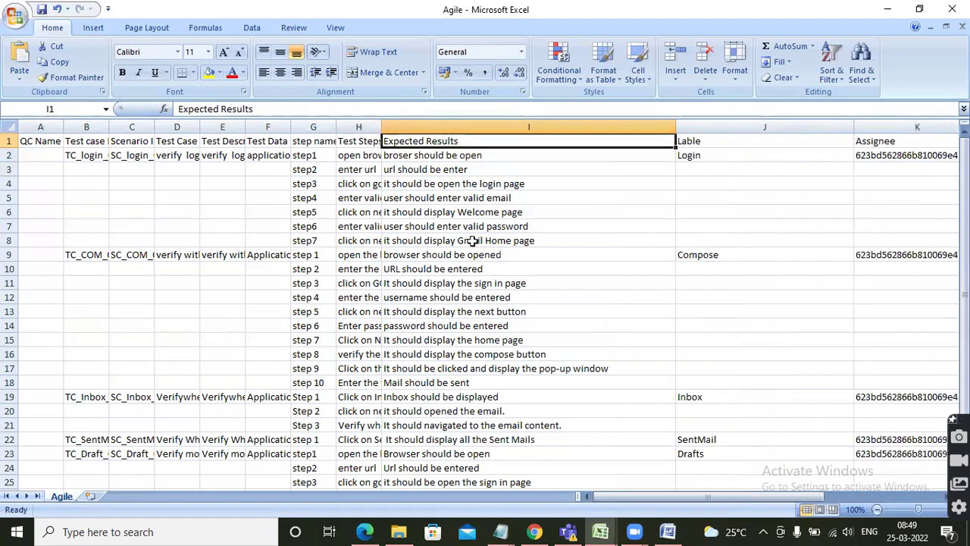
pyautogui.click(481, 160)
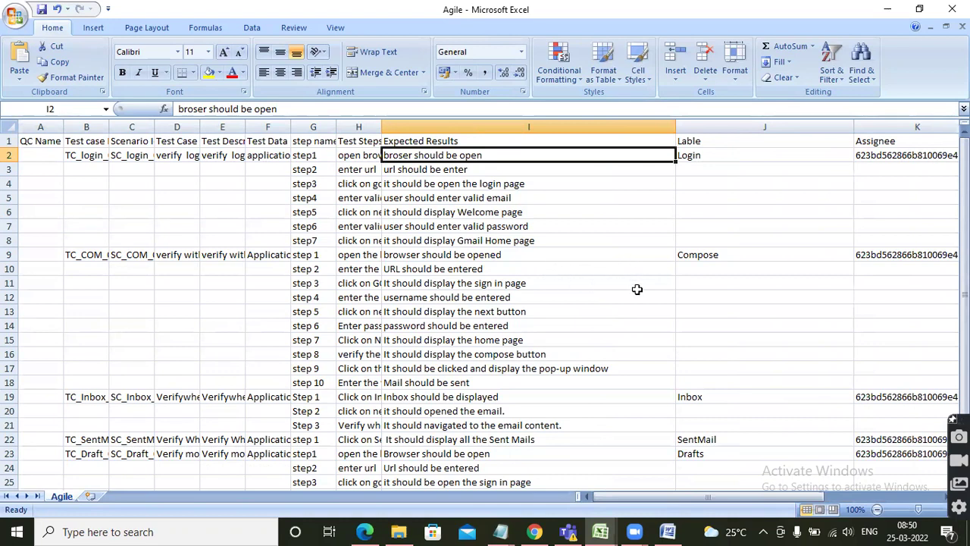
# Open the Agile Excel worksheet file from the JIRA folder and display its Test_Cases sheet.
pyautogui.click(399, 531)
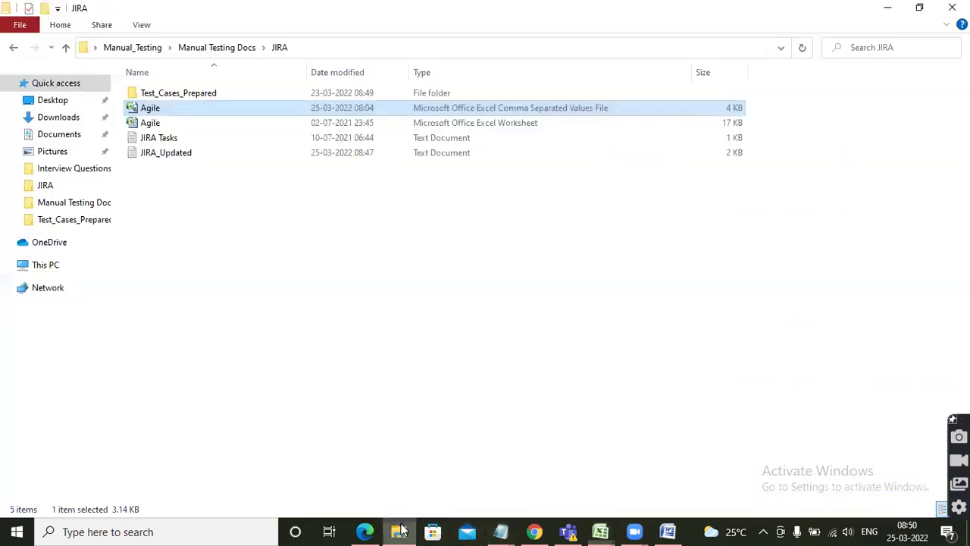
pyautogui.doubleClick(154, 123)
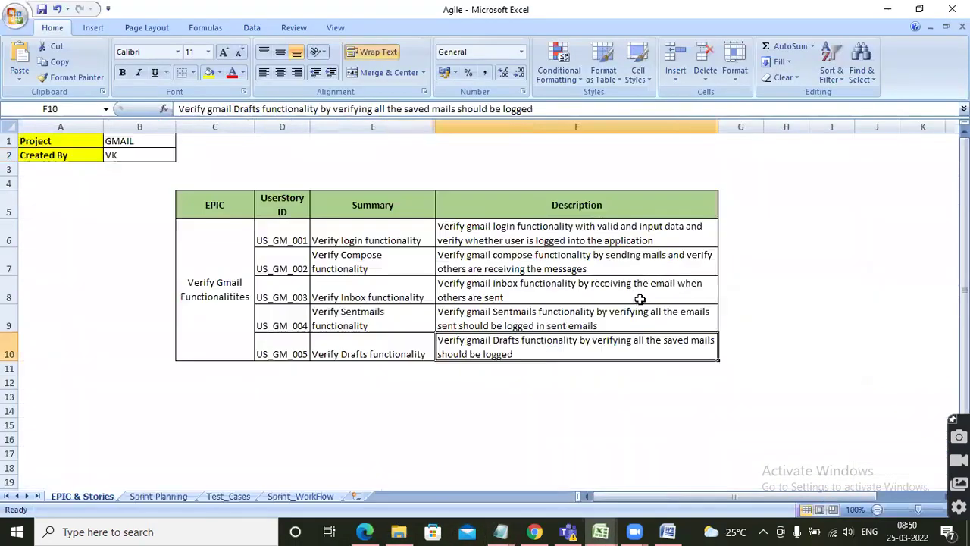
pyautogui.click(210, 501)
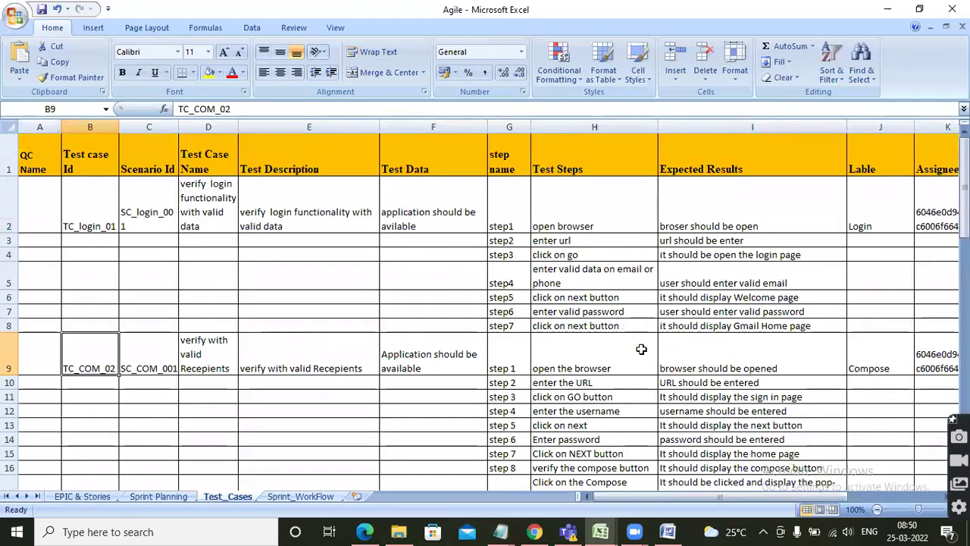
# Inspect the test steps and the columns beyond them, and highlight the login test case's expected results in cells I2 to I7.
pyautogui.click(571, 212)
pyautogui.moveTo(629, 497); pyautogui.dragTo(658, 497)
pyautogui.moveTo(502, 220); pyautogui.dragTo(509, 444)
pyautogui.moveTo(507, 190); pyautogui.dragTo(535, 306)
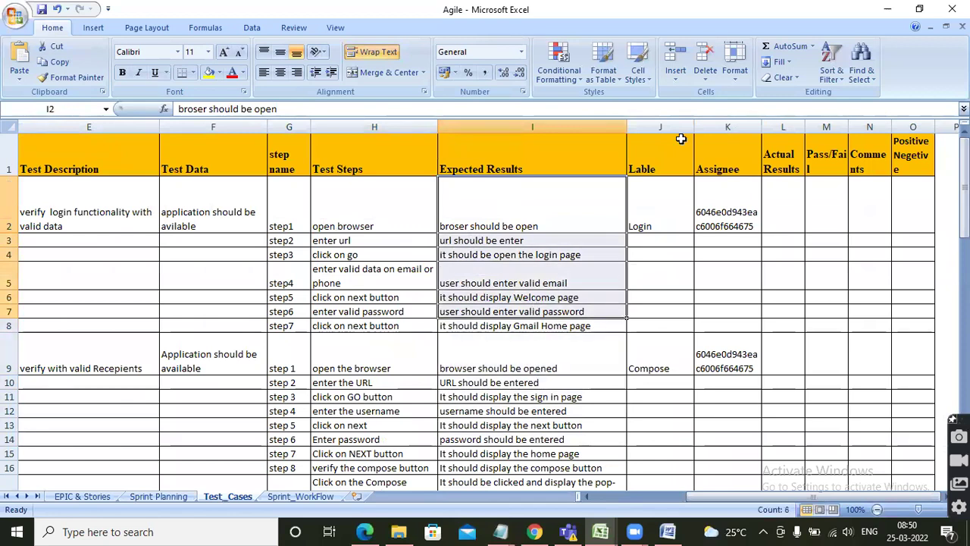